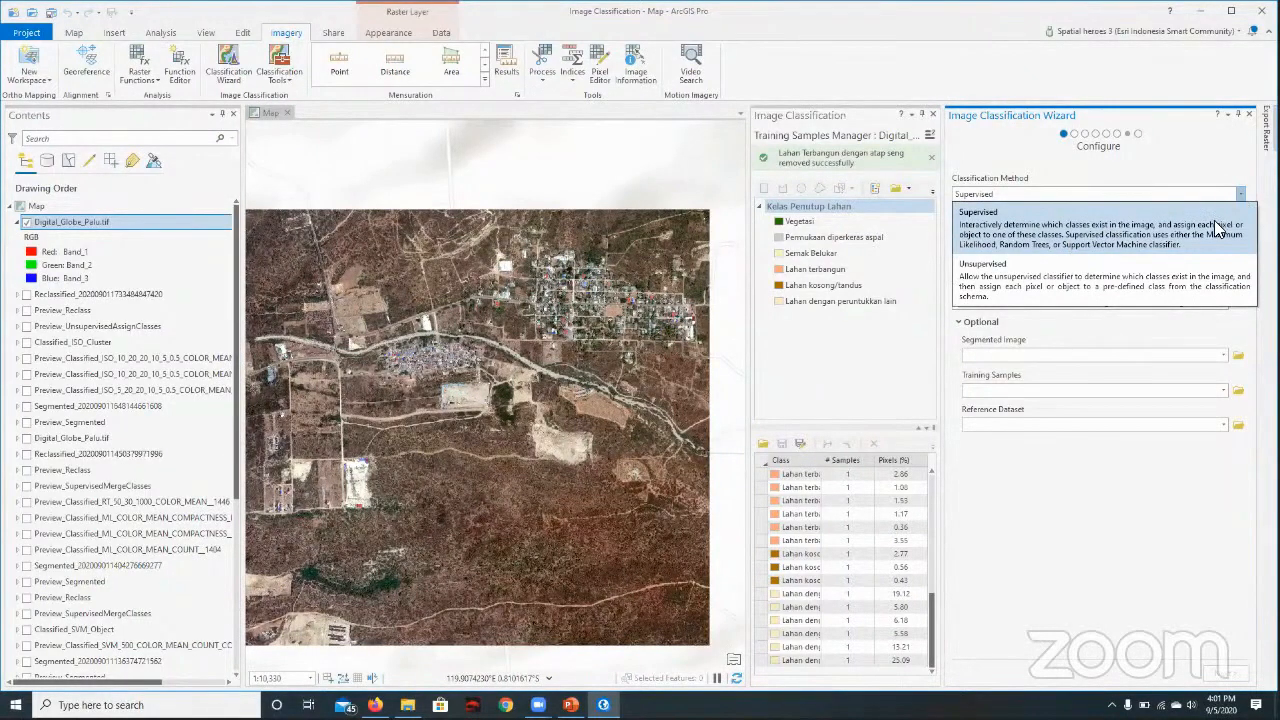
# - Load Kelas Penutup Lahan.ecs from D:\Document\GOSC\Machine Learning as the classification schema, keeping the Supervised method
pyautogui.click(1238, 197)
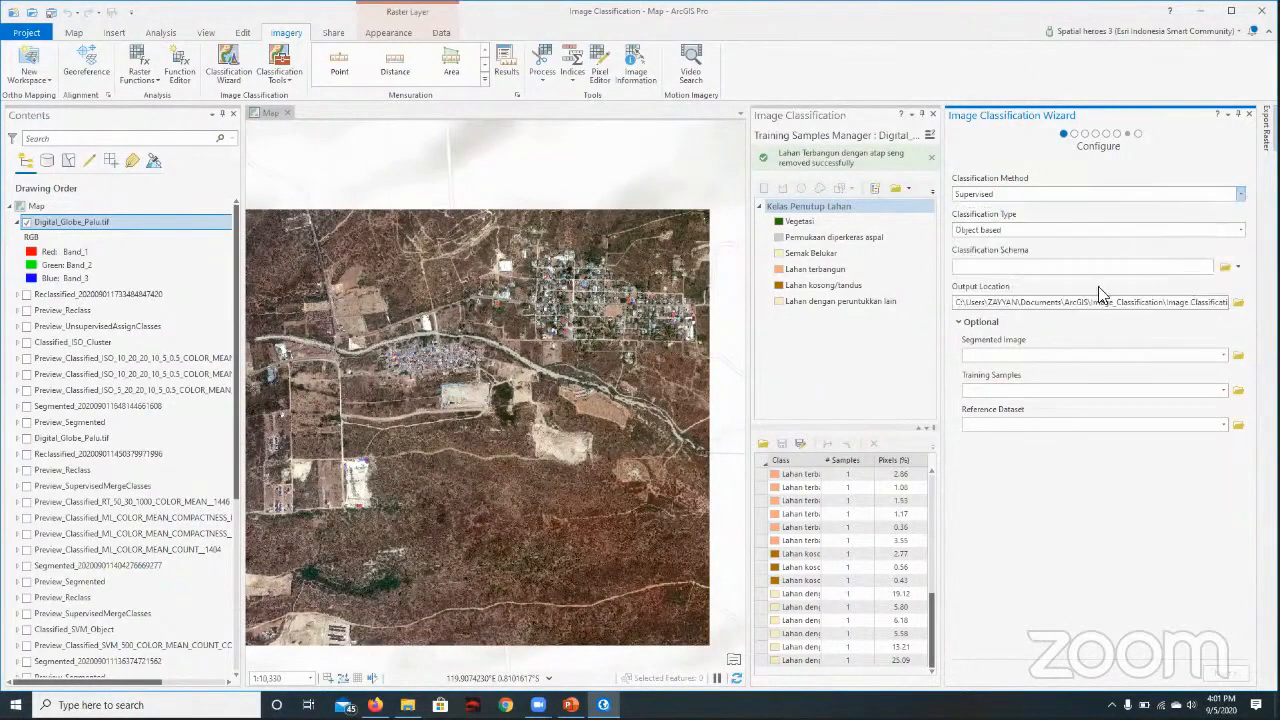
pyautogui.click(1225, 271)
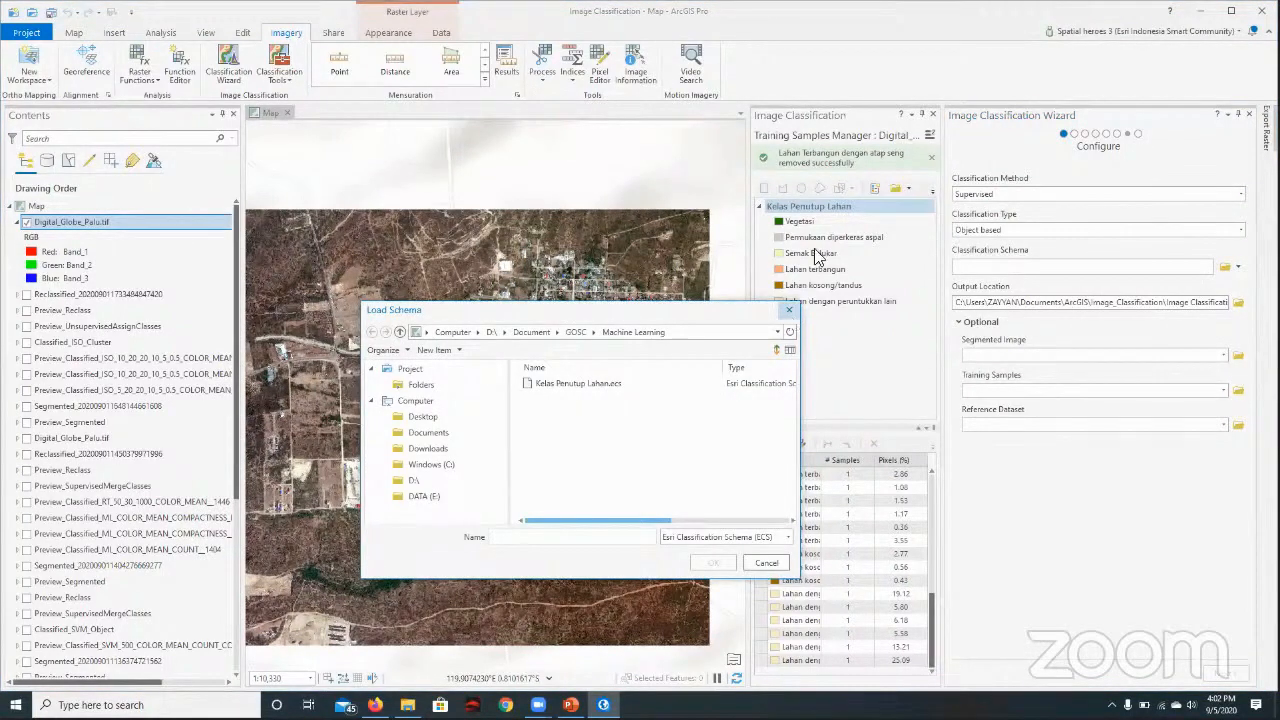
pyautogui.press('Escape')
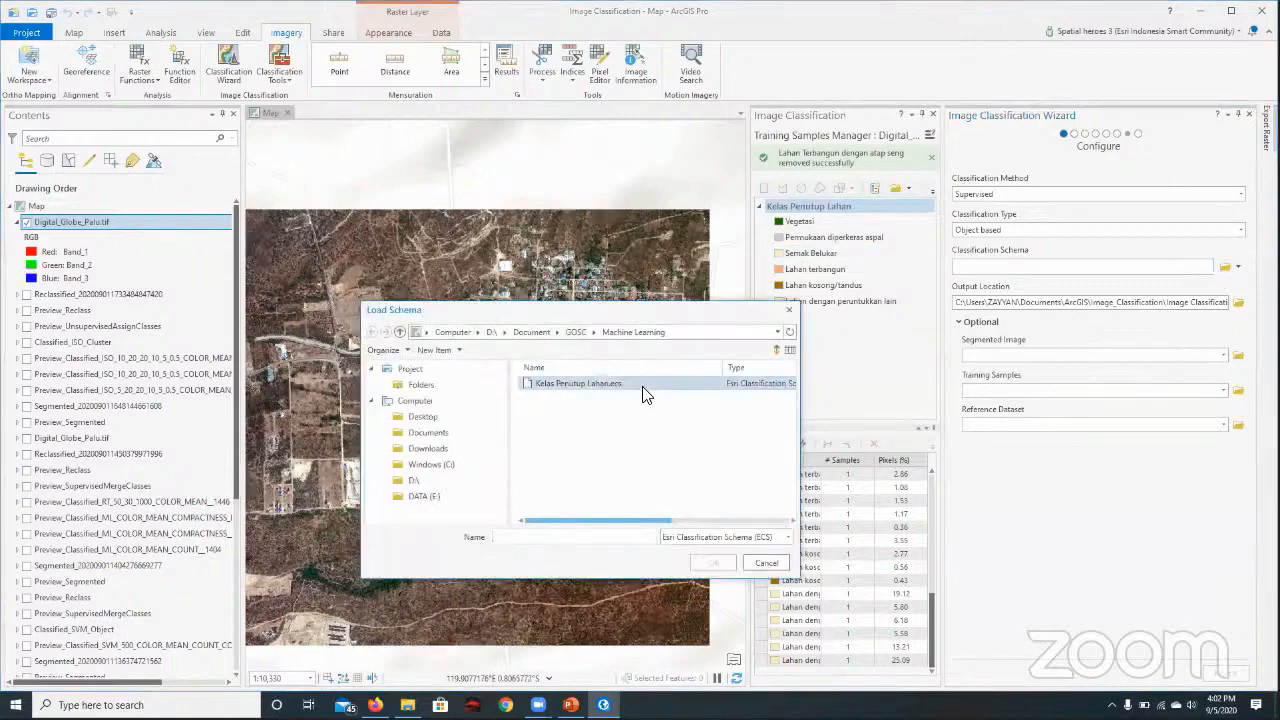
pyautogui.click(640, 384)
pyautogui.click(712, 563)
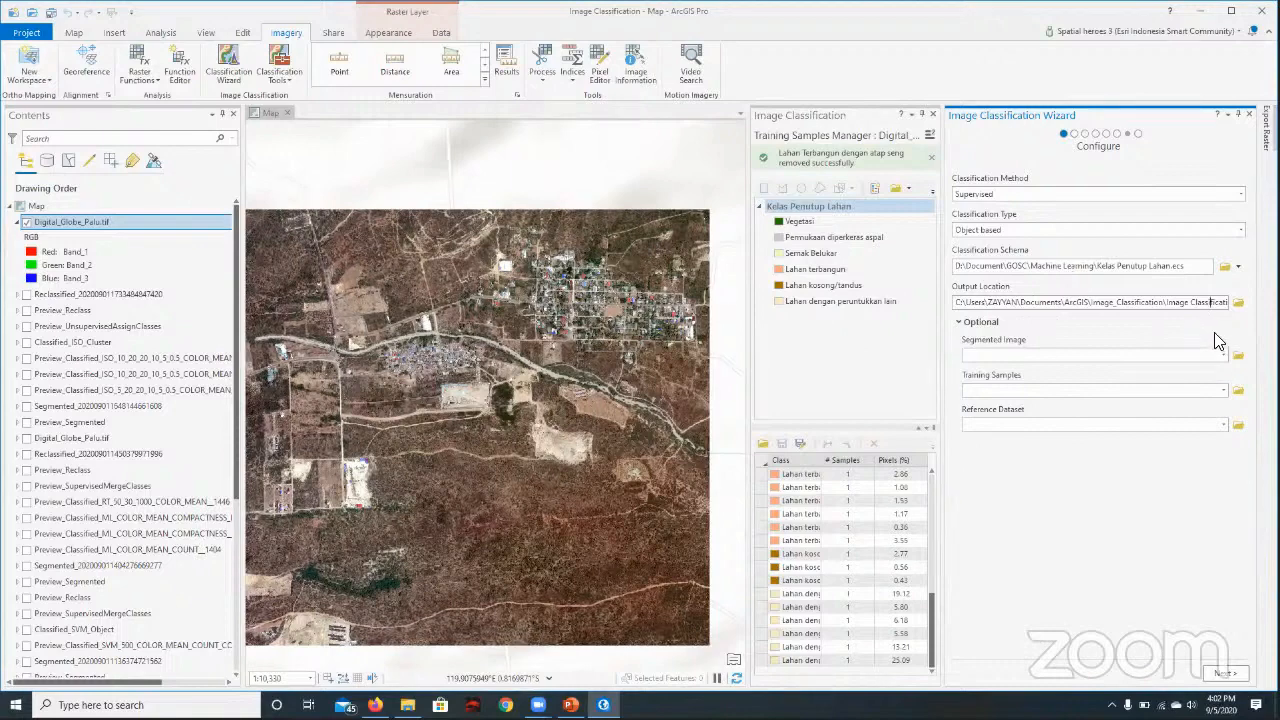
# - Review the output location path and the choices offered for the segmented image and classification type
pyautogui.click(1168, 304)
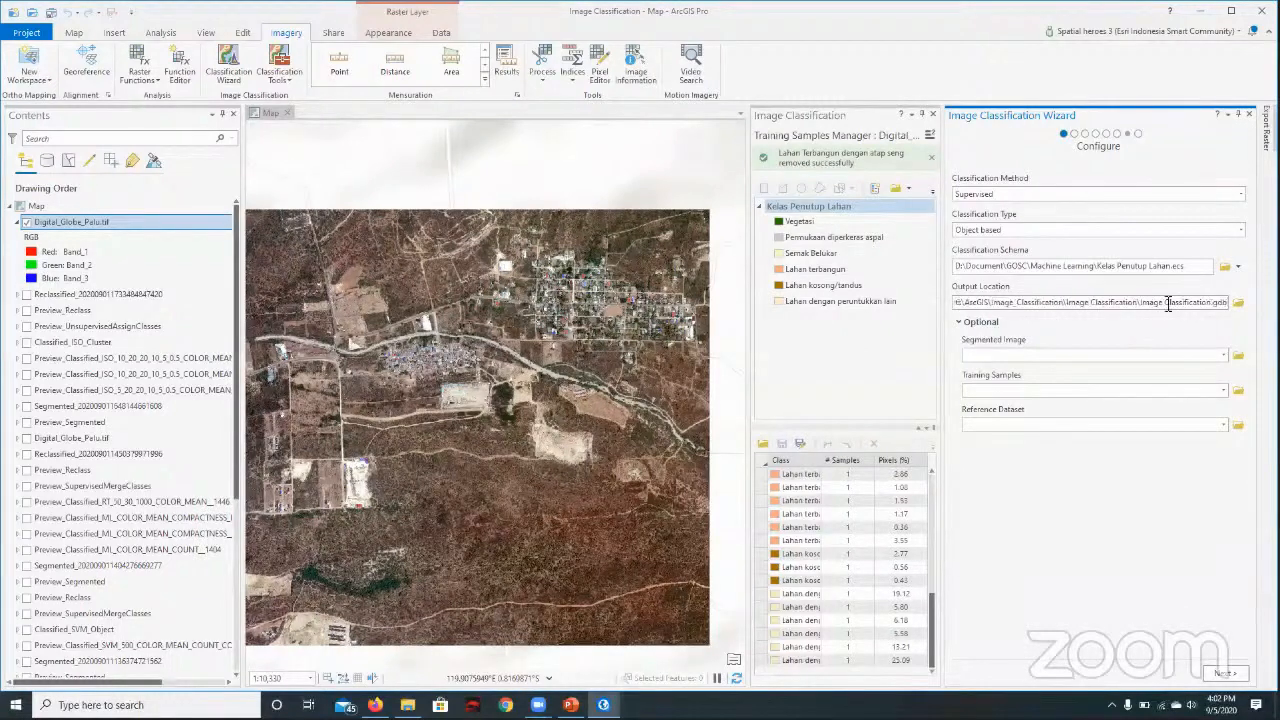
pyautogui.click(1237, 303)
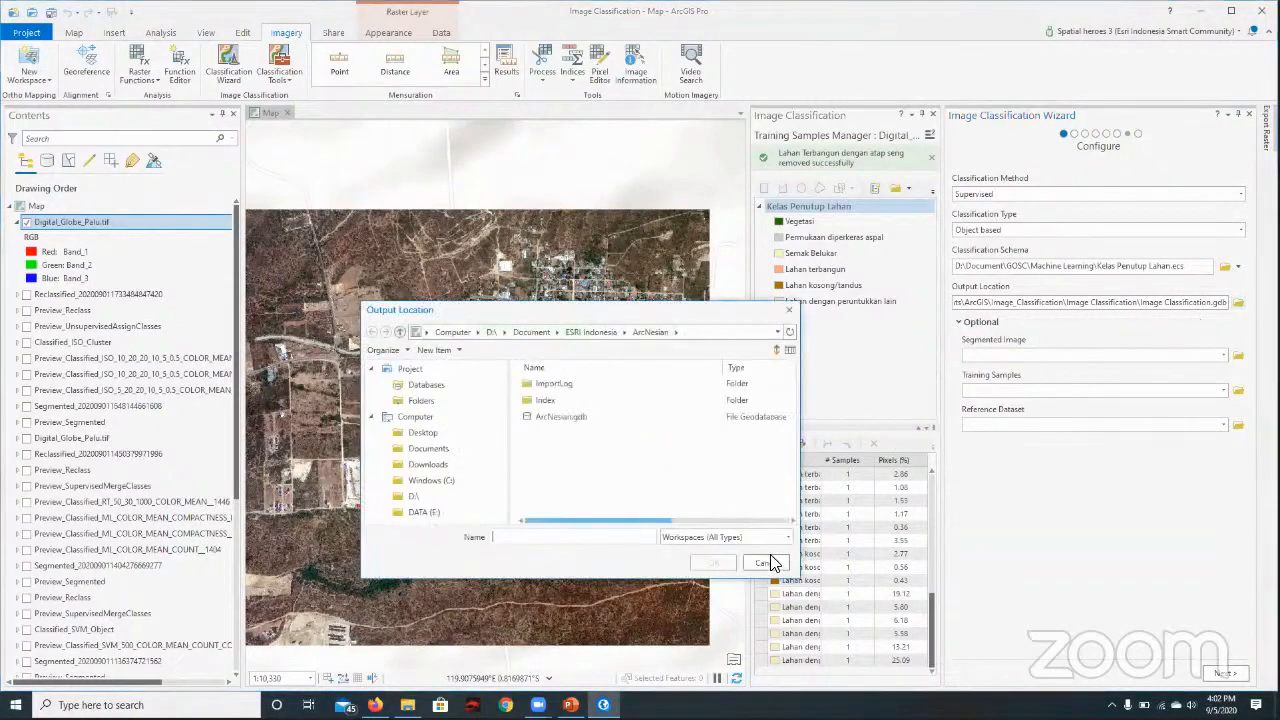
pyautogui.click(765, 563)
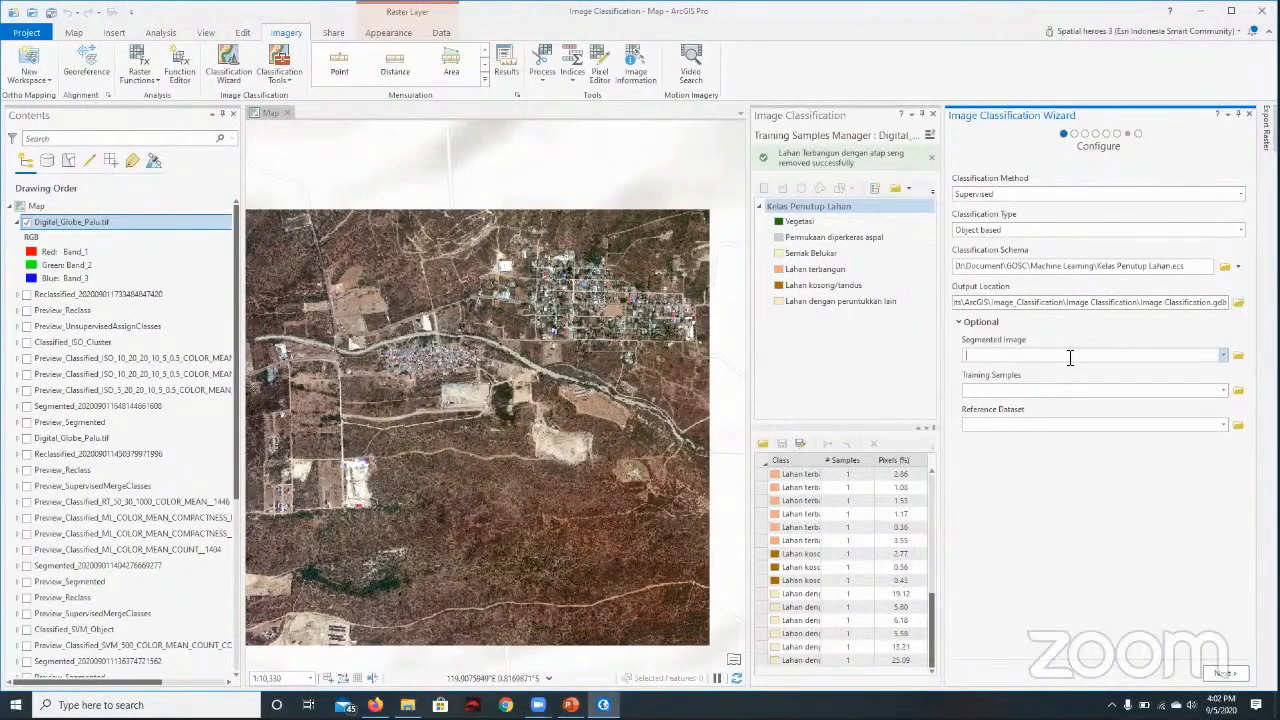
pyautogui.click(1223, 356)
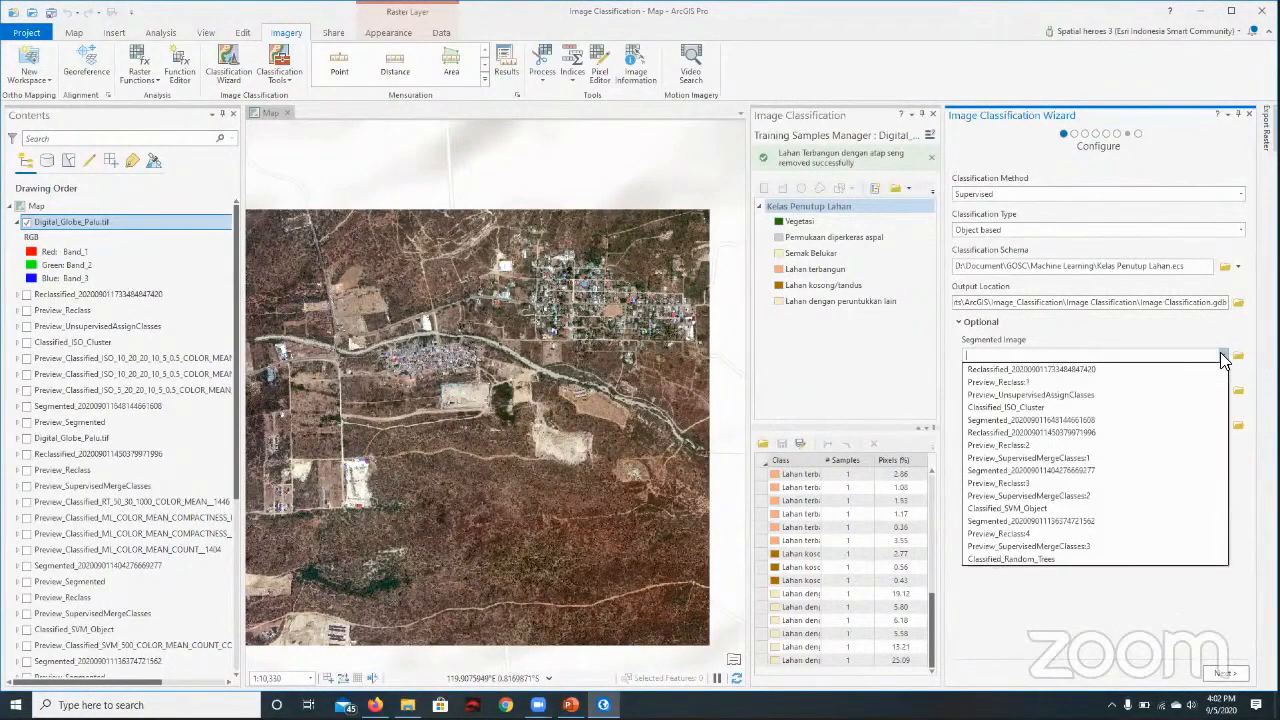
pyautogui.click(1221, 357)
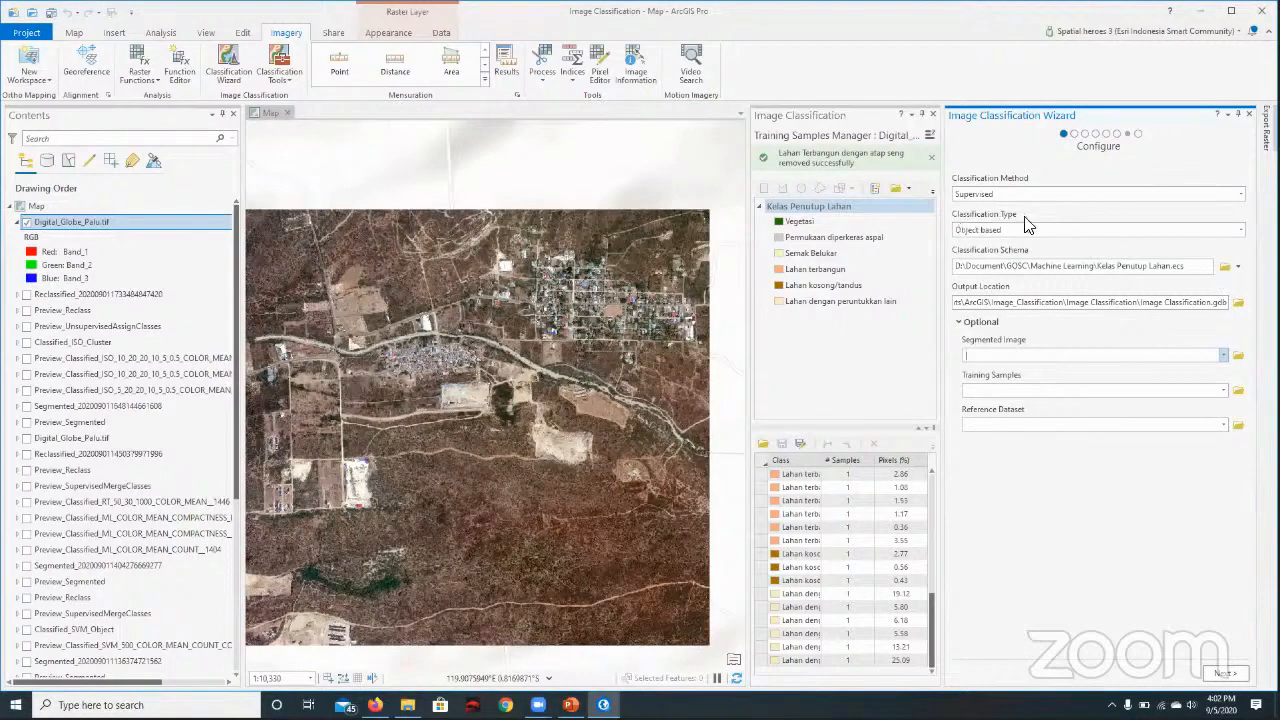
pyautogui.click(1241, 230)
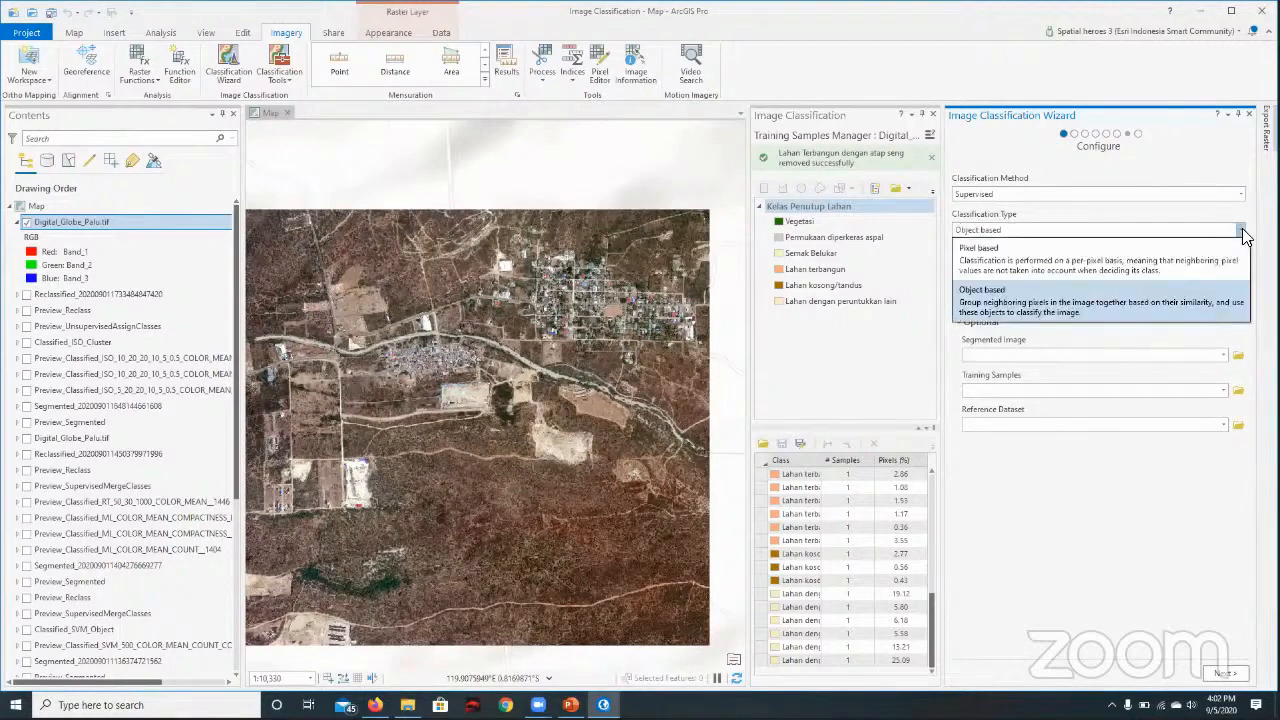
pyautogui.click(1245, 235)
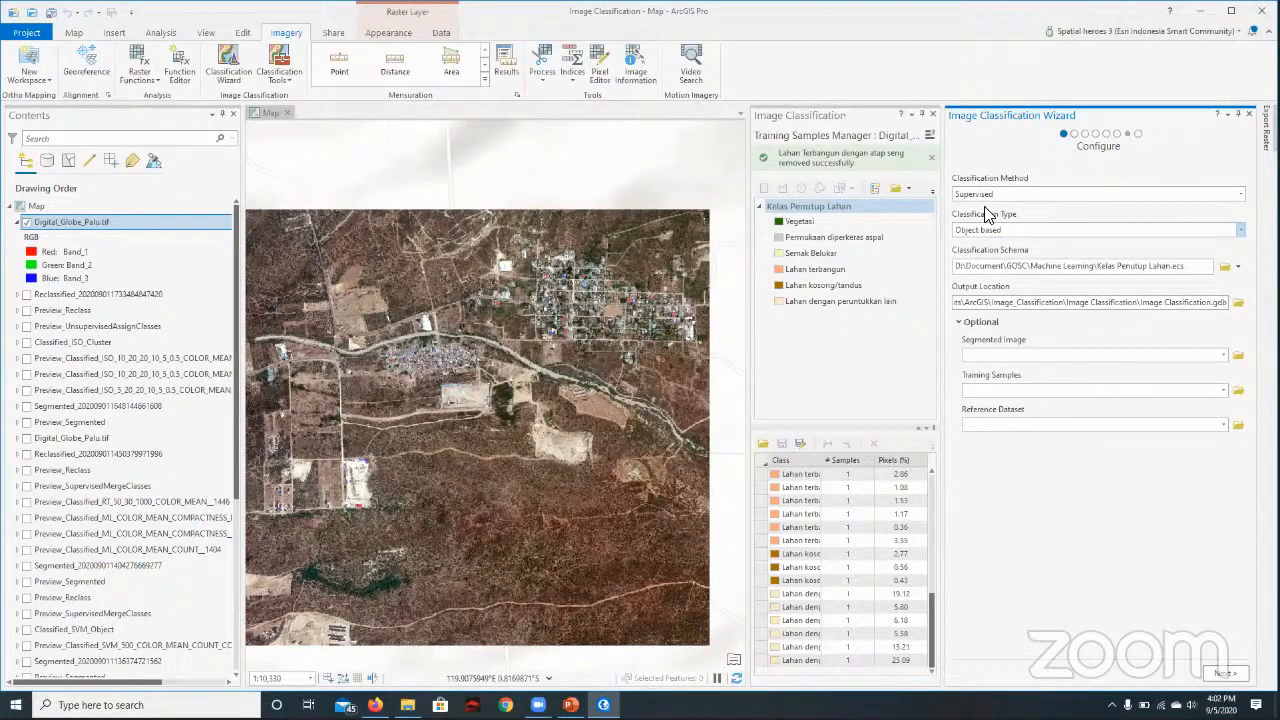
# - Load Kelas.shp from D:\Document\GOSC\Machine Learning as the training samples for the classification
pyautogui.click(1238, 391)
pyautogui.click(789, 309)
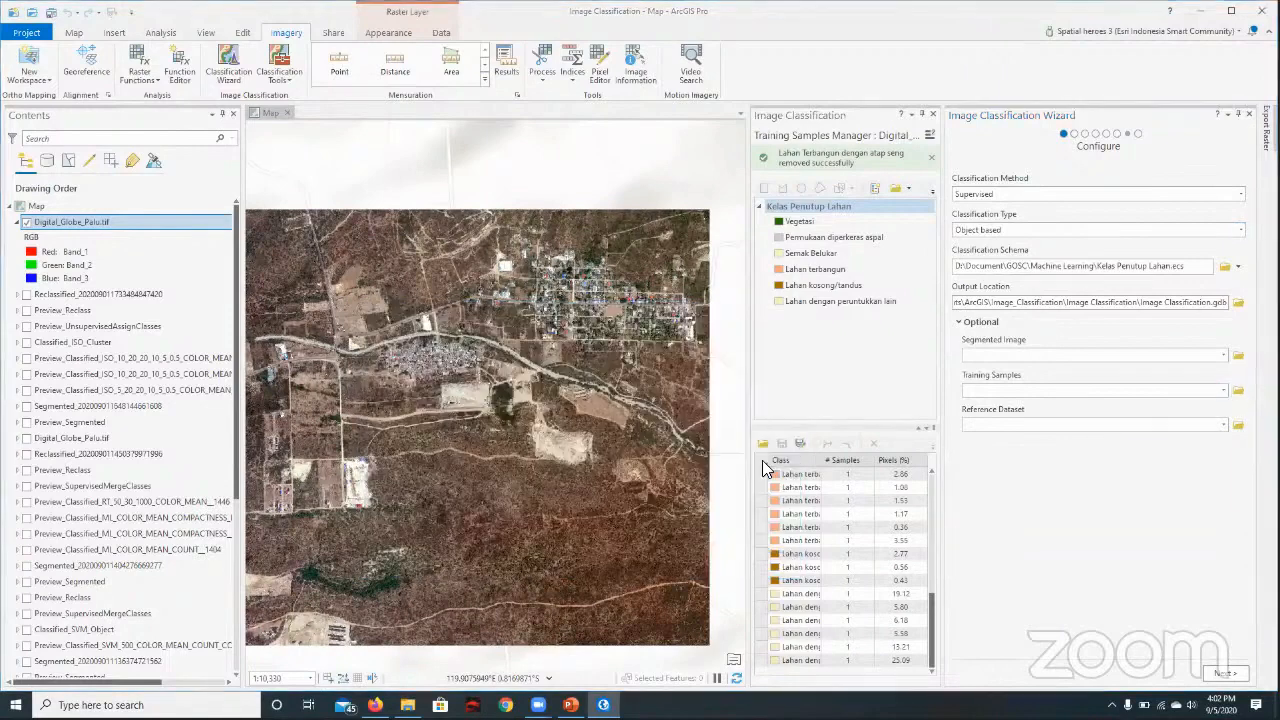
pyautogui.click(890, 646)
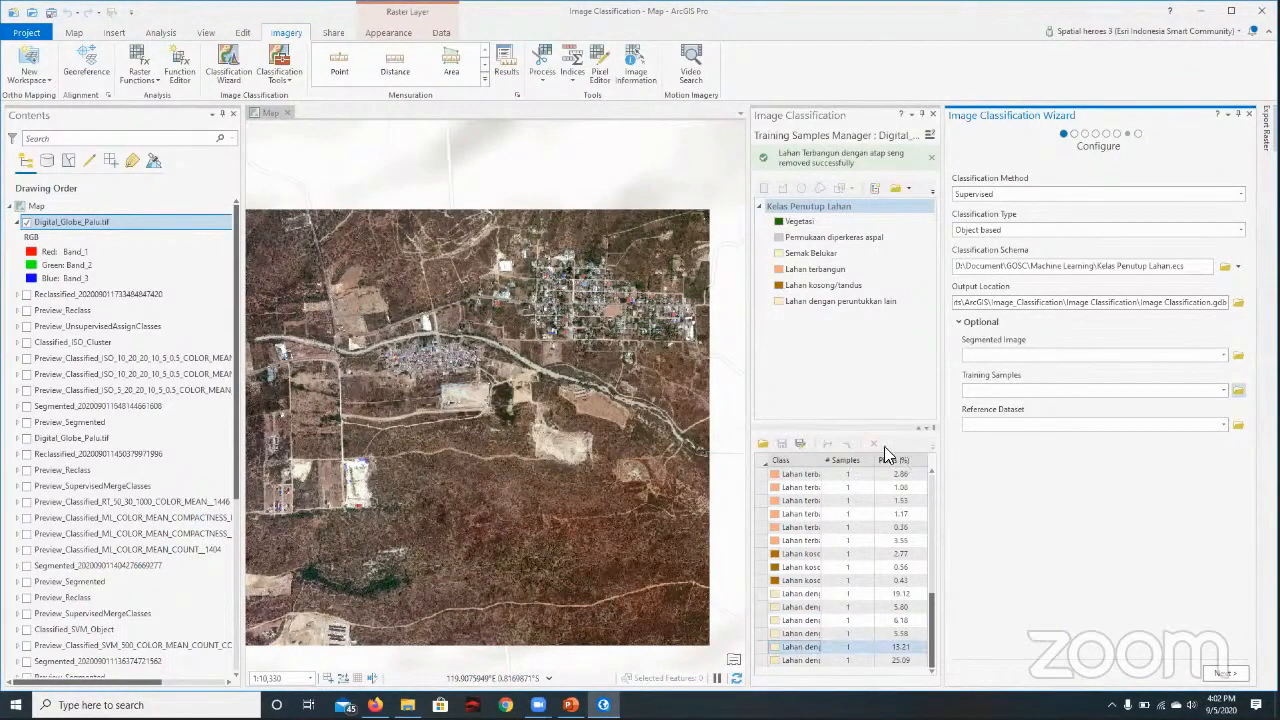
pyautogui.scroll(4, 797, 628)
pyautogui.scroll(-4, 797, 625)
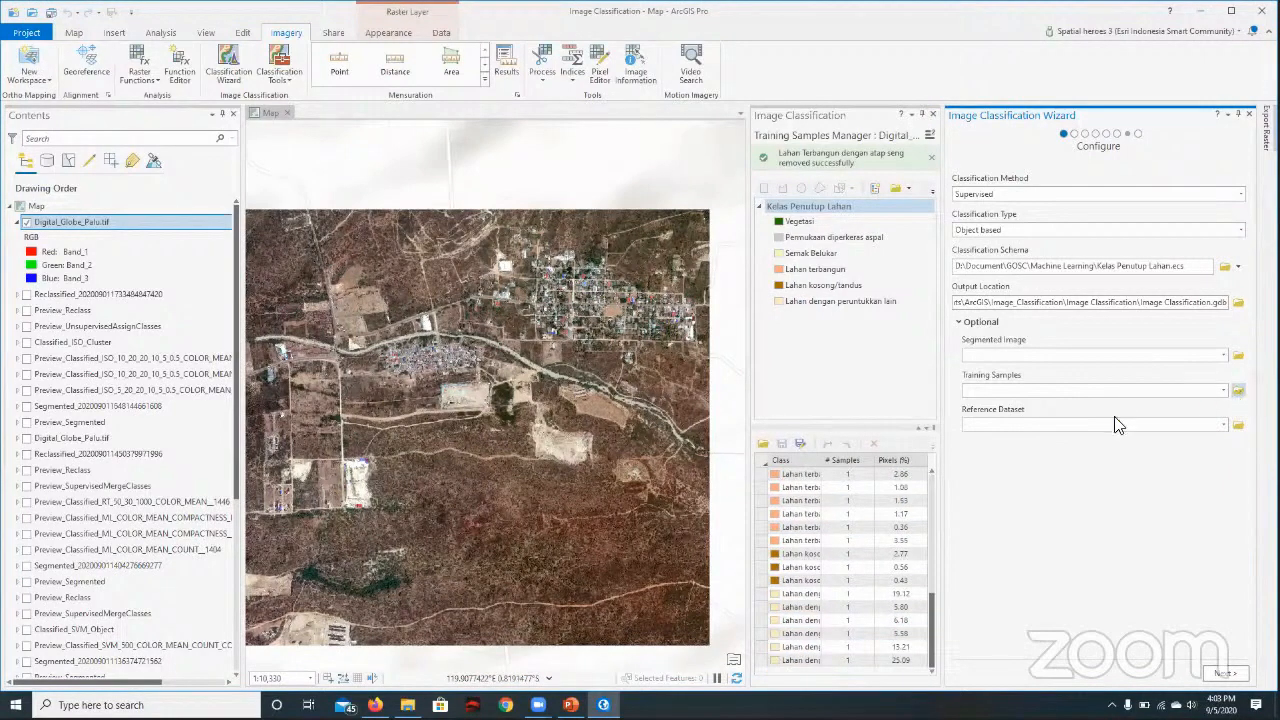
pyautogui.click(1238, 390)
pyautogui.click(551, 384)
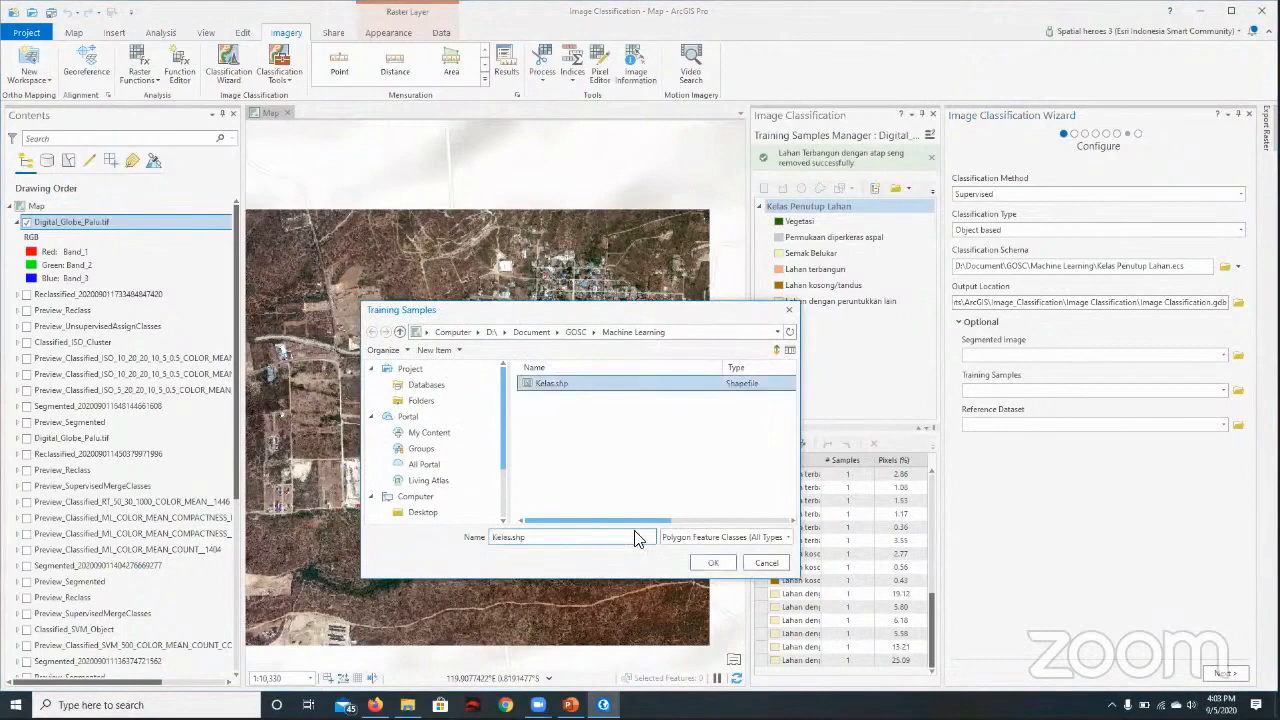
pyautogui.click(713, 563)
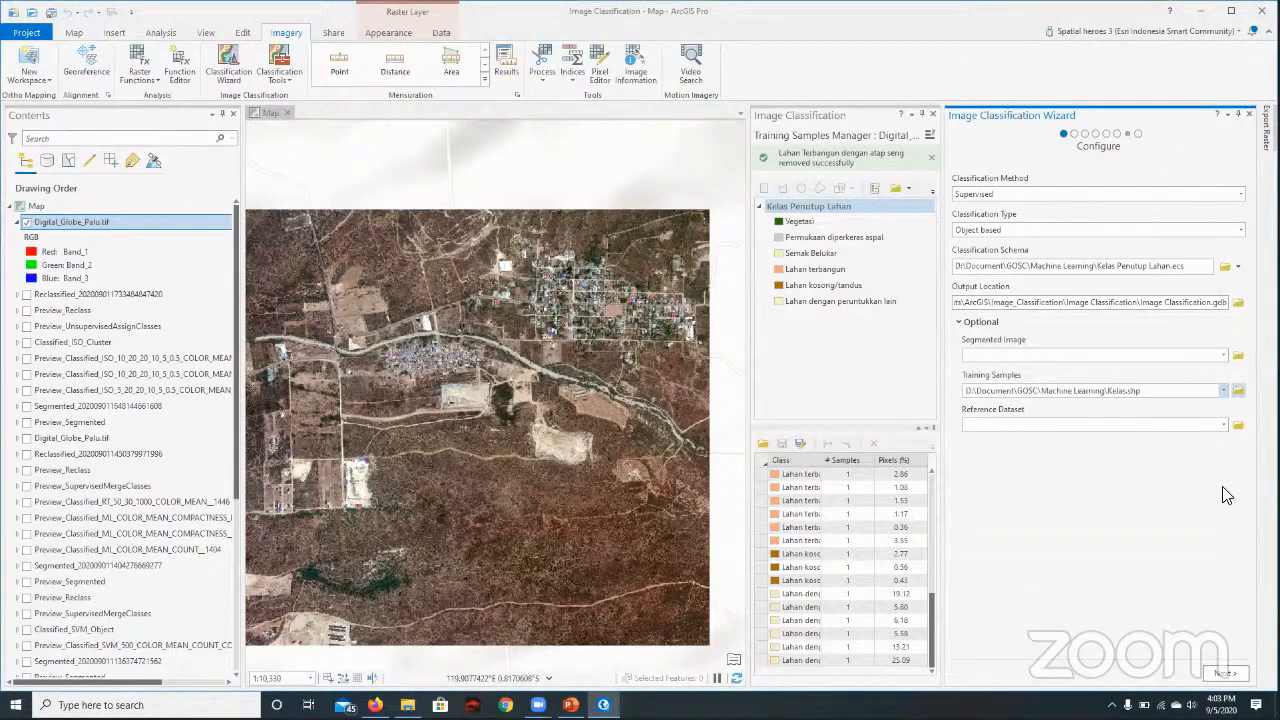
# - Leave the reference dataset empty and set the classification type to Pixel based
pyautogui.click(1224, 425)
pyautogui.click(1224, 425)
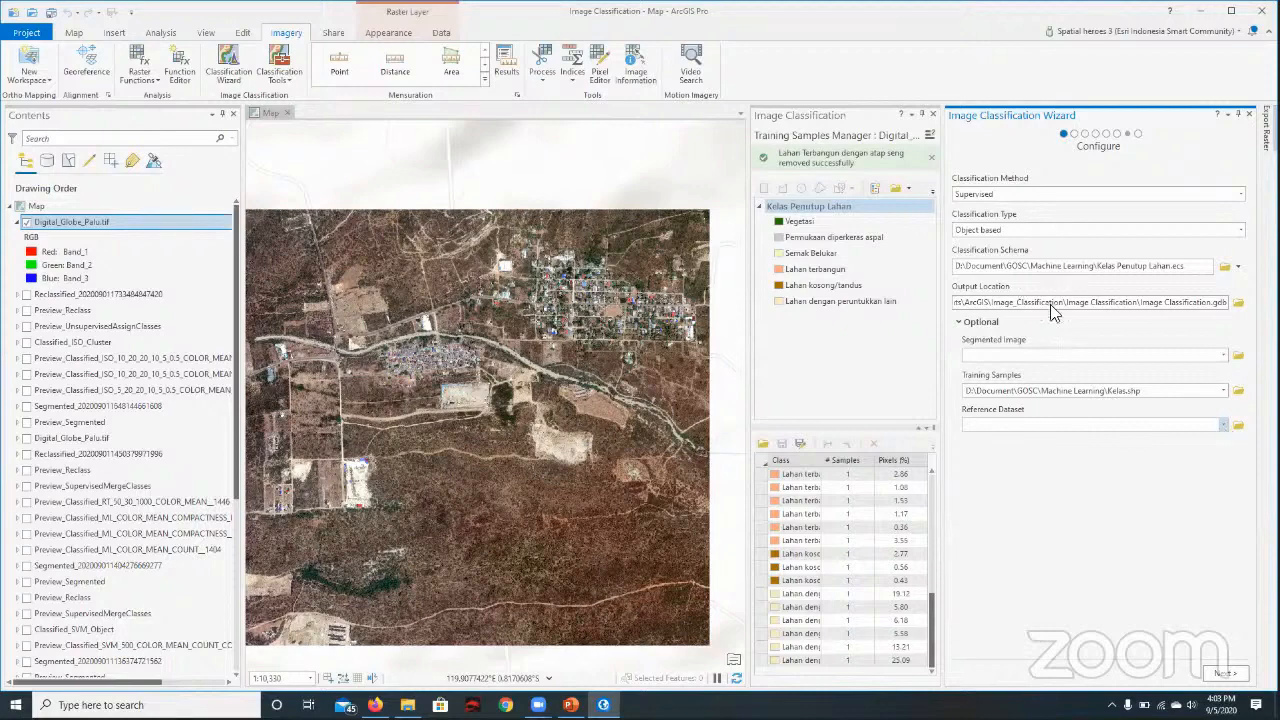
pyautogui.click(1220, 230)
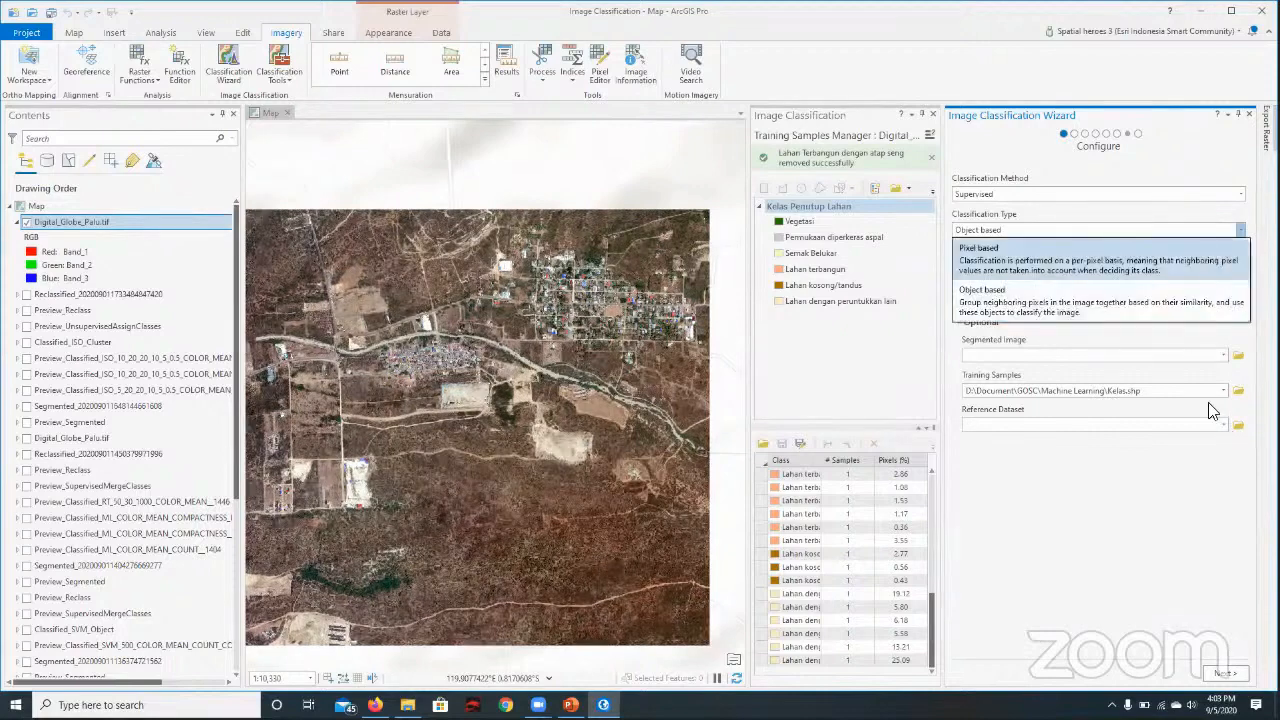
pyautogui.click(1220, 248)
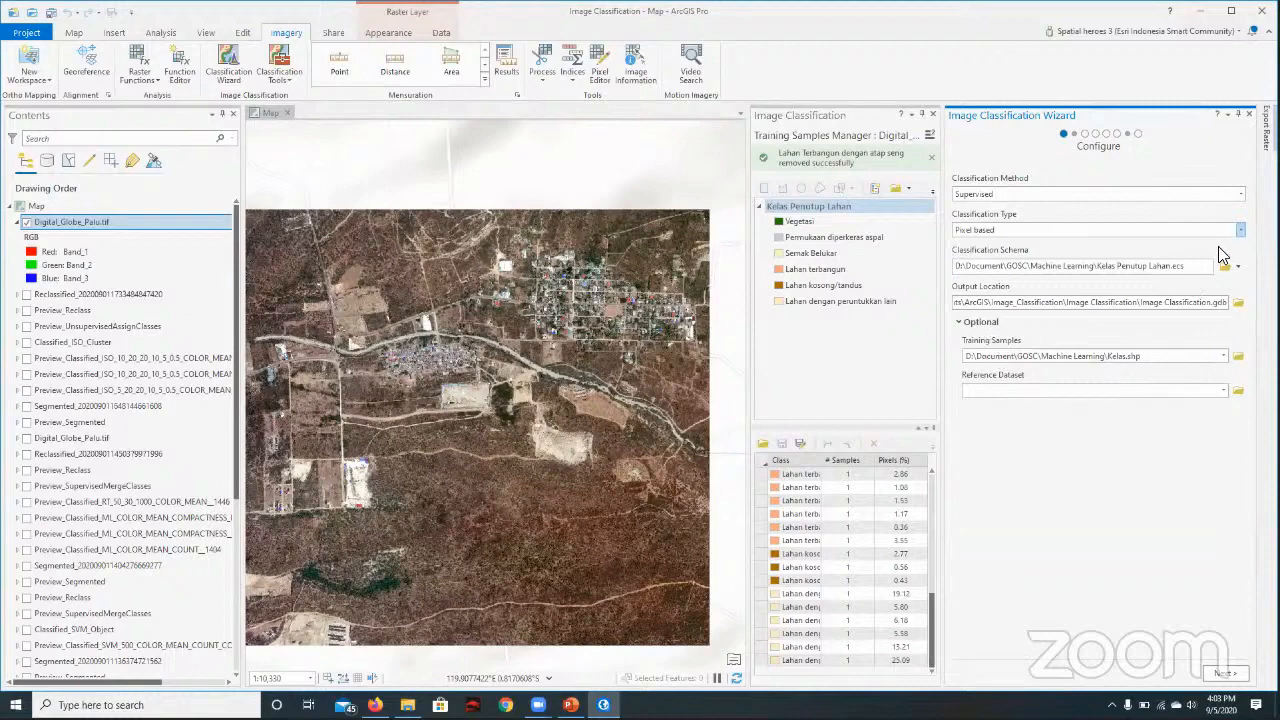
pyautogui.click(1238, 230)
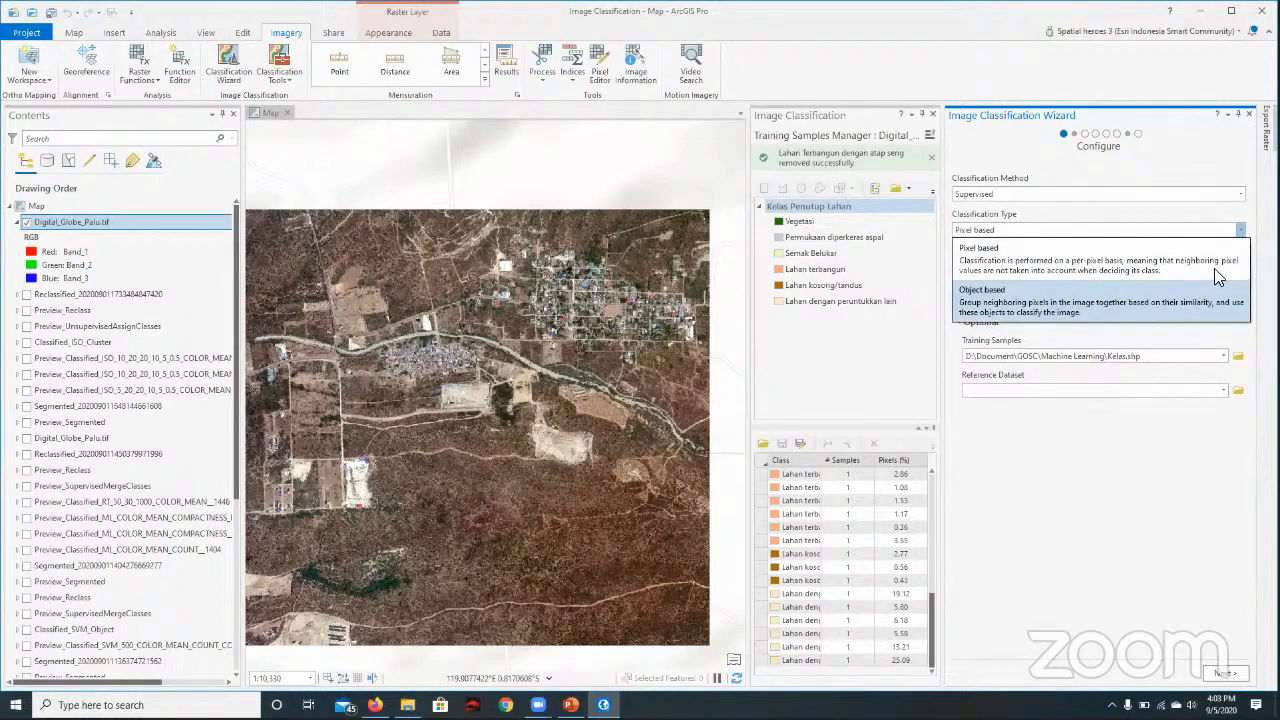
pyautogui.click(1214, 268)
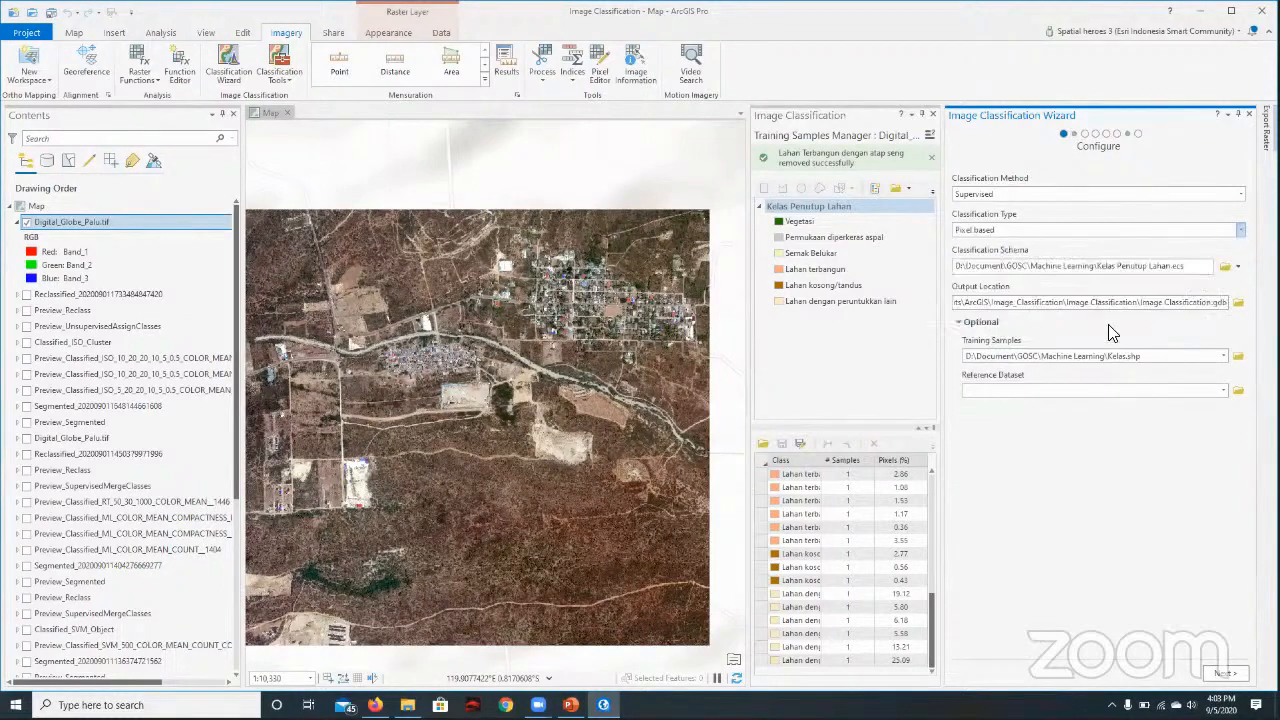
# - Switch the classification method to Unsupervised and inspect the settlement area on the map
pyautogui.click(1238, 195)
pyautogui.click(1210, 277)
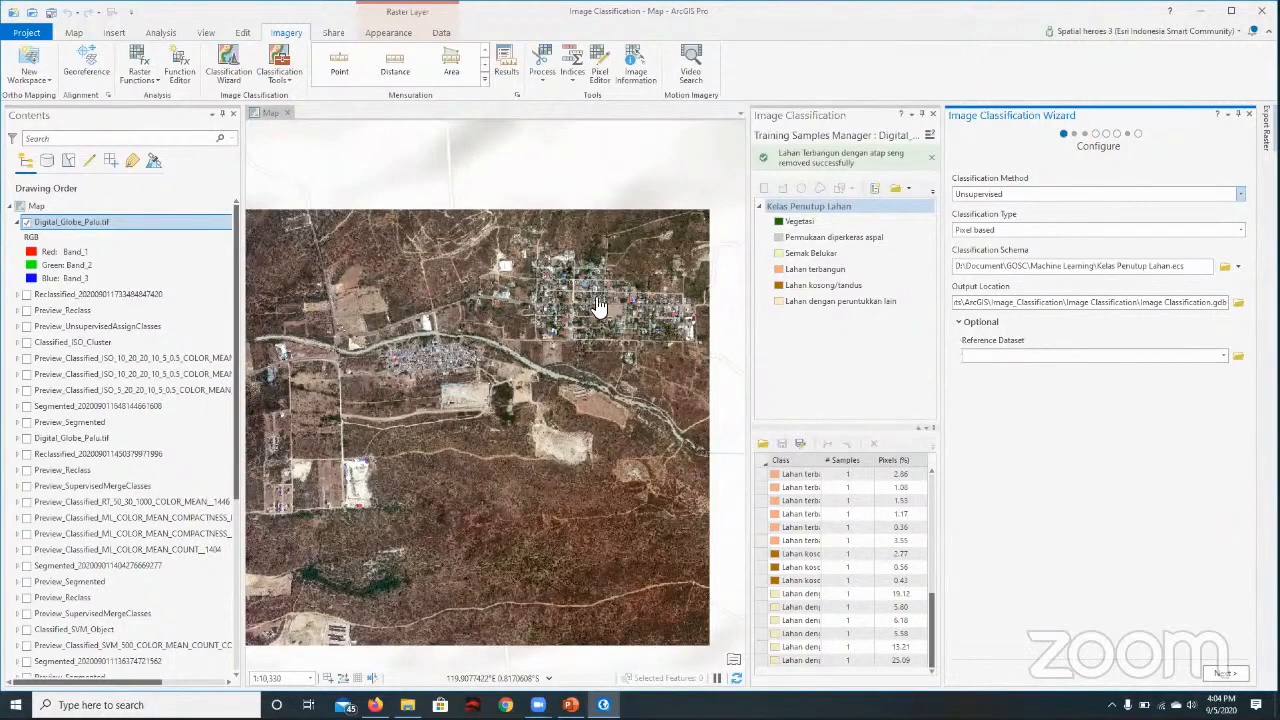
pyautogui.click(625, 327)
pyautogui.moveTo(638, 330); pyautogui.dragTo(683, 328)
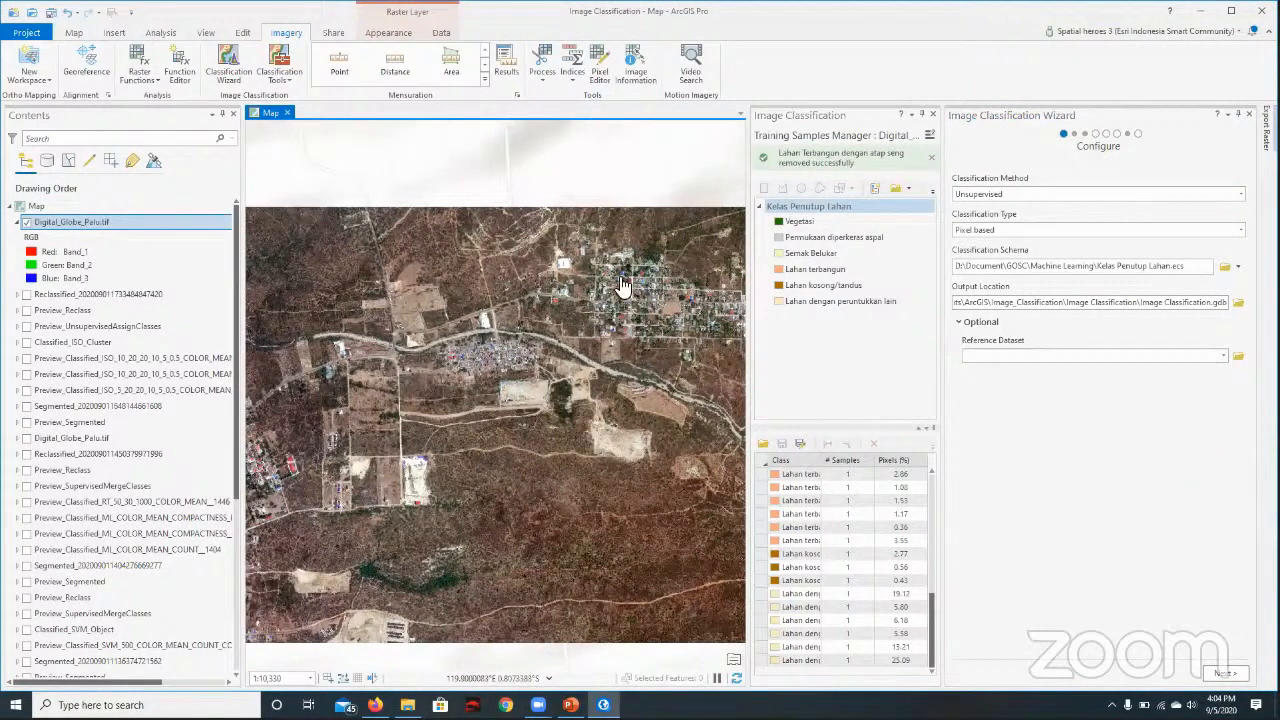
pyautogui.click(830, 301)
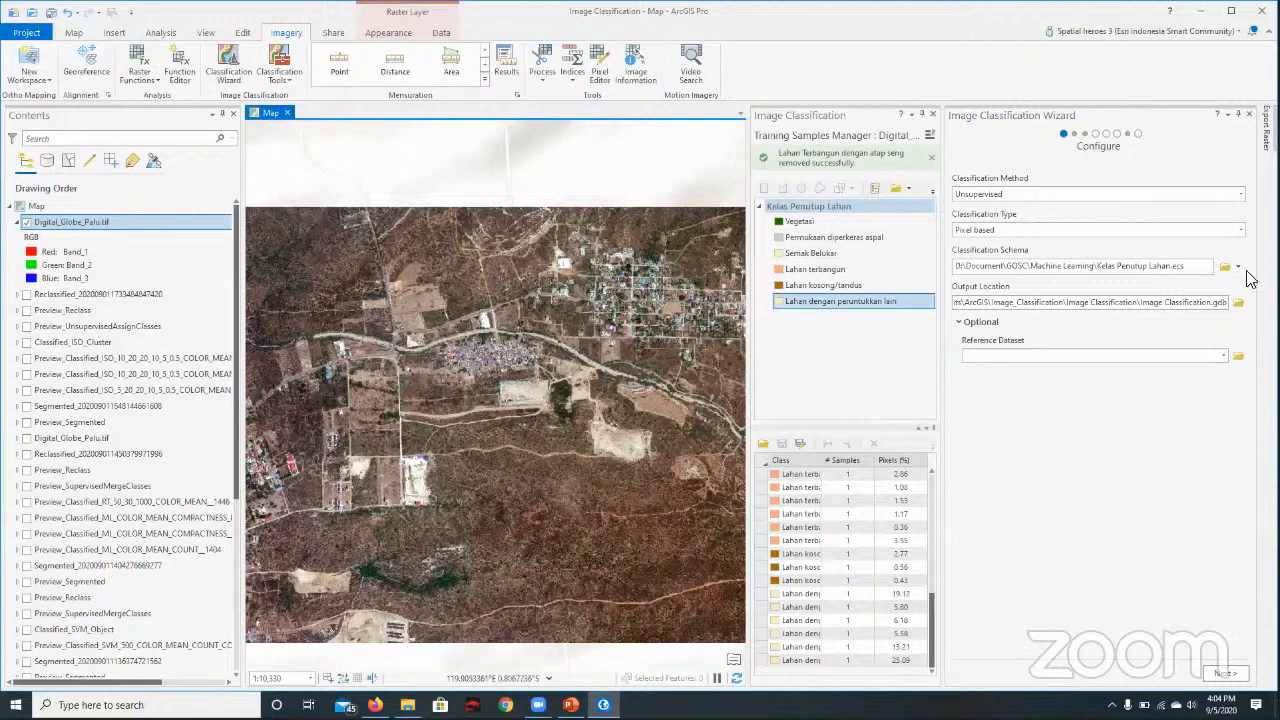
# - Set the classification method back to Supervised
pyautogui.click(1240, 196)
pyautogui.click(1240, 196)
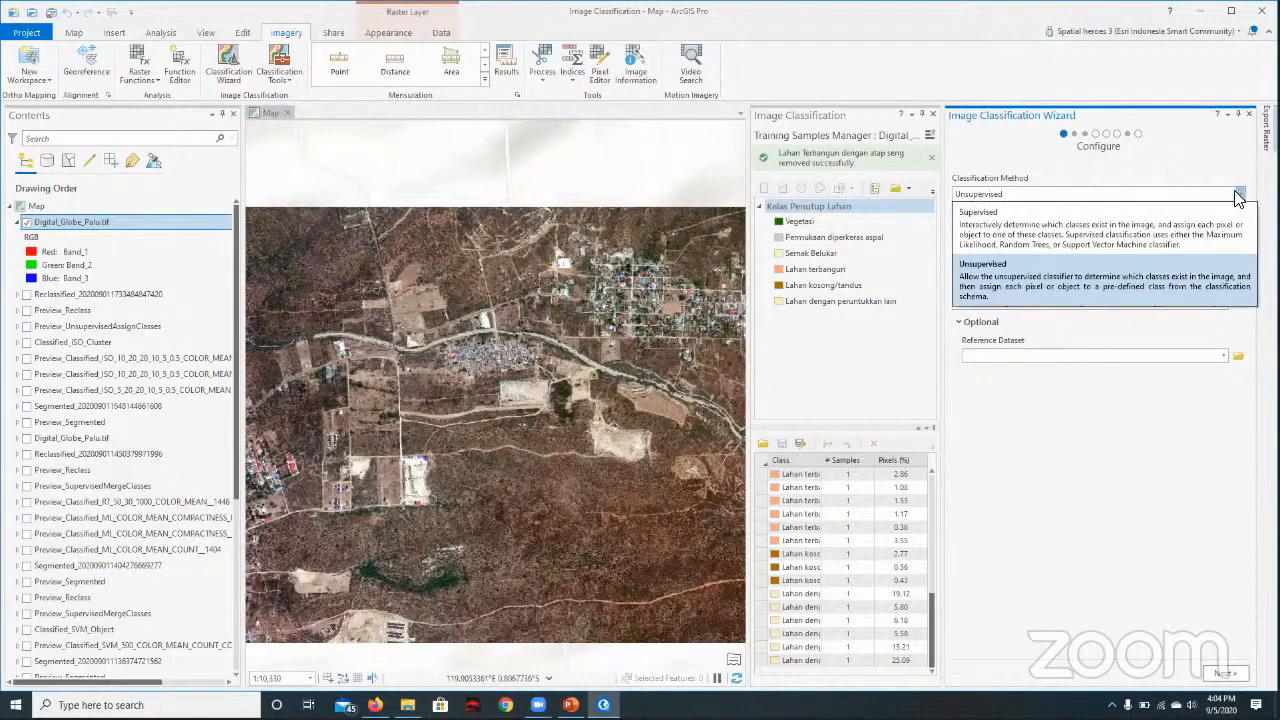
pyautogui.click(1219, 242)
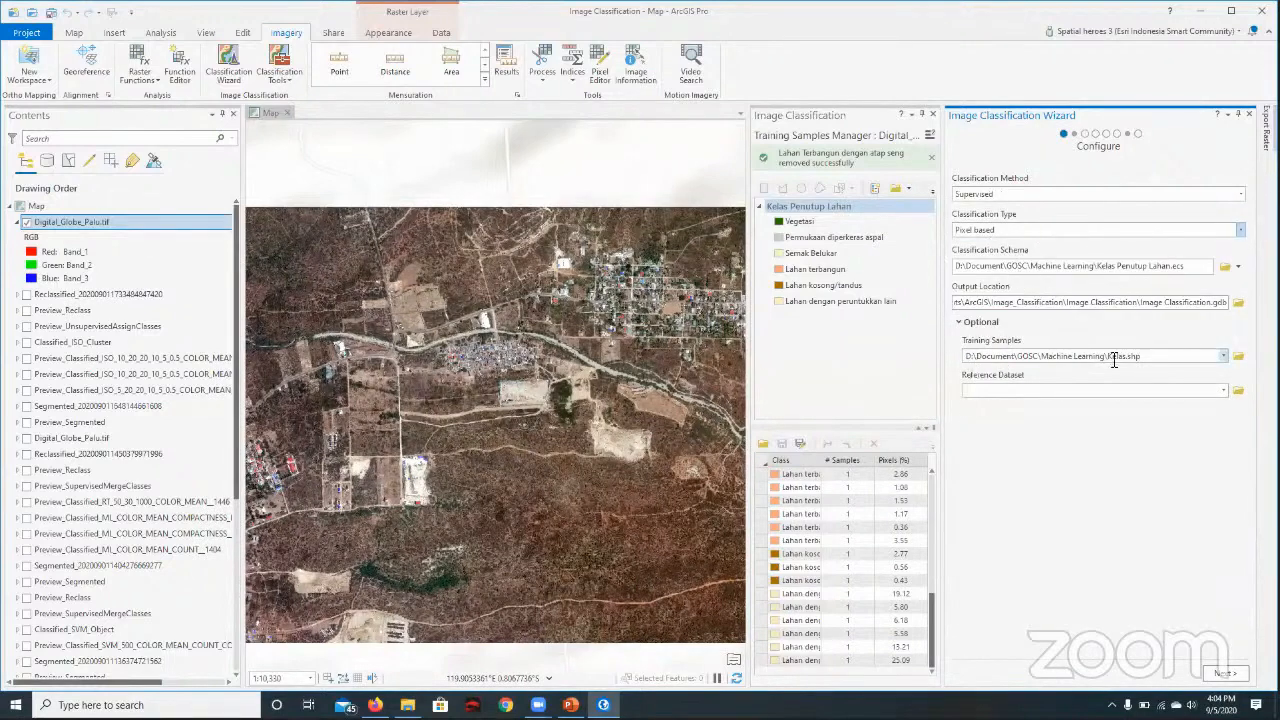
# - Proceed to the wizard's Training Samples Manager and compare its loaded samples with those in the Image Classification pane
pyautogui.click(1178, 360)
pyautogui.click(1226, 674)
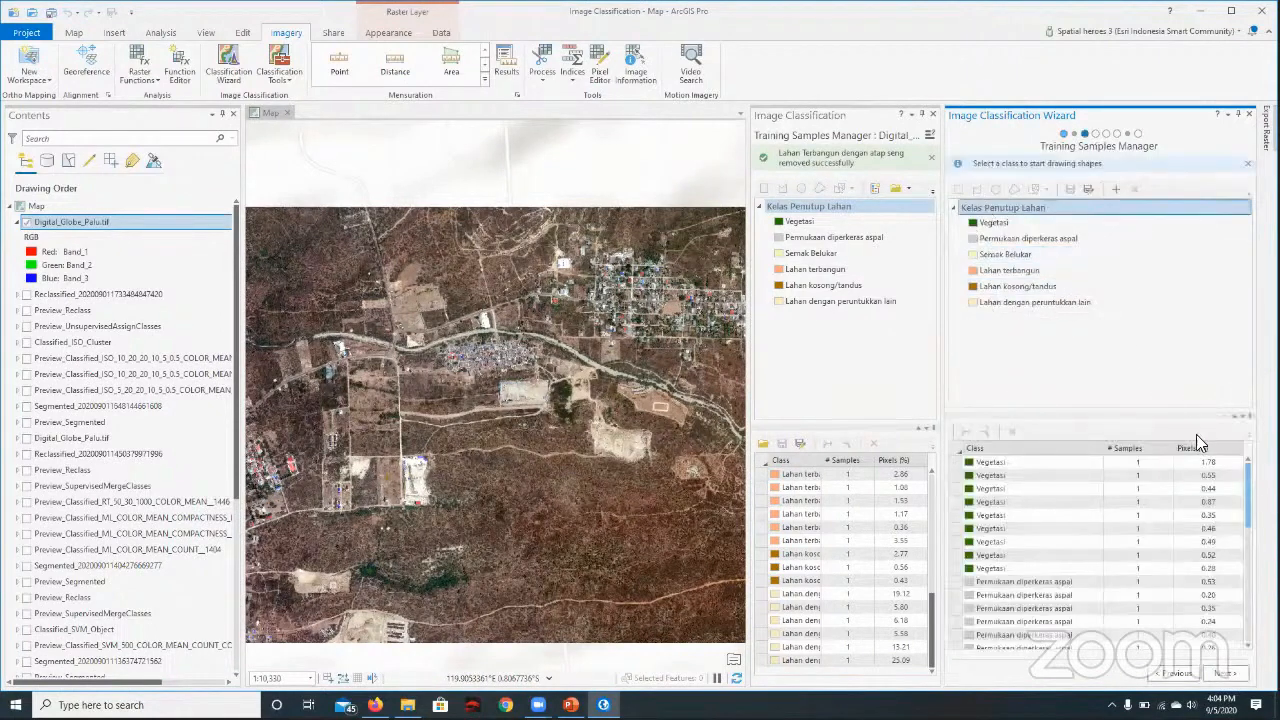
pyautogui.click(1202, 289)
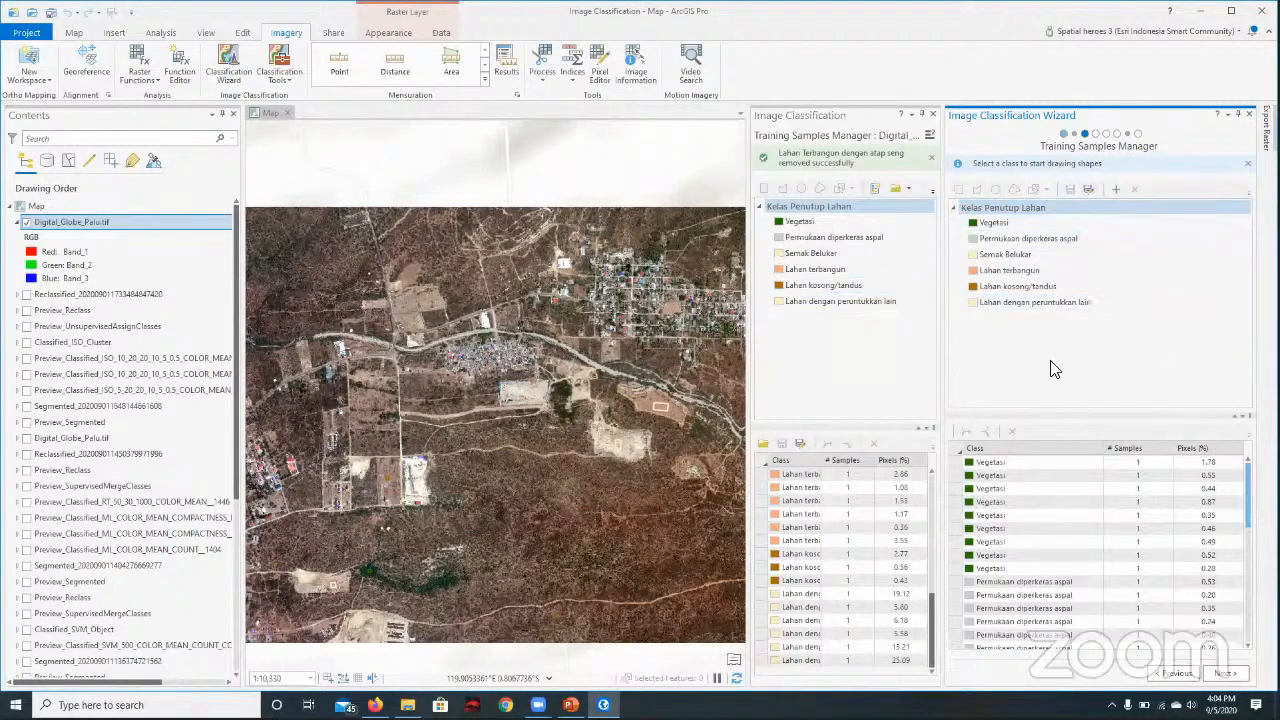
pyautogui.scroll(-5, 1124, 570)
pyautogui.scroll(5, 840, 590)
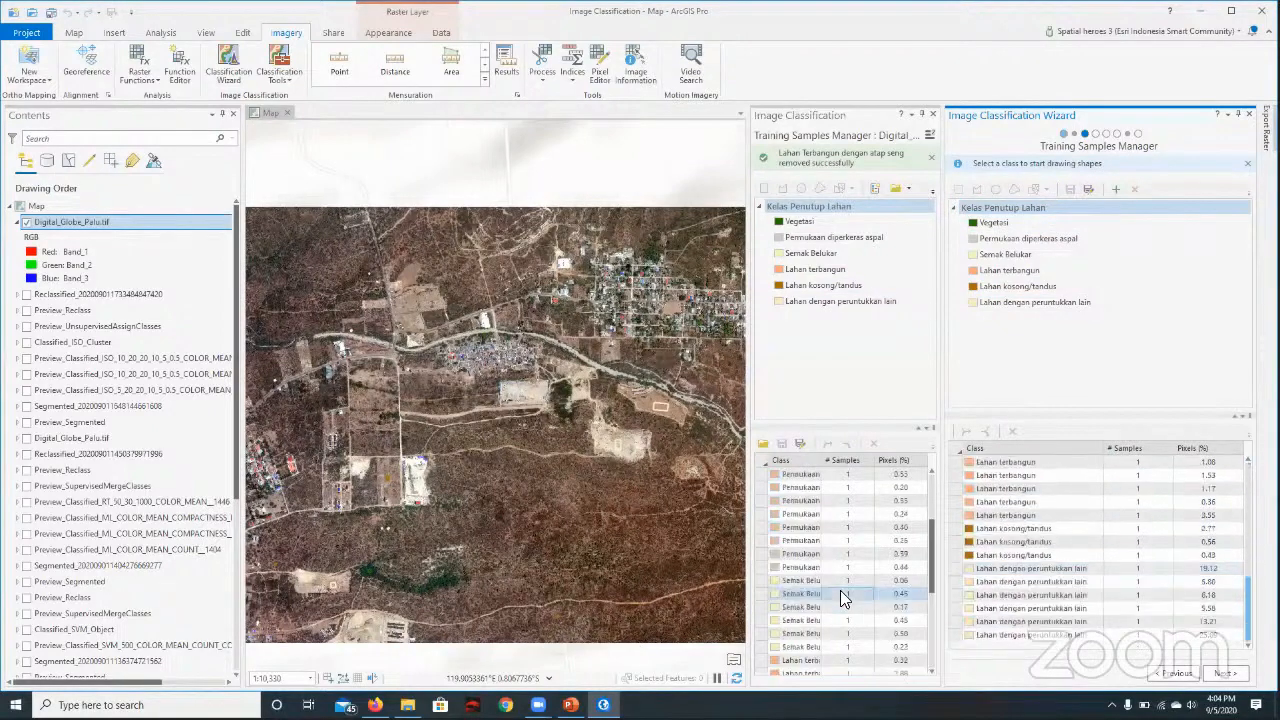
pyautogui.scroll(5, 1078, 560)
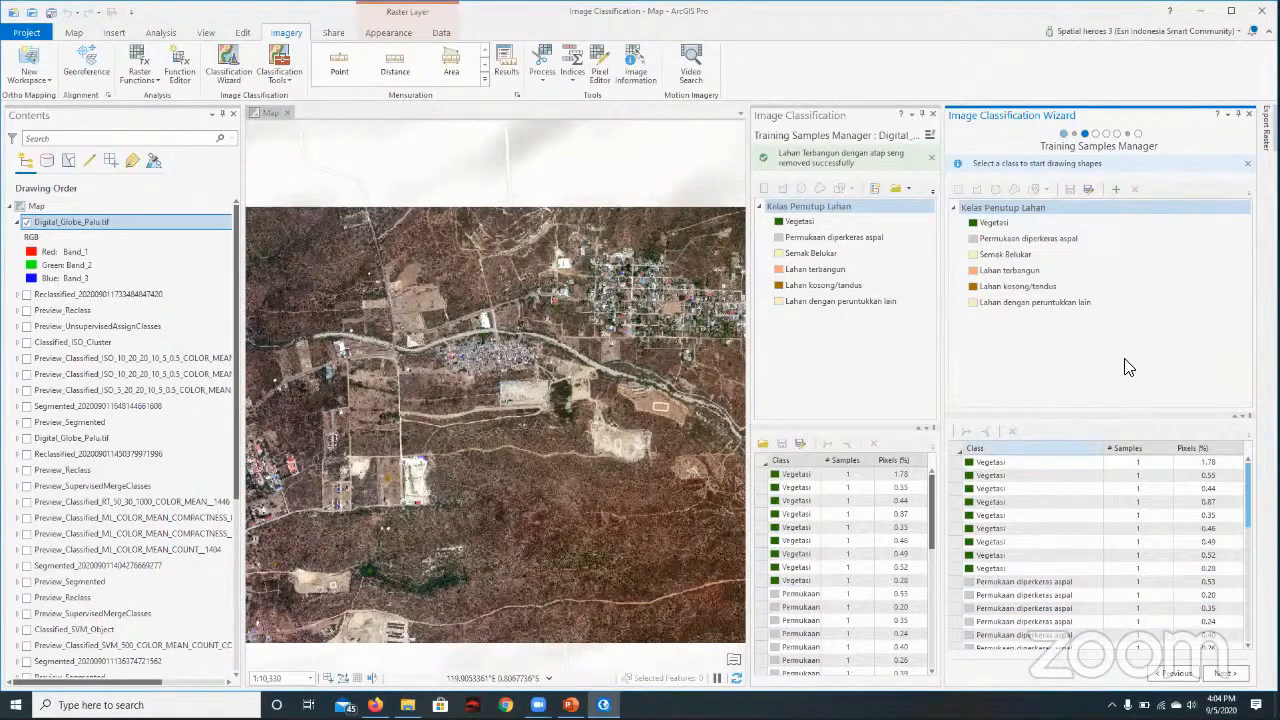
pyautogui.click(1140, 568)
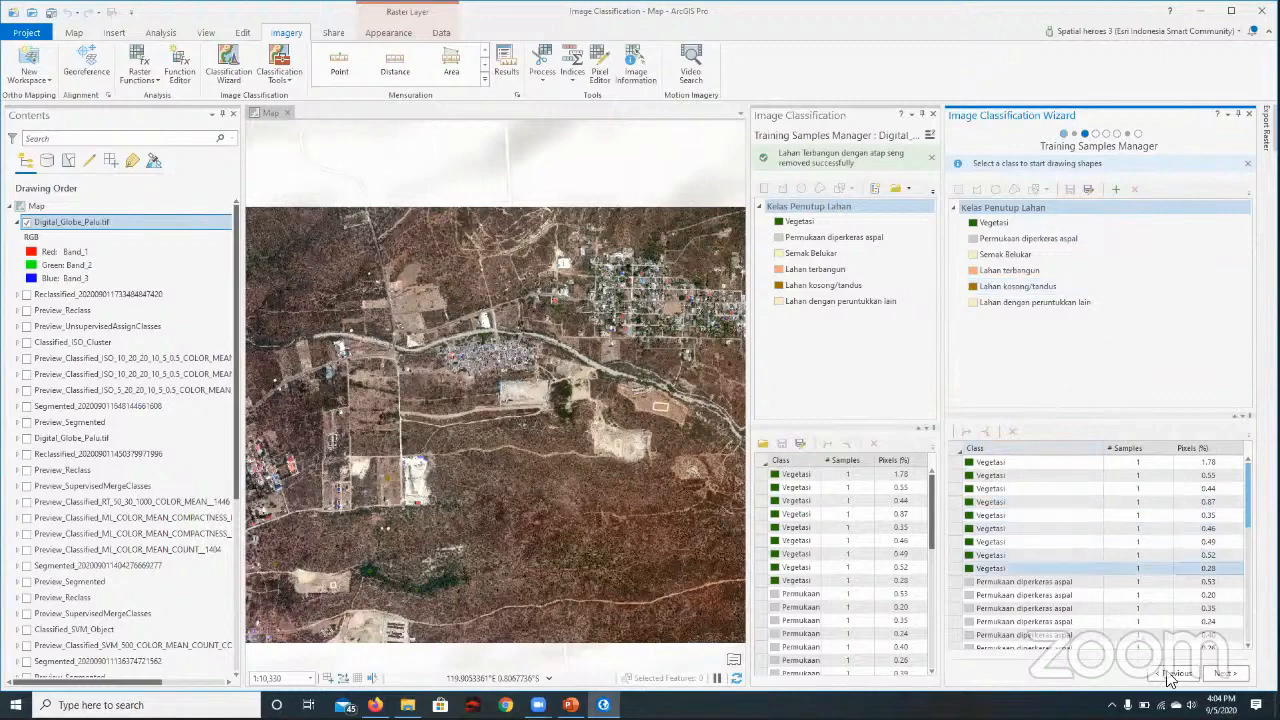
# - Clear the training samples file from the wizard's configuration, check the Training Samples Manager, and return to the configuration page
pyautogui.click(1178, 673)
pyautogui.click(1224, 356)
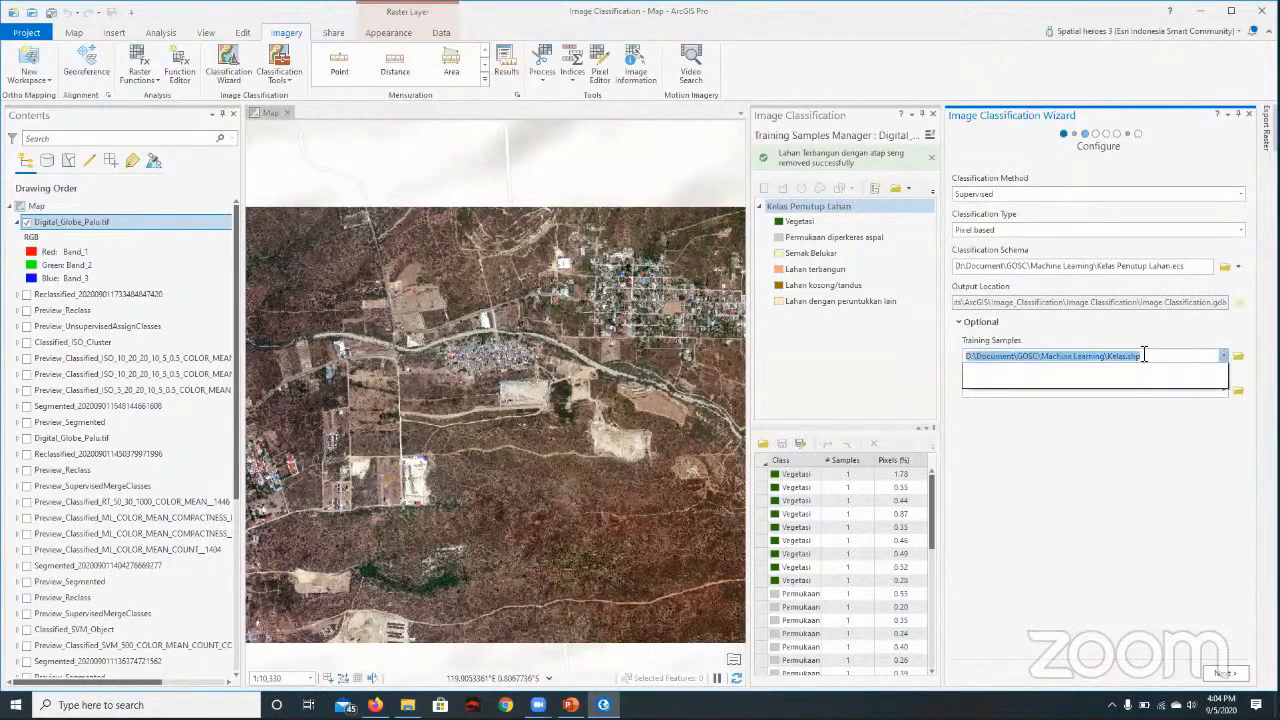
pyautogui.press('BackSpace')
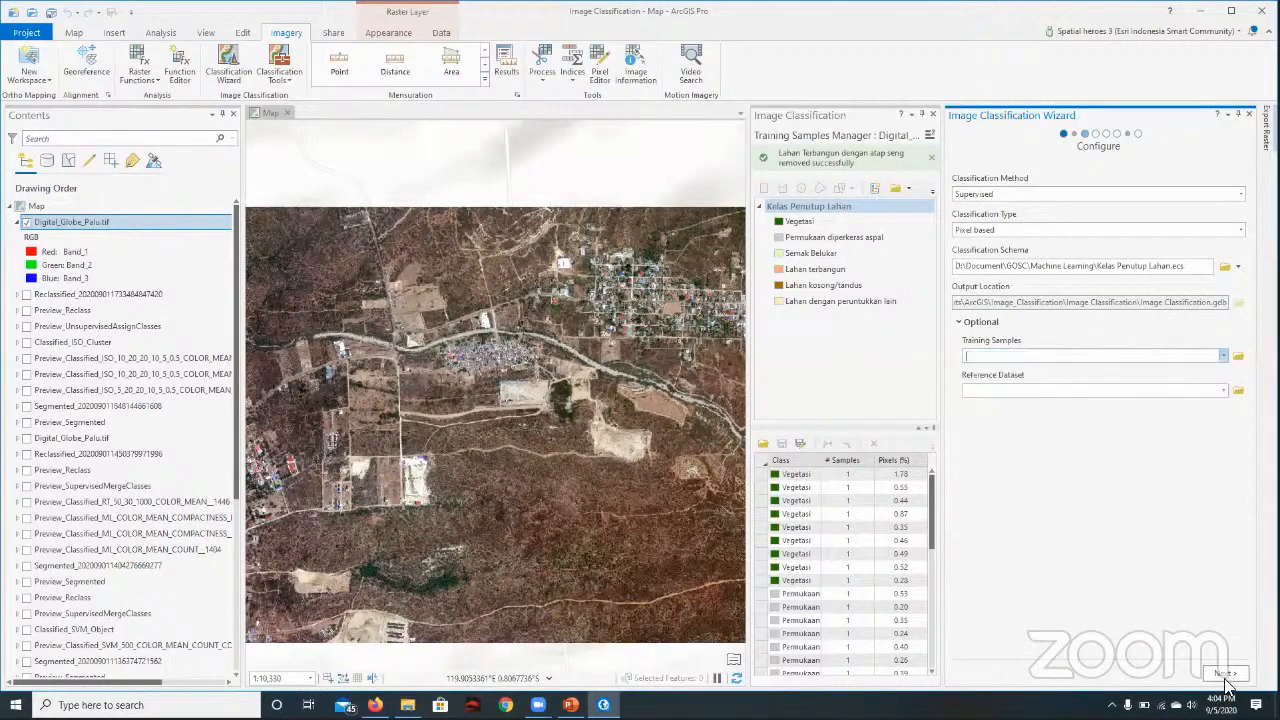
pyautogui.click(1226, 676)
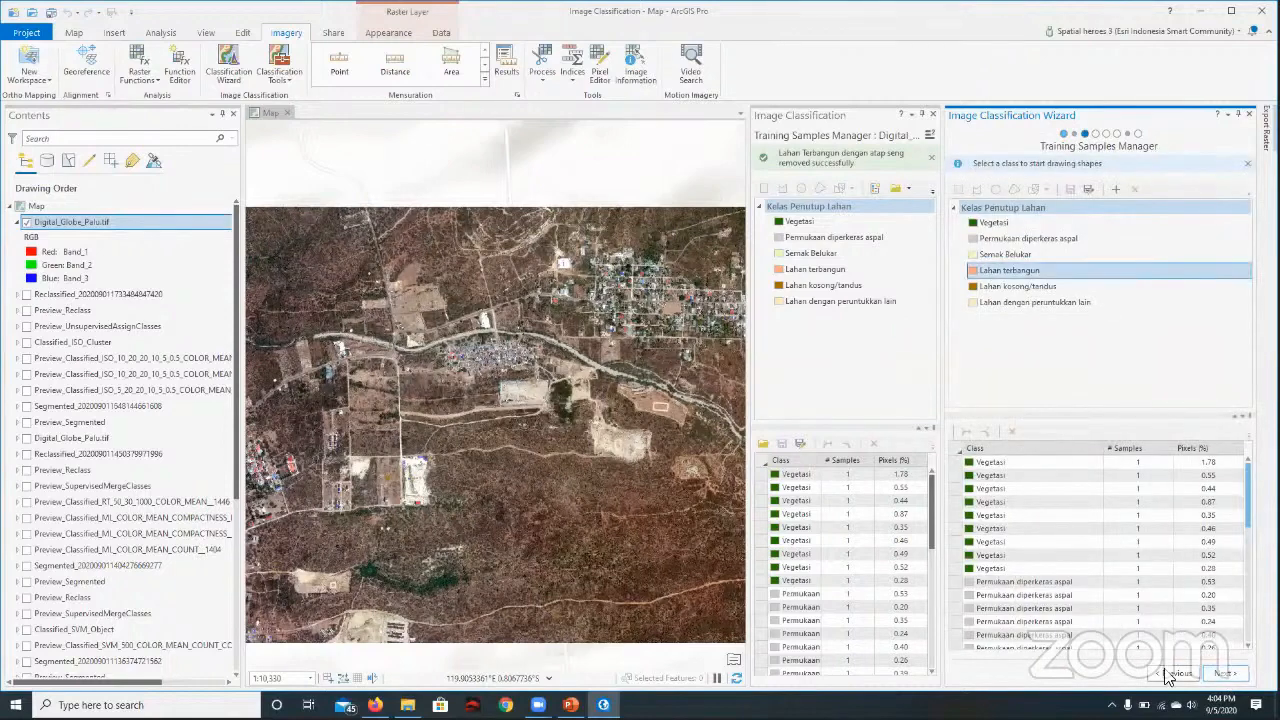
pyautogui.click(1178, 673)
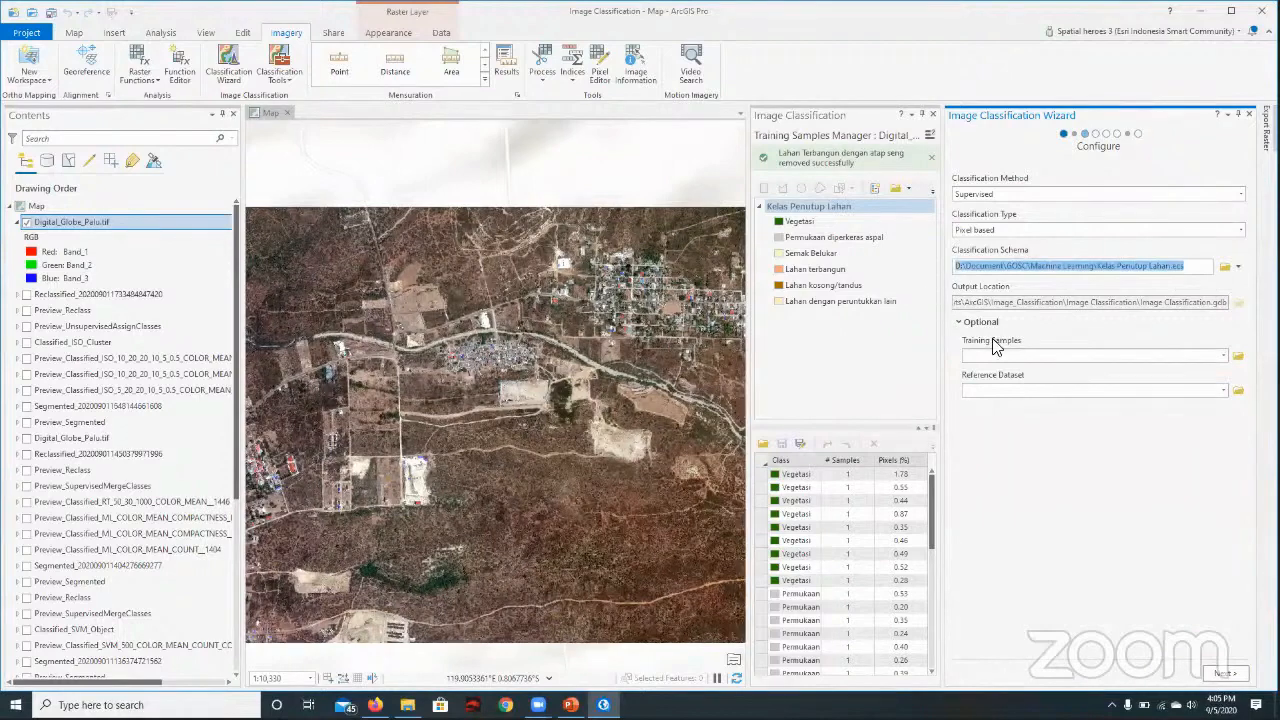
# - Clear the wizard's classification schema and load Kelas Penutup Lahan.ecs from the Machine Learning folder again
pyautogui.press('BackSpace')
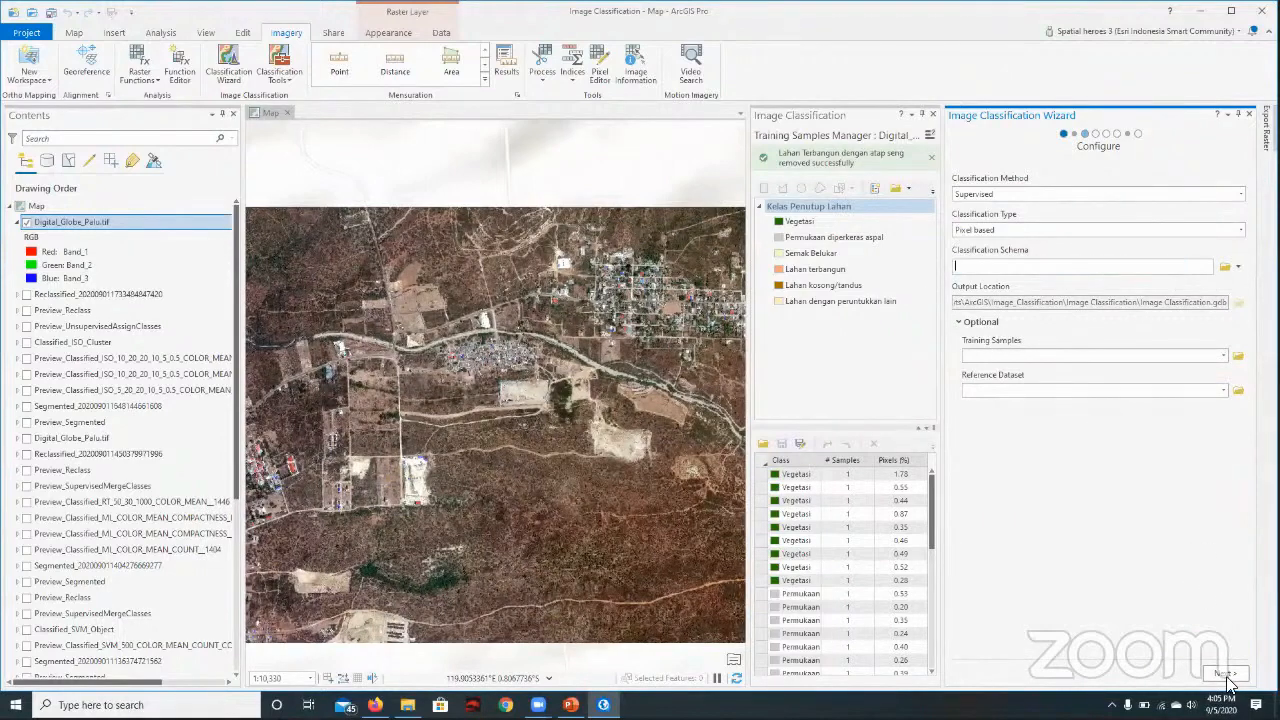
pyautogui.click(1222, 267)
pyautogui.click(578, 383)
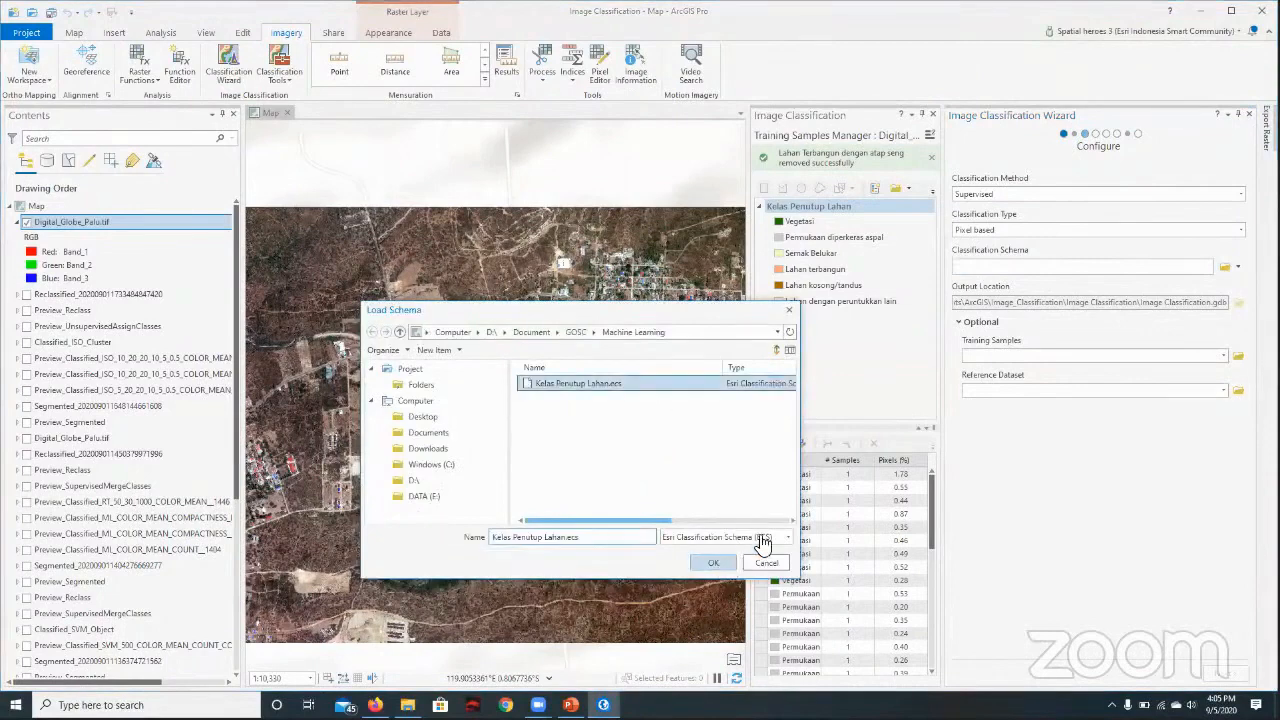
pyautogui.click(712, 563)
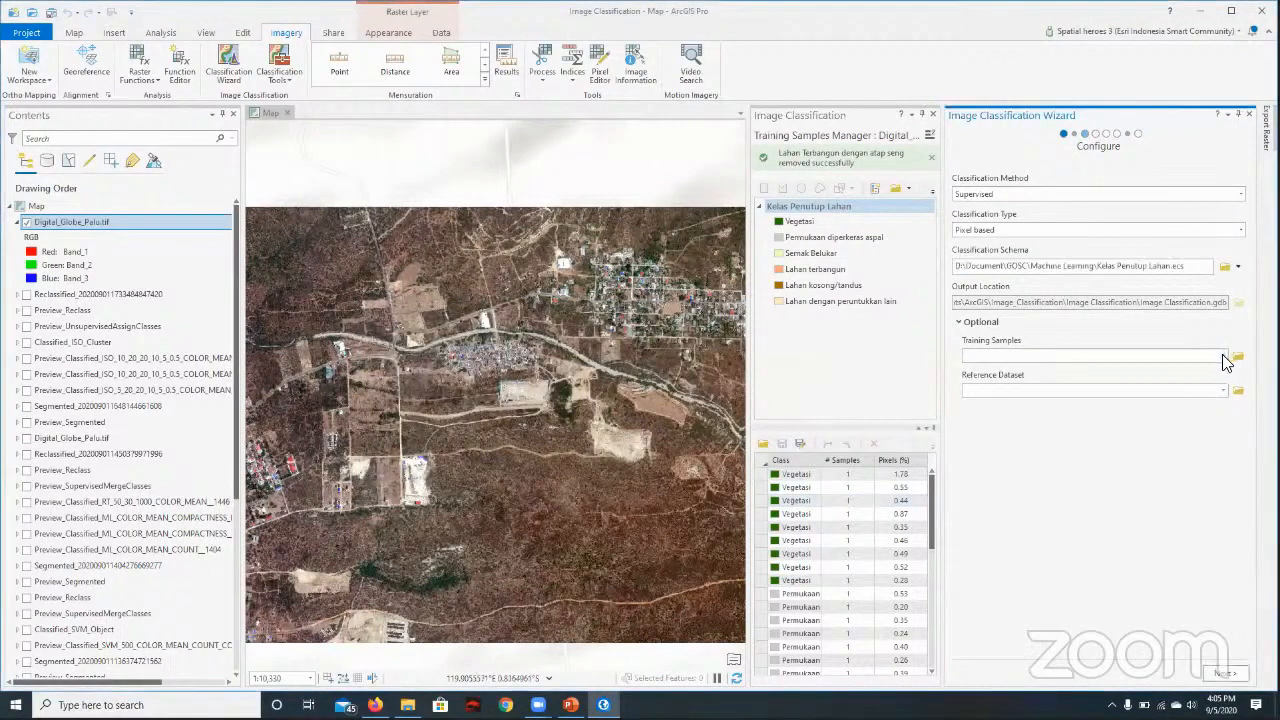
# - Load Kelas.shp as the wizard's training samples and proceed to the Training Samples Manager
pyautogui.click(1223, 356)
pyautogui.click(714, 382)
pyautogui.click(712, 563)
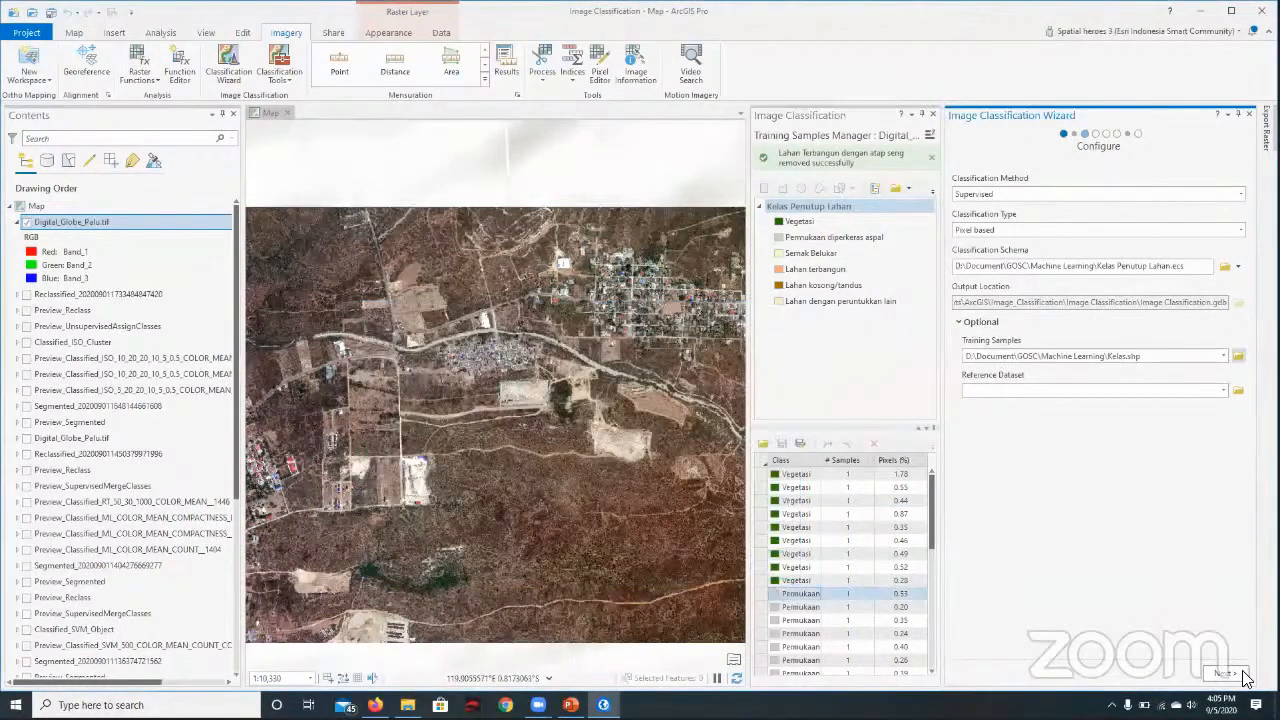
pyautogui.click(1224, 673)
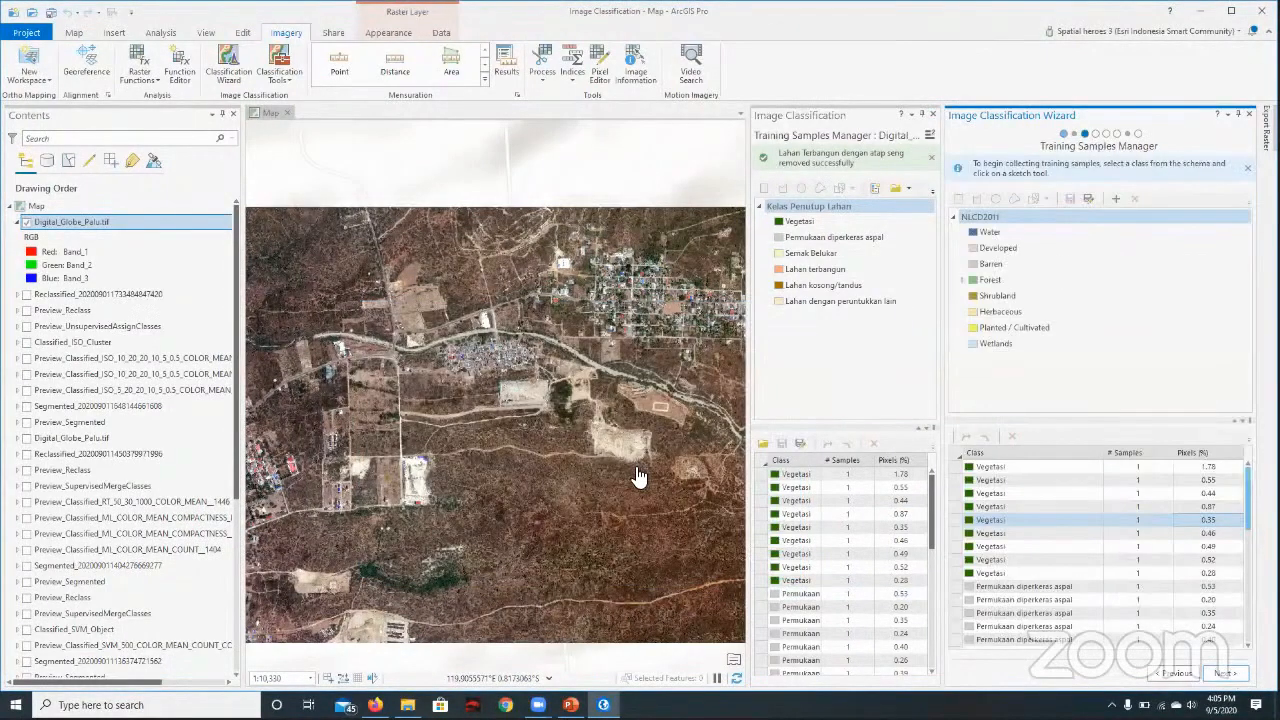
# - Return to the configuration page, reselect the Kelas Penutup Lahan.ecs schema, and proceed to the Training Samples Manager again
pyautogui.click(1170, 495)
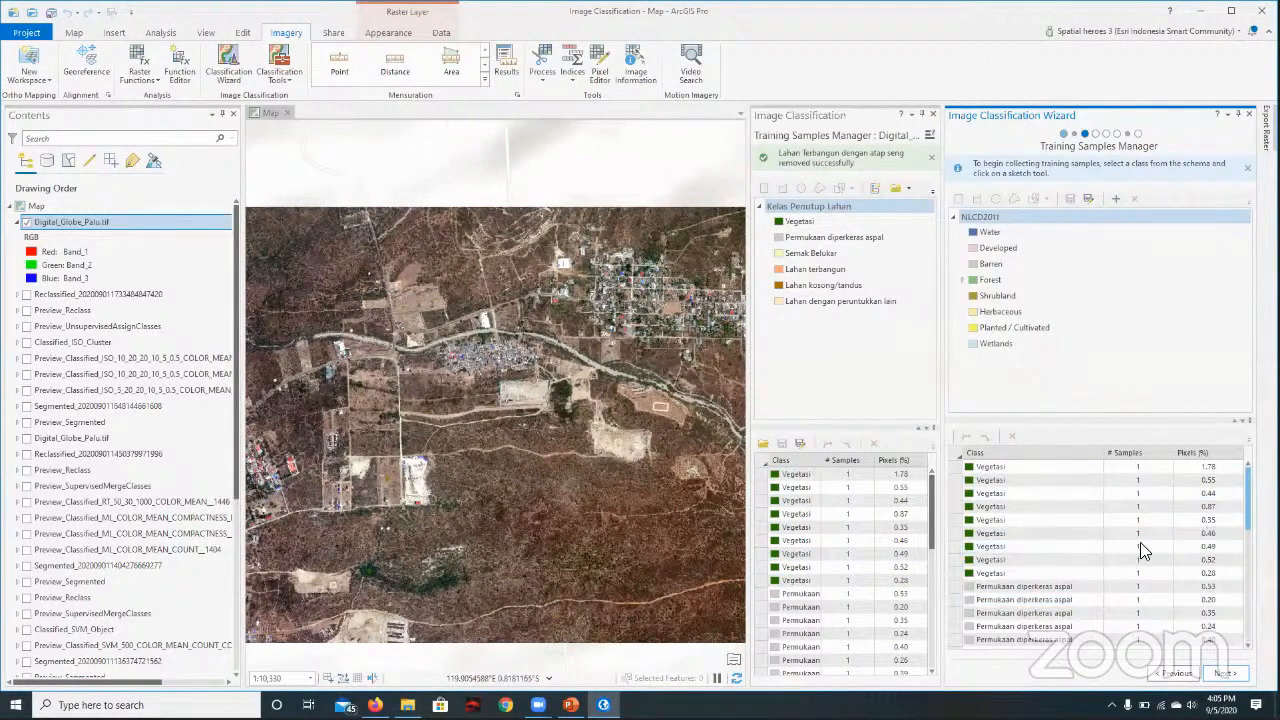
pyautogui.click(1140, 546)
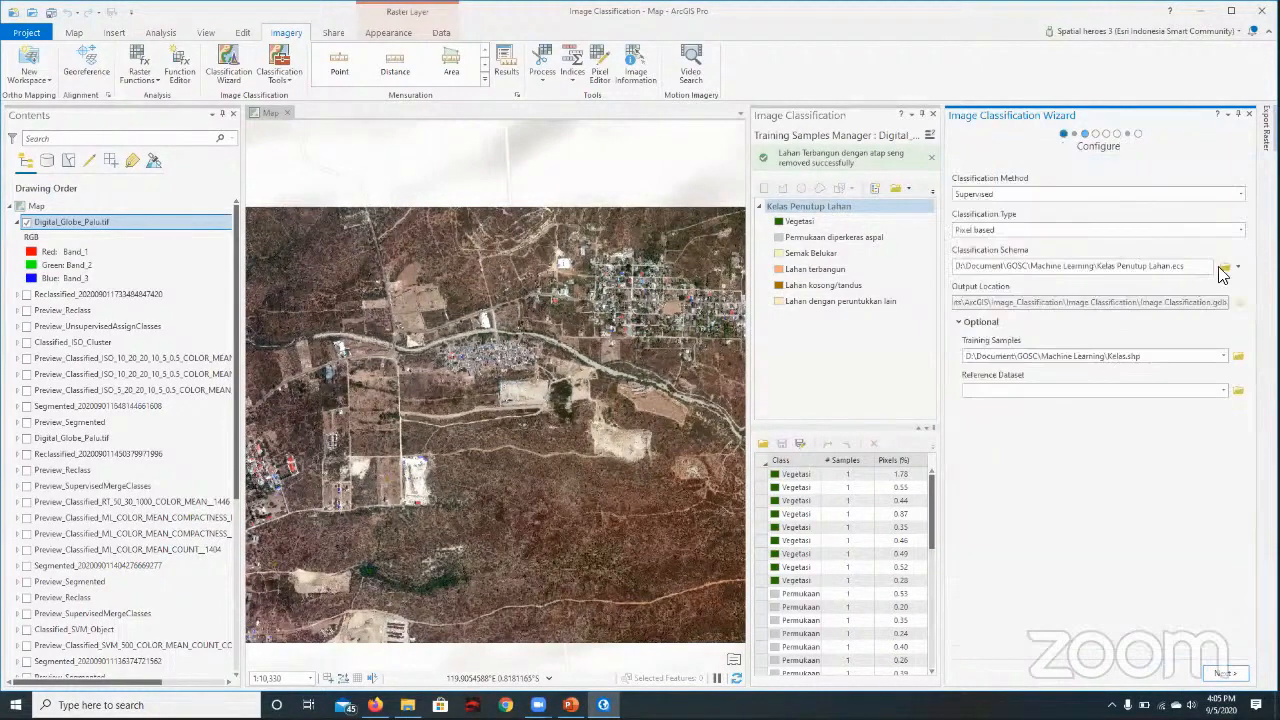
pyautogui.click(1225, 266)
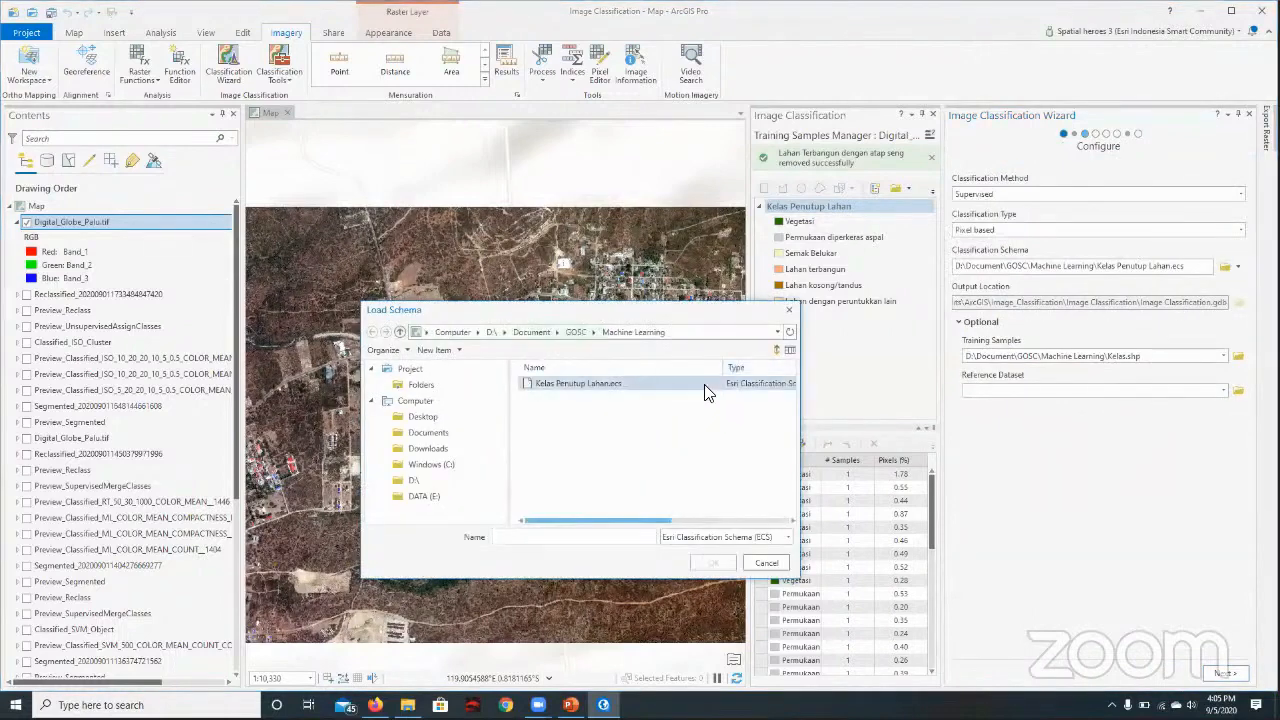
pyautogui.click(704, 384)
pyautogui.click(724, 566)
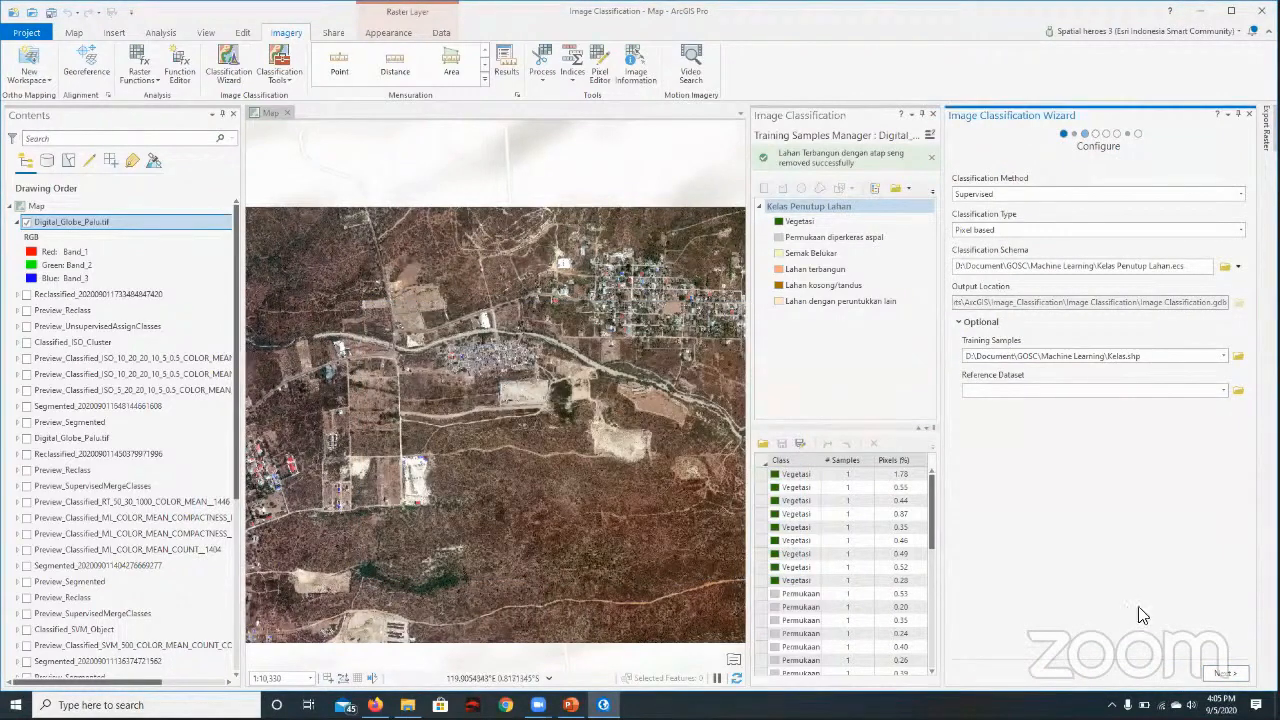
pyautogui.click(1230, 675)
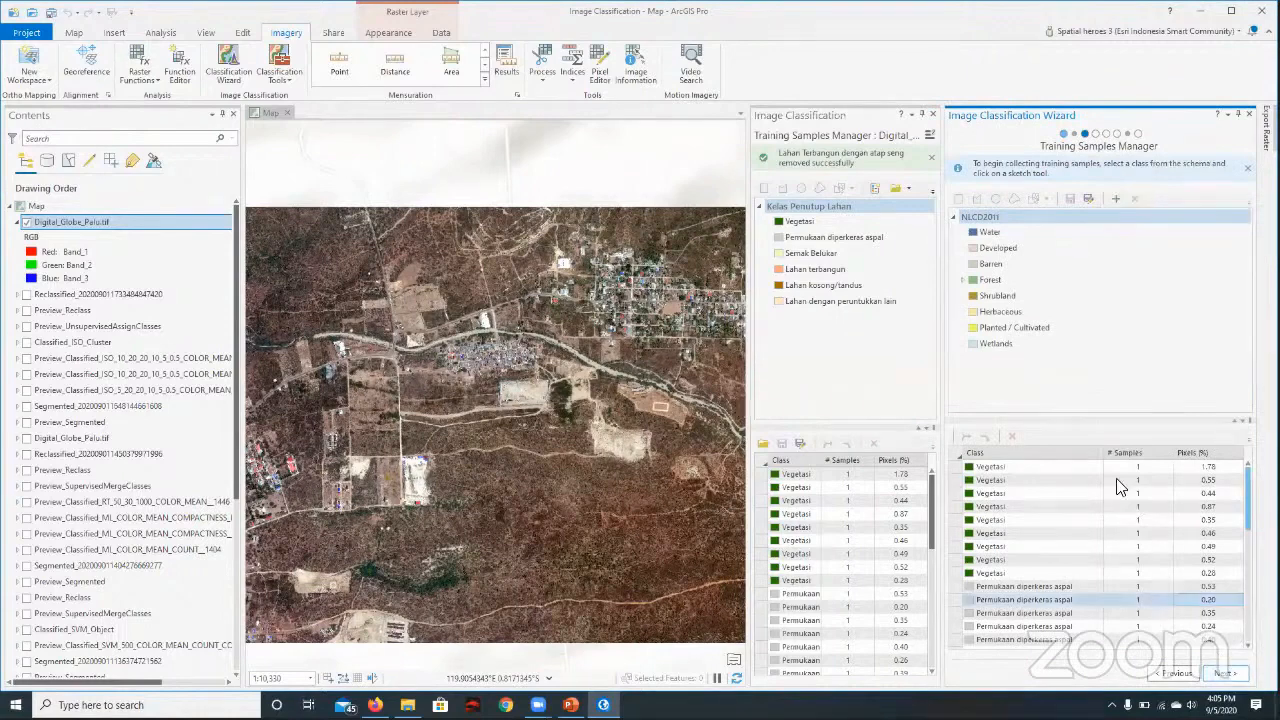
# - Remove the Water and Developed classes from the NLCD2011 schema in the wizard
pyautogui.click(990, 233)
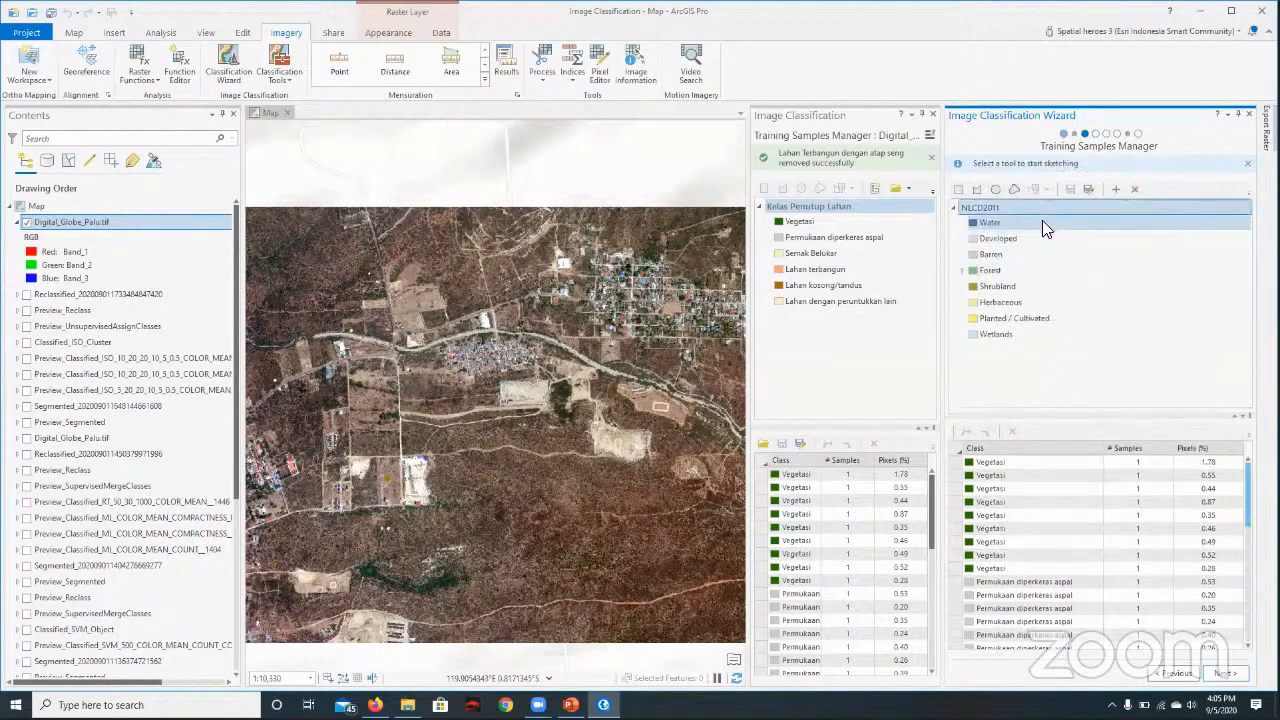
pyautogui.click(1086, 300)
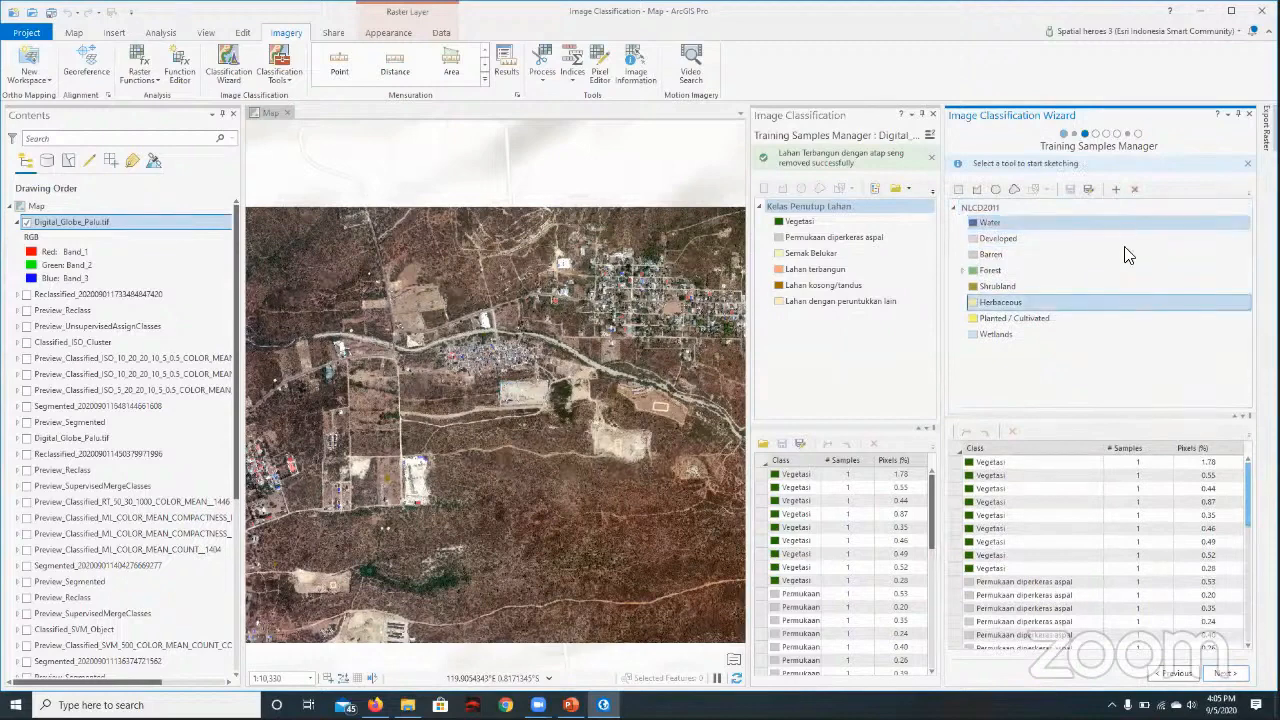
pyautogui.click(1134, 189)
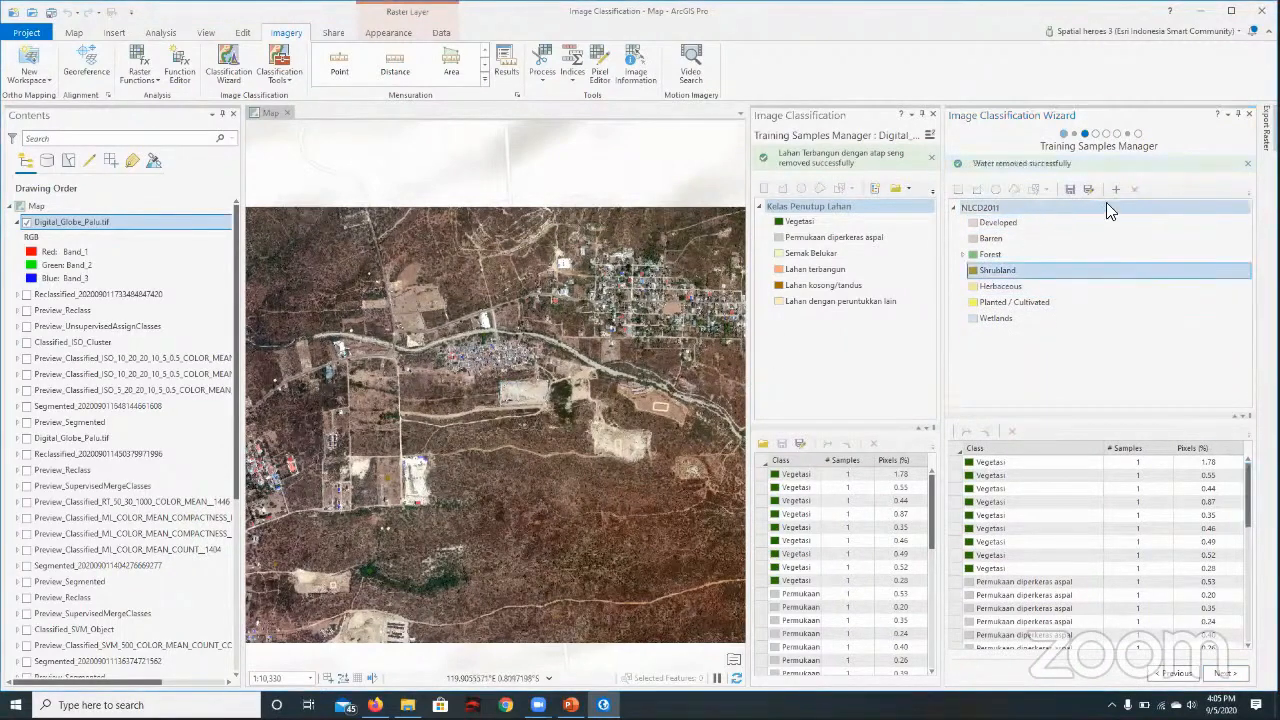
pyautogui.click(1133, 189)
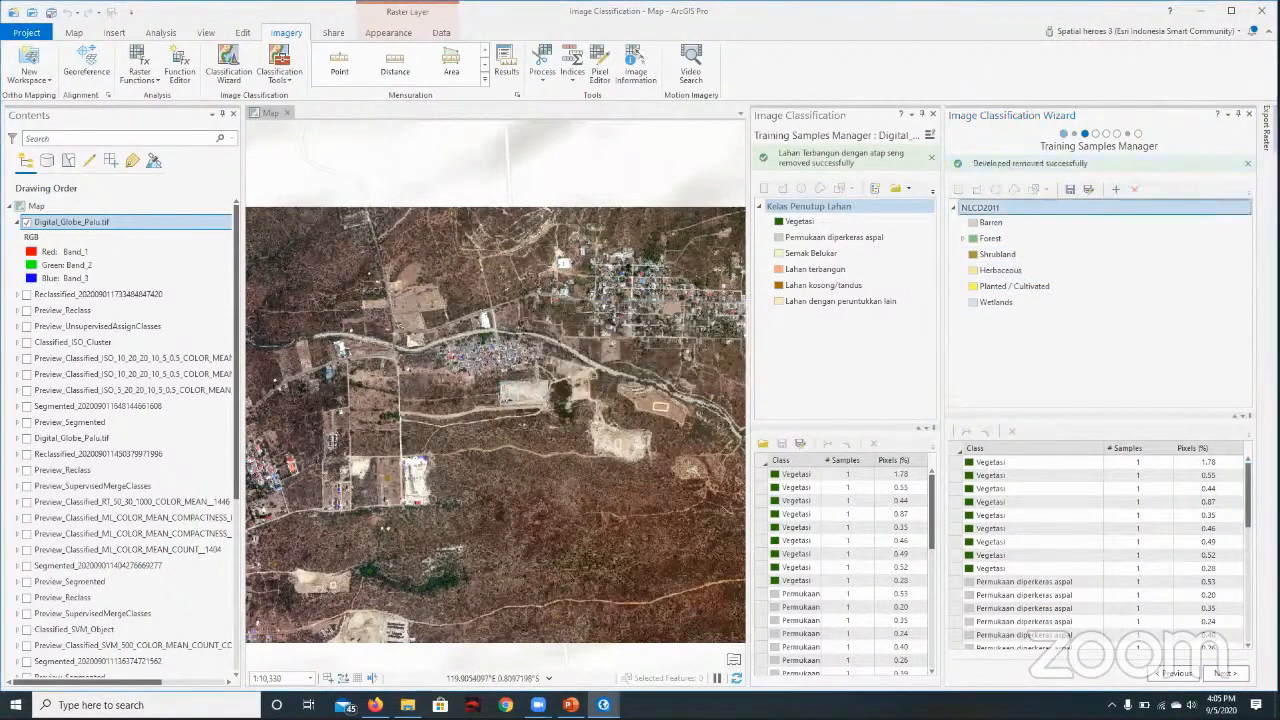
pyautogui.click(679, 381)
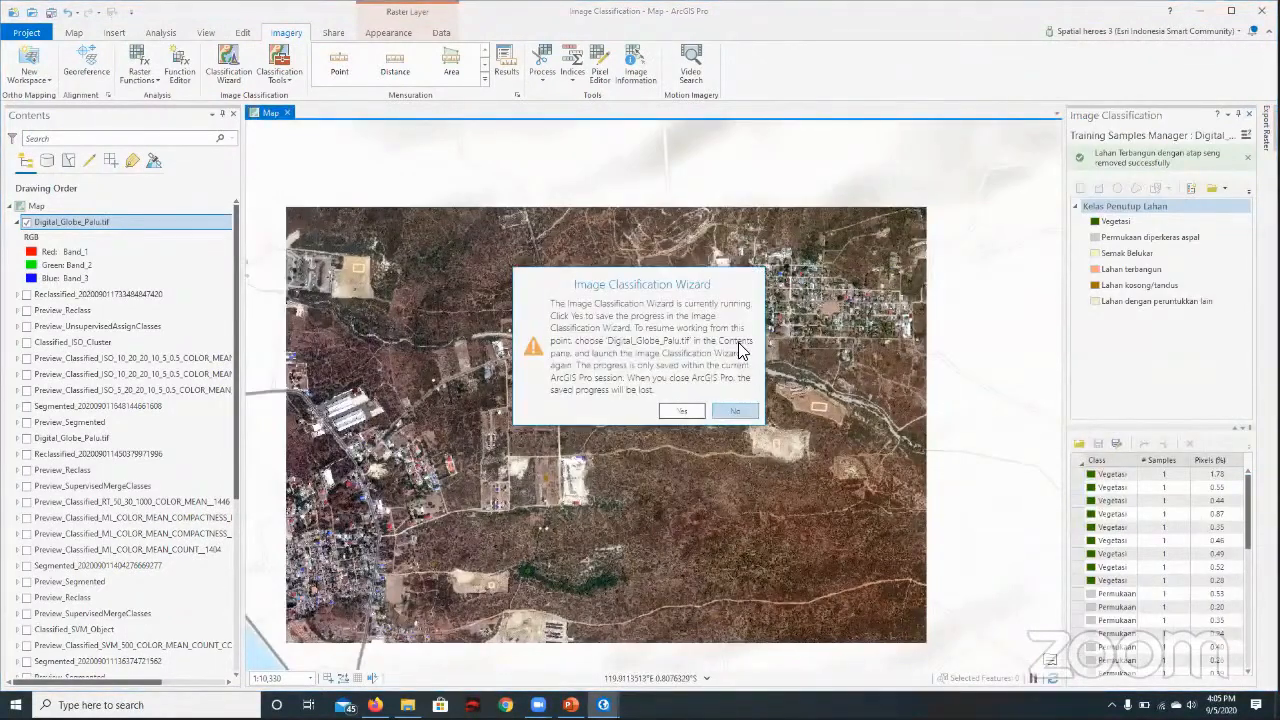
# - Restart the Image Classification Wizard without saving its progress and load the Kelas Penutup Lahan.ecs classification schema
pyautogui.click(735, 411)
pyautogui.click(735, 412)
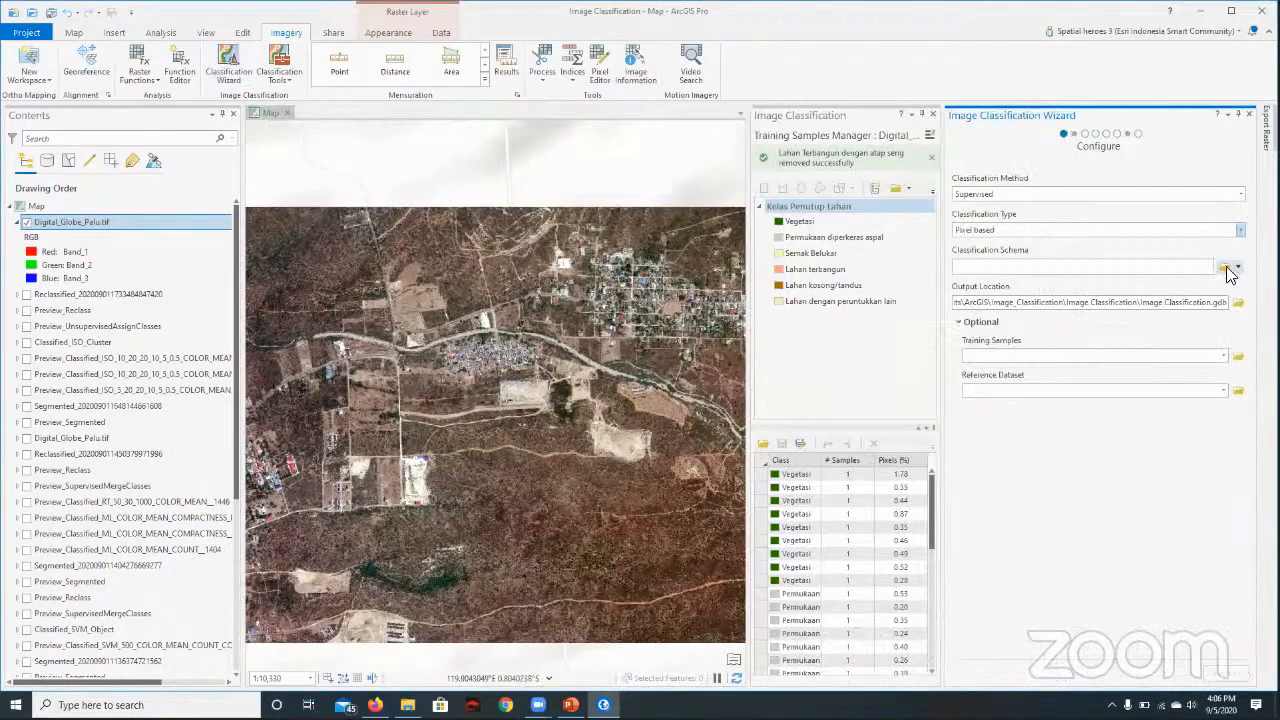
pyautogui.click(1227, 267)
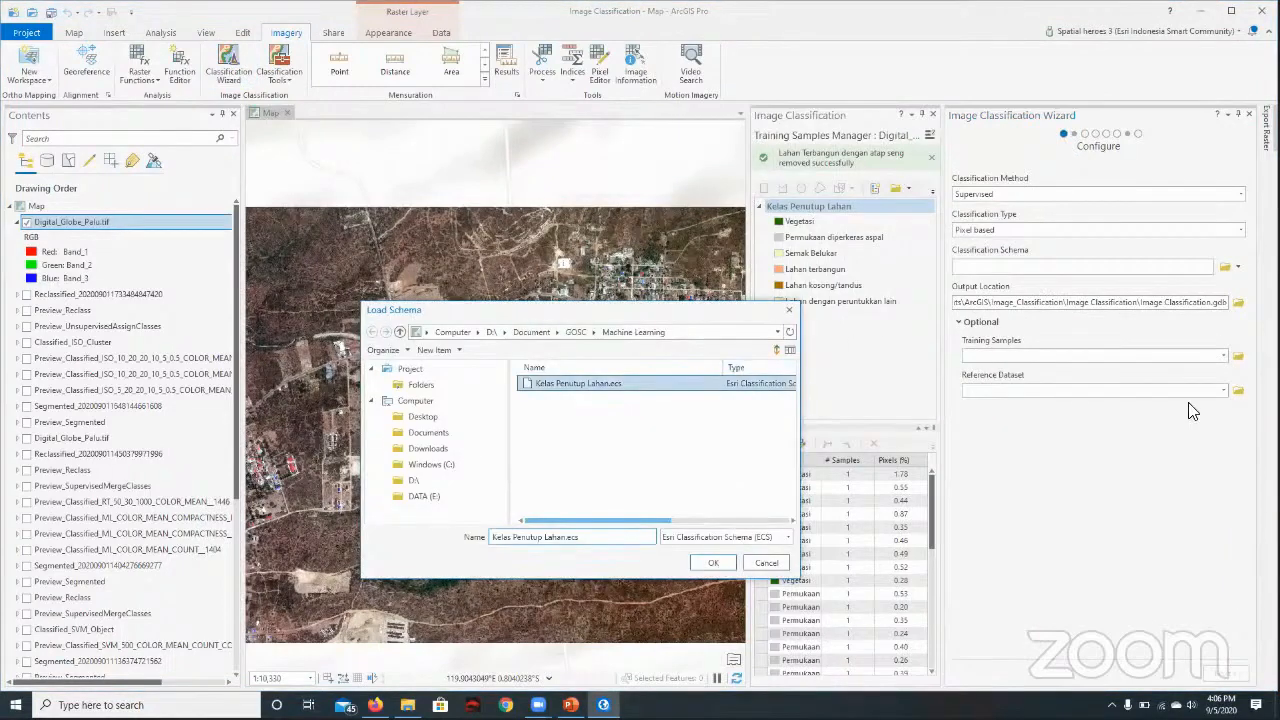
pyautogui.click(708, 562)
# - Load Kelas.shp as the training samples and advance through the Training Samples Manager to the Train page
pyautogui.click(1238, 355)
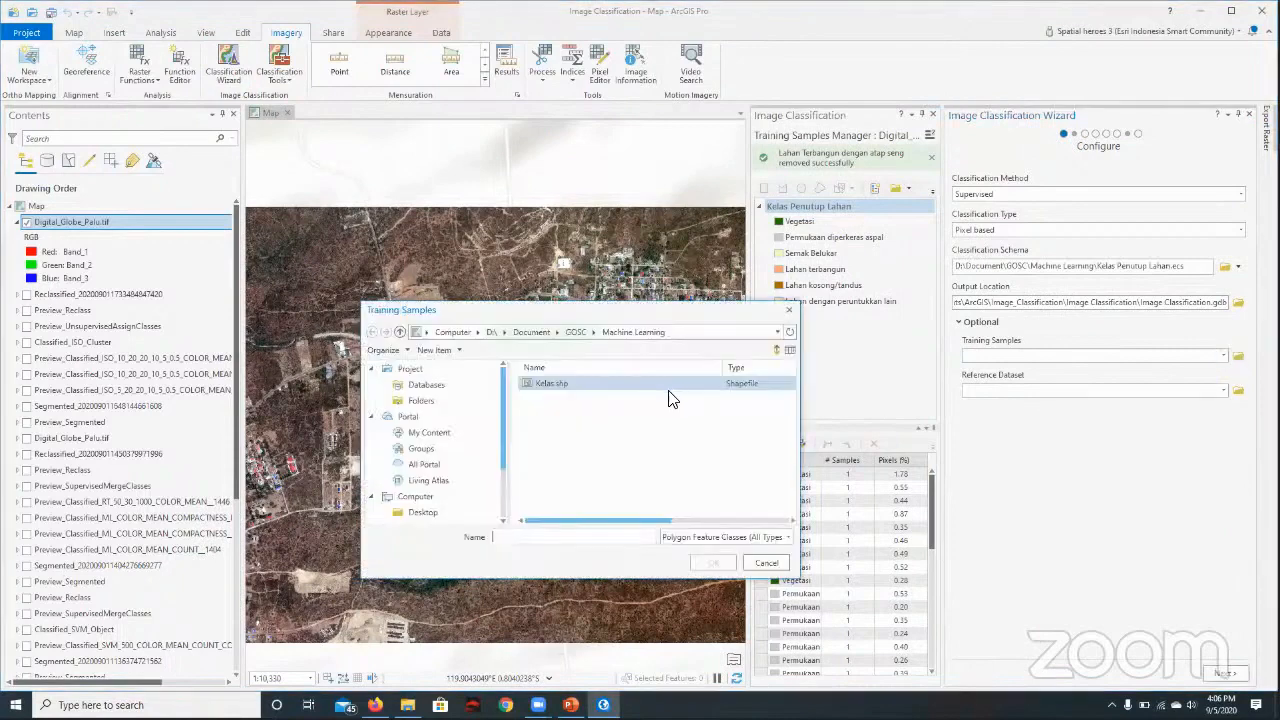
pyautogui.click(668, 386)
pyautogui.click(722, 566)
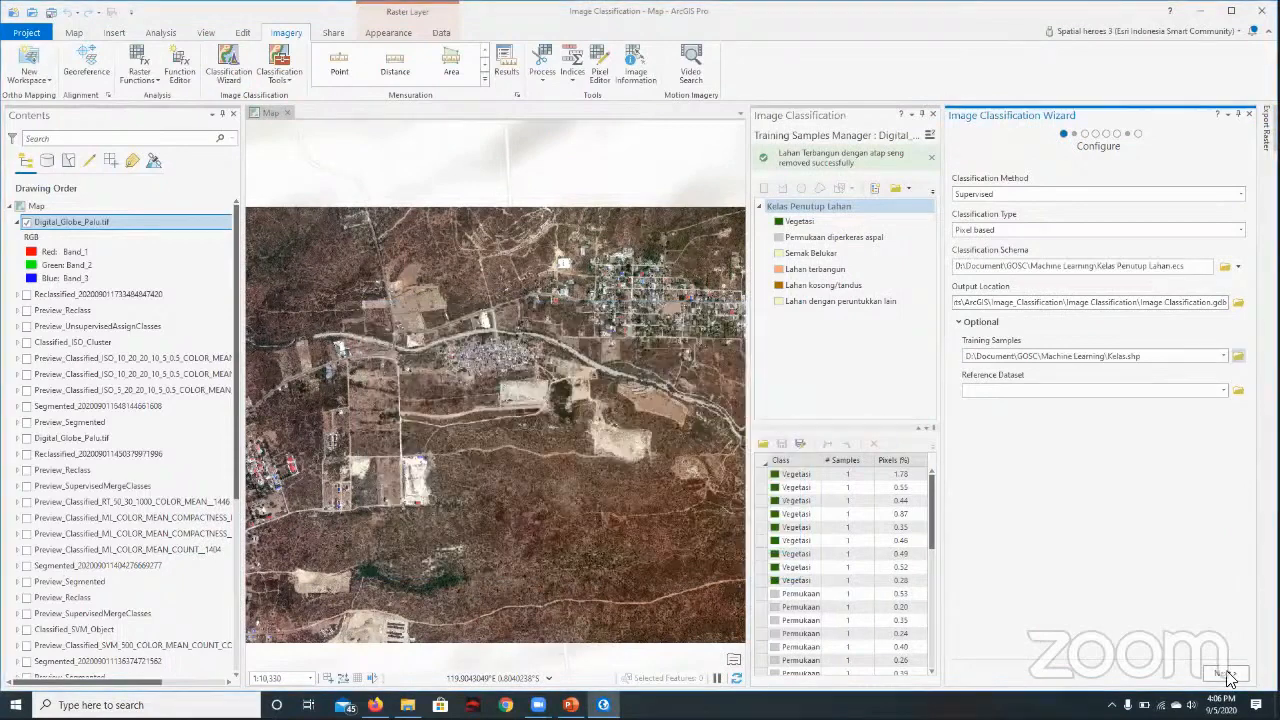
pyautogui.click(1229, 675)
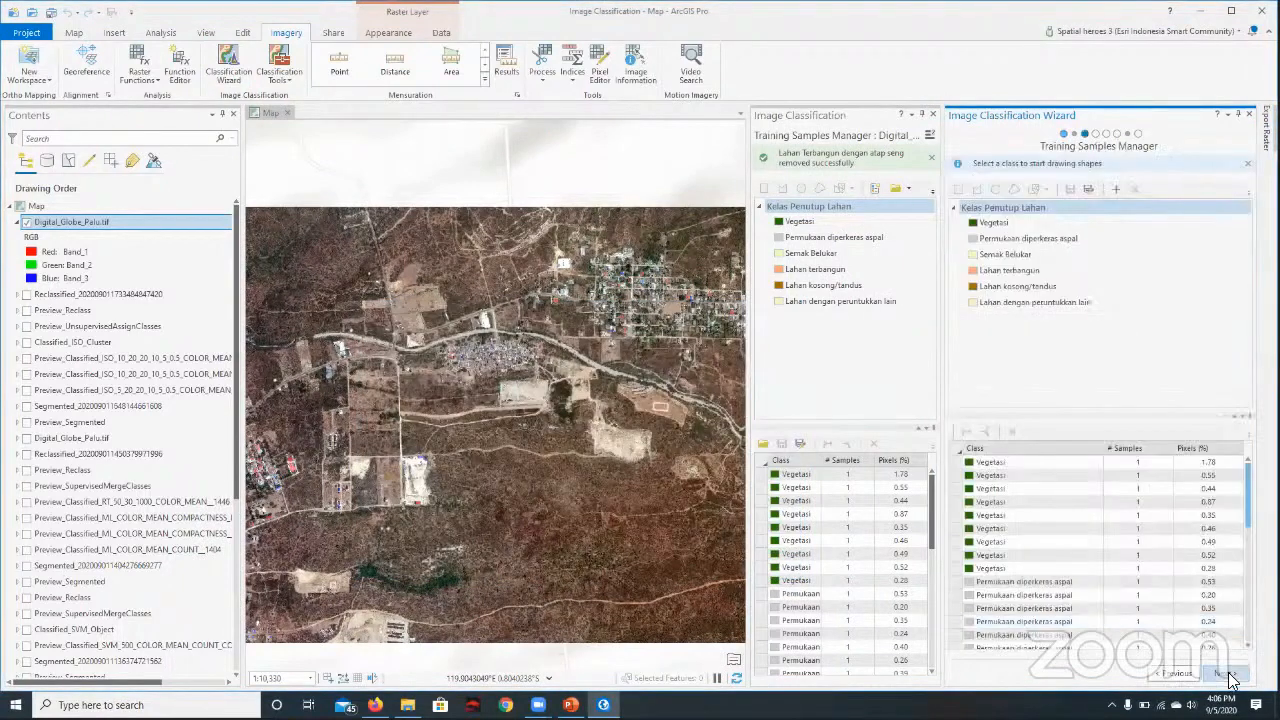
pyautogui.click(1226, 674)
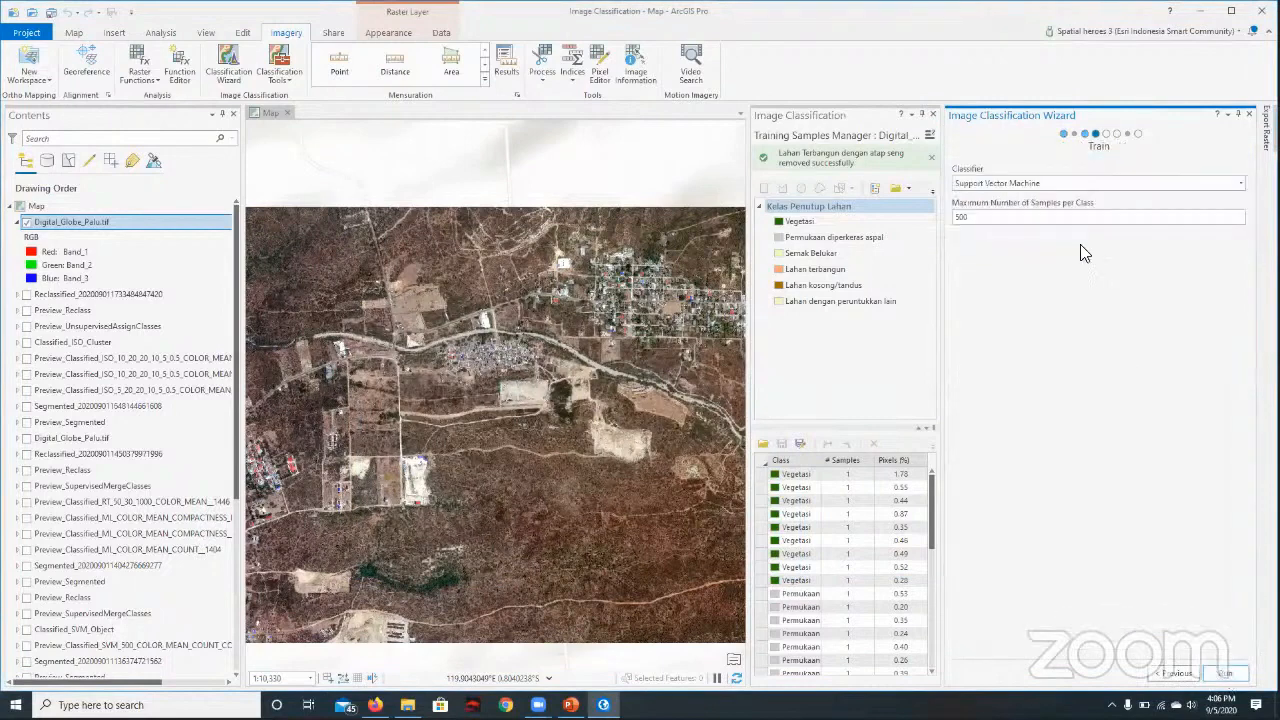
# - Review the available classifier options and the Vegetasi class in the Kelas Penutup Lahan schema
pyautogui.click(1210, 185)
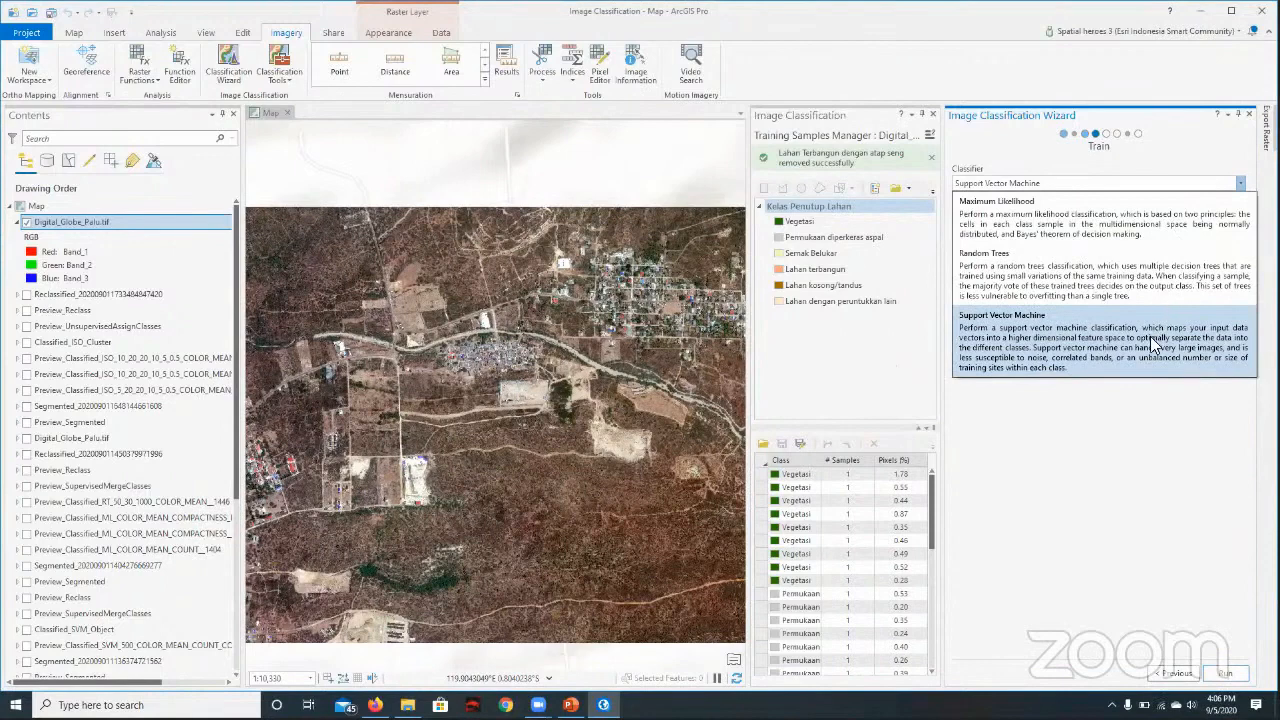
pyautogui.click(1208, 186)
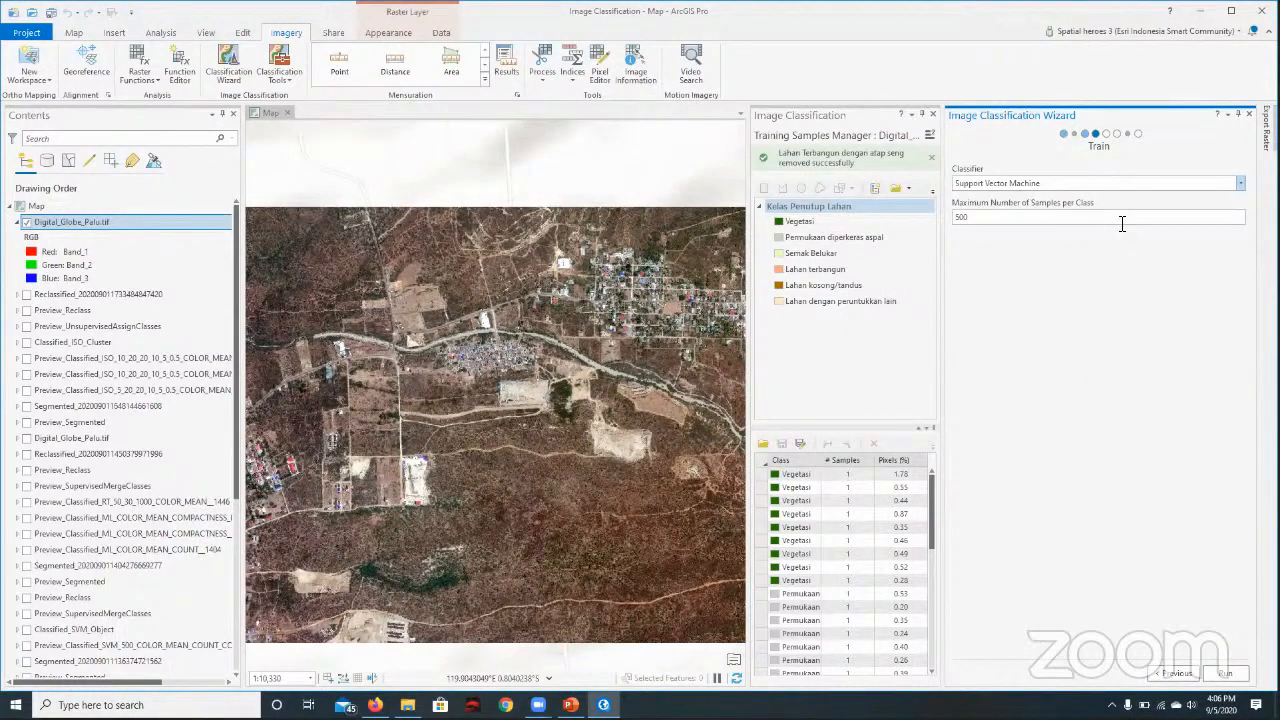
pyautogui.click(816, 222)
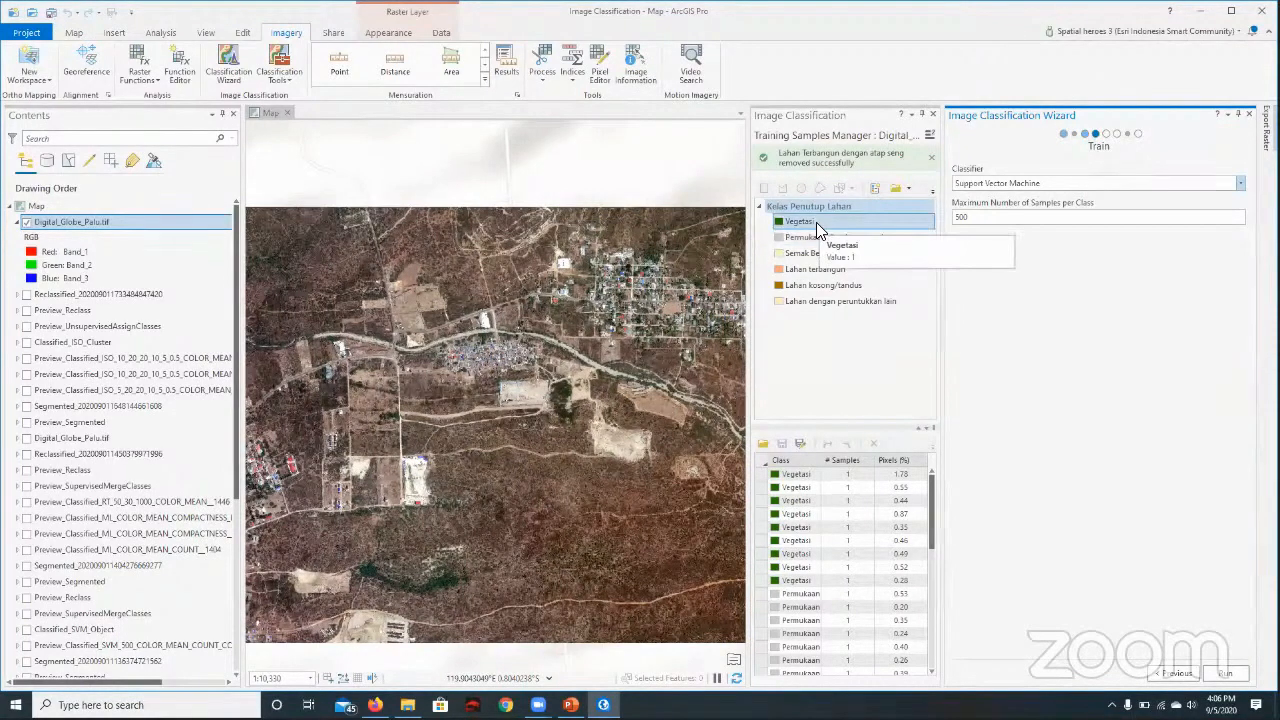
# - Switch the classifier to Random Trees to examine its parameters, and switch it to Maximum Likelihood
pyautogui.click(1172, 184)
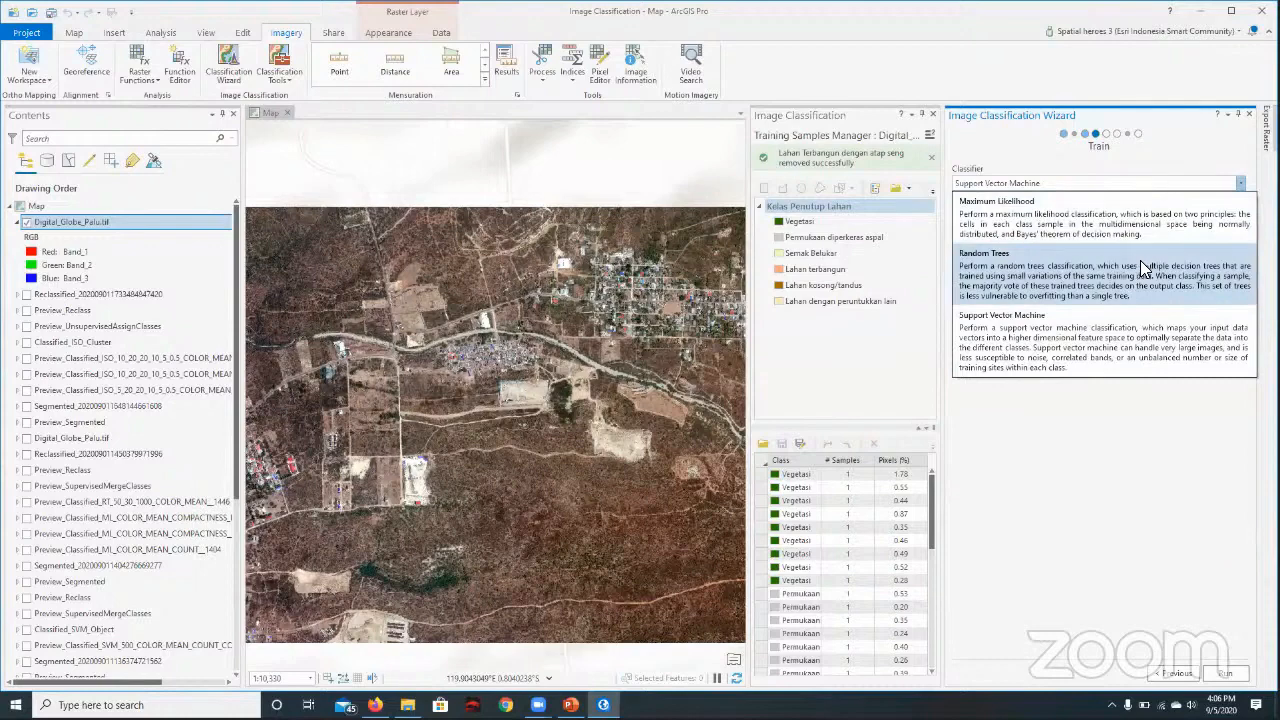
pyautogui.click(1140, 260)
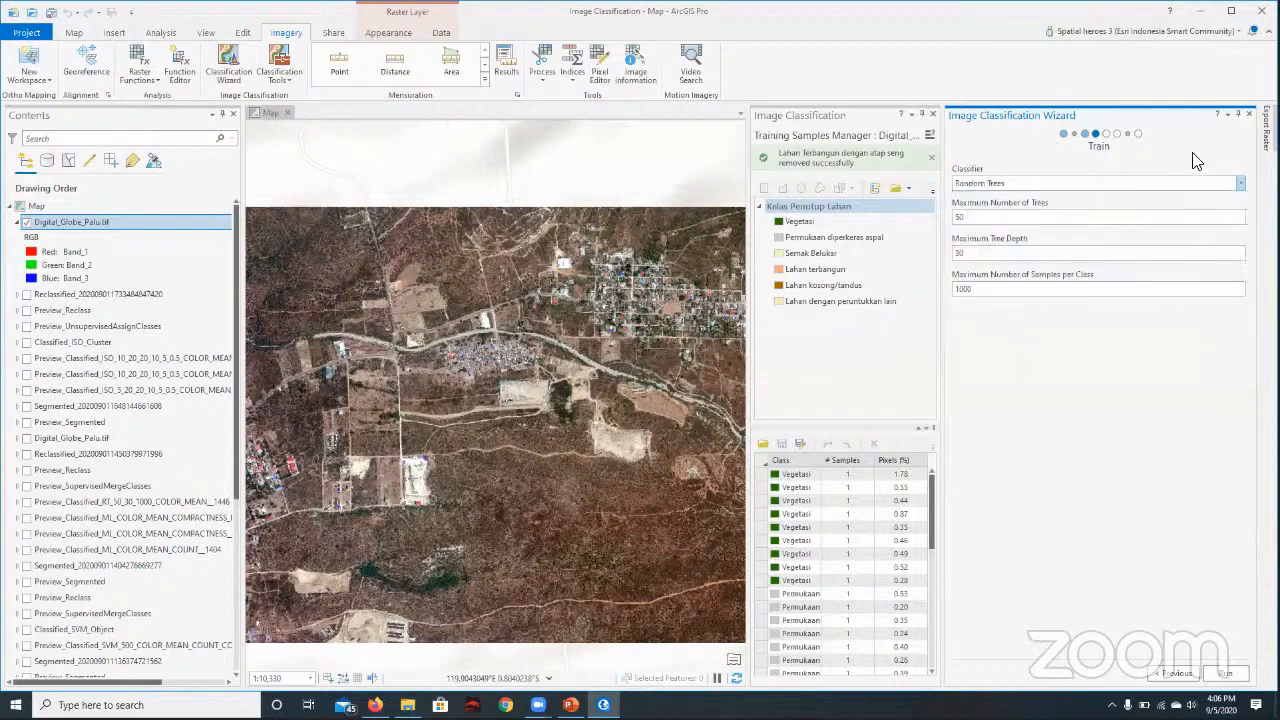
pyautogui.click(1038, 220)
pyautogui.click(1016, 291)
pyautogui.click(1140, 185)
pyautogui.click(1112, 226)
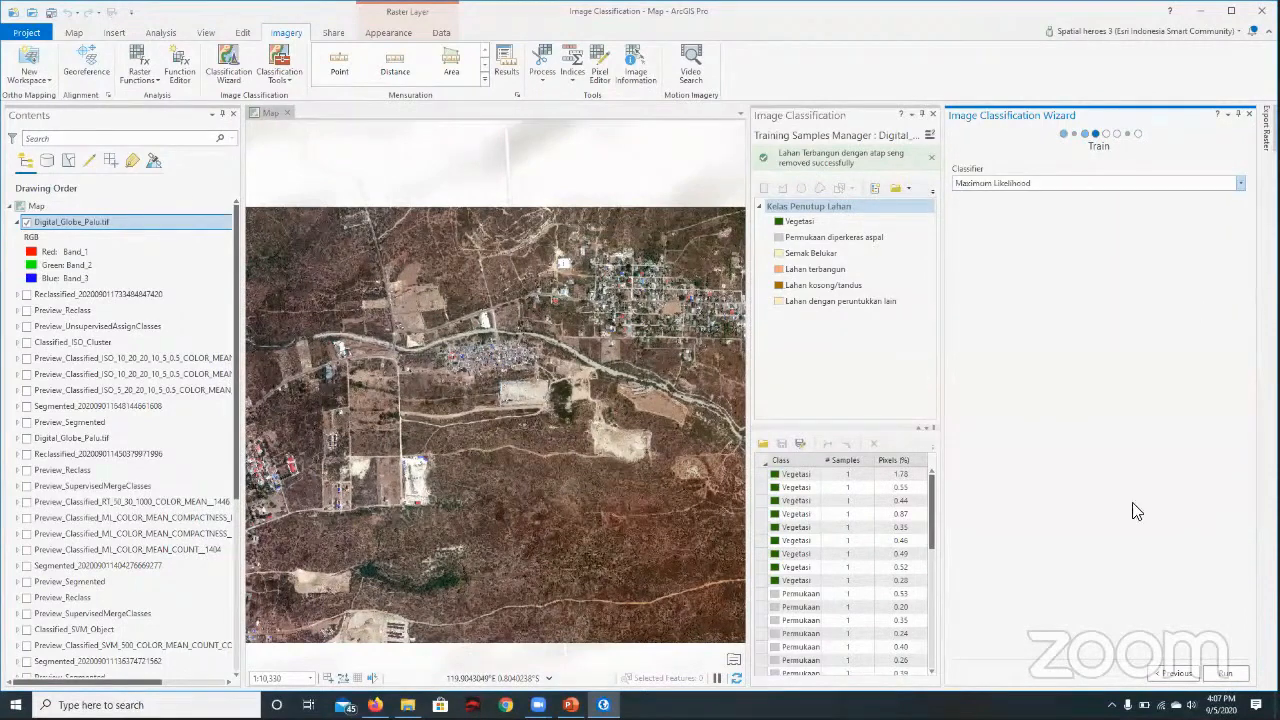
# - Train a Support Vector Machine classifier with a maximum of 500 samples per class and show the training progress details
pyautogui.click(1148, 188)
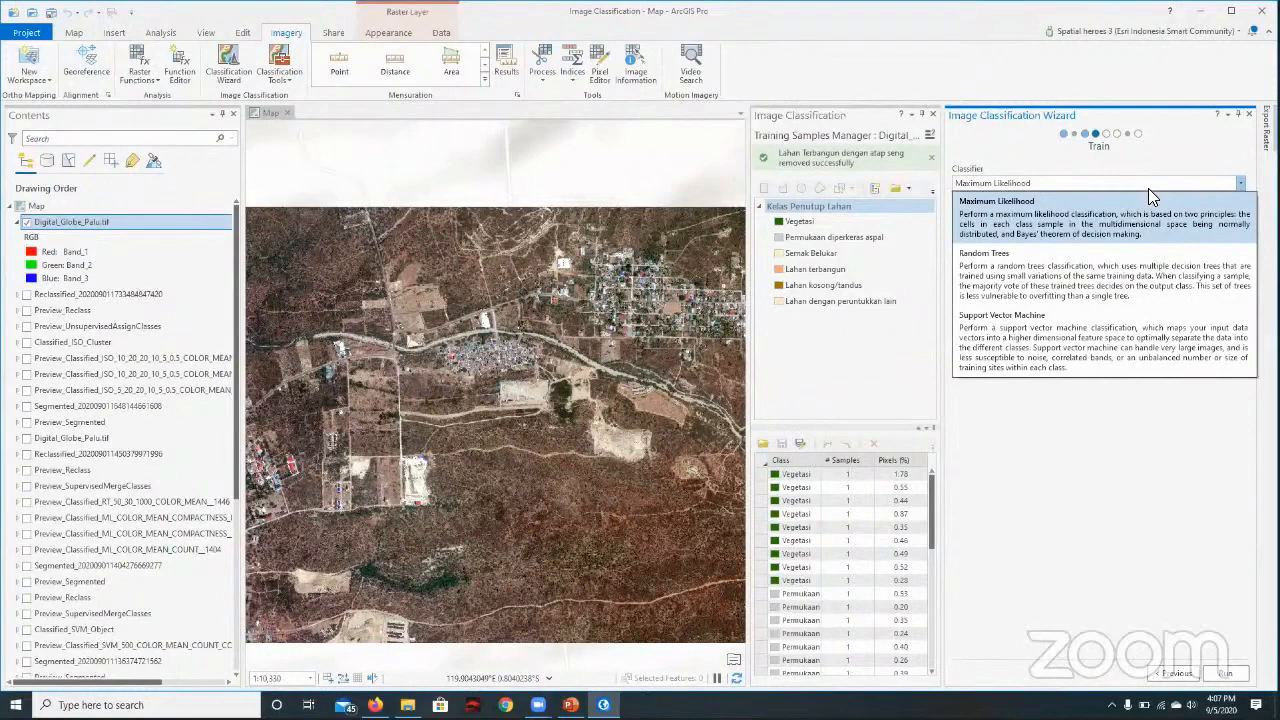
pyautogui.click(1074, 348)
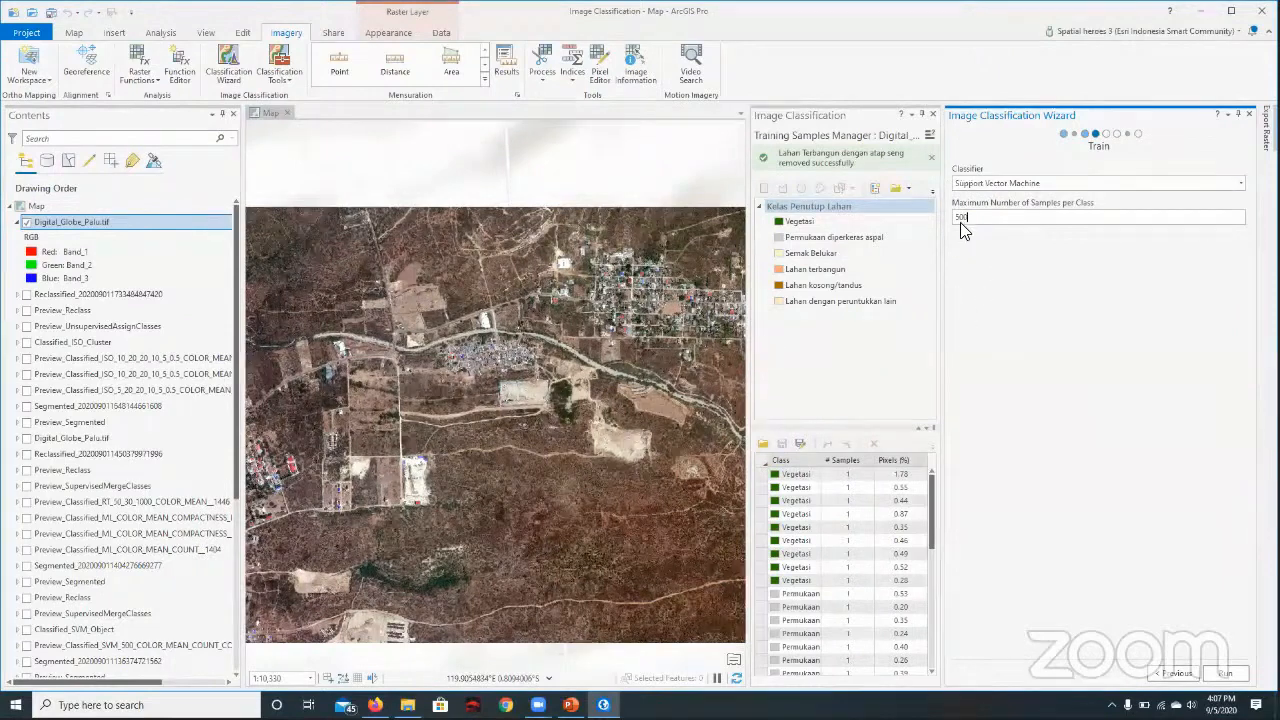
pyautogui.click(1019, 215)
pyautogui.click(1228, 676)
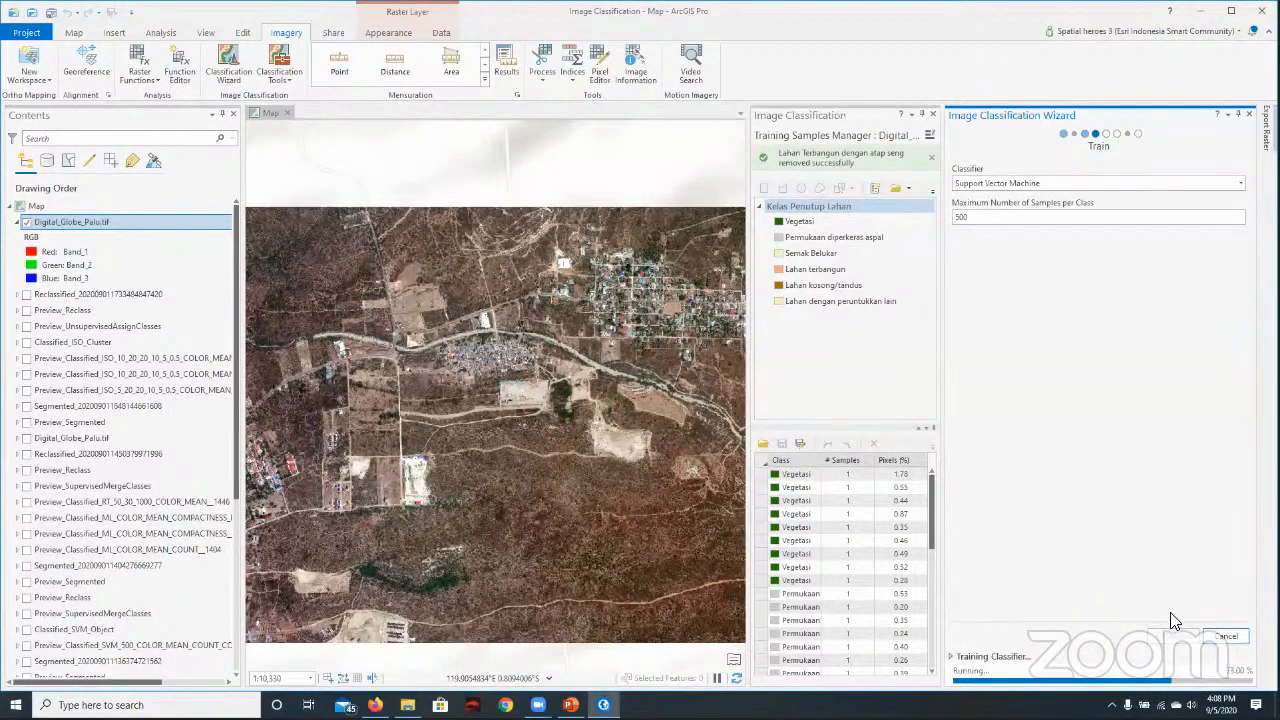
pyautogui.click(952, 658)
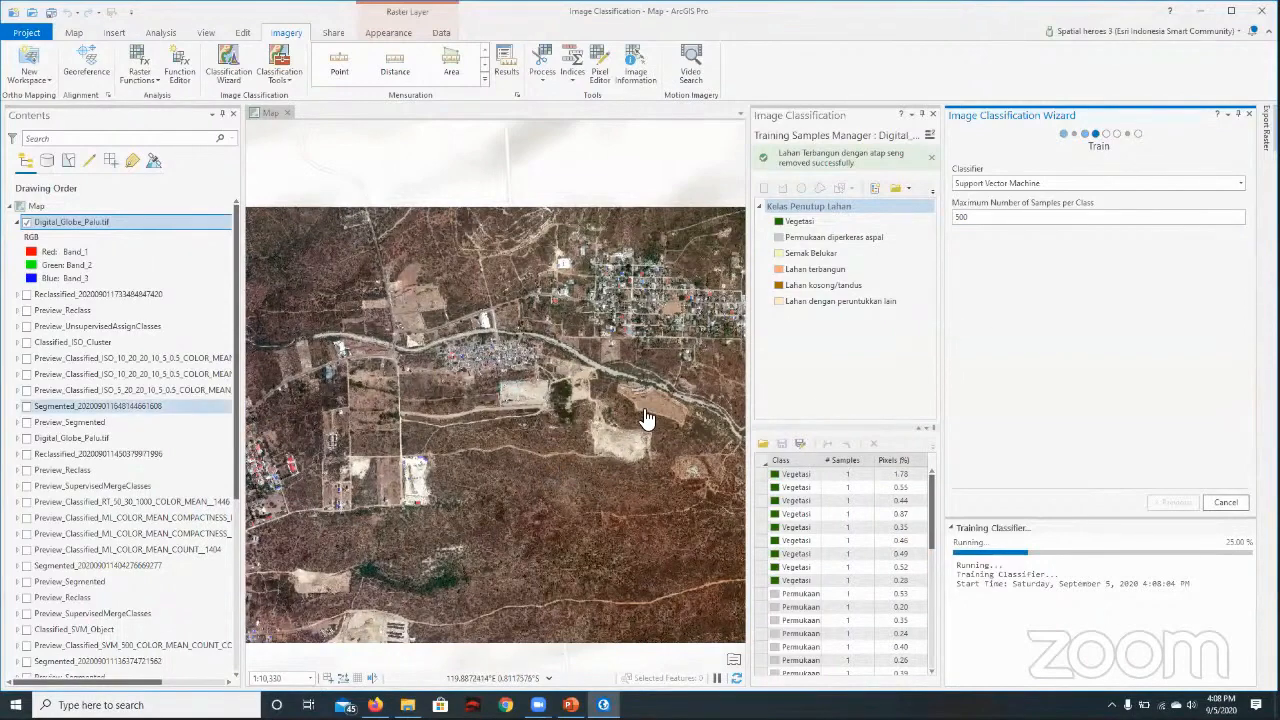
# - Look through the map's layer list and hide the Digital_Globe_Palu.tif layer
pyautogui.scroll(-2, 634, 418)
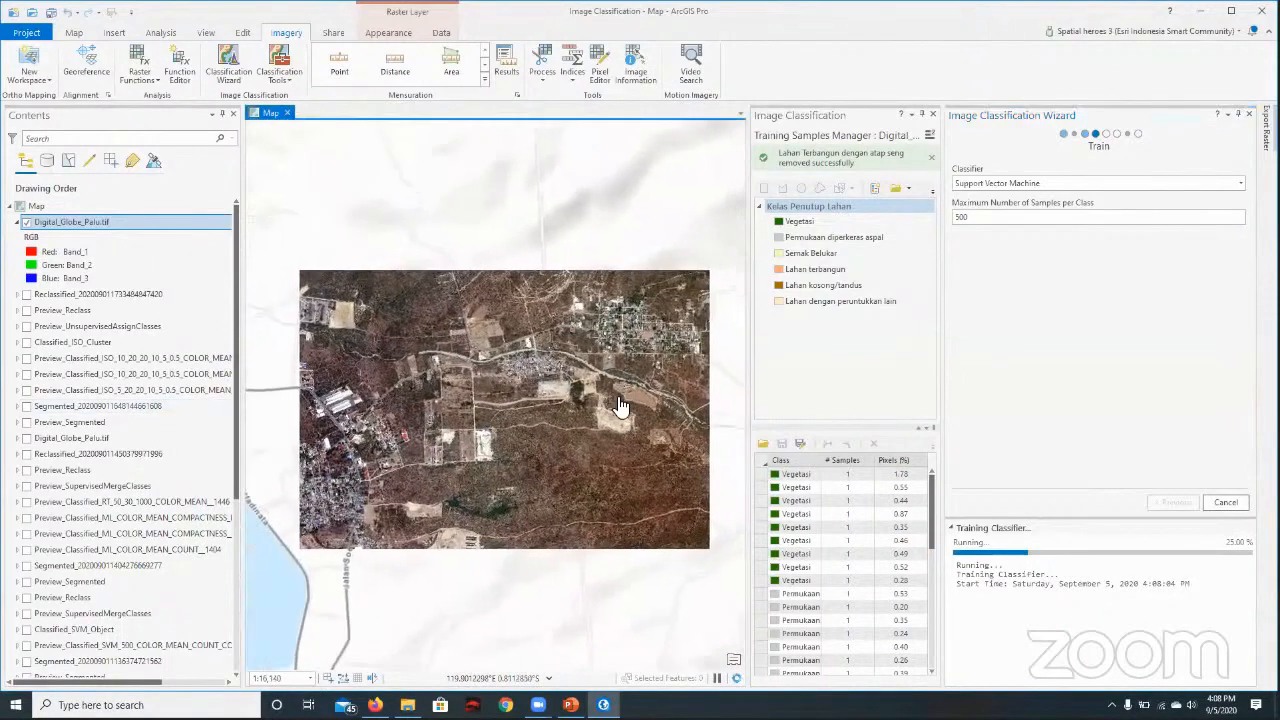
pyautogui.scroll(-5, 176, 400)
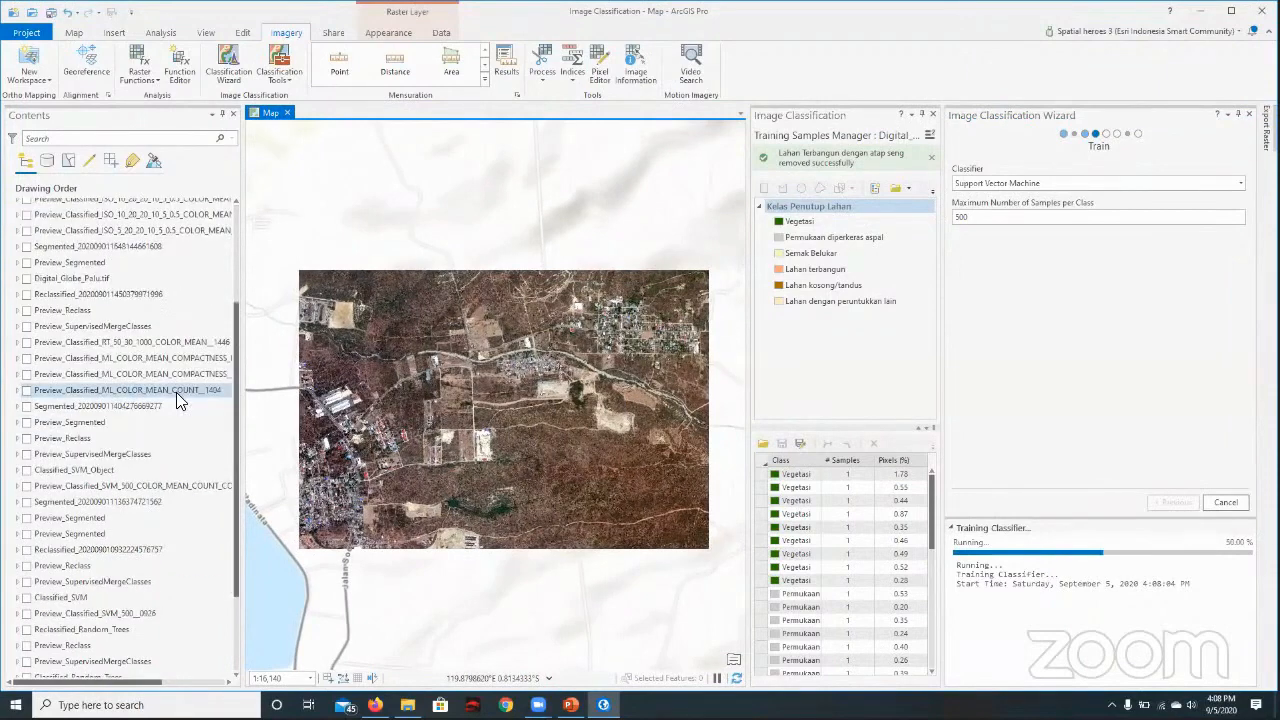
pyautogui.scroll(5, 176, 390)
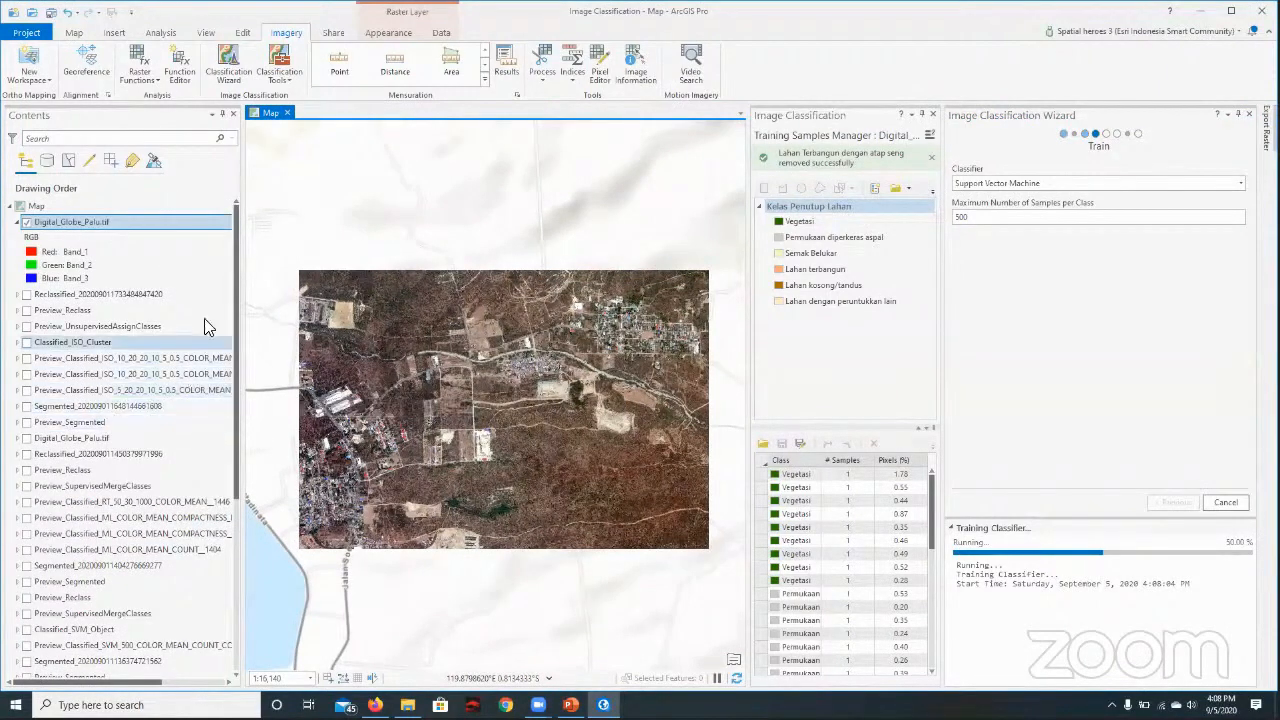
pyautogui.click(26, 224)
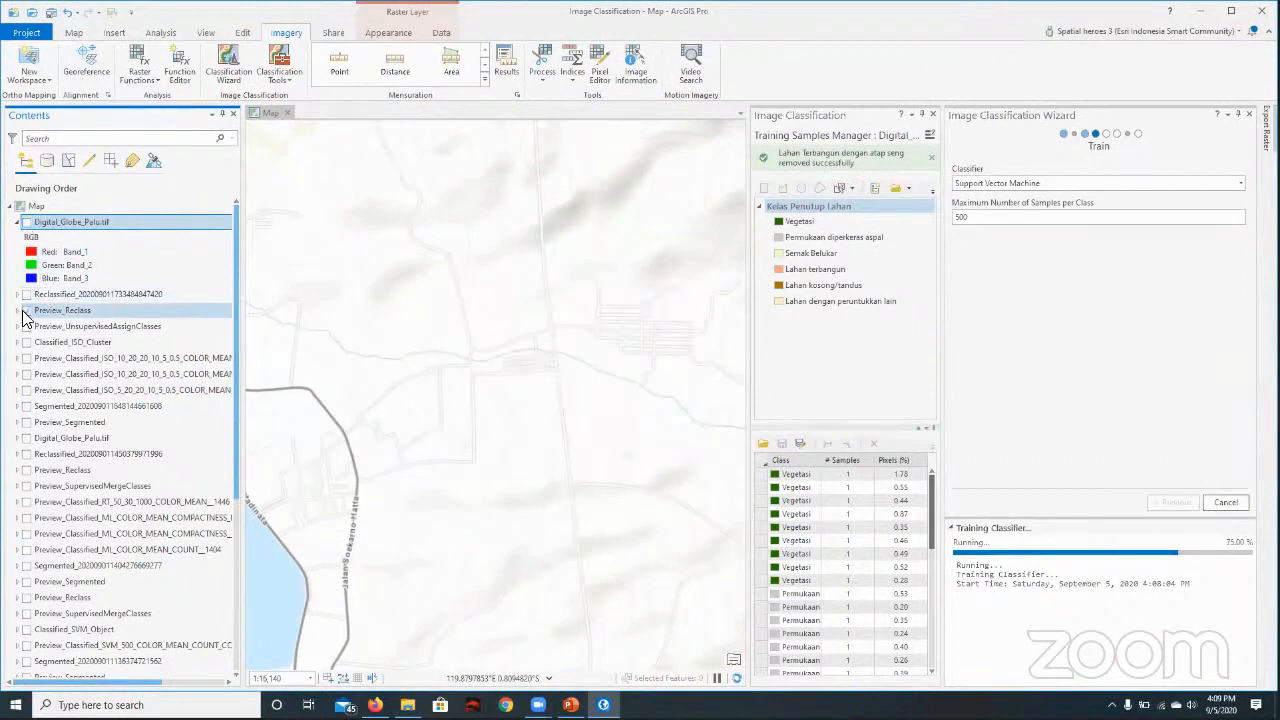
# - Turn Digital_Globe_Palu.tif back on, leave Preview_Reclass hidden, and examine the Support Vector Machine classification preview across the image
pyautogui.click(26, 311)
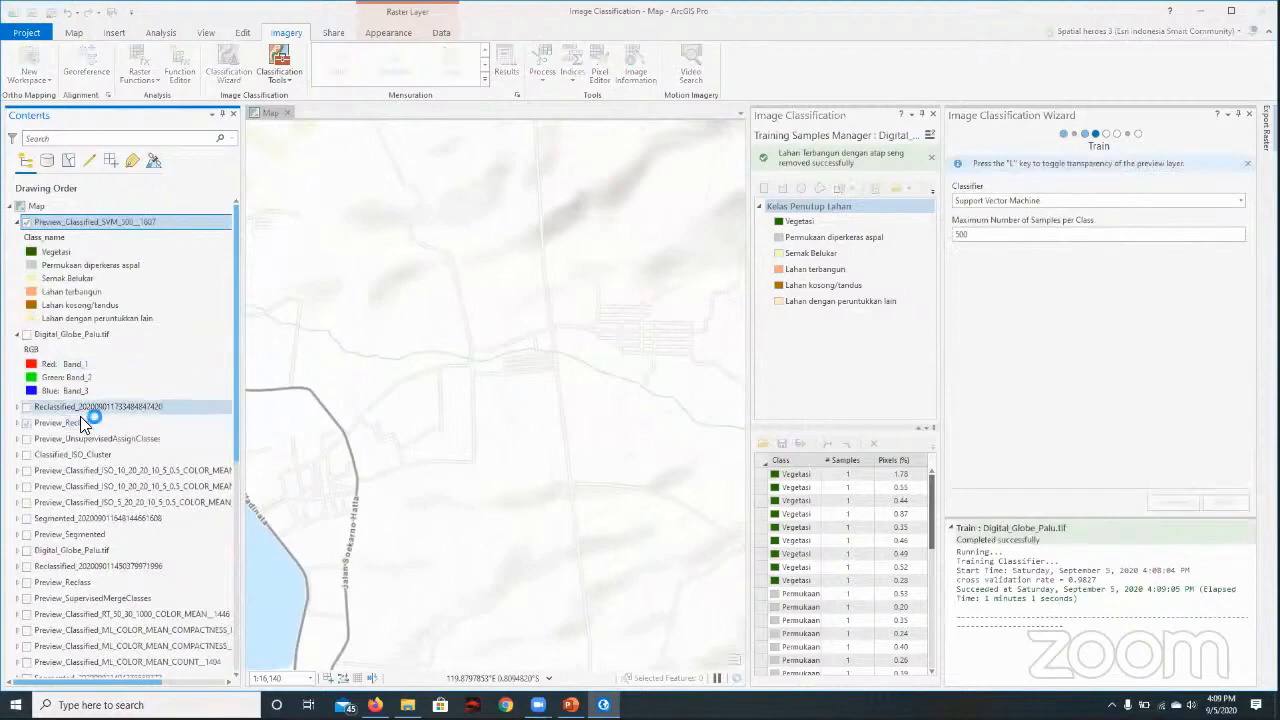
pyautogui.click(26, 422)
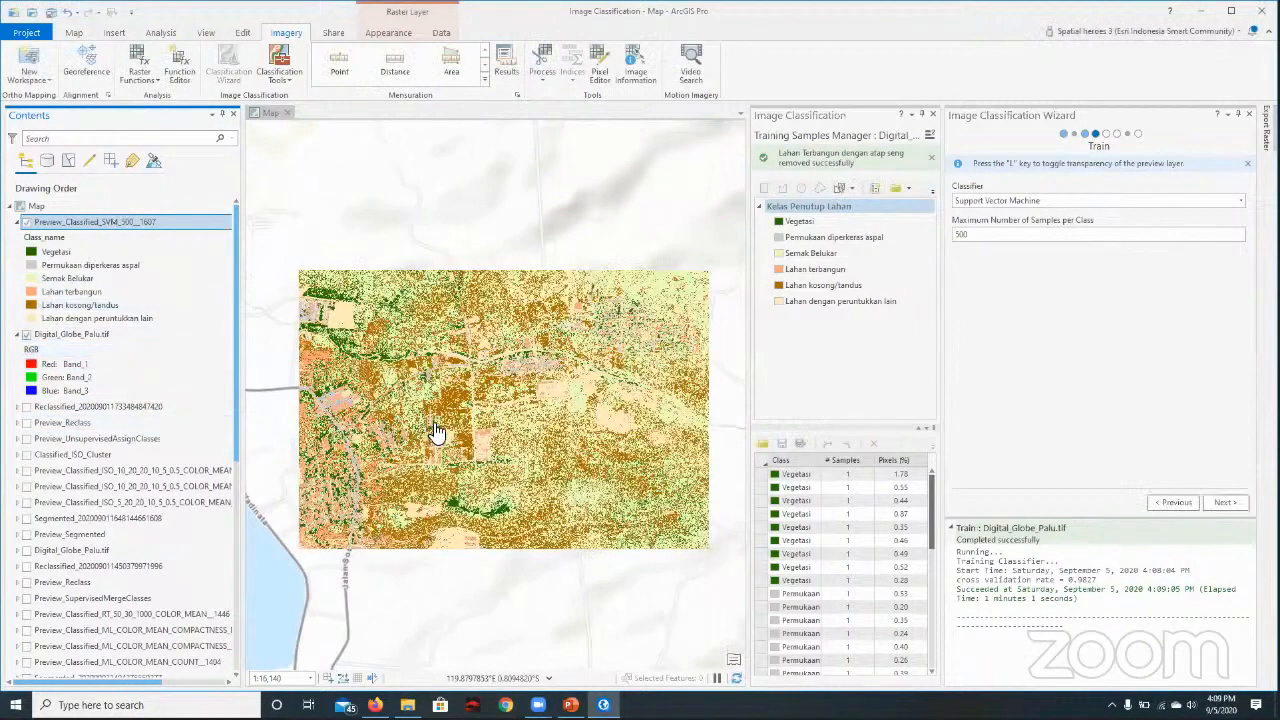
pyautogui.scroll(1, 440, 420)
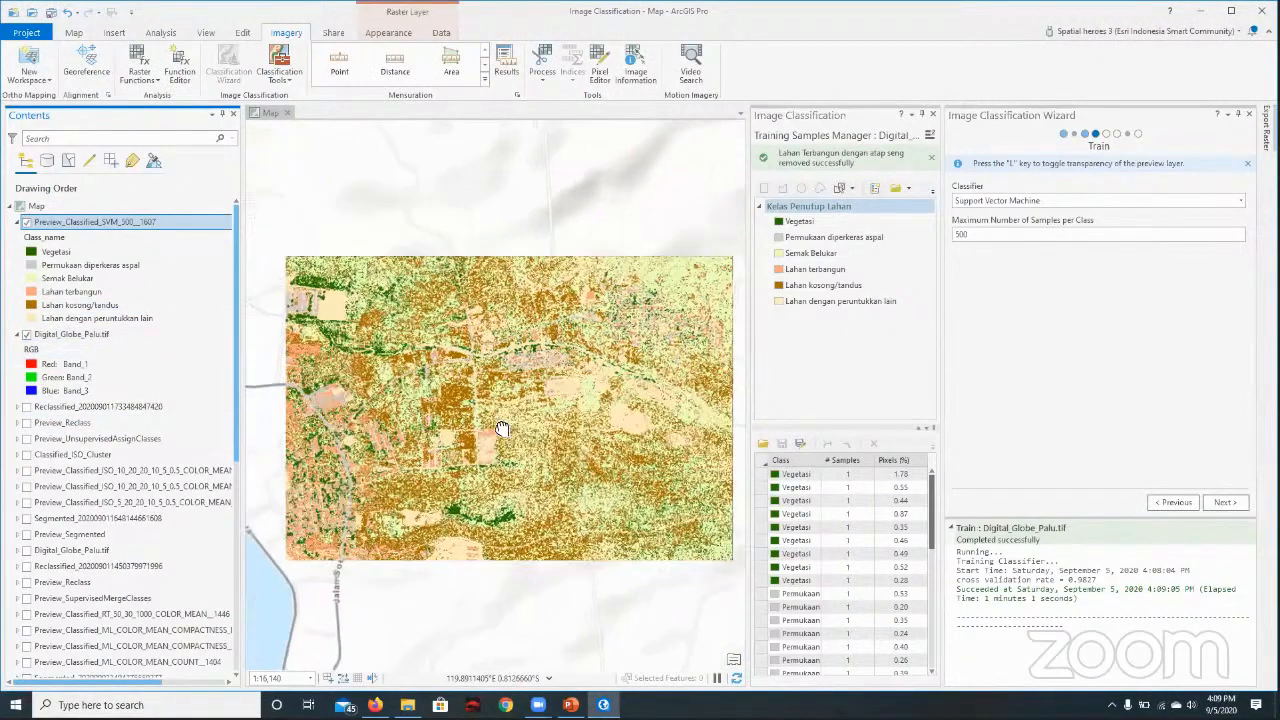
pyautogui.scroll(1, 300, 380)
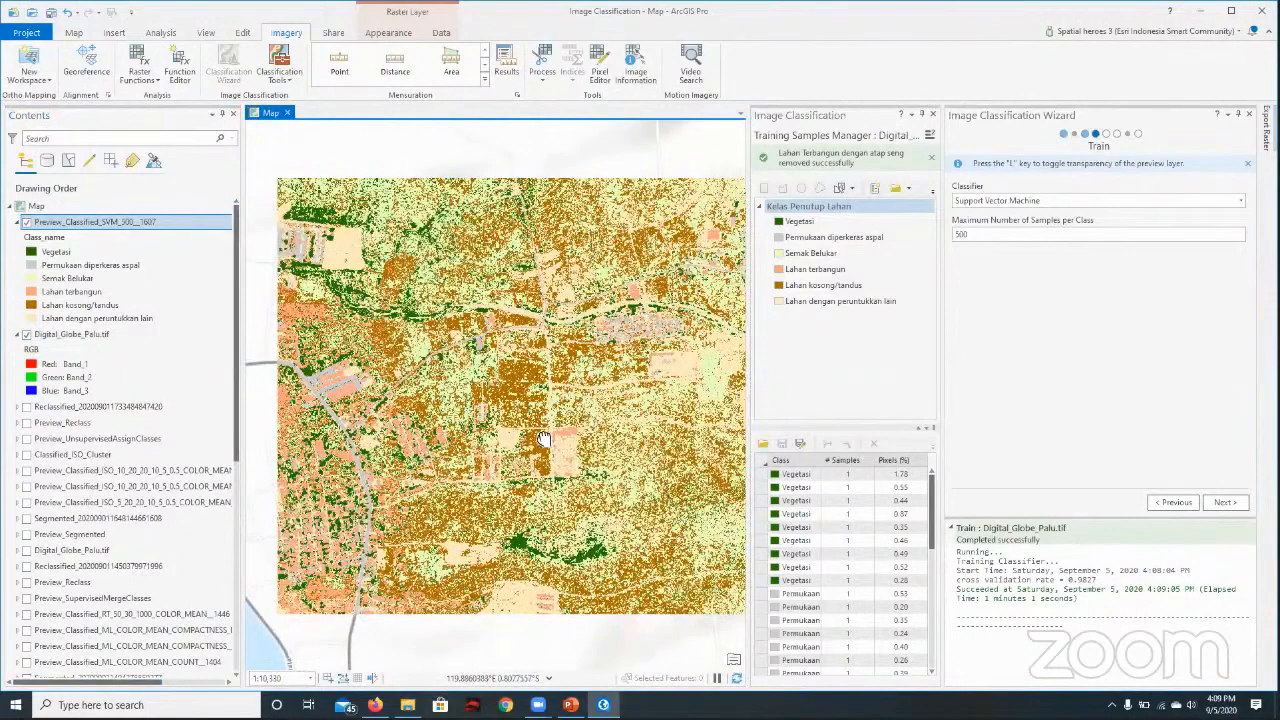
pyautogui.scroll(-2, 640, 425)
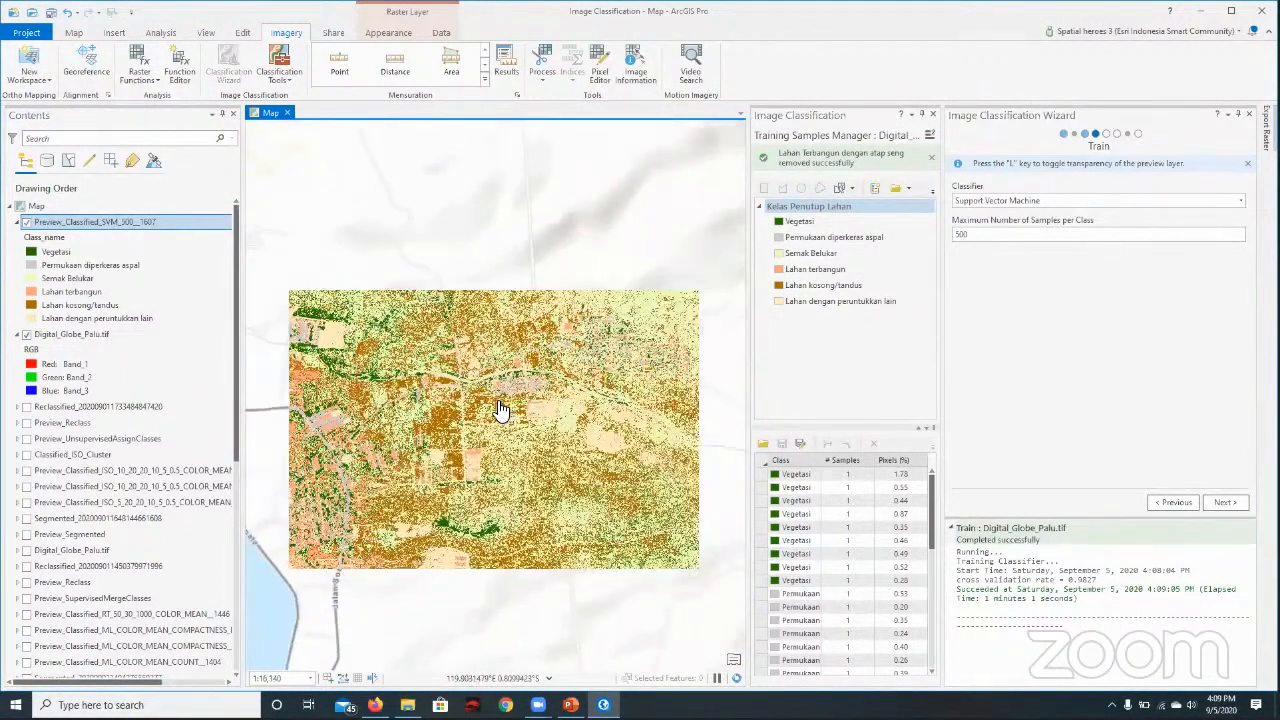
pyautogui.scroll(2, 505, 395)
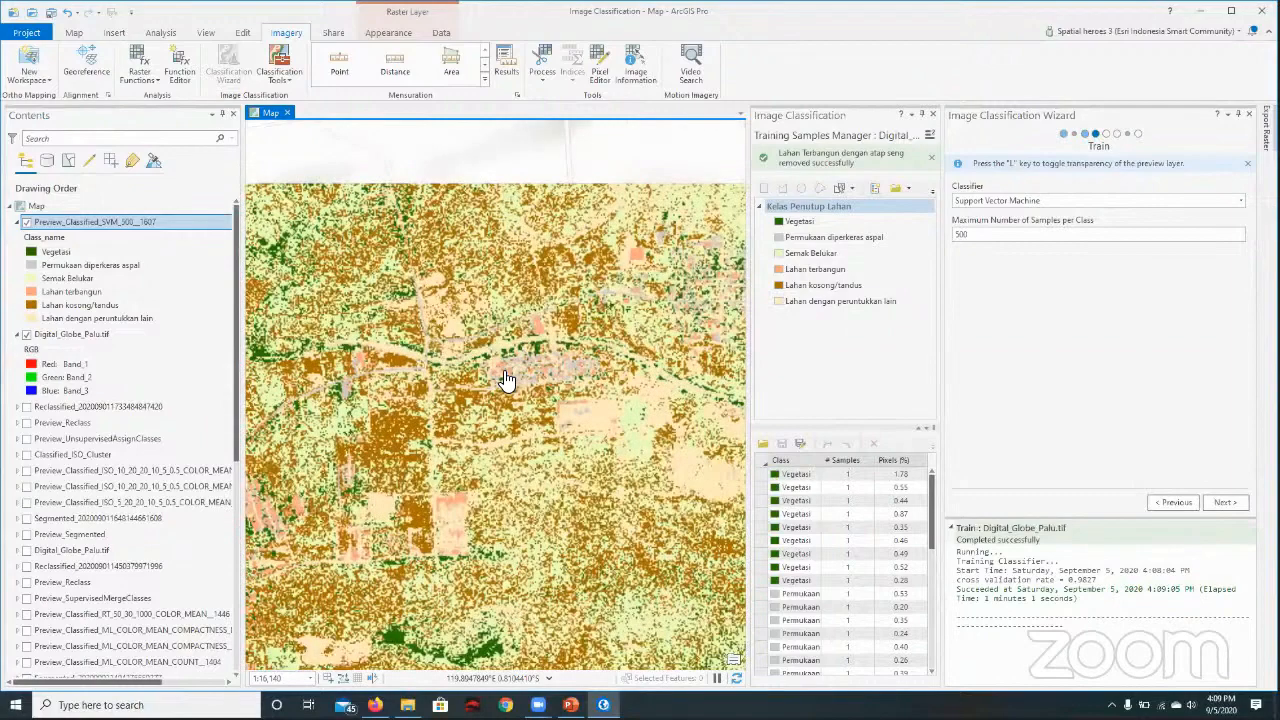
pyautogui.scroll(3, 455, 373)
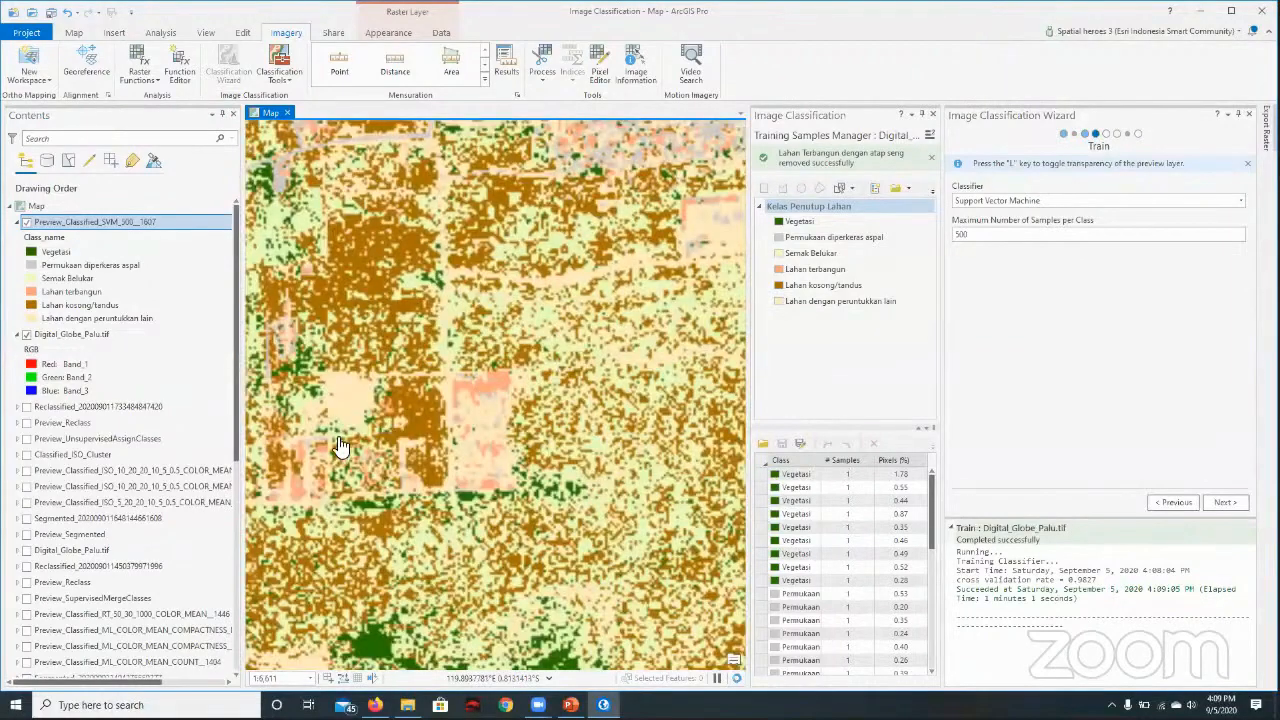
# - Compare the classification preview with the imagery around the housing blocks by hiding and showing the preview layer, leaving it visible
pyautogui.moveTo(528, 453); pyautogui.dragTo(457, 396)
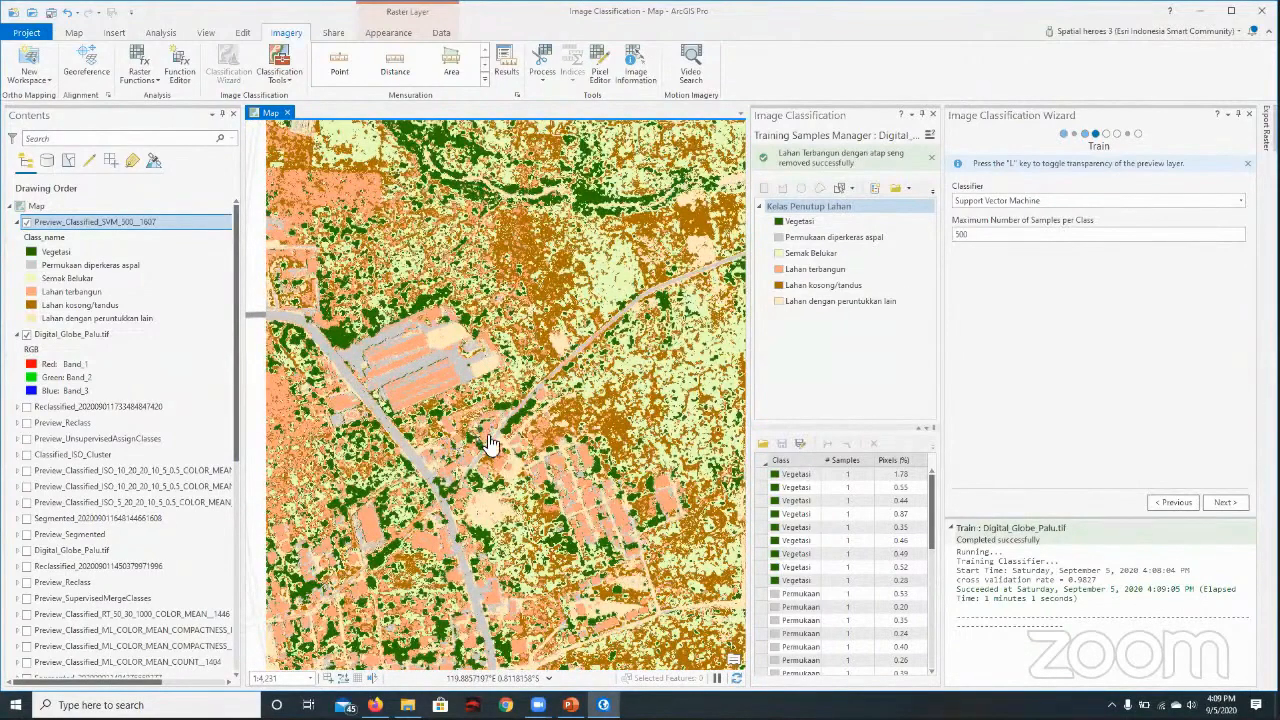
pyautogui.scroll(1, 622, 479)
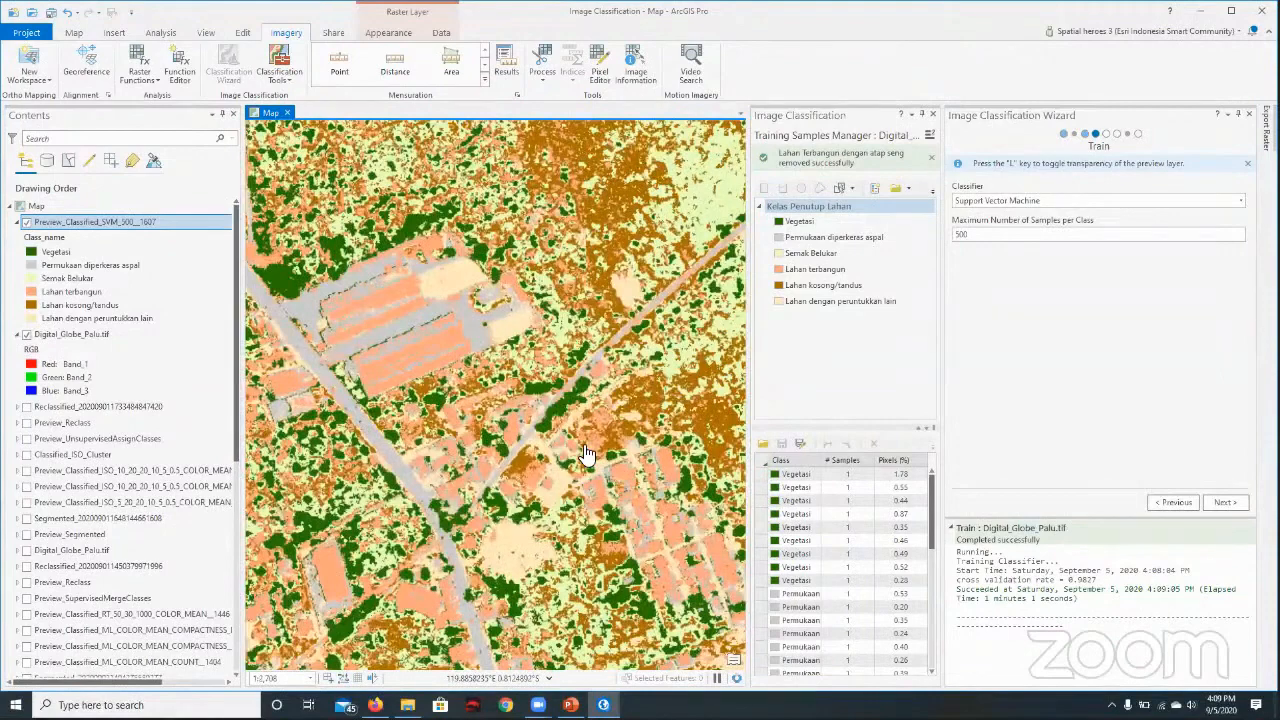
pyautogui.scroll(1, 570, 440)
pyautogui.scroll(2, 485, 378)
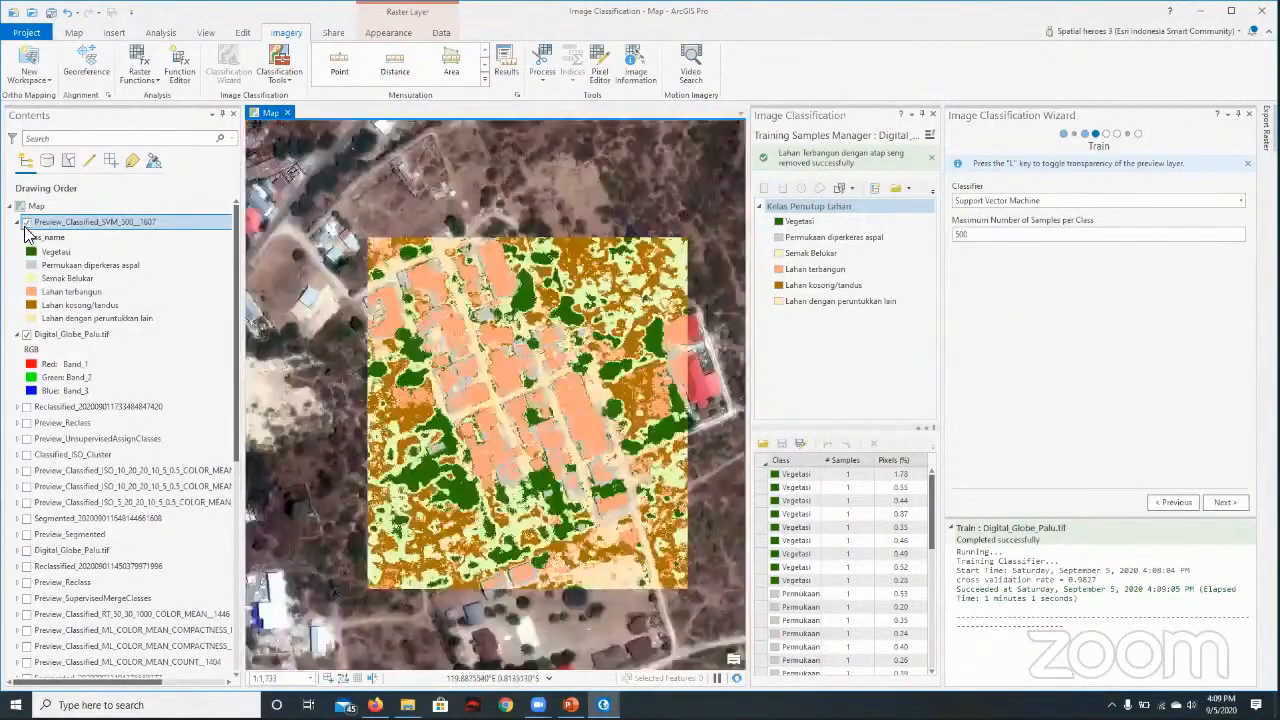
pyautogui.click(27, 222)
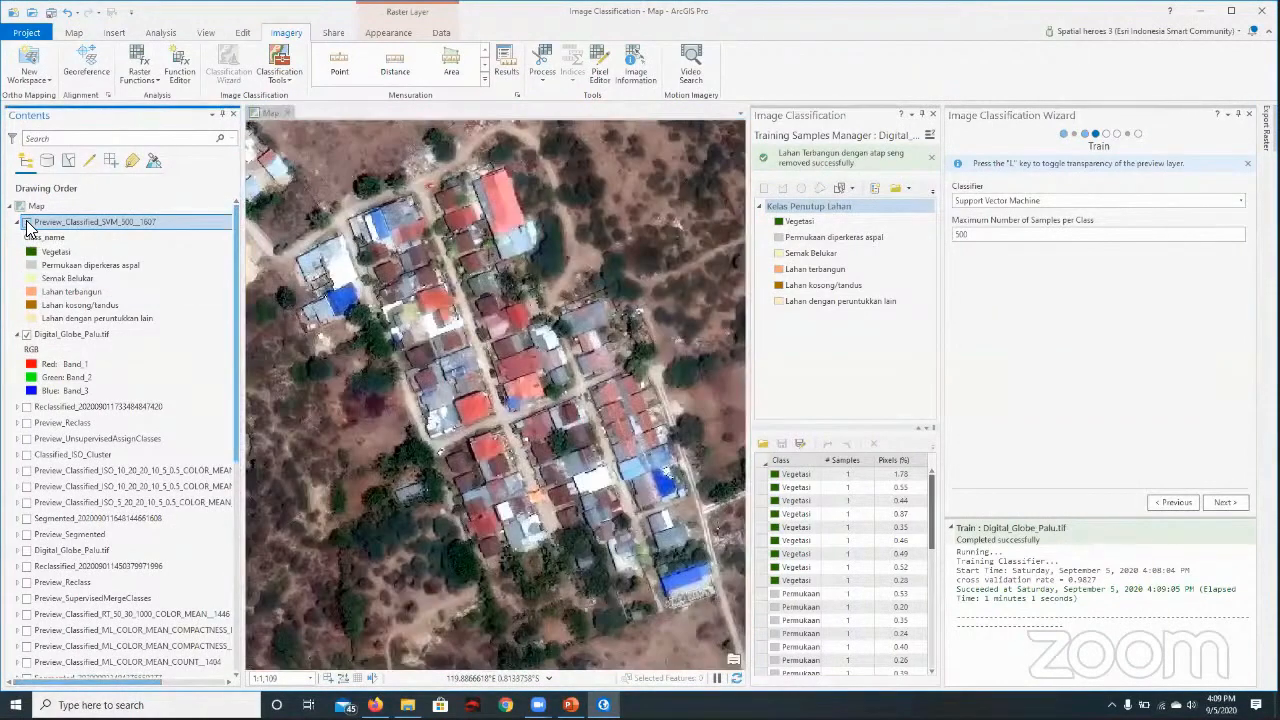
pyautogui.click(26, 222)
pyautogui.click(26, 222)
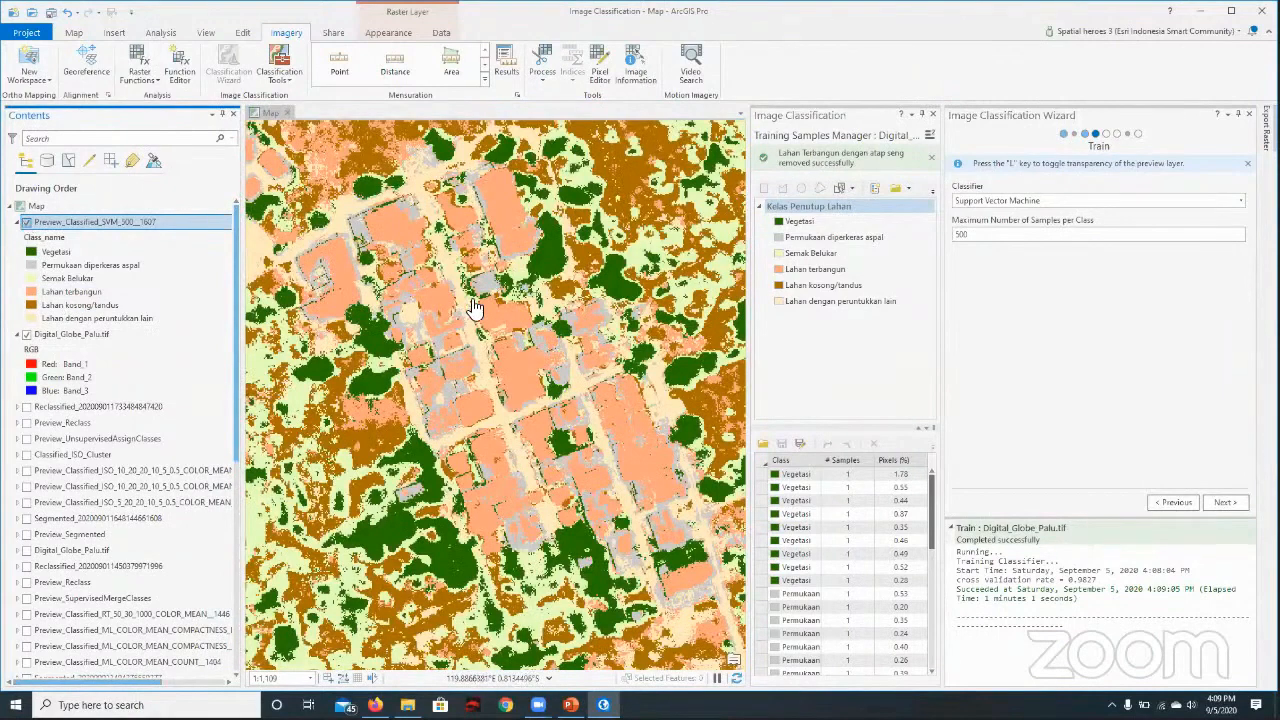
pyautogui.scroll(-5, 380, 310)
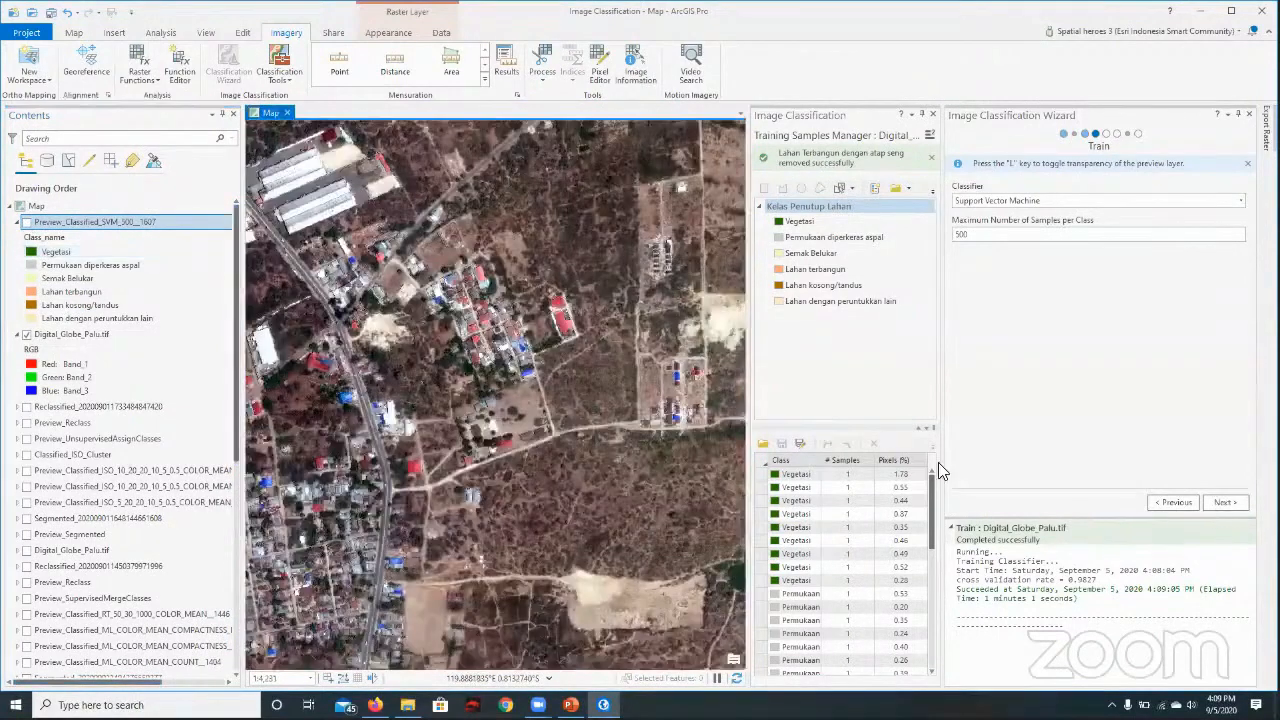
pyautogui.click(27, 222)
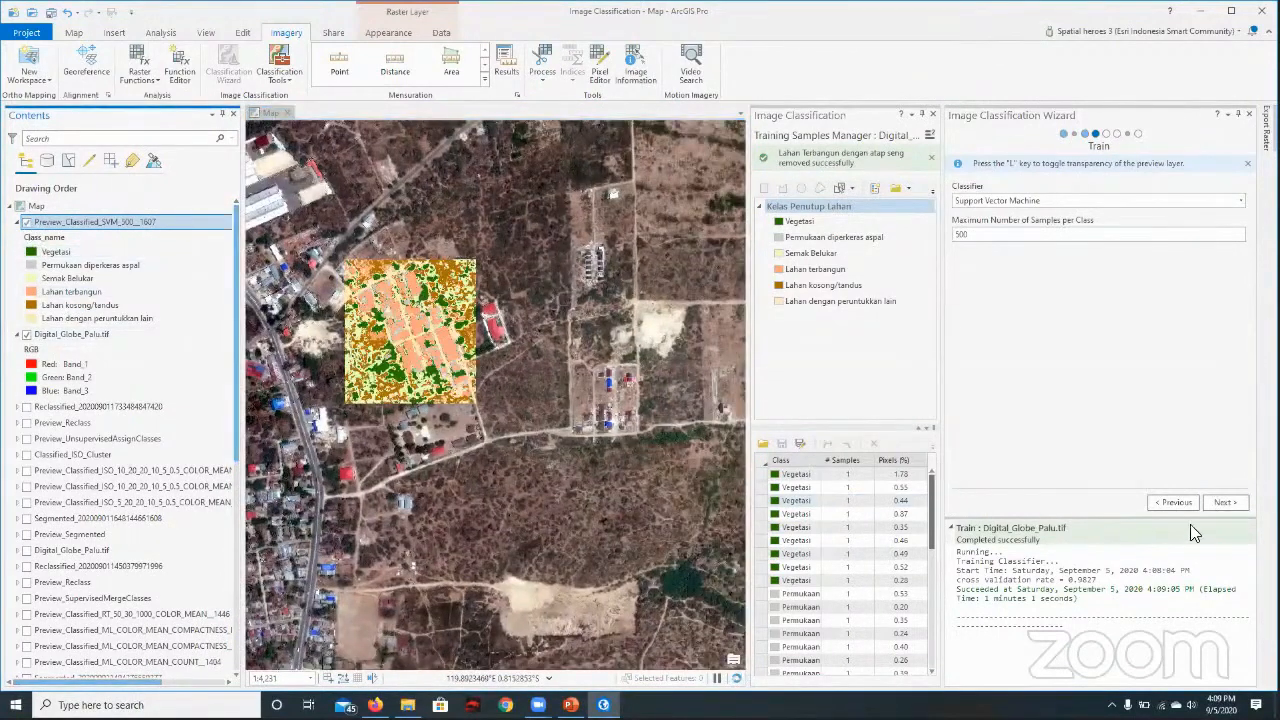
# - Advance to the Classify stage, name the output dataset Classified_SupportVectorMachine, leave the classifier source empty, and run the classification
pyautogui.click(1222, 503)
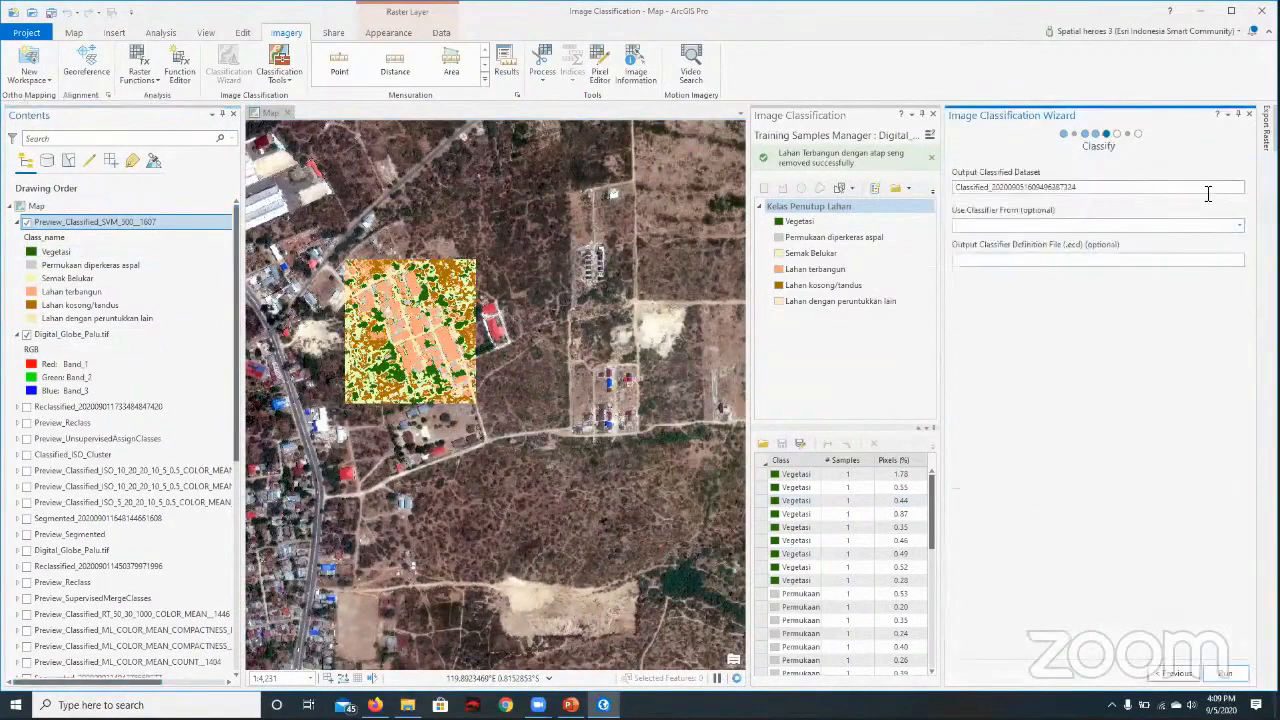
pyautogui.doubleClick(1002, 189)
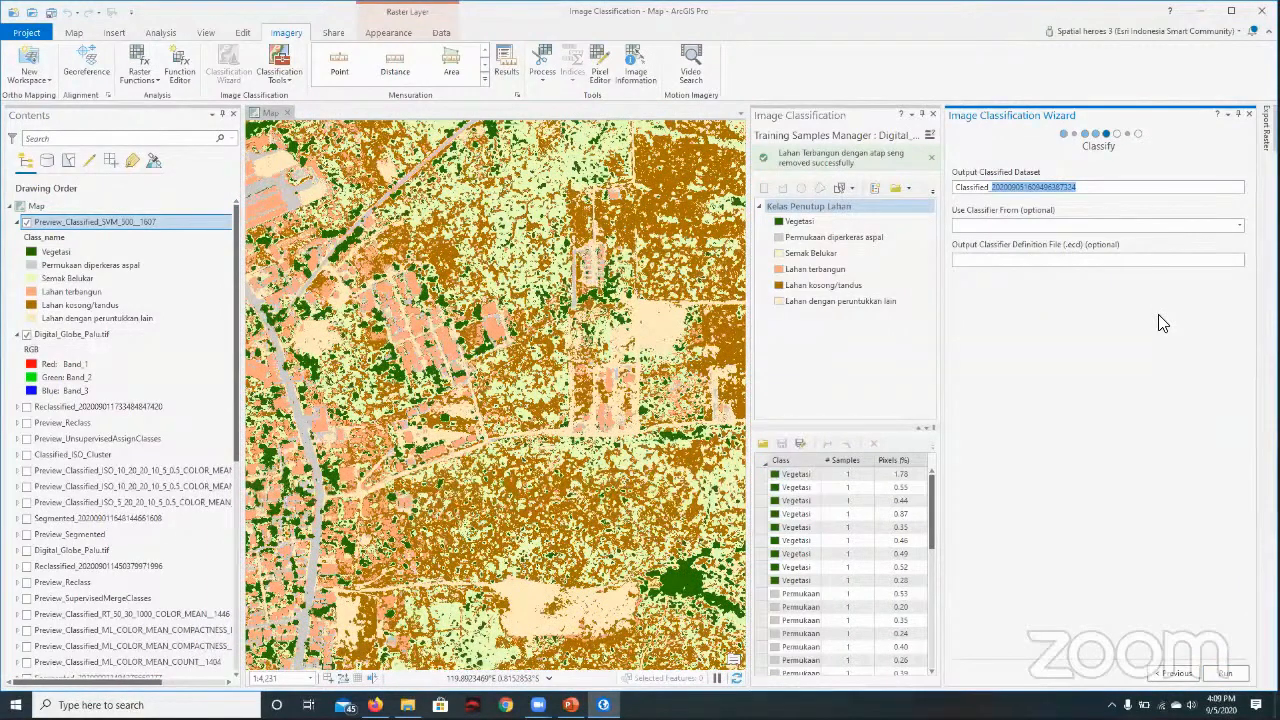
pyautogui.write('SupportVe')
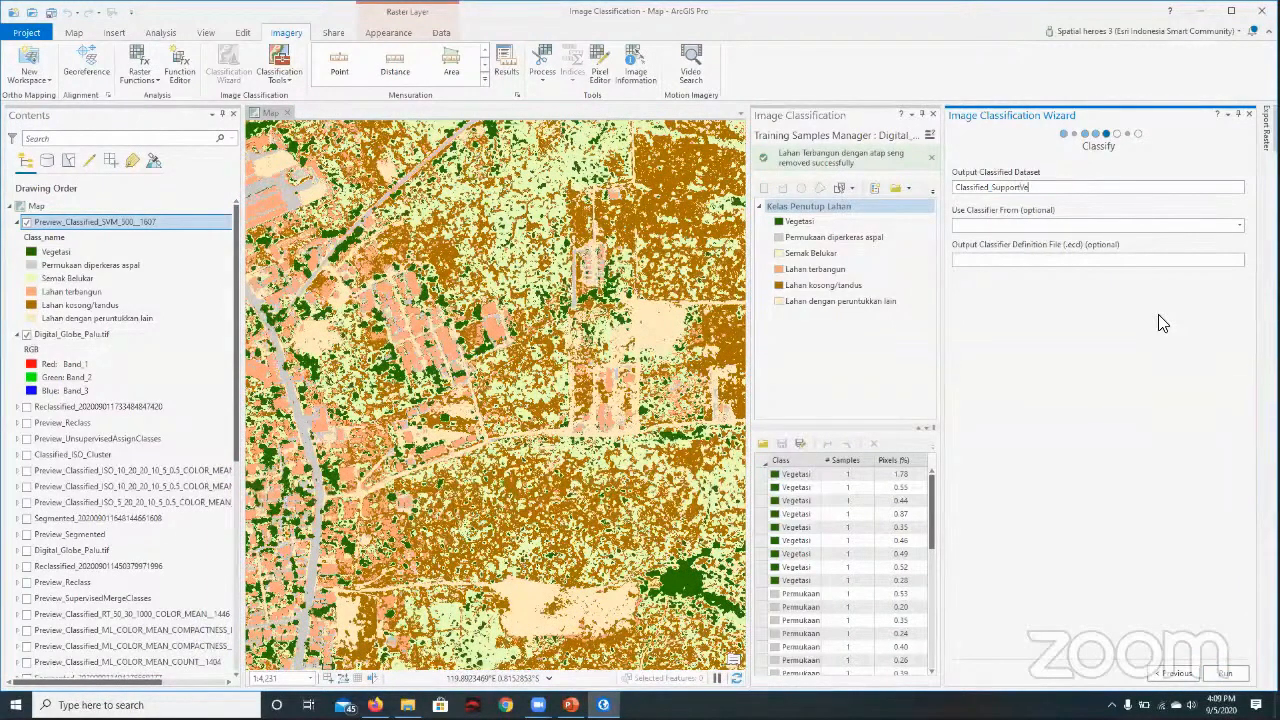
pyautogui.write('ctorMachine')
pyautogui.click(1239, 227)
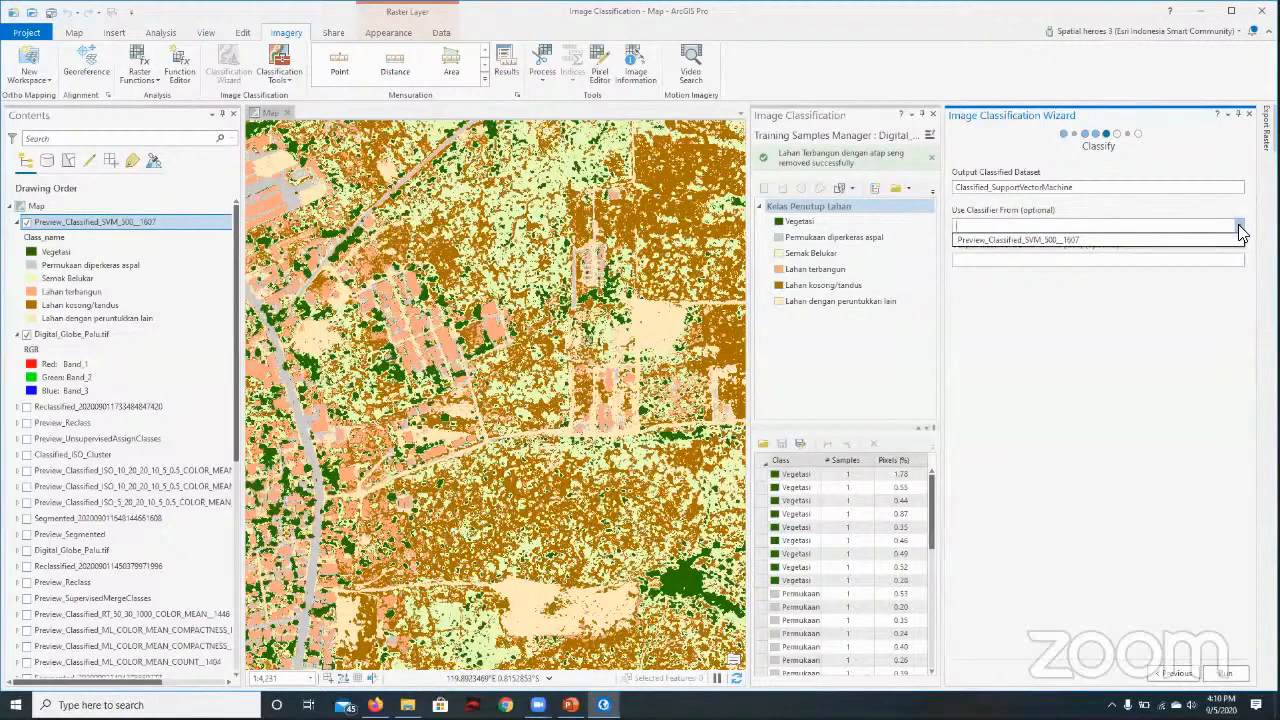
pyautogui.click(1239, 228)
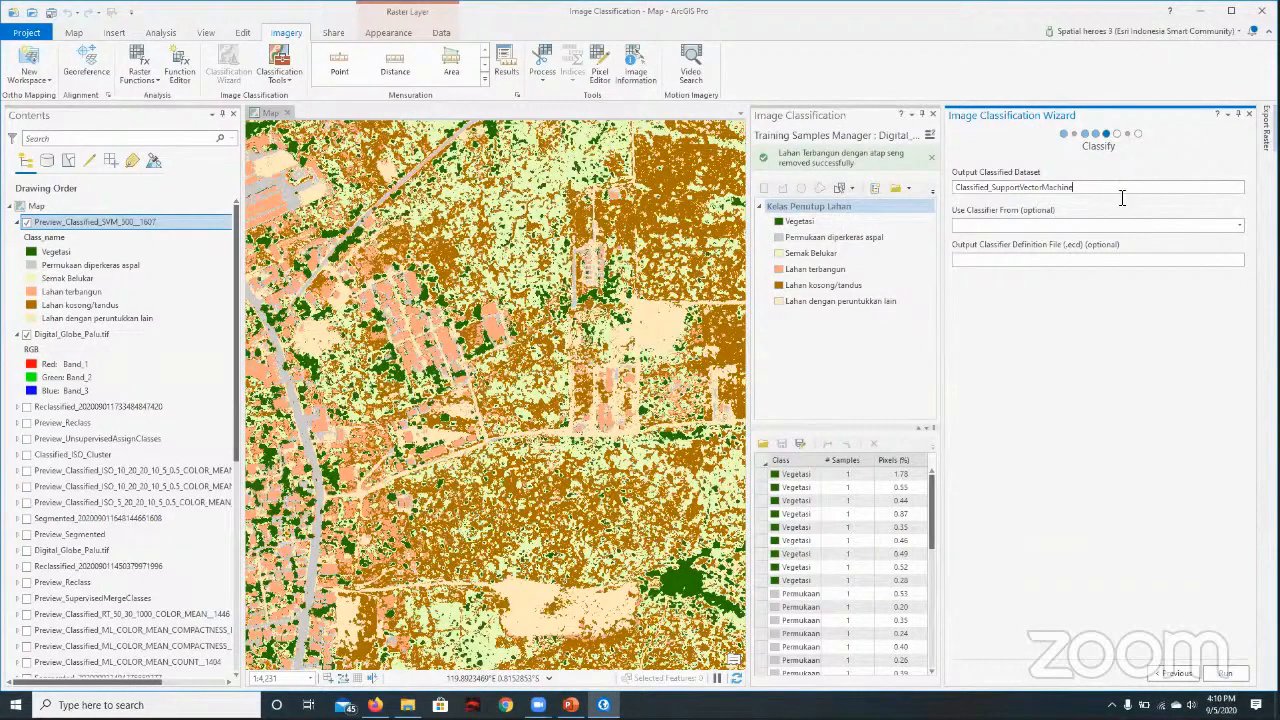
pyautogui.click(1240, 677)
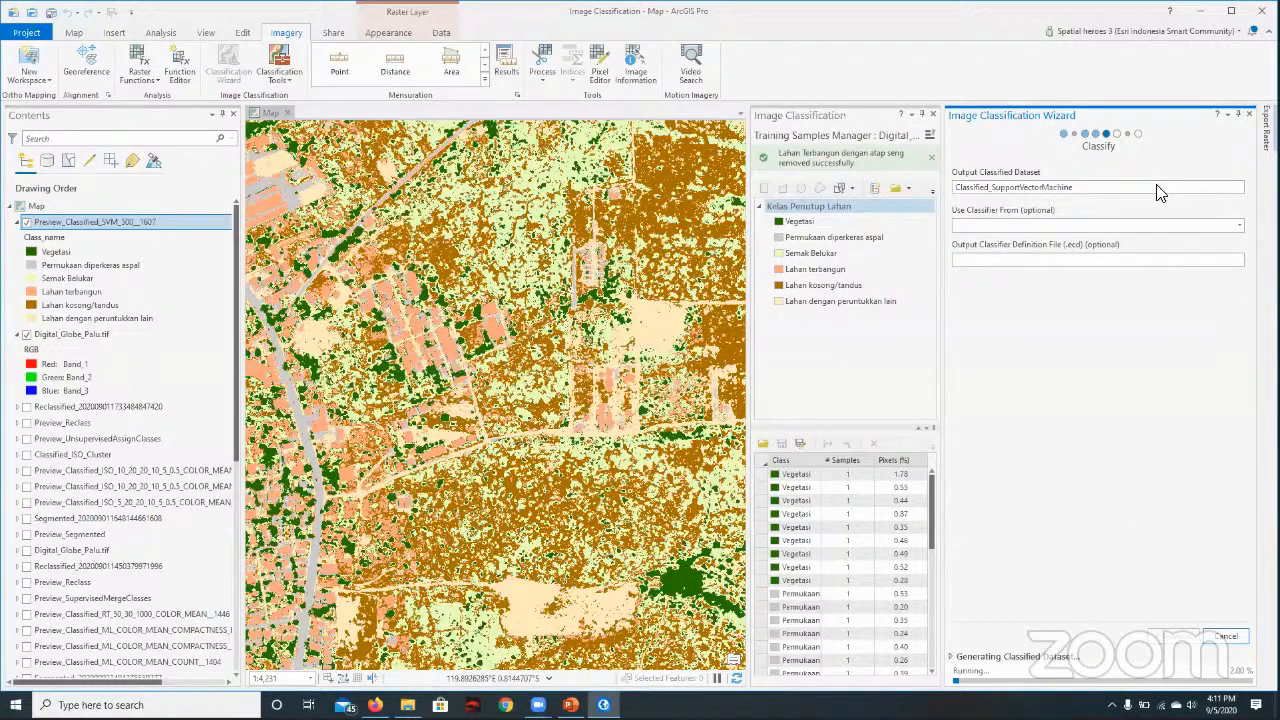
# - Open the Catalog view and look through the project's Image Classification folder connection for the classification output
pyautogui.click(206, 34)
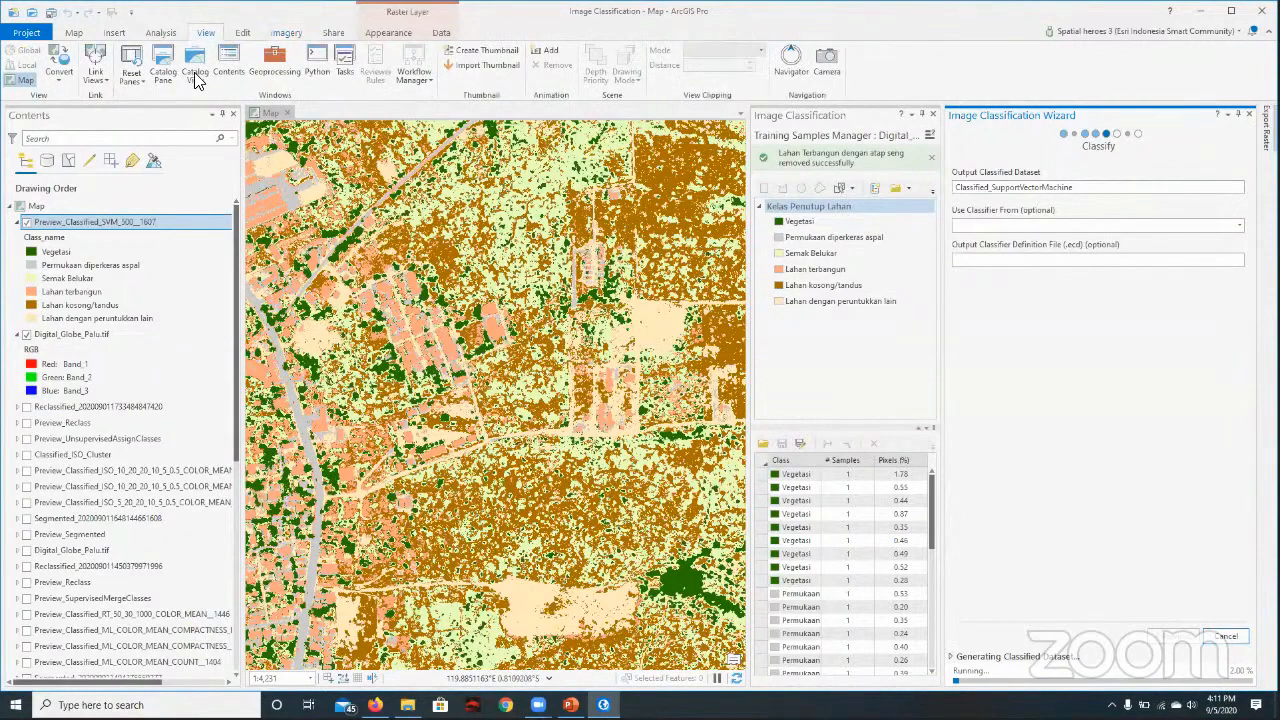
pyautogui.click(195, 72)
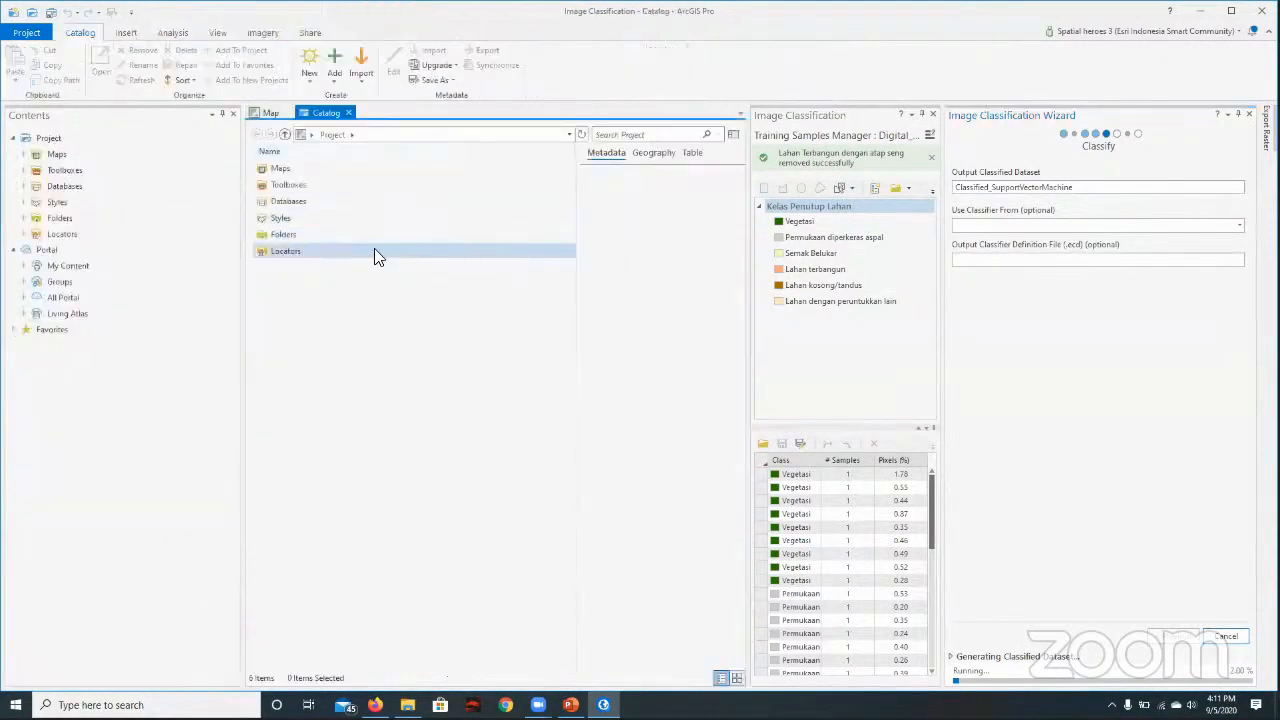
pyautogui.doubleClick(283, 241)
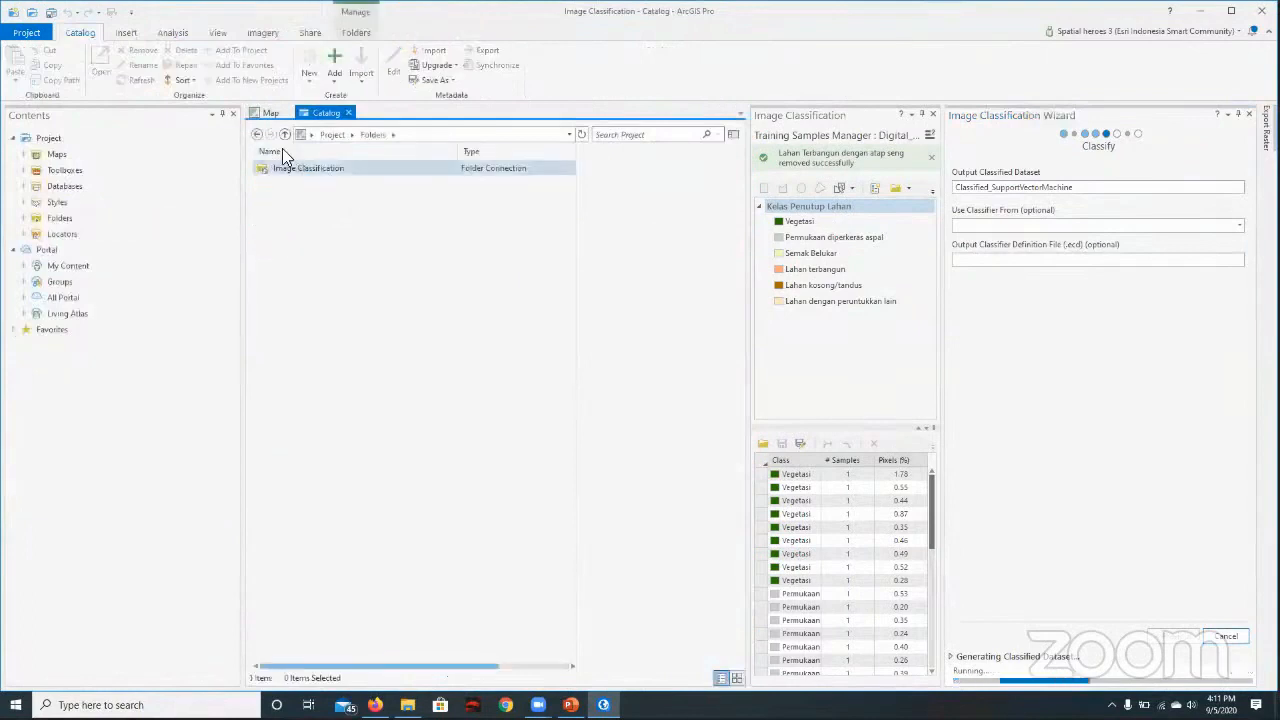
pyautogui.click(255, 133)
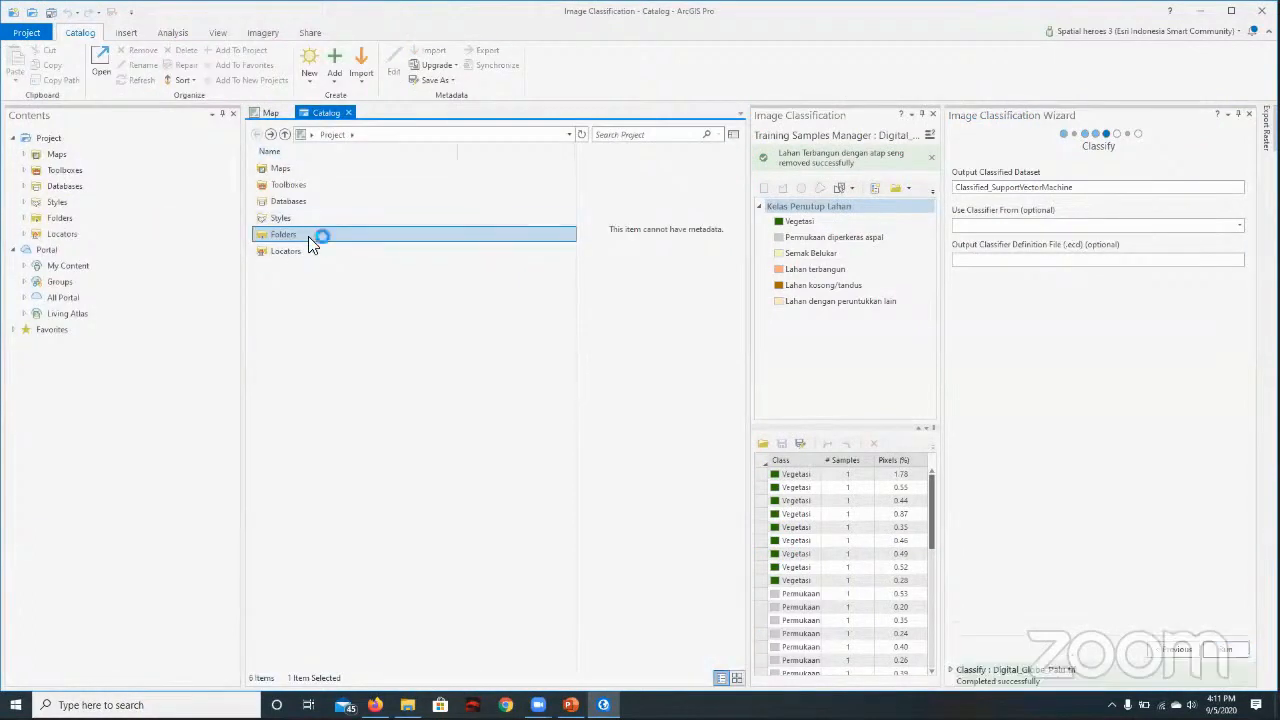
pyautogui.doubleClick(312, 234)
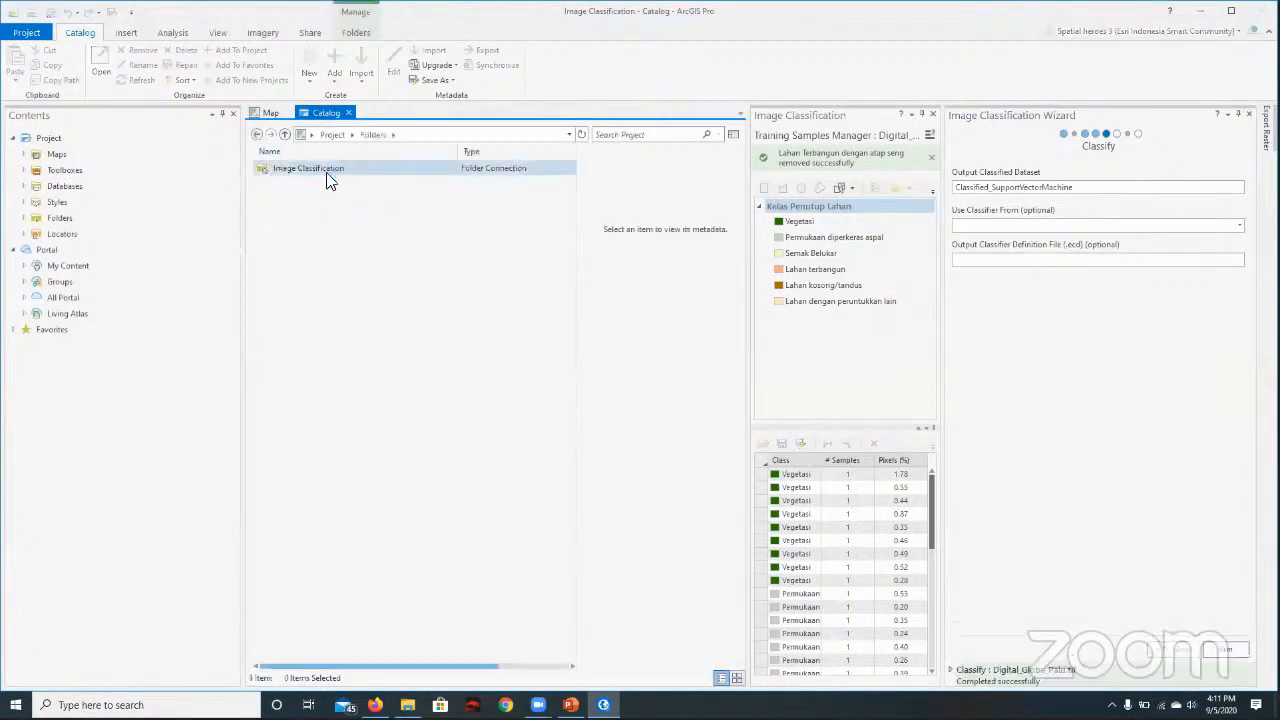
pyautogui.doubleClick(326, 172)
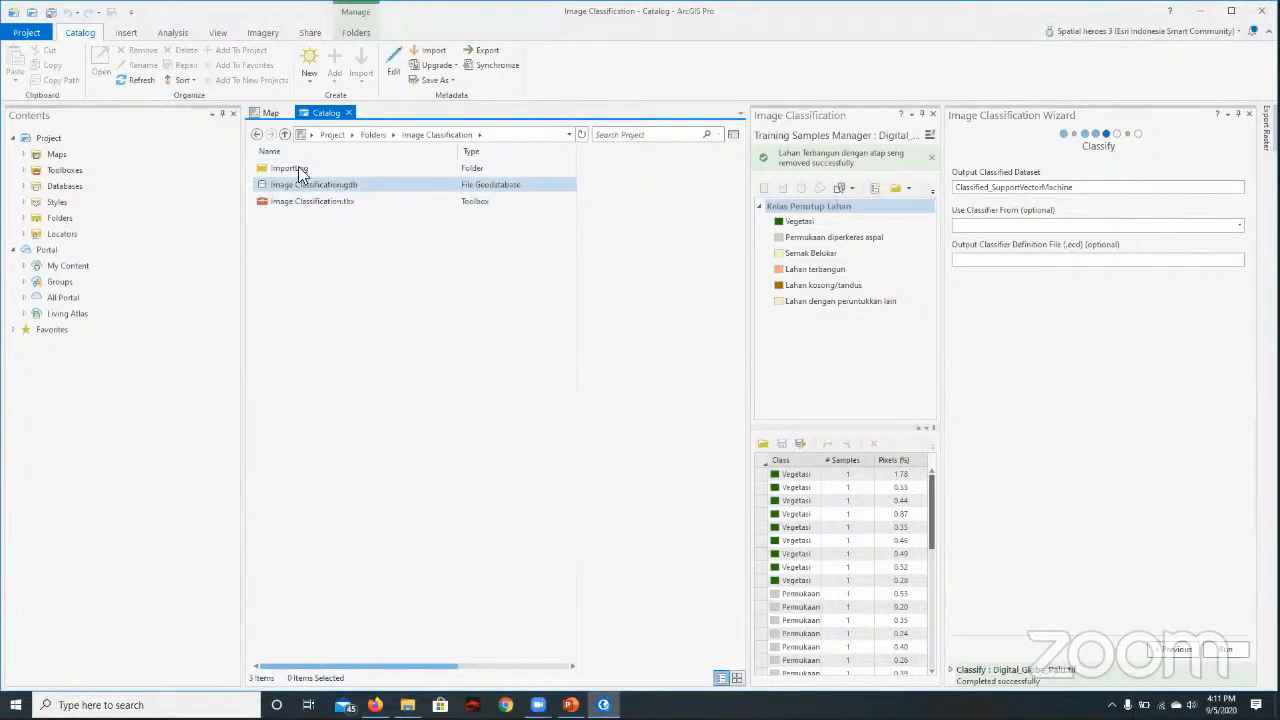
pyautogui.click(256, 134)
pyautogui.click(256, 134)
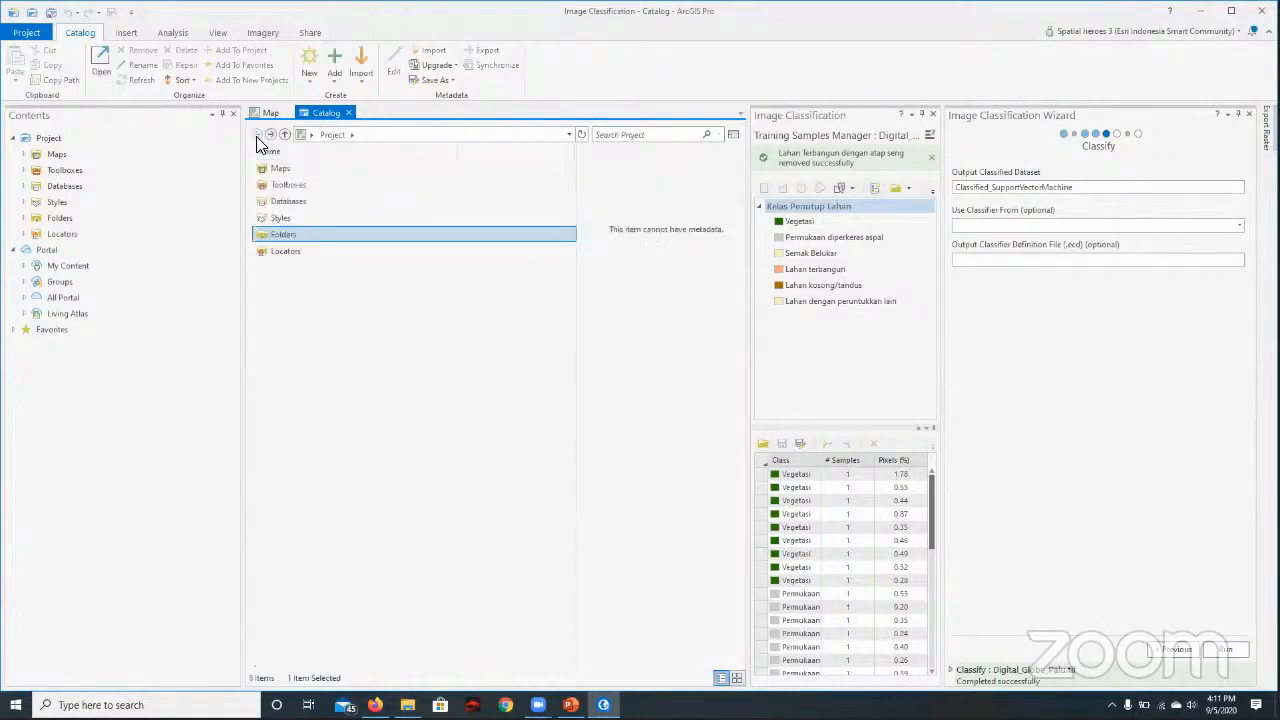
# - Locate the Classified_SupportVectorMachine raster in Image Classification.gdb to view its metadata, and show the classification run's details
pyautogui.doubleClick(294, 201)
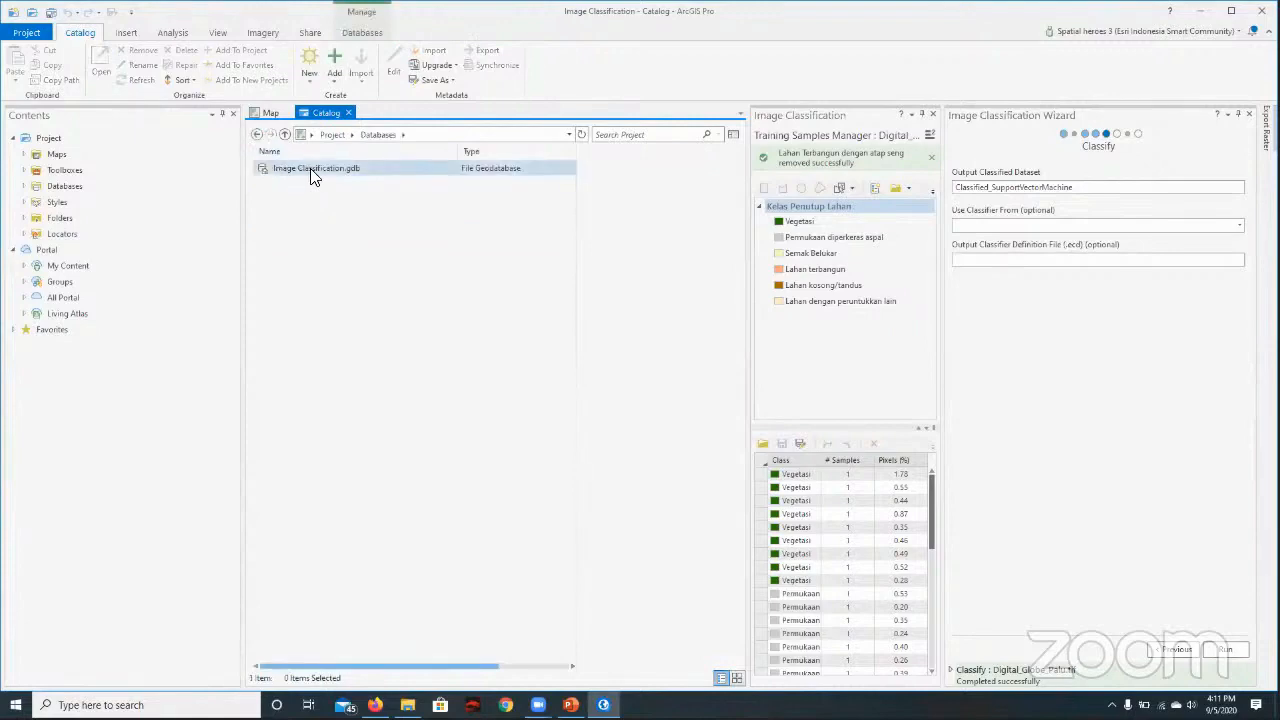
pyautogui.doubleClick(311, 170)
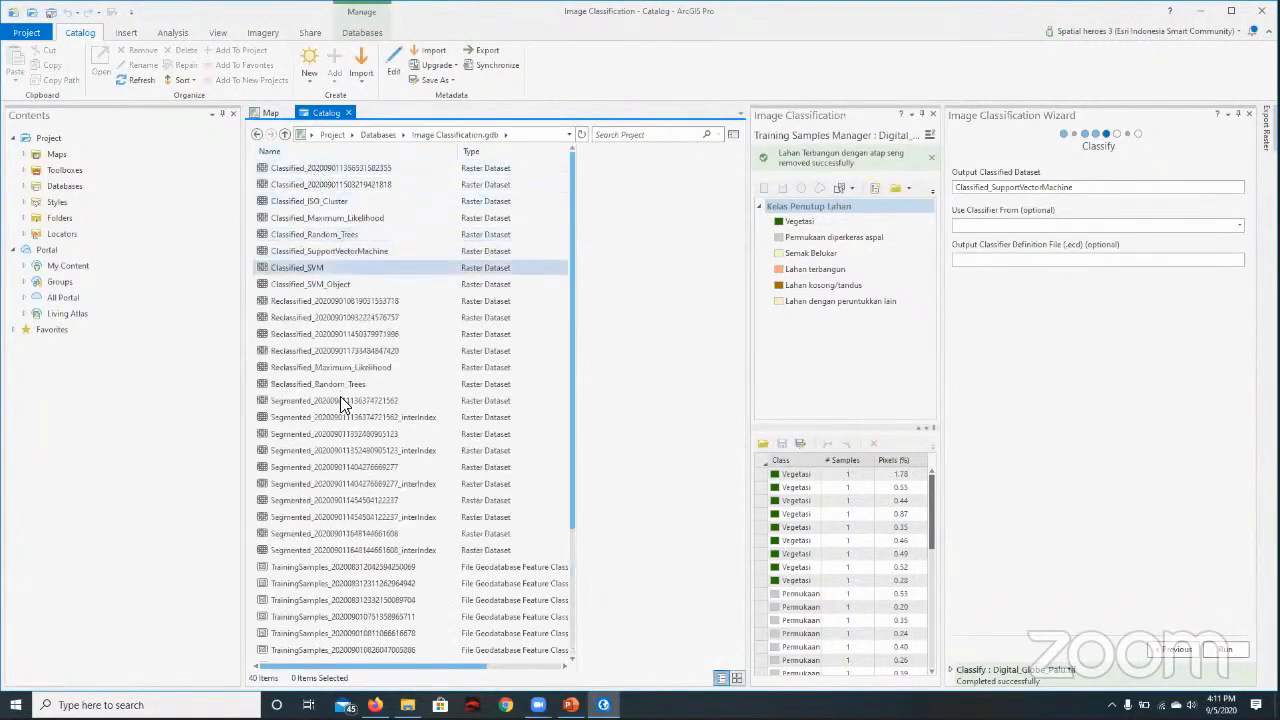
pyautogui.scroll(-3, 360, 440)
pyautogui.scroll(3, 367, 474)
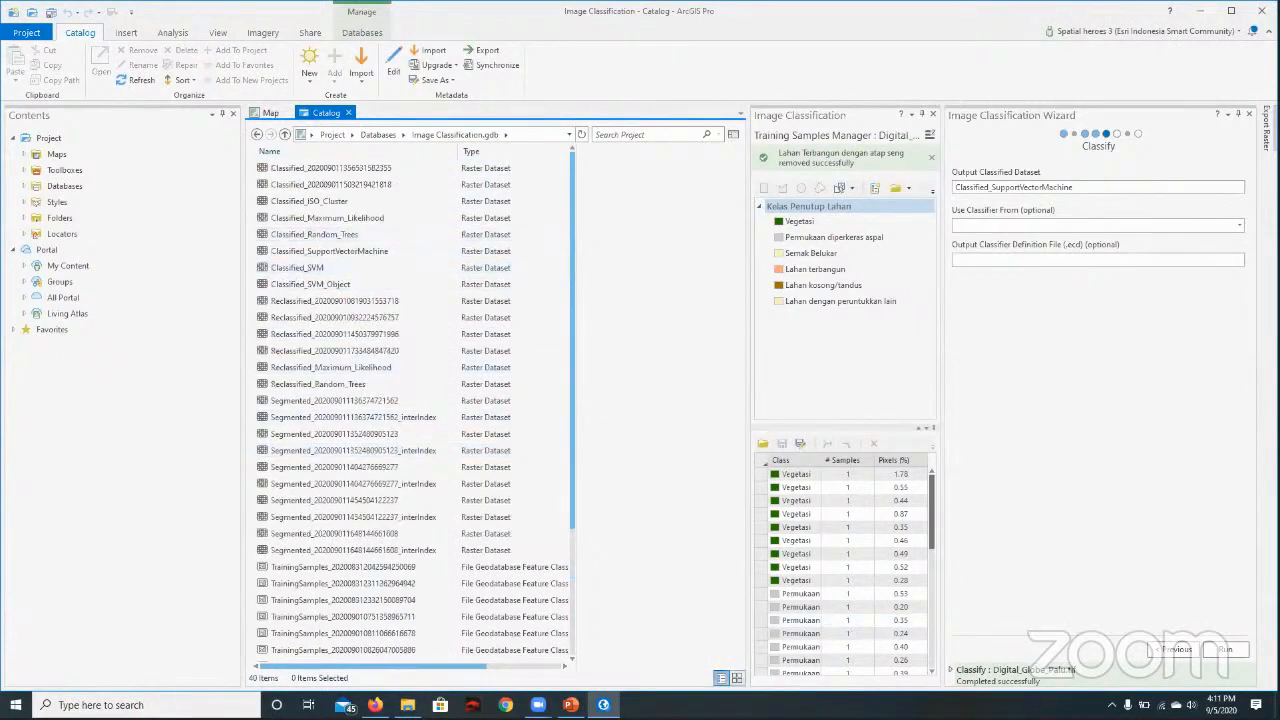
pyautogui.click(952, 671)
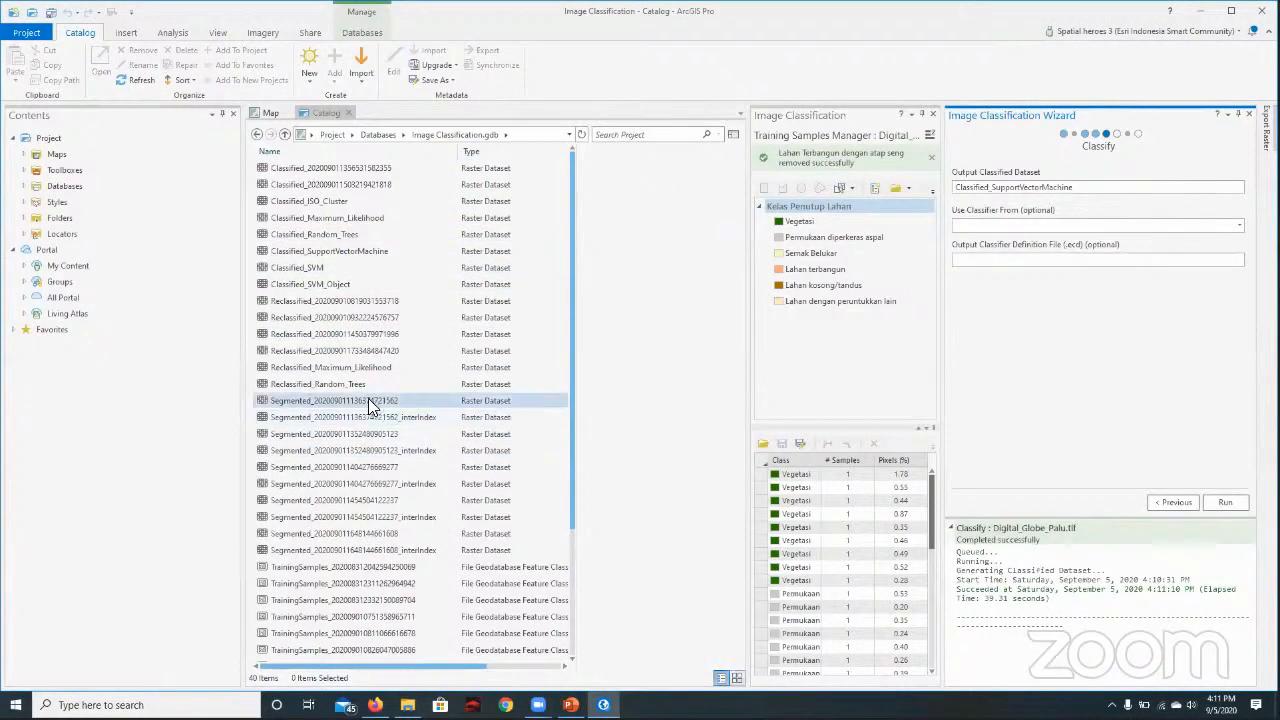
pyautogui.click(432, 252)
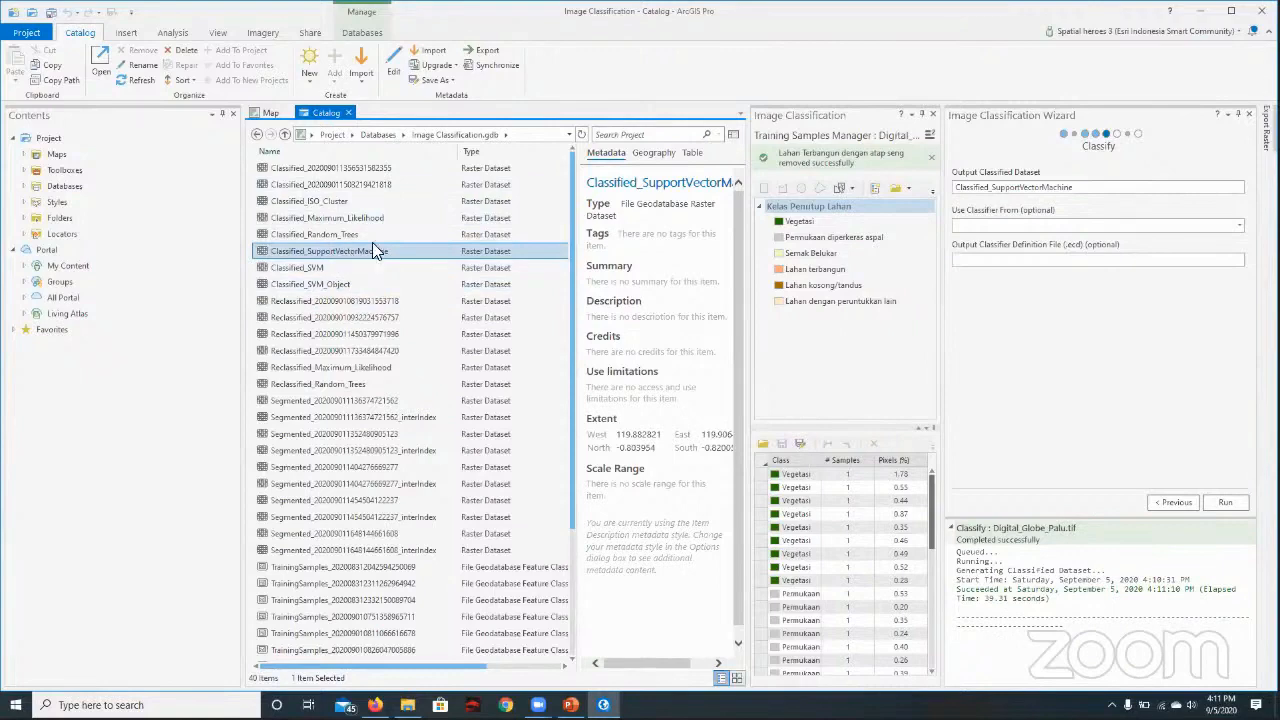
# - Return to the map to view the classified raster and rerun the classification with the output Classified_SupportVectorMachine
pyautogui.click(254, 117)
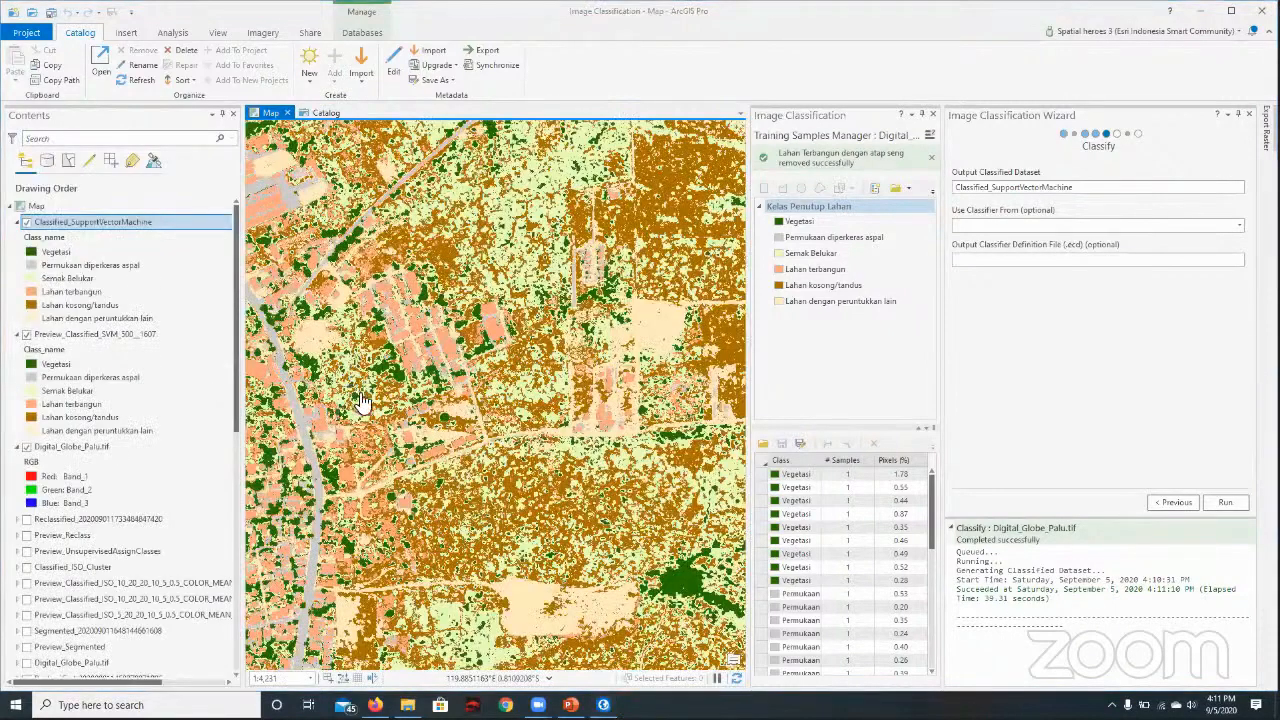
pyautogui.scroll(-2, 446, 420)
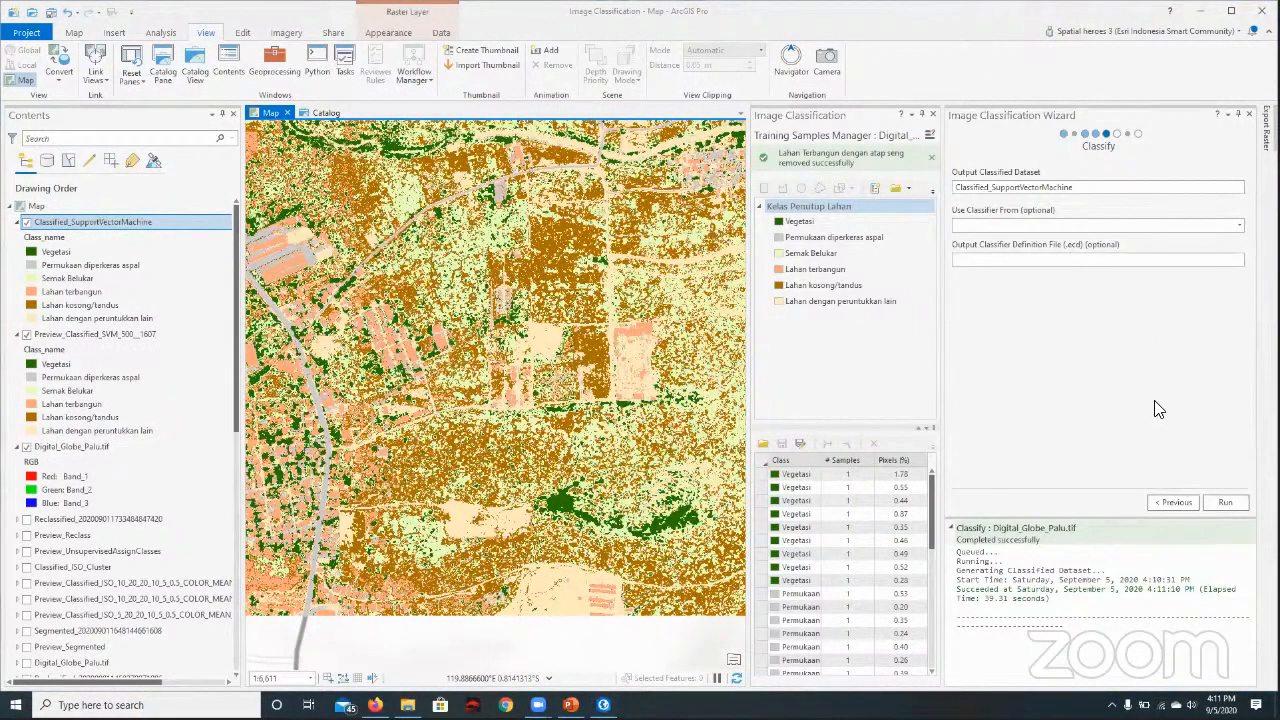
pyautogui.click(1238, 508)
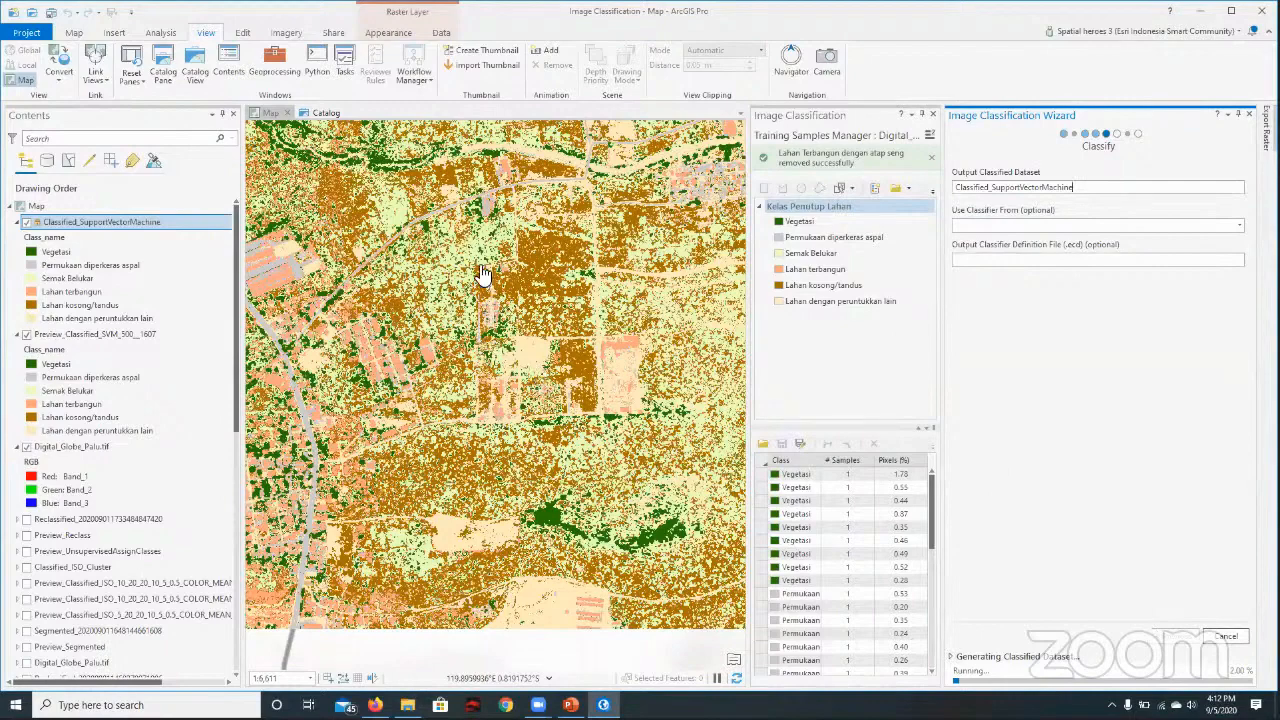
# - Examine the Classified_SupportVectorMachine raster on the map, including the isolated pixels inside the Lahan kosong/tandus patches, while the classification runs
pyautogui.moveTo(532, 218); pyautogui.dragTo(642, 248)
pyautogui.moveTo(586, 338); pyautogui.dragTo(598, 482)
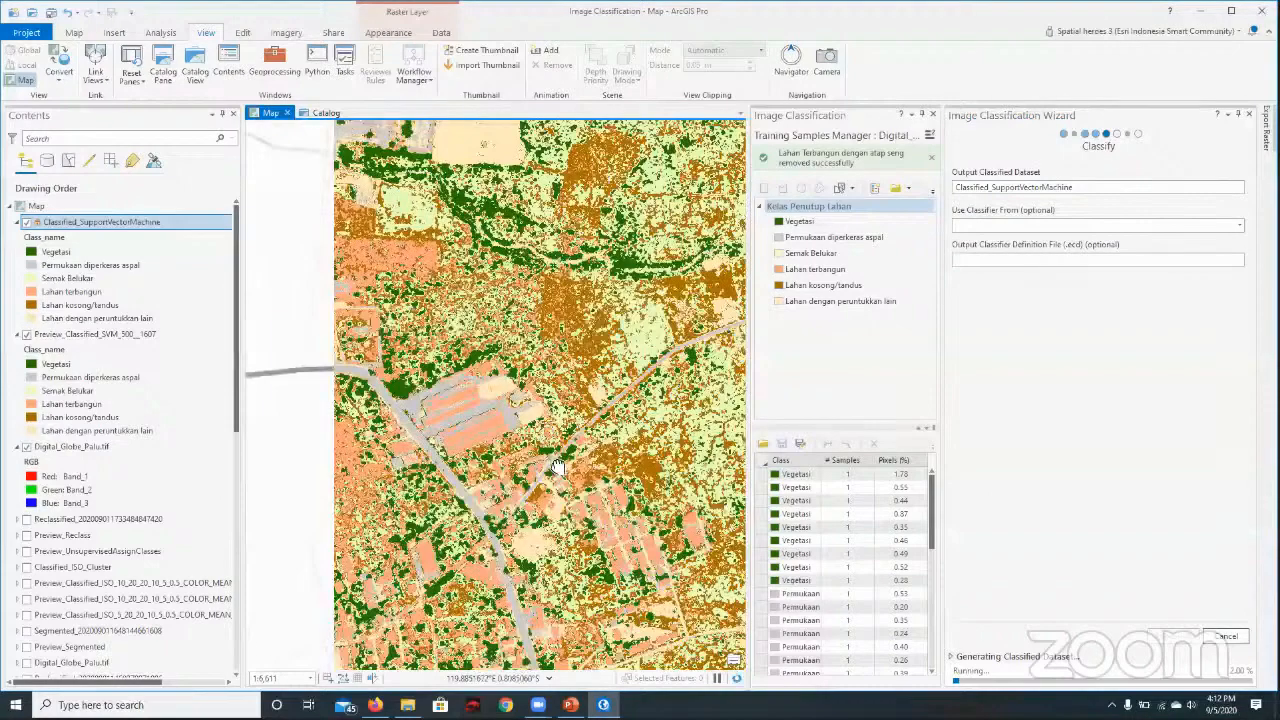
pyautogui.scroll(8, 378, 300)
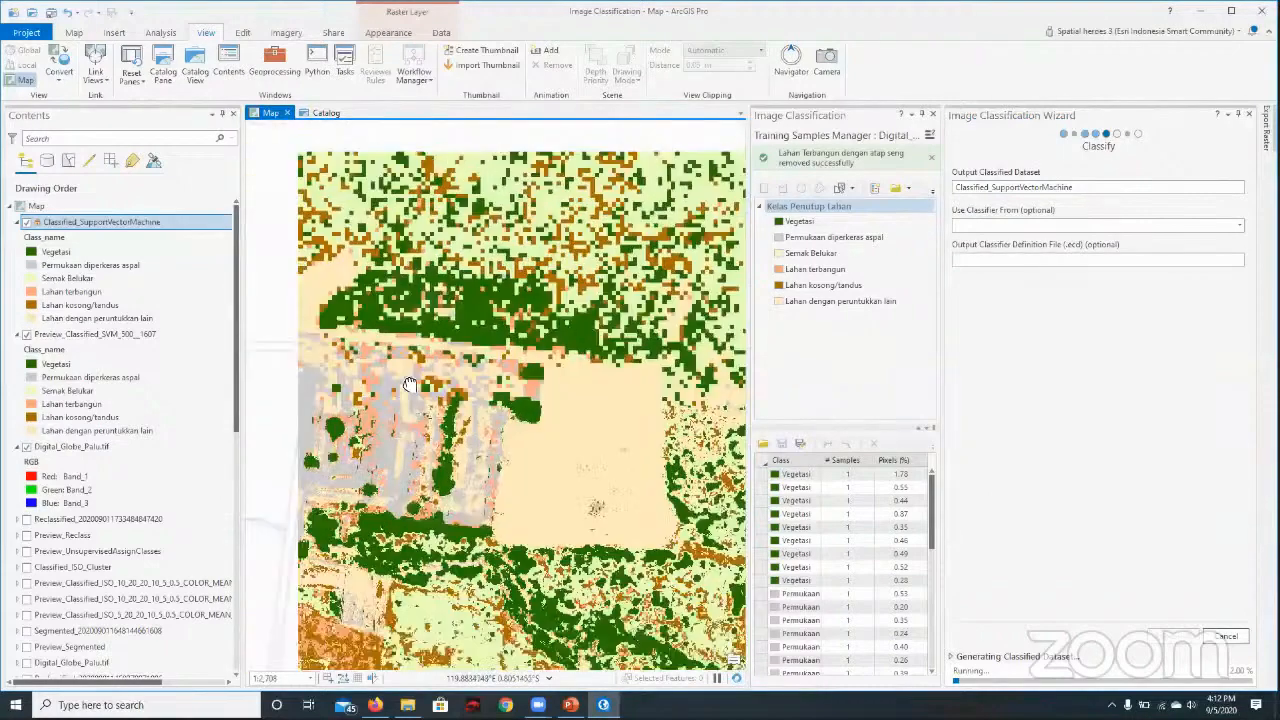
pyautogui.scroll(-3, 535, 305)
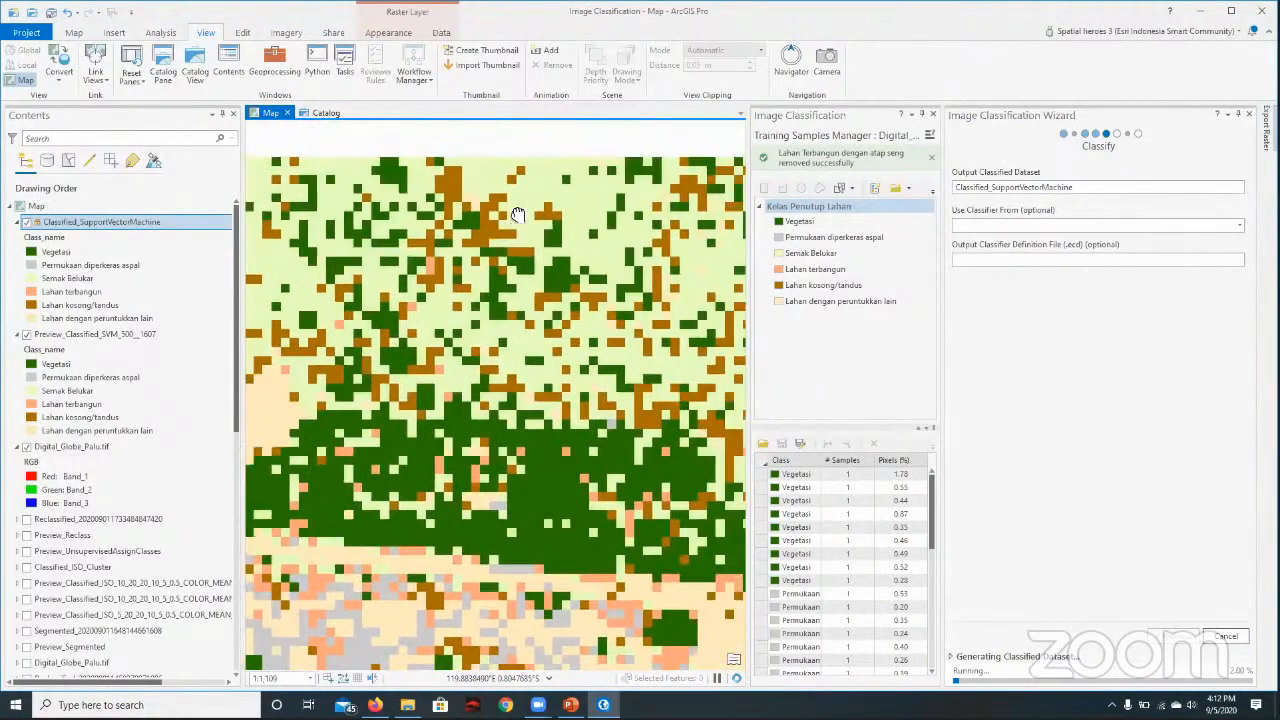
pyautogui.scroll(2, 500, 228)
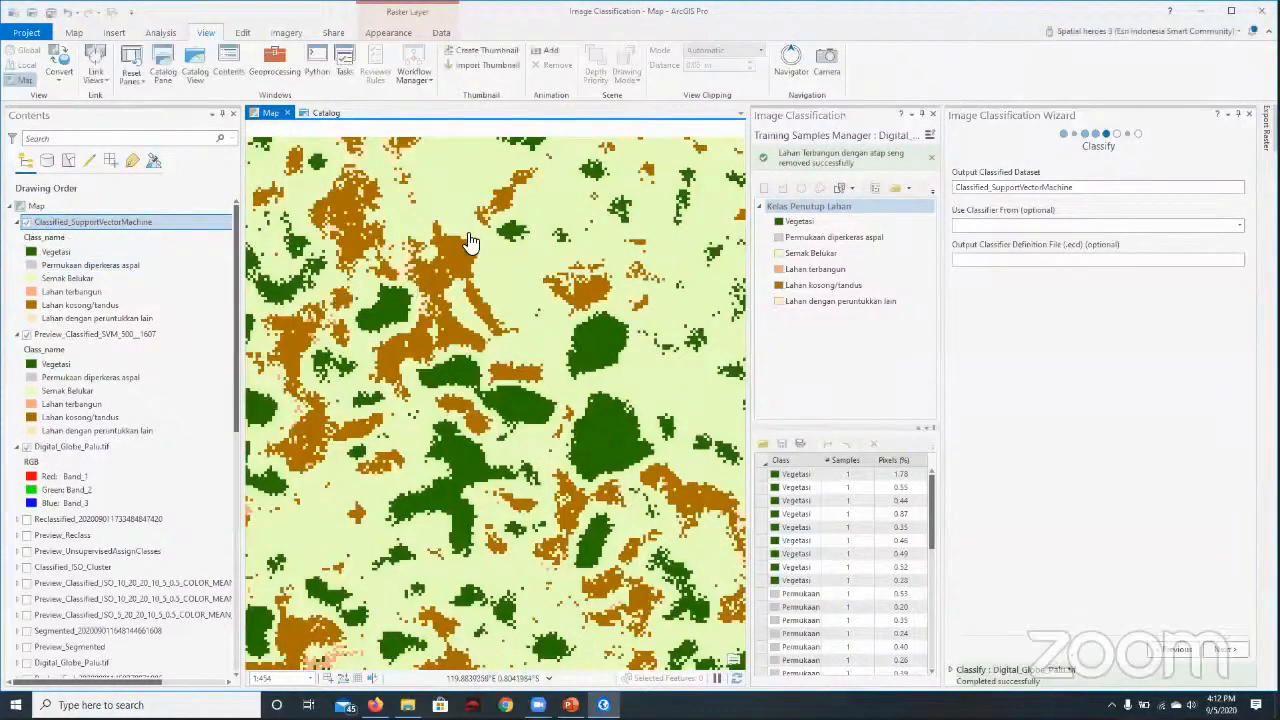
pyautogui.scroll(5, 500, 318)
pyautogui.scroll(1, 503, 316)
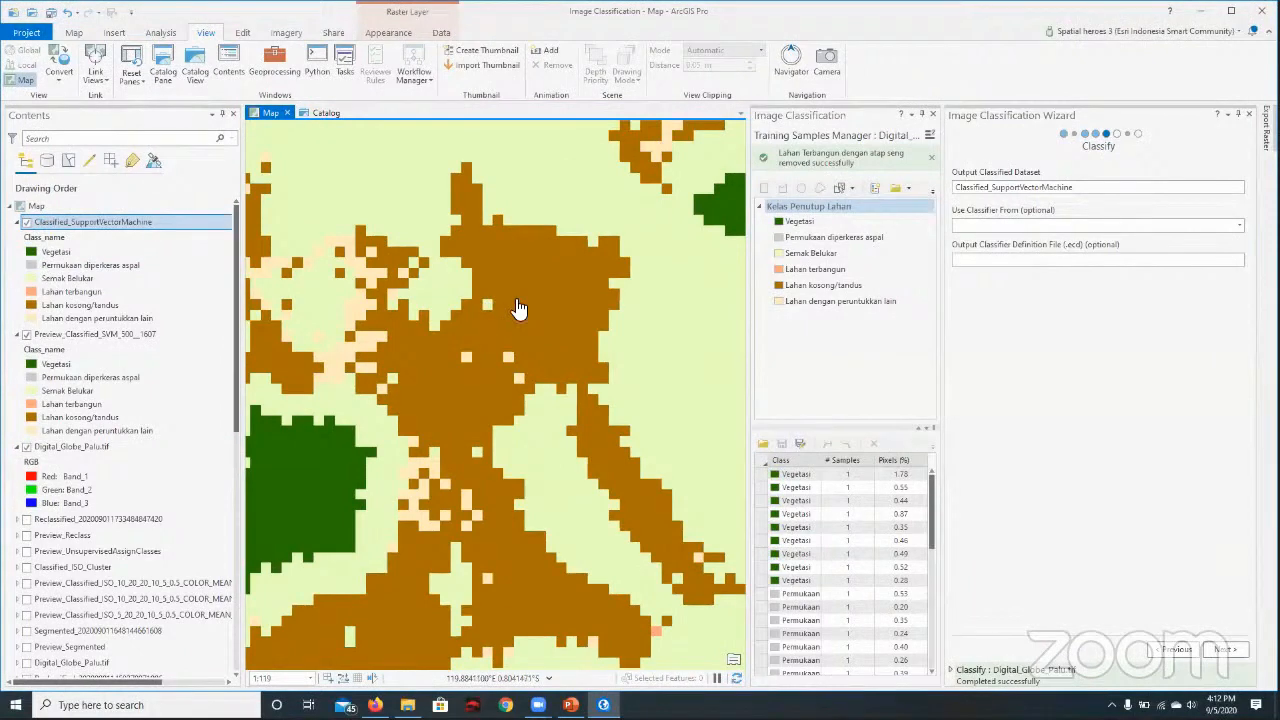
pyautogui.scroll(2, 519, 308)
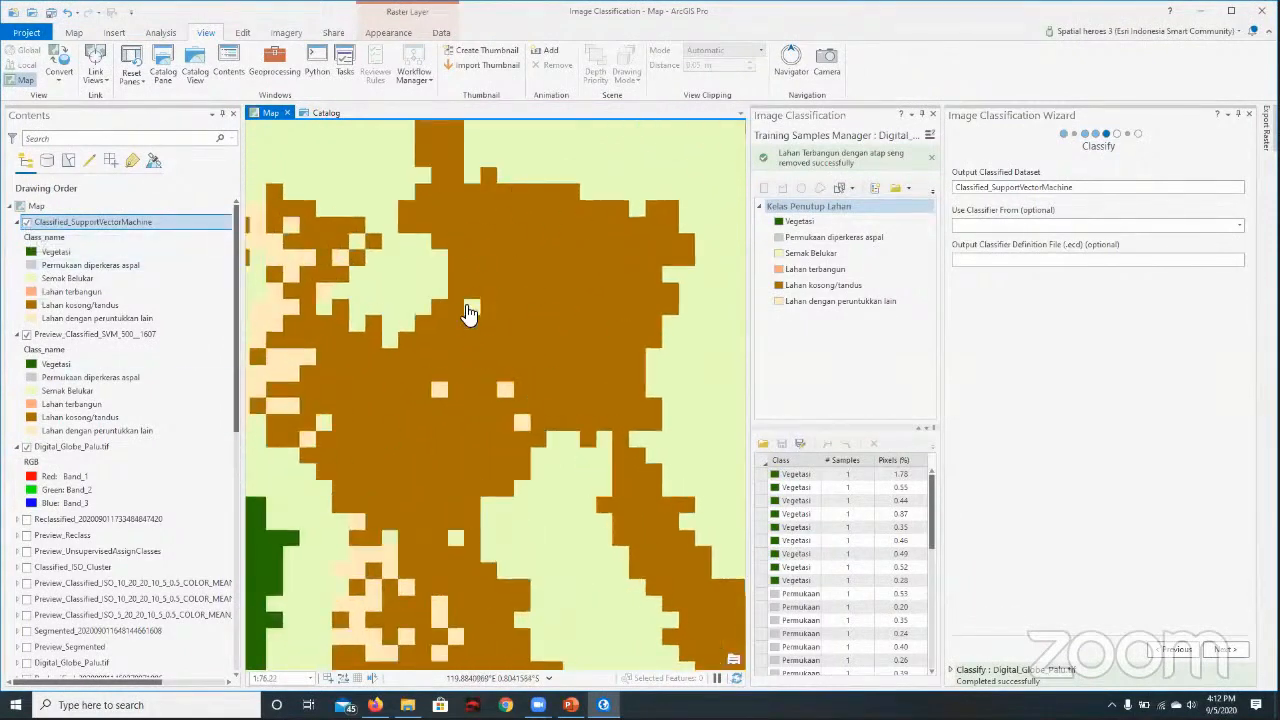
pyautogui.scroll(-4, 560, 370)
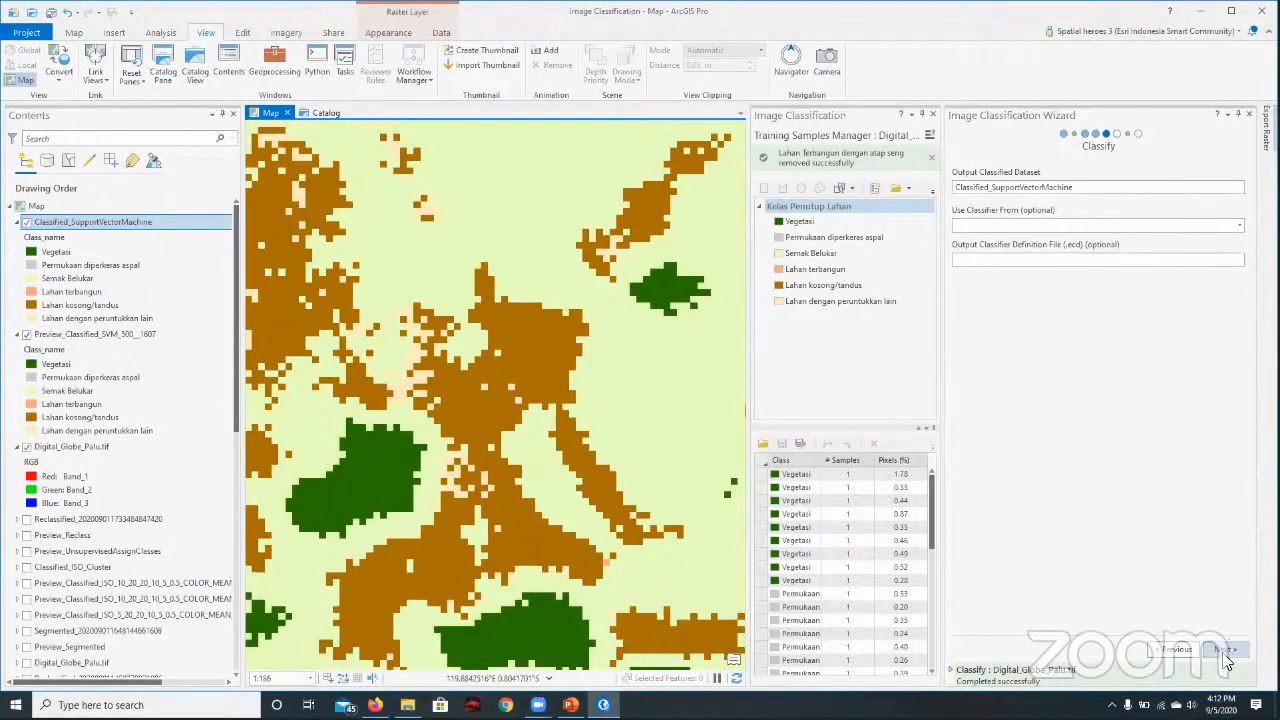
# - Advance through the Merge Classes stage without merging any classes and continue to the Reclassifier stage
pyautogui.click(1224, 655)
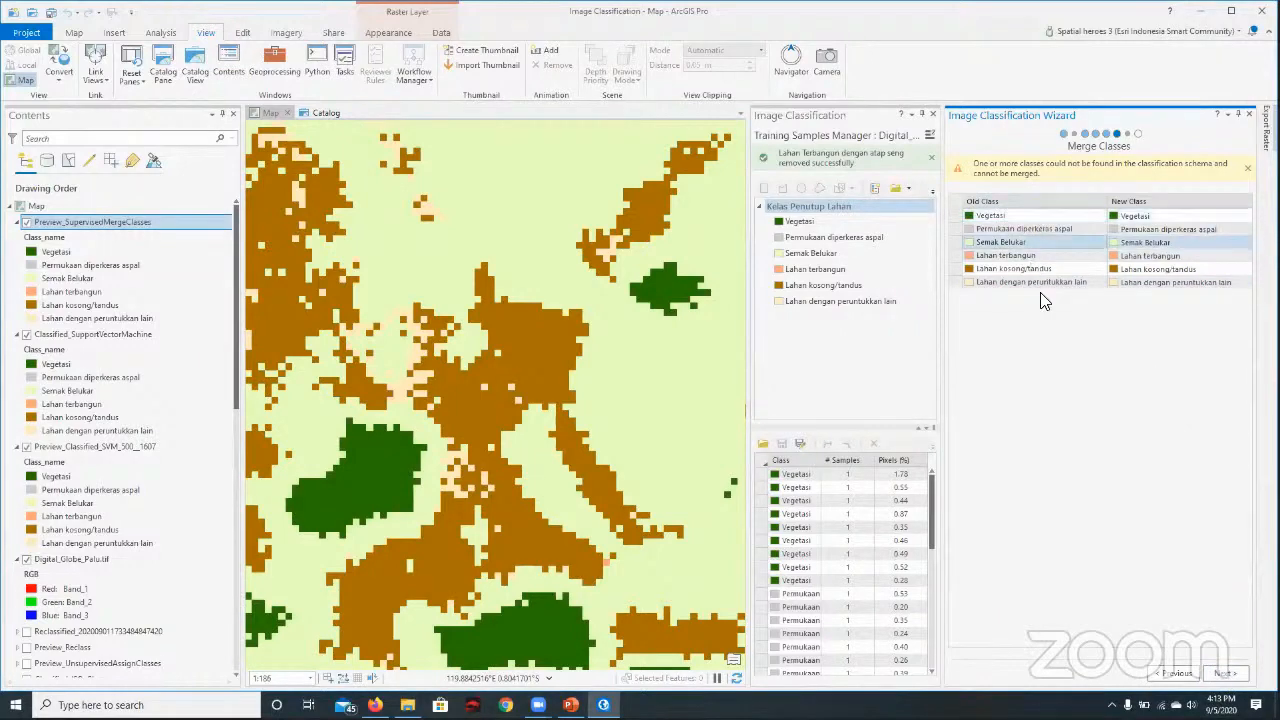
pyautogui.click(1228, 672)
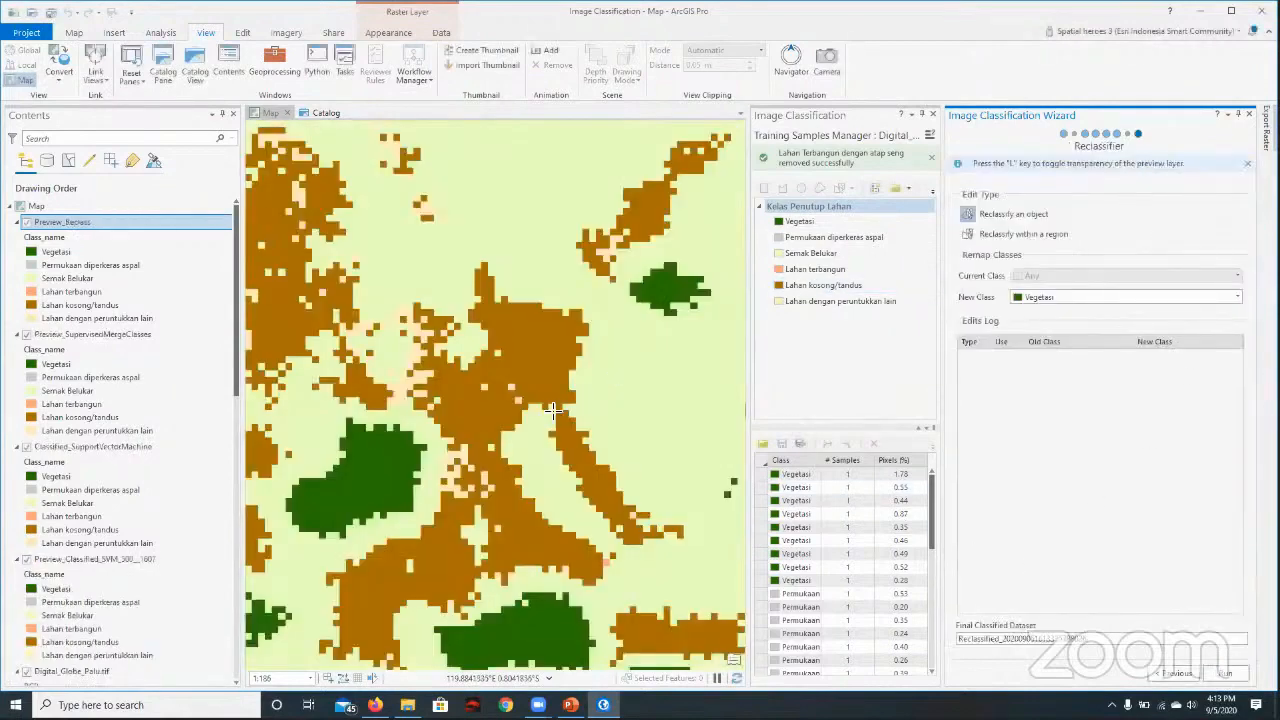
# - Hide Preview_Reclass, Preview_SupervisedMergeClasses, Classified_SupportVectorMachine and Preview_Classified_SVM_500__1607 to view the Digital_Globe_Palu.tif imagery beneath a Lahan kosong/tandus patch
pyautogui.scroll(-2, 553, 410)
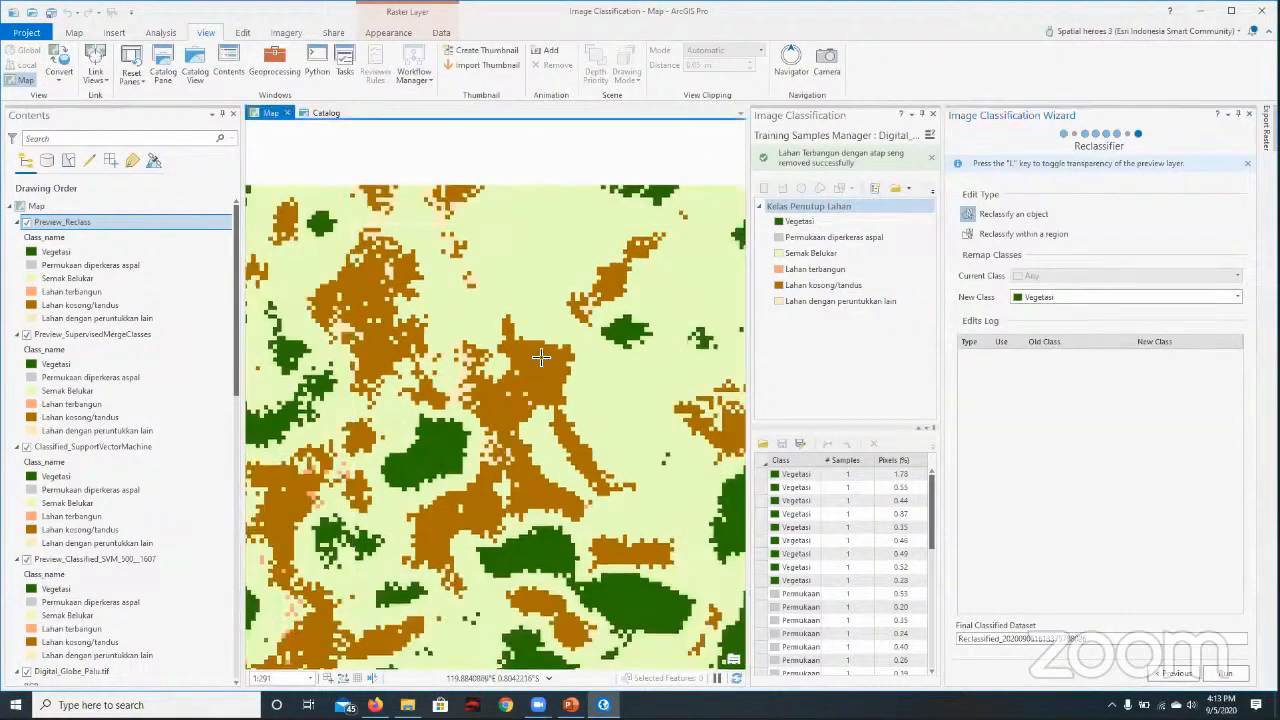
pyautogui.scroll(2, 577, 295)
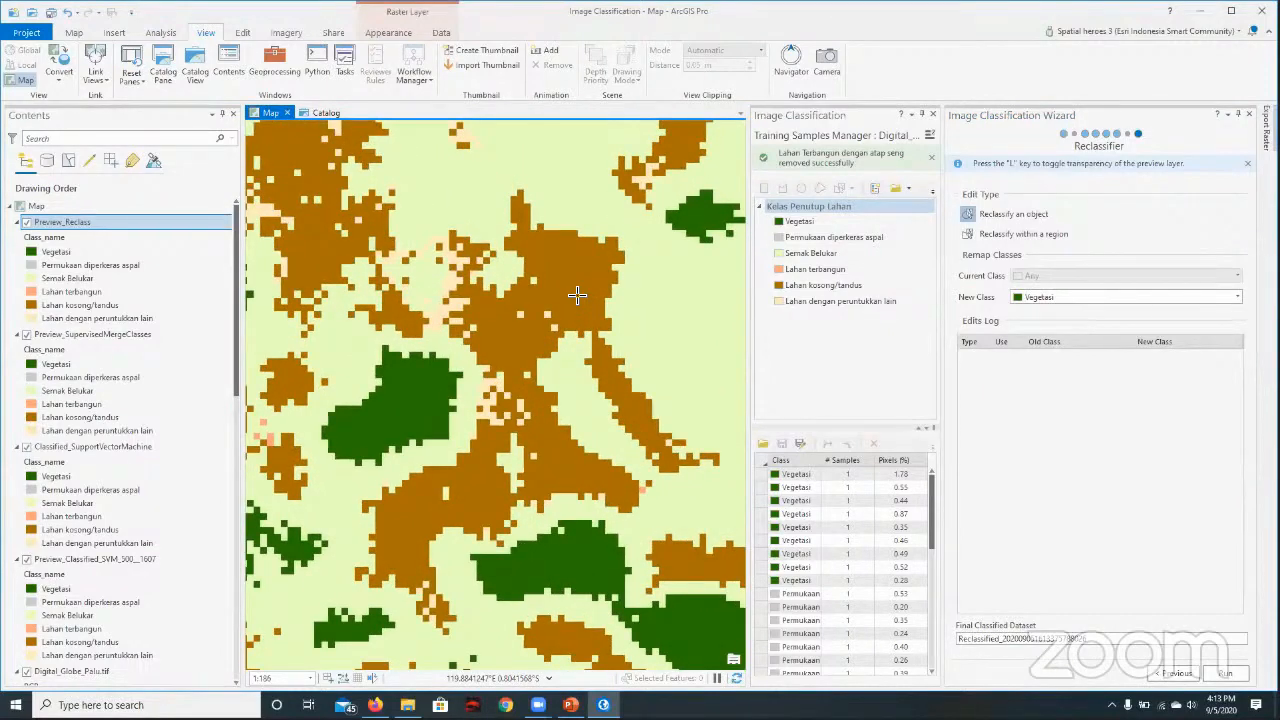
pyautogui.scroll(-3, 540, 385)
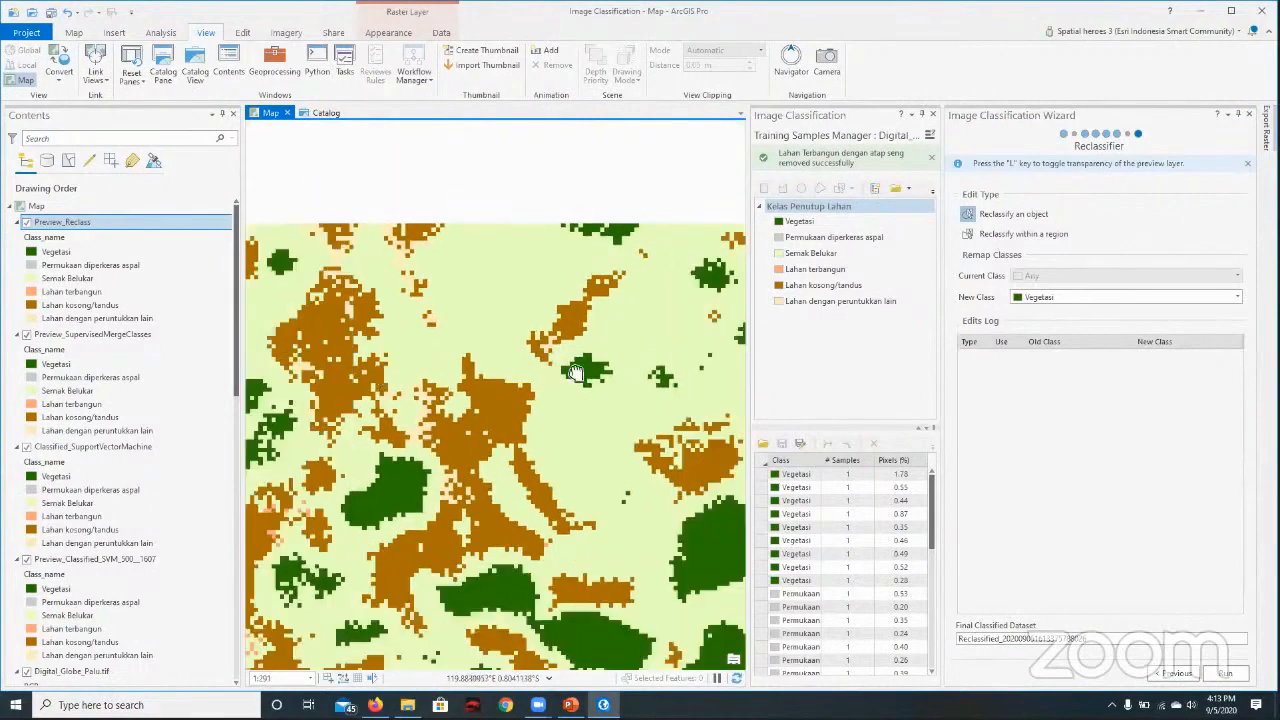
pyautogui.scroll(2, 527, 340)
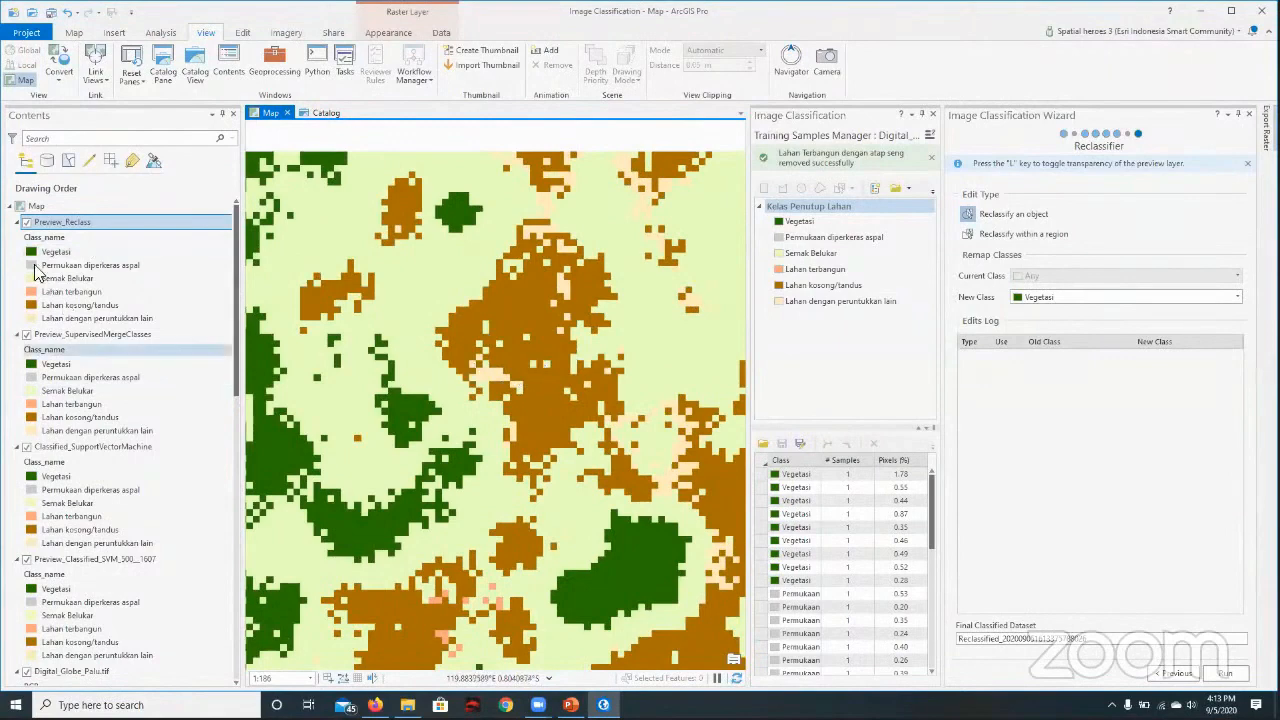
pyautogui.click(27, 222)
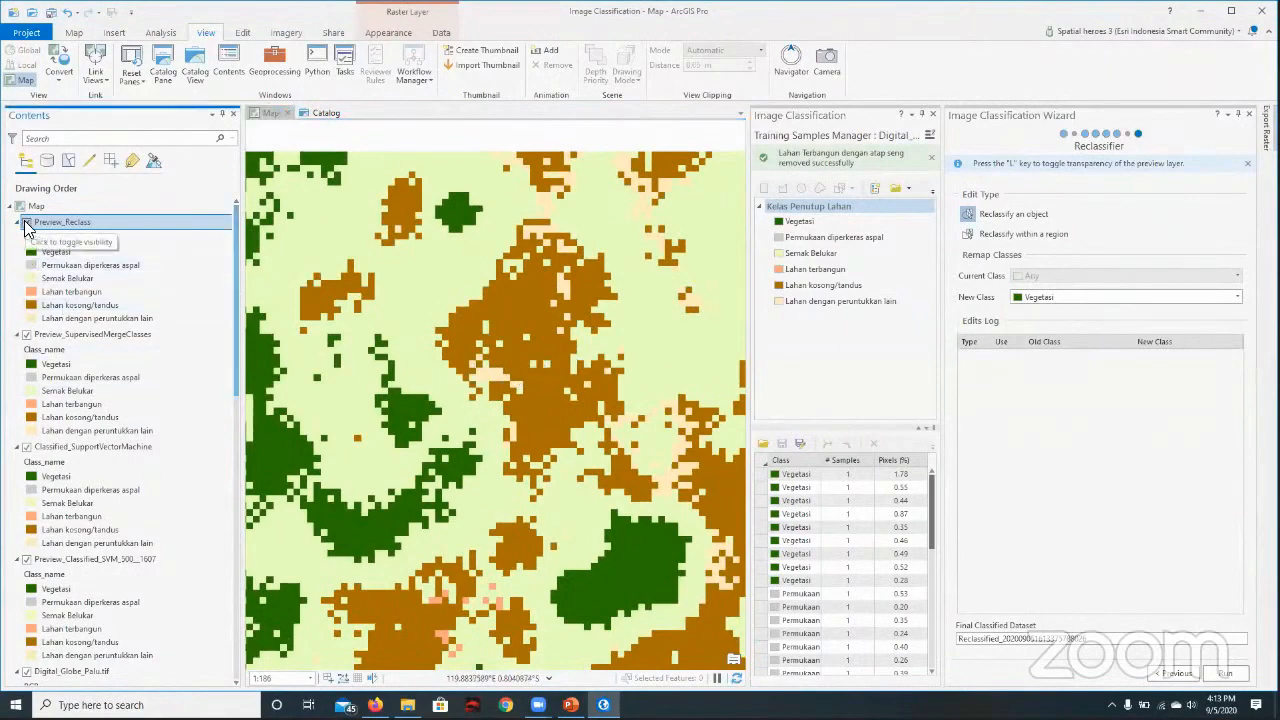
pyautogui.click(27, 334)
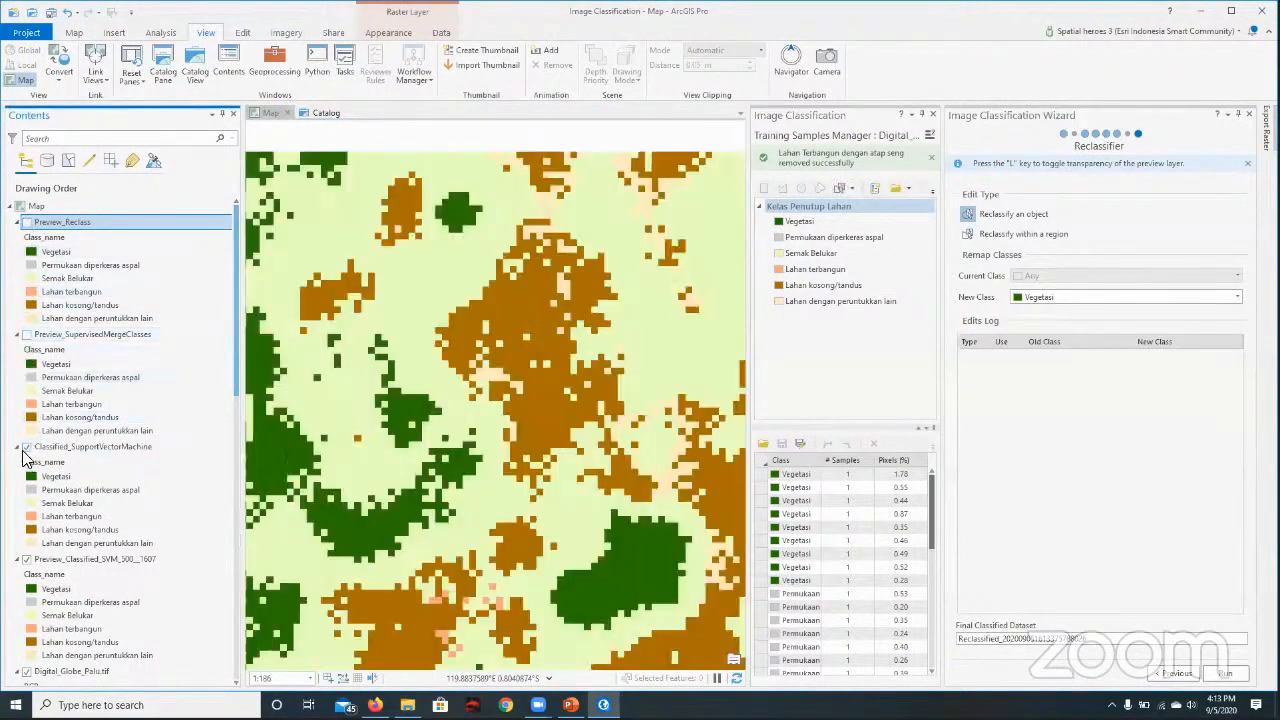
pyautogui.click(27, 446)
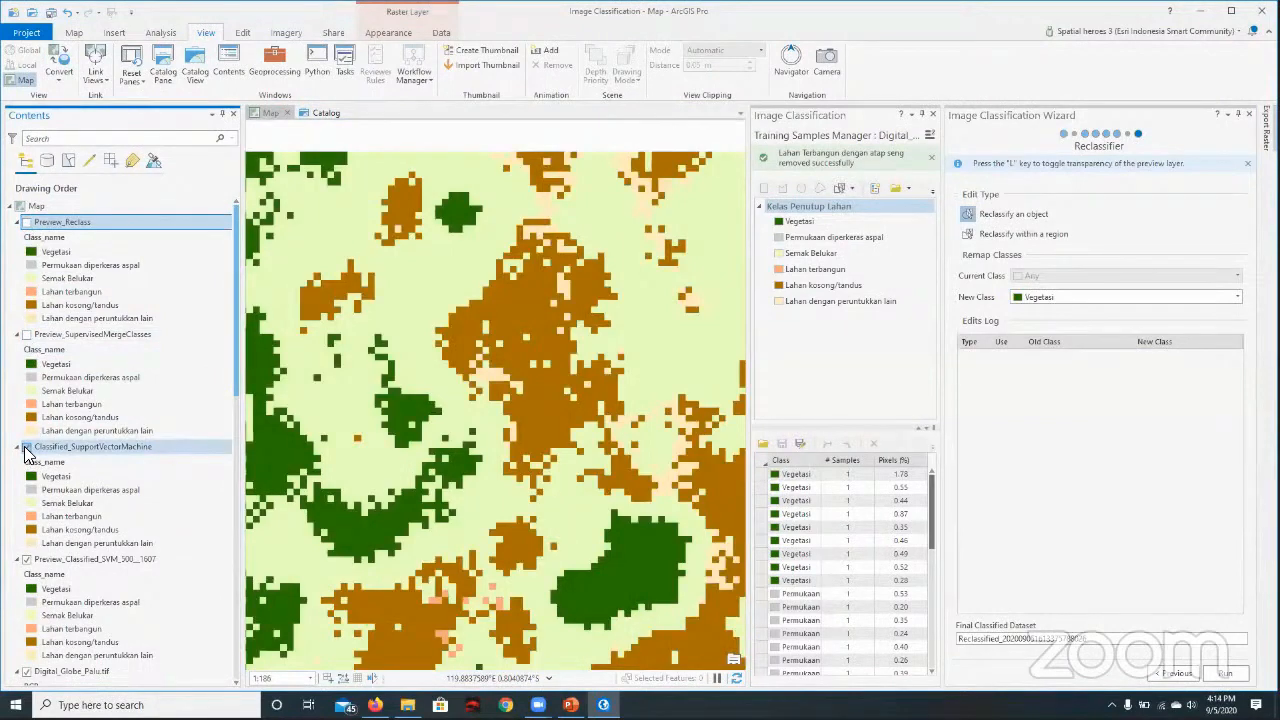
pyautogui.click(27, 559)
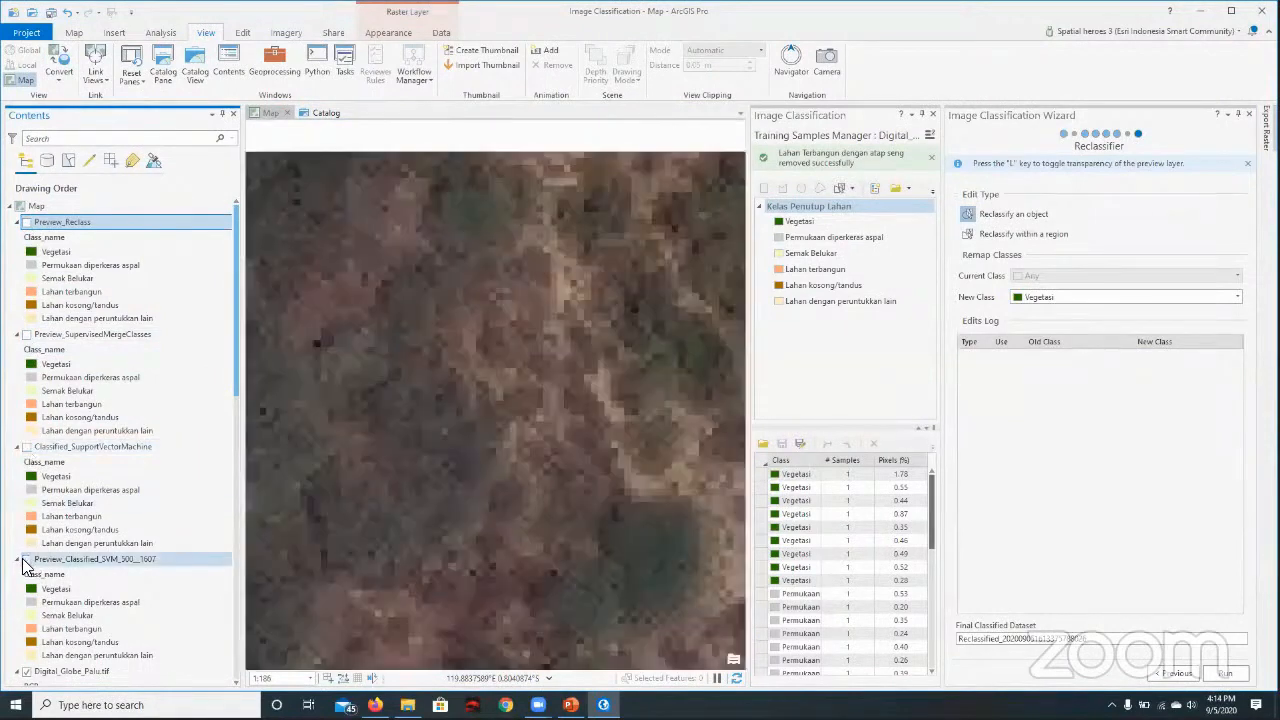
# - Switch the visibility of Preview_Classified_SVM_500__1607 on and off repeatedly to compare its classes with the satellite image
pyautogui.click(27, 559)
pyautogui.click(27, 559)
pyautogui.click(27, 559)
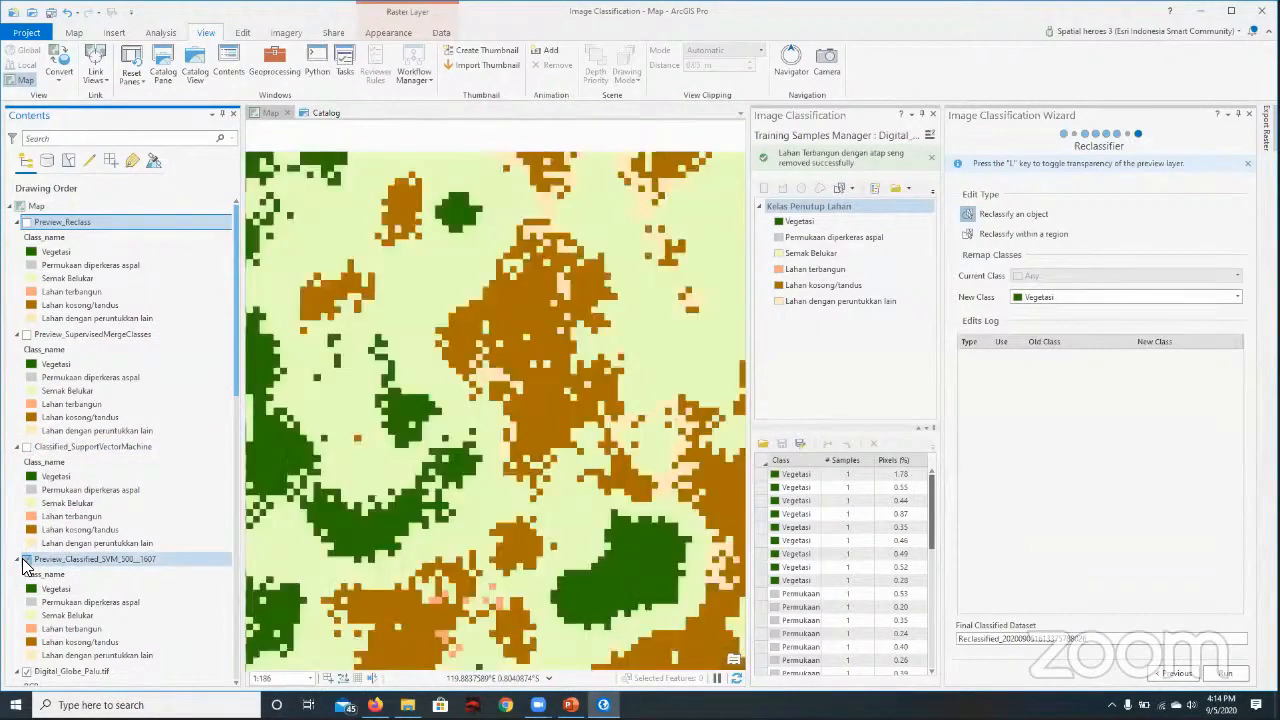
pyautogui.click(27, 559)
pyautogui.click(27, 559)
pyautogui.click(26, 559)
pyautogui.click(27, 560)
# - Show the Classified_SupportVectorMachine and Preview_SupervisedMergeClasses layers again and select the Preview_Reclass layer
pyautogui.click(27, 447)
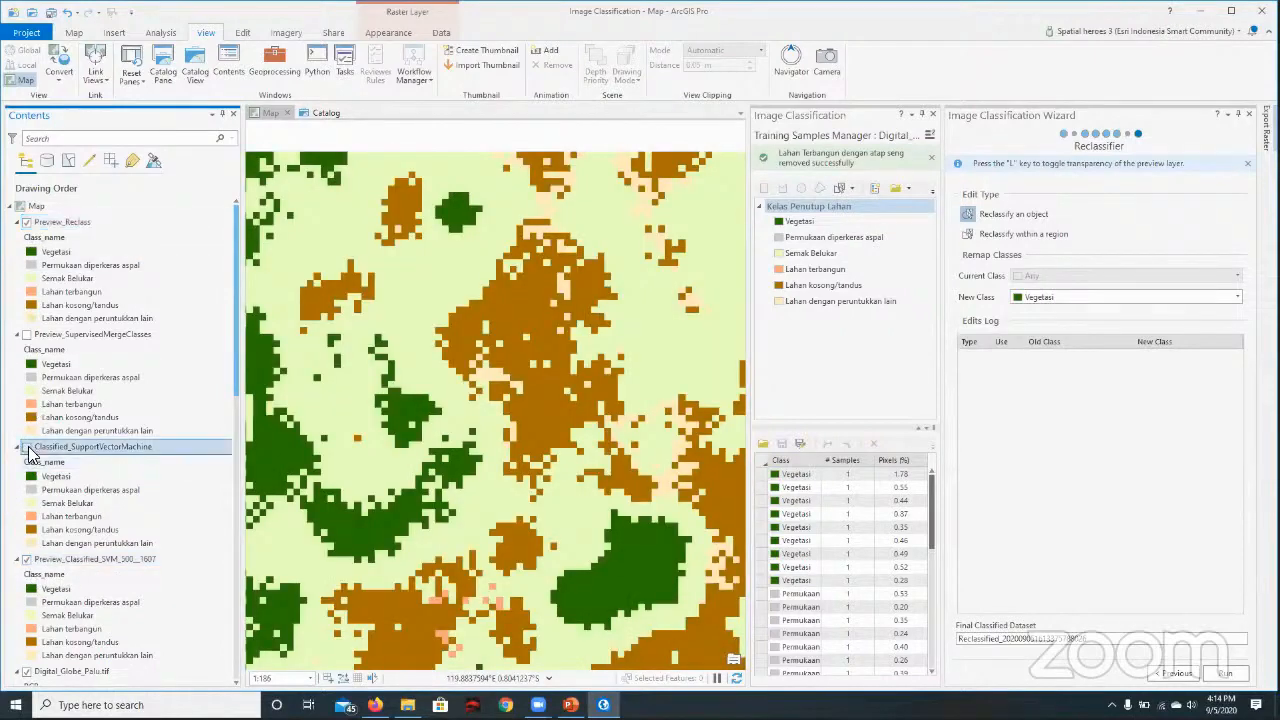
pyautogui.click(27, 334)
pyautogui.click(80, 228)
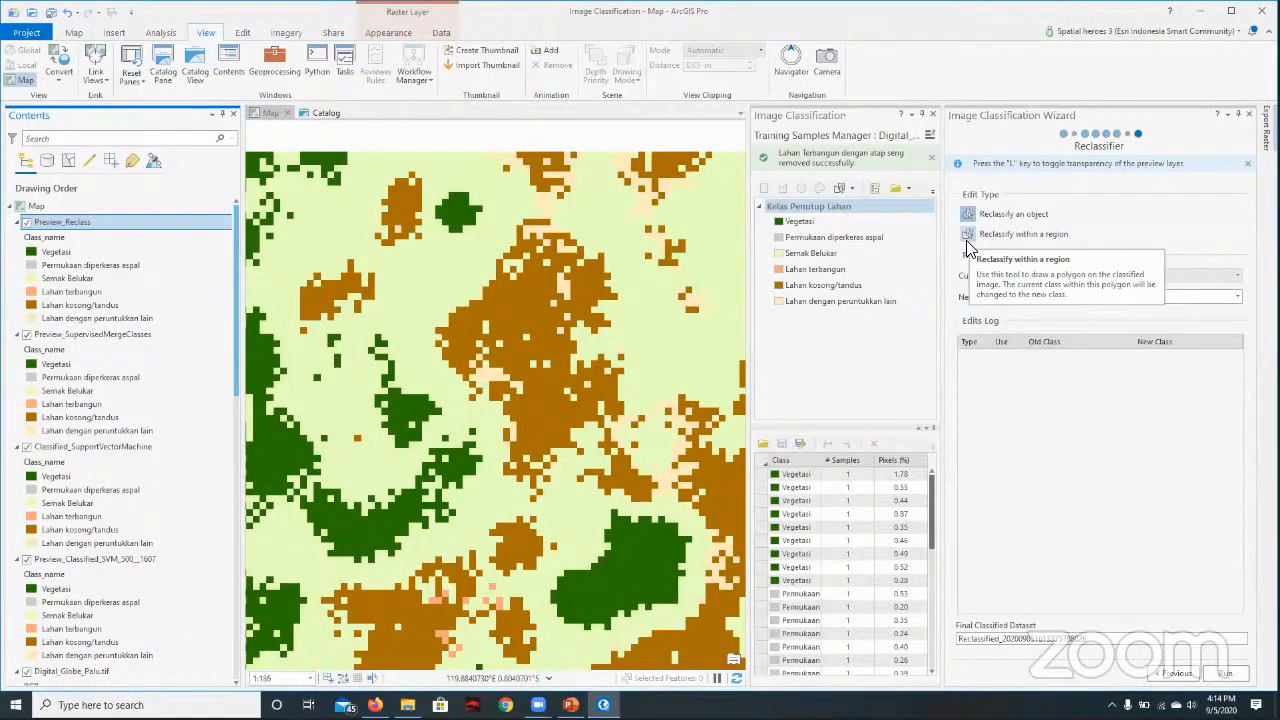
# - Reclassify within a region from Semak Belukar to Lahan kosong/tandus, drawing a small polygon inside the large brown patch
pyautogui.click(968, 245)
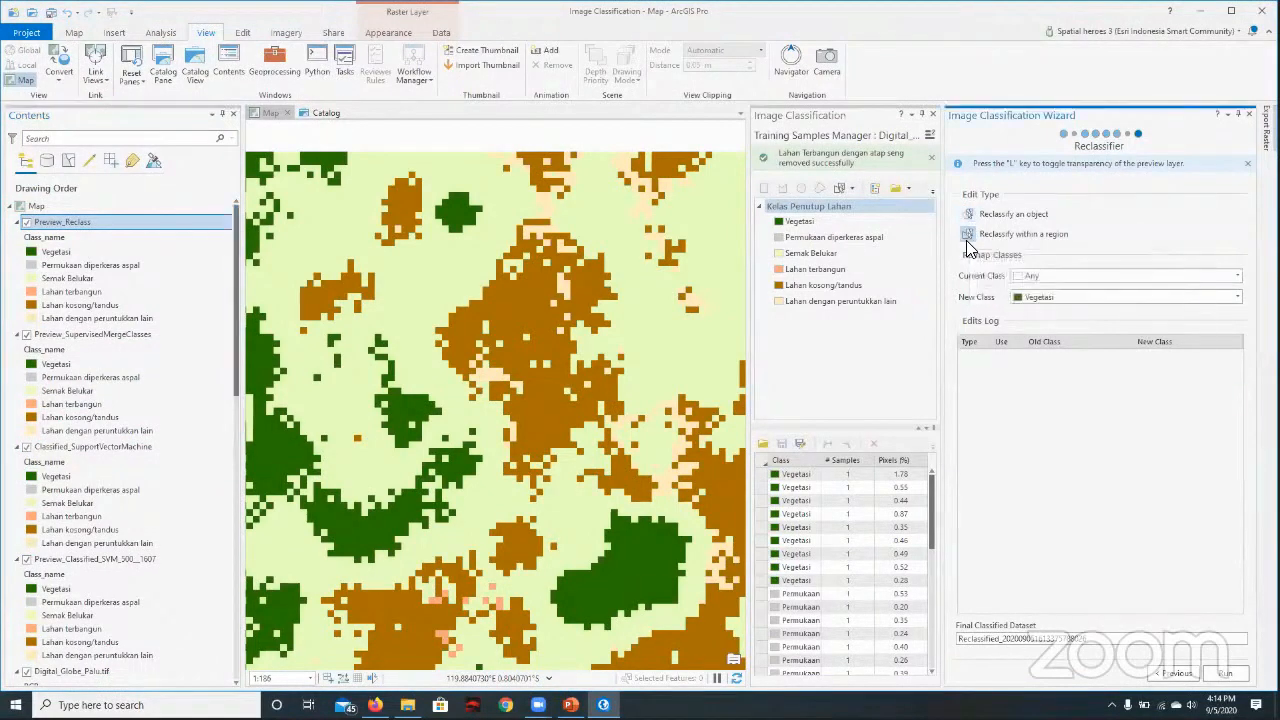
pyautogui.click(1152, 276)
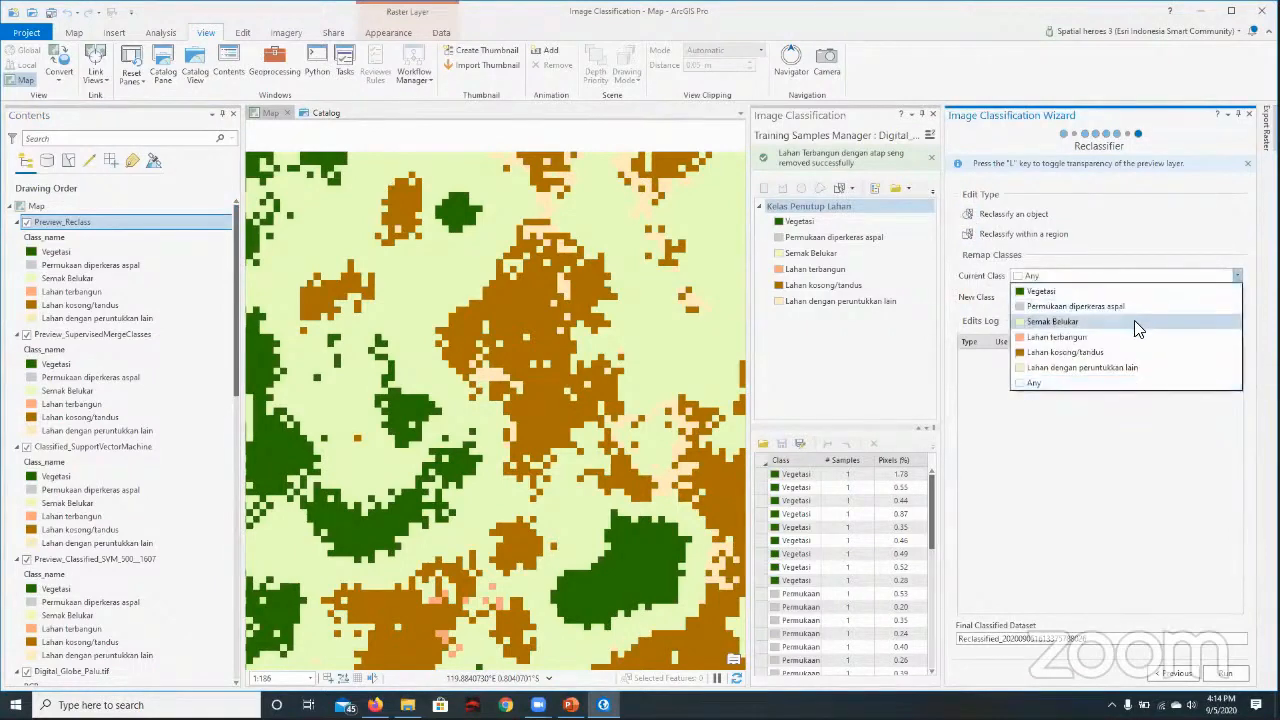
pyautogui.click(1134, 320)
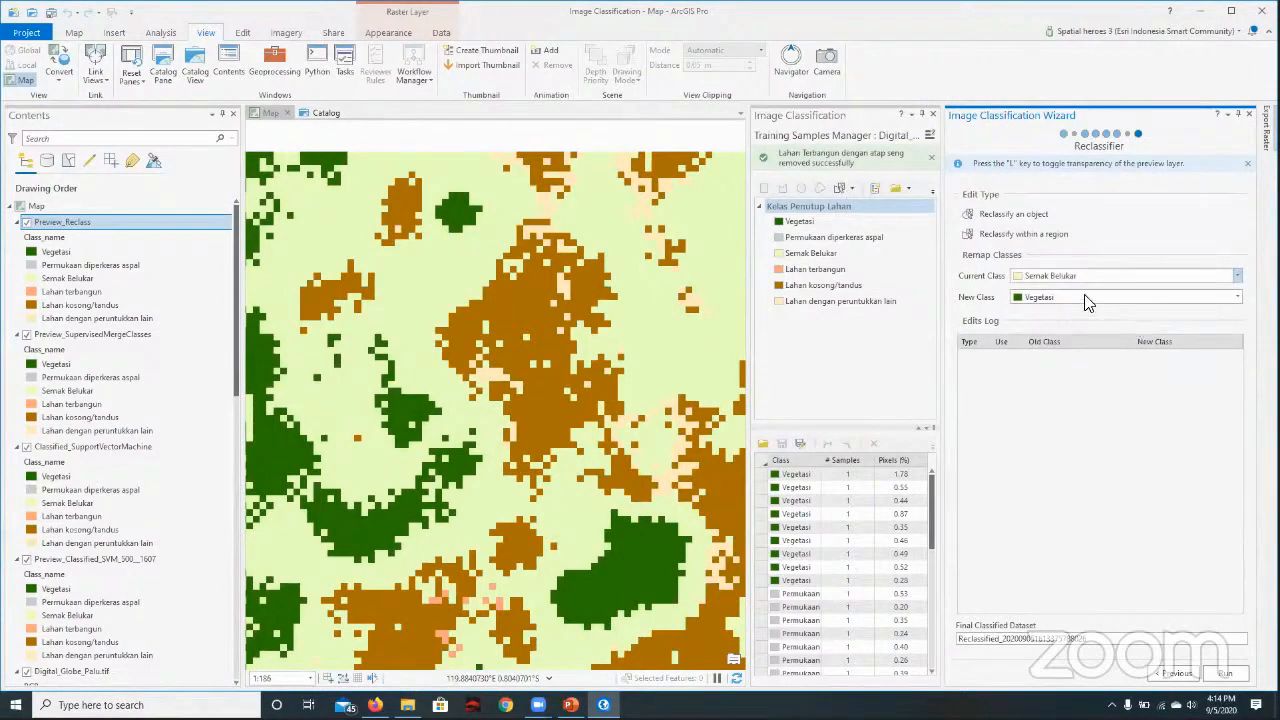
pyautogui.click(1088, 300)
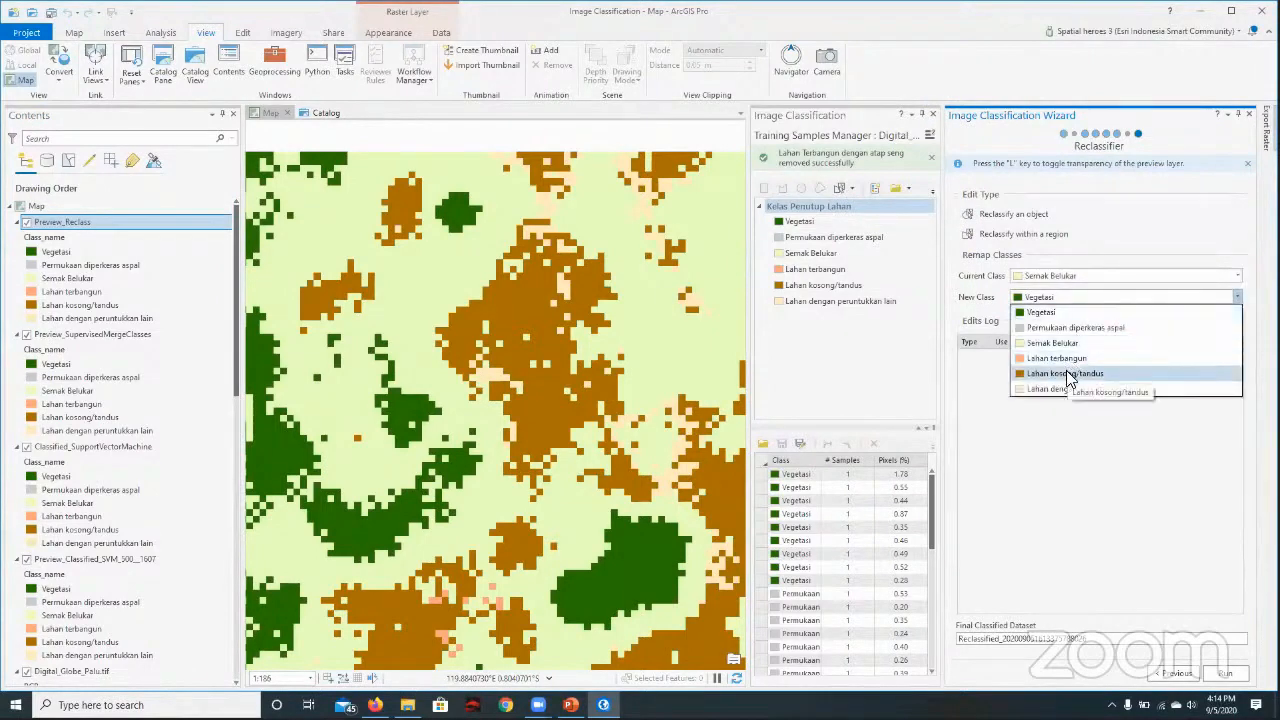
pyautogui.click(1068, 376)
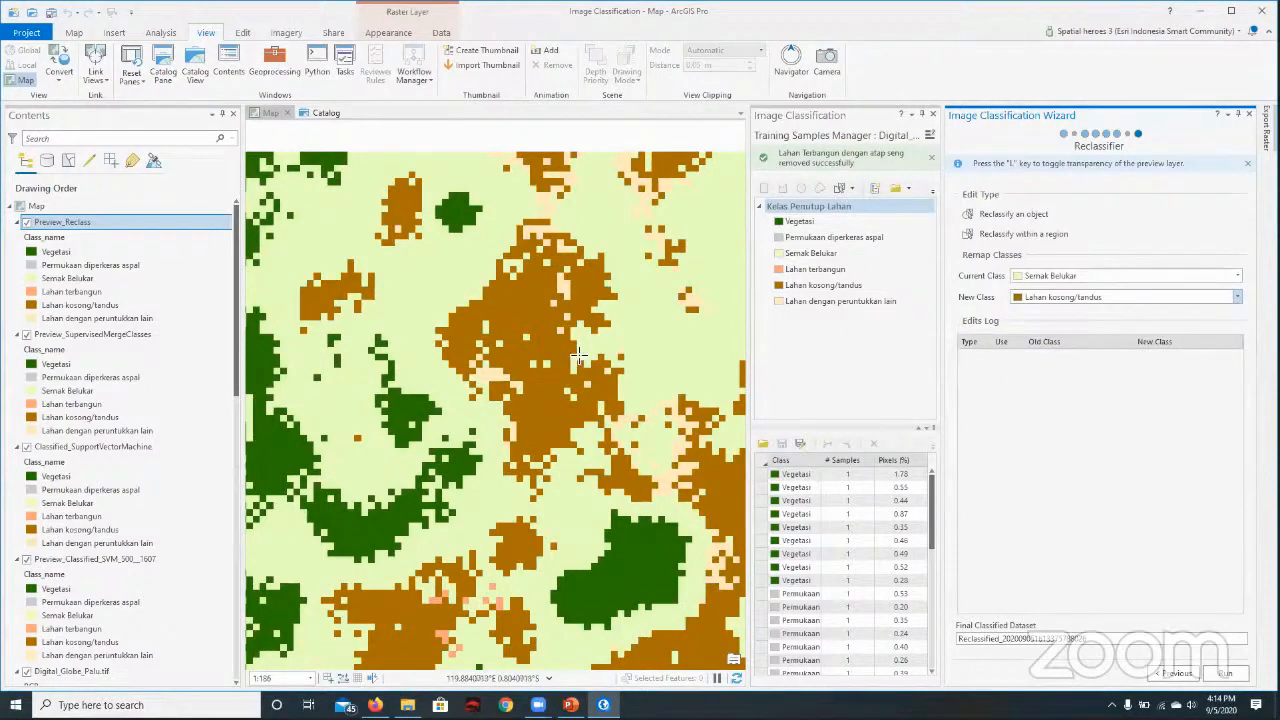
pyautogui.click(466, 312)
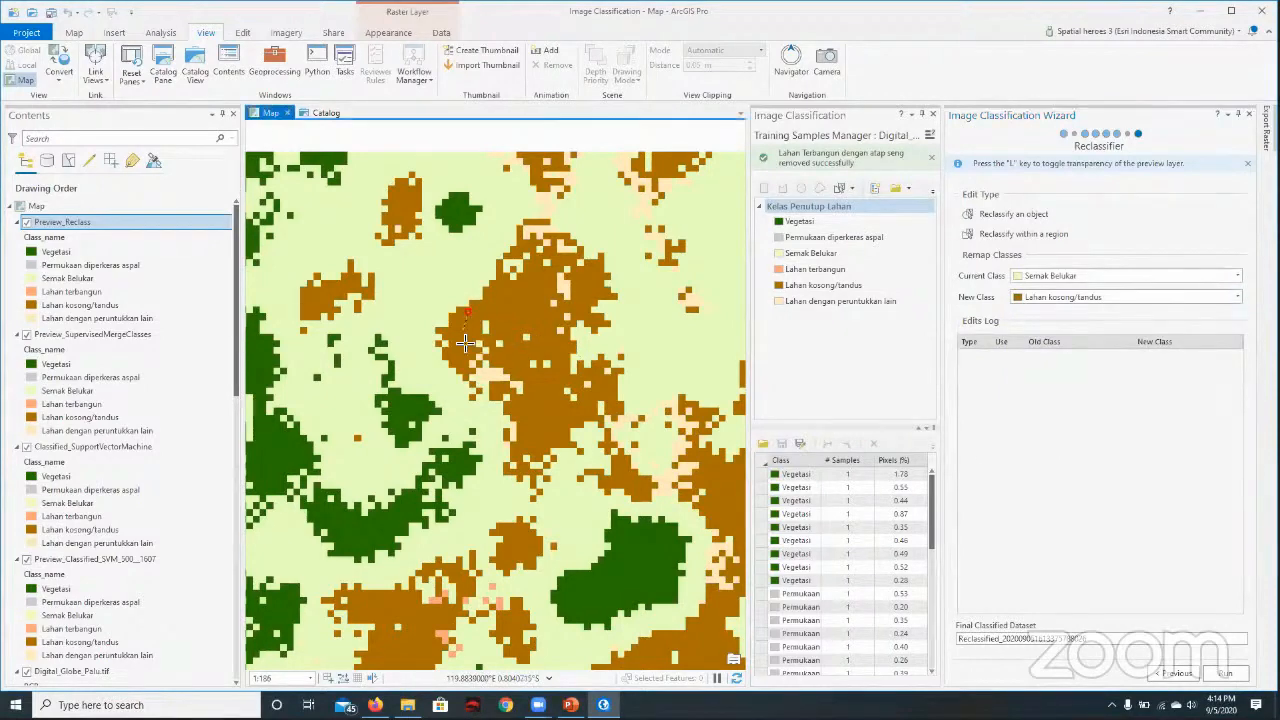
pyautogui.click(505, 361)
pyautogui.doubleClick(537, 333)
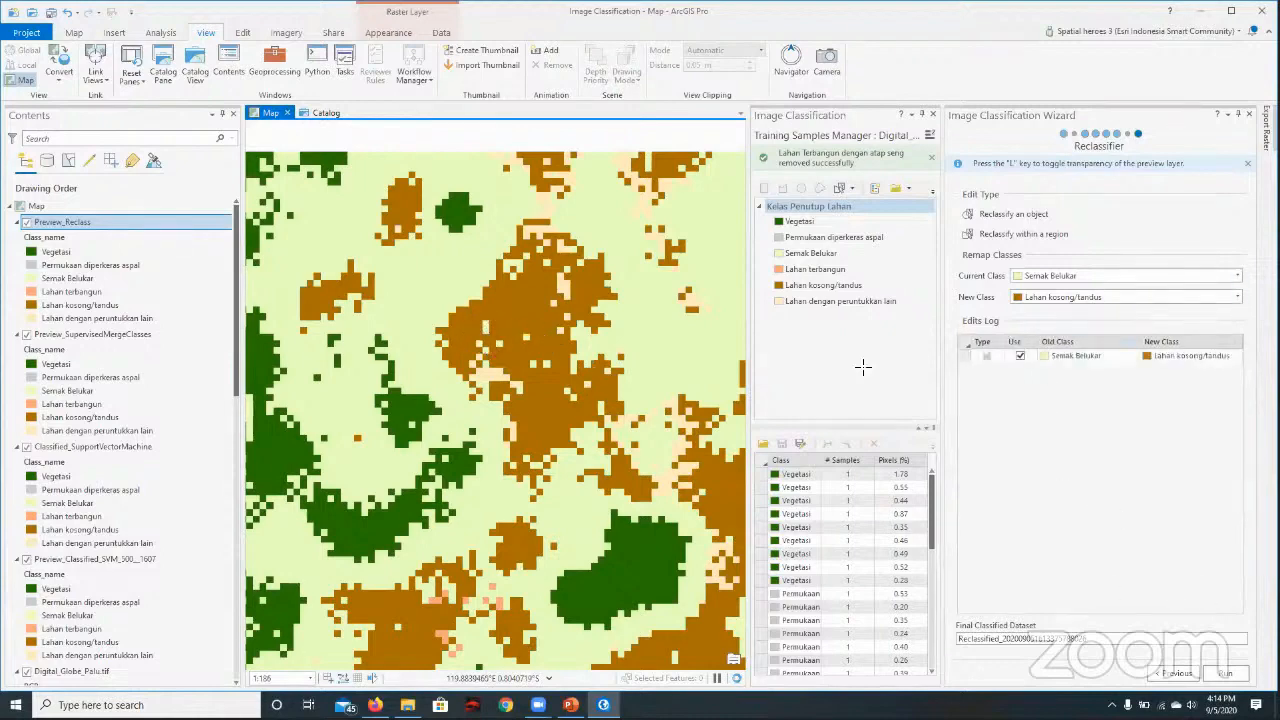
# - Hide the three preview layers and Classified_SupportVectorMachine to expose the satellite image around the small structure in the large open field
pyautogui.scroll(-5, 541, 416)
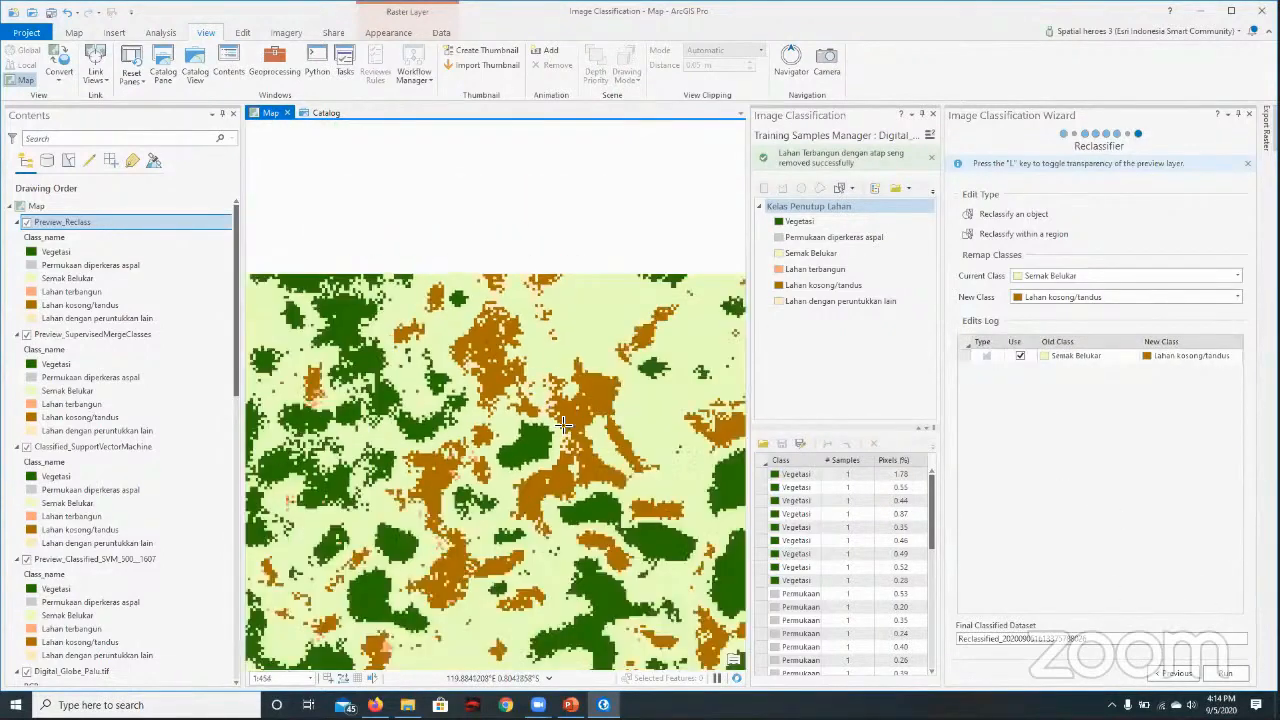
pyautogui.scroll(-3, 579, 485)
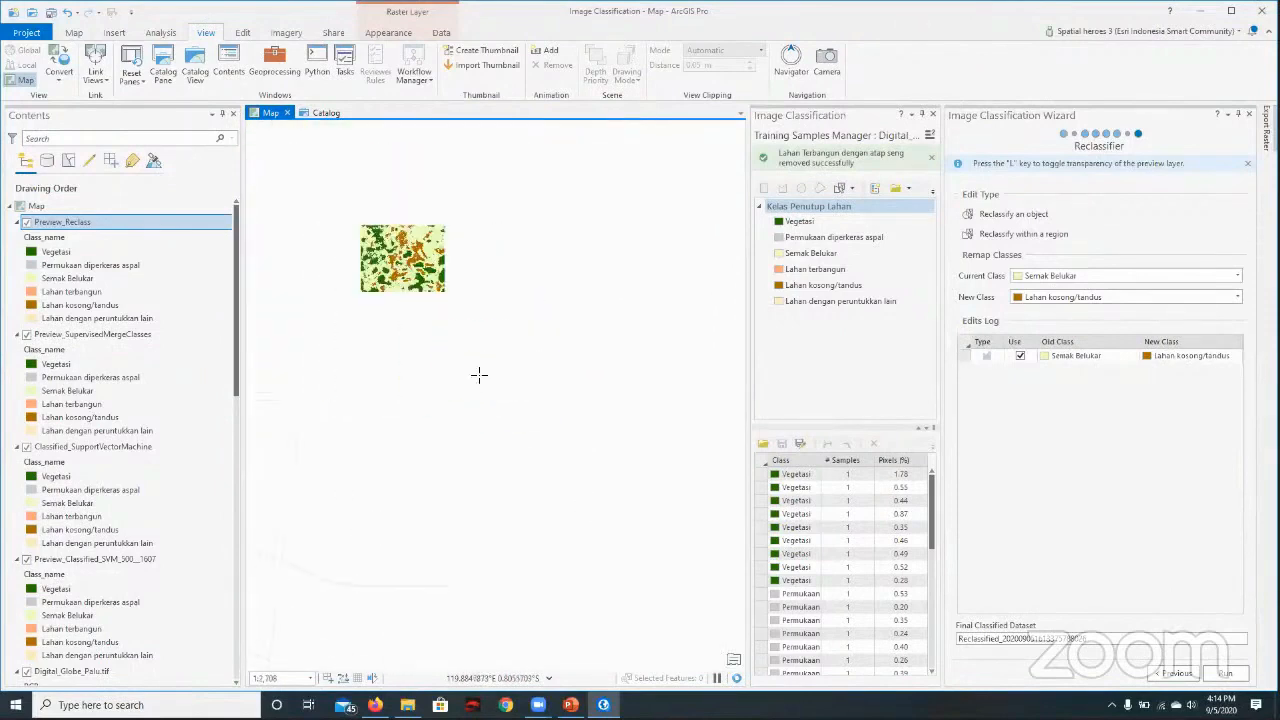
pyautogui.scroll(-2, 495, 392)
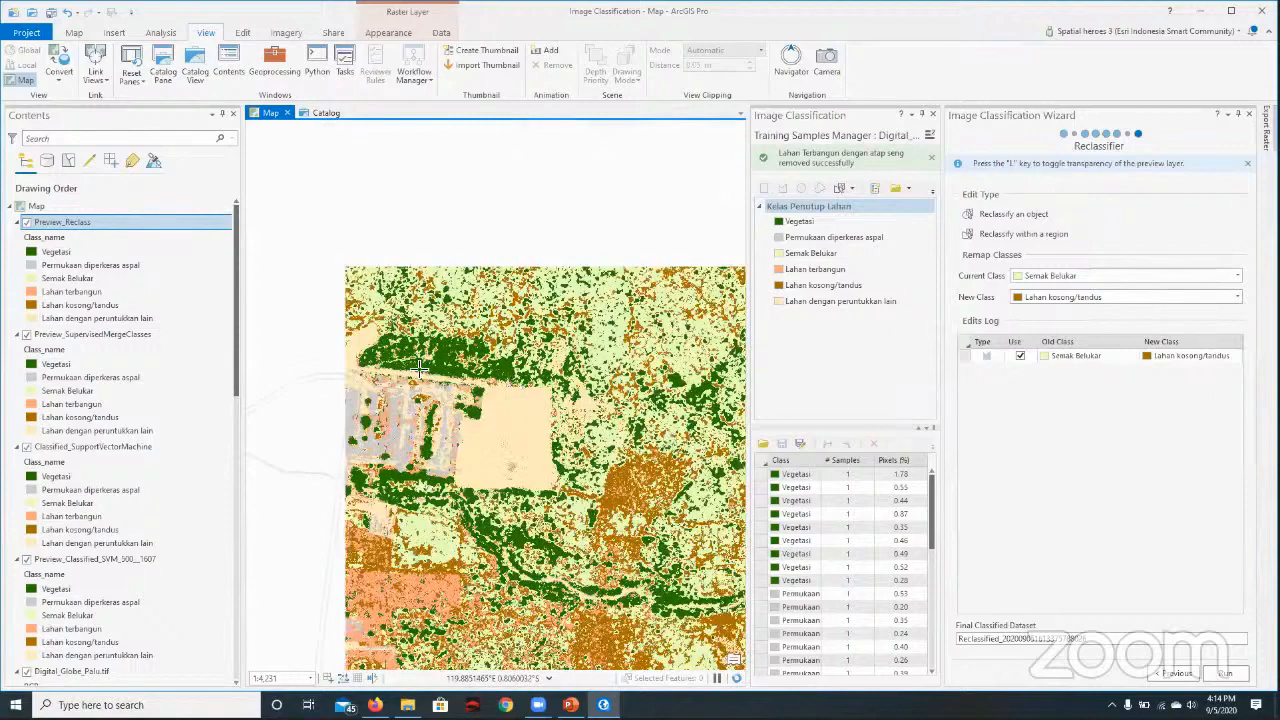
pyautogui.scroll(5, 418, 371)
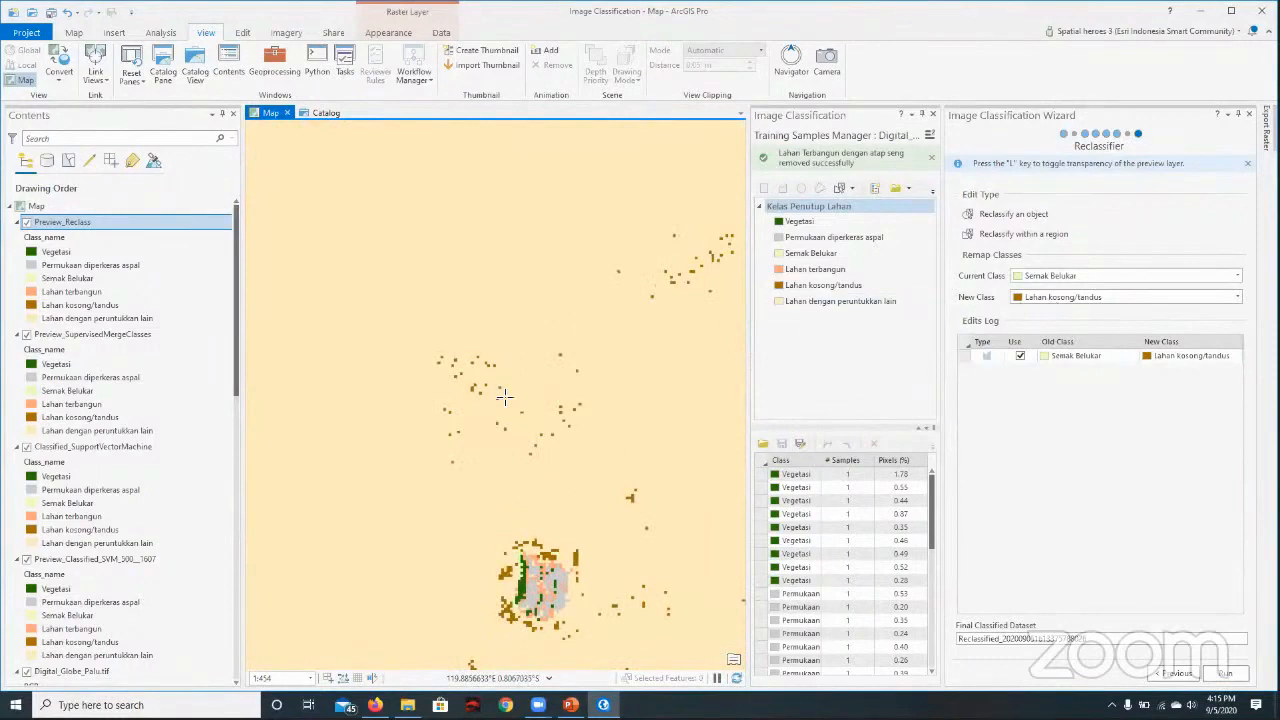
pyautogui.moveTo(553, 549); pyautogui.dragTo(509, 471)
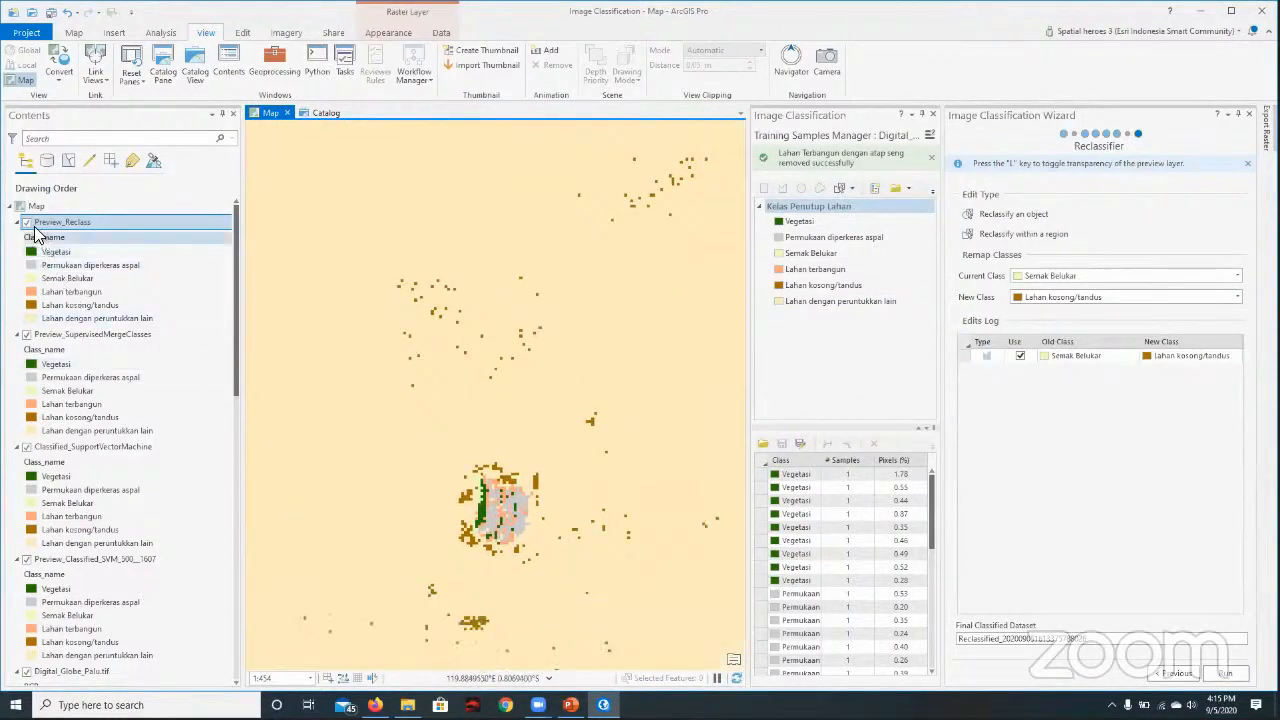
pyautogui.click(40, 289)
pyautogui.click(27, 334)
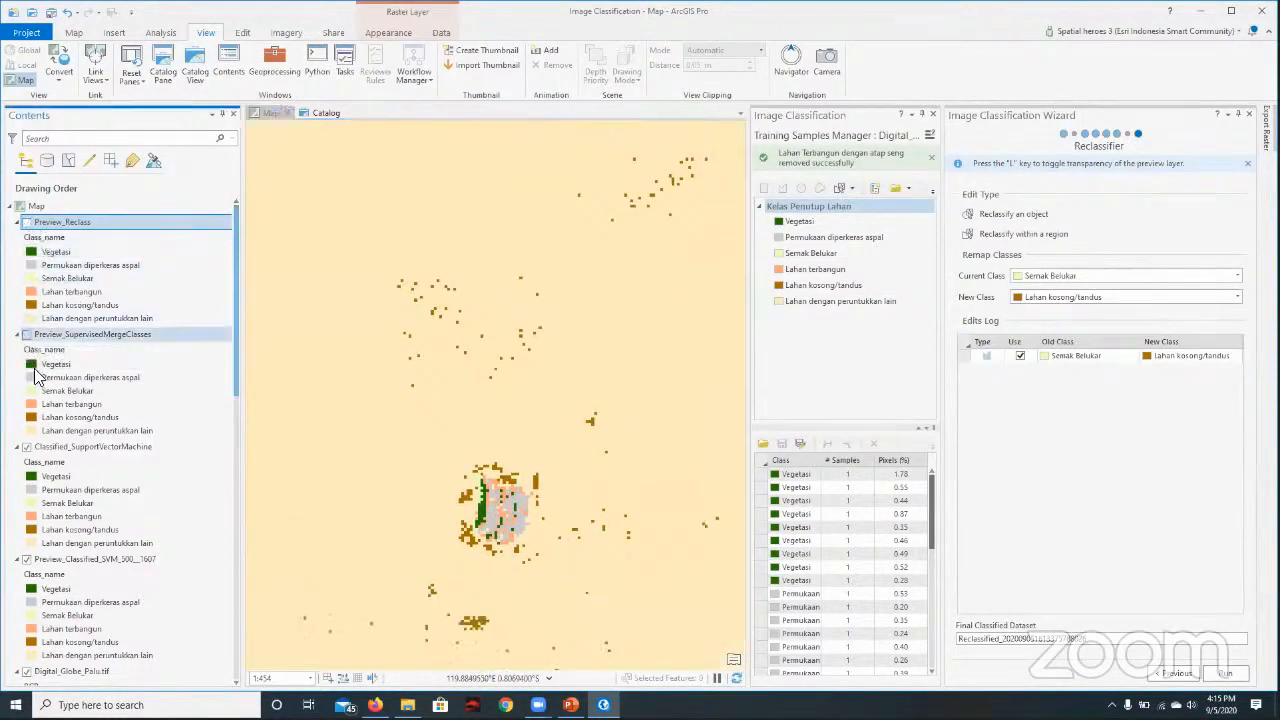
pyautogui.click(27, 447)
pyautogui.click(27, 559)
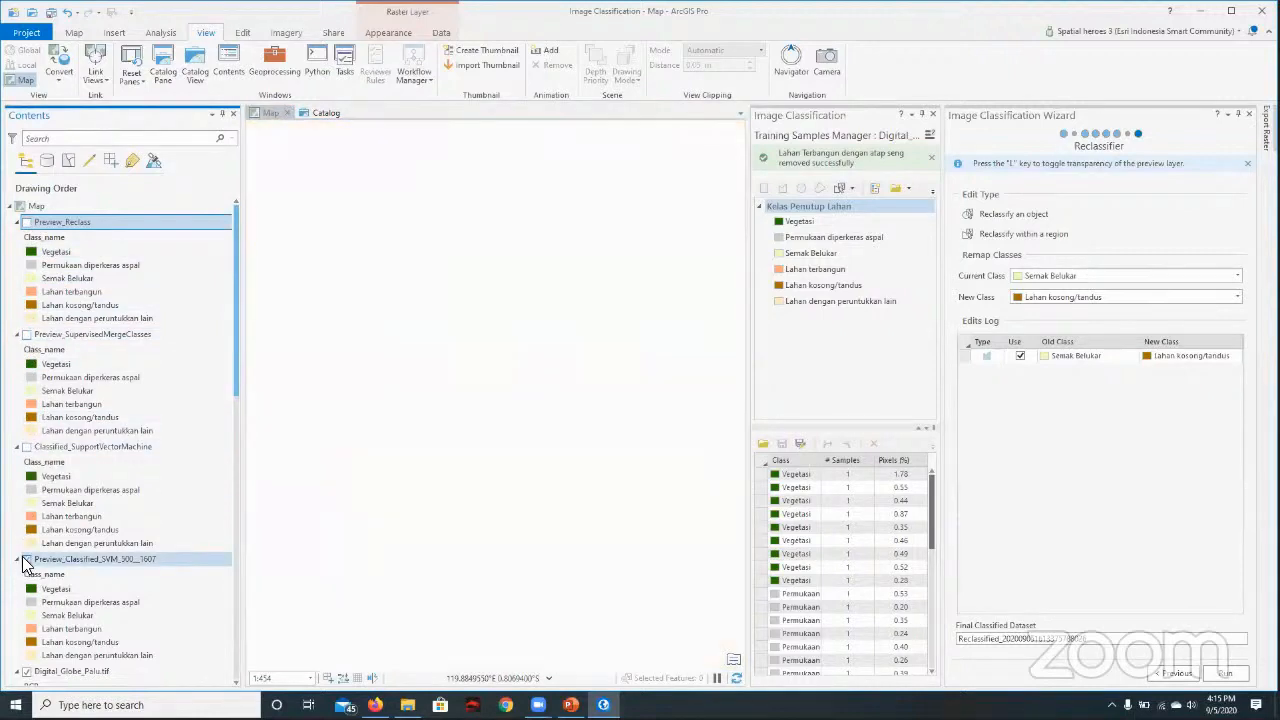
pyautogui.click(27, 559)
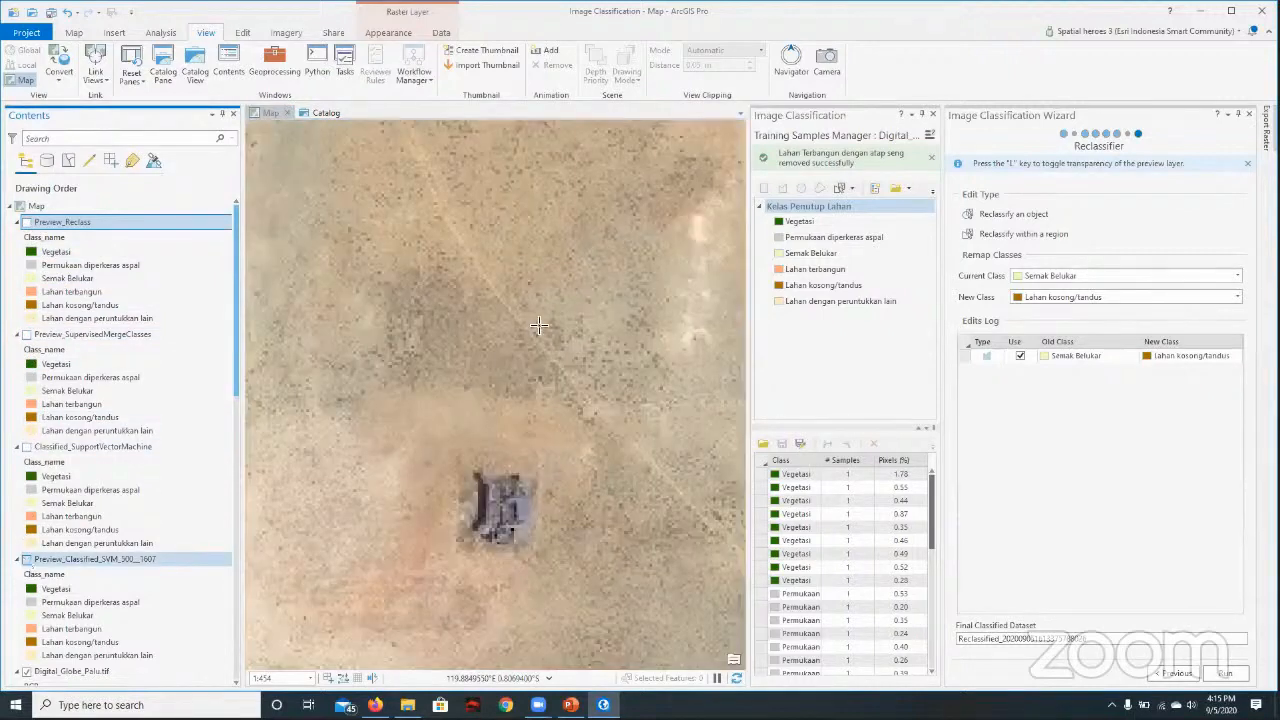
# - Show Preview_Classified_SVM_500__1607 and reclassify a four-sided region just north of the small structure from Lahan kosong/tandus to Lahan dengan peruntukkan lain
pyautogui.click(534, 306)
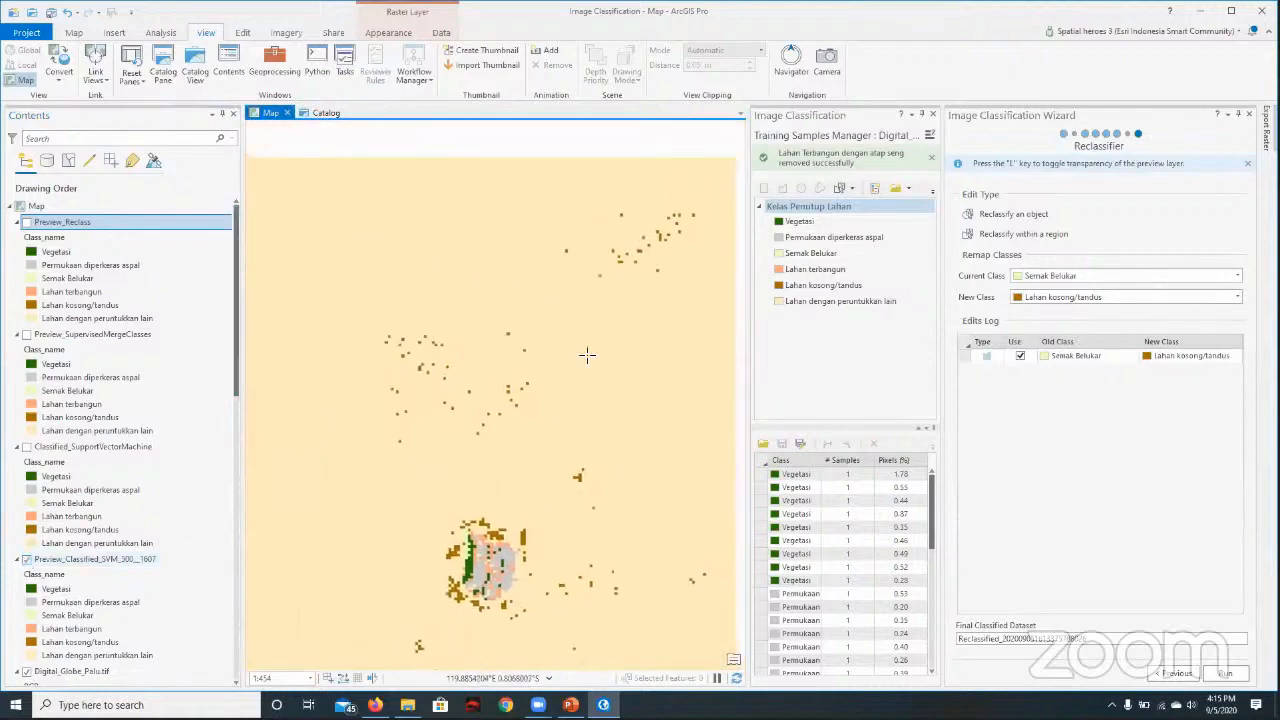
pyautogui.click(1155, 276)
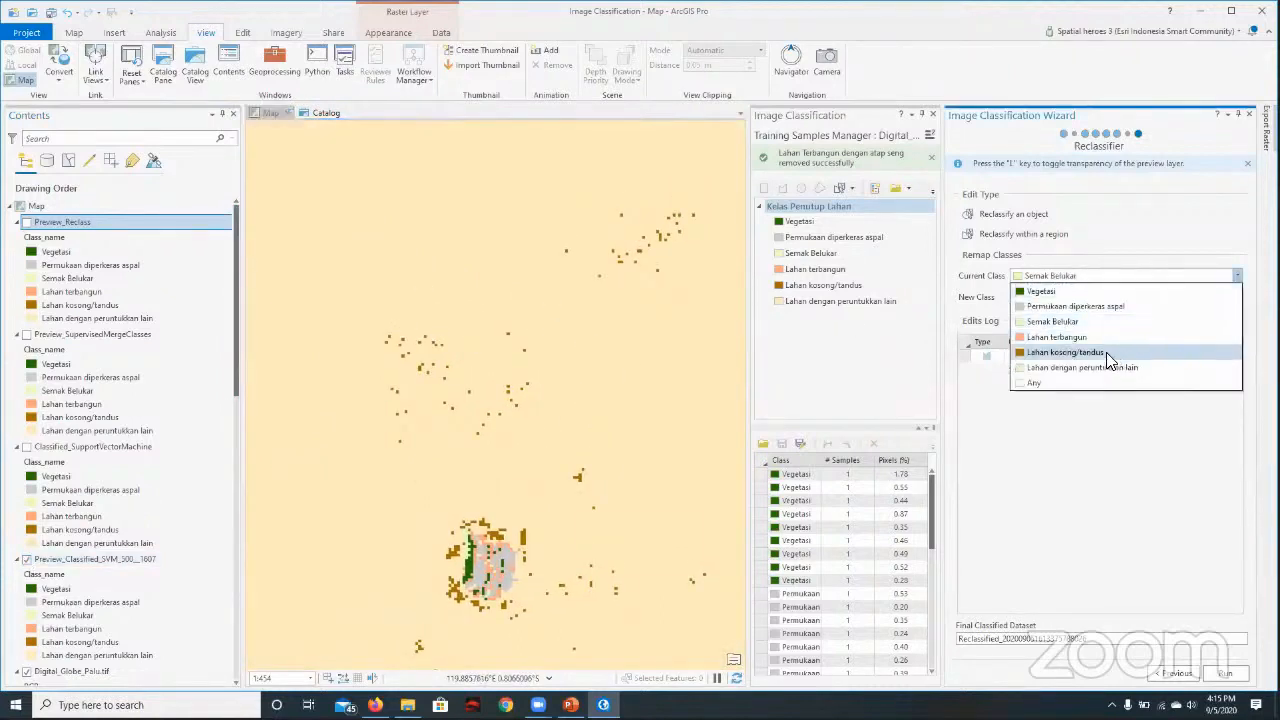
pyautogui.click(1112, 350)
pyautogui.click(1137, 298)
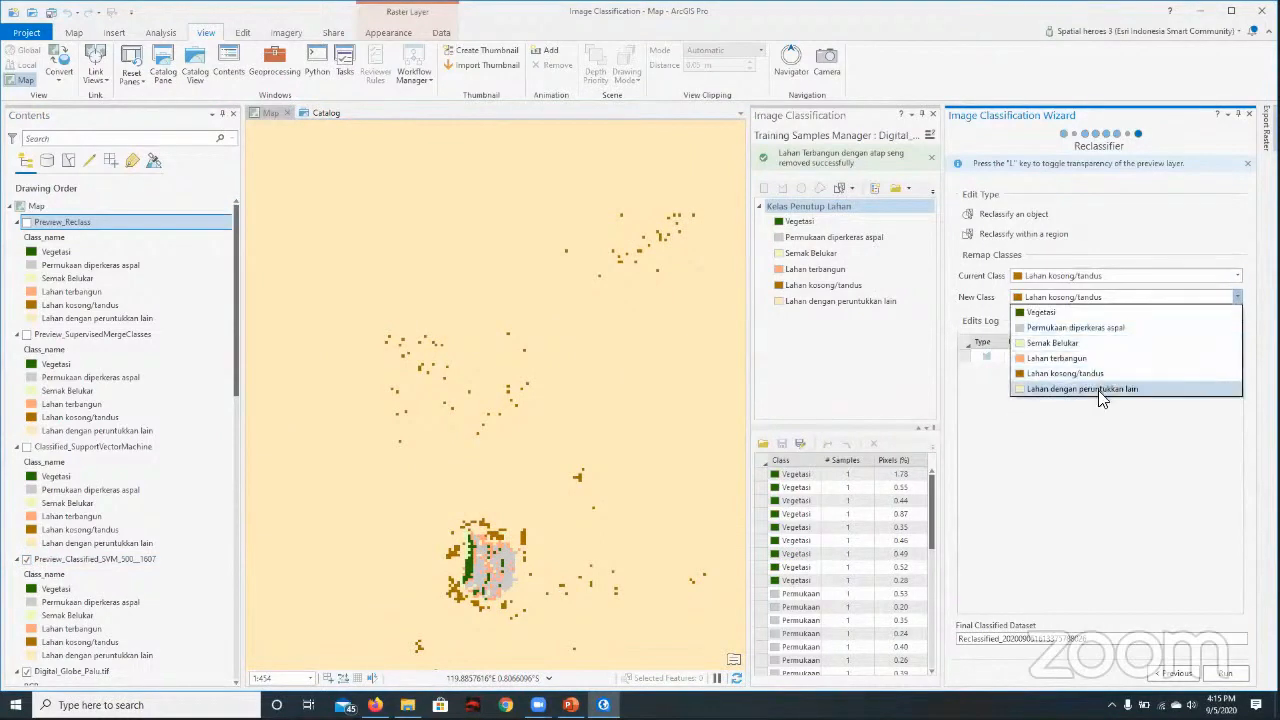
pyautogui.click(1101, 392)
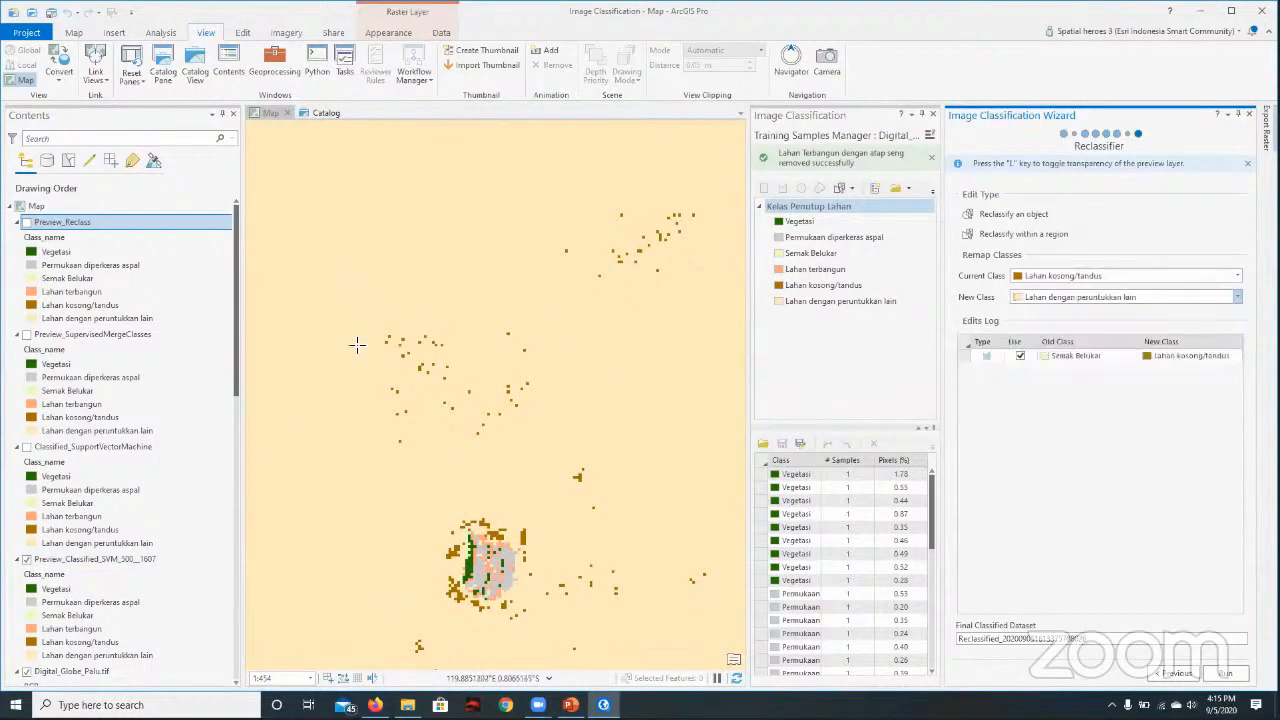
pyautogui.click(343, 275)
pyautogui.click(340, 466)
pyautogui.click(613, 495)
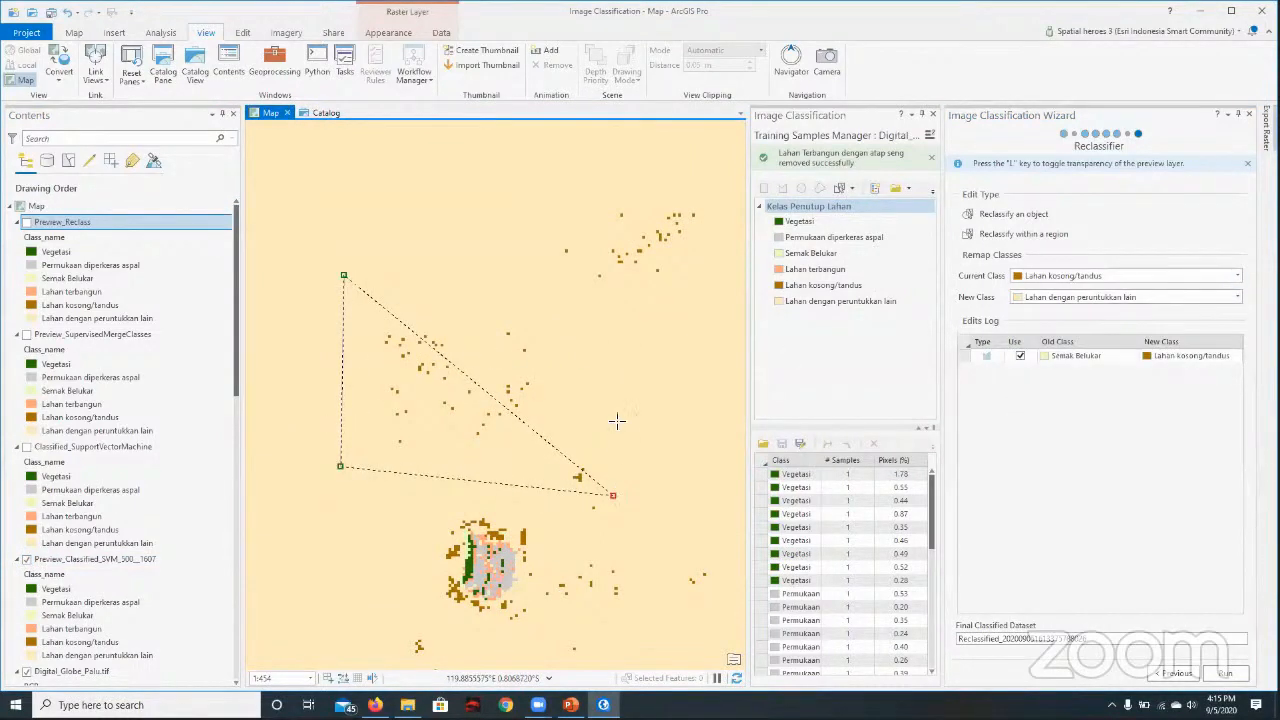
pyautogui.doubleClick(606, 264)
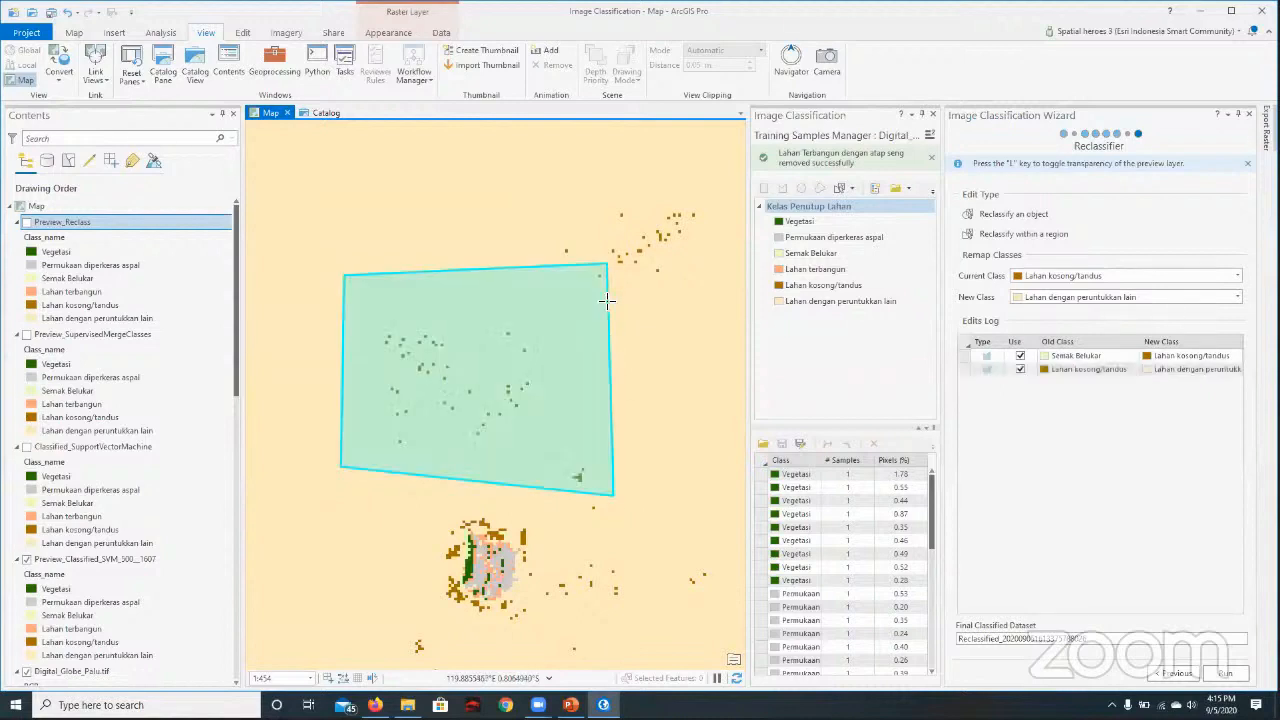
# - Check the scattered brown pixels around the drawn region and run the Reclassifier with both logged edits in use
pyautogui.scroll(-3, 675, 447)
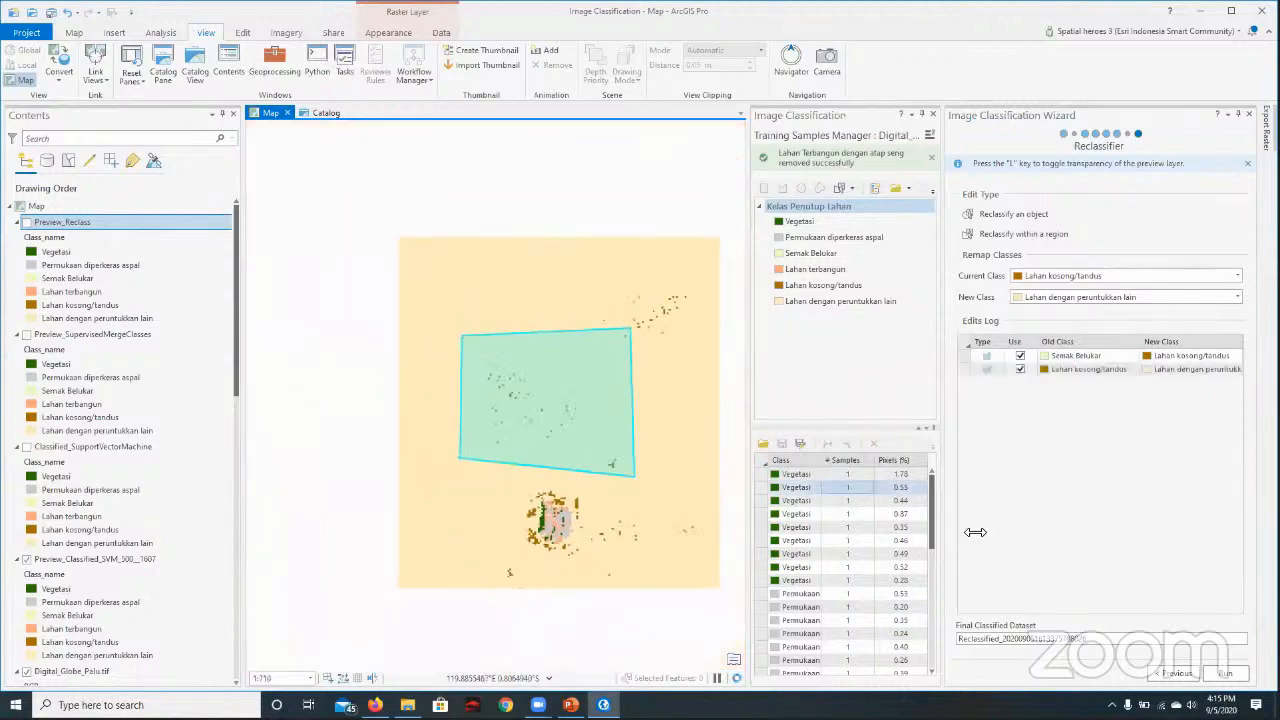
pyautogui.moveTo(686, 480); pyautogui.dragTo(566, 480)
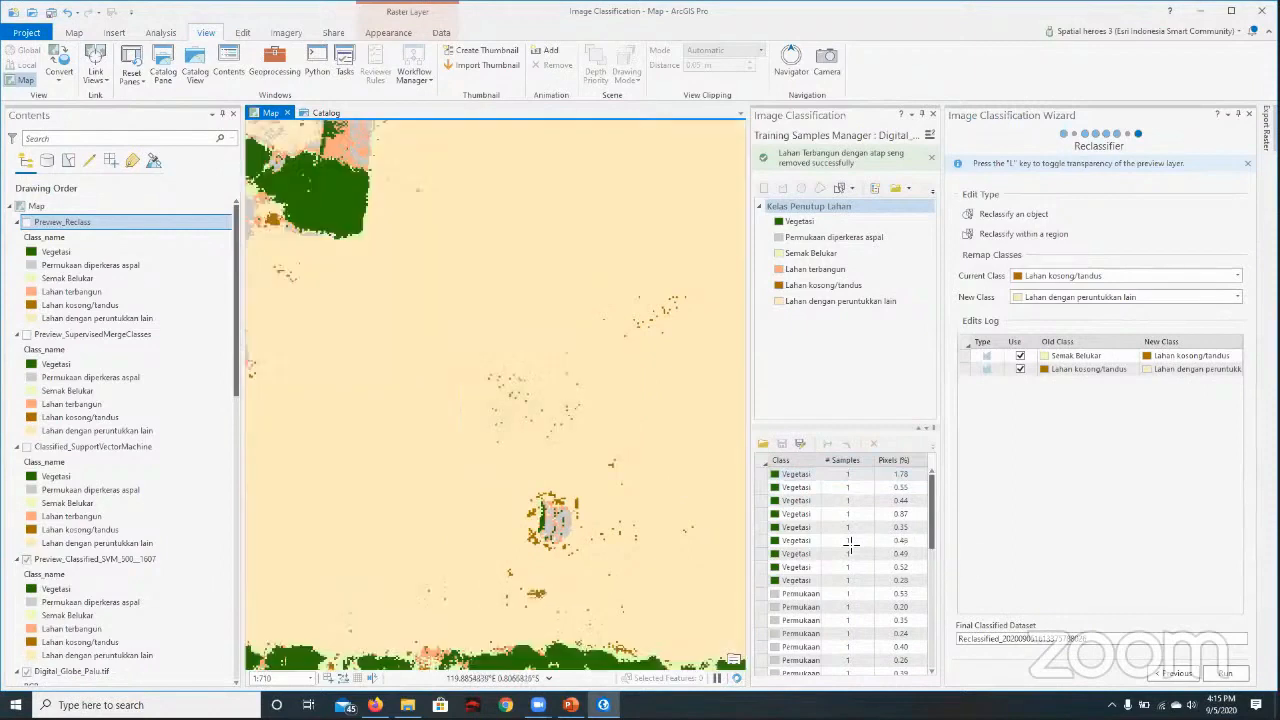
pyautogui.scroll(3, 585, 435)
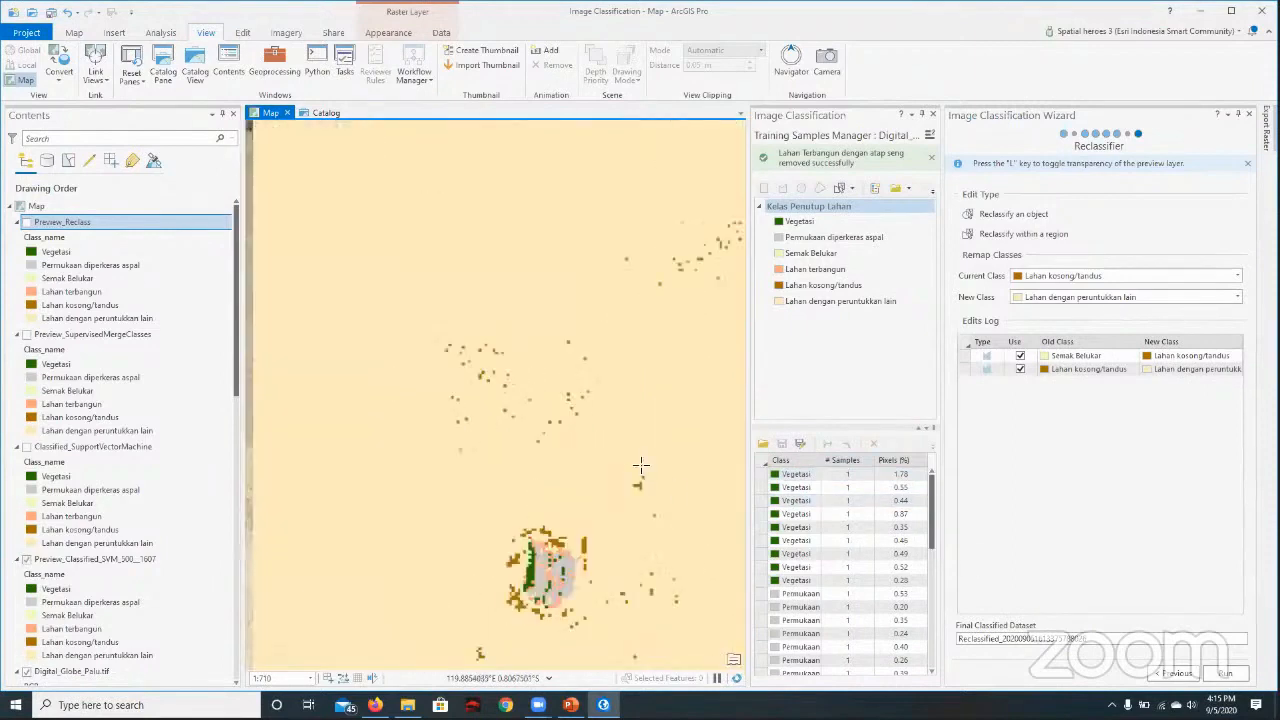
pyautogui.click(1225, 672)
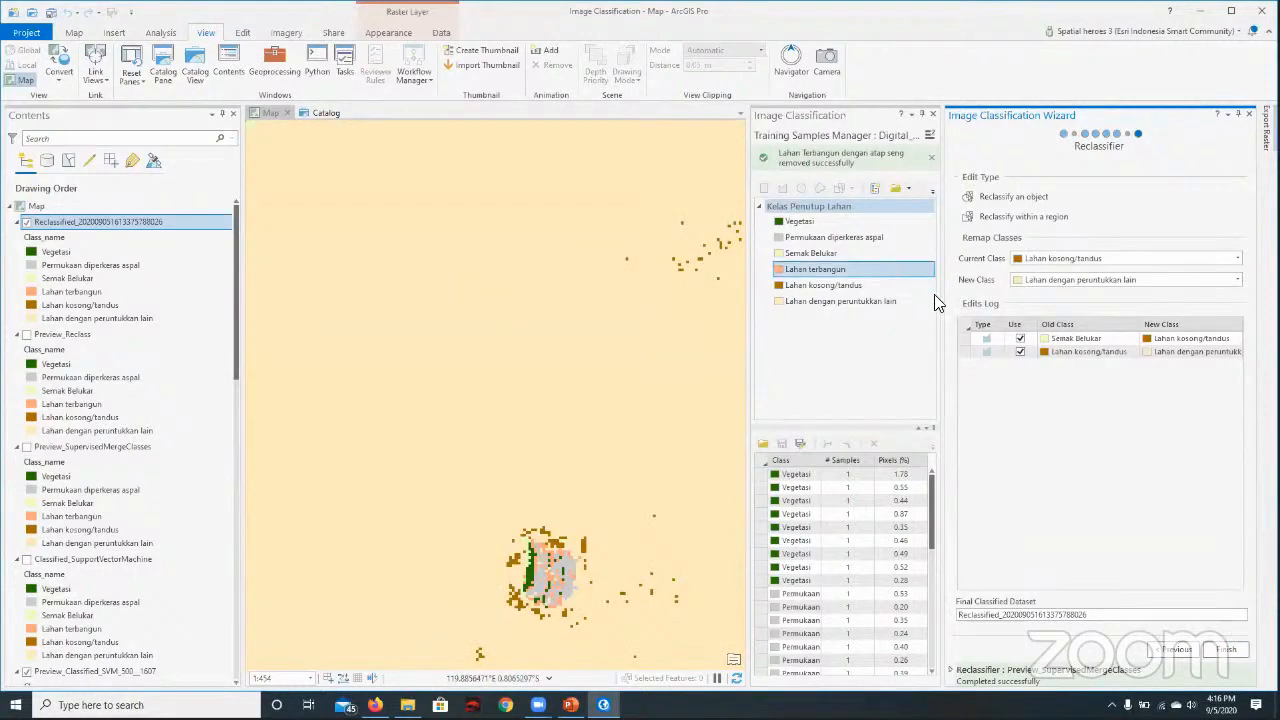
# - Examine the reclassified raster across the open field, comparing the edited region with the remaining Lahan kosong/tandus pixels outside it
pyautogui.moveTo(673, 336); pyautogui.dragTo(628, 371)
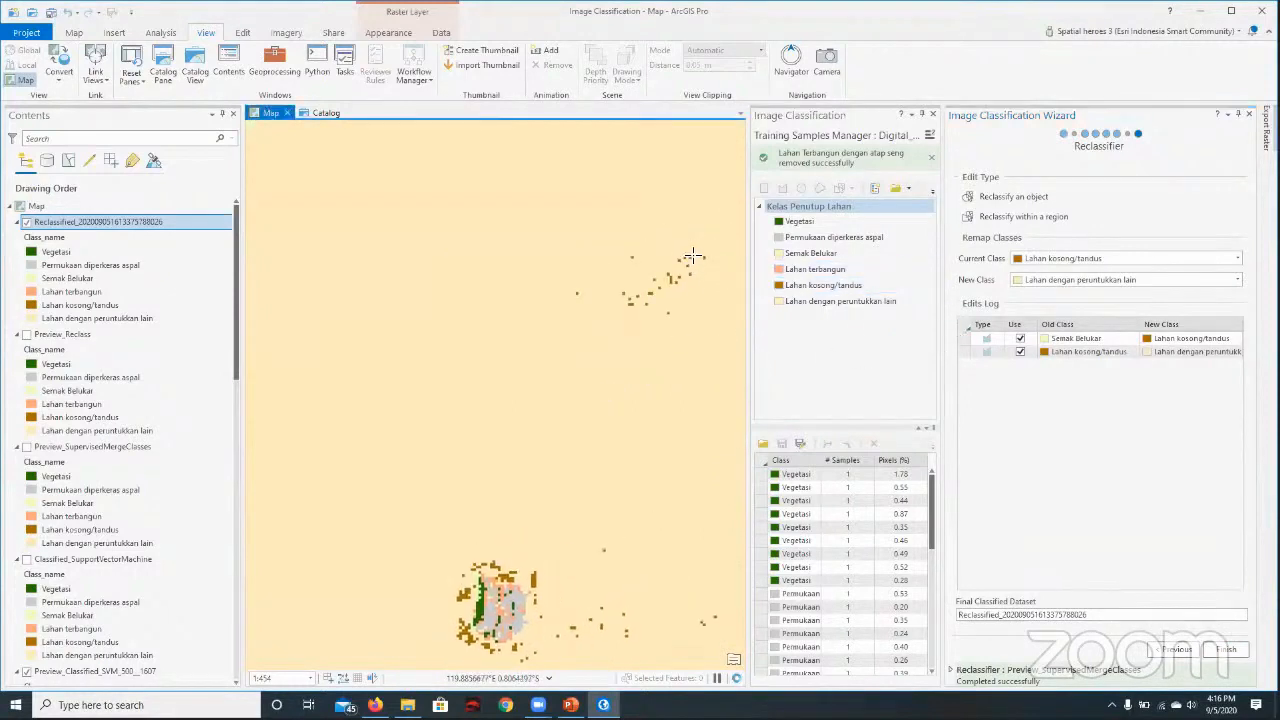
pyautogui.scroll(3, 688, 262)
pyautogui.moveTo(696, 273); pyautogui.dragTo(652, 292)
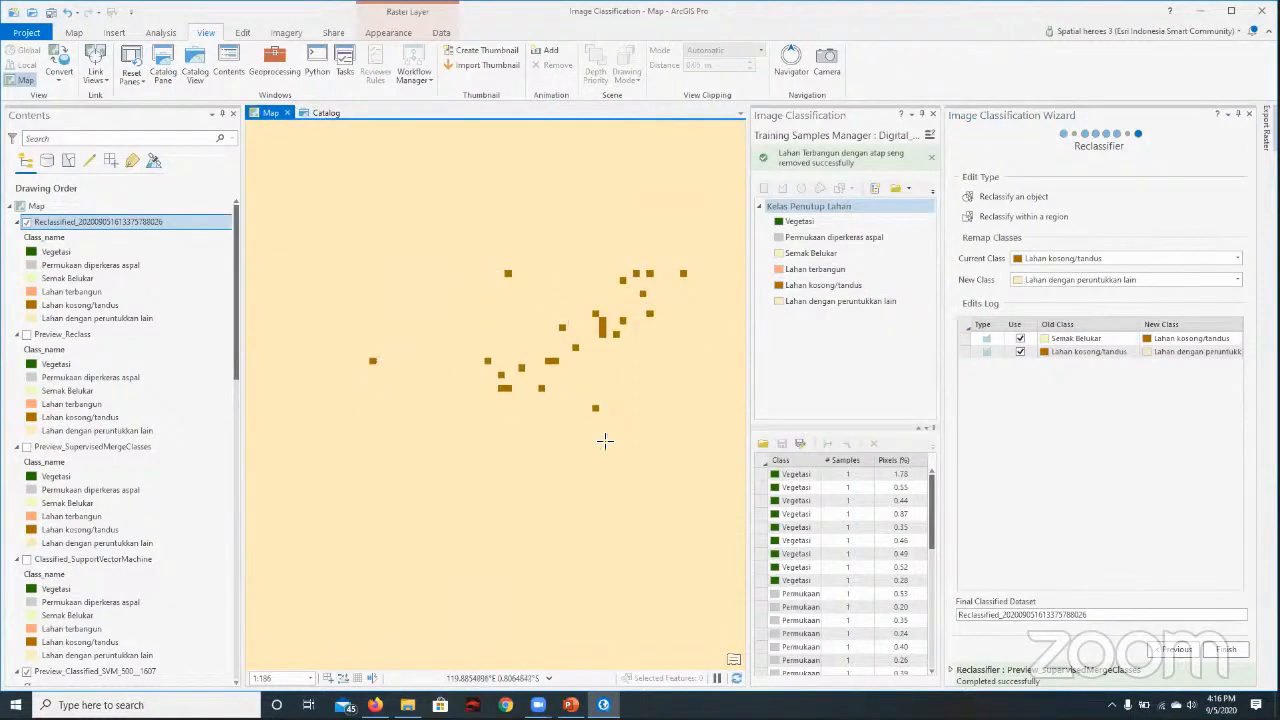
pyautogui.scroll(-3, 573, 431)
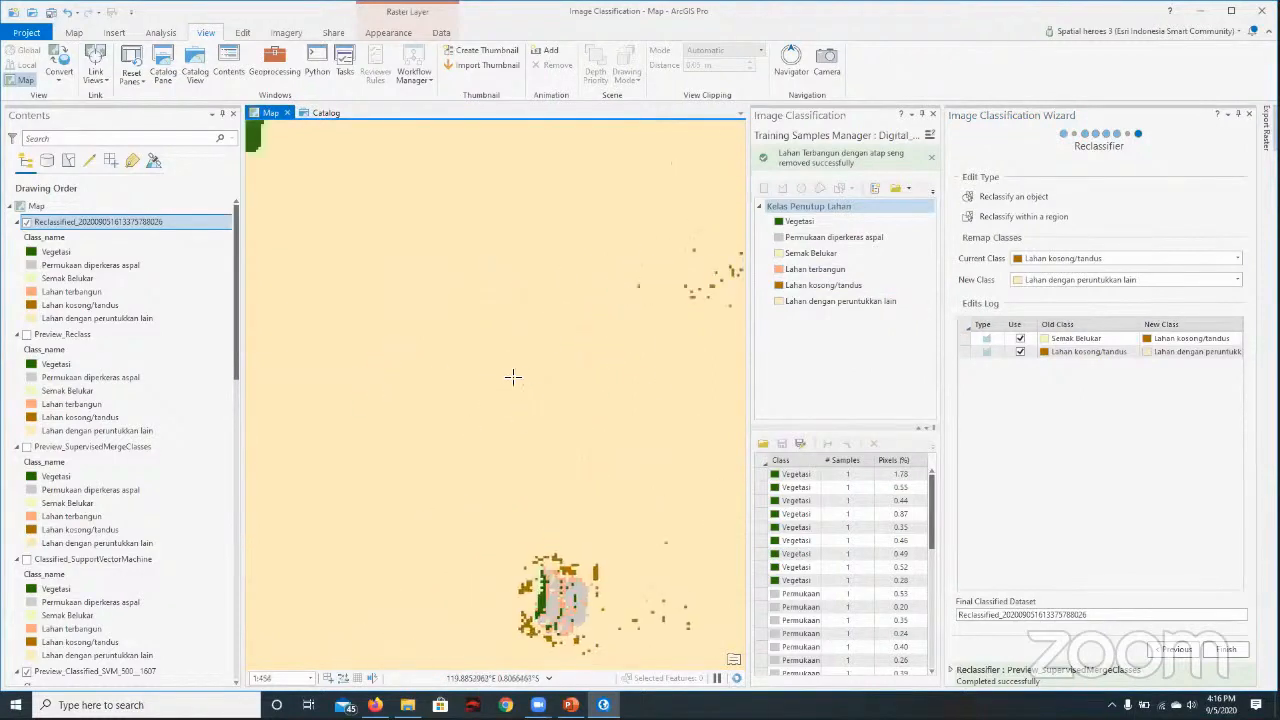
pyautogui.scroll(1, 543, 407)
pyautogui.moveTo(516, 488); pyautogui.dragTo(508, 492)
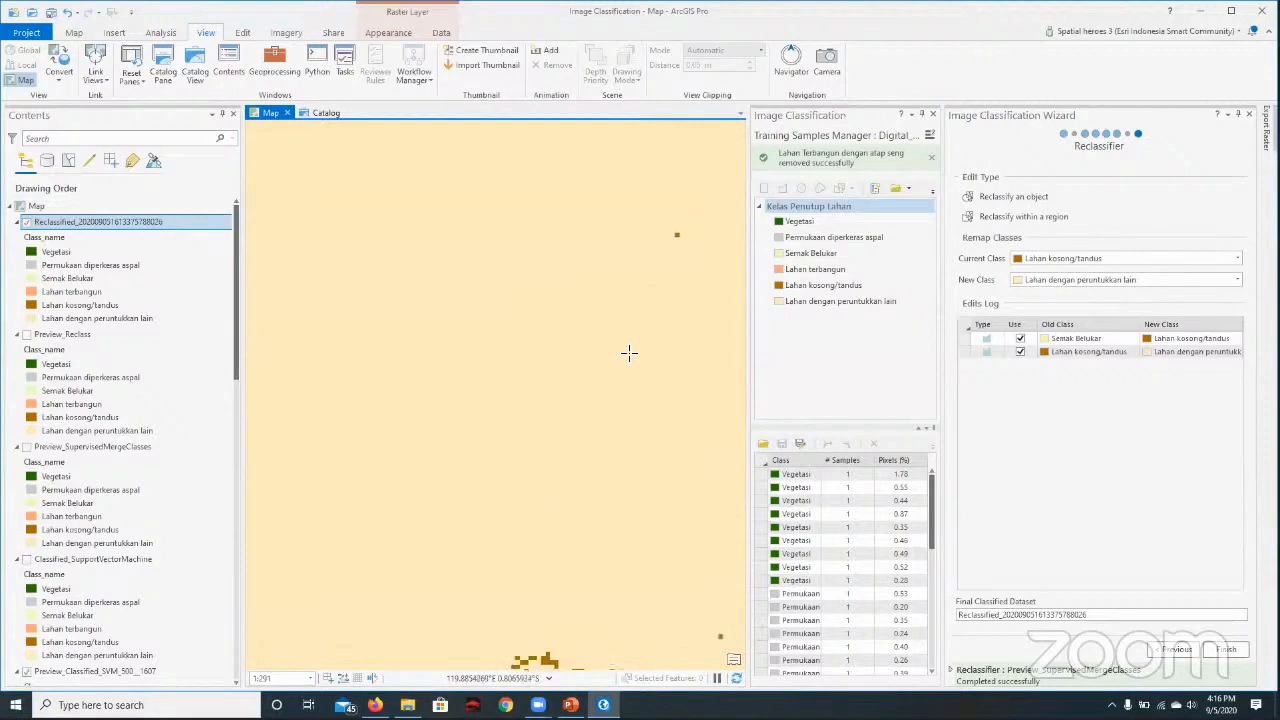
pyautogui.moveTo(628, 354); pyautogui.dragTo(498, 431)
pyautogui.moveTo(578, 415); pyautogui.dragTo(509, 444)
pyautogui.scroll(-3, 520, 440)
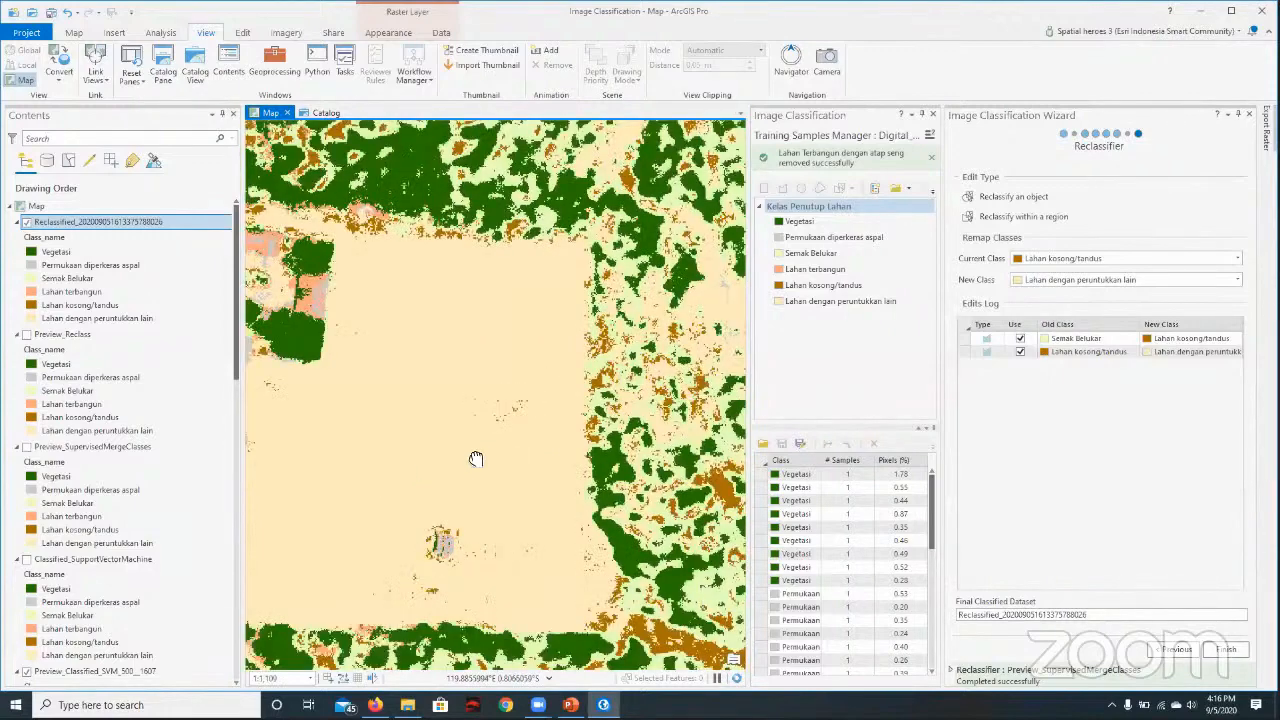
pyautogui.moveTo(543, 437); pyautogui.dragTo(476, 459)
pyautogui.moveTo(446, 409); pyautogui.dragTo(563, 380)
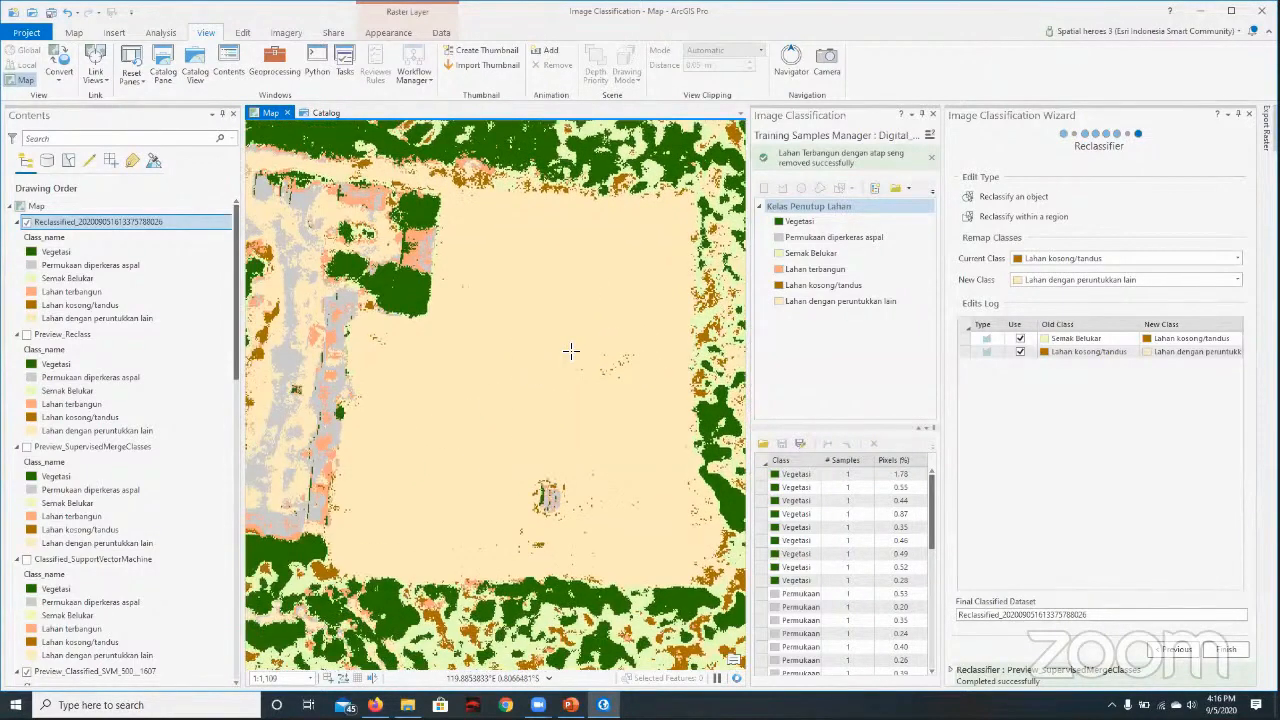
pyautogui.scroll(3, 570, 350)
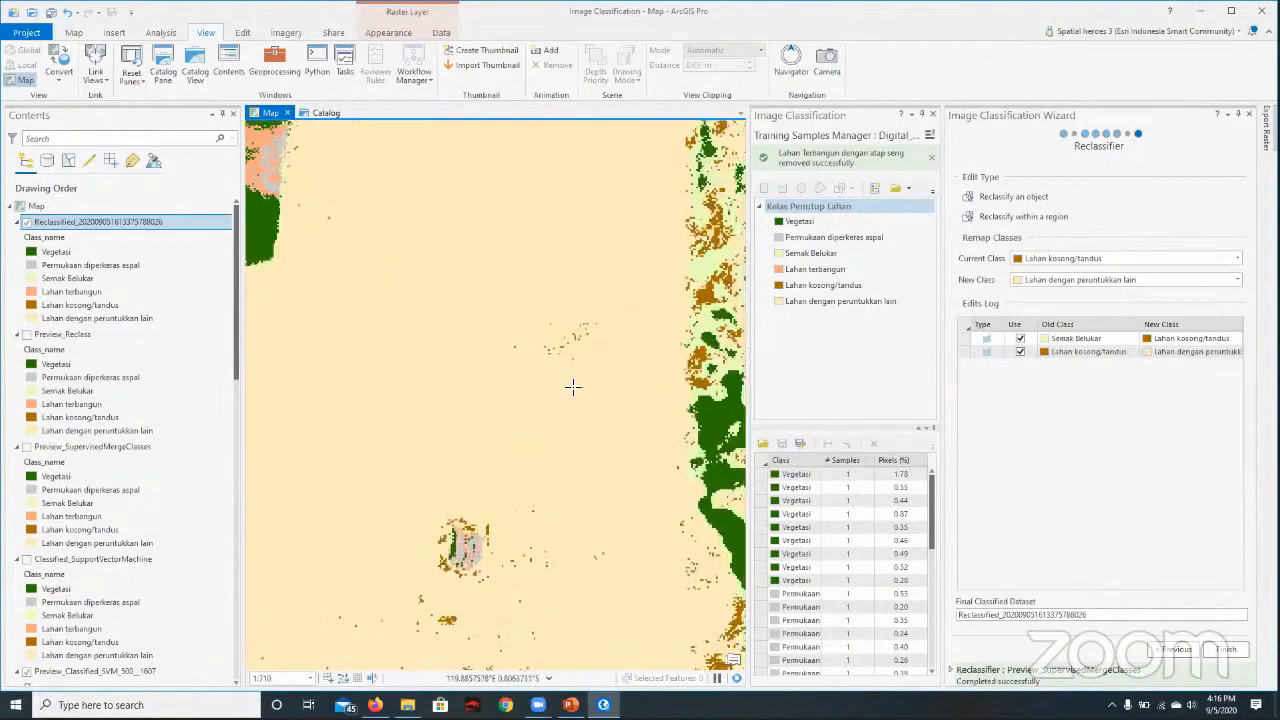
pyautogui.scroll(-1, 572, 387)
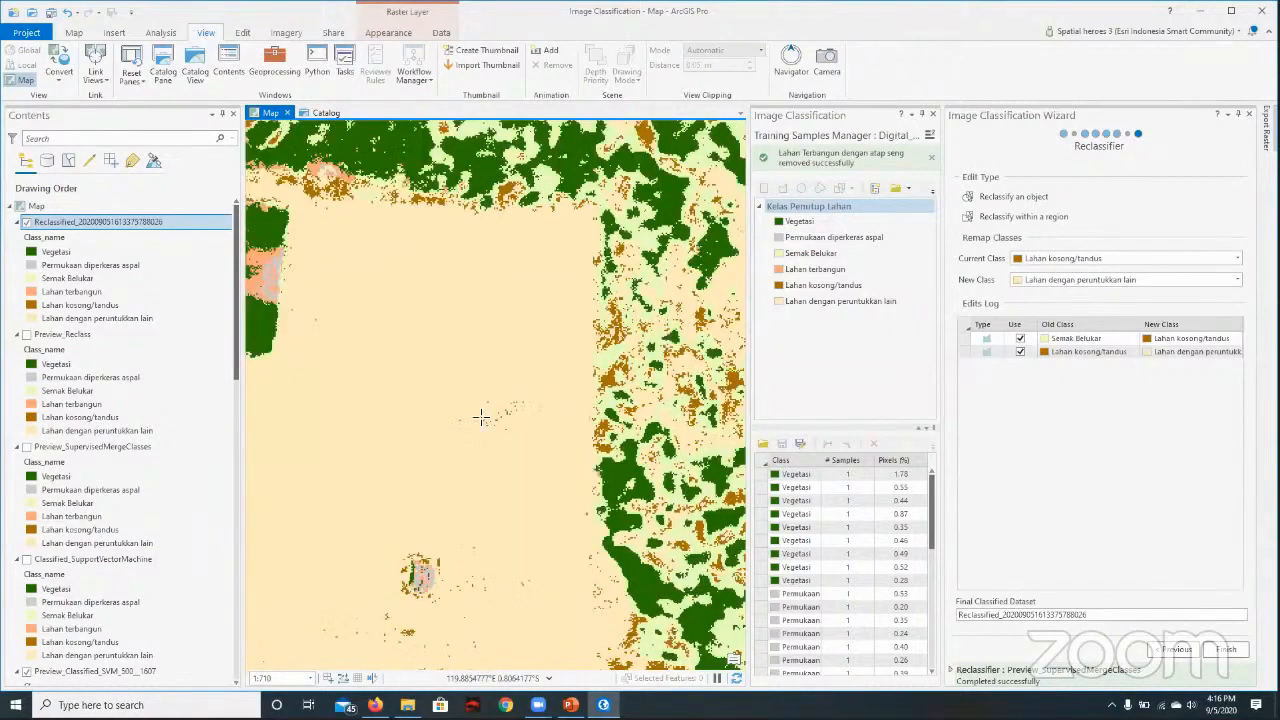
pyautogui.scroll(-2, 481, 417)
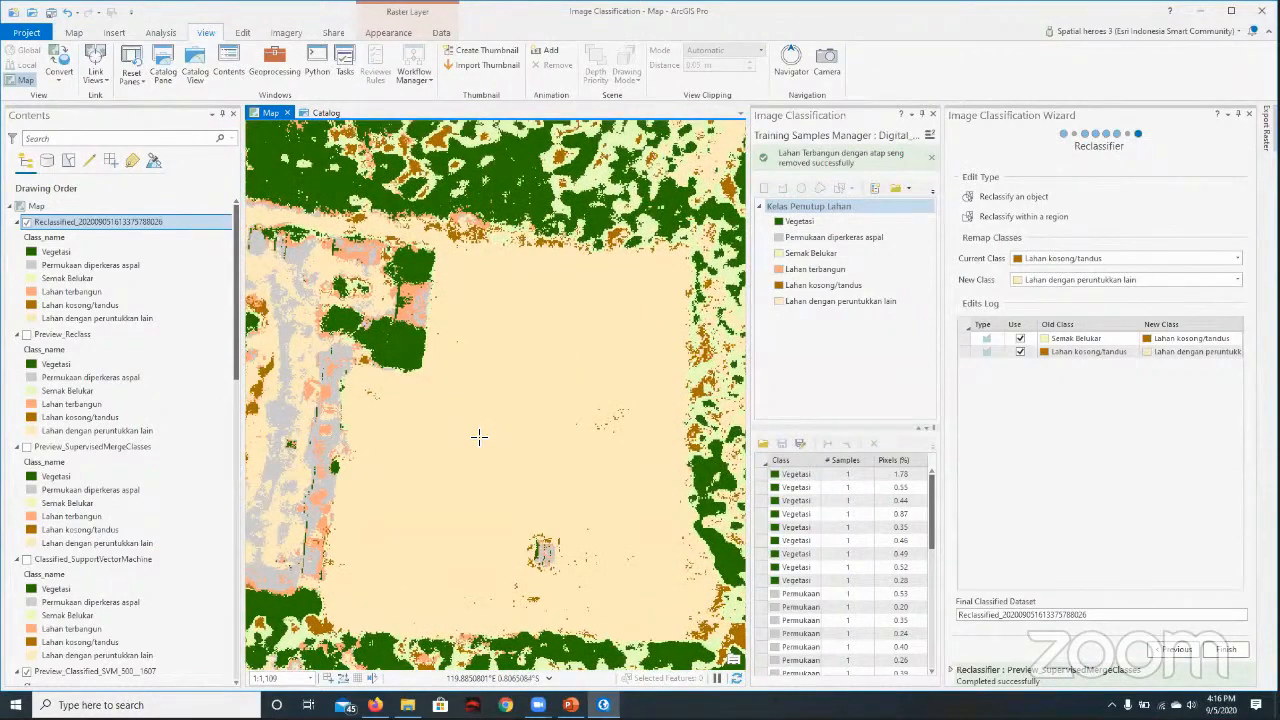
pyautogui.moveTo(551, 417); pyautogui.dragTo(568, 515)
pyautogui.scroll(2, 560, 515)
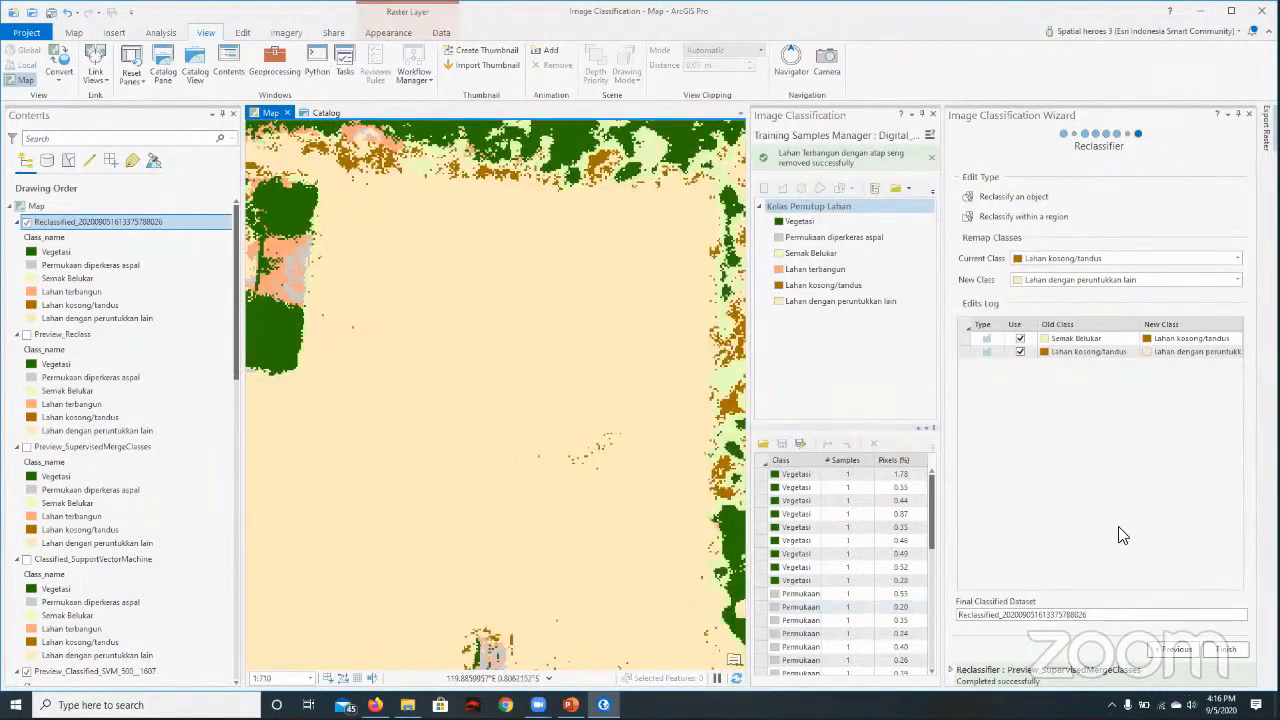
# - Finish the Image Classification Wizard and inspect the final reclassified raster over the wider area around the open field
pyautogui.click(1214, 652)
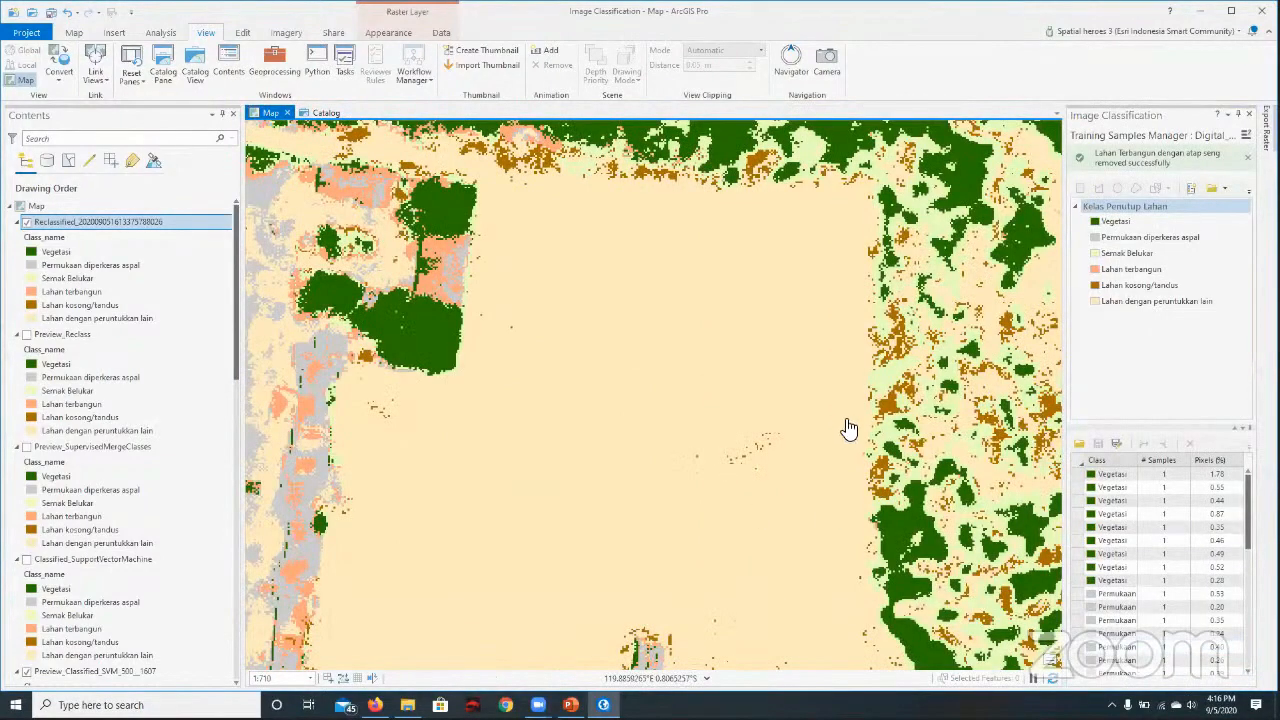
pyautogui.scroll(-2, 845, 428)
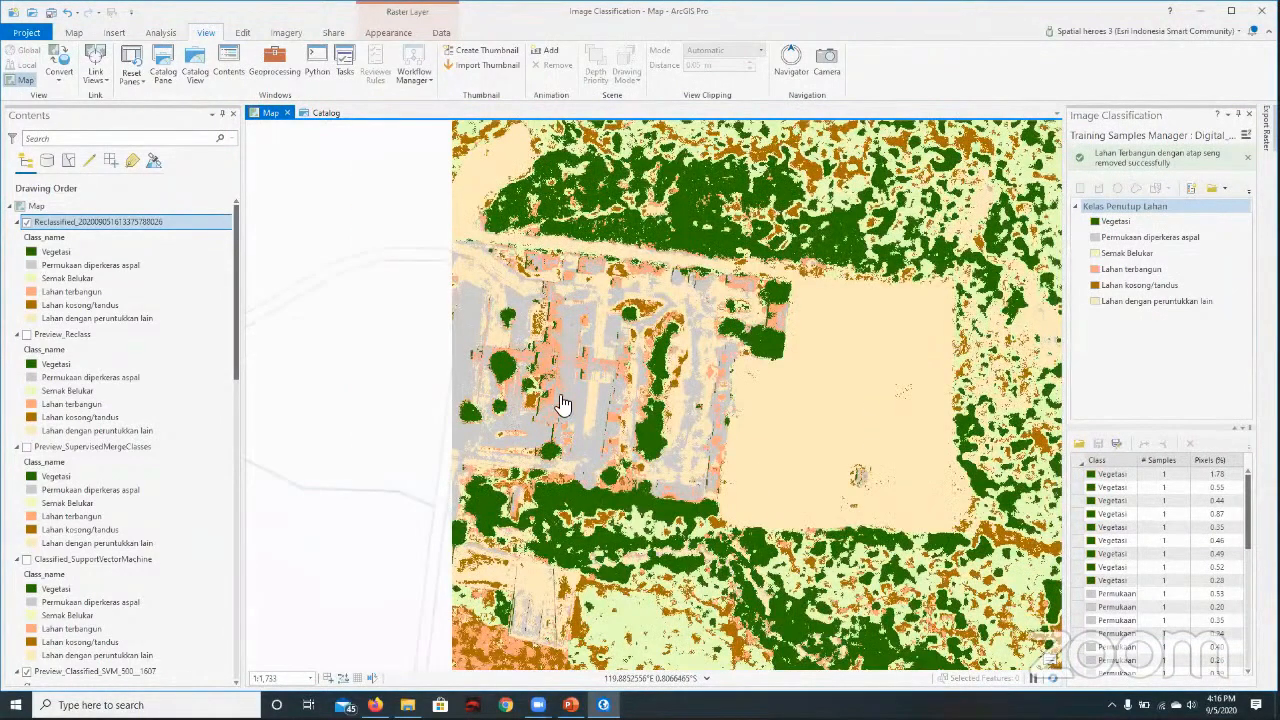
pyautogui.scroll(-3, 558, 370)
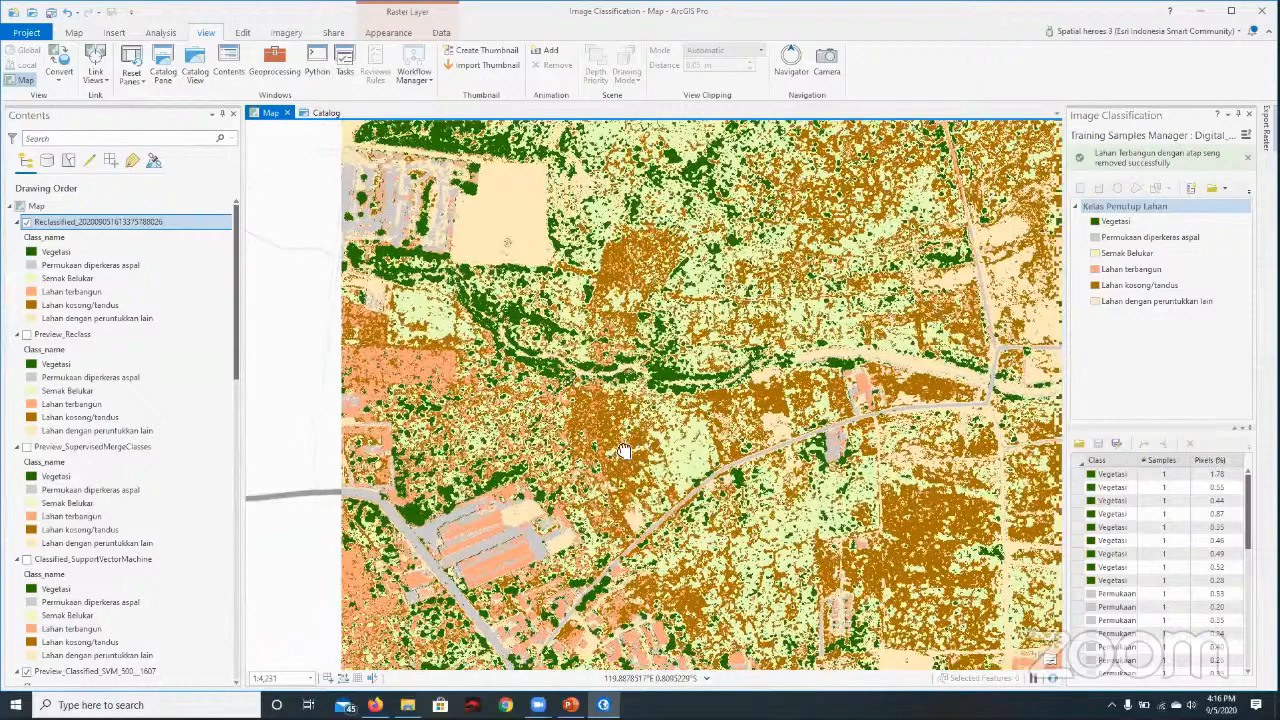
pyautogui.scroll(2, 614, 481)
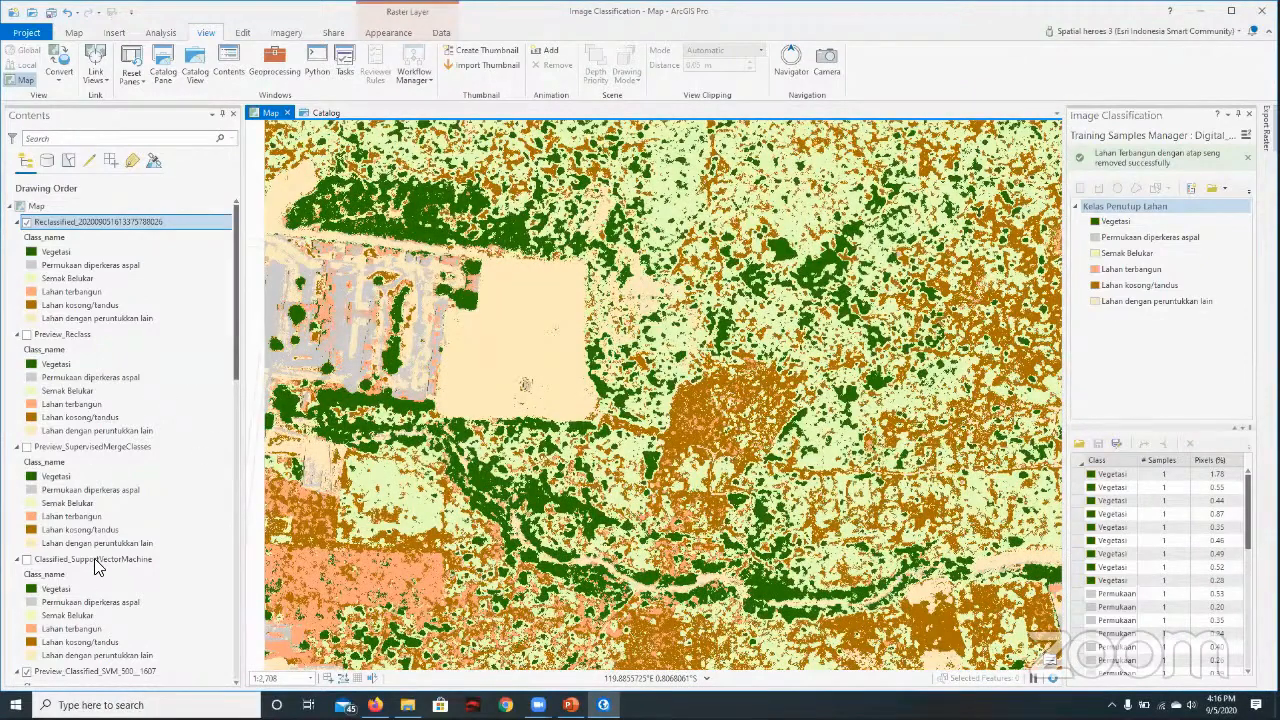
# - Hide Preview_Classified_SVM_500__1607 and the final Reclassified layer to expose the Digital_Globe_Palu.tif satellite image
pyautogui.scroll(-3, 30, 468)
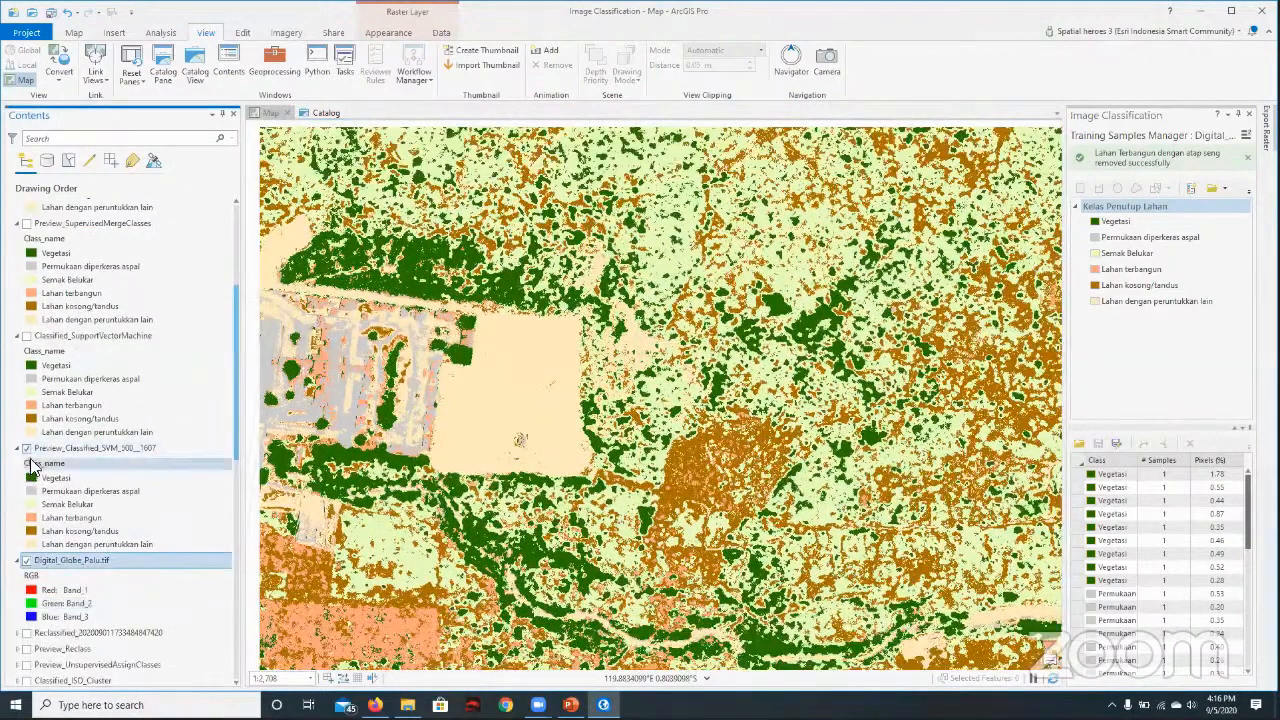
pyautogui.click(32, 464)
pyautogui.press('Up')
pyautogui.press('Up')
pyautogui.press('Up')
pyautogui.press('Up')
pyautogui.press('Up')
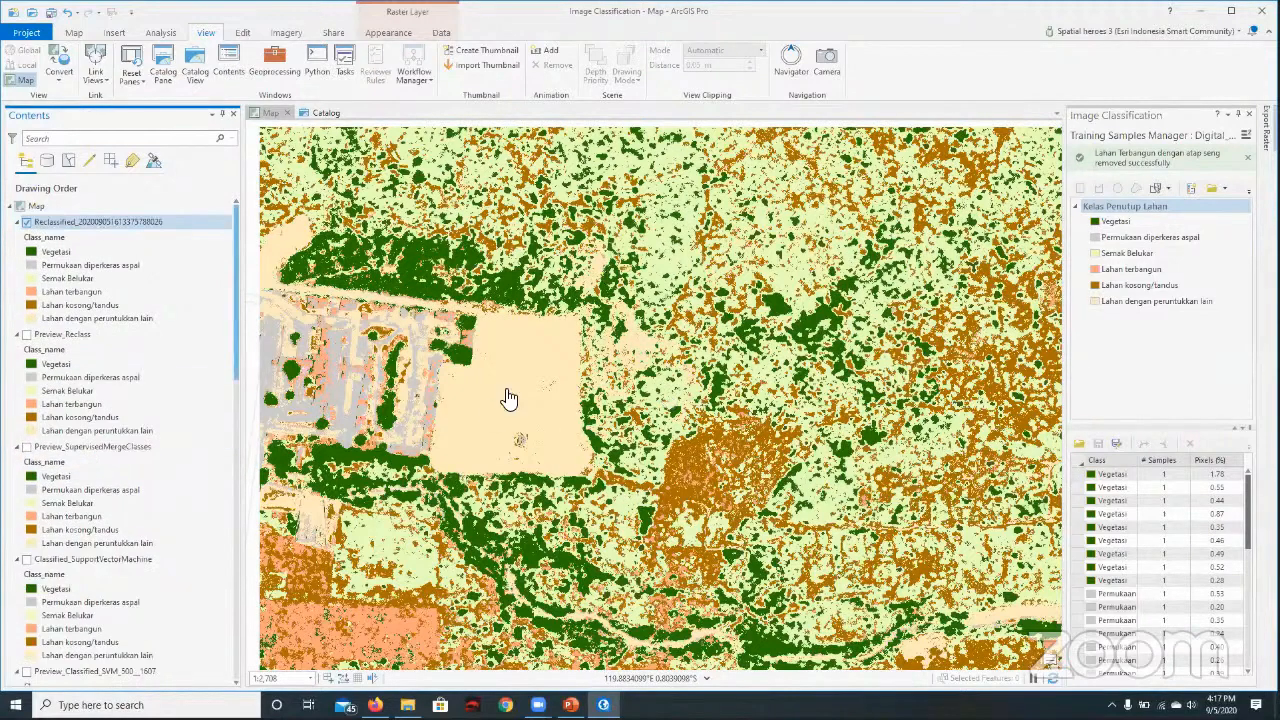
pyautogui.press('space')
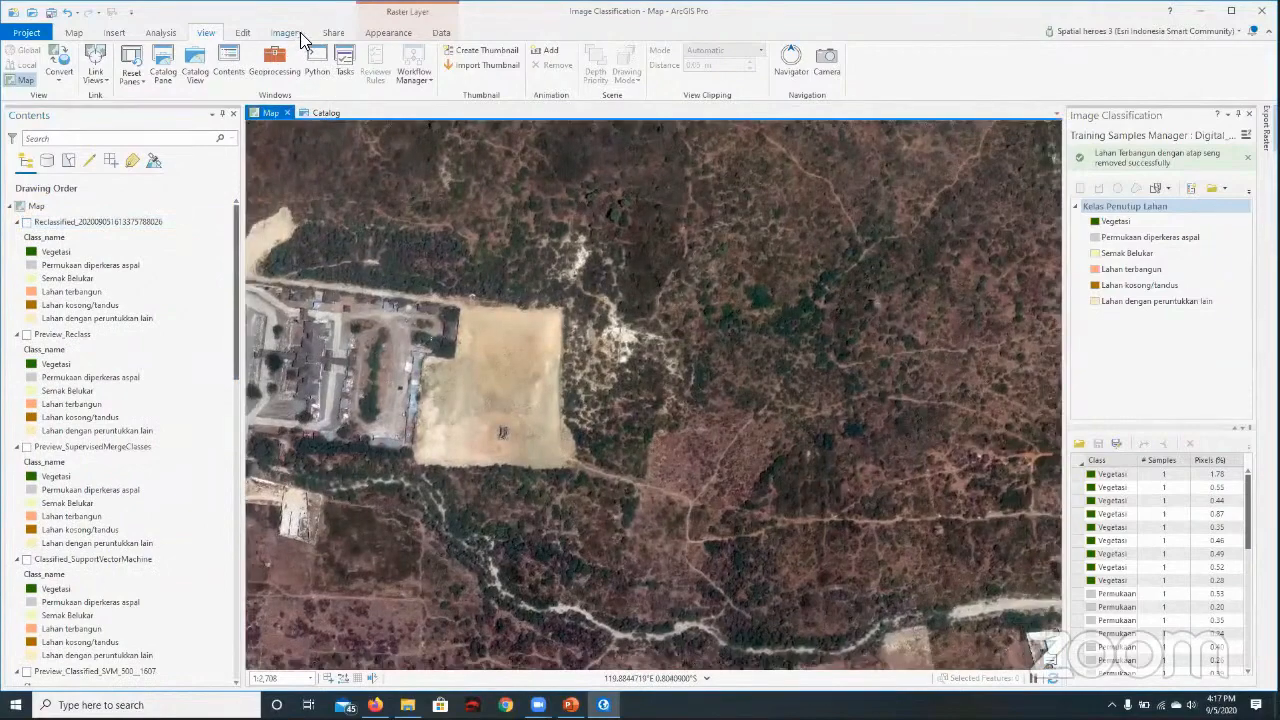
# - Start a new Classification Wizard run configured as Unsupervised and Pixel based, using the Kelas Penutup Lahan.ecs classification schema
pyautogui.click(296, 32)
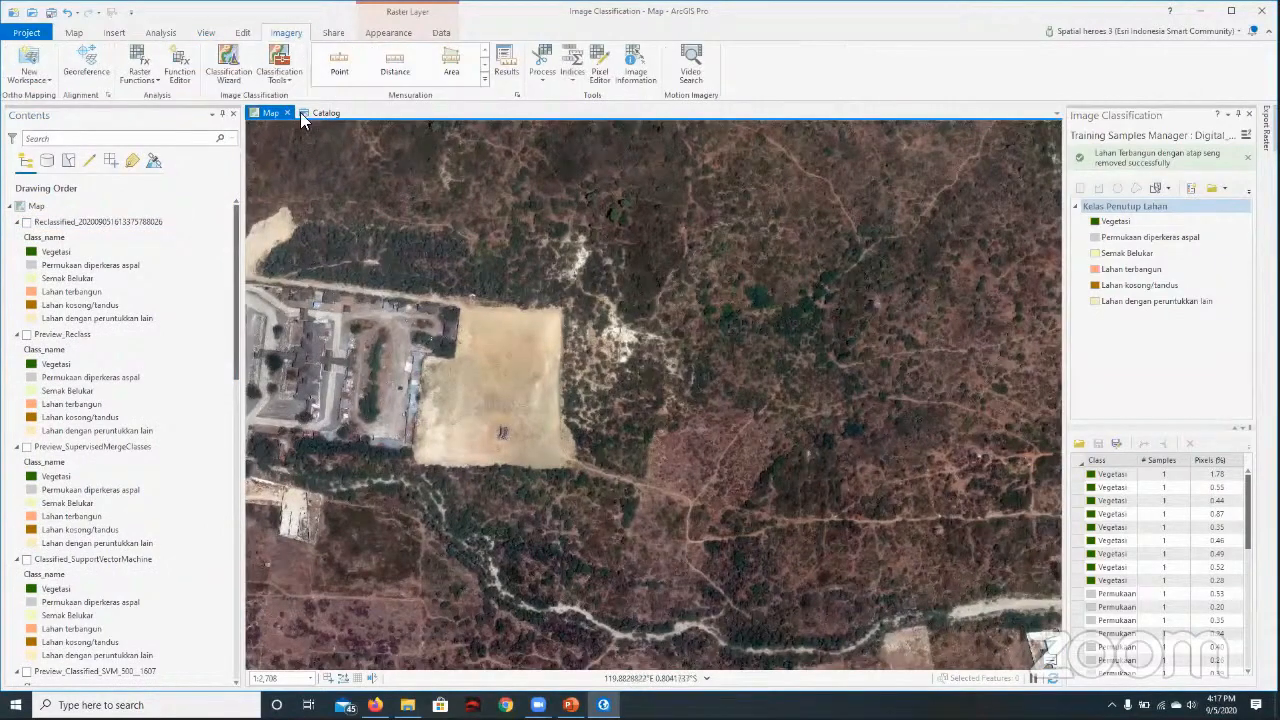
pyautogui.click(245, 70)
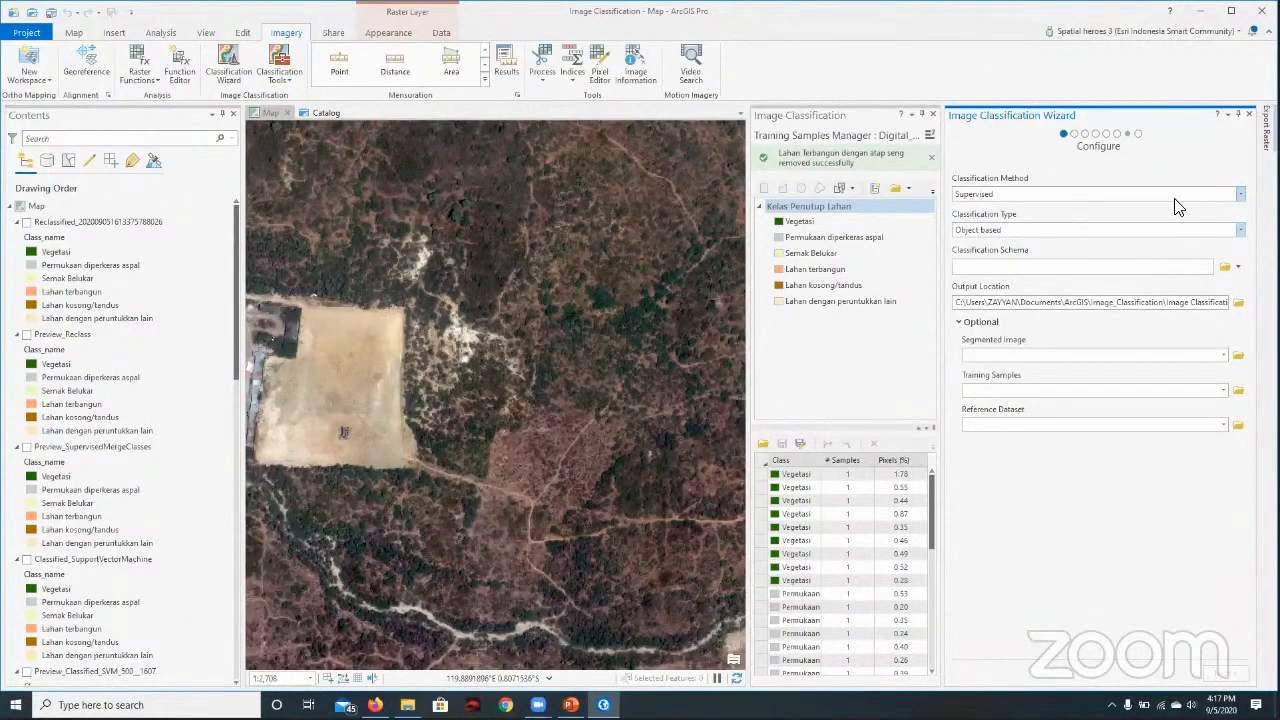
pyautogui.click(1240, 194)
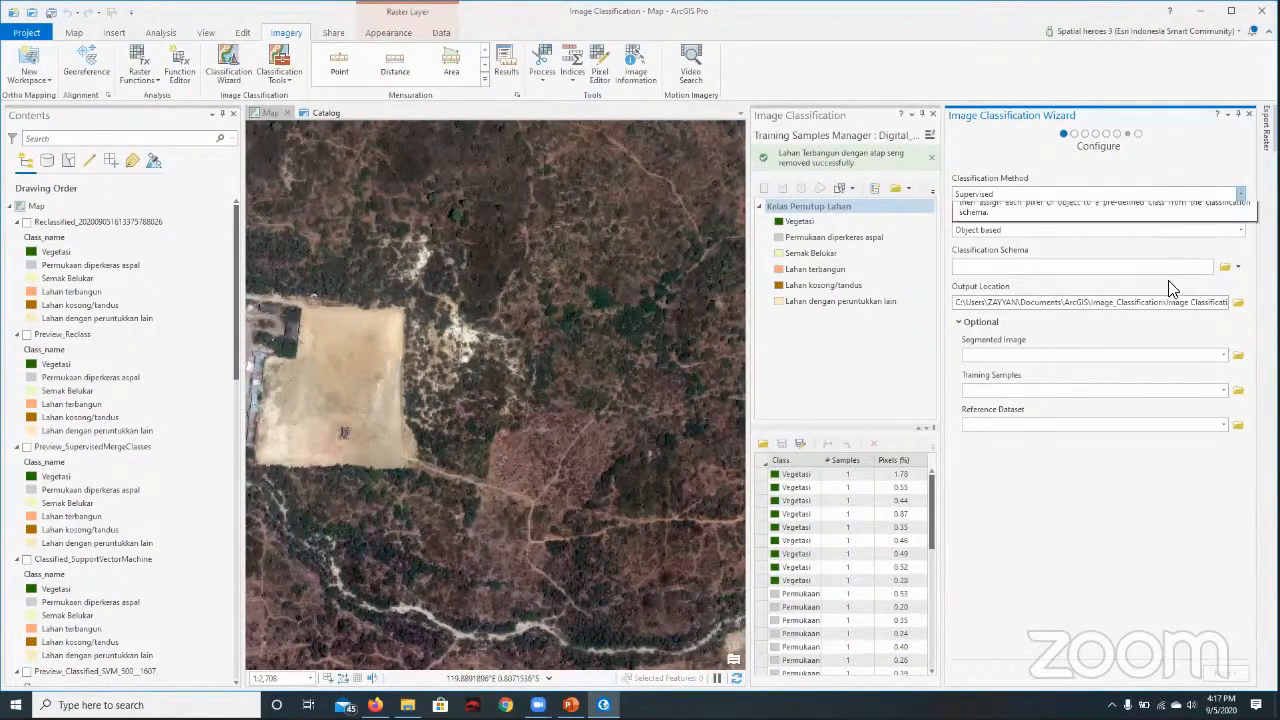
pyautogui.click(1205, 217)
pyautogui.click(1240, 230)
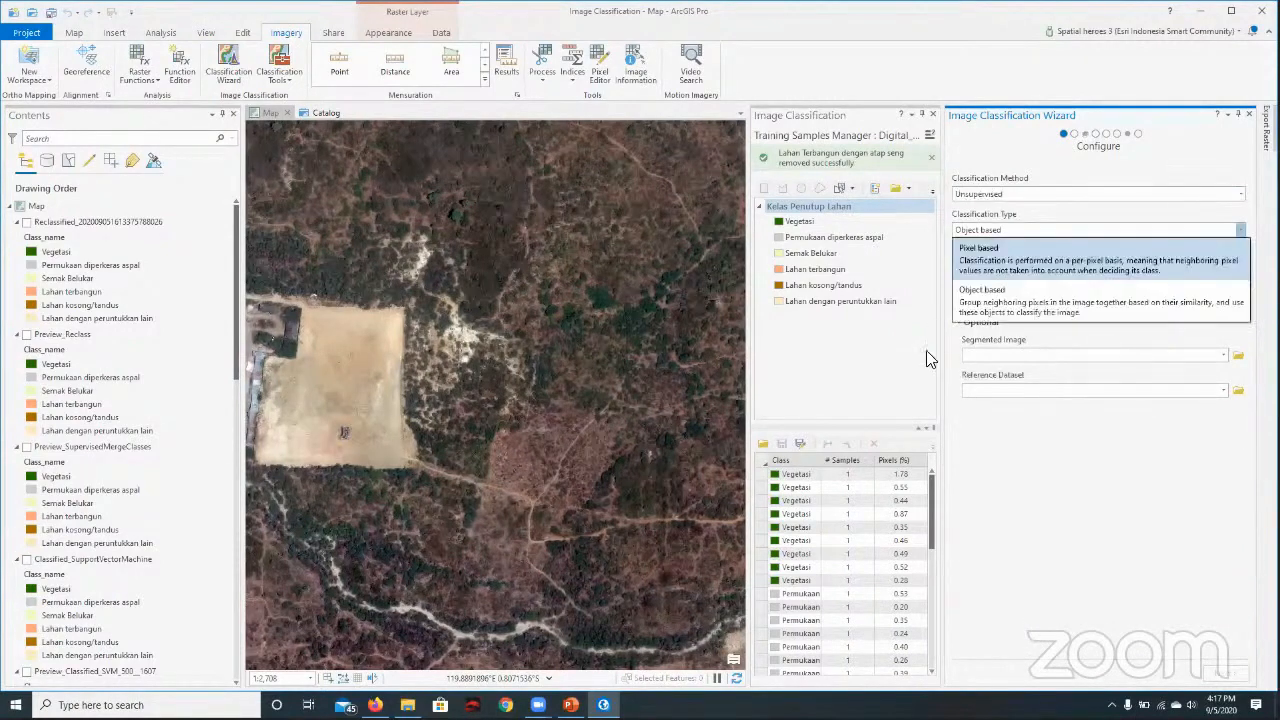
pyautogui.click(1227, 270)
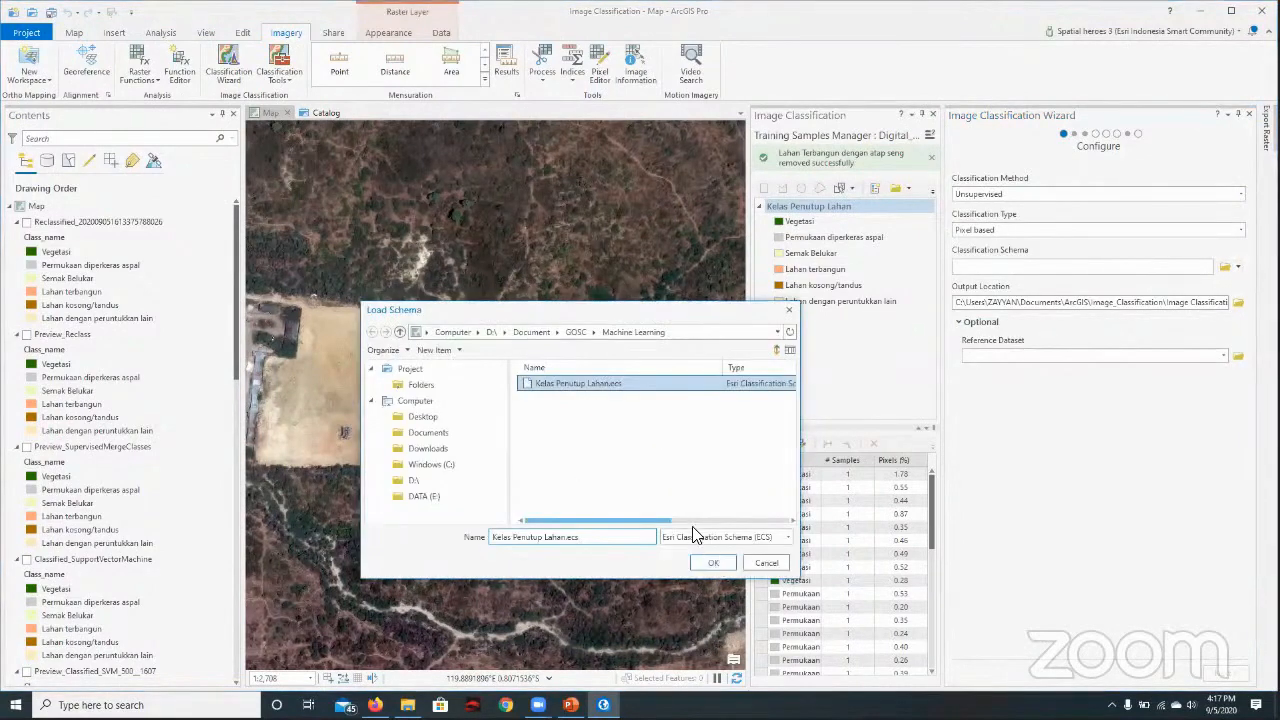
pyautogui.click(789, 563)
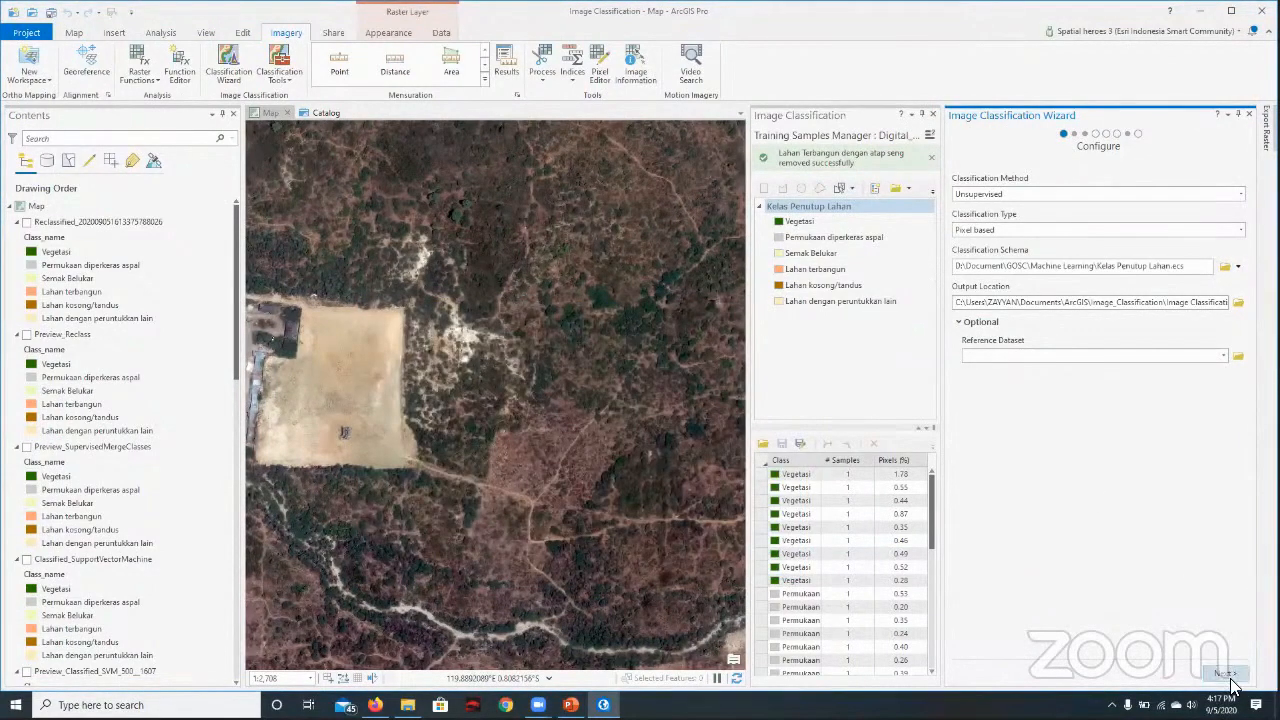
# - Advance the wizard to the training settings and choose ISO Cluster as the classifier
pyautogui.click(1225, 672)
pyautogui.click(1176, 183)
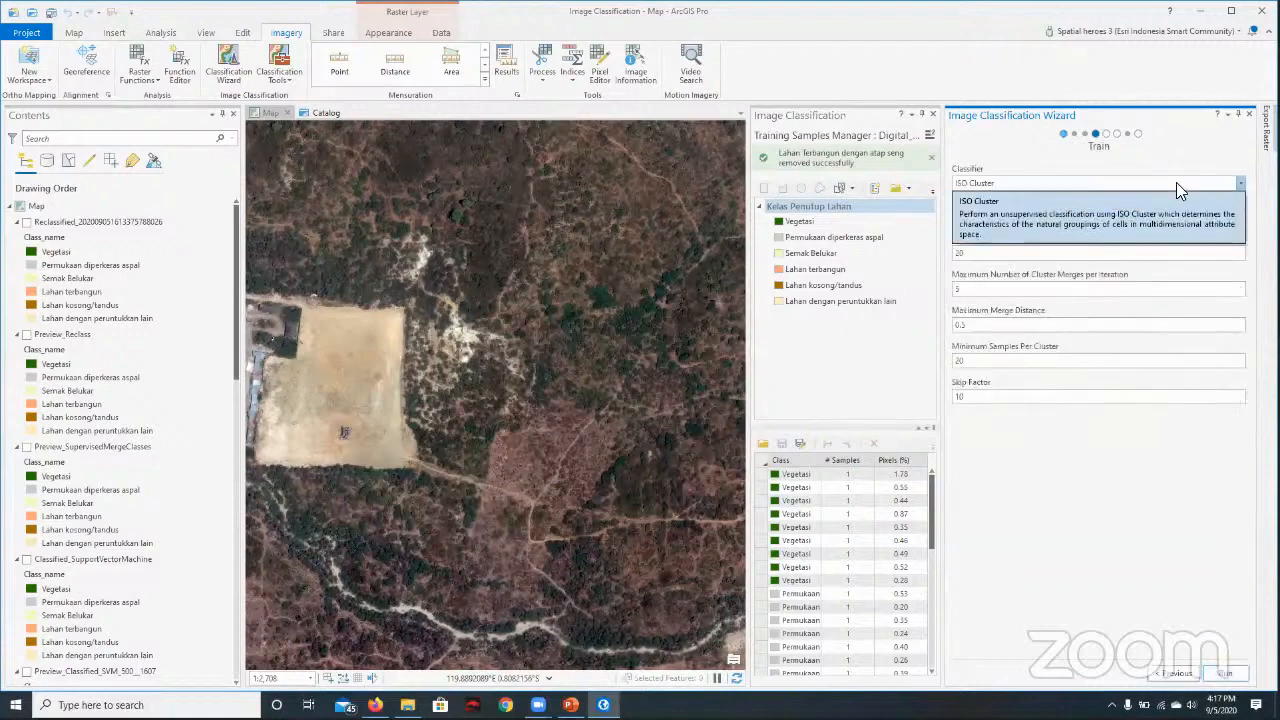
pyautogui.click(1176, 184)
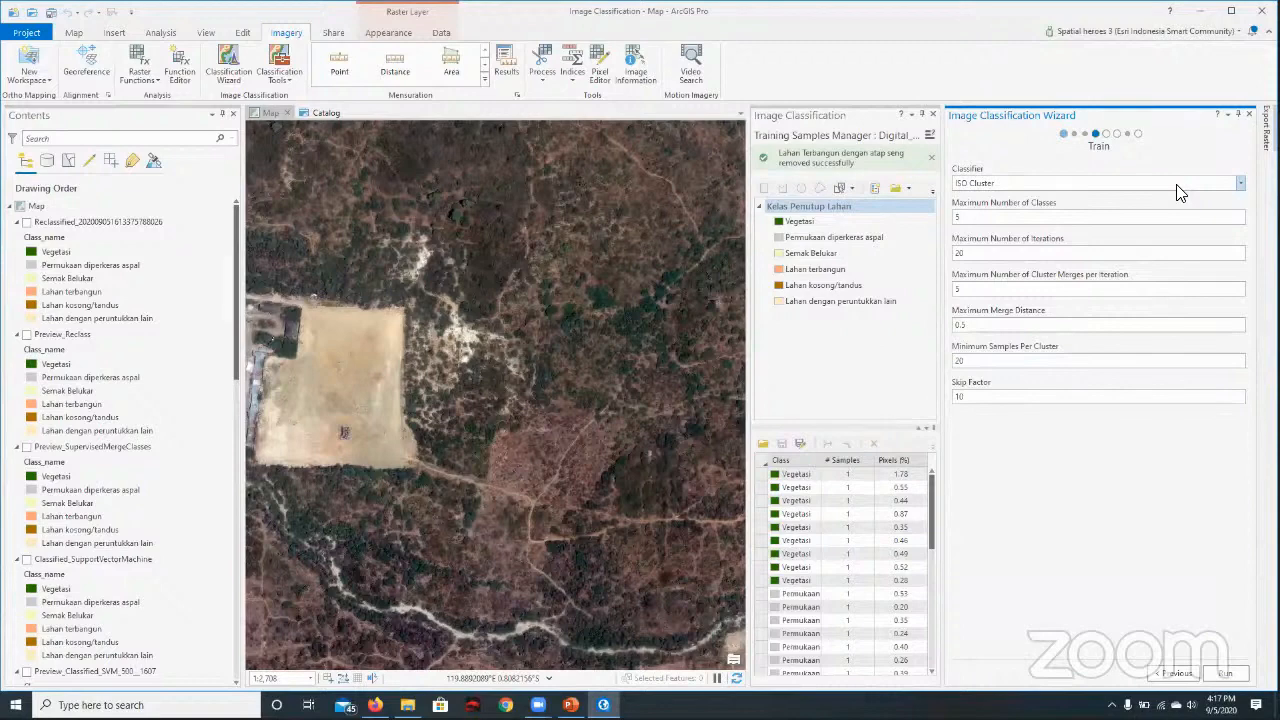
# - Review the classifier choices offered for the unsupervised classification and the land cover classes in the schema
pyautogui.click(1176, 184)
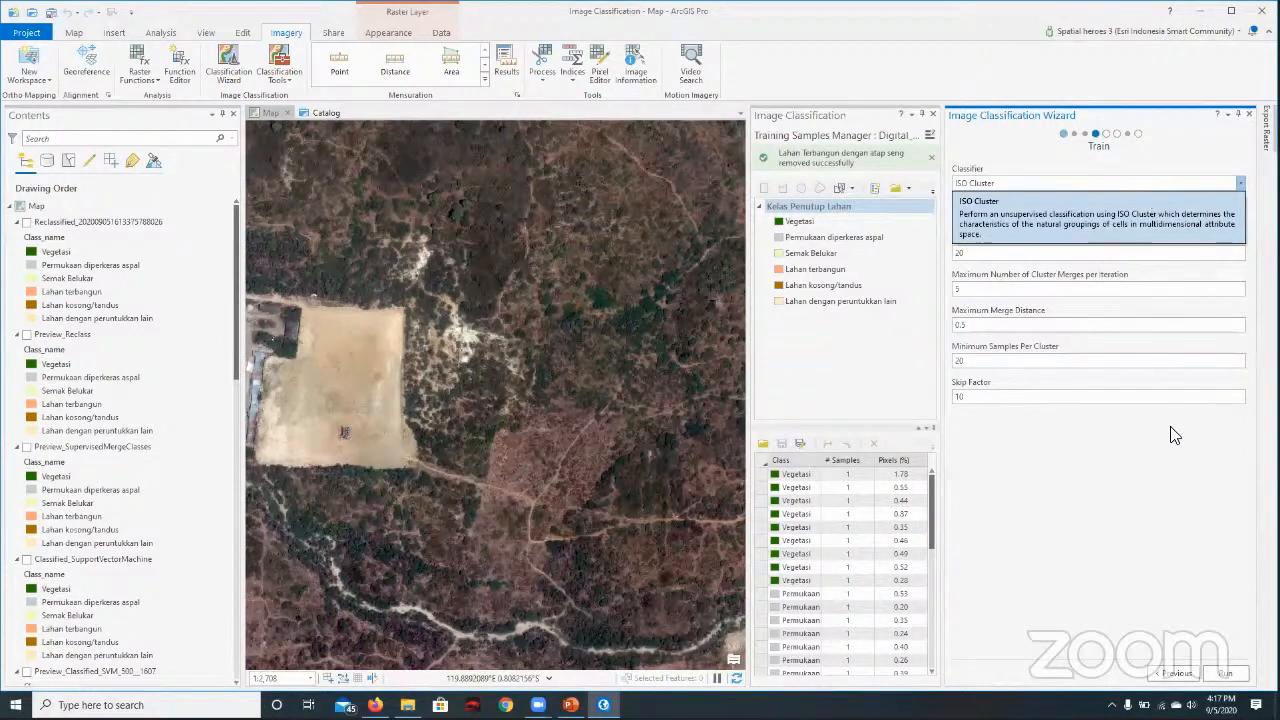
pyautogui.click(1175, 435)
pyautogui.click(1192, 184)
pyautogui.click(1172, 398)
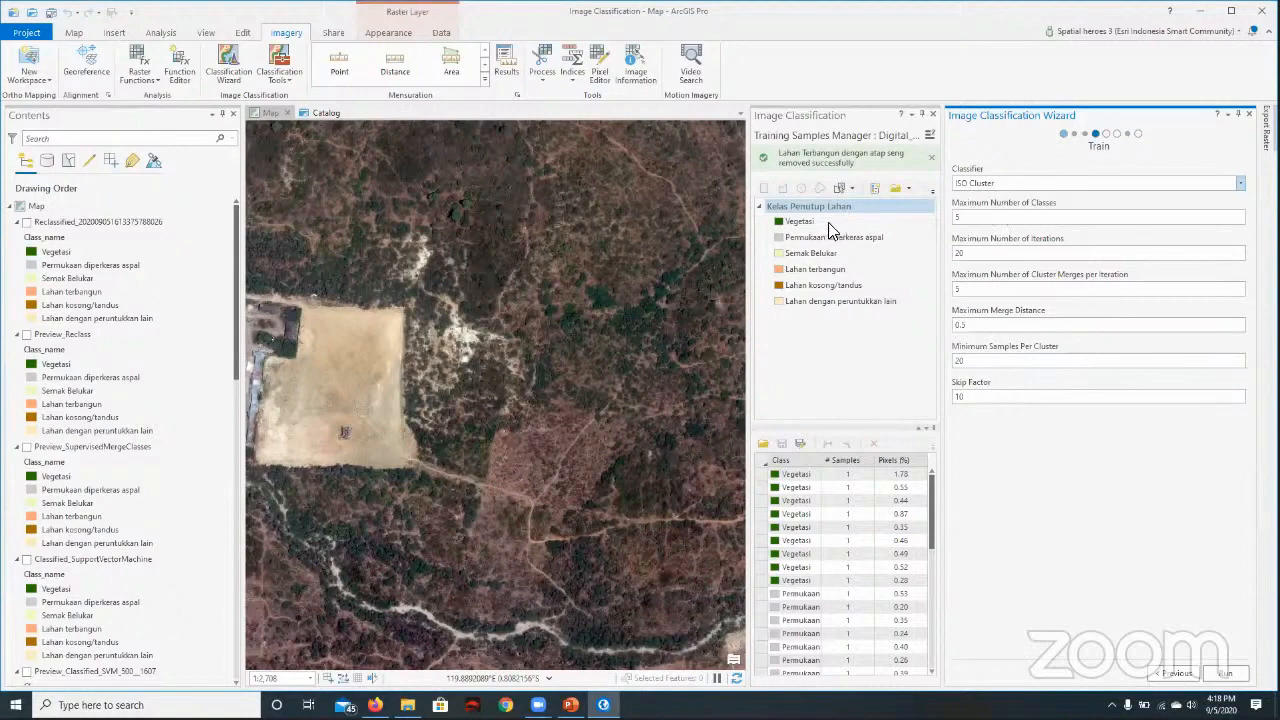
pyautogui.click(806, 254)
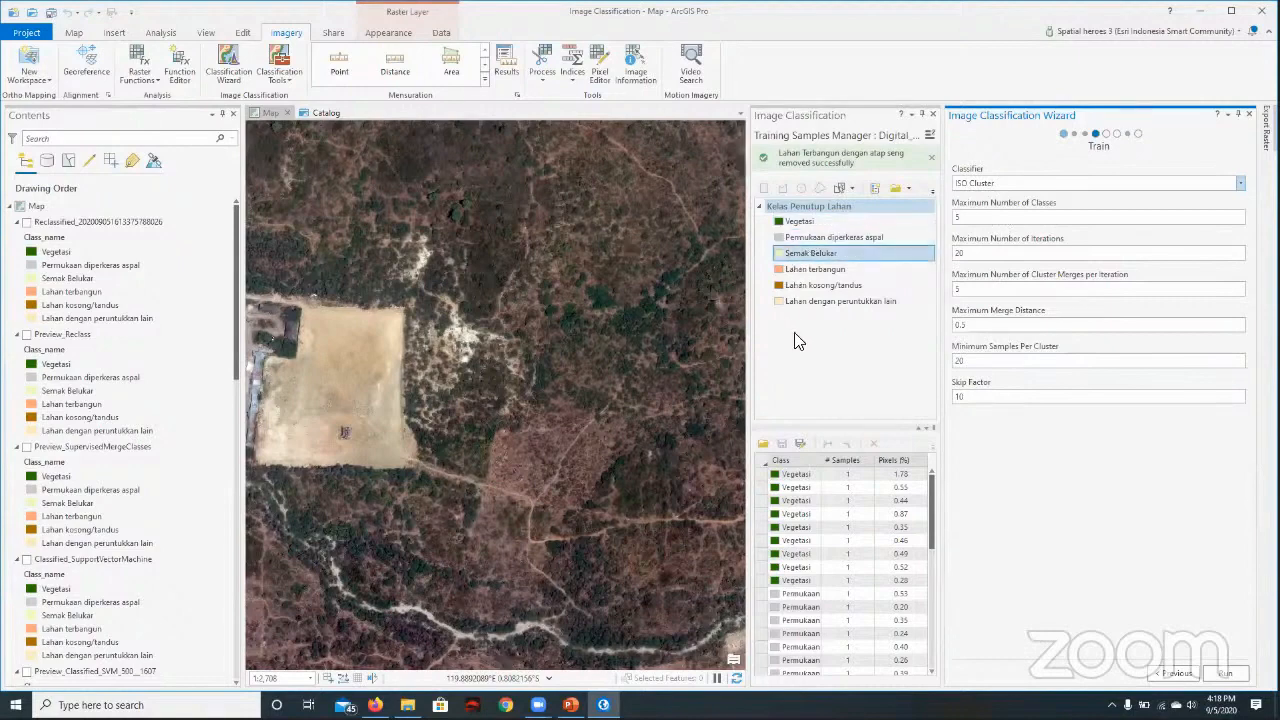
# - Set the maximum number of classes to 10 for the ISO Cluster classifier
pyautogui.click(992, 217)
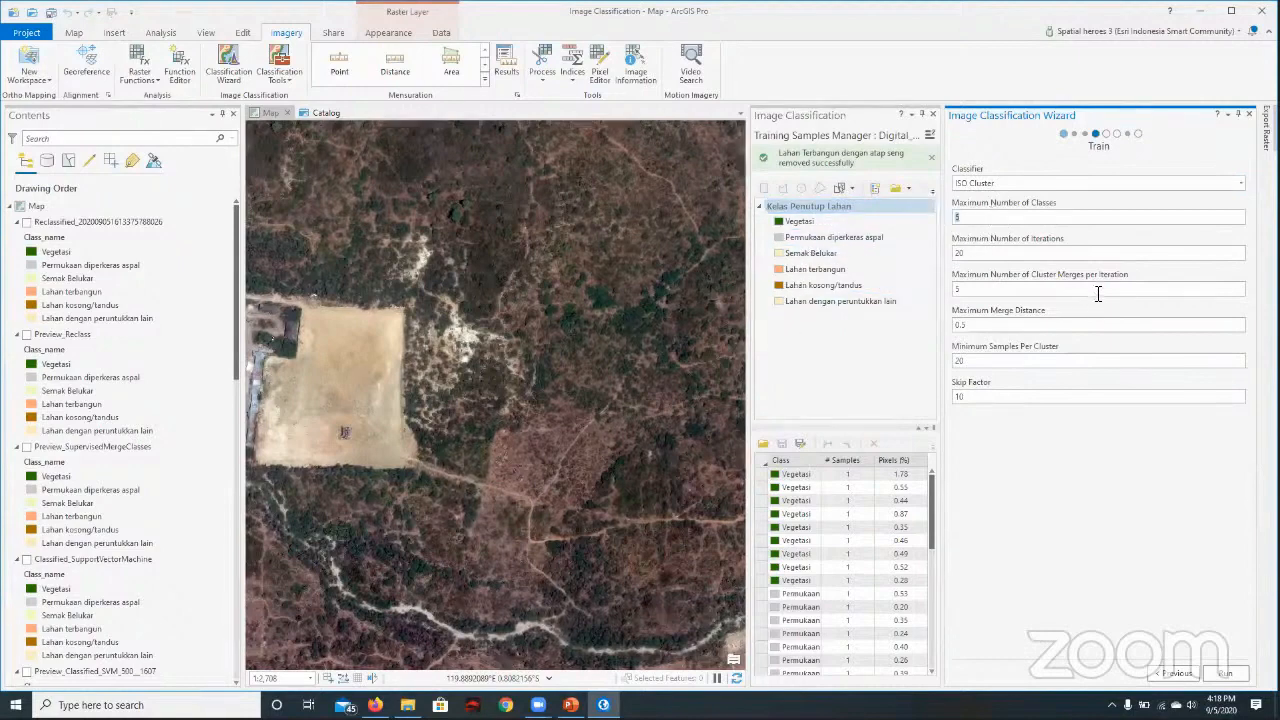
pyautogui.click(996, 216)
pyautogui.press('BackSpace')
pyautogui.write('10')
# - Set the maximum number of cluster merges per iteration to 5 and run the ISO Cluster training
pyautogui.click(1013, 256)
pyautogui.click(1028, 287)
pyautogui.press('BackSpace')
pyautogui.write('3')
pyautogui.press('BackSpace')
pyautogui.write('5')
pyautogui.click(1024, 290)
pyautogui.click(1042, 290)
pyautogui.click(1020, 362)
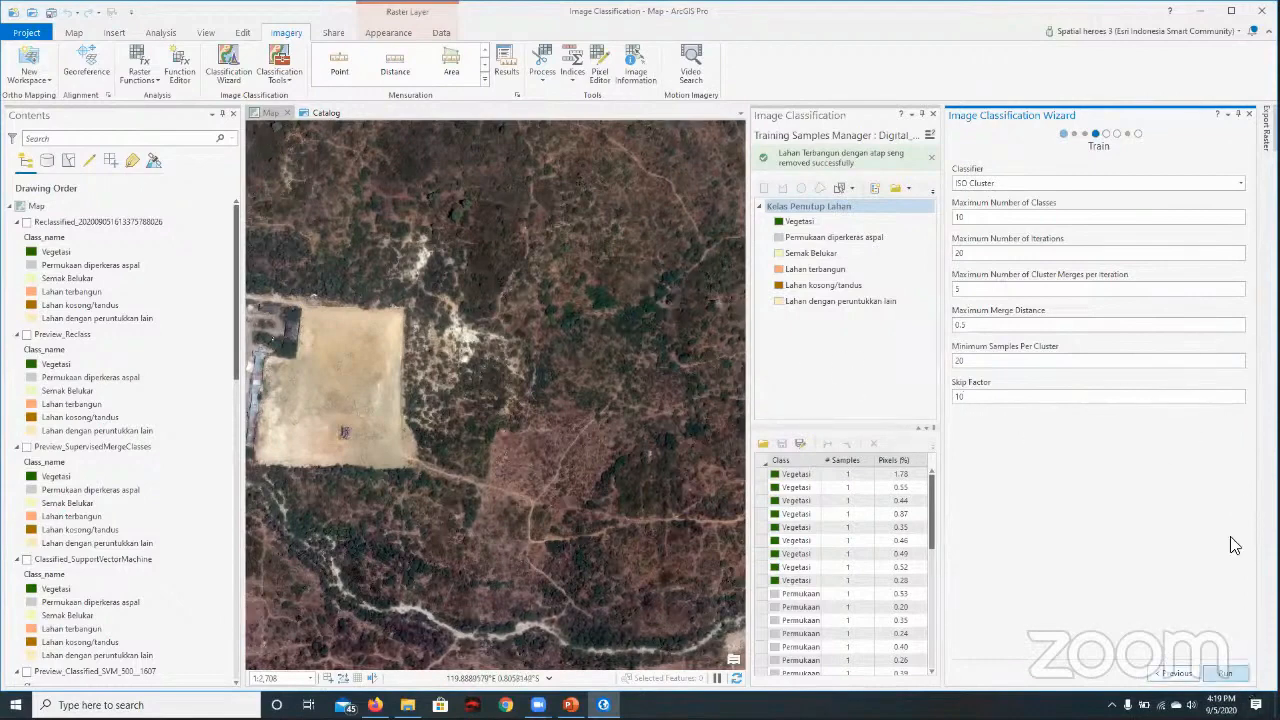
pyautogui.click(1228, 673)
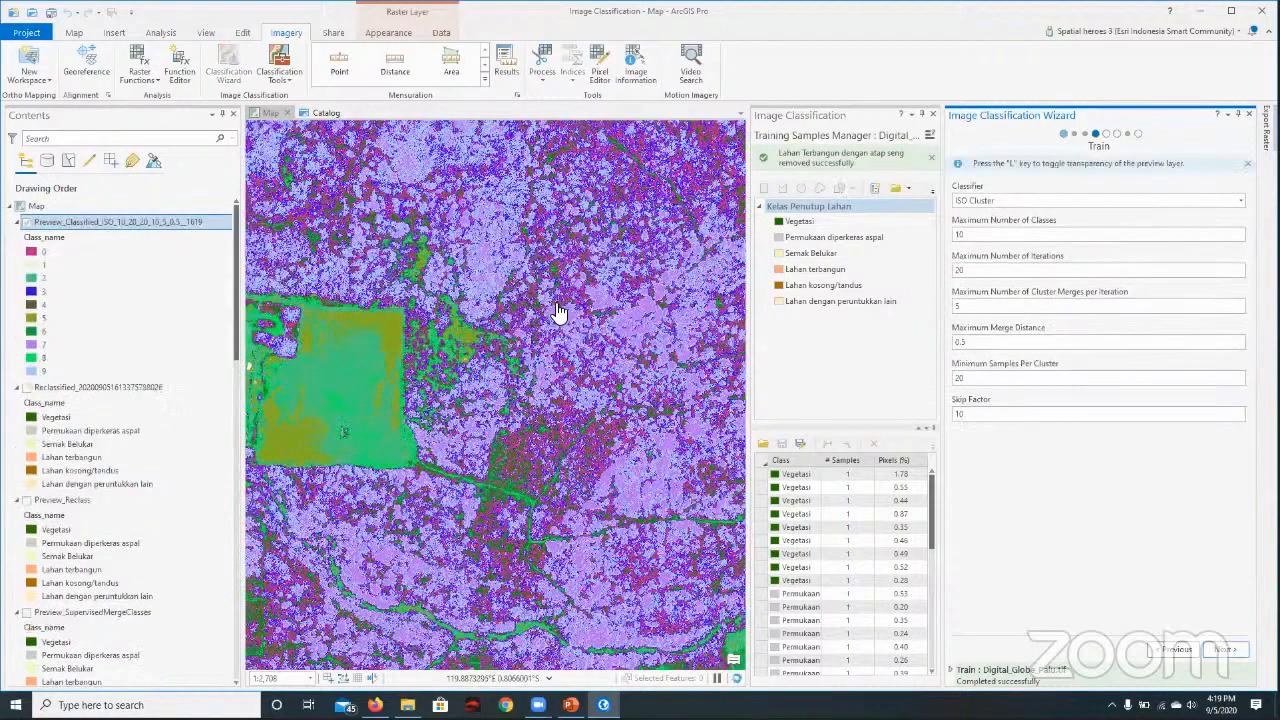
# - Inspect the ISO Cluster preview over the whole image extent
pyautogui.scroll(-3, 545, 338)
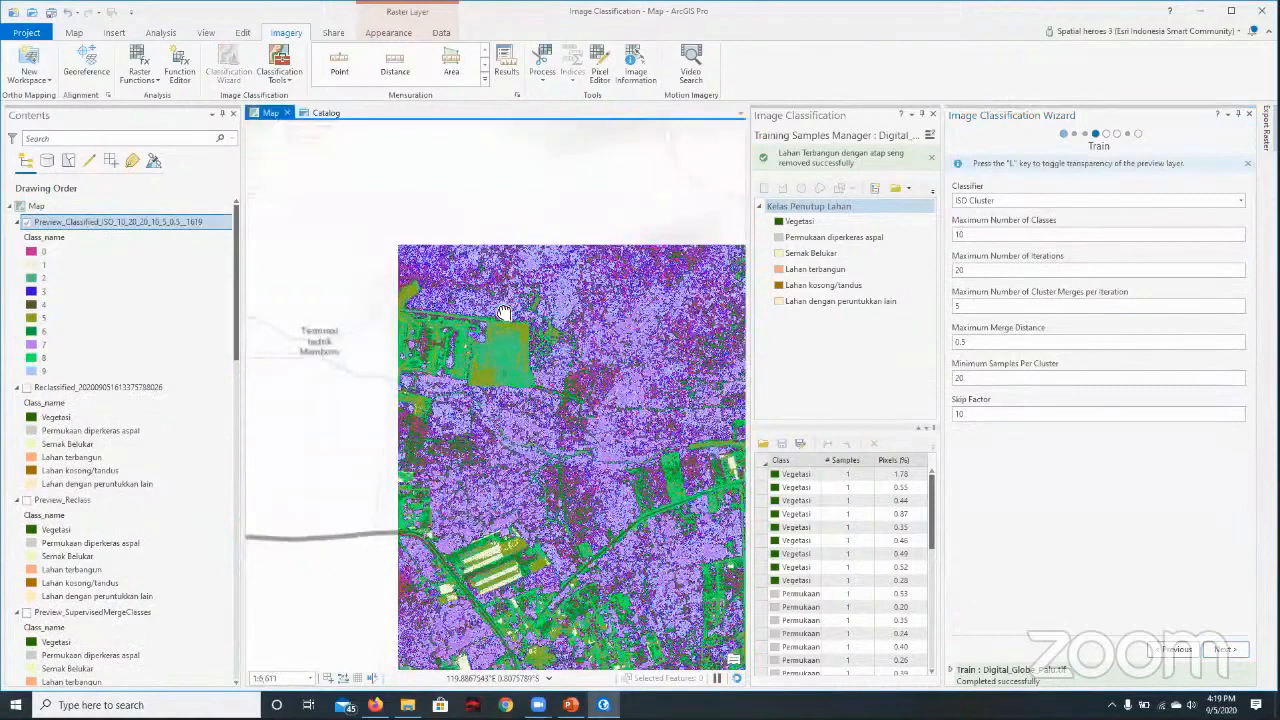
pyautogui.scroll(-2, 505, 313)
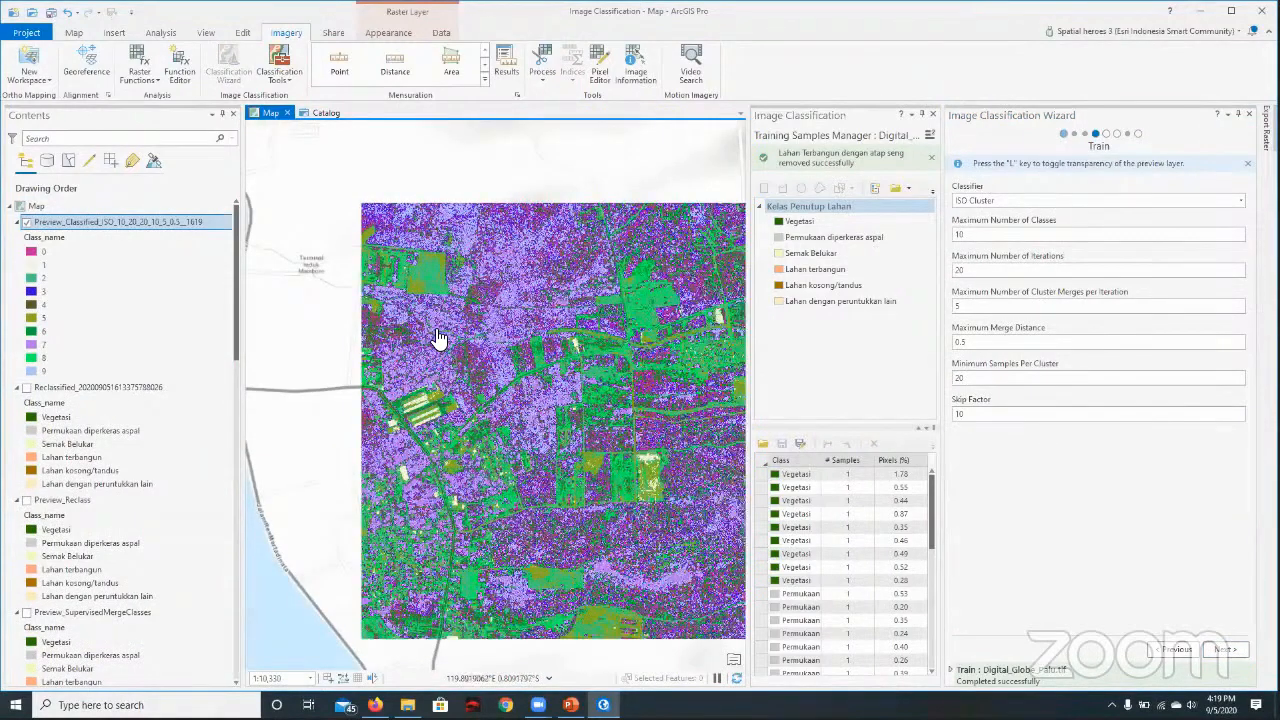
pyautogui.moveTo(680, 323); pyautogui.dragTo(595, 293)
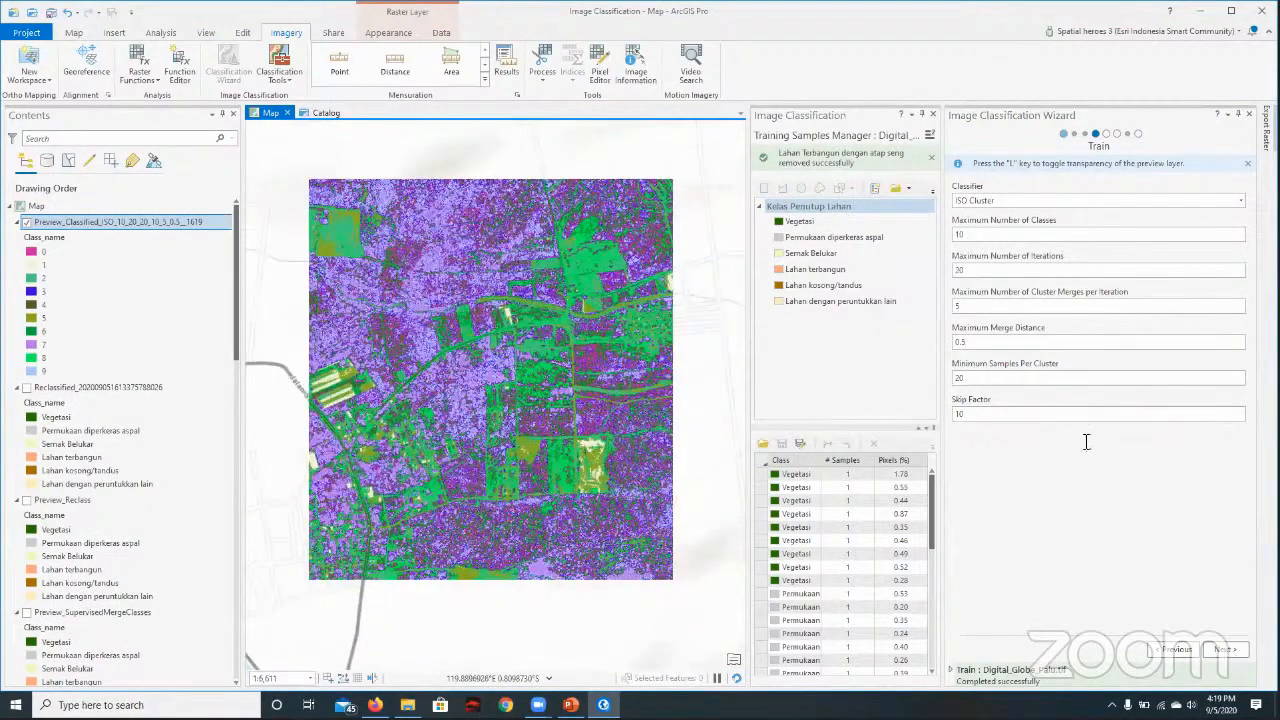
pyautogui.click(963, 235)
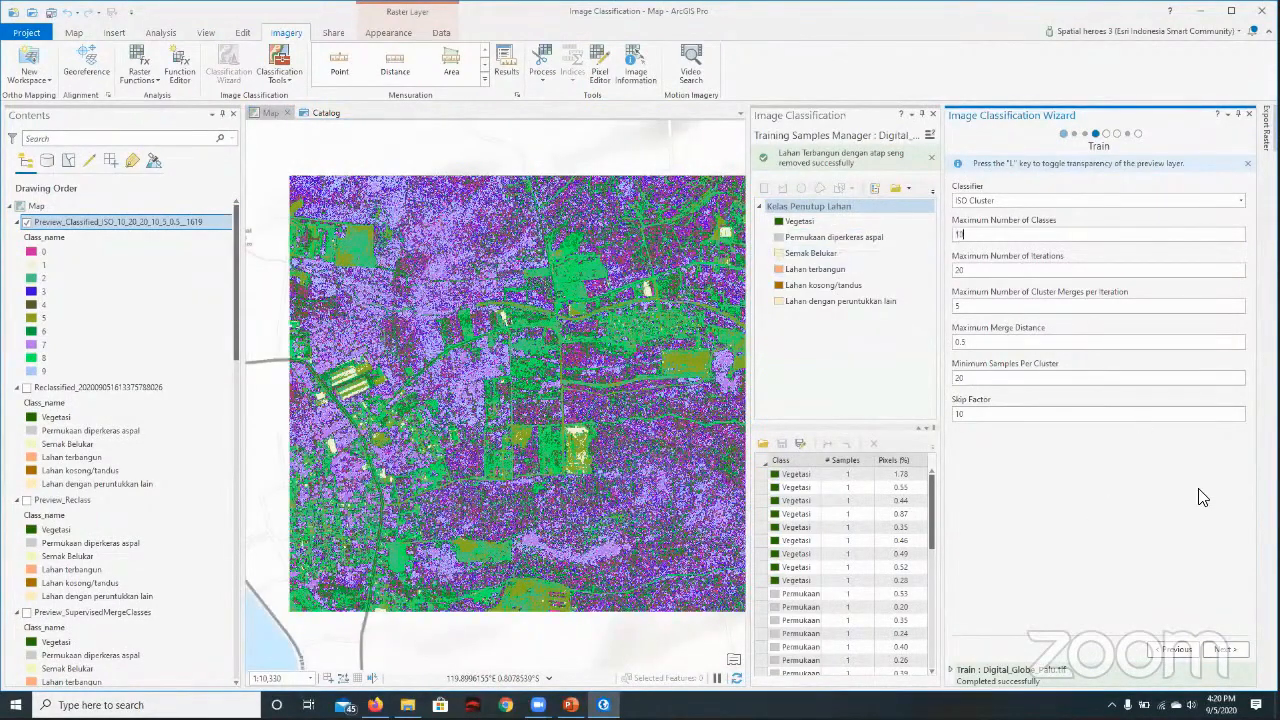
pyautogui.moveTo(623, 391); pyautogui.dragTo(594, 391)
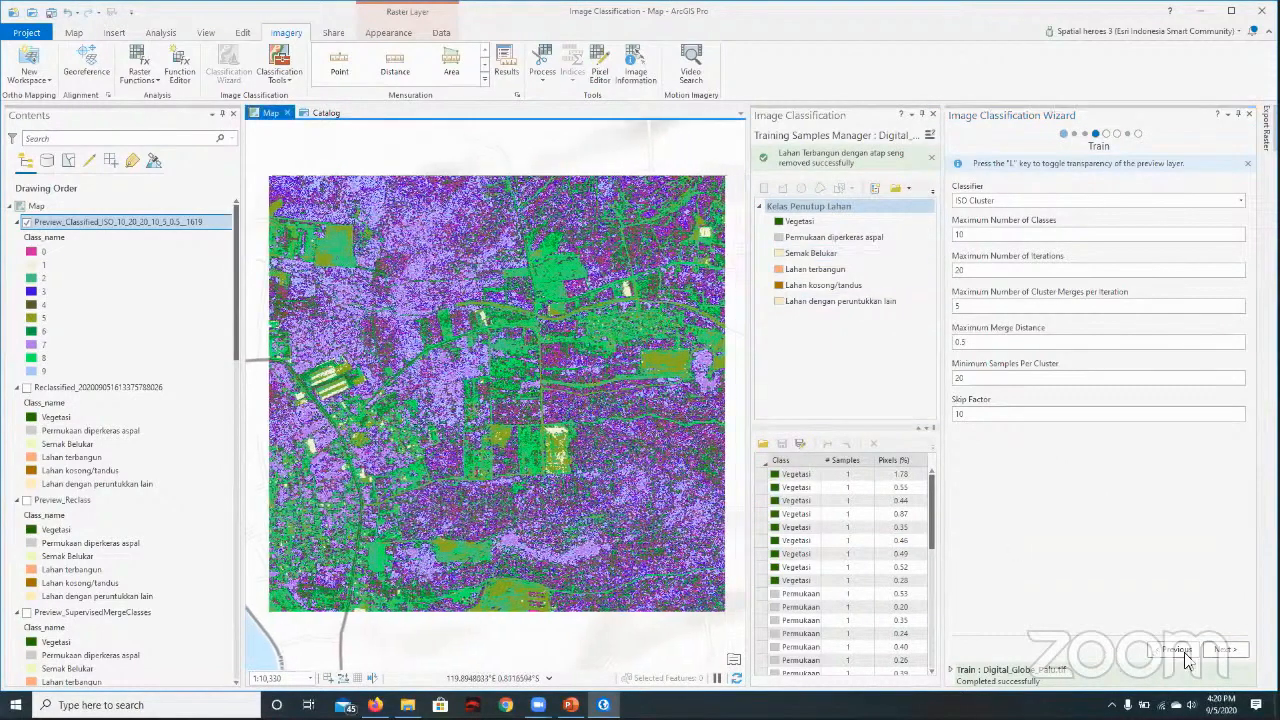
# - Advance to the Classify stage, name the output dataset Classified_ISOCluster and run the classification
pyautogui.click(1225, 649)
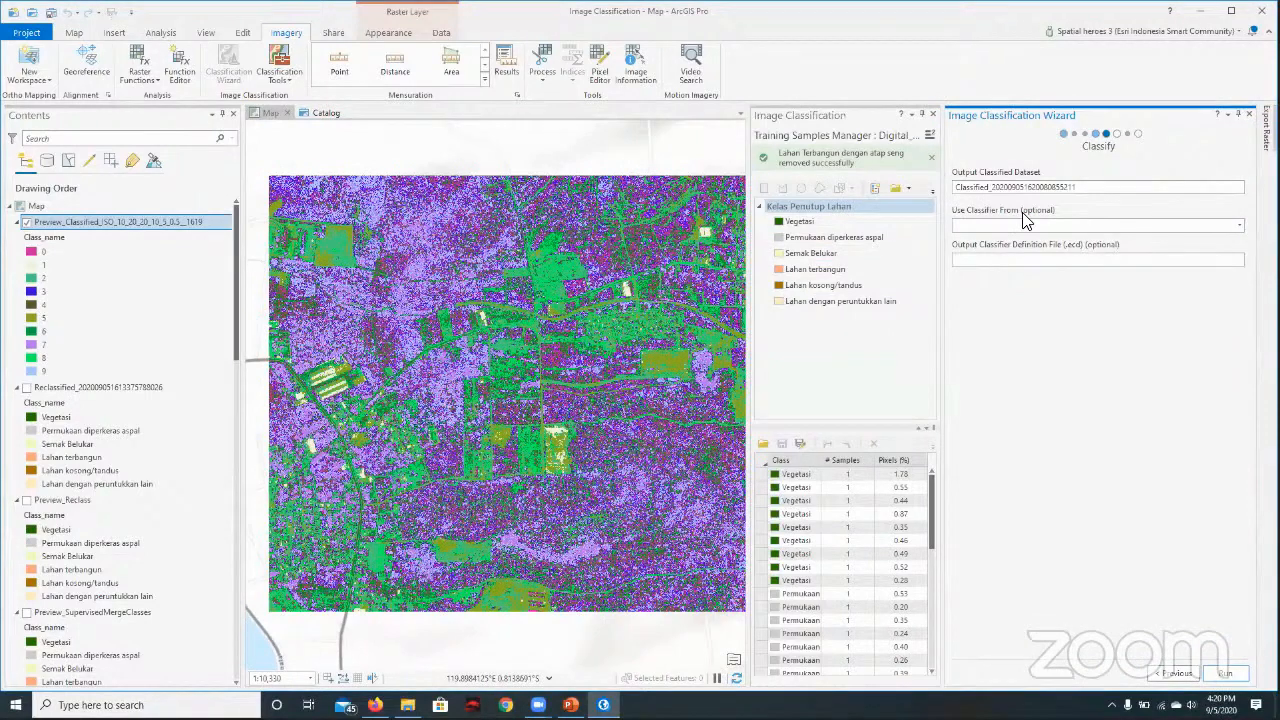
pyautogui.press('BackSpace')
pyautogui.press('BackSpace')
pyautogui.press('BackSpace')
pyautogui.press('BackSpace')
pyautogui.press('BackSpace')
pyautogui.press('BackSpace')
pyautogui.press('BackSpace')
pyautogui.press('BackSpace')
pyautogui.press('BackSpace')
pyautogui.press('BackSpace')
pyautogui.press('BackSpace')
pyautogui.press('BackSpace')
pyautogui.press('BackSpace')
pyautogui.press('BackSpace')
pyautogui.press('BackSpace')
pyautogui.press('BackSpace')
pyautogui.press('BackSpace')
pyautogui.press('BackSpace')
pyautogui.press('BackSpace')
pyautogui.press('BackSpace')
pyautogui.write('ISOCluster')
pyautogui.click(1225, 673)
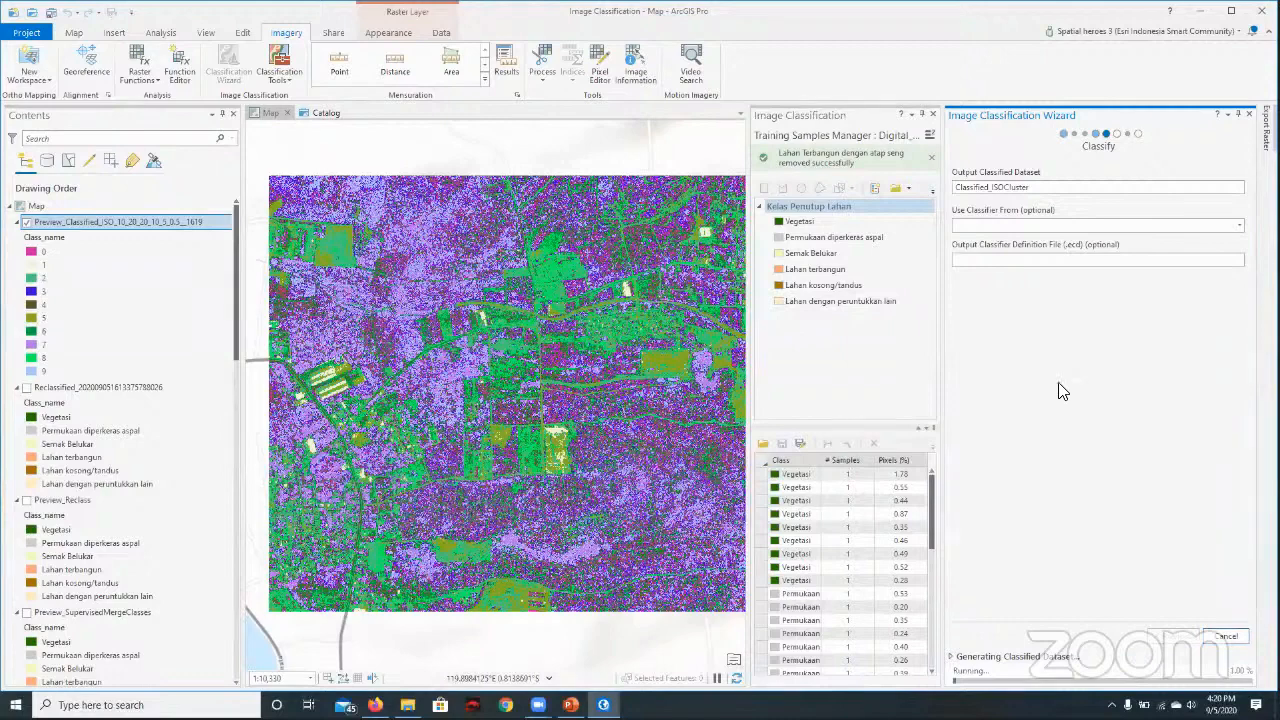
# - Proceed from the classification result to the wizard's Assign Classes stage
pyautogui.scroll(1, 390, 257)
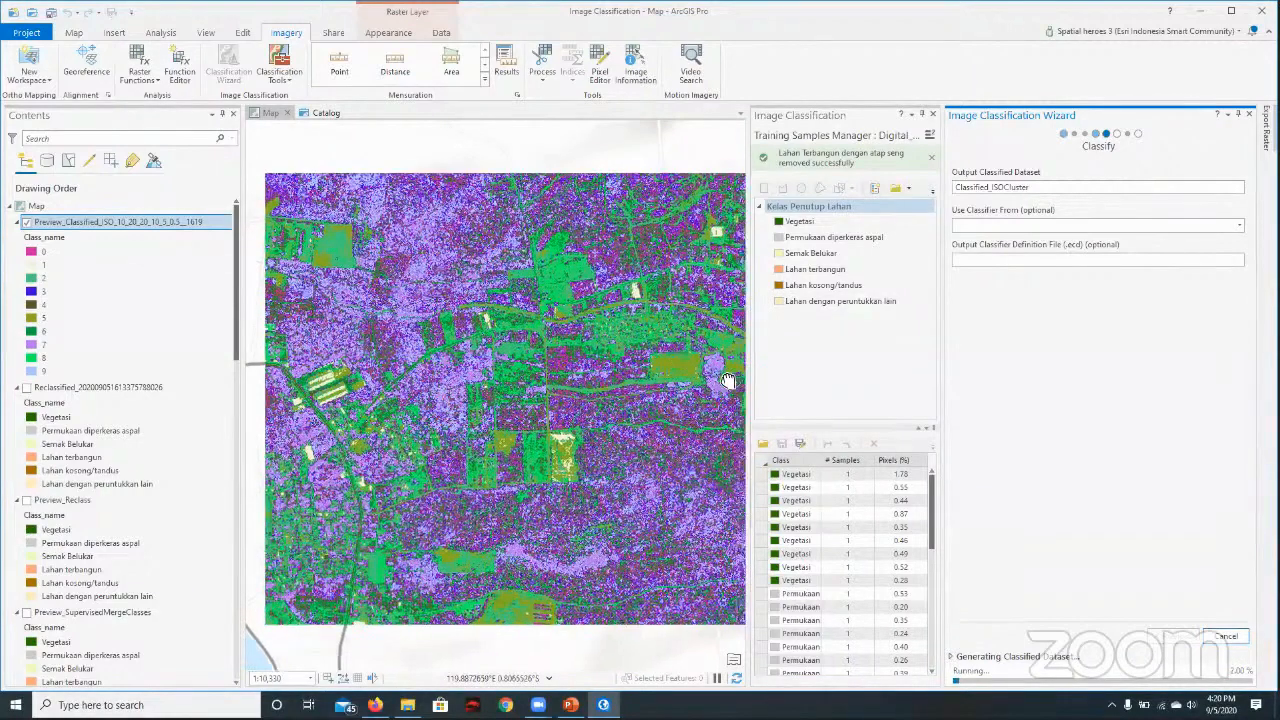
pyautogui.scroll(1, 470, 328)
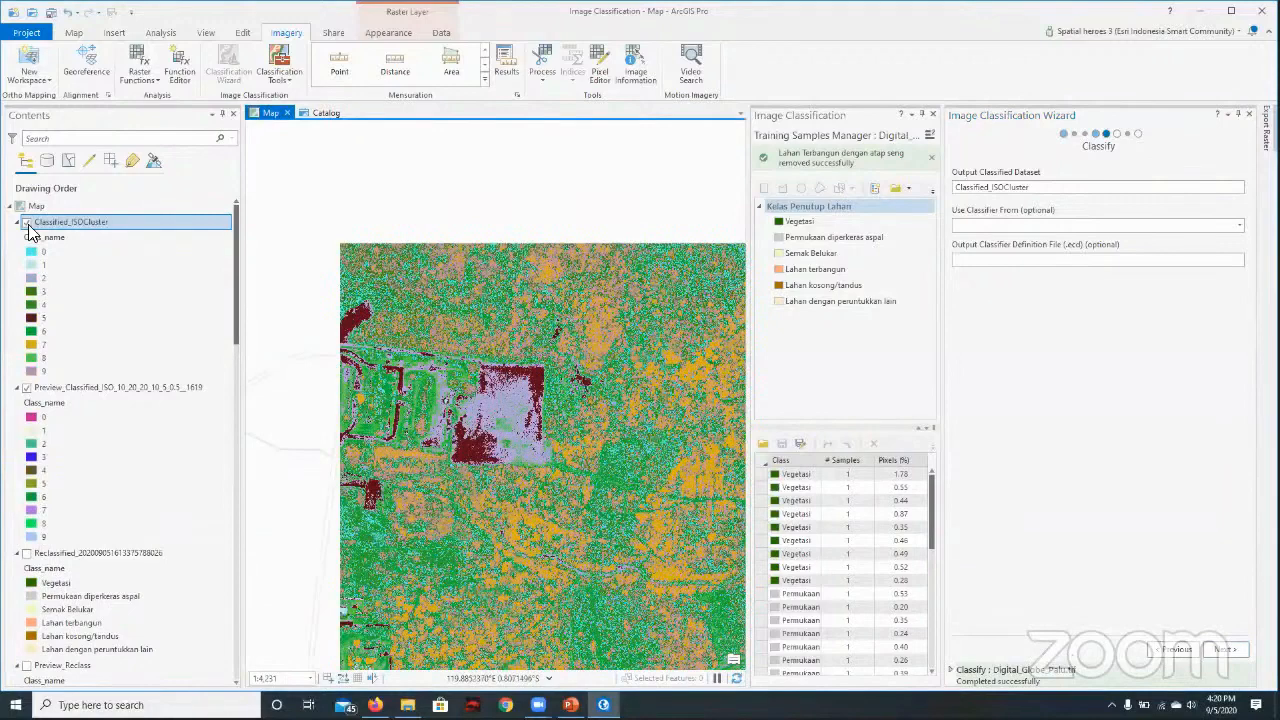
pyautogui.click(1228, 647)
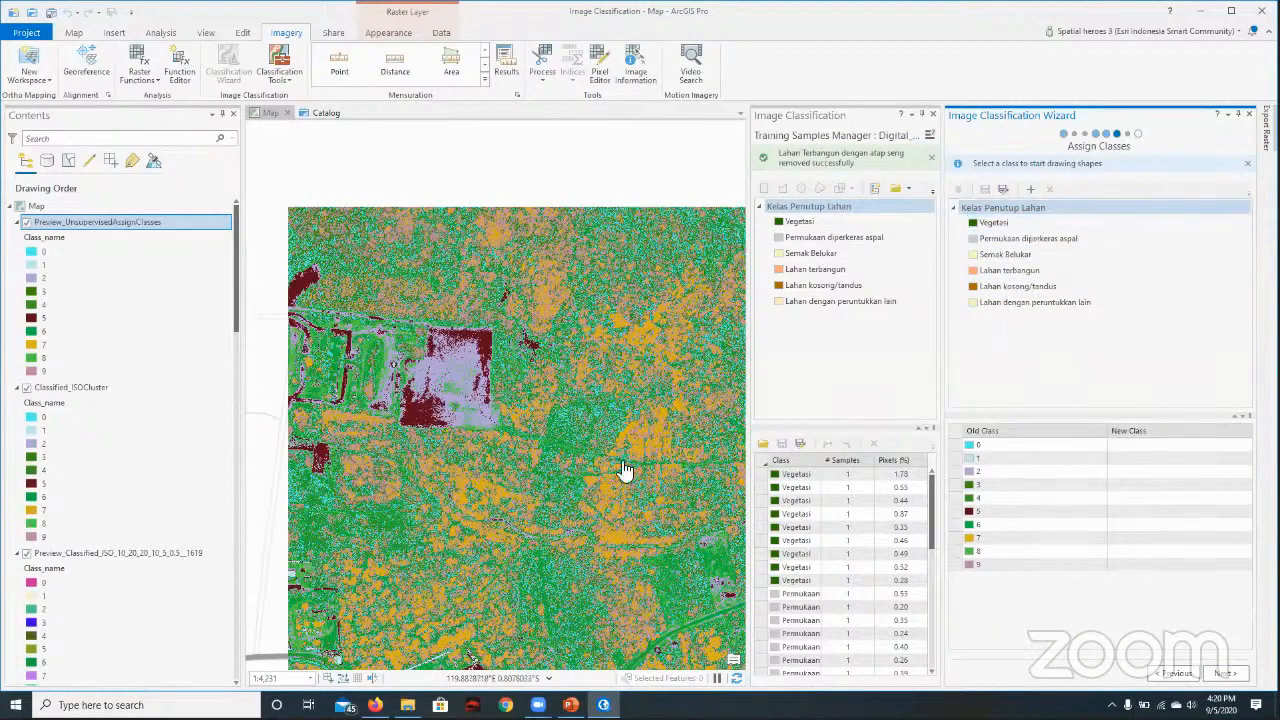
# - Hide the Classified_ISOCluster and ISO preview layers to compare Preview_UnsupervisedAssignClasses with the satellite image over the open field
pyautogui.scroll(-1, 623, 471)
pyautogui.scroll(-2, 537, 397)
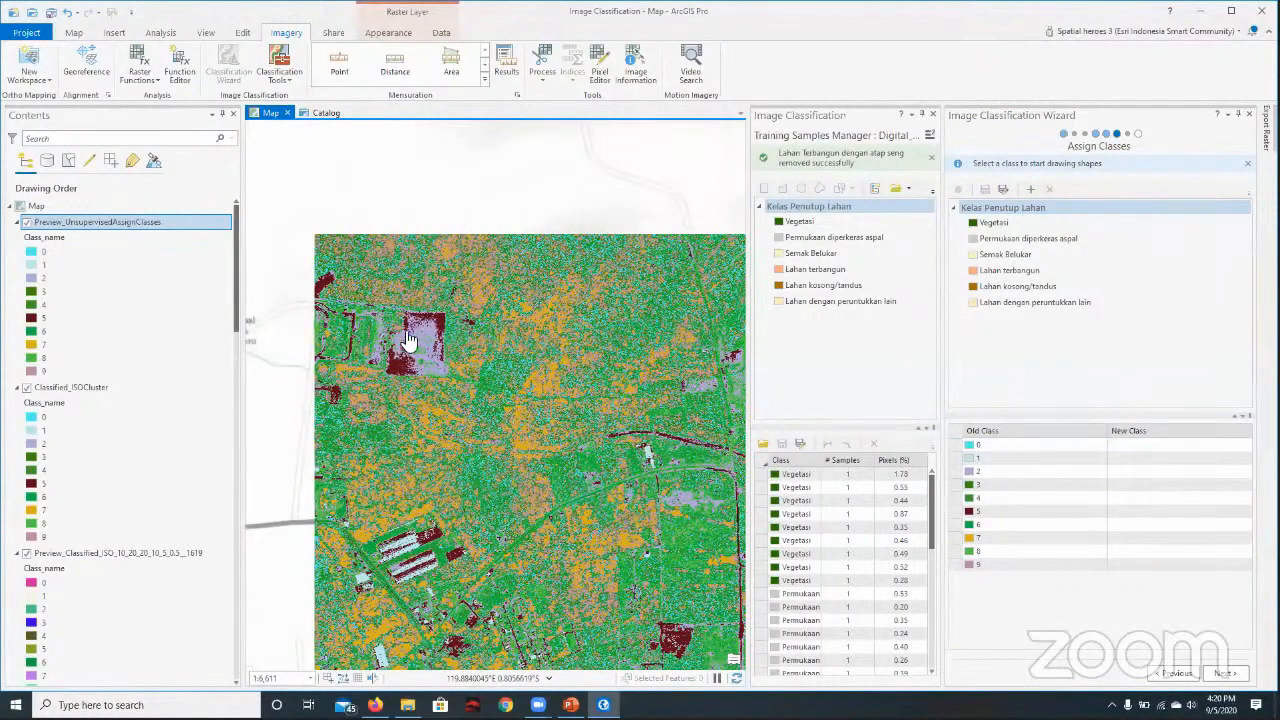
pyautogui.scroll(1, 391, 318)
pyautogui.scroll(1, 547, 369)
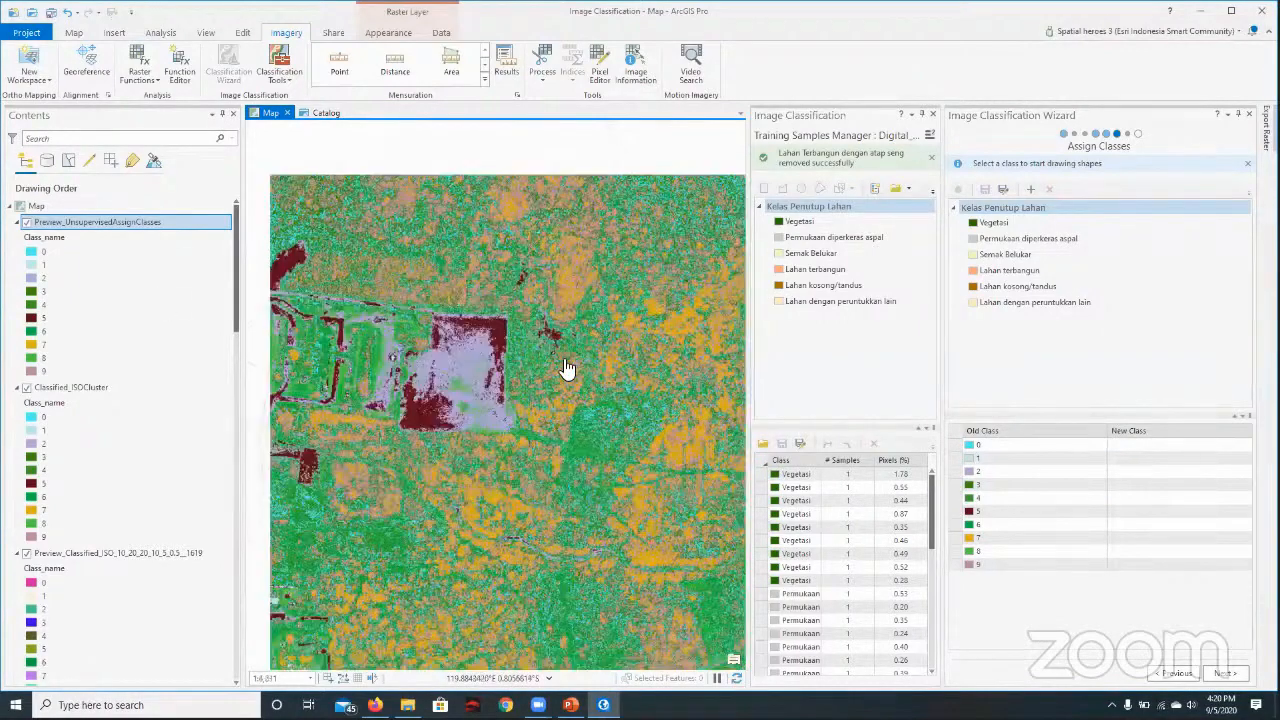
pyautogui.scroll(2, 518, 384)
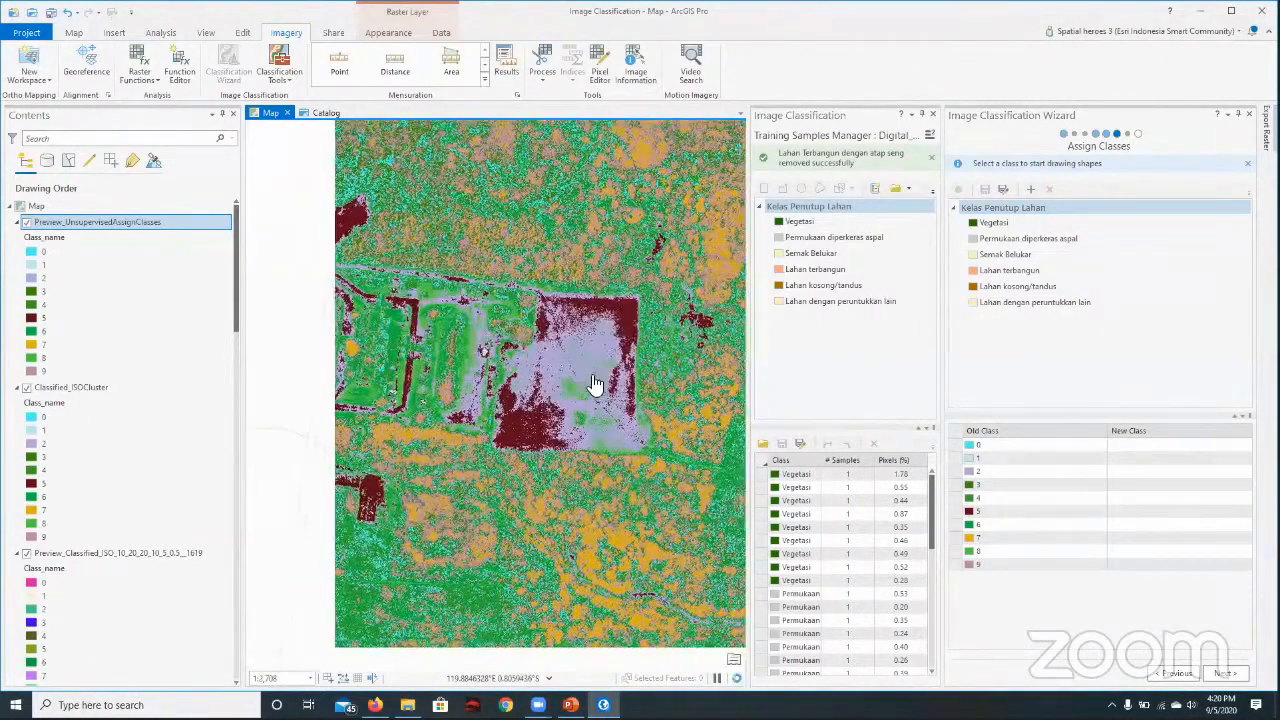
pyautogui.scroll(1, 545, 380)
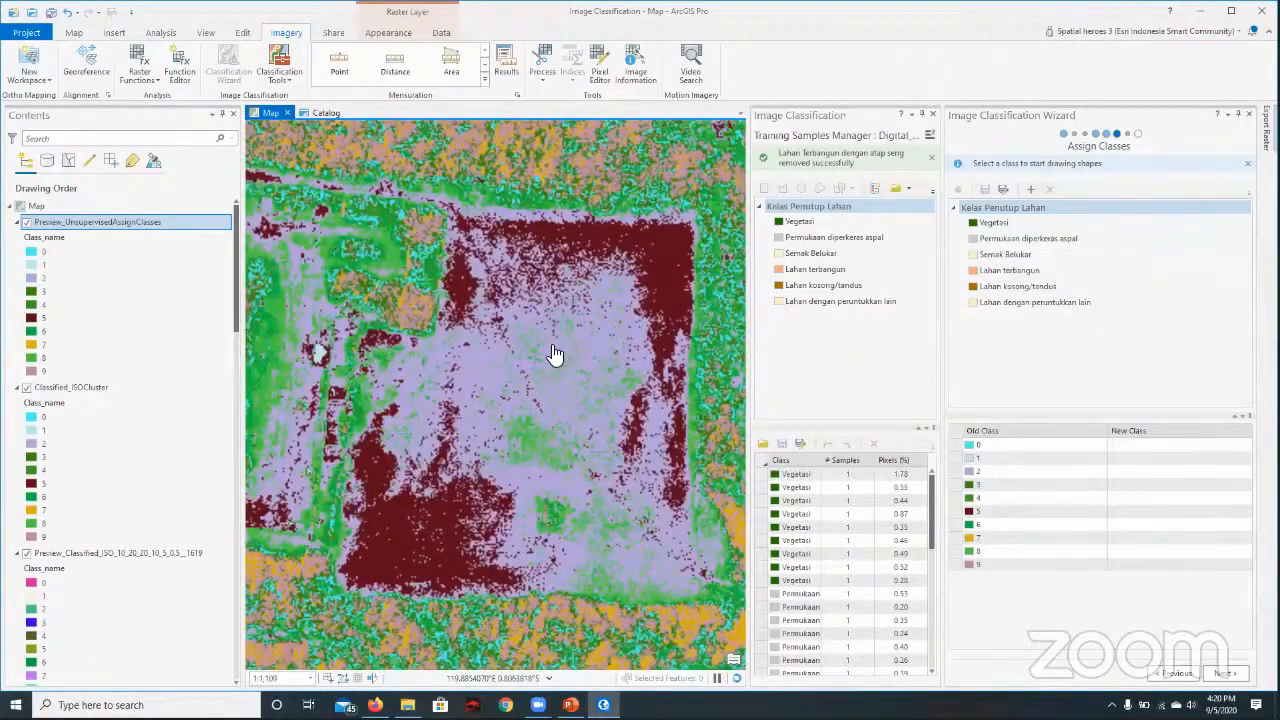
pyautogui.scroll(1, 540, 378)
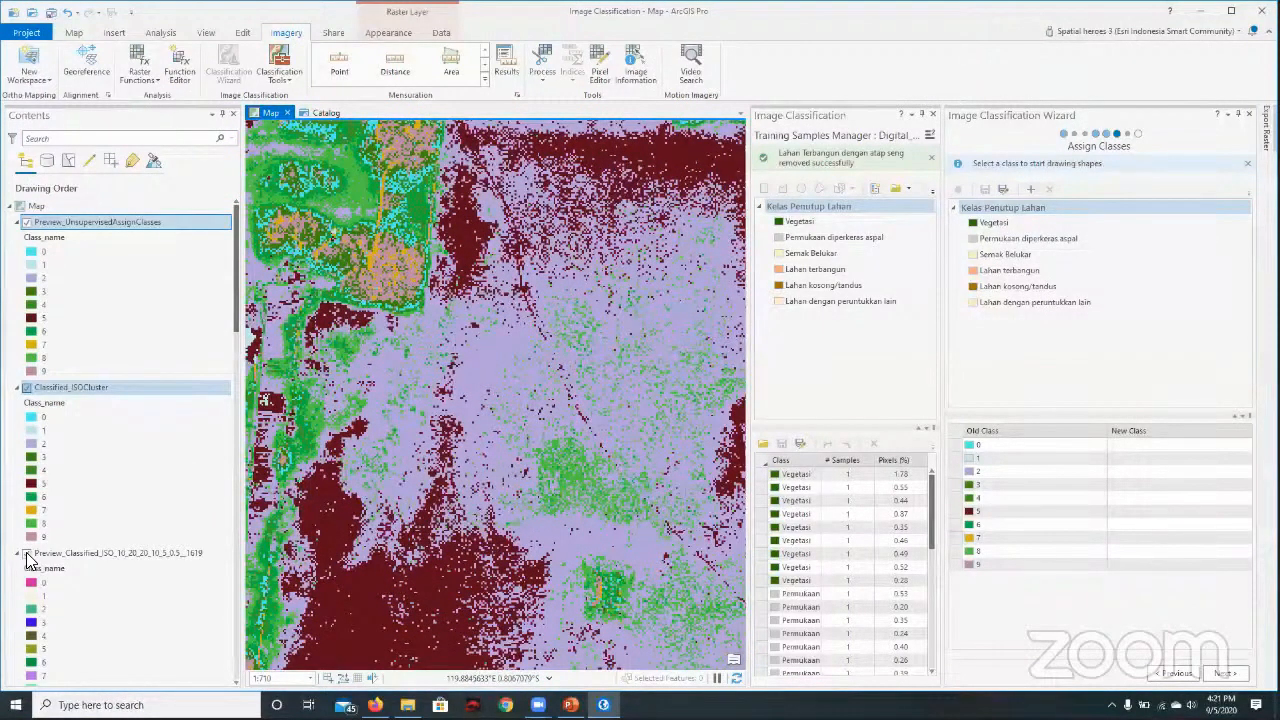
pyautogui.click(28, 555)
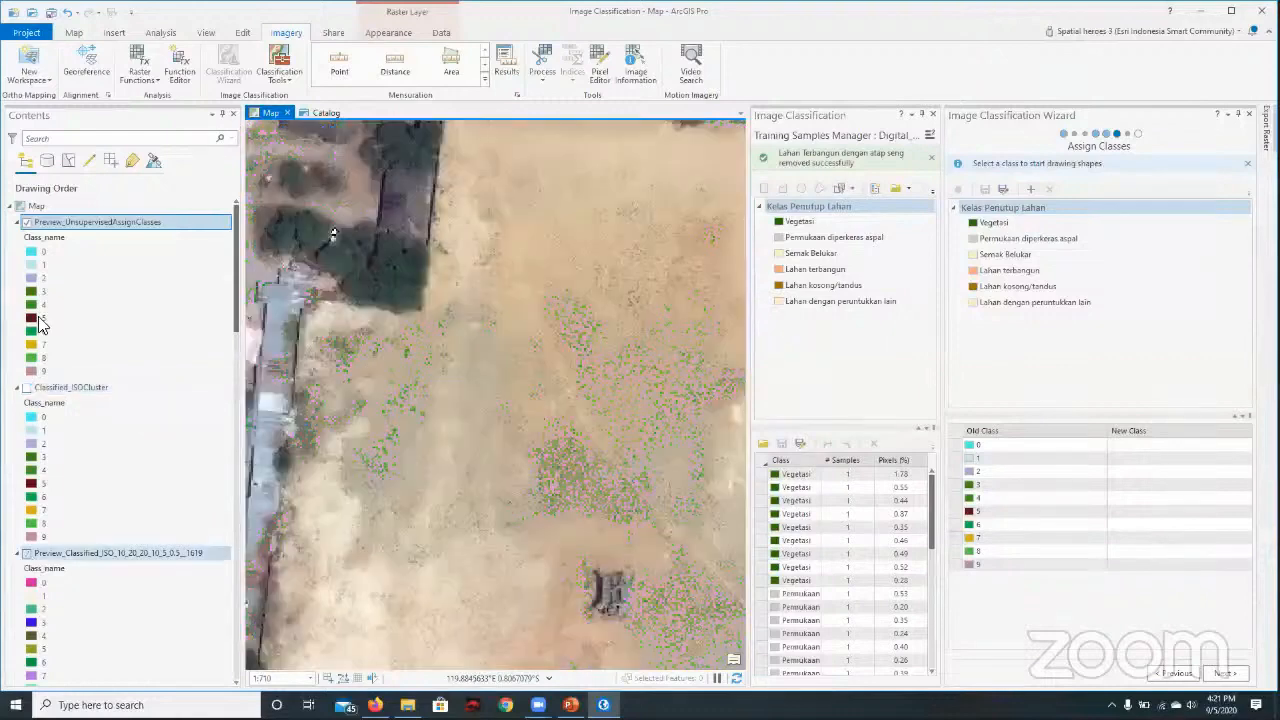
pyautogui.click(28, 222)
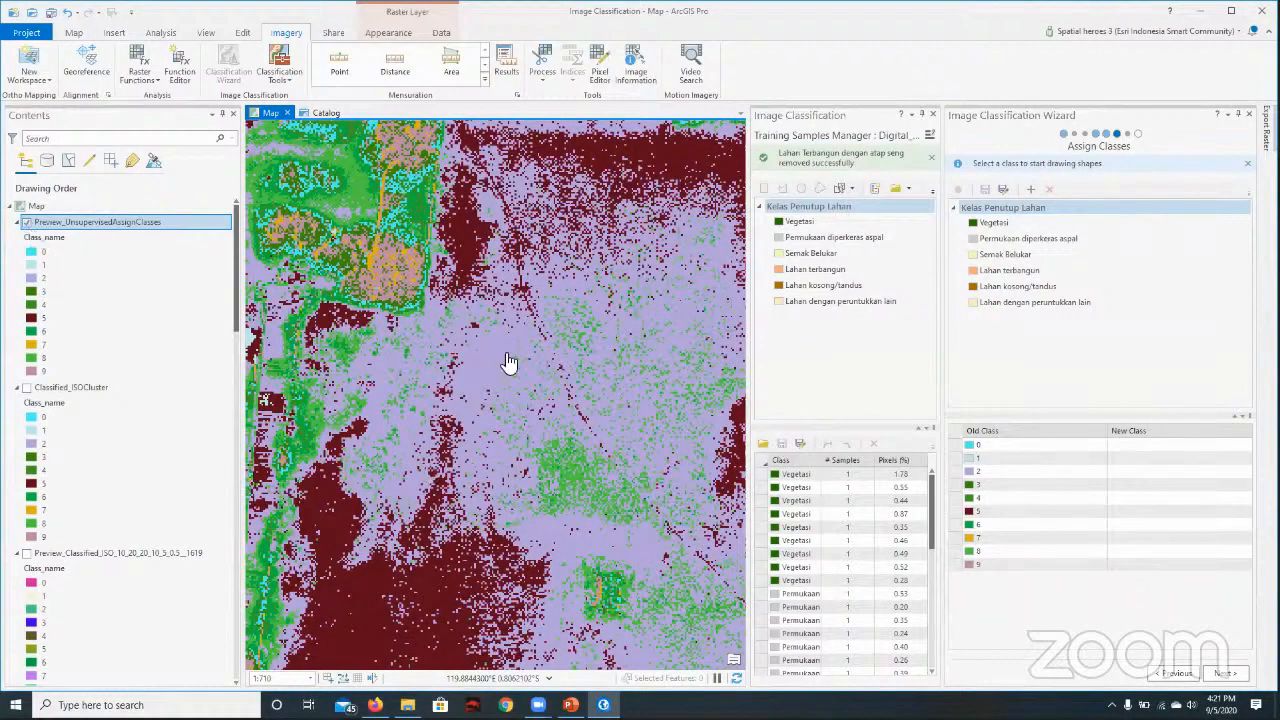
# - Try to assign old class 2 to the schema class Lahan dengan peruntukkan lain
pyautogui.click(980, 472)
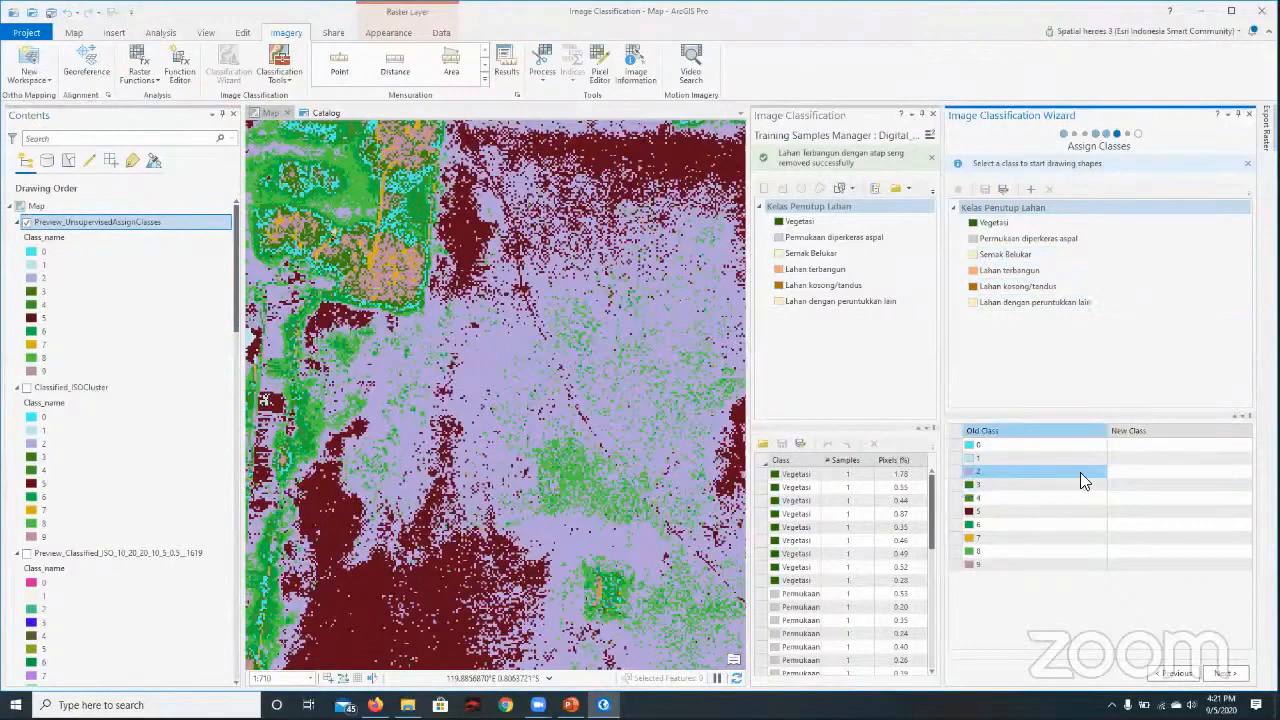
pyautogui.click(975, 472)
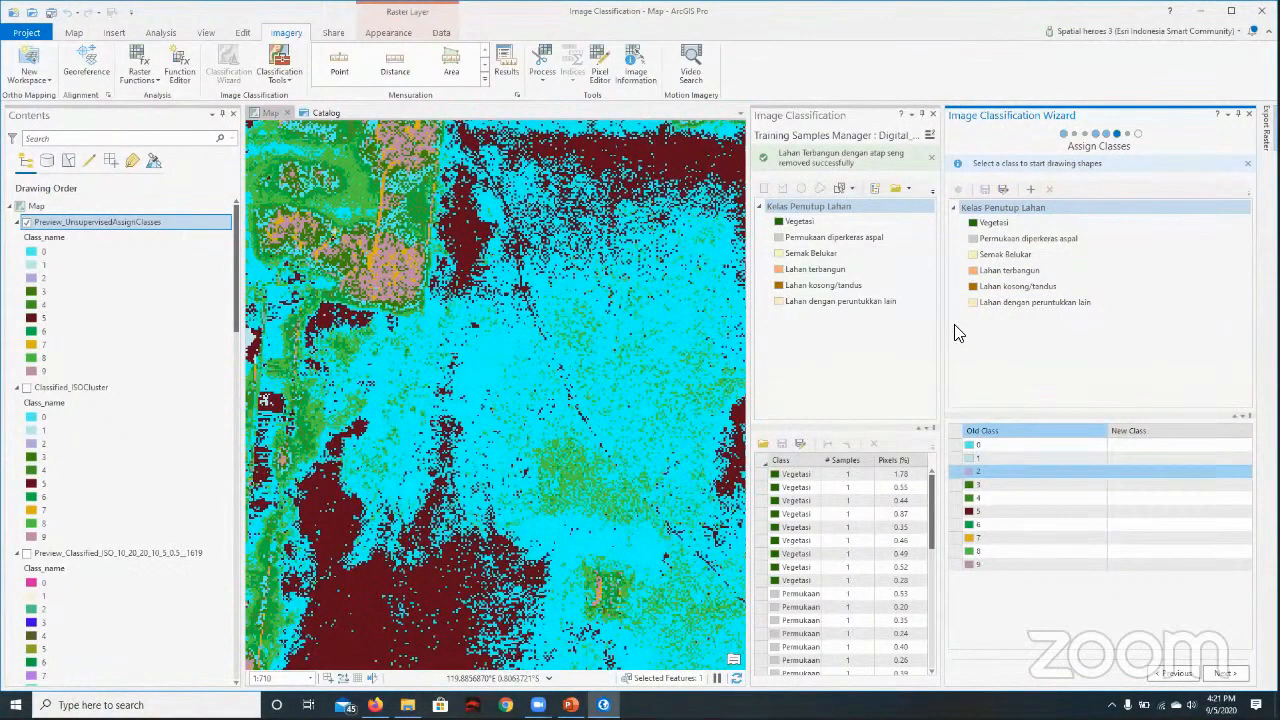
pyautogui.click(972, 305)
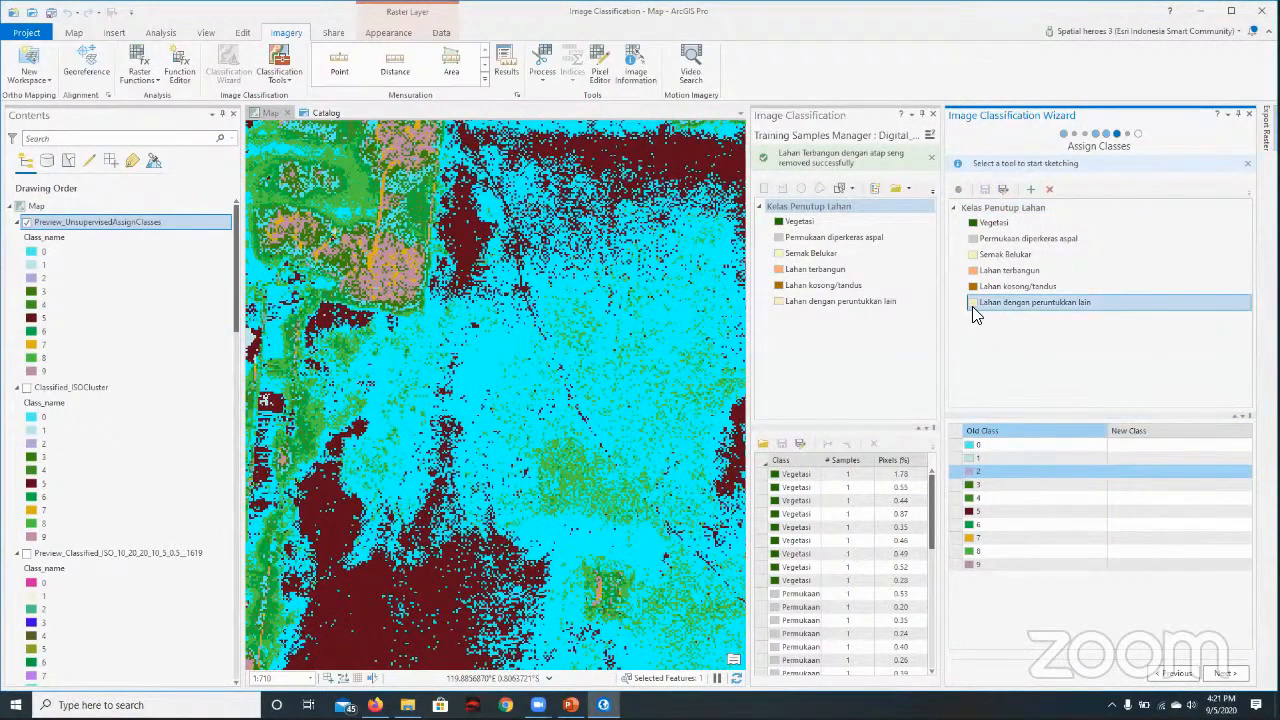
pyautogui.moveTo(972, 306); pyautogui.dragTo(1030, 198)
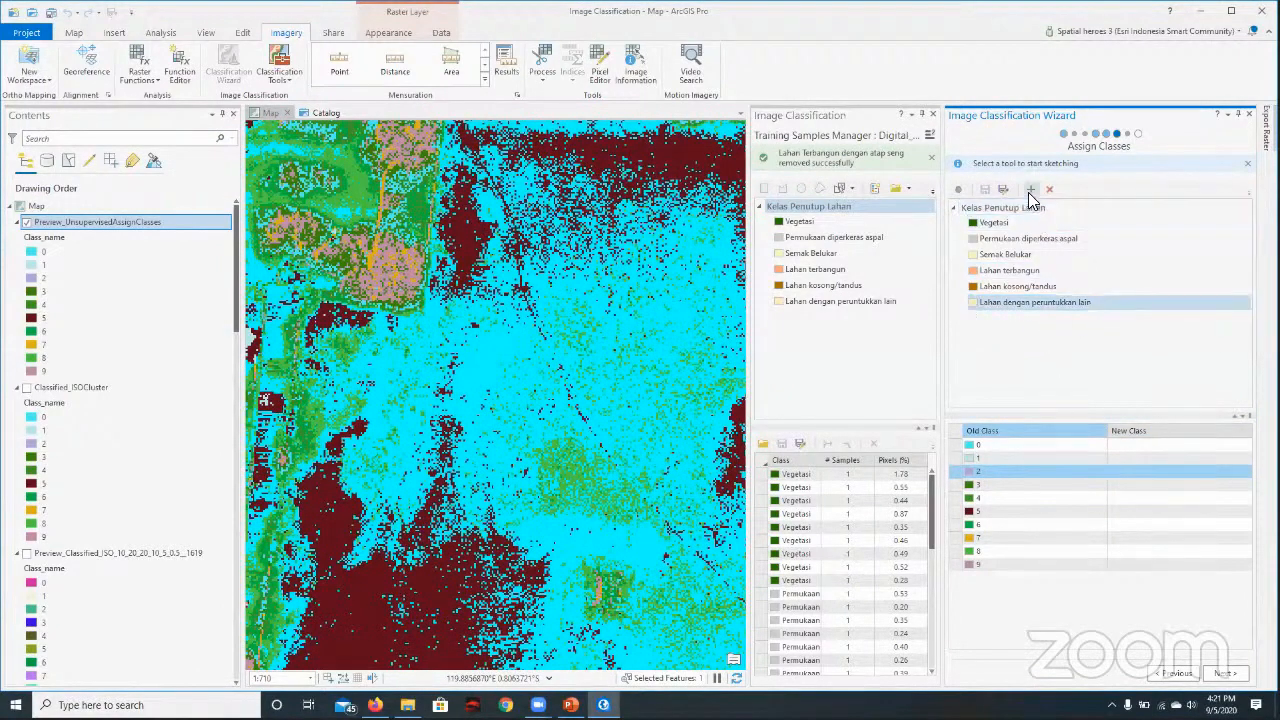
pyautogui.click(1029, 192)
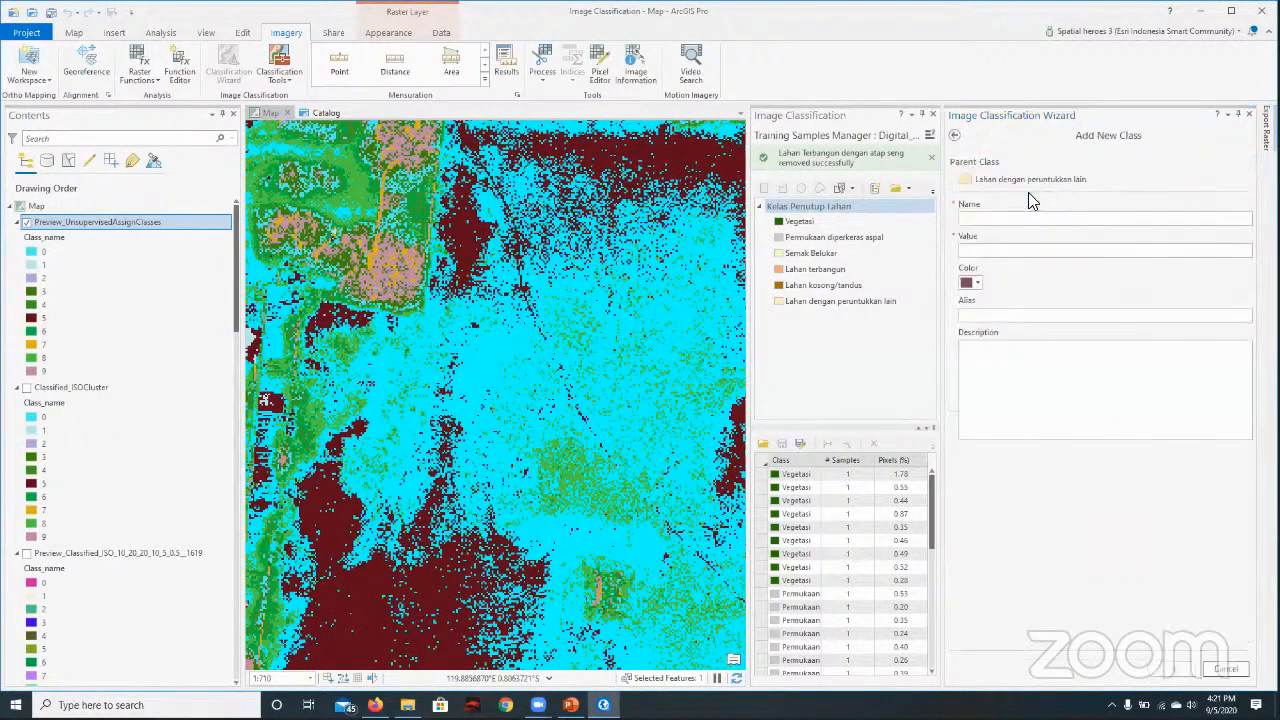
pyautogui.click(958, 135)
pyautogui.click(1138, 472)
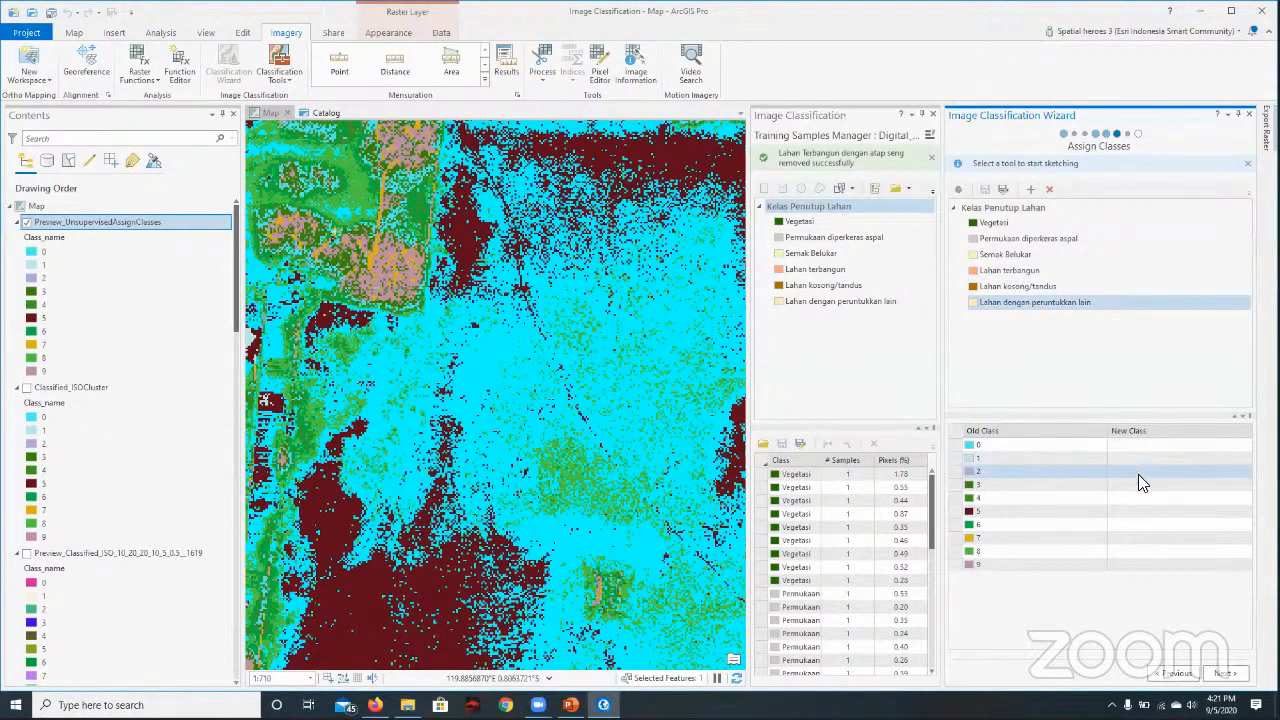
pyautogui.click(968, 477)
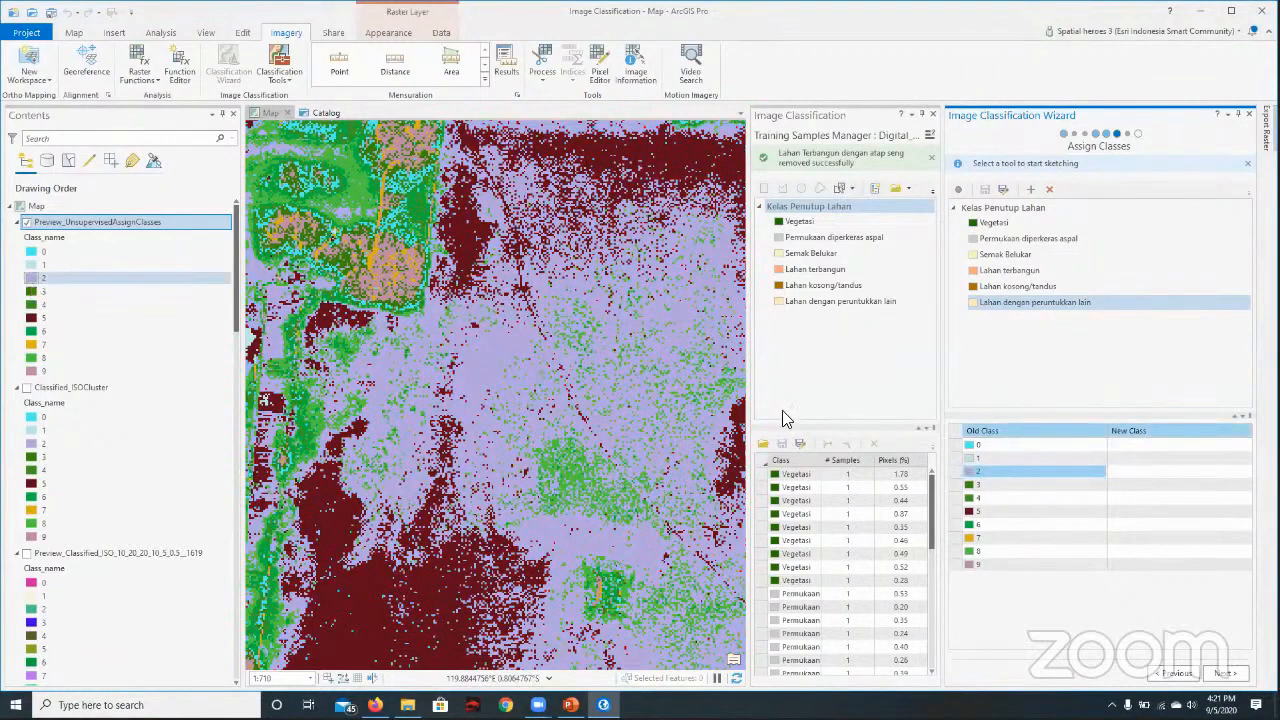
pyautogui.click(966, 466)
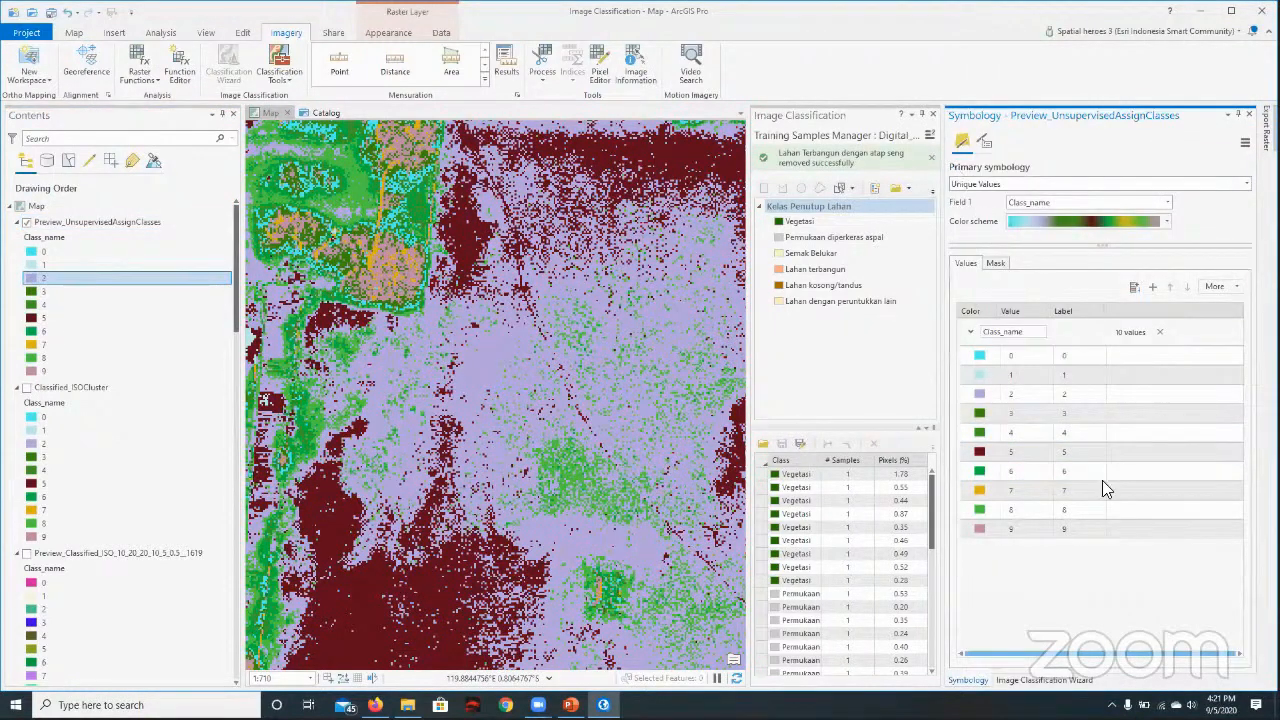
pyautogui.click(1030, 528)
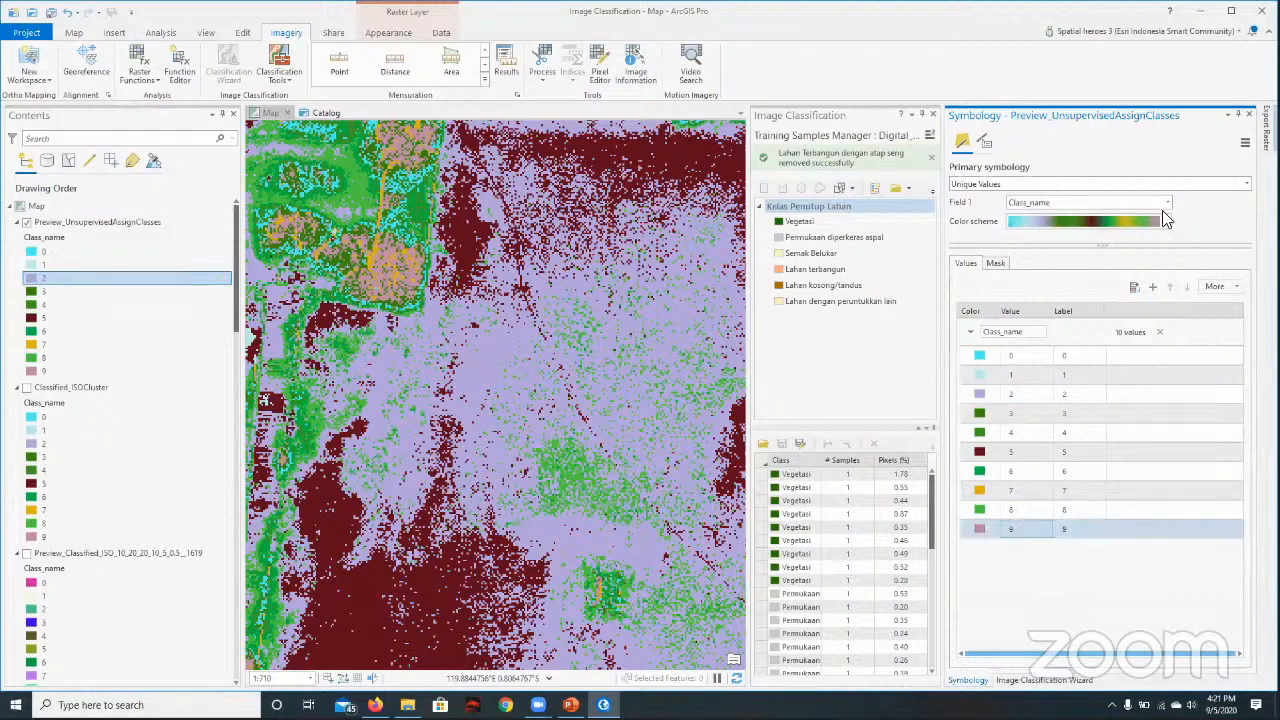
pyautogui.click(1249, 115)
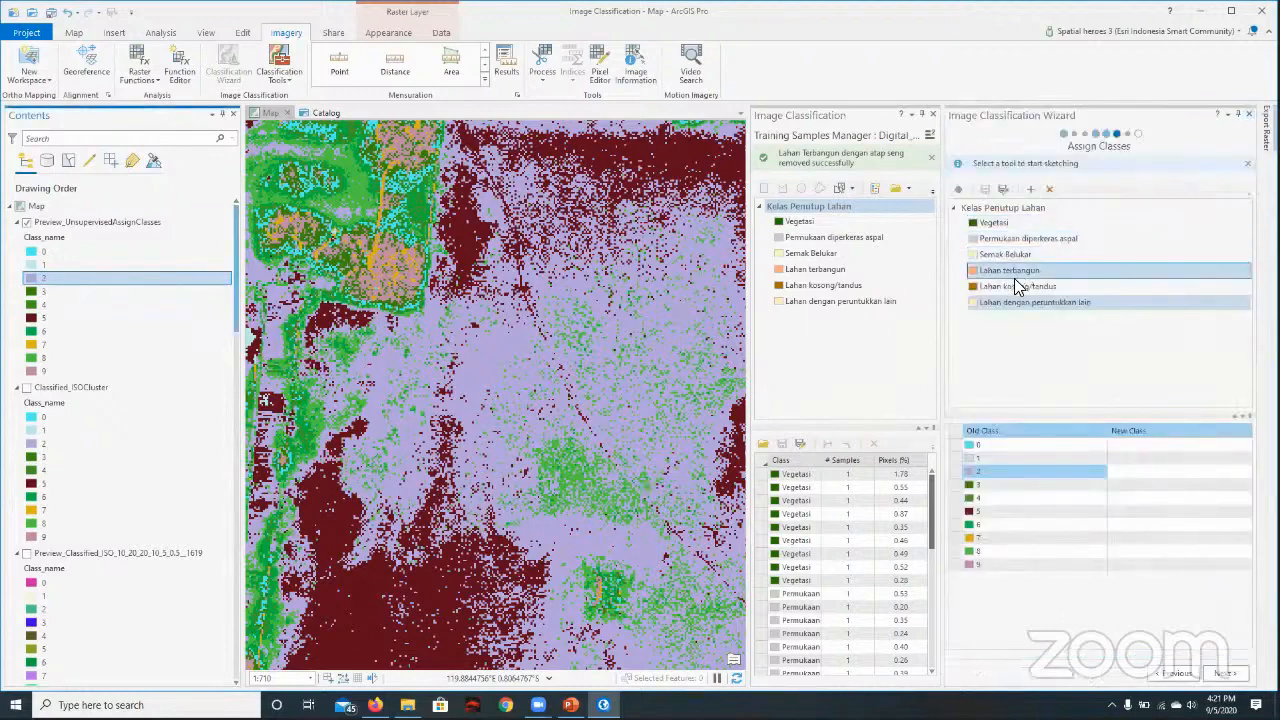
# - Assign old class 2 to the schema class Lahan dengan peruntukkan lain with the Assign tool on the open field's pixels
pyautogui.click(1042, 302)
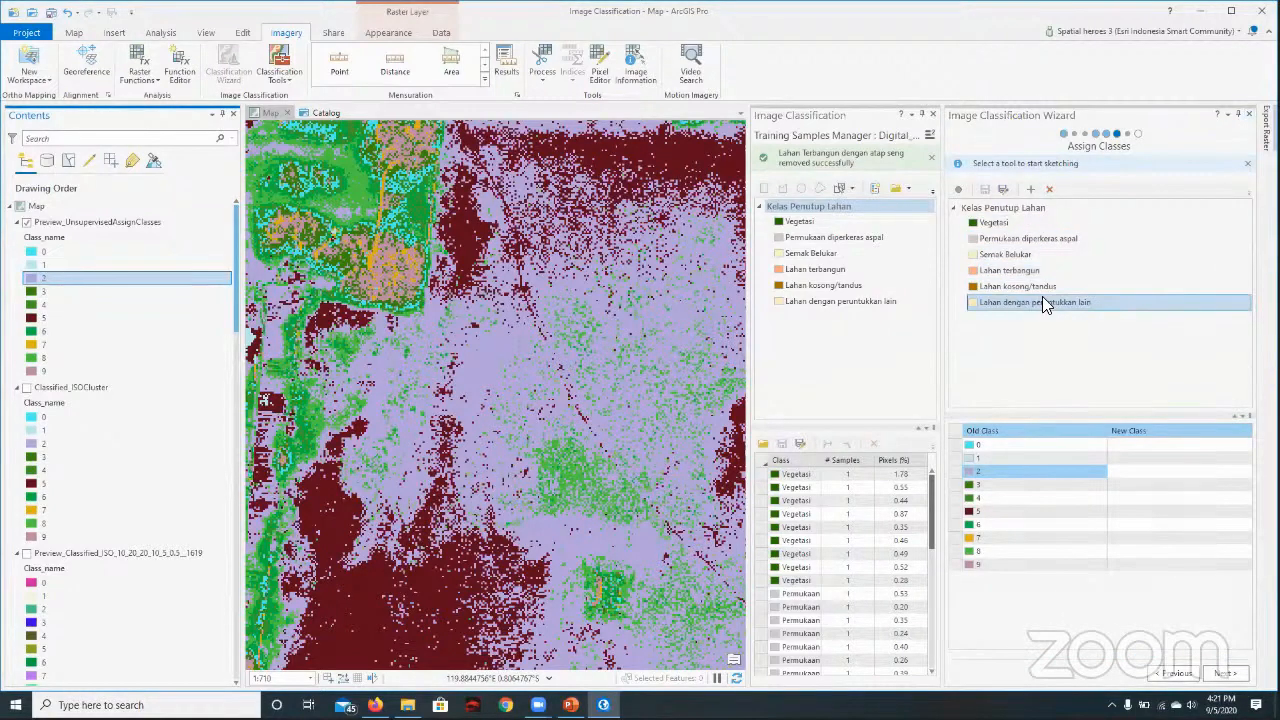
pyautogui.click(1108, 471)
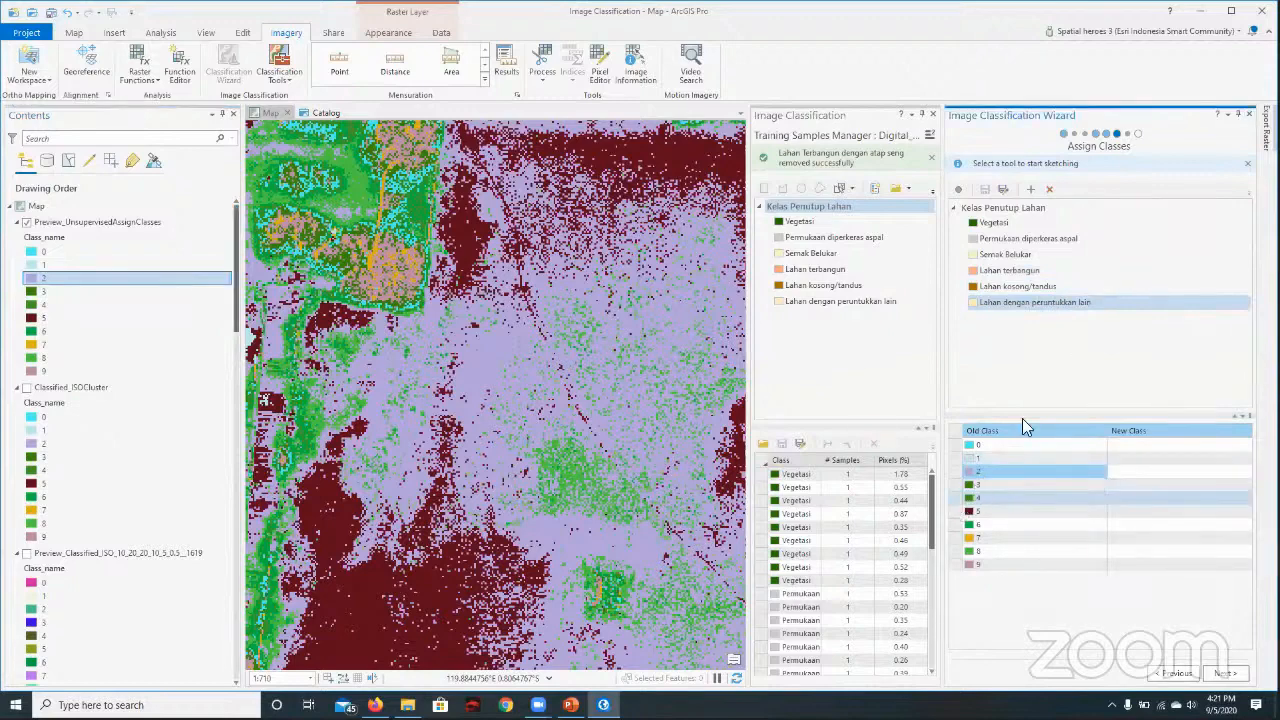
pyautogui.click(652, 404)
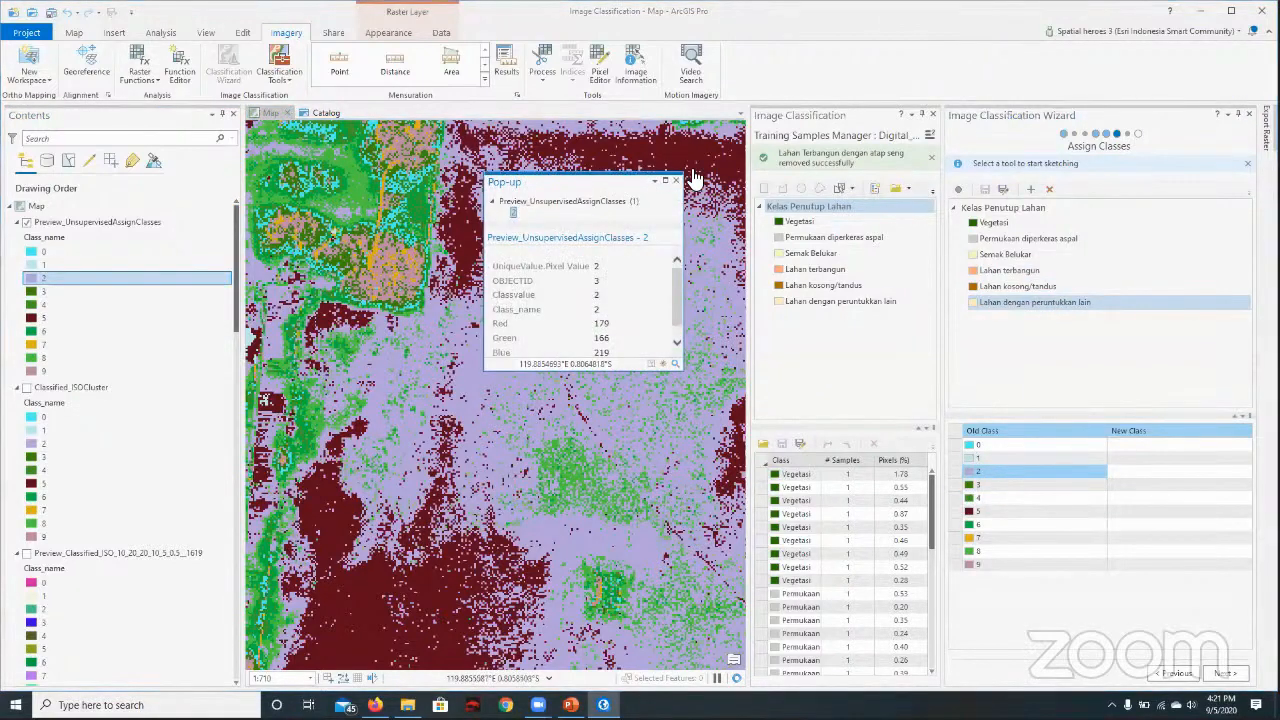
pyautogui.click(679, 180)
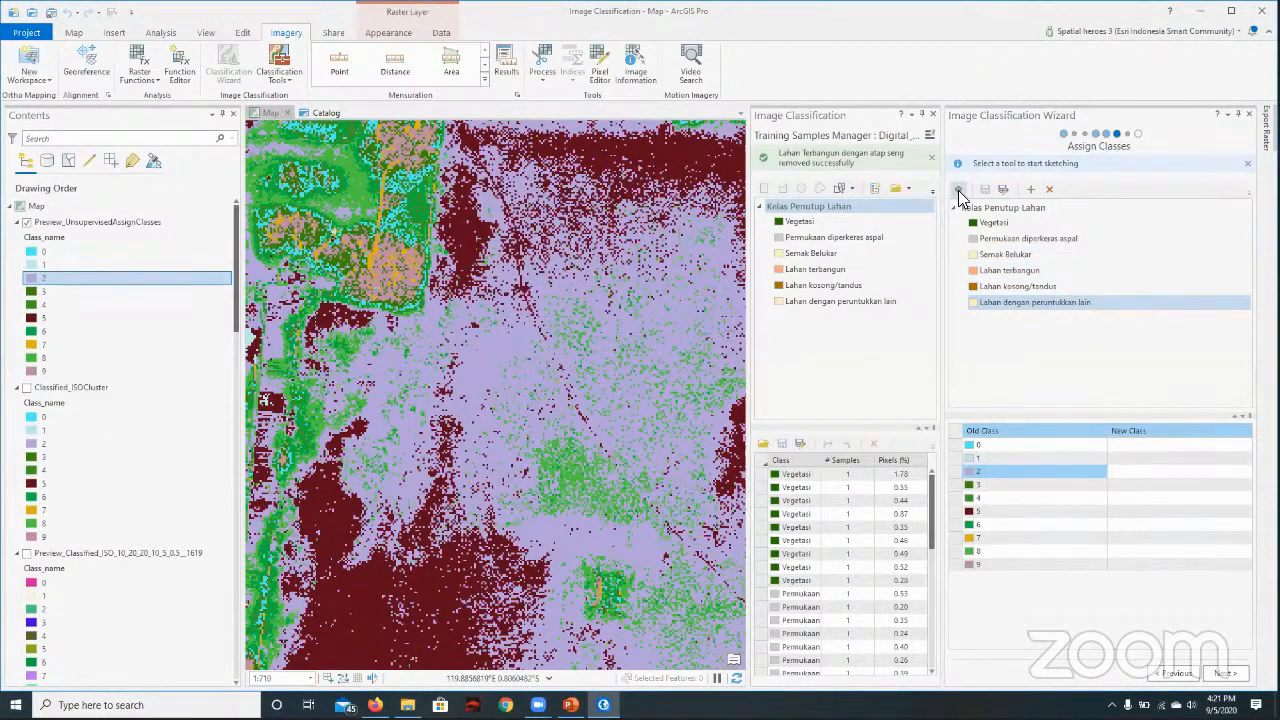
pyautogui.click(958, 476)
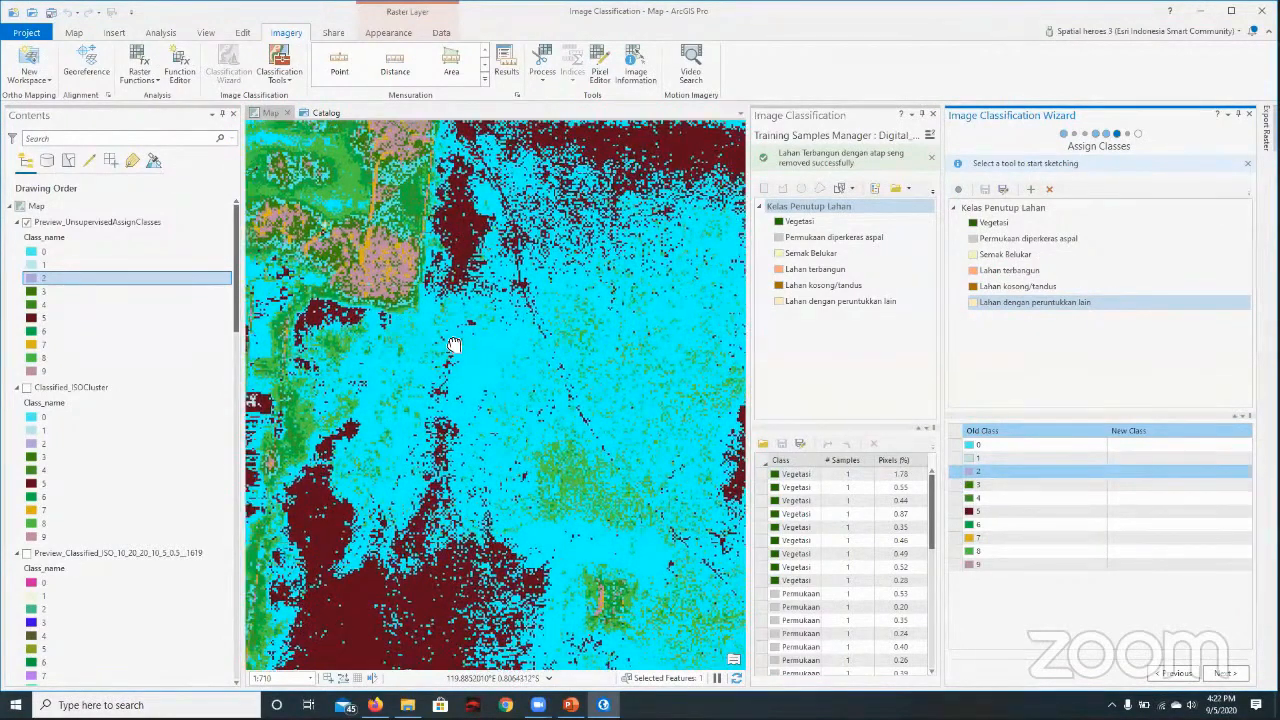
pyautogui.scroll(3, 454, 345)
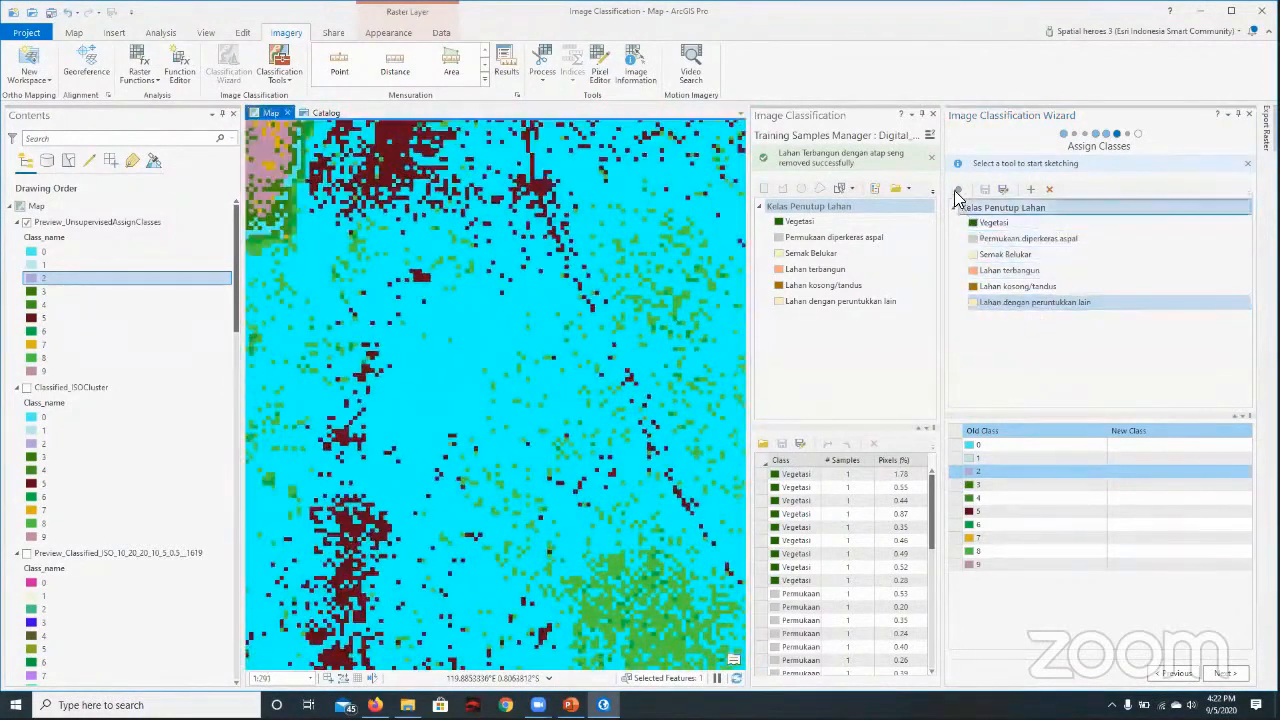
pyautogui.click(956, 190)
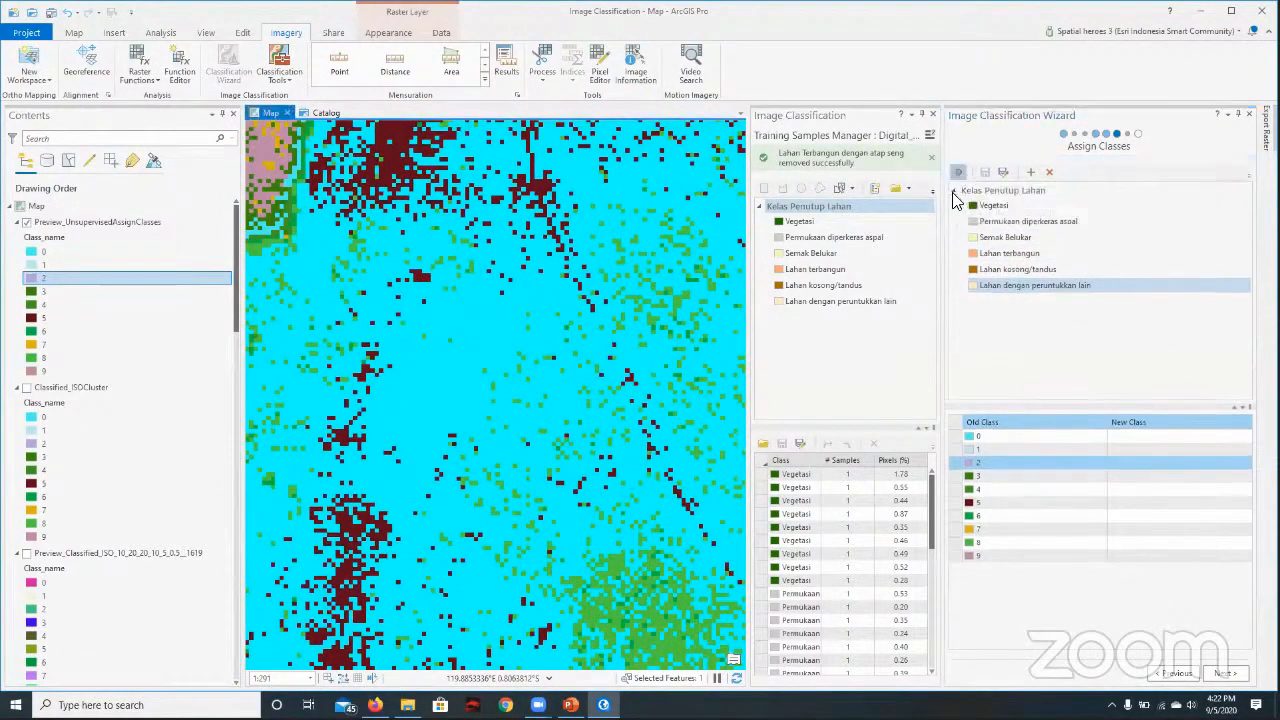
pyautogui.click(443, 378)
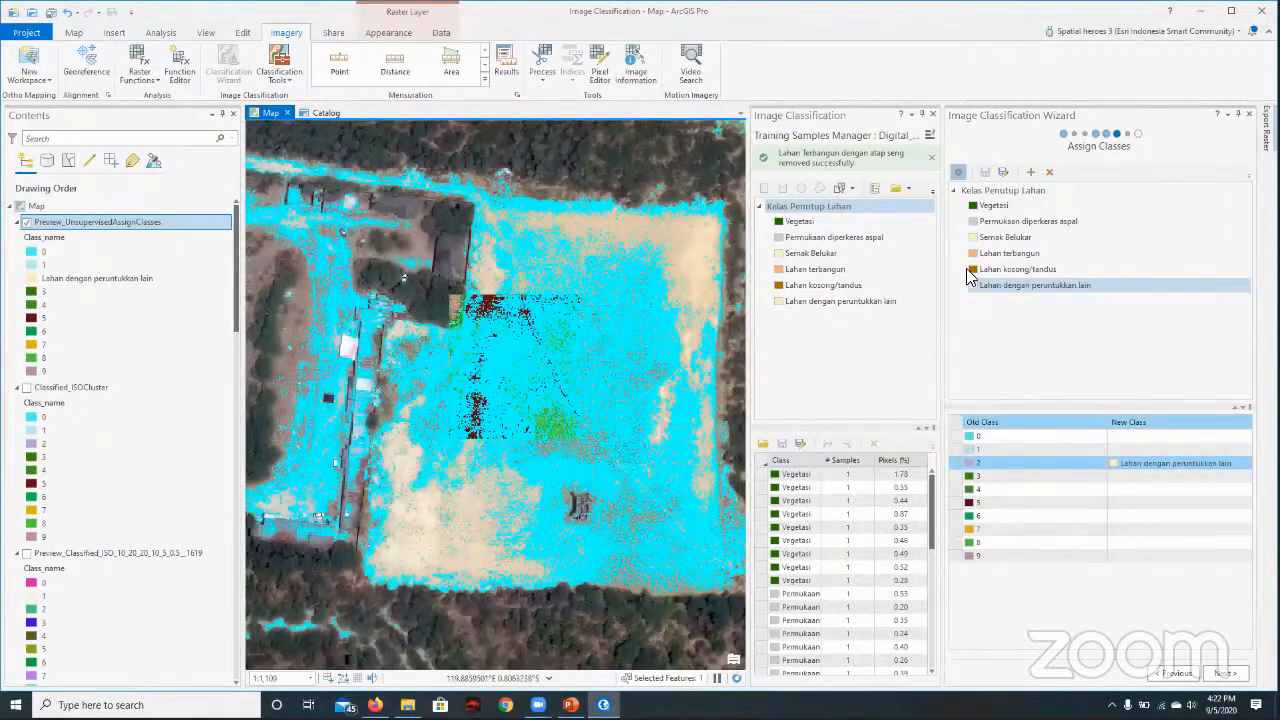
# - Highlight old classes 1 and 9 in turn and compare the class 9 pixels with the satellite image beneath Preview_UnsupervisedAssignClasses
pyautogui.click(976, 271)
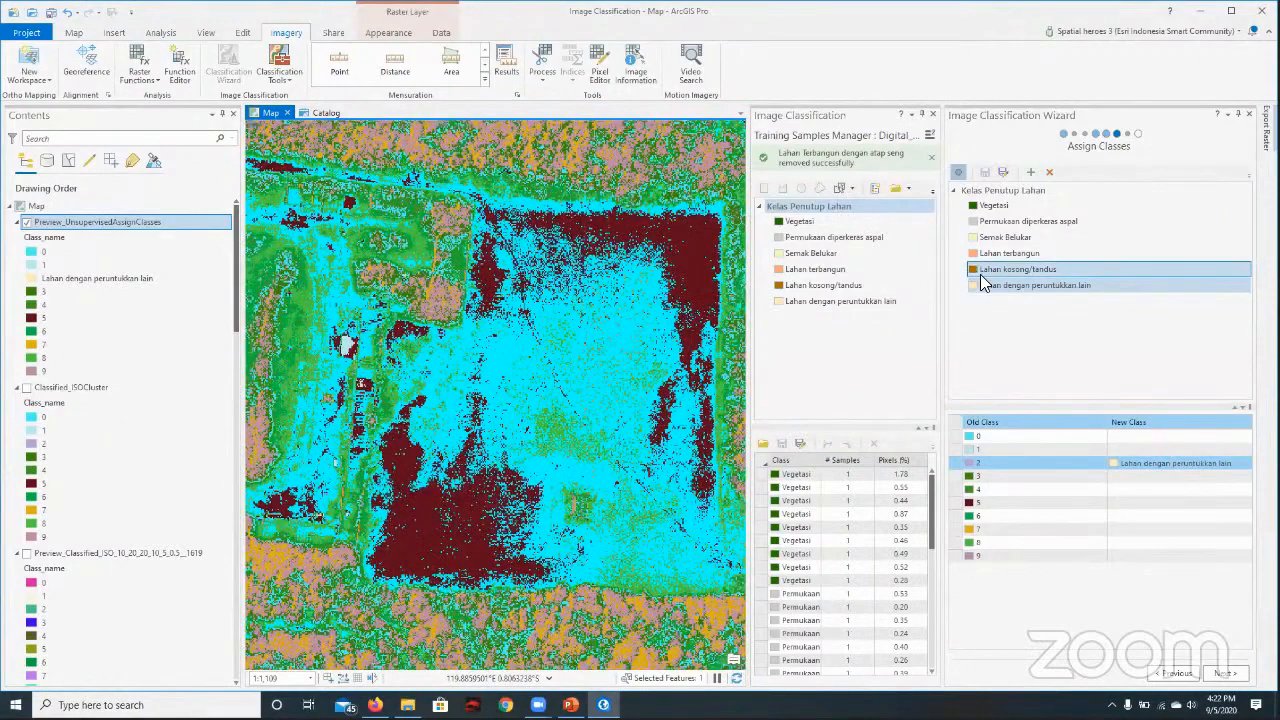
pyautogui.click(970, 477)
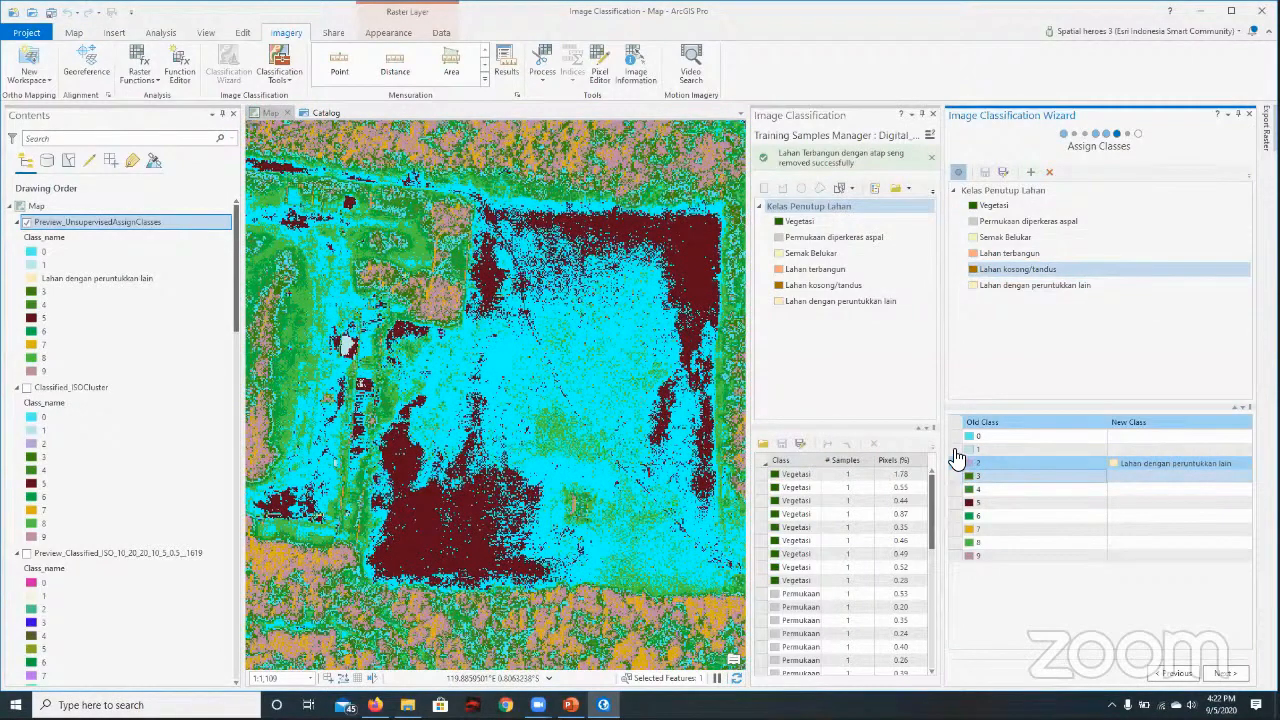
pyautogui.click(957, 461)
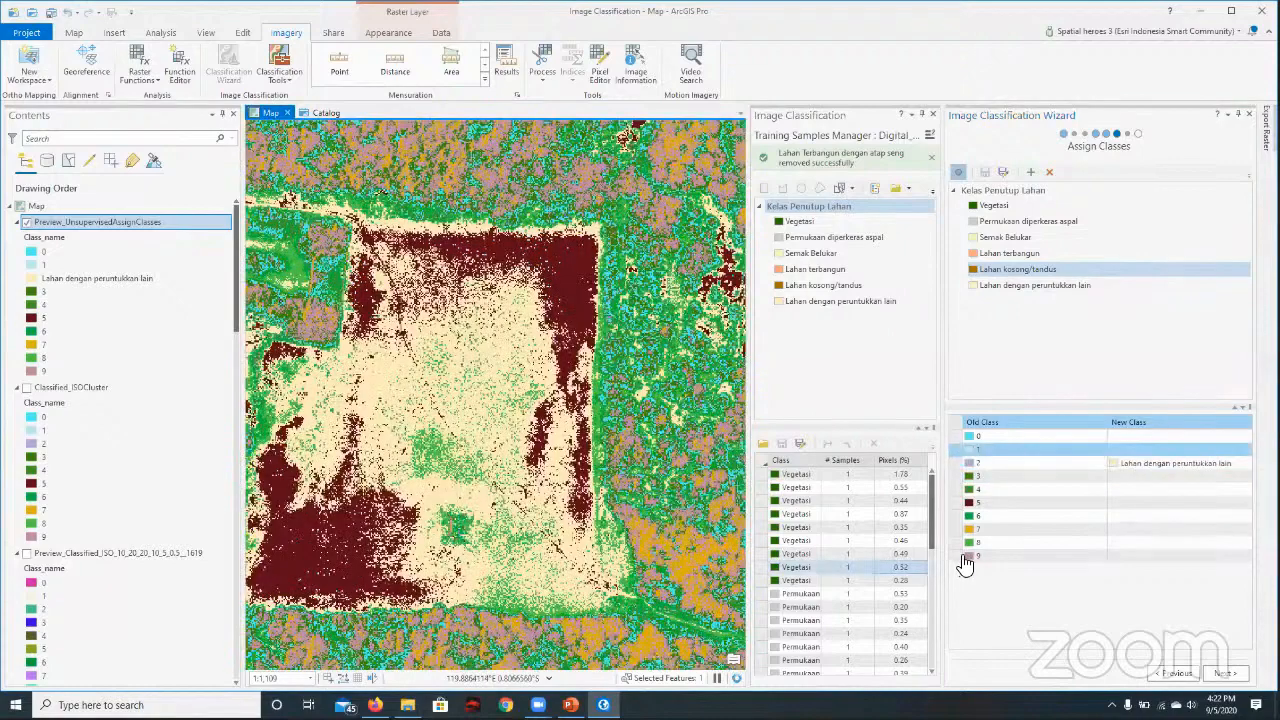
pyautogui.click(955, 556)
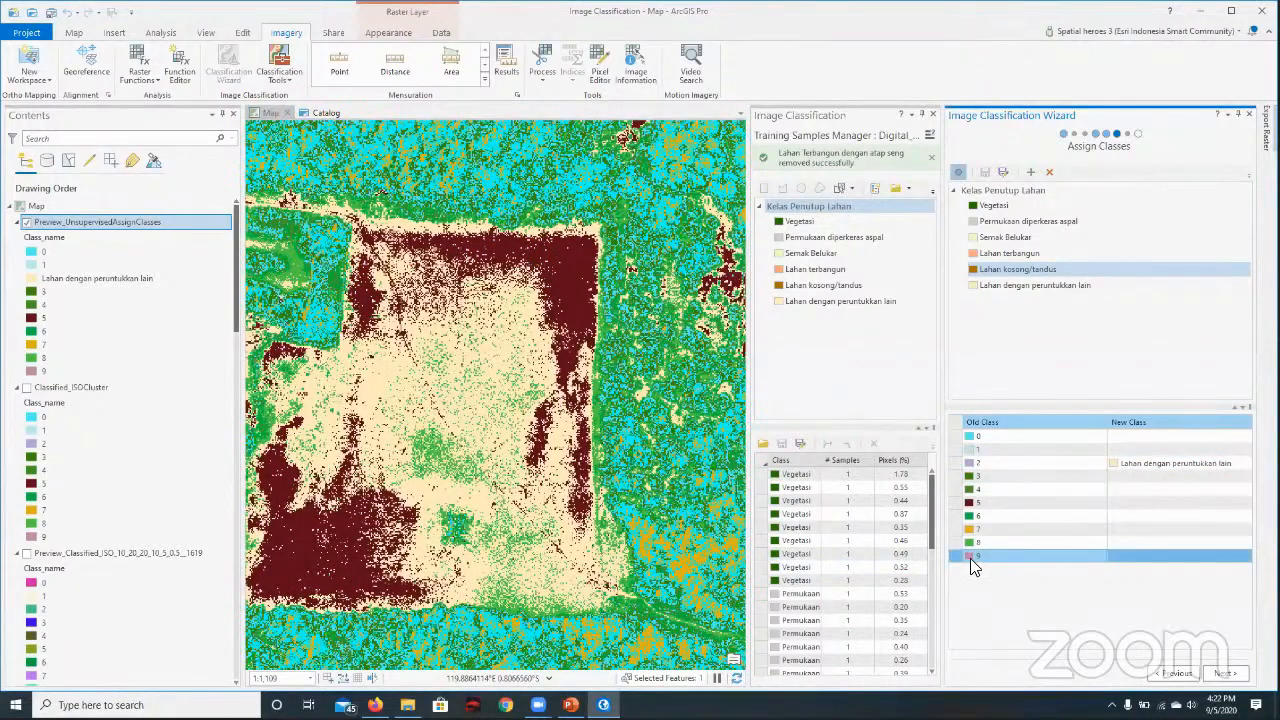
pyautogui.scroll(4, 720, 550)
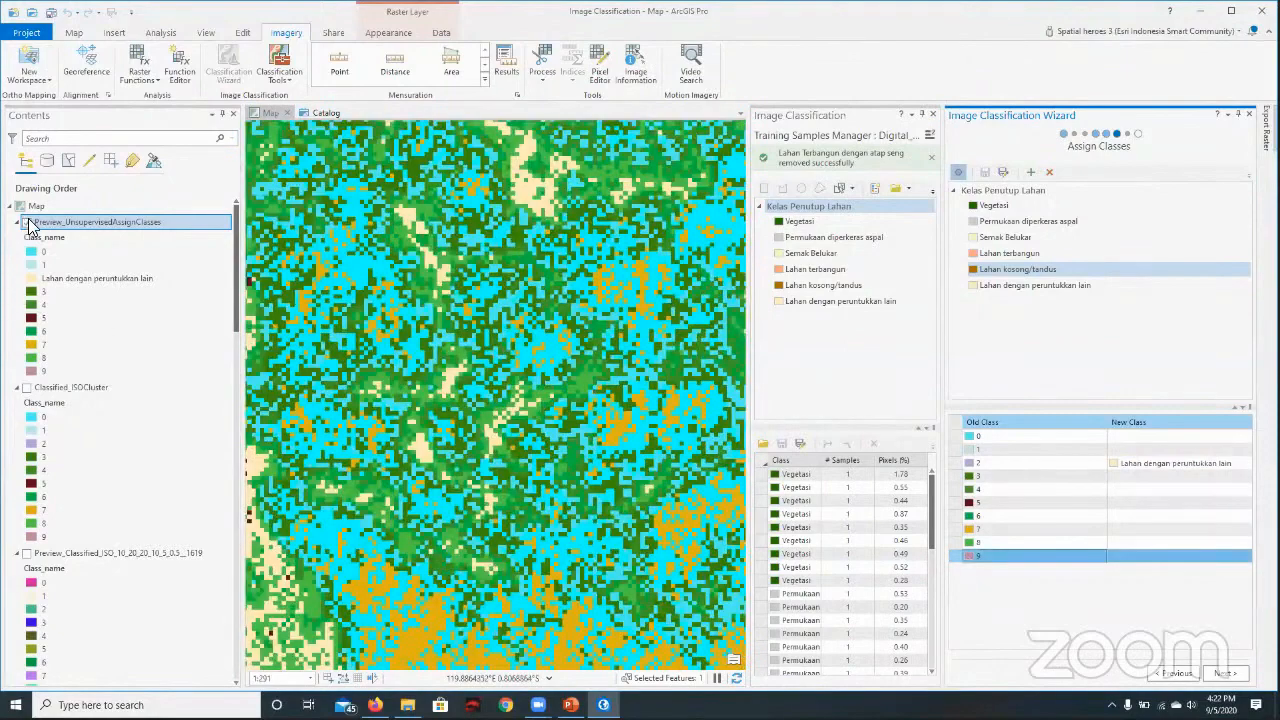
pyautogui.click(28, 224)
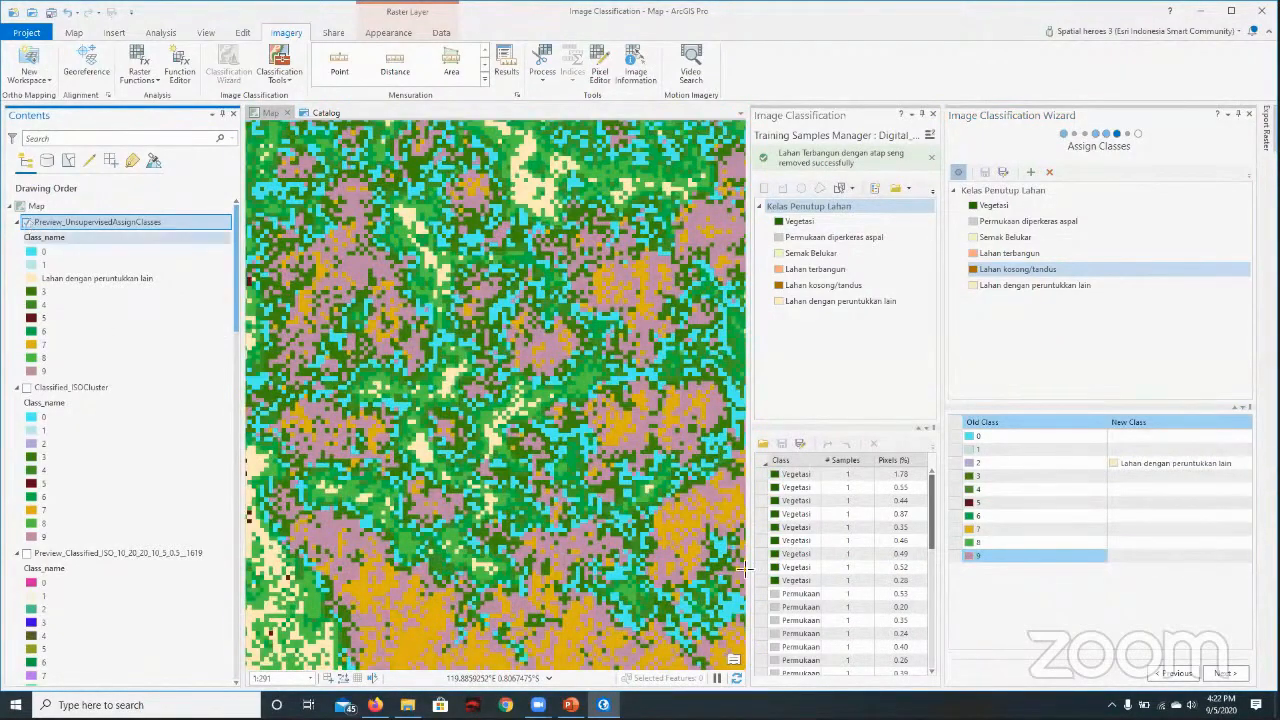
# - Assign old class 9 to the schema class Semak Belukar and review the reassigned preview over the whole image
pyautogui.click(960, 560)
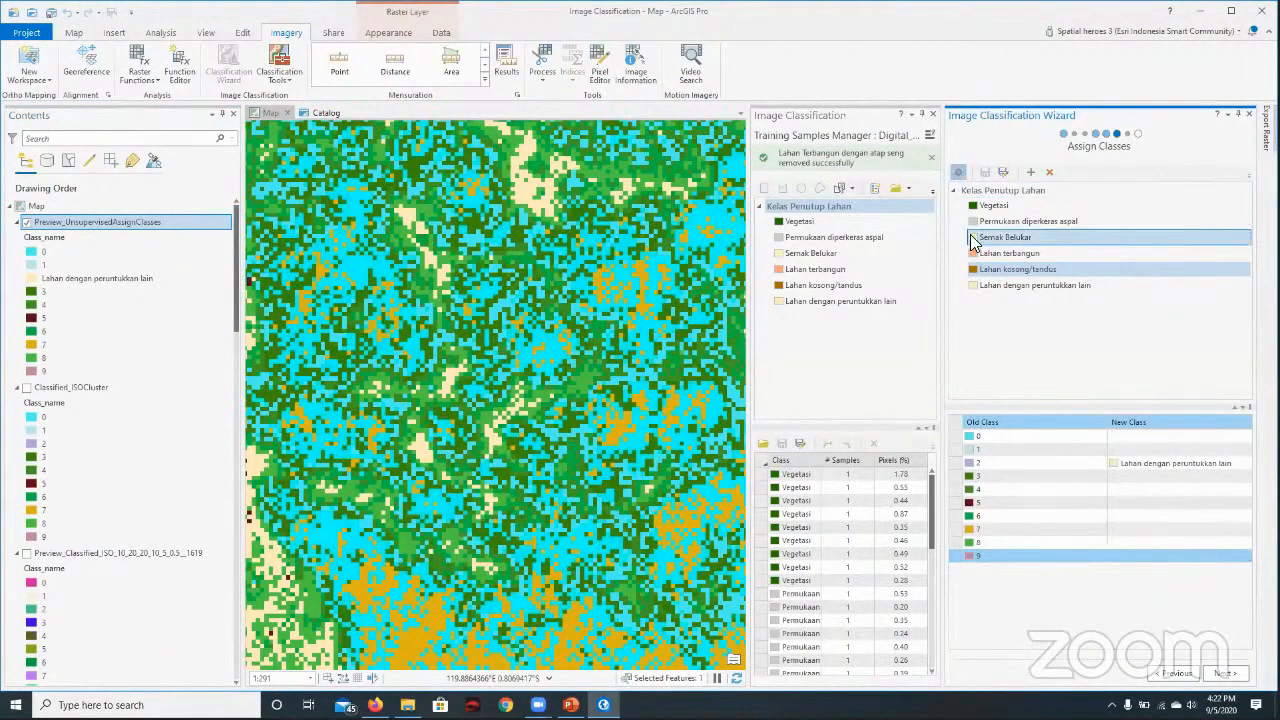
pyautogui.click(976, 241)
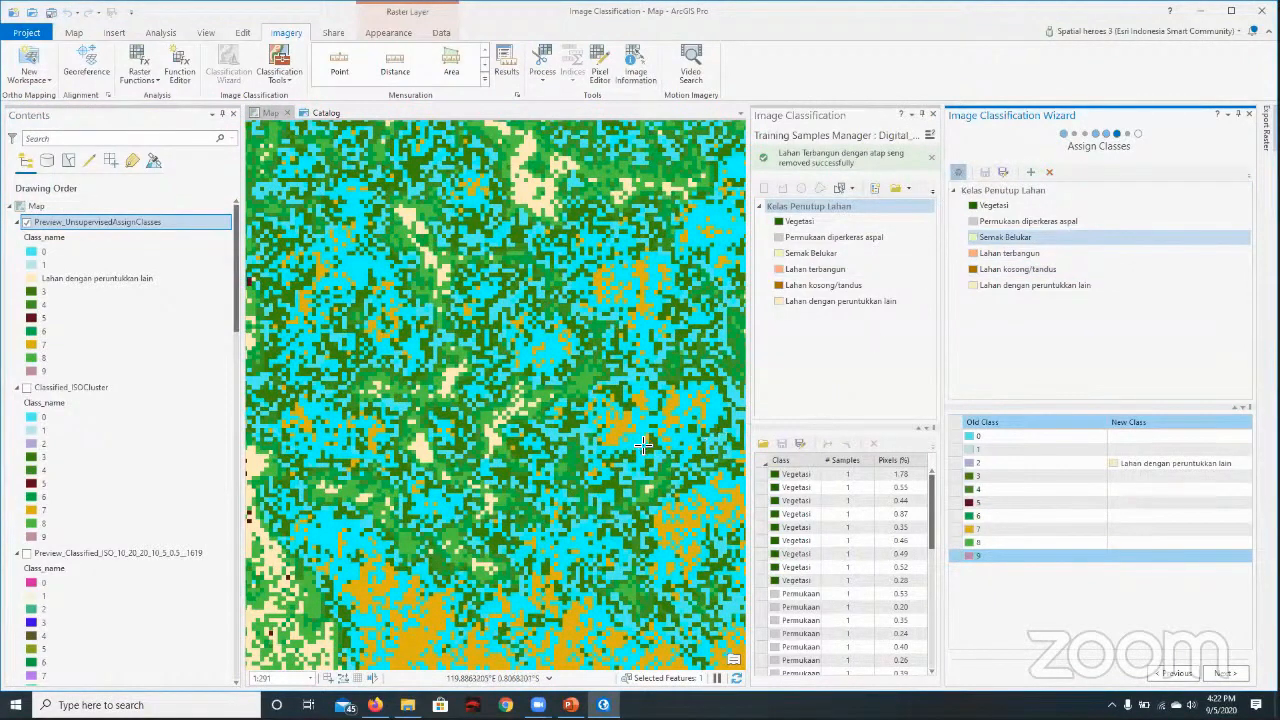
pyautogui.click(960, 557)
pyautogui.scroll(1, 639, 438)
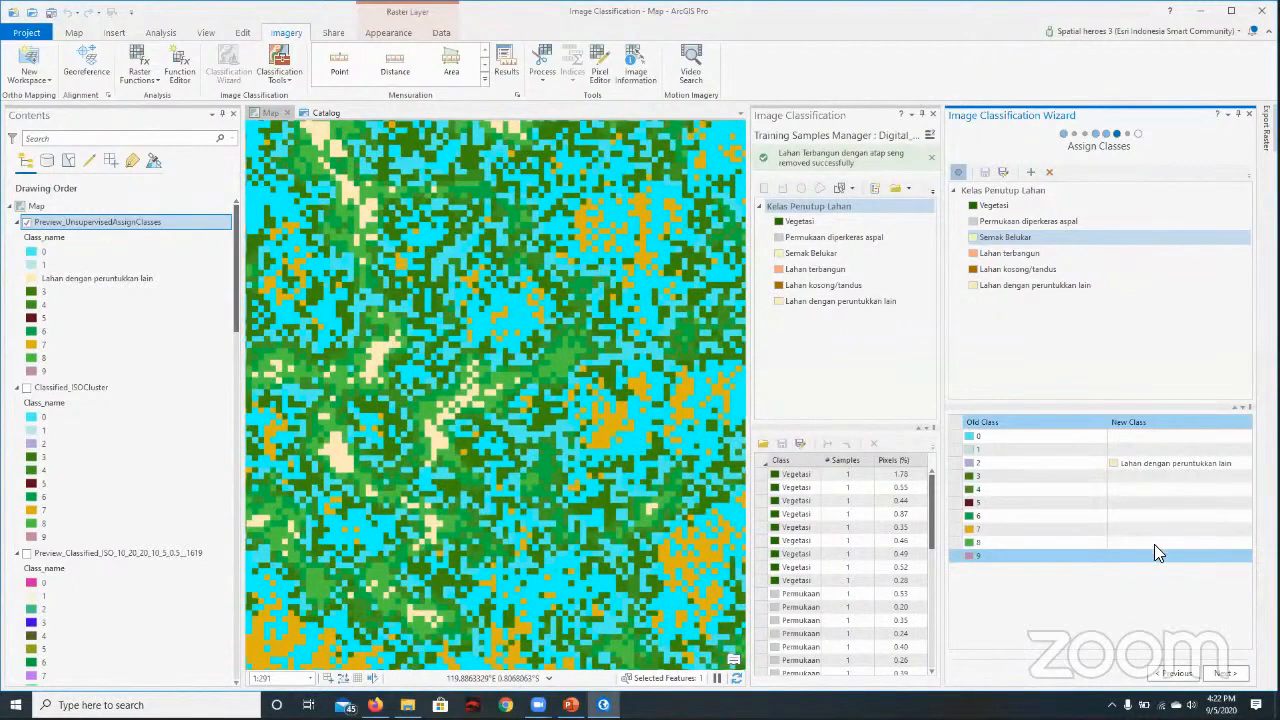
pyautogui.click(1126, 554)
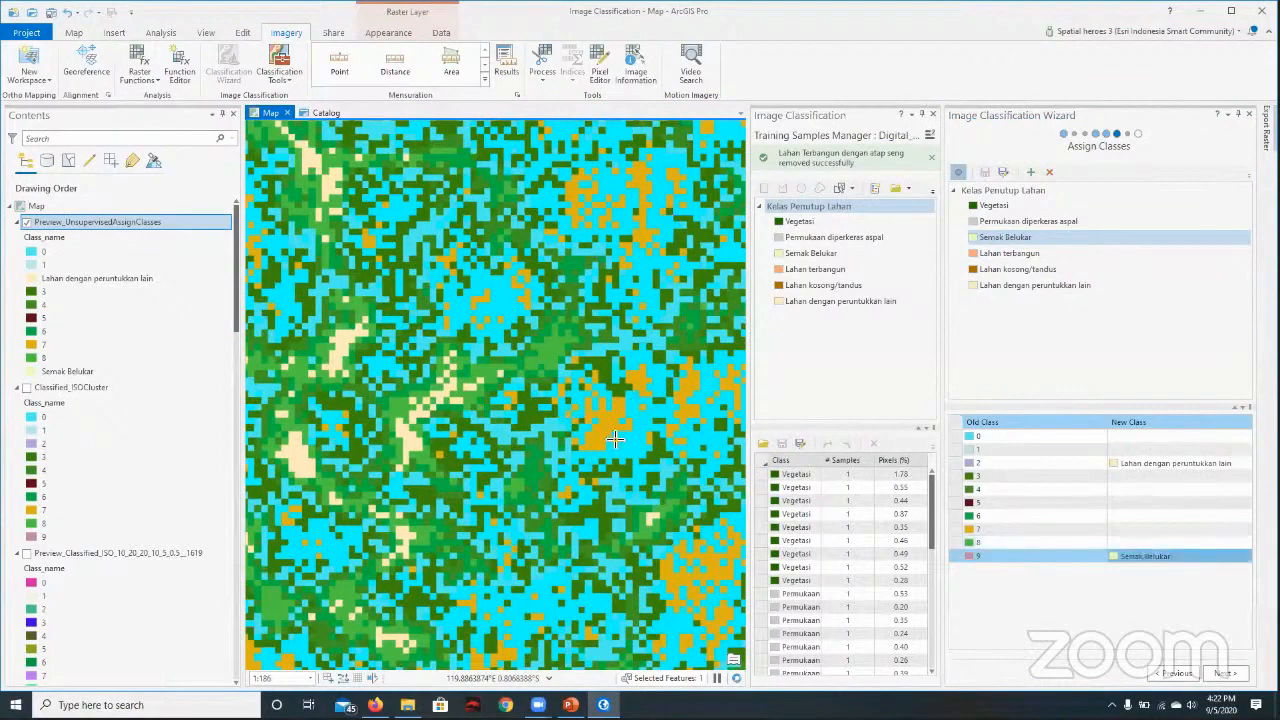
pyautogui.scroll(-5, 600, 455)
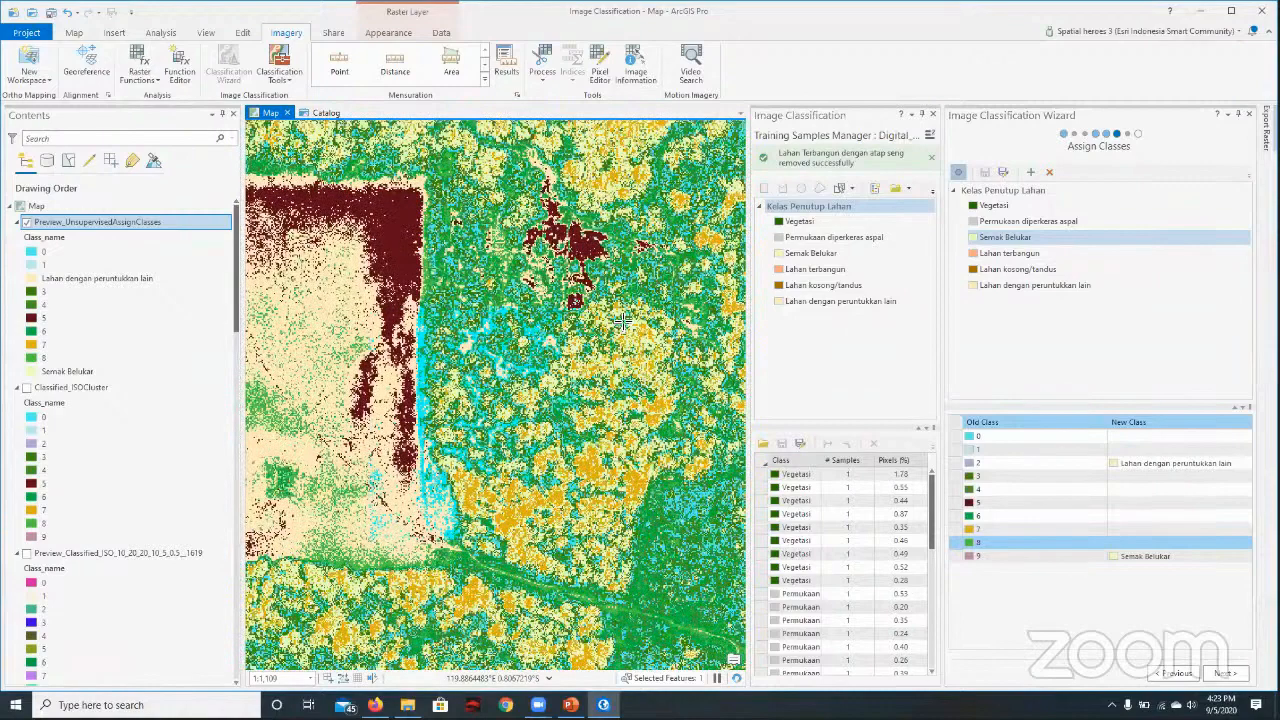
pyautogui.scroll(-5, 520, 293)
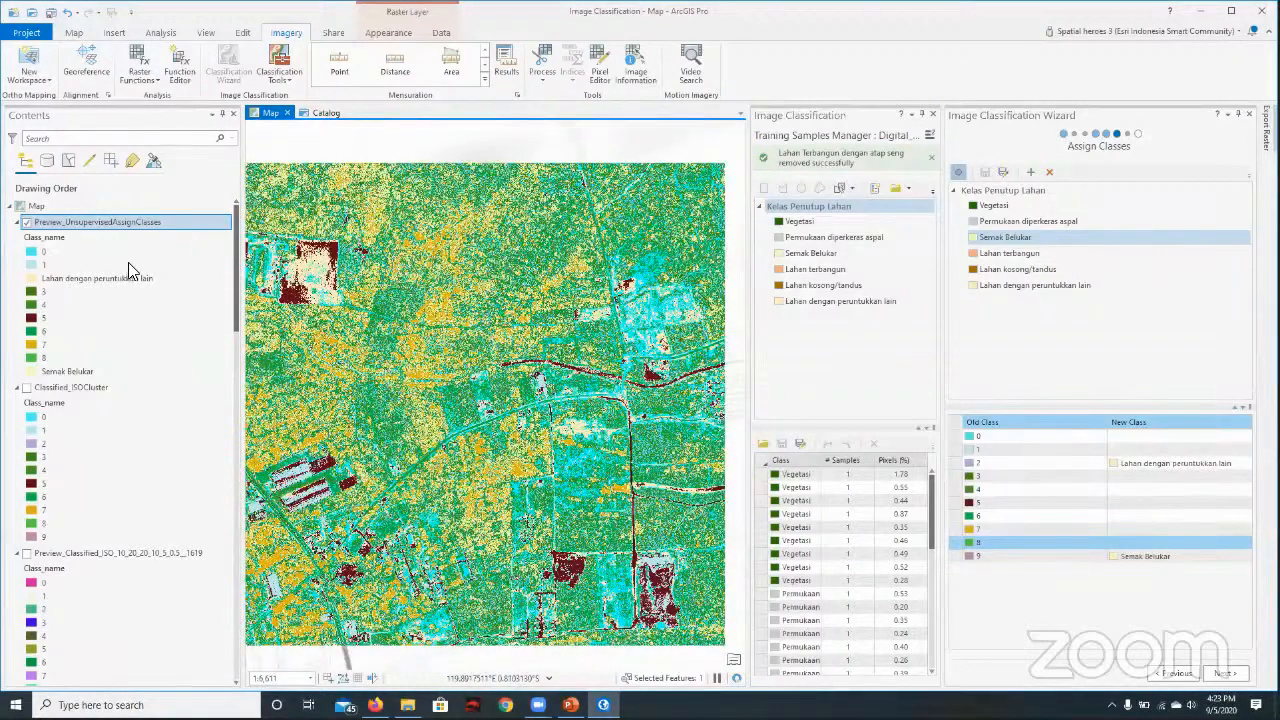
# - Accept the class assignments and advance the wizard to the Reclassifier stage
pyautogui.press('-')
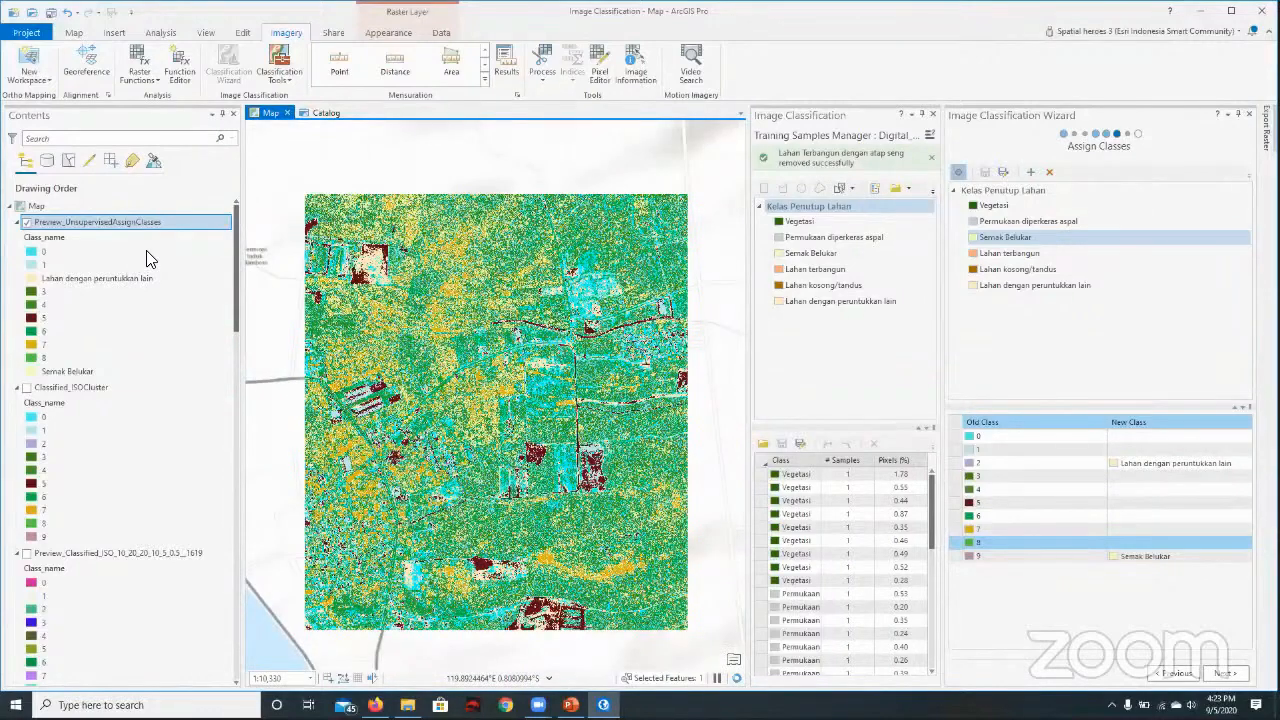
pyautogui.press('+')
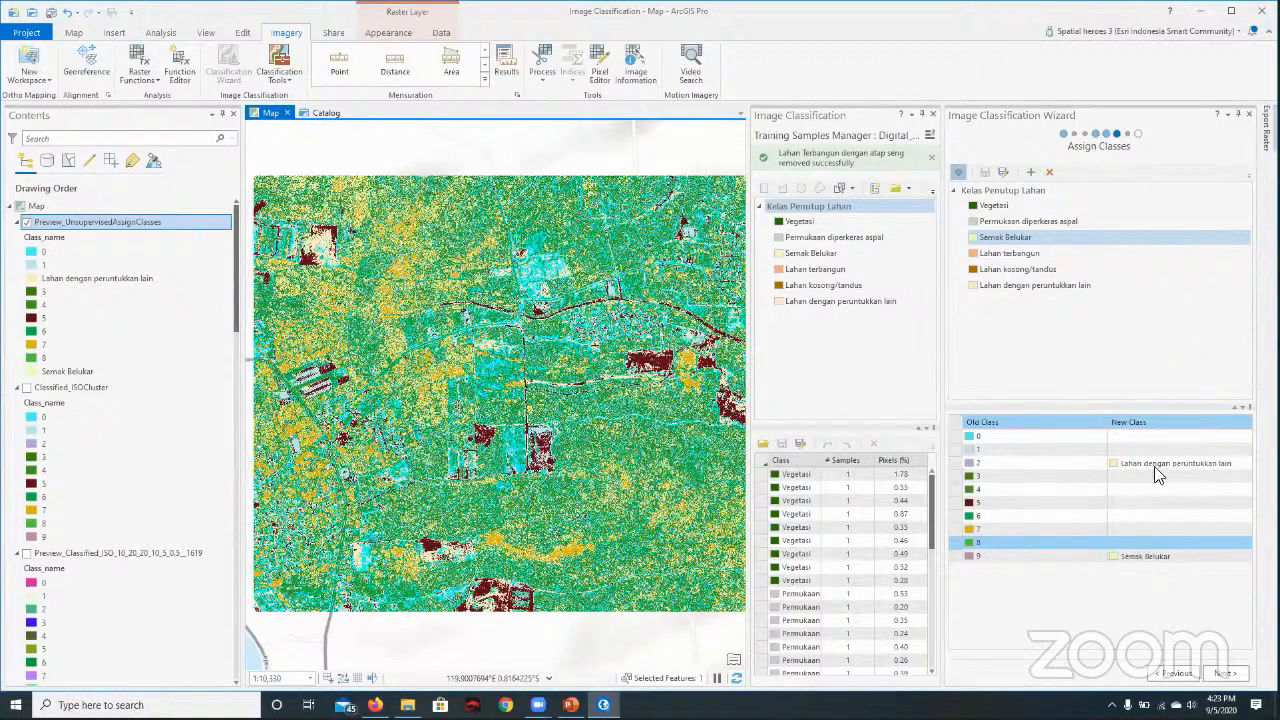
pyautogui.click(1226, 676)
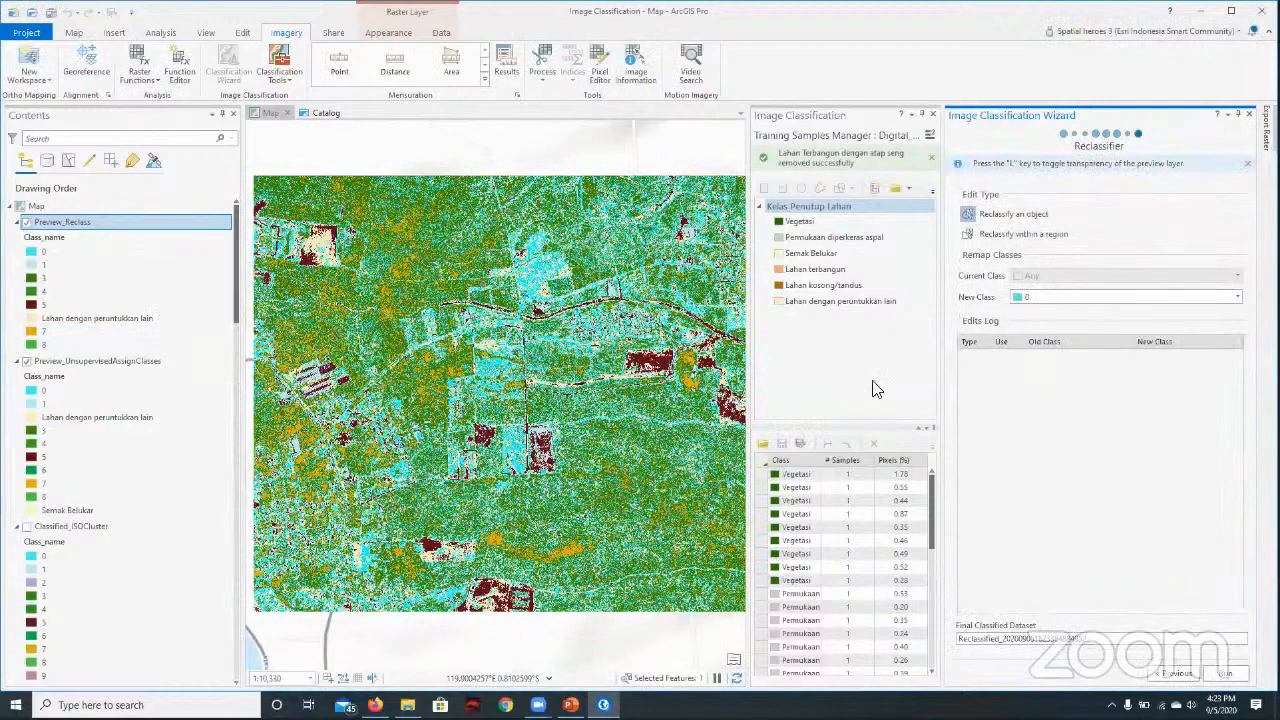
# - Set up a region remap from class 5 to Lahan dengan peruntukkan lain for the dark red patch beside the road
pyautogui.scroll(1, 472, 393)
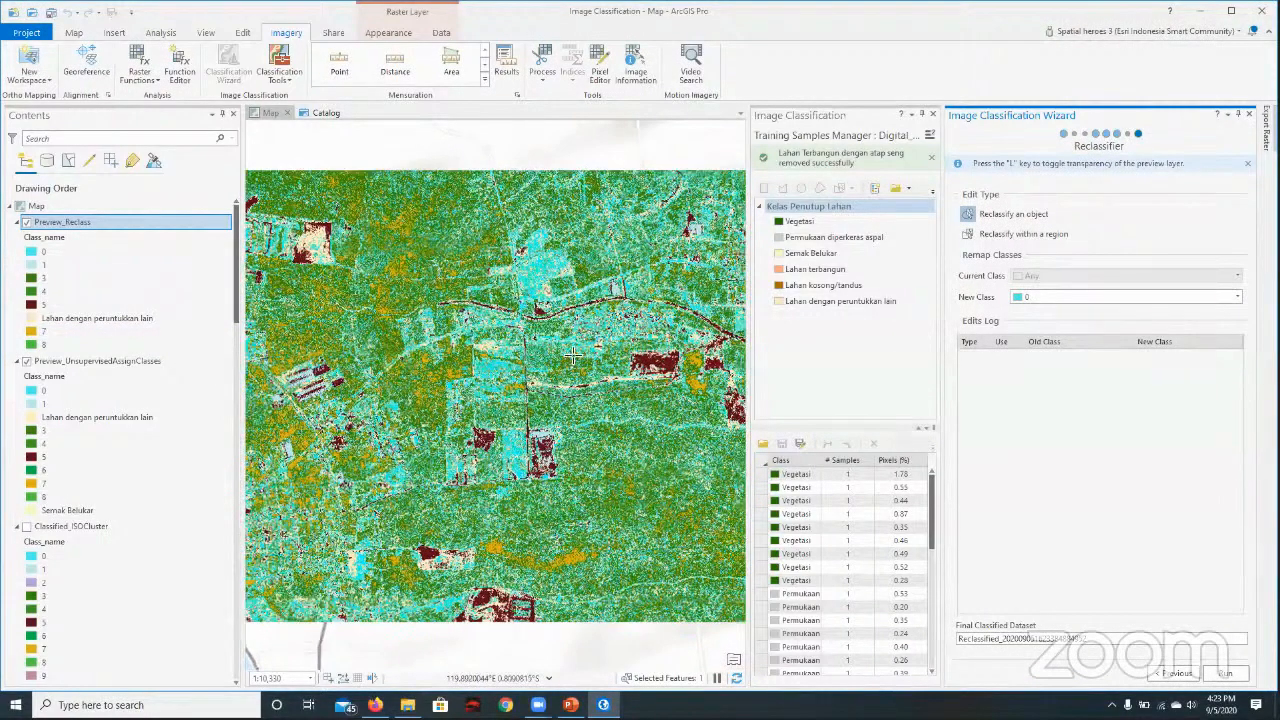
pyautogui.scroll(2, 494, 318)
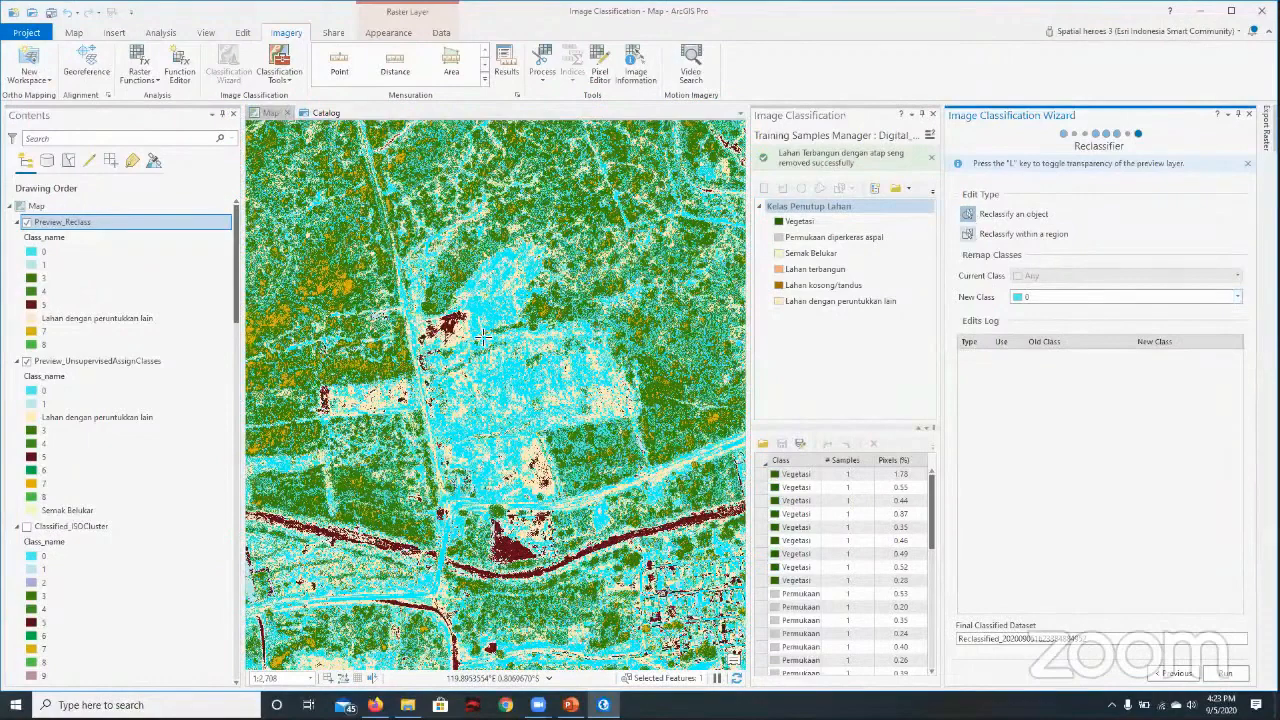
pyautogui.scroll(1, 535, 343)
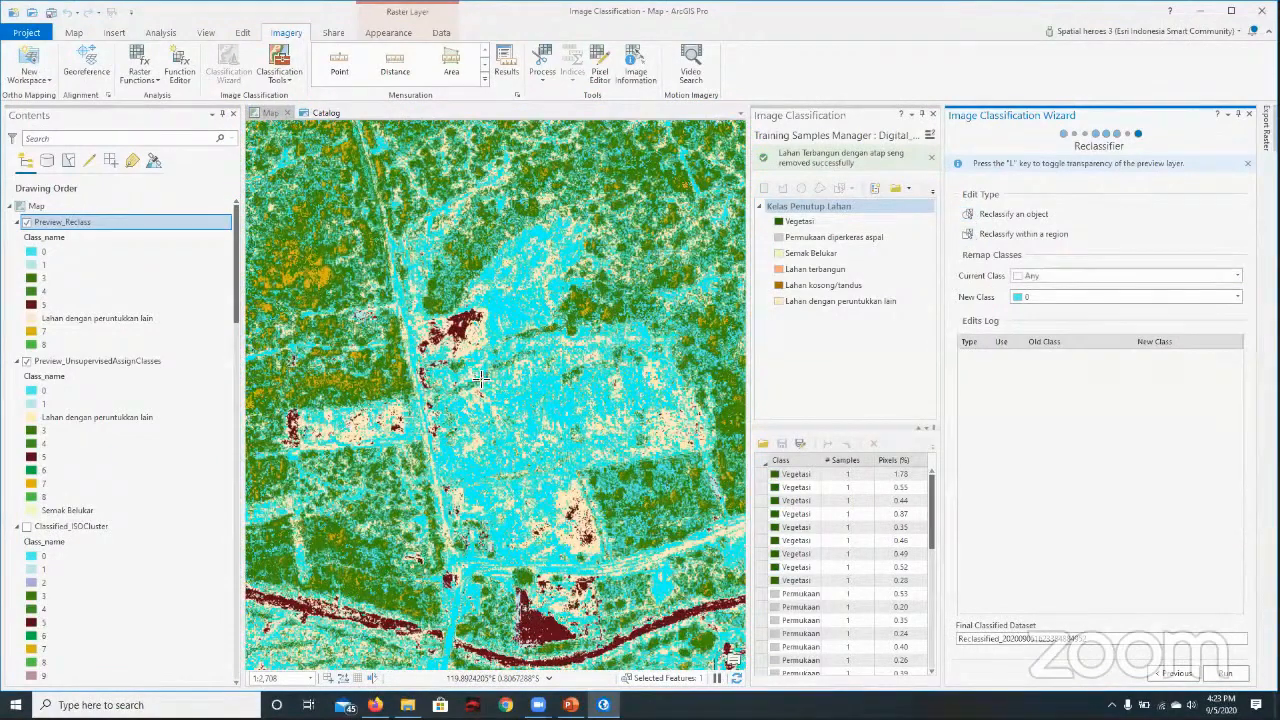
pyautogui.scroll(1, 484, 372)
pyautogui.scroll(2, 491, 337)
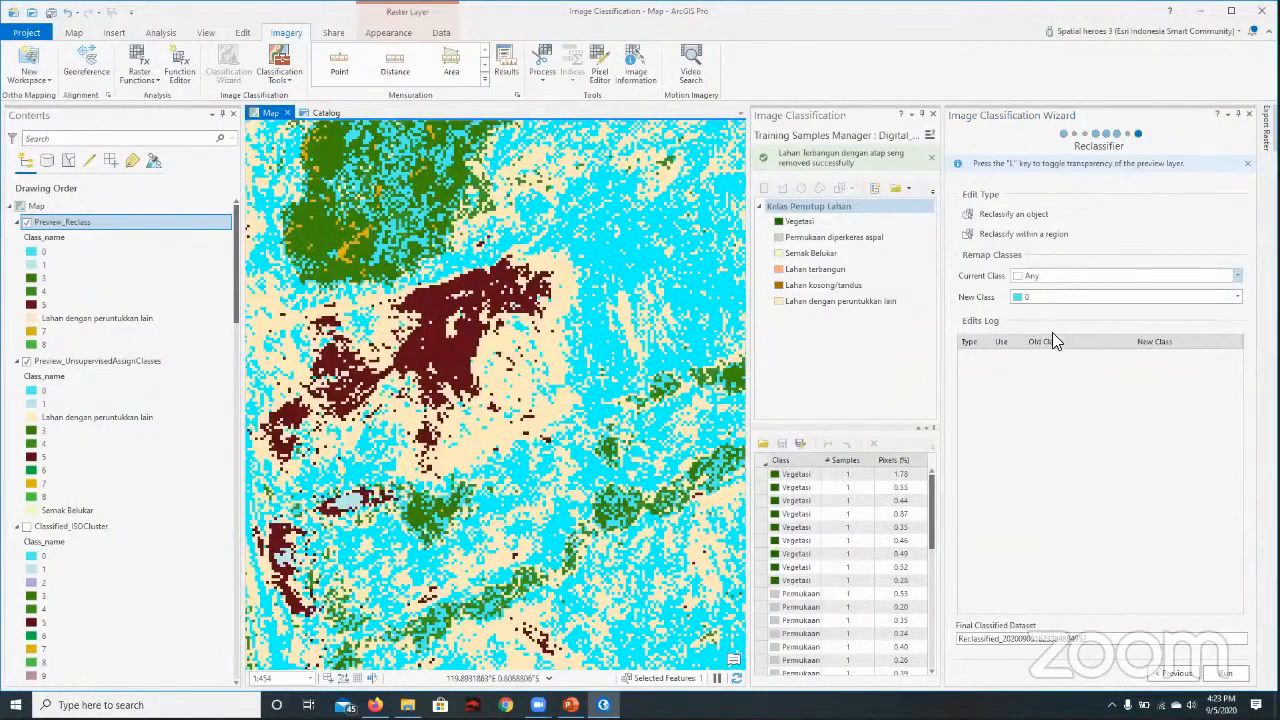
pyautogui.click(1060, 276)
pyautogui.click(1057, 364)
pyautogui.click(1078, 298)
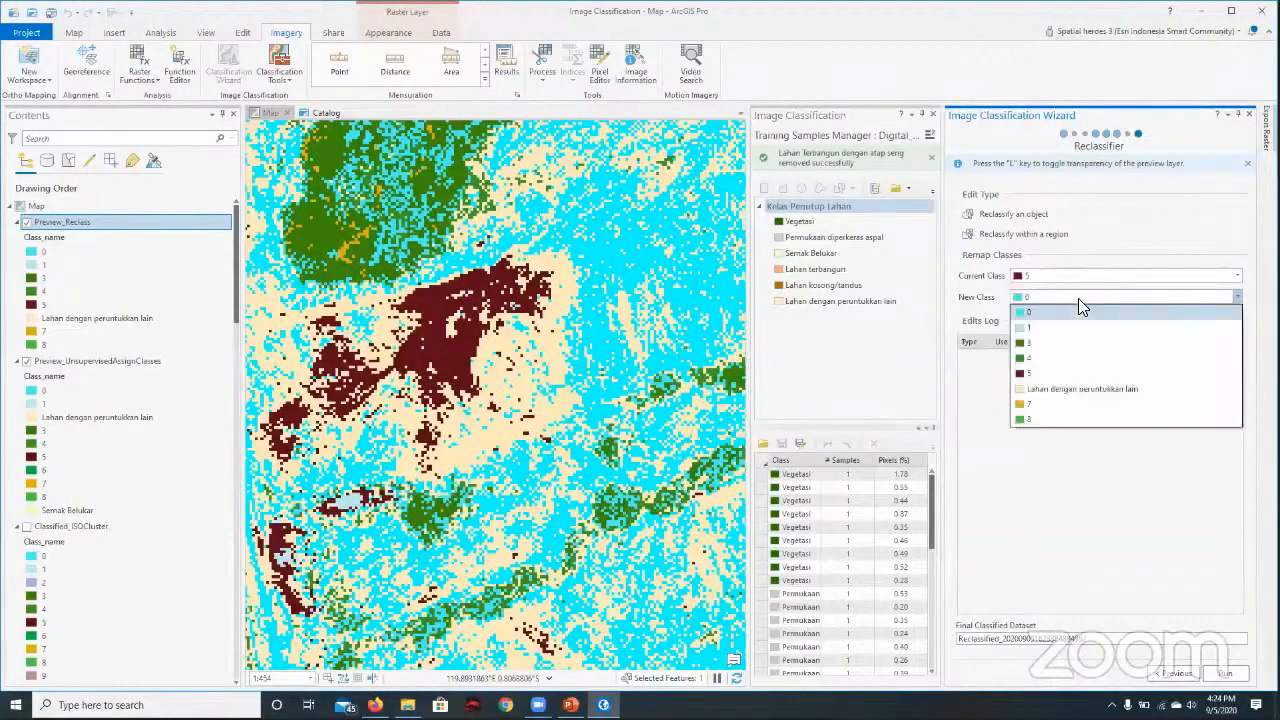
pyautogui.click(1065, 390)
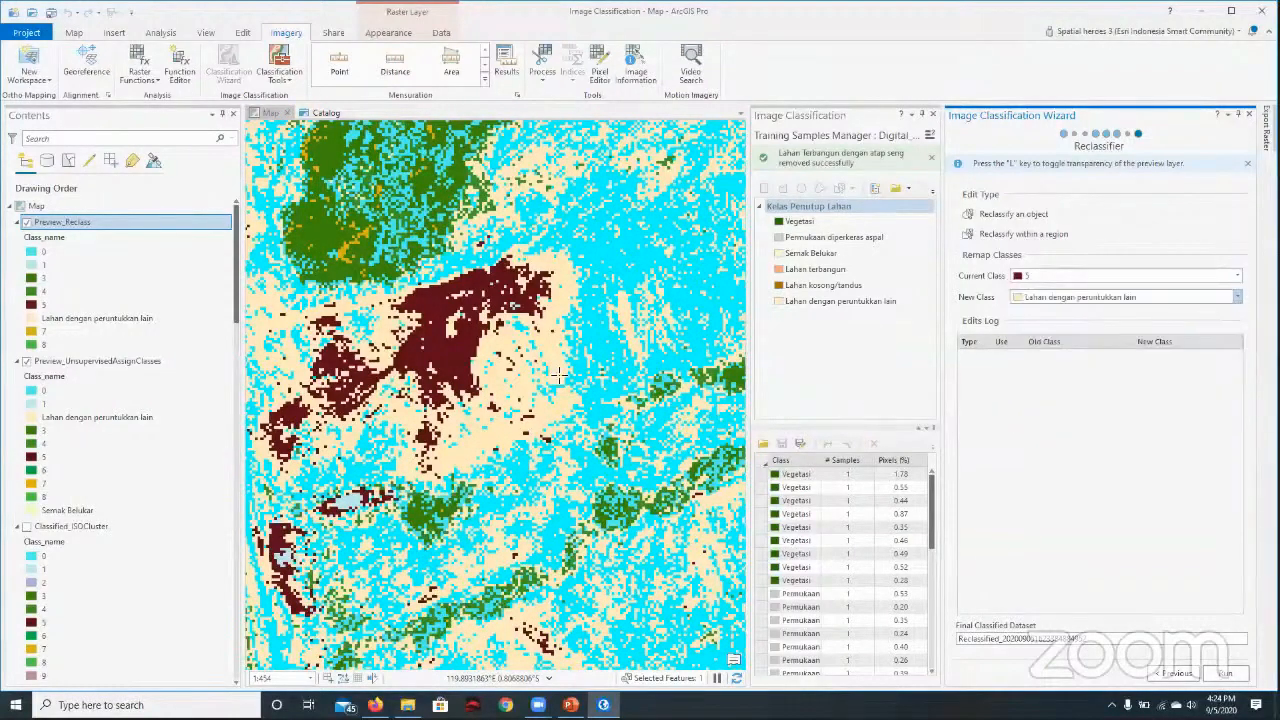
# - Outline a polygon region over part of the dark red patch and run the reclassification to generate the final dataset
pyautogui.click(480, 293)
pyautogui.click(528, 403)
pyautogui.click(449, 428)
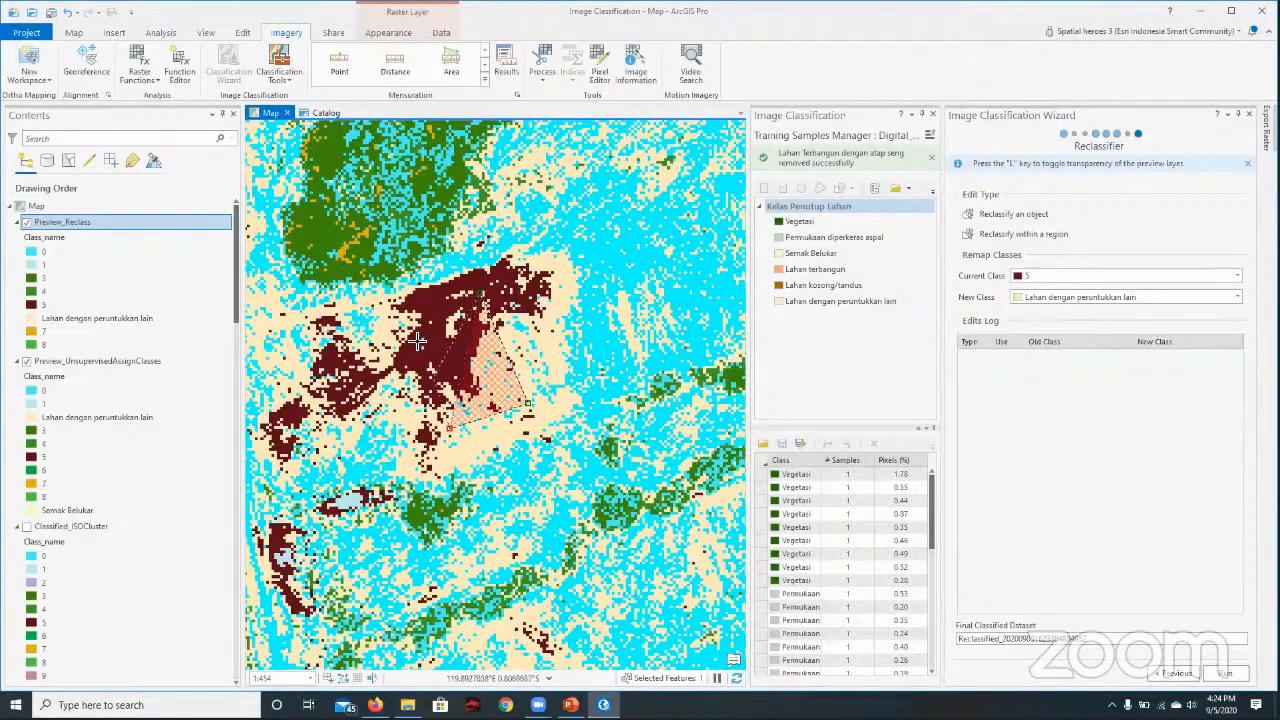
pyautogui.click(1226, 674)
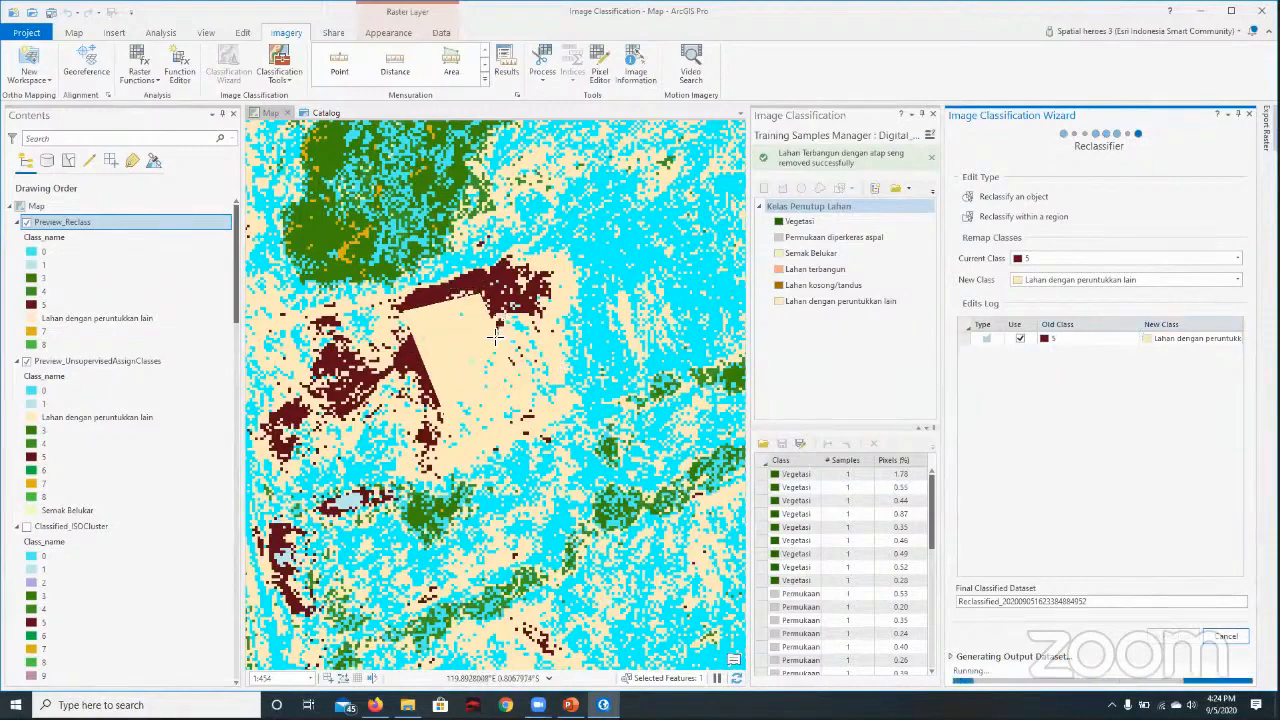
# - Remap class 0 to Lahan dengan peruntukkan lain within a polygon east of the first region, and finish the wizard
pyautogui.scroll(2, 503, 318)
pyautogui.scroll(1, 407, 348)
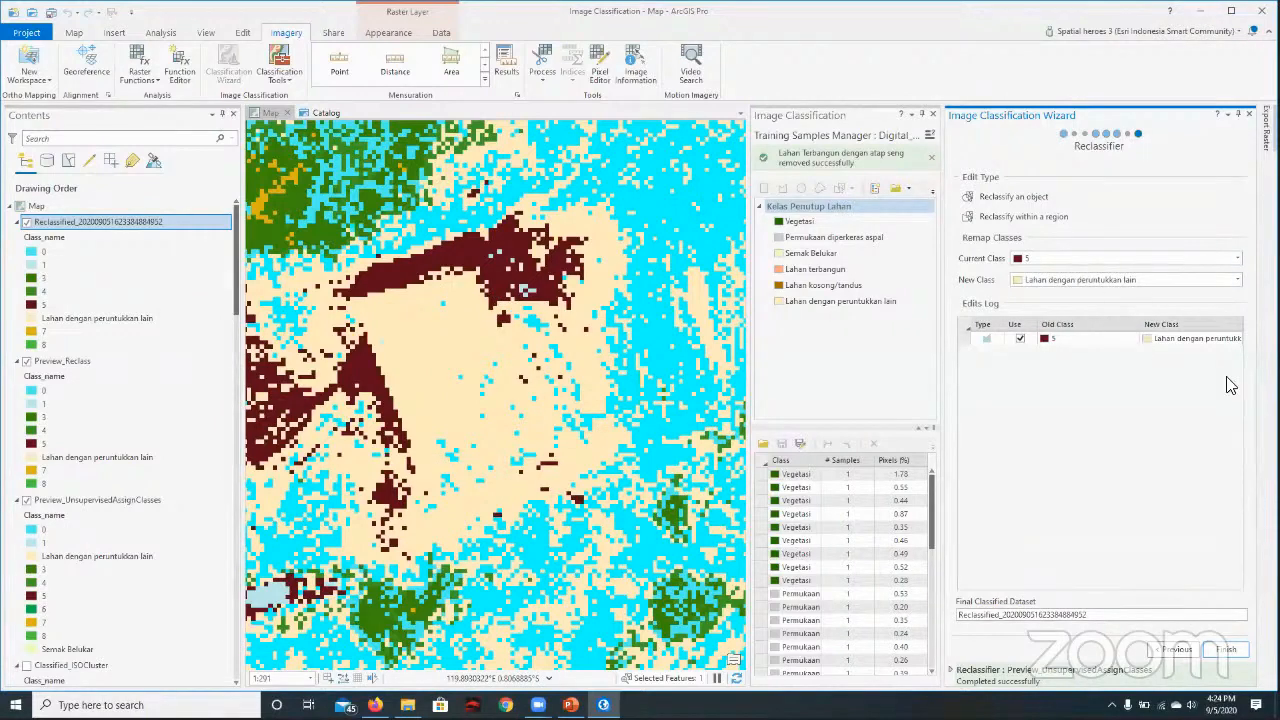
pyautogui.click(1114, 258)
pyautogui.click(1186, 270)
pyautogui.moveTo(460, 369)
pyautogui.mouseDown()
pyautogui.moveTo(471, 457)
pyautogui.moveTo(491, 477)
pyautogui.mouseUp()
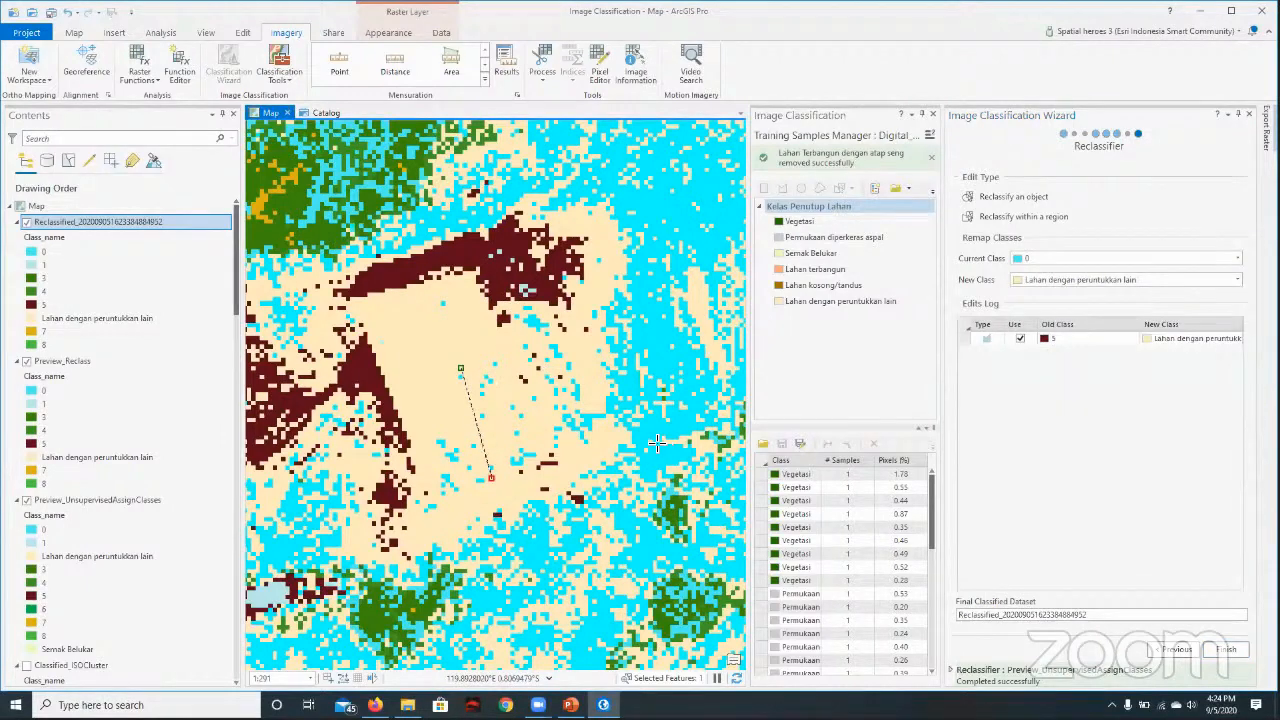
pyautogui.click(652, 425)
pyautogui.doubleClick(615, 298)
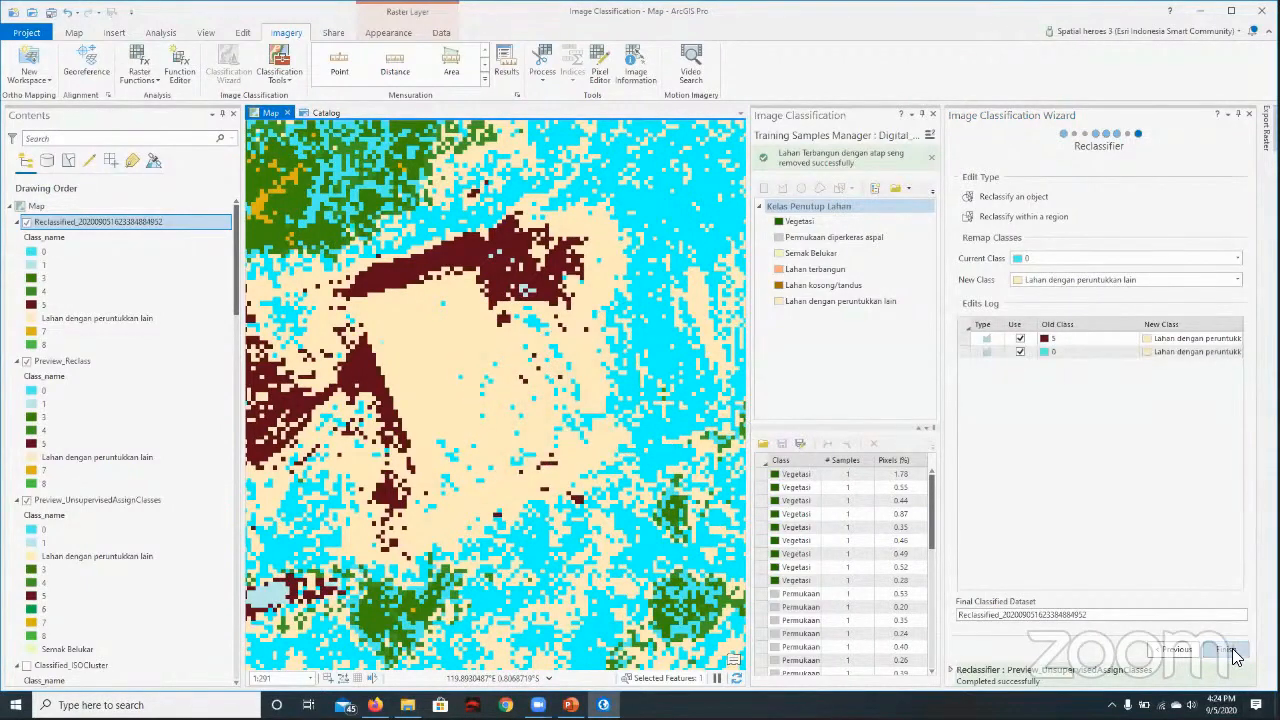
pyautogui.click(1130, 472)
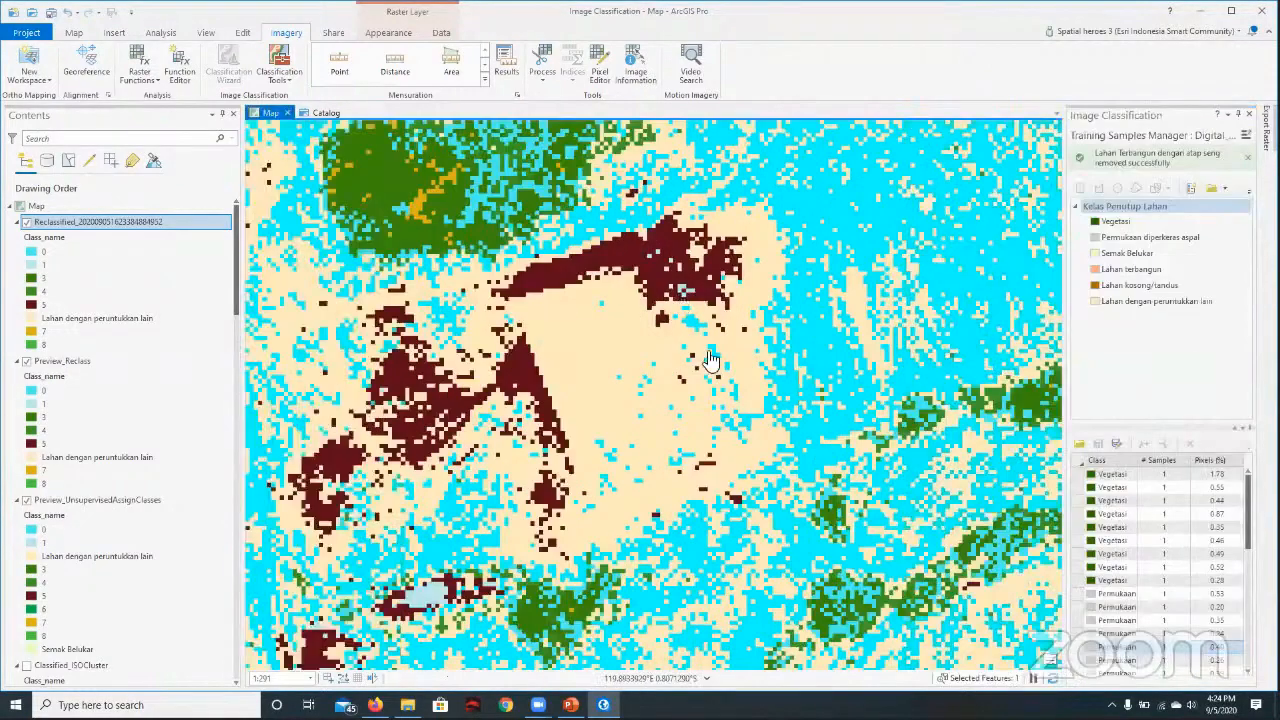
# - Examine the unsupervised reclassified result across the map and compare it with the supervised classification
pyautogui.scroll(-1, 632, 430)
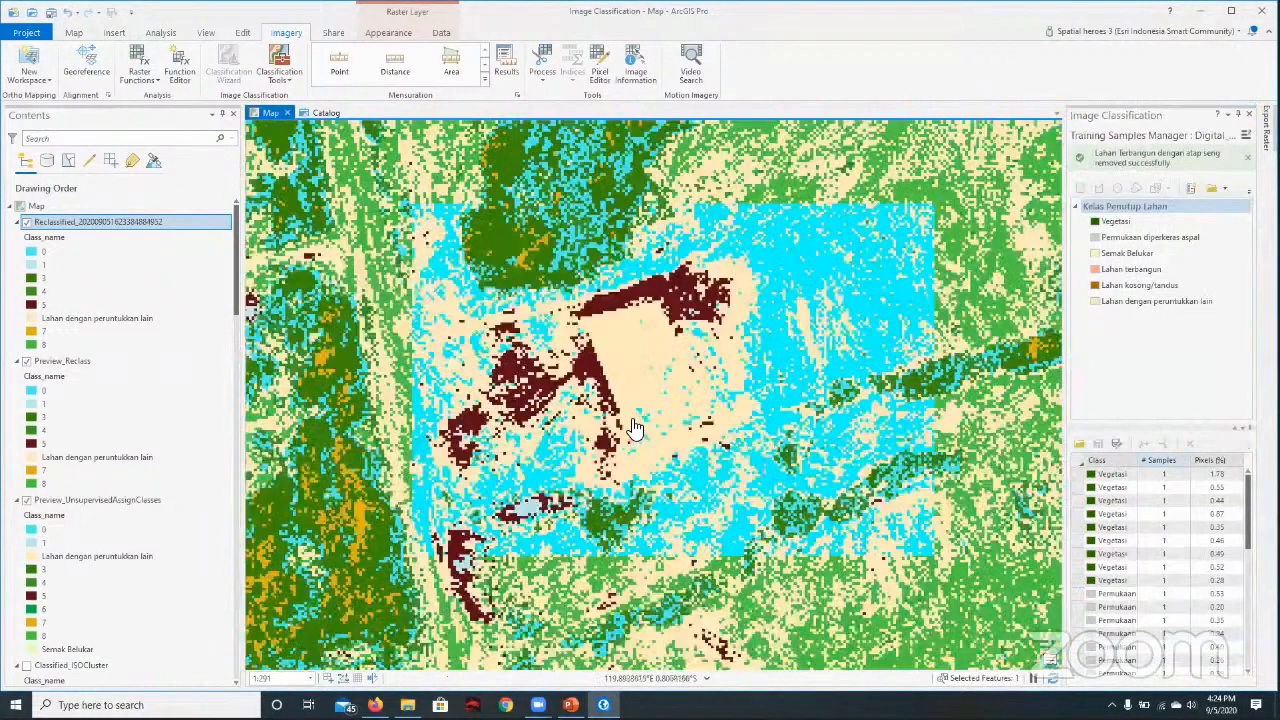
pyautogui.scroll(-1, 632, 430)
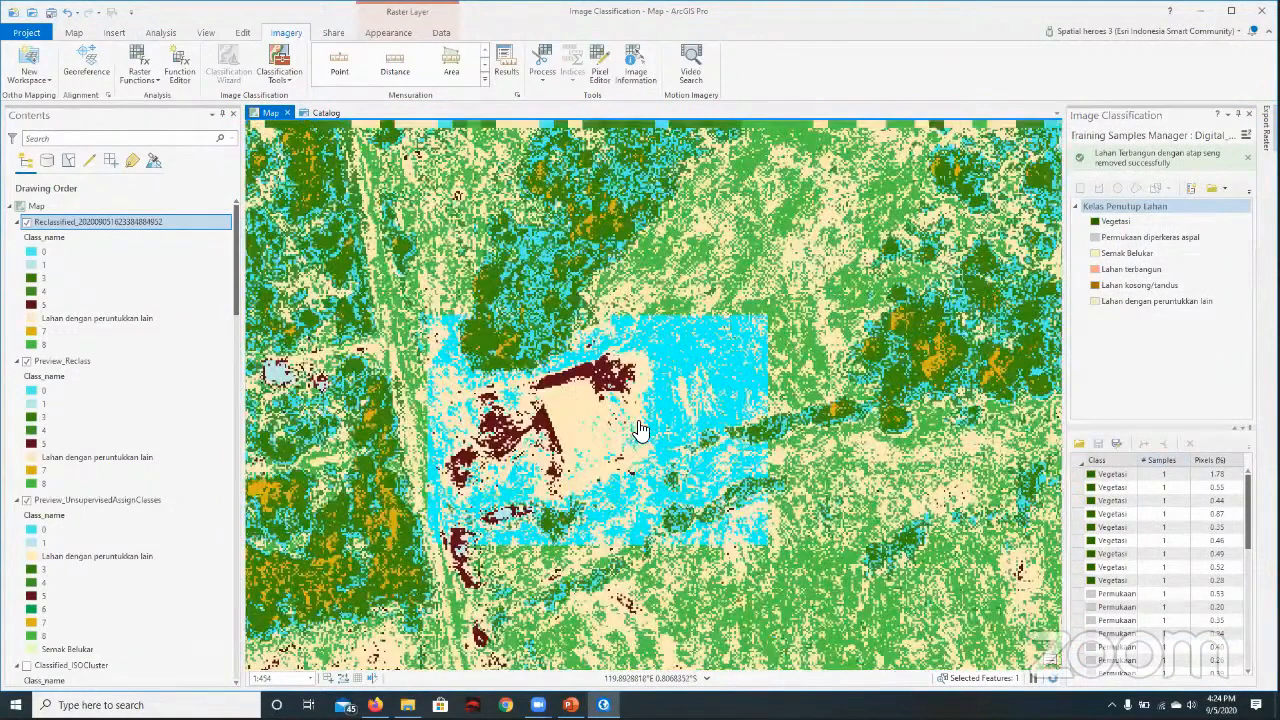
pyautogui.scroll(-1, 643, 430)
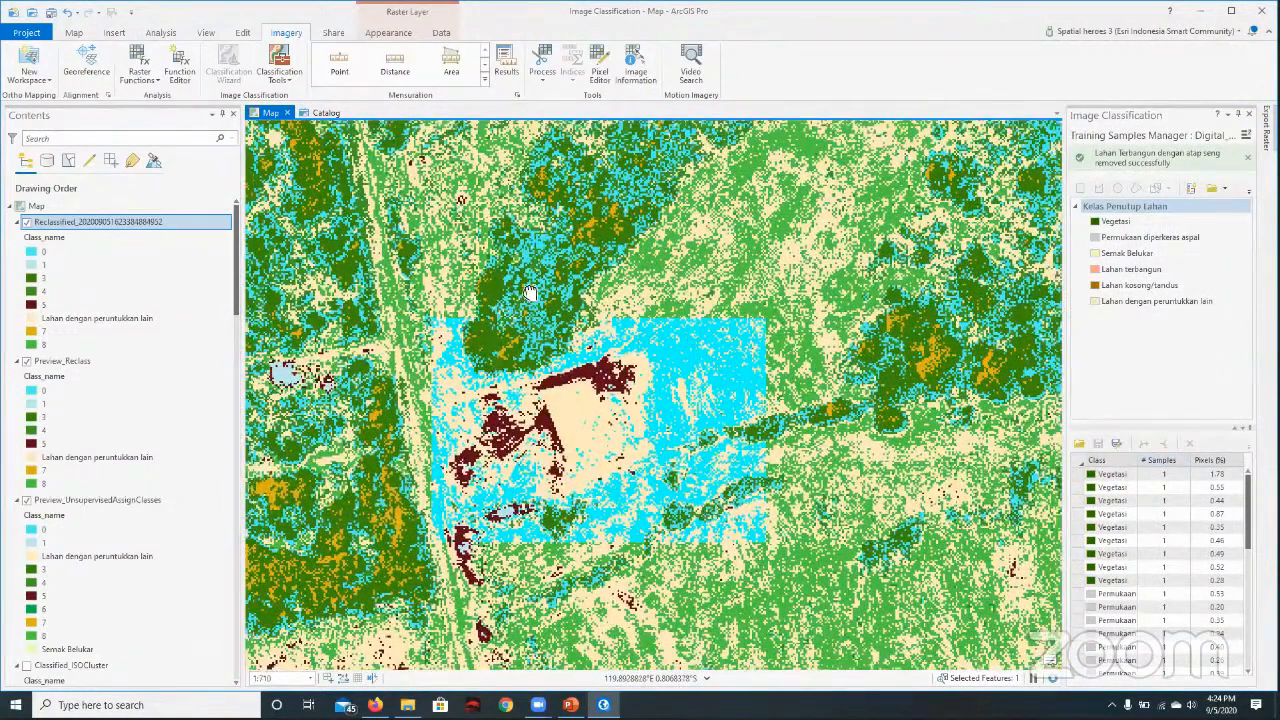
pyautogui.scroll(-3, 512, 278)
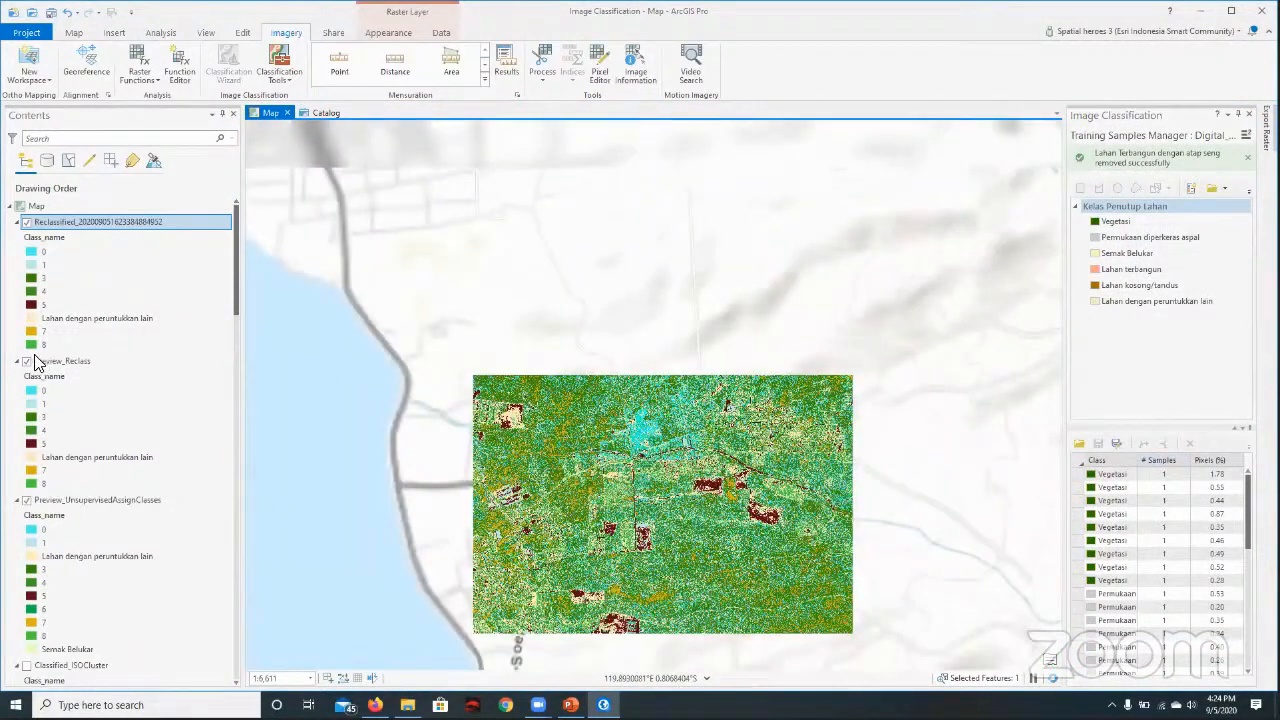
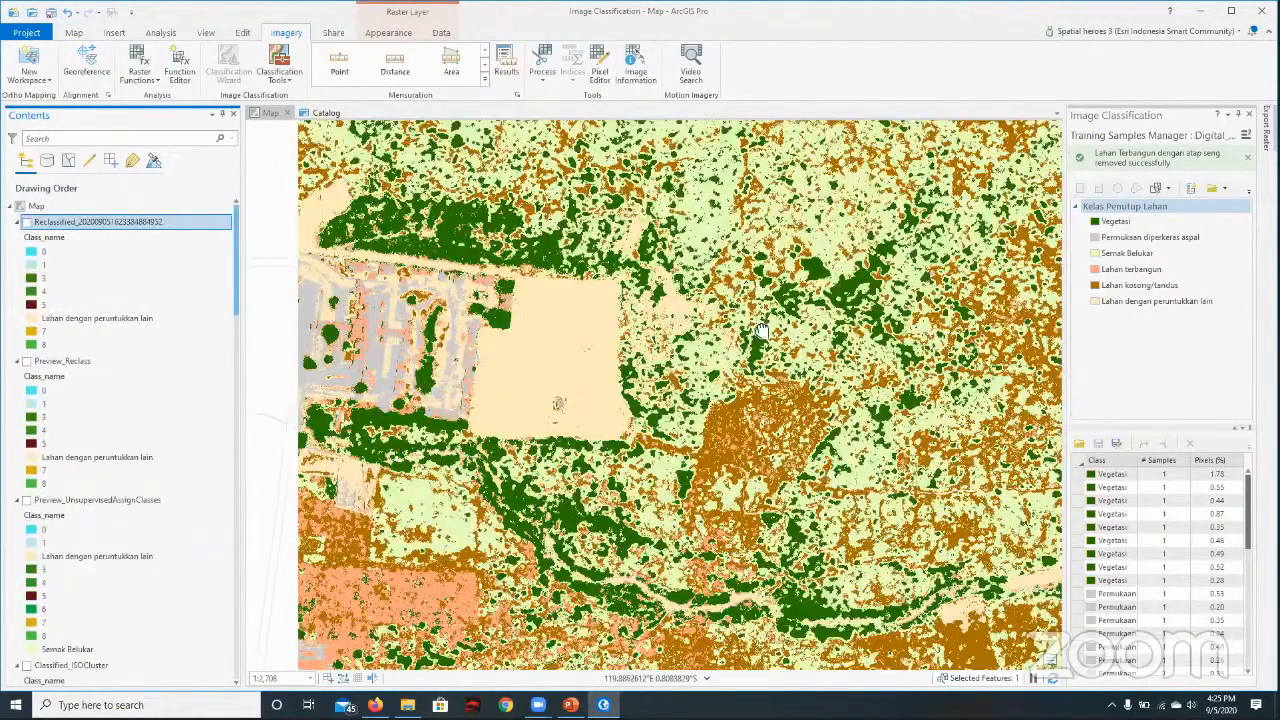
pyautogui.scroll(-3, 495, 356)
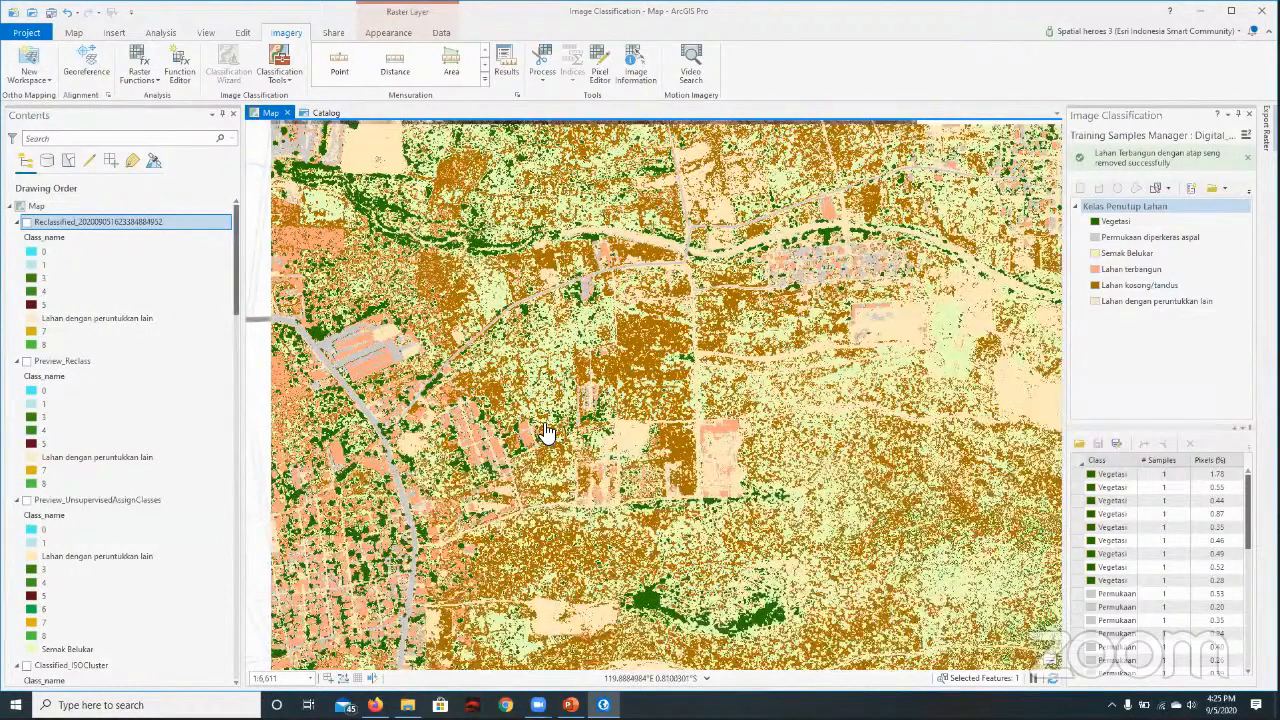
pyautogui.scroll(3, 492, 400)
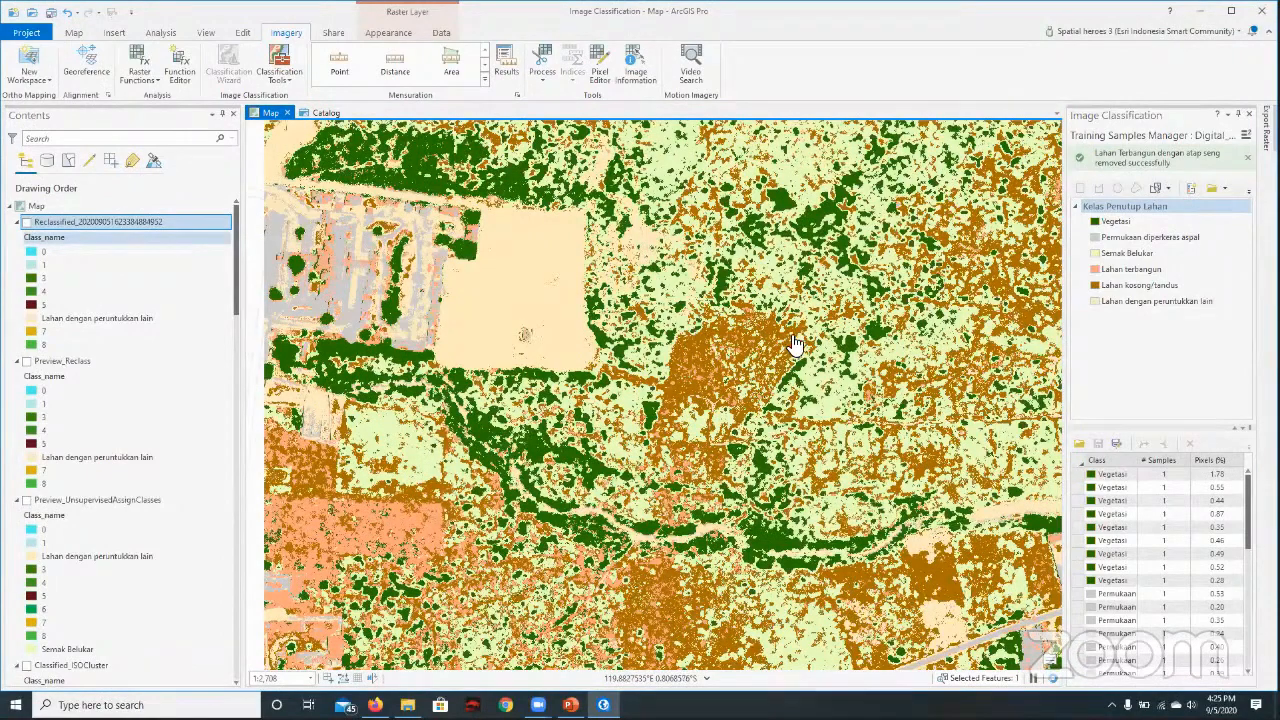
pyautogui.click(27, 222)
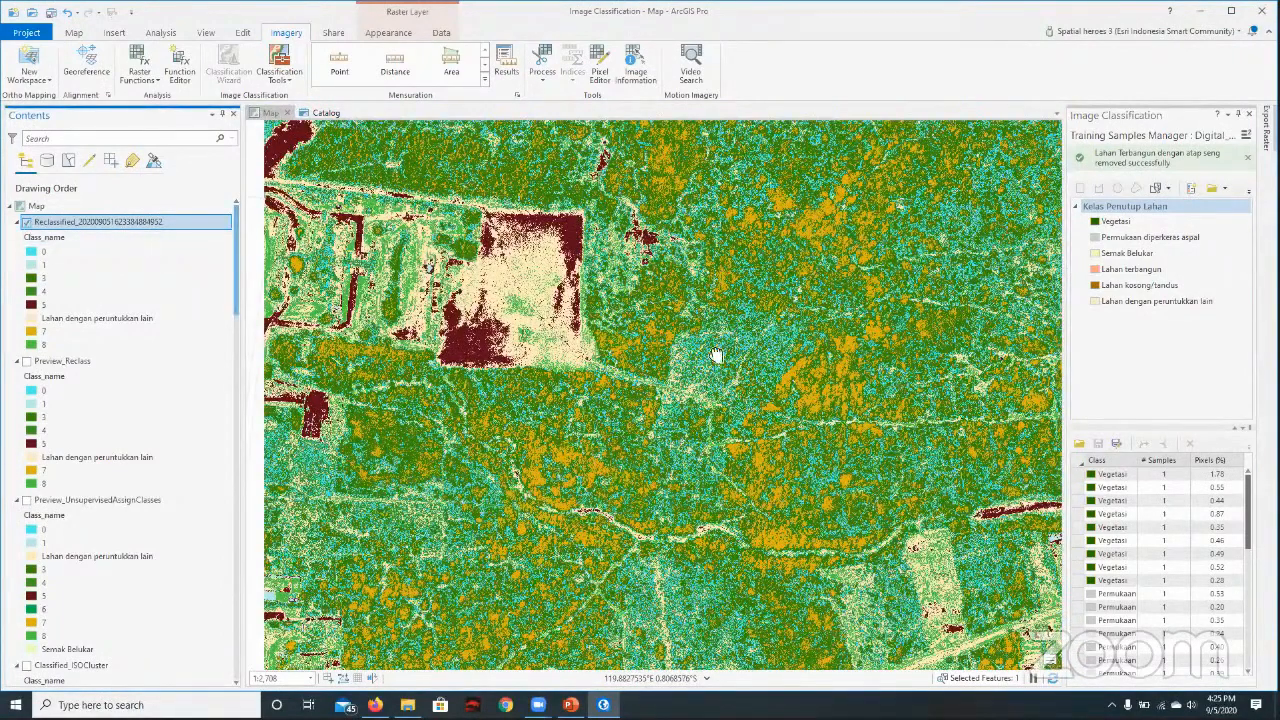
pyautogui.scroll(-3, 716, 352)
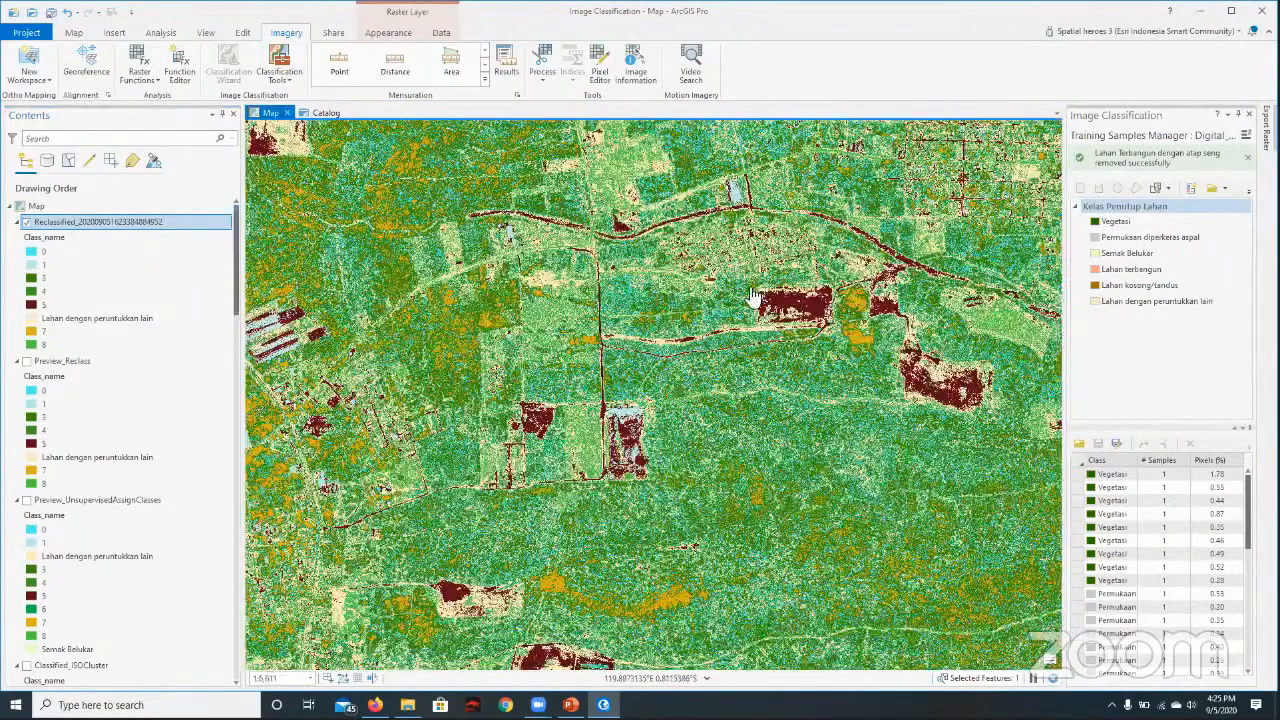
# - Hide the unsupervised and supervised reclassified layers so that the source satellite imagery is shown
pyautogui.click(27, 222)
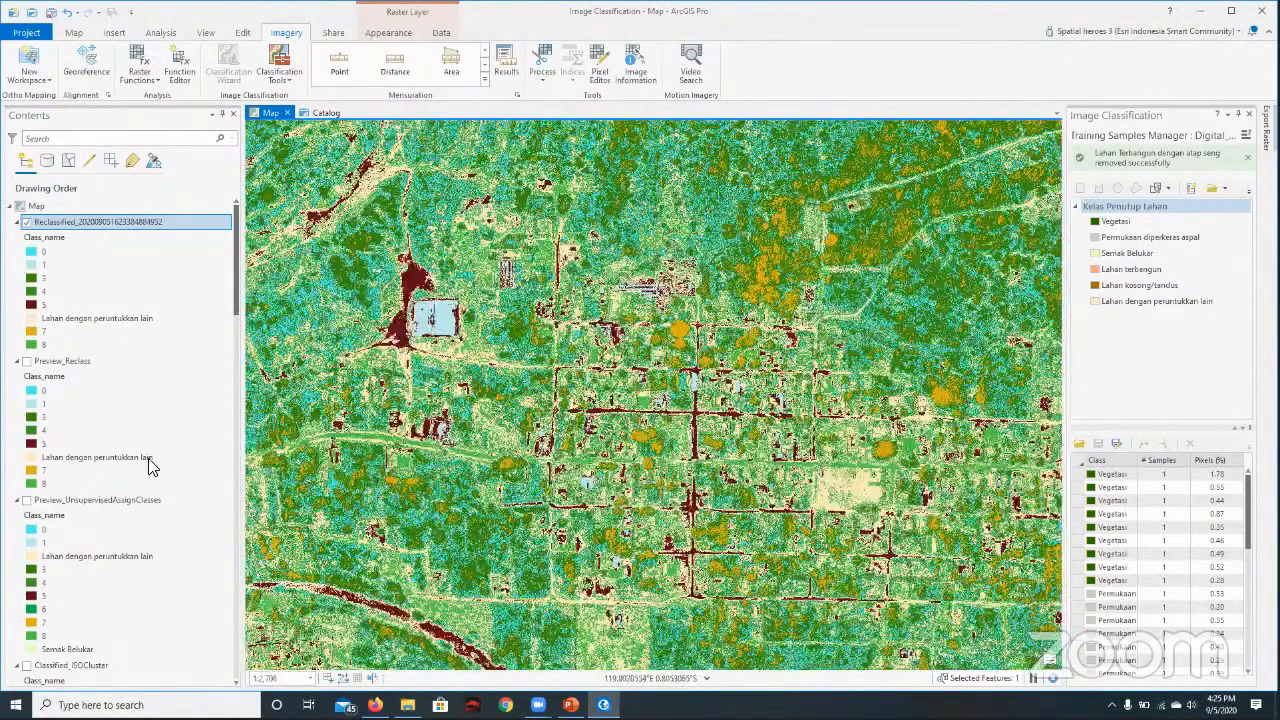
pyautogui.scroll(-8, 90, 520)
pyautogui.click(27, 549)
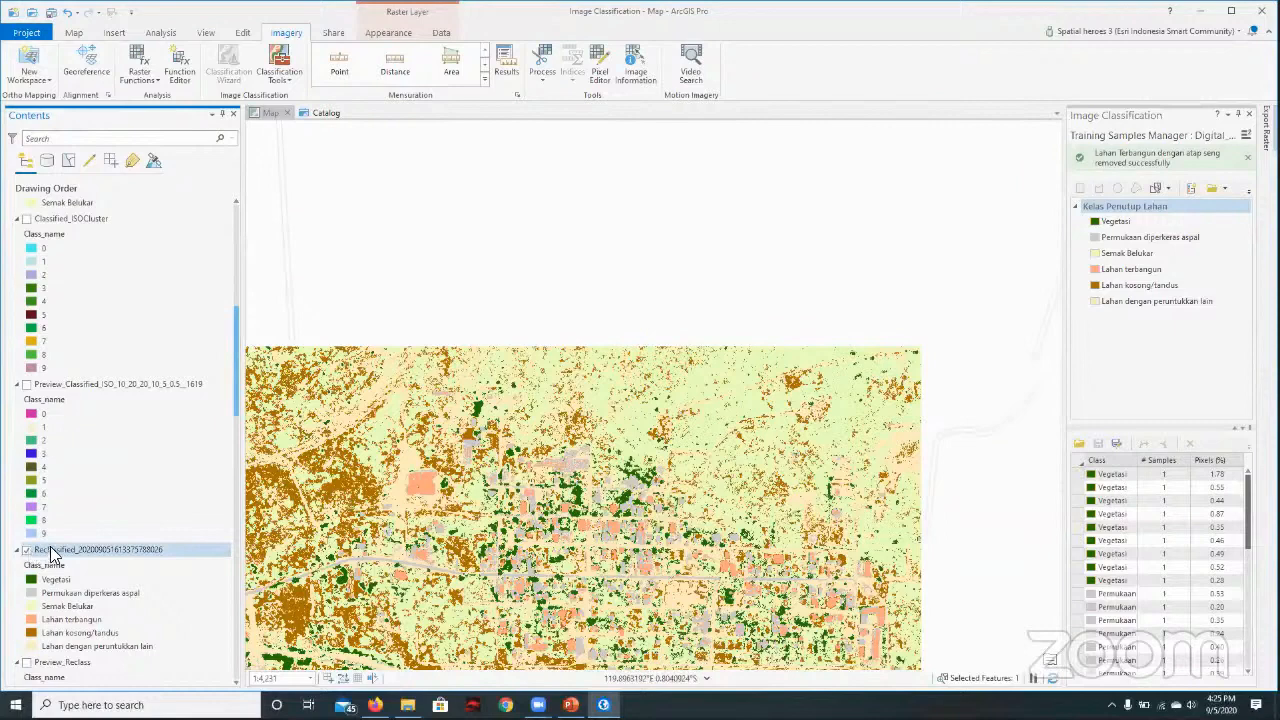
pyautogui.scroll(-2, 90, 583)
pyautogui.scroll(-10, 90, 574)
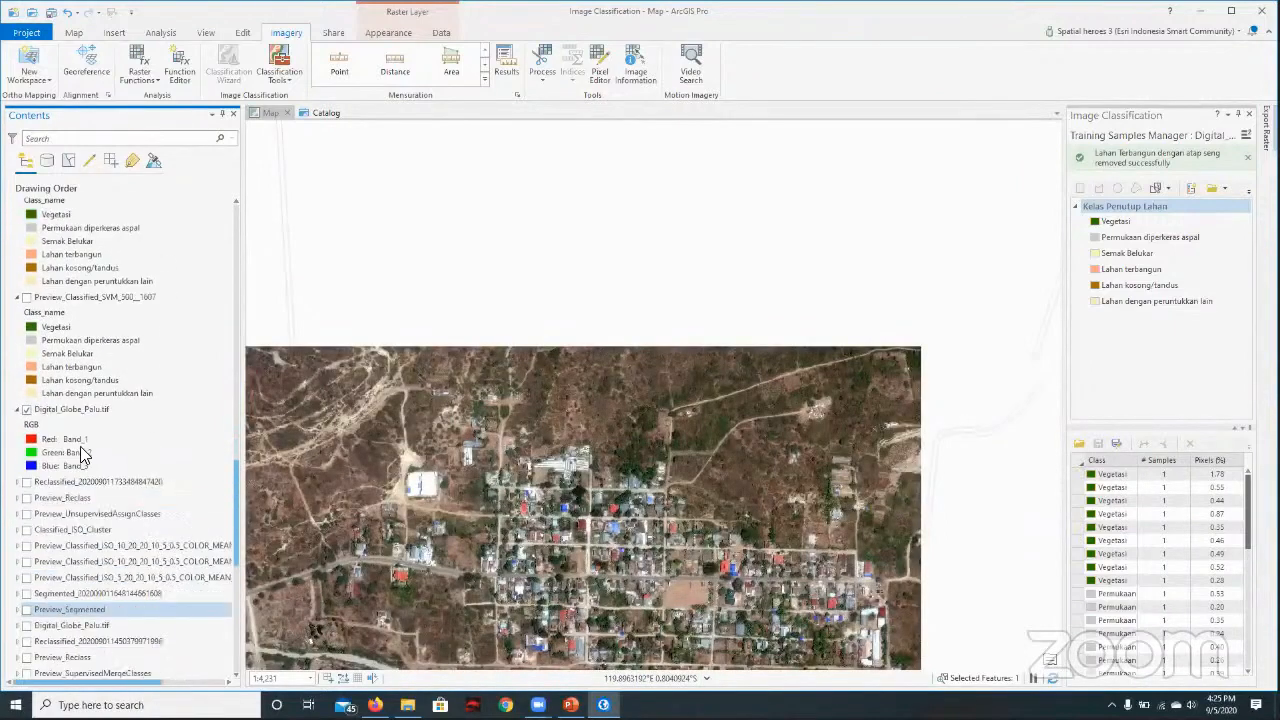
# - Select the Digital_Globe_Palu.tif layer and open the Classification Wizard for it
pyautogui.click(88, 411)
pyautogui.scroll(2, 90, 414)
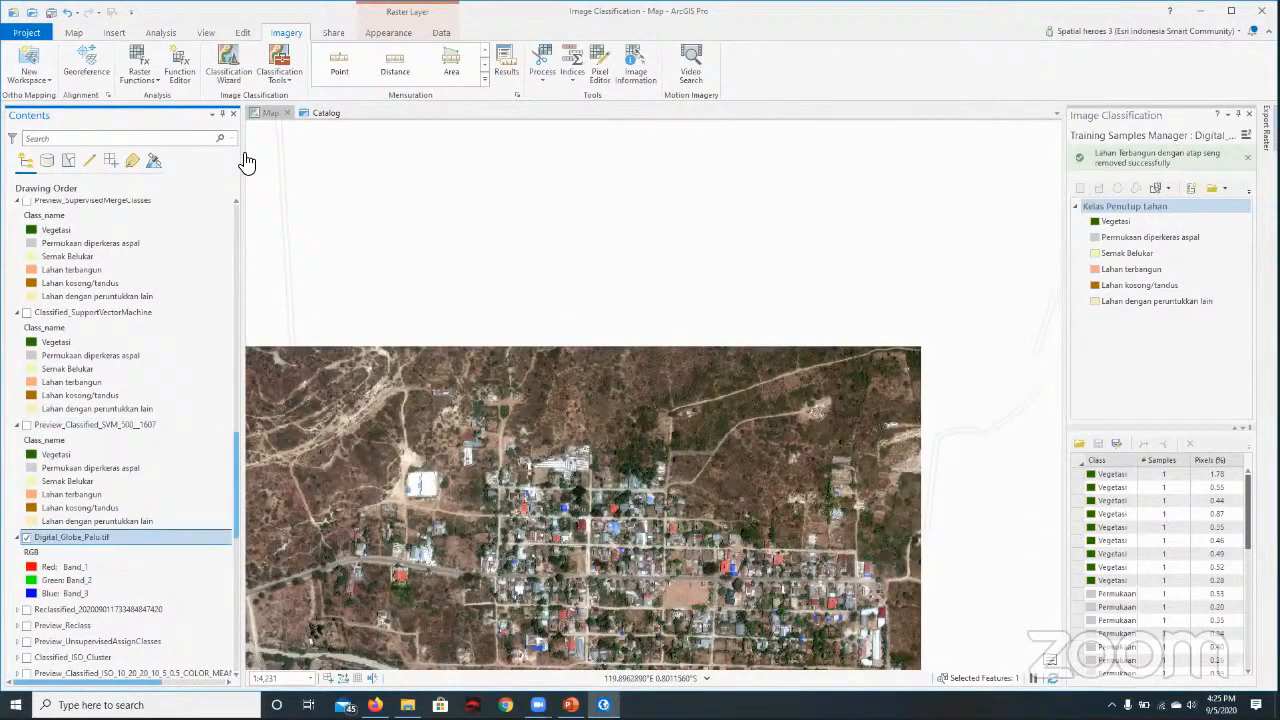
pyautogui.scroll(2, 74, 396)
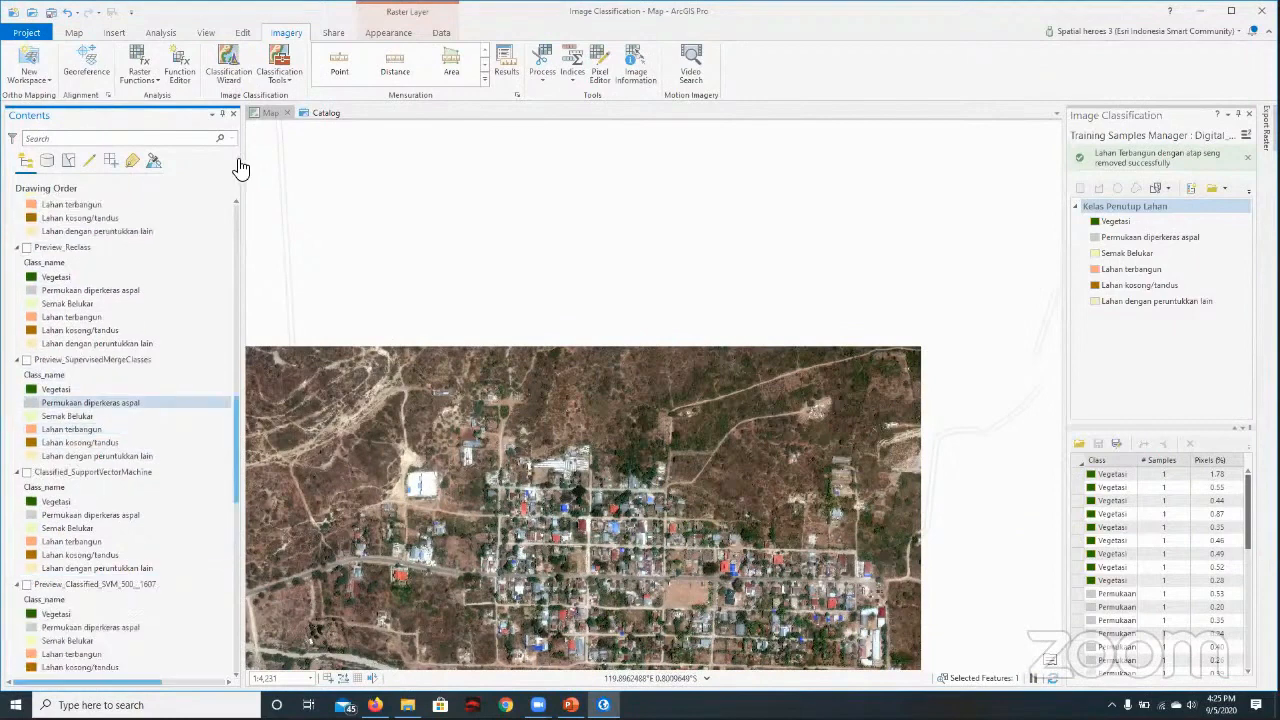
pyautogui.click(238, 70)
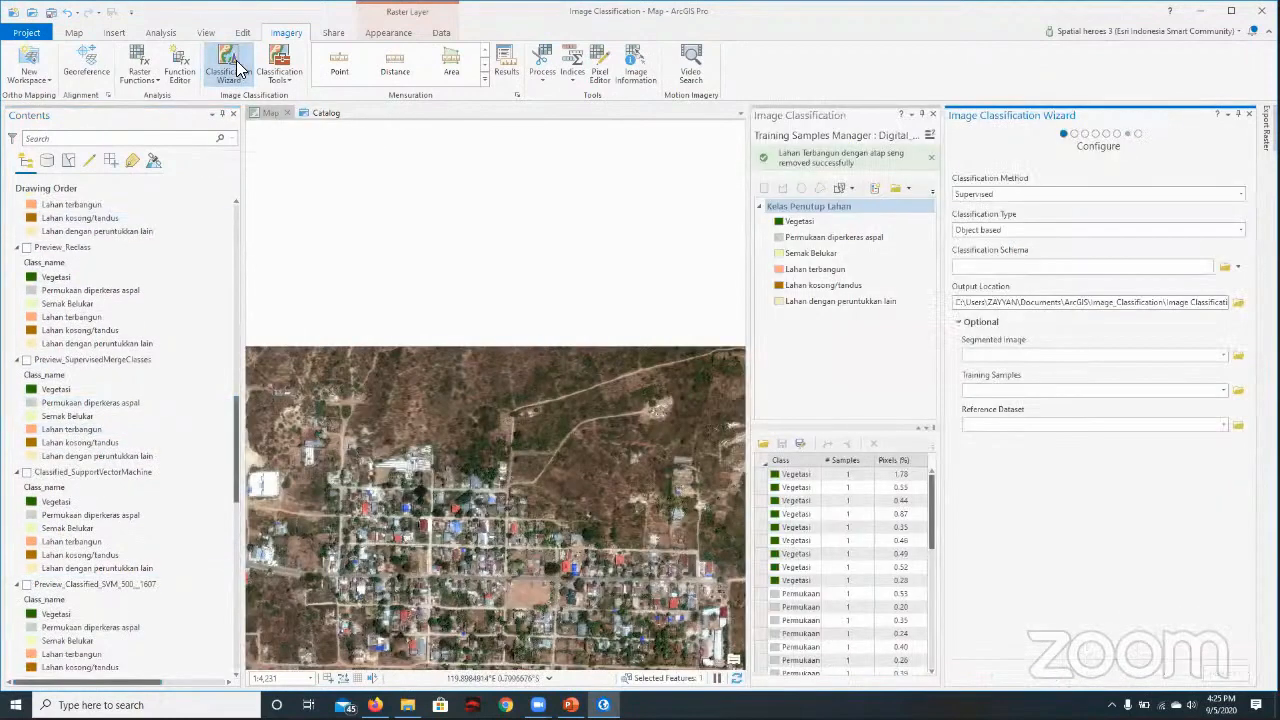
# - Choose the Object based classification type and load the Kelas Penutup Lahan.ecs classification schema
pyautogui.click(1225, 231)
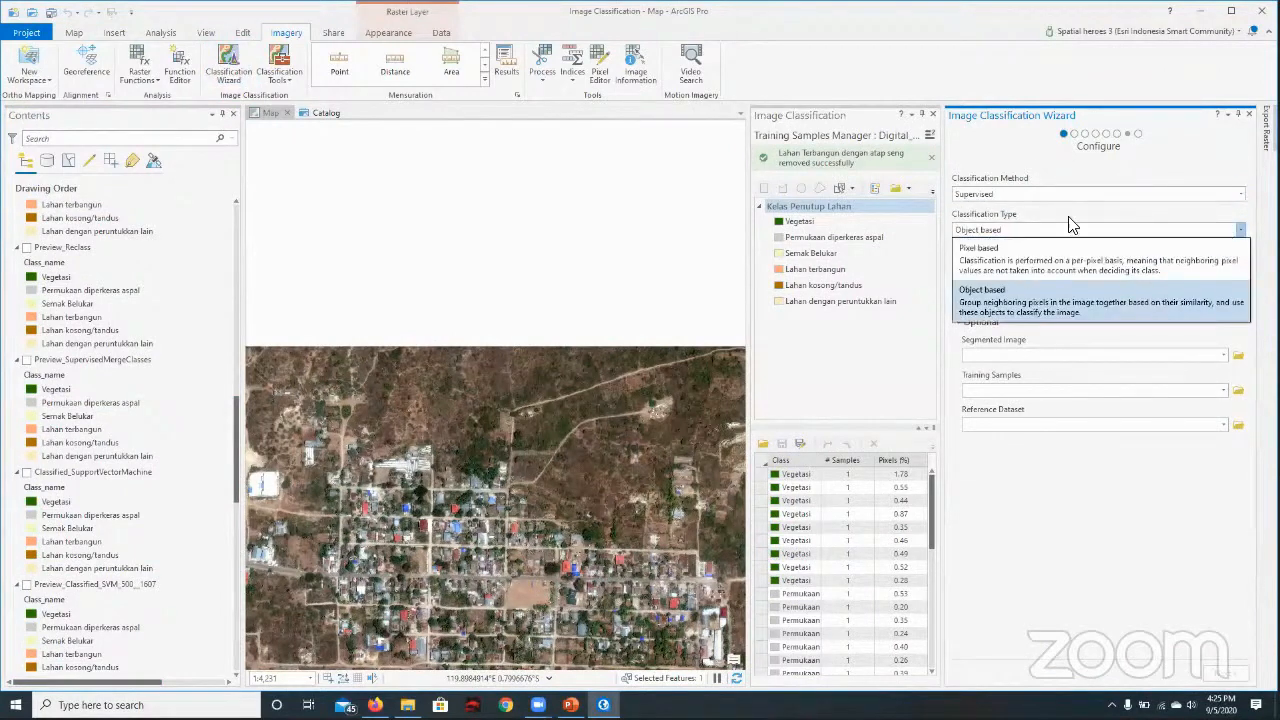
pyautogui.press('Up')
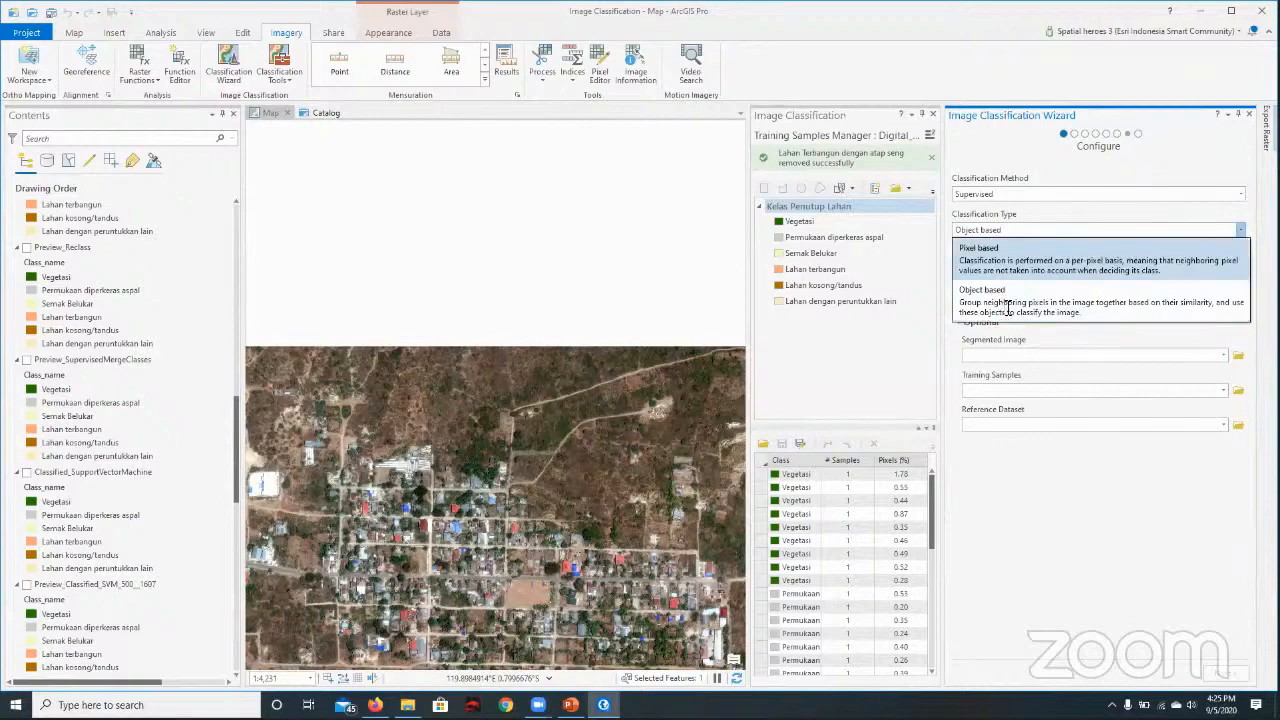
pyautogui.click(1008, 311)
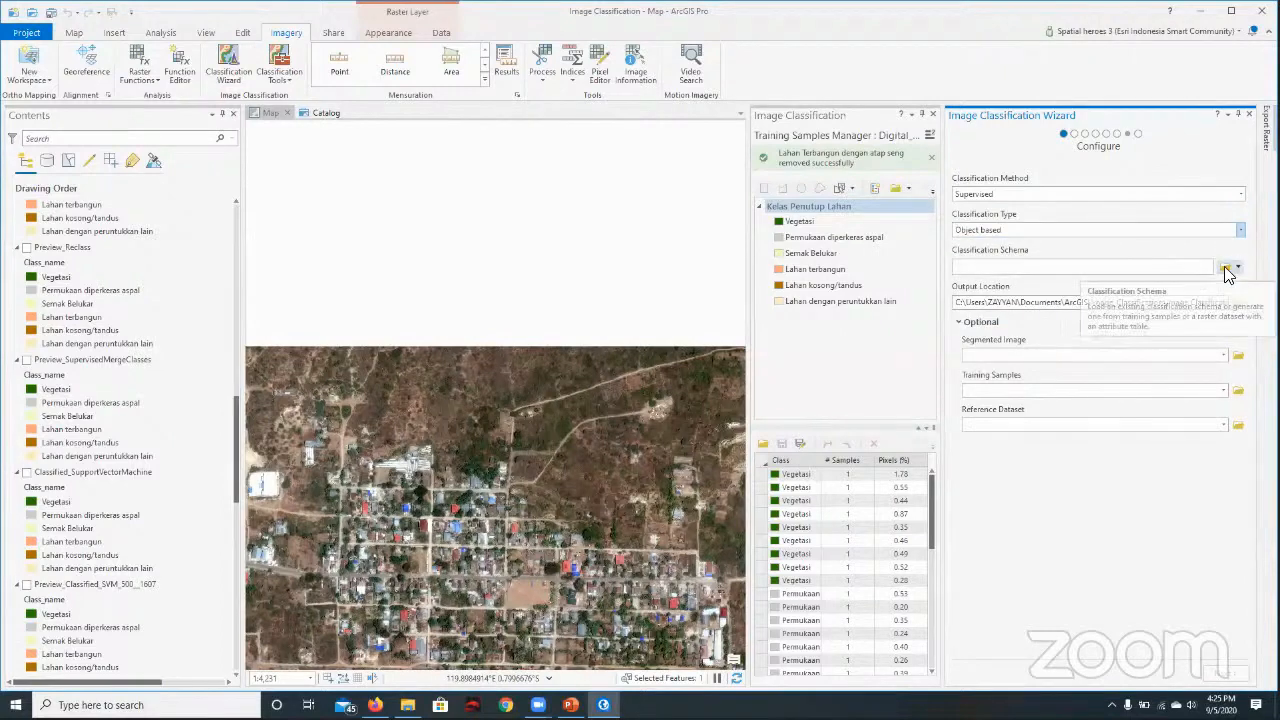
pyautogui.click(1225, 266)
pyautogui.click(596, 384)
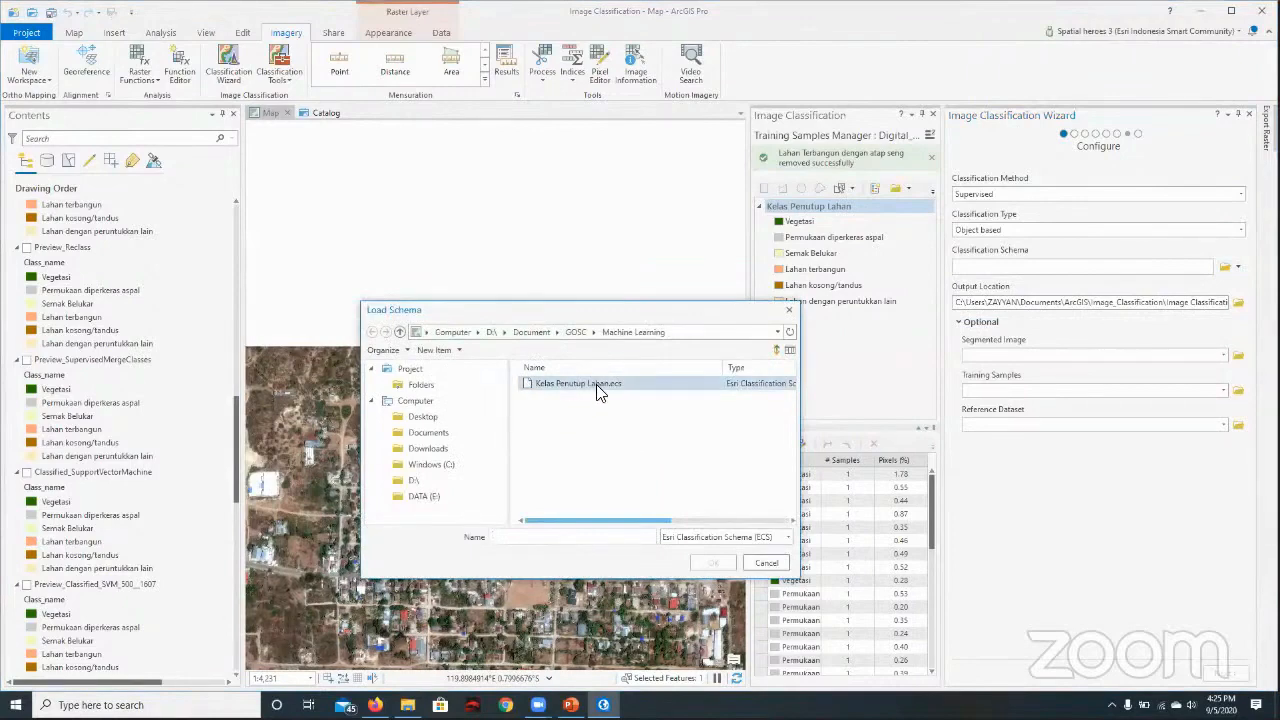
pyautogui.click(712, 563)
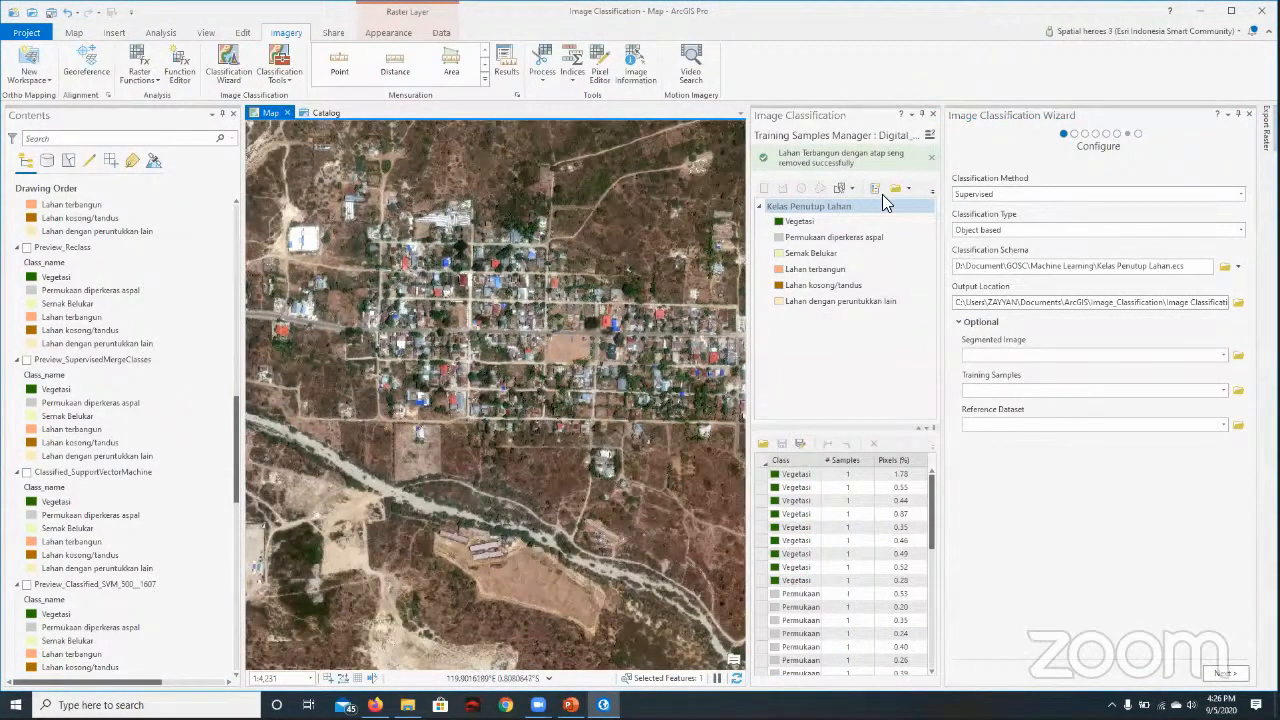
# - Set Kelas.shp from the Machine Learning folder as the training samples for the object-based classification
pyautogui.click(1238, 390)
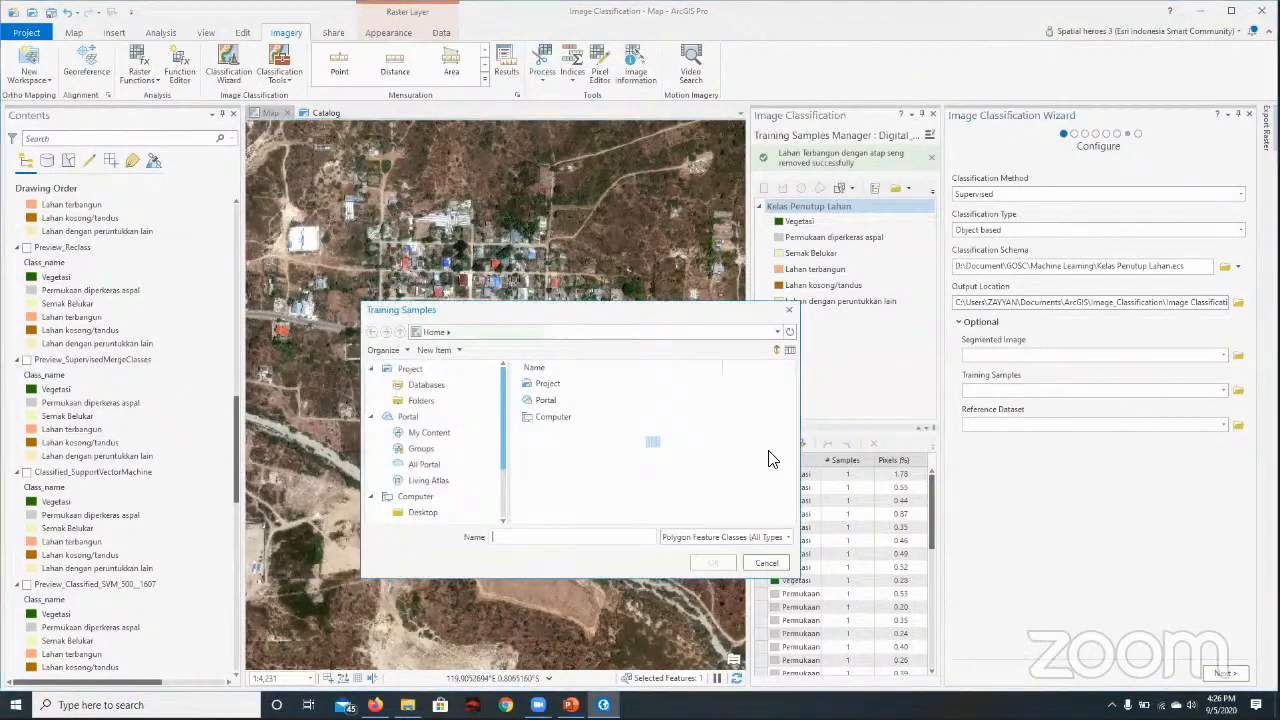
pyautogui.click(600, 384)
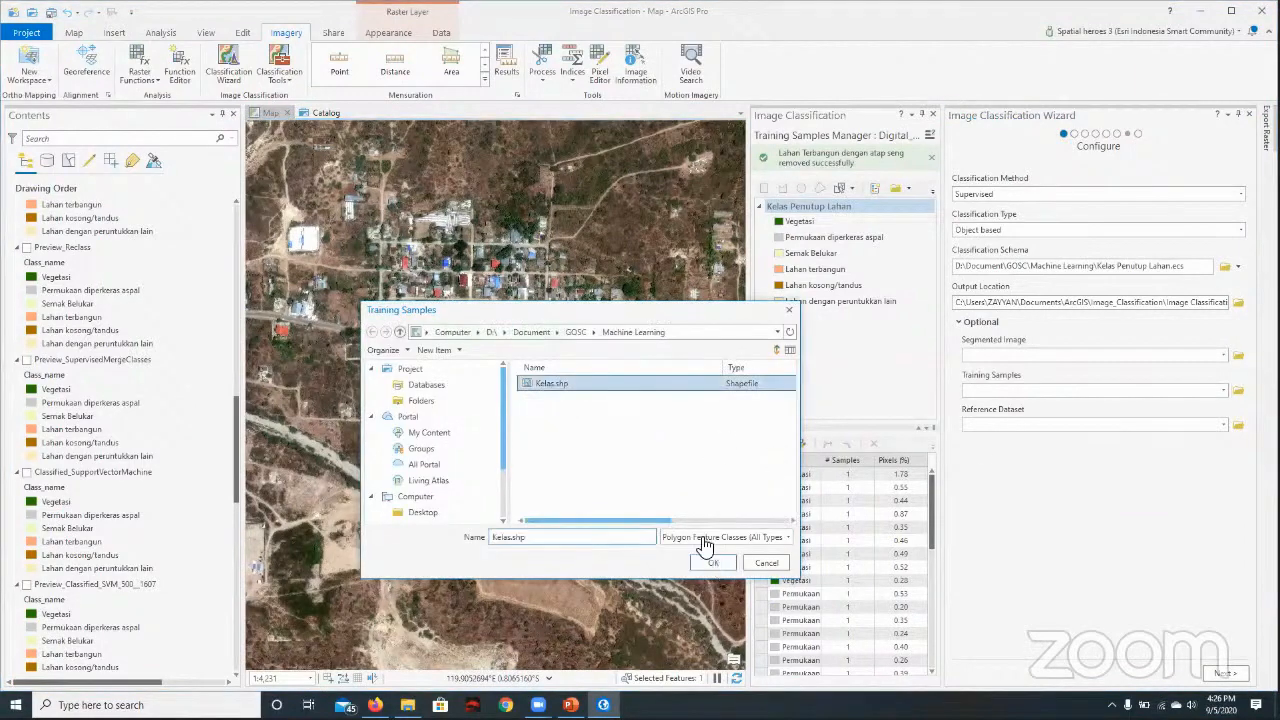
pyautogui.click(713, 562)
# - Examine the buildings, roads and trees of the settlement in the Palu imagery at close range
pyautogui.scroll(2, 512, 270)
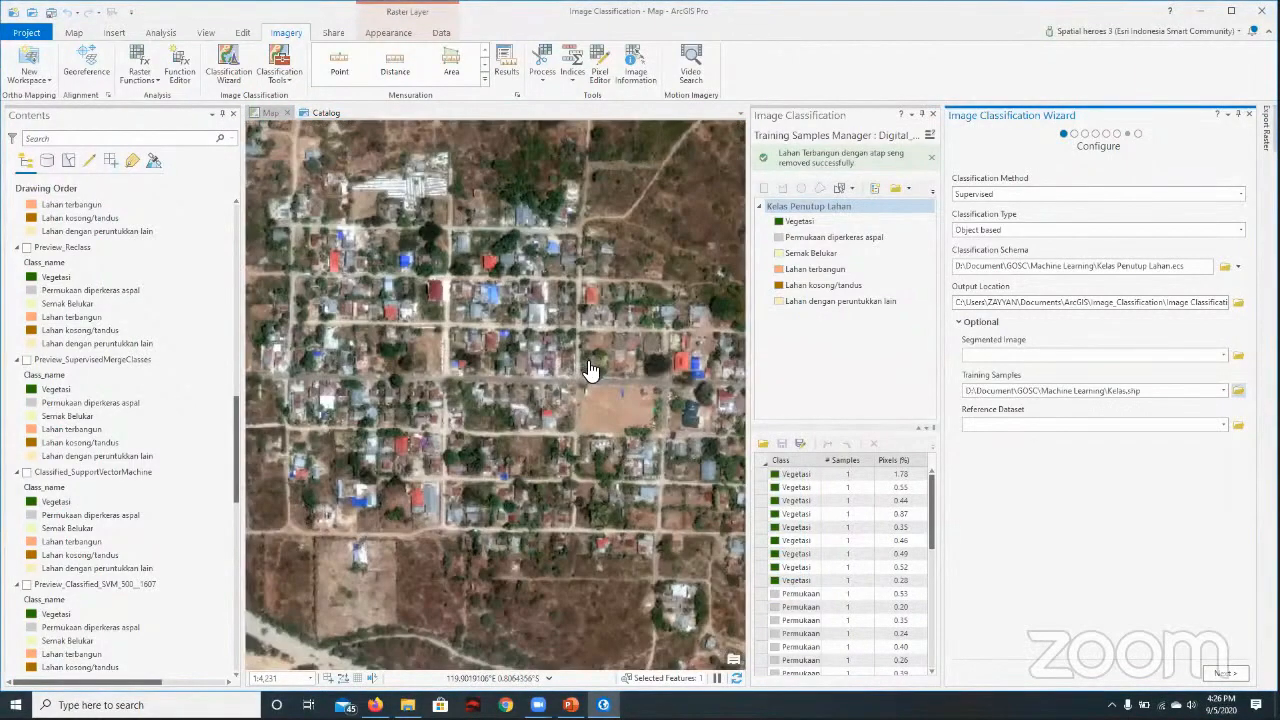
pyautogui.moveTo(512, 318); pyautogui.dragTo(575, 298)
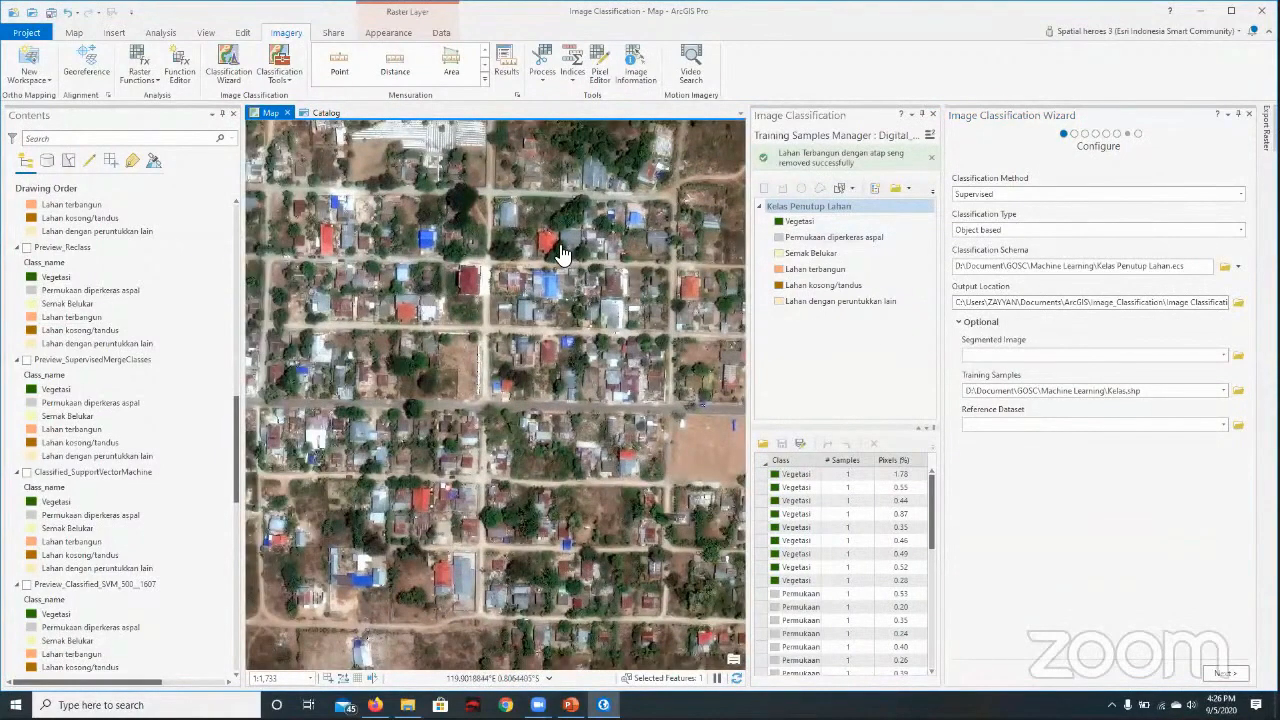
pyautogui.scroll(1, 588, 477)
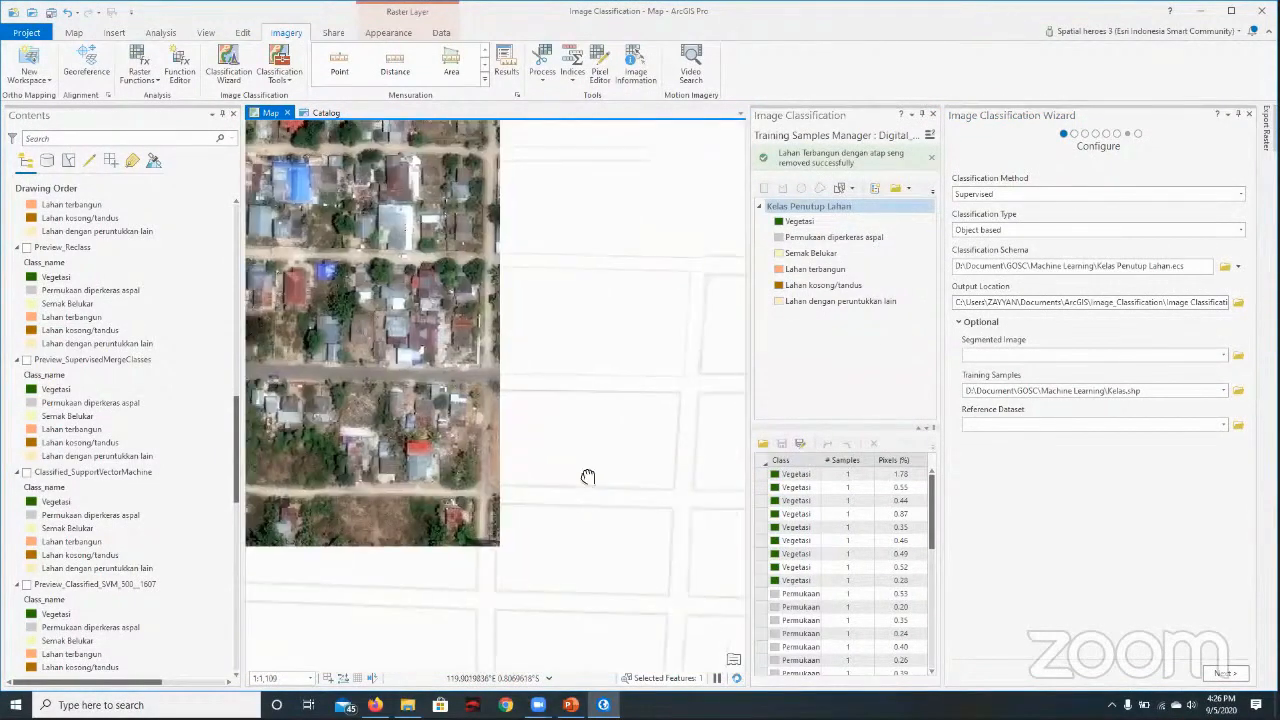
pyautogui.moveTo(588, 477); pyautogui.dragTo(536, 357)
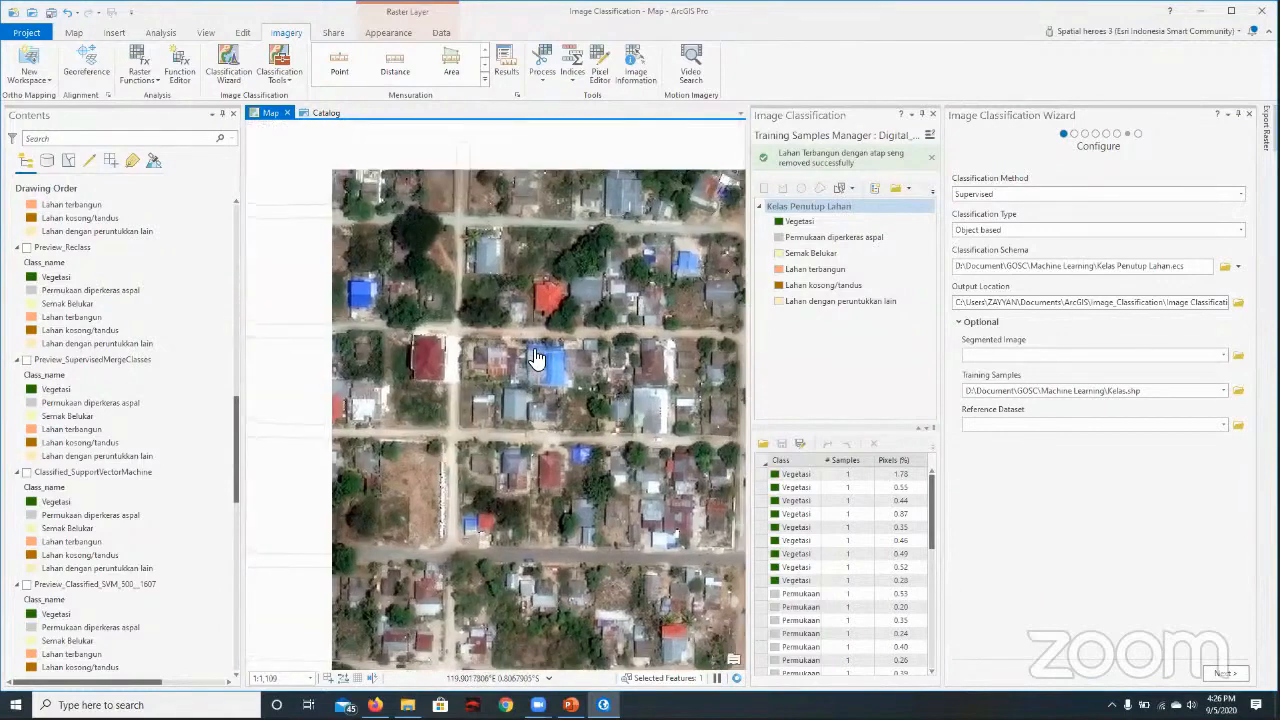
pyautogui.scroll(1, 536, 357)
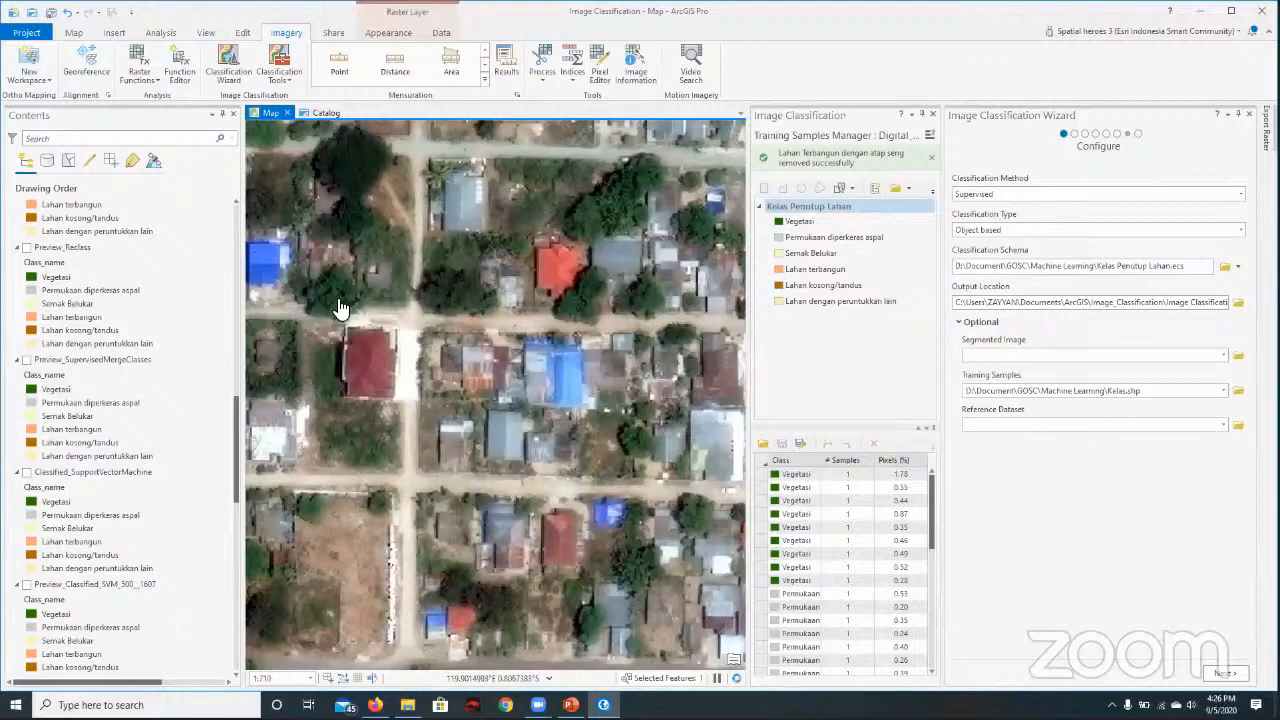
pyautogui.scroll(1, 664, 354)
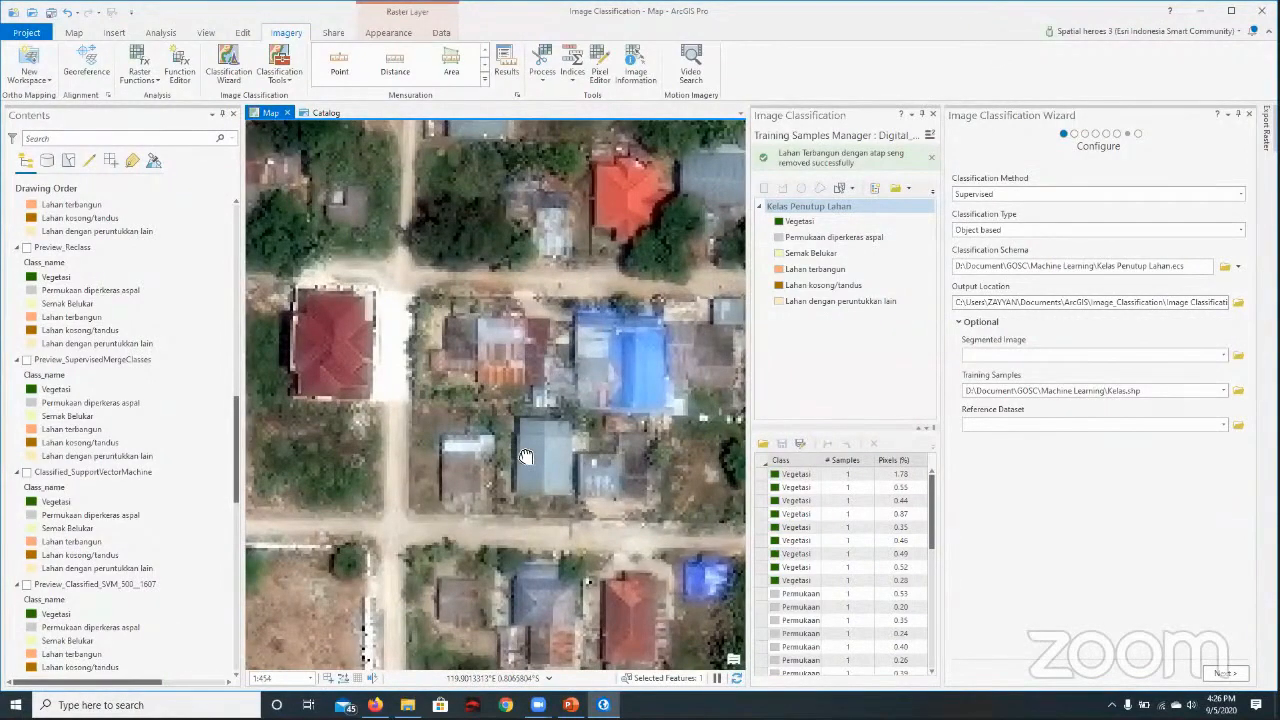
pyautogui.press('Down')
pyautogui.press('Right')
pyautogui.scroll(-1, 526, 455)
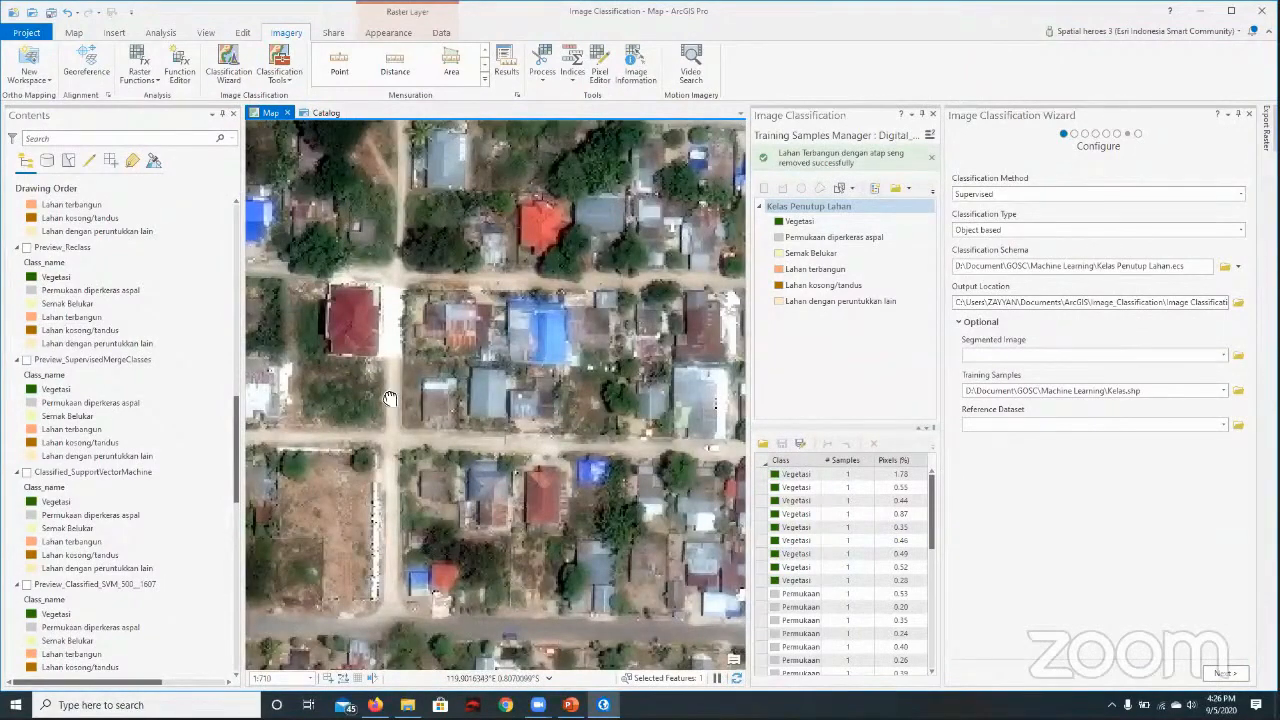
pyautogui.scroll(-1, 662, 456)
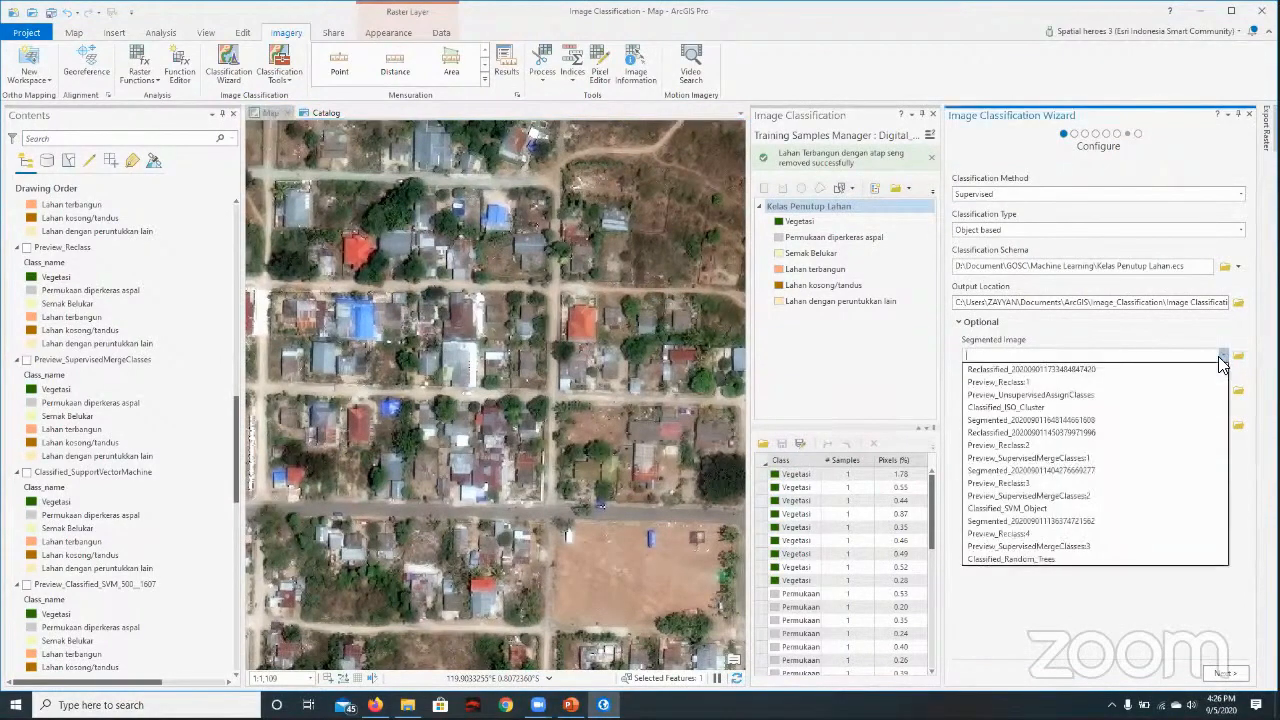
# - Leave the segmented image and reference dataset empty and continue to the Segmentation page of the wizard
pyautogui.click(1208, 573)
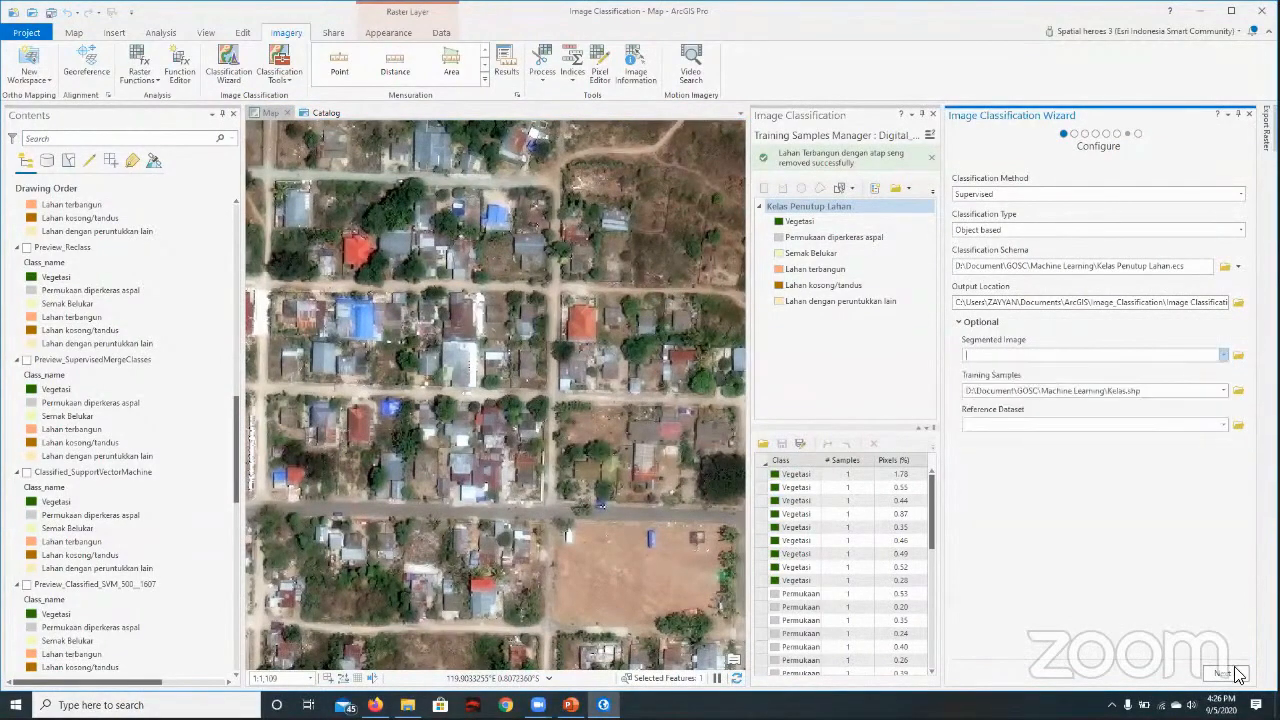
pyautogui.click(1225, 673)
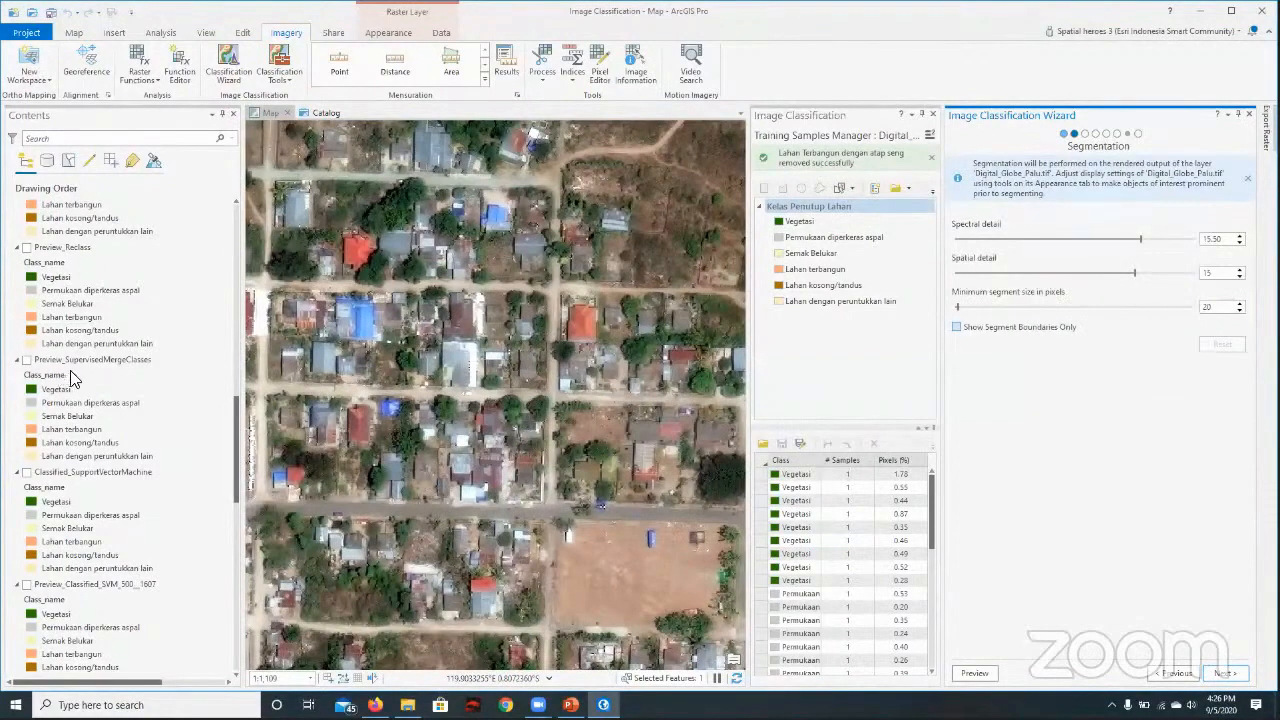
# - Collapse the legends of the topmost Reclassified, Preview_Reclass and Preview_UnsupervisedAssignClasses layers, and select the Classified_ISOCluster layer
pyautogui.scroll(-3, 720, 405)
pyautogui.scroll(-1, 432, 294)
pyautogui.scroll(10, 30, 240)
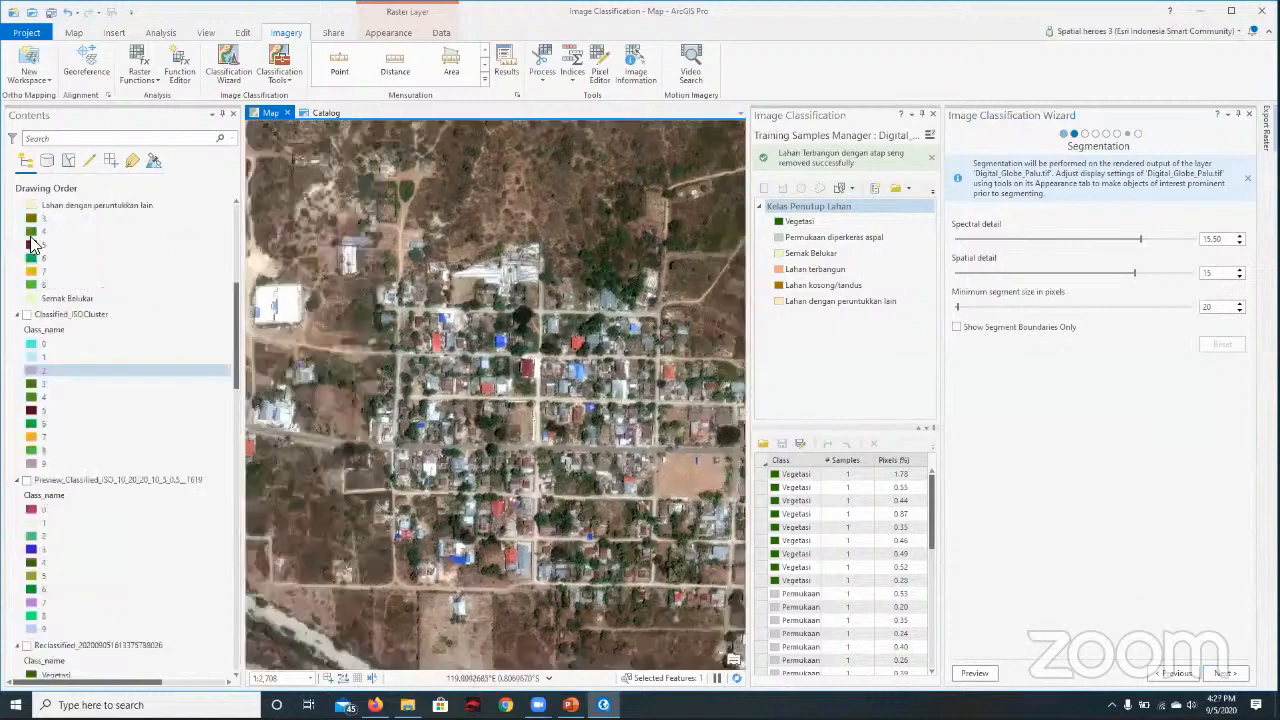
pyautogui.click(16, 221)
pyautogui.click(16, 237)
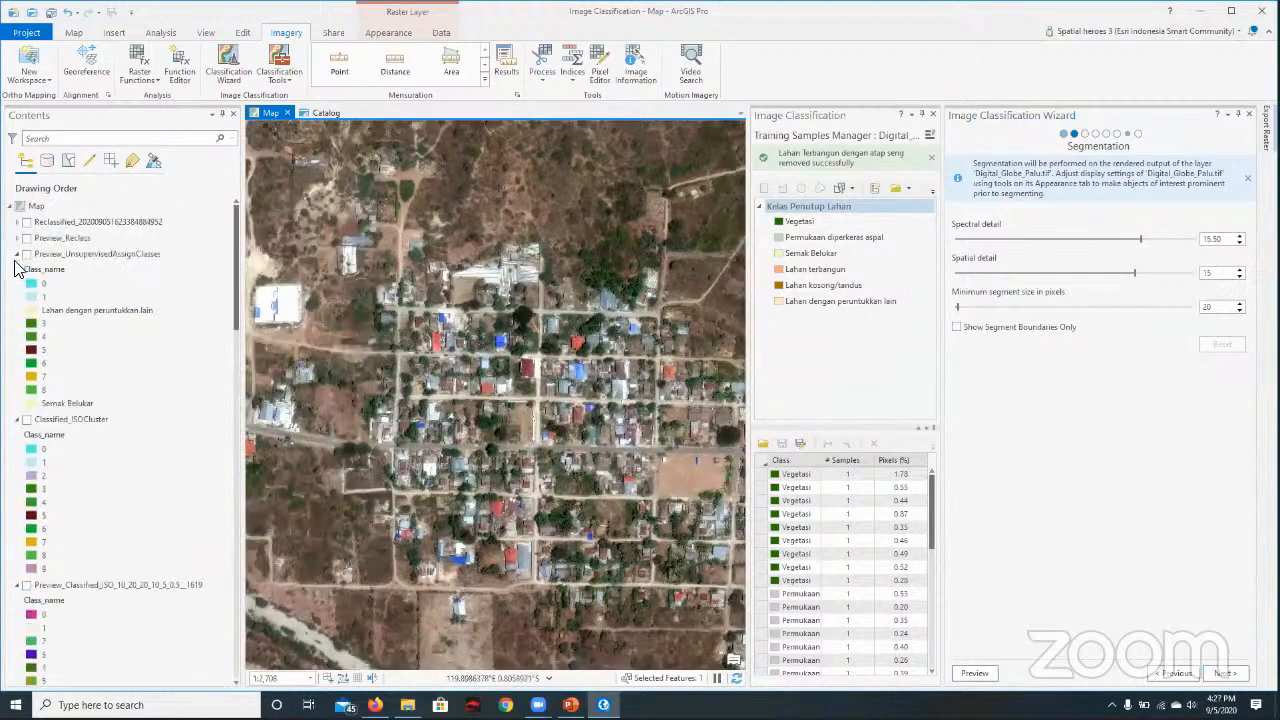
pyautogui.click(16, 253)
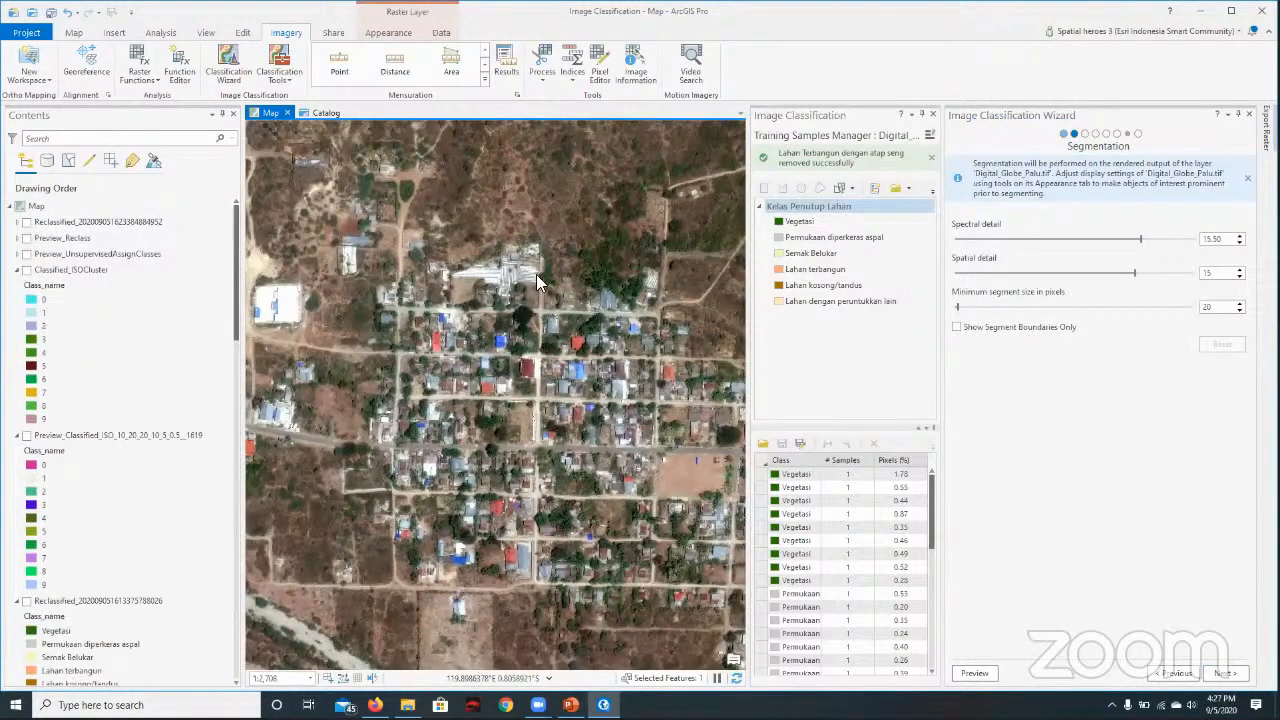
pyautogui.click(71, 270)
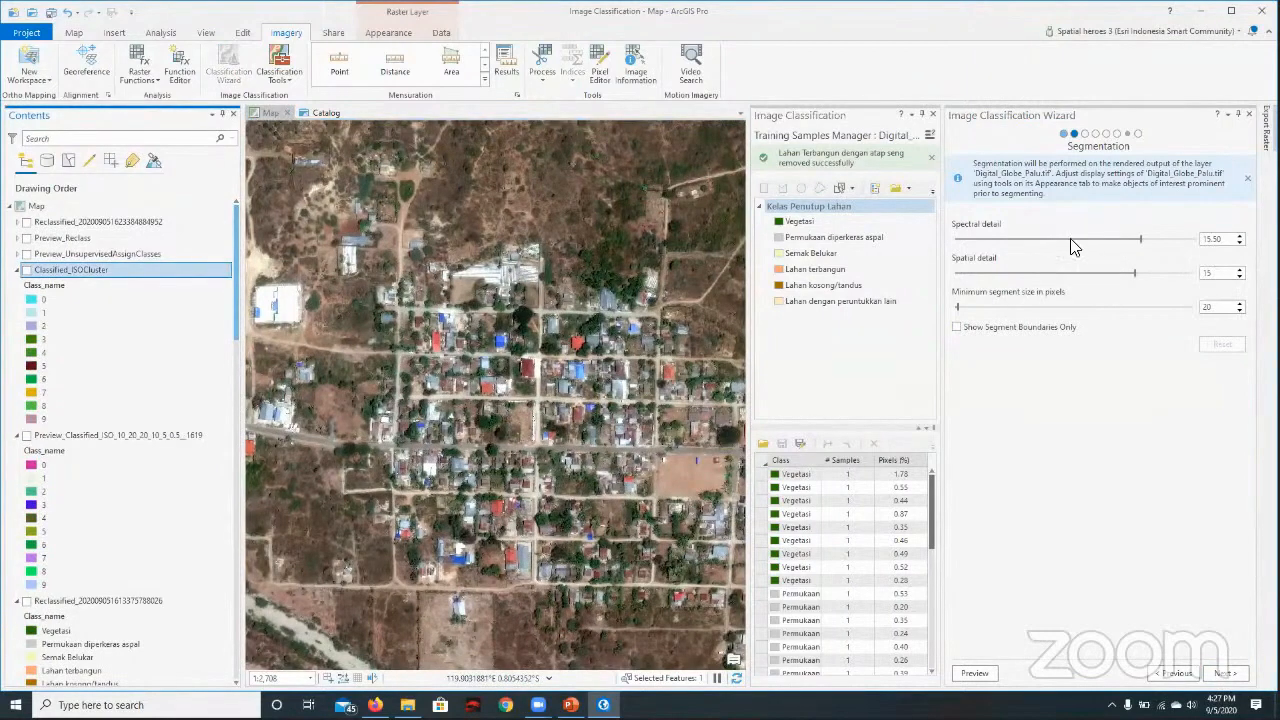
# - Preview the segmentation with a spectral detail of 10.50 and collapse the legends of the ISO cluster and following reclassified layers
pyautogui.click(1054, 346)
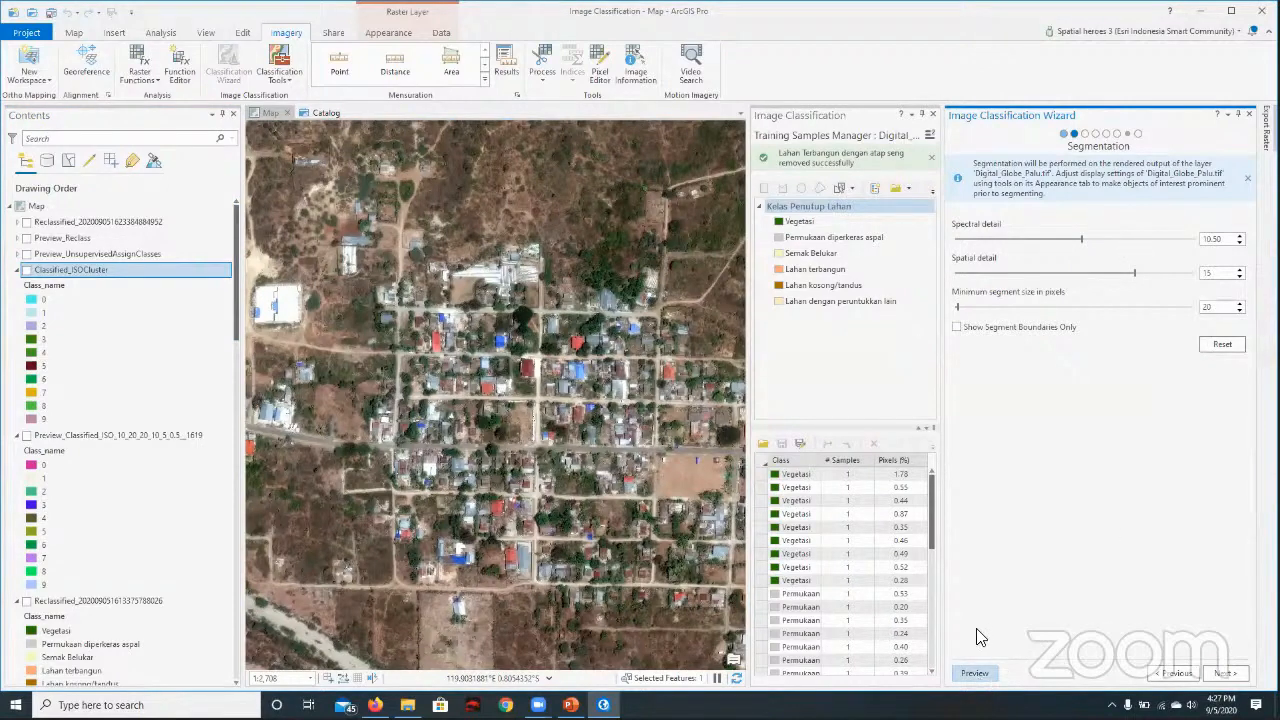
pyautogui.click(974, 672)
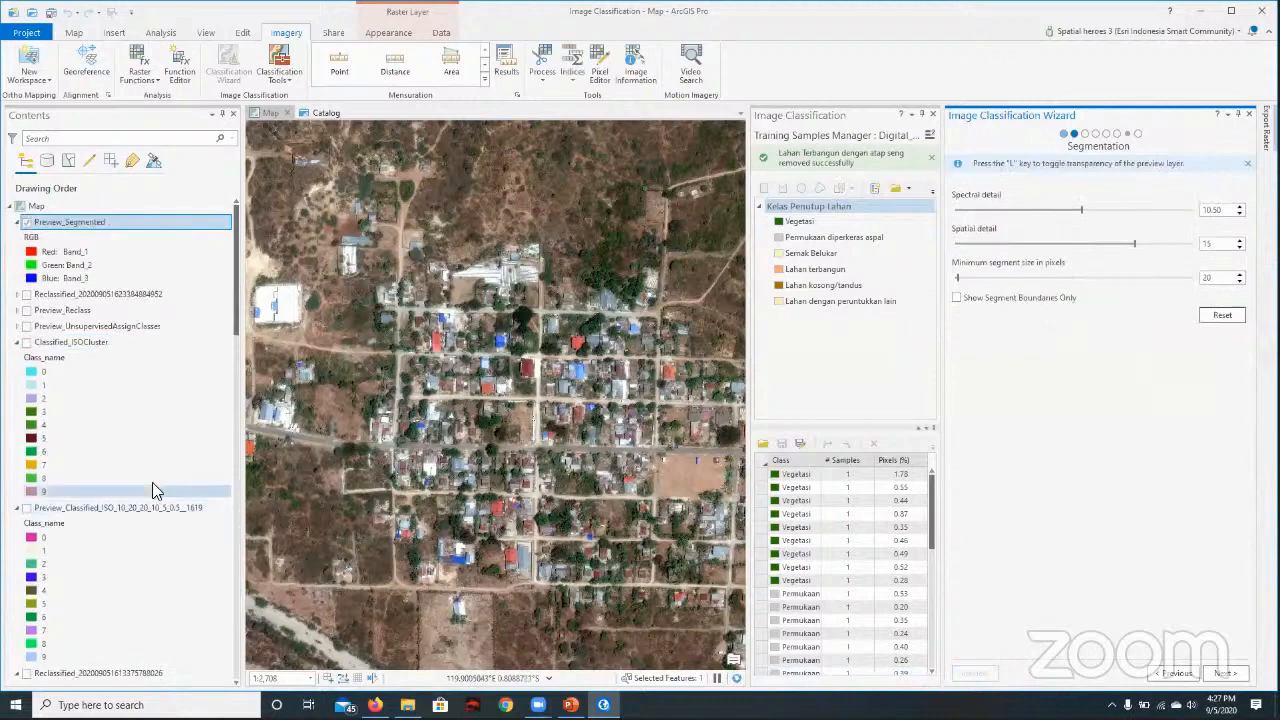
pyautogui.click(18, 343)
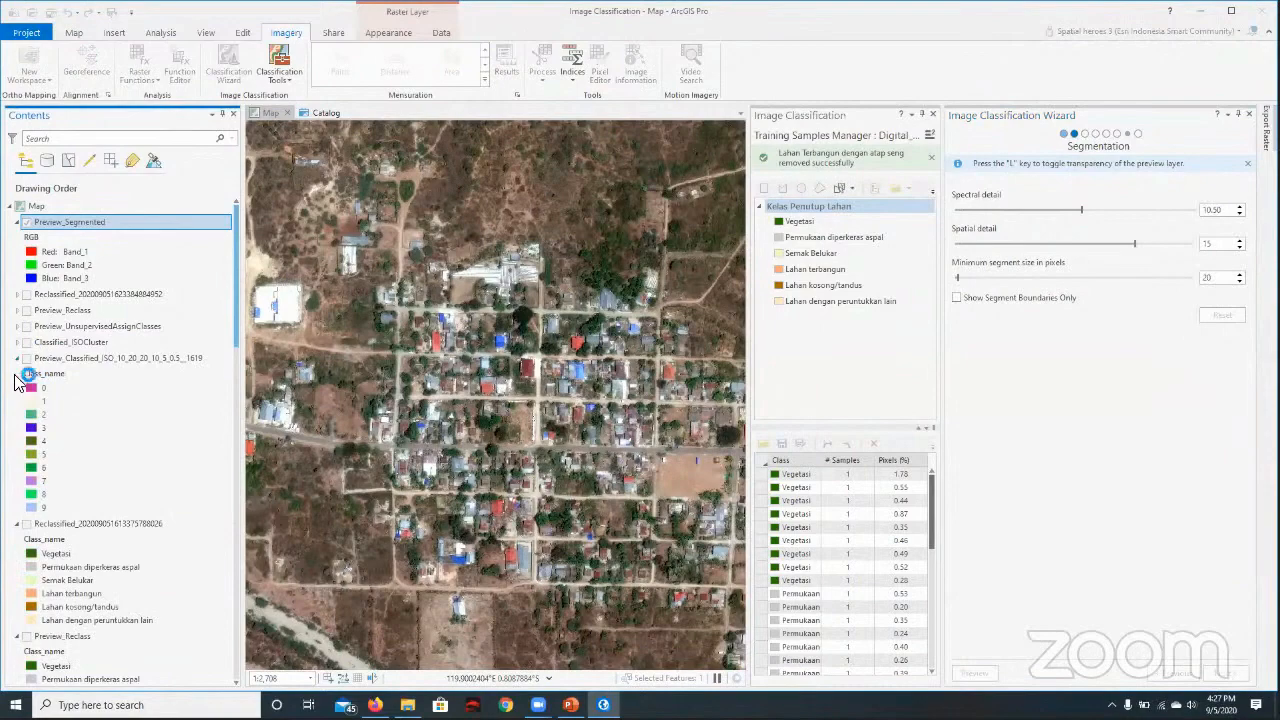
pyautogui.click(17, 359)
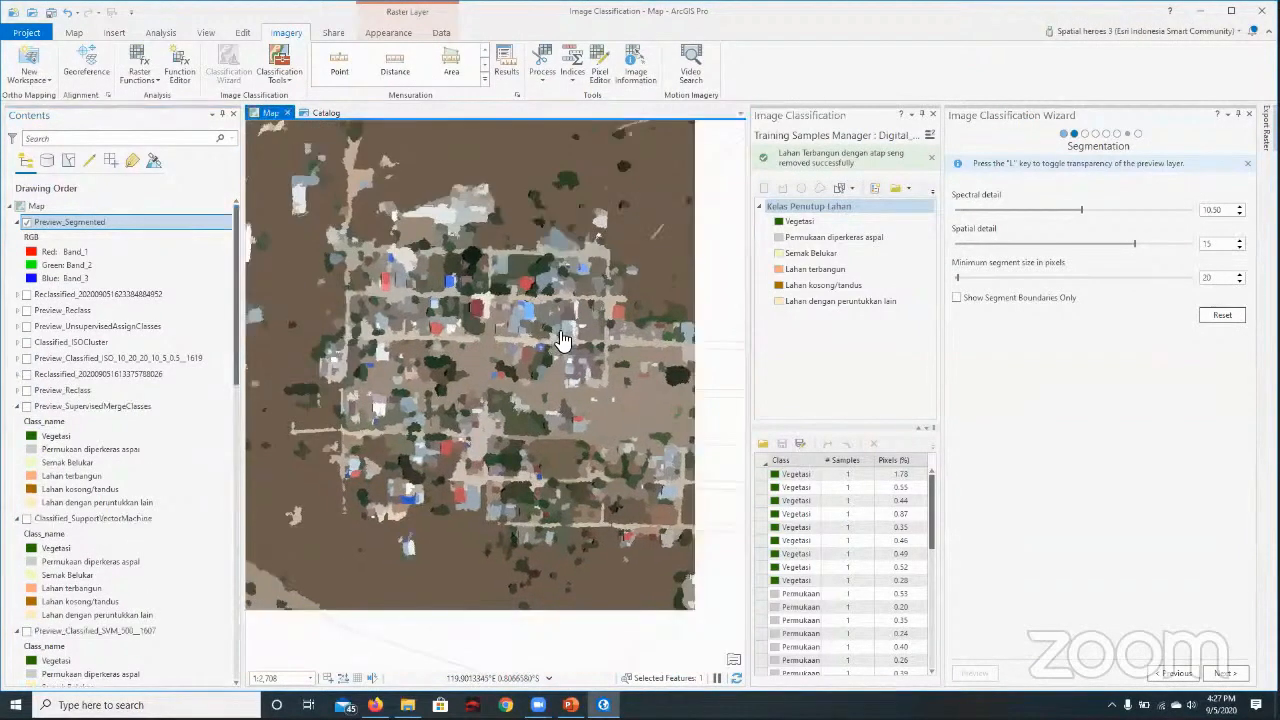
pyautogui.scroll(-3, 506, 315)
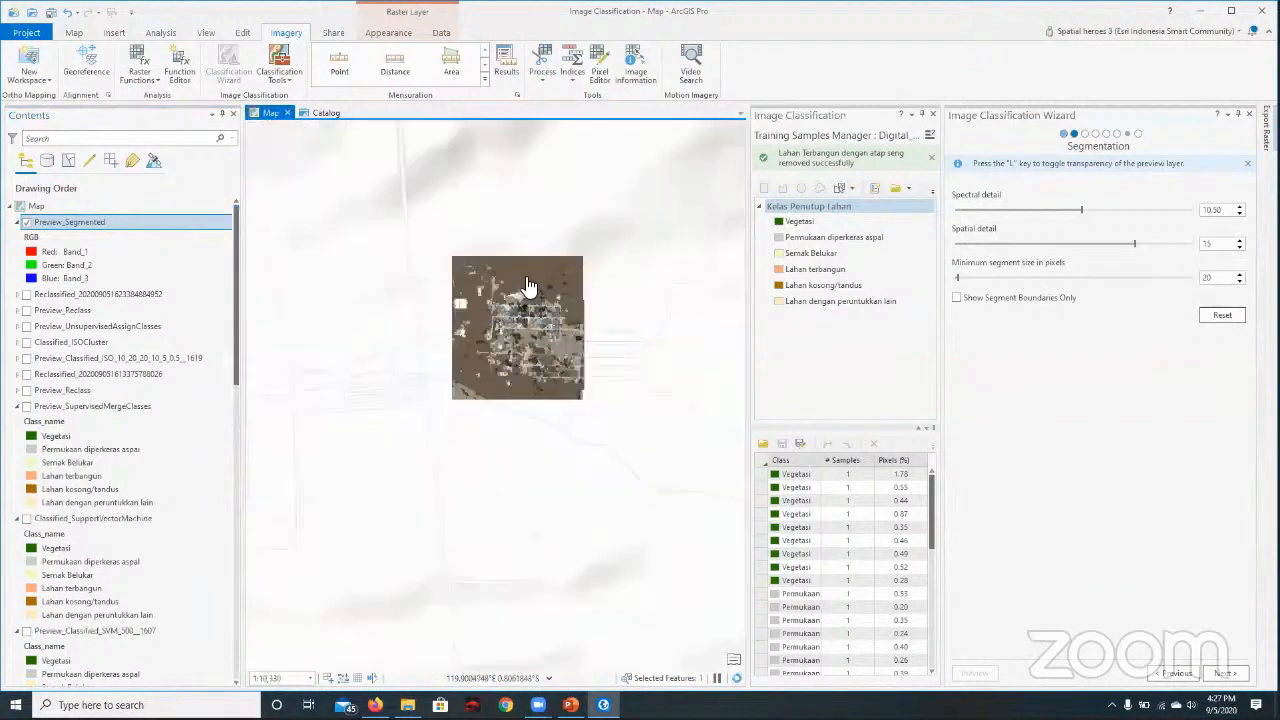
pyautogui.scroll(3, 506, 390)
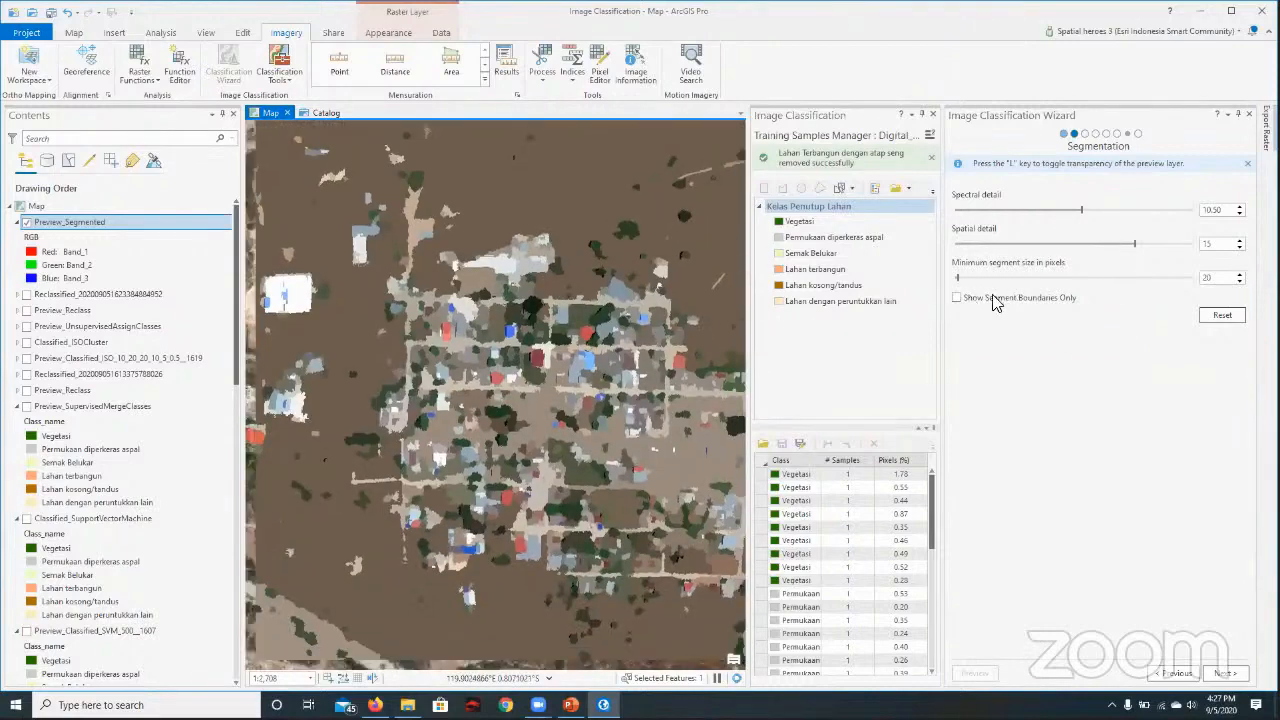
# - Reset the segmentation parameters, set the spectral detail to 20.00 and inspect the segmented preview around the houses
pyautogui.click(1237, 318)
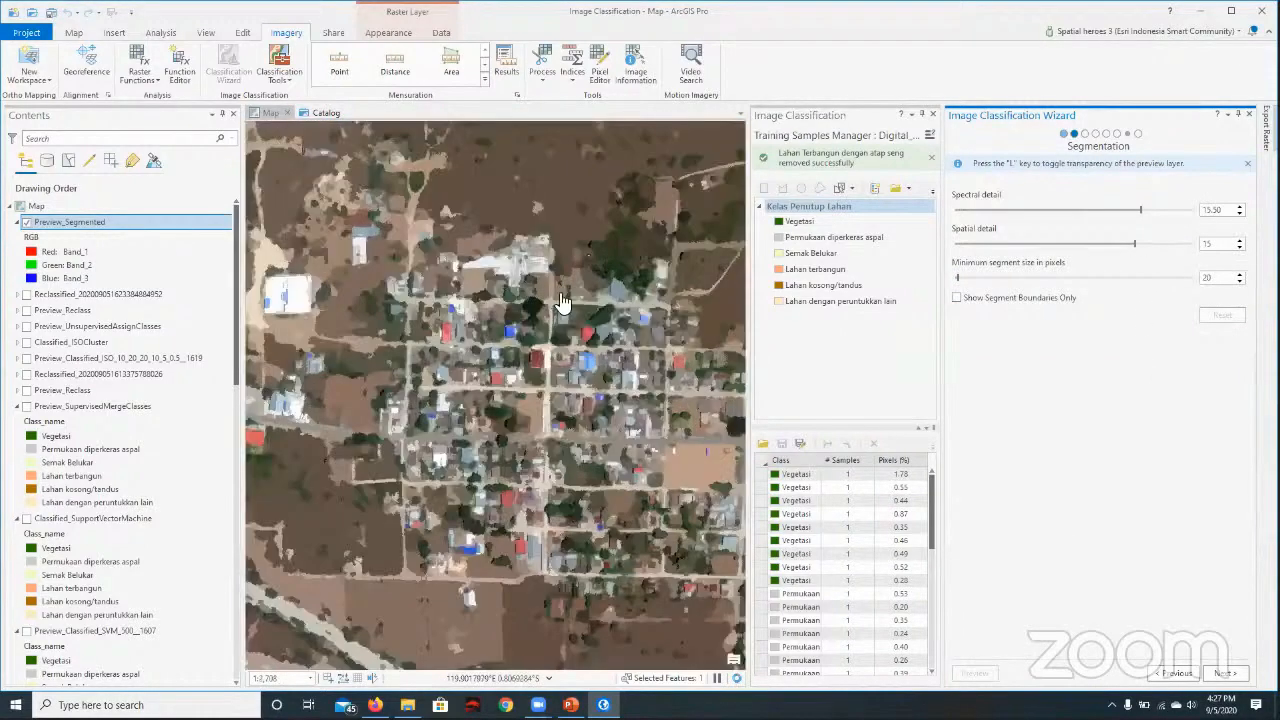
pyautogui.scroll(2, 532, 410)
pyautogui.moveTo(1143, 210); pyautogui.dragTo(1201, 212)
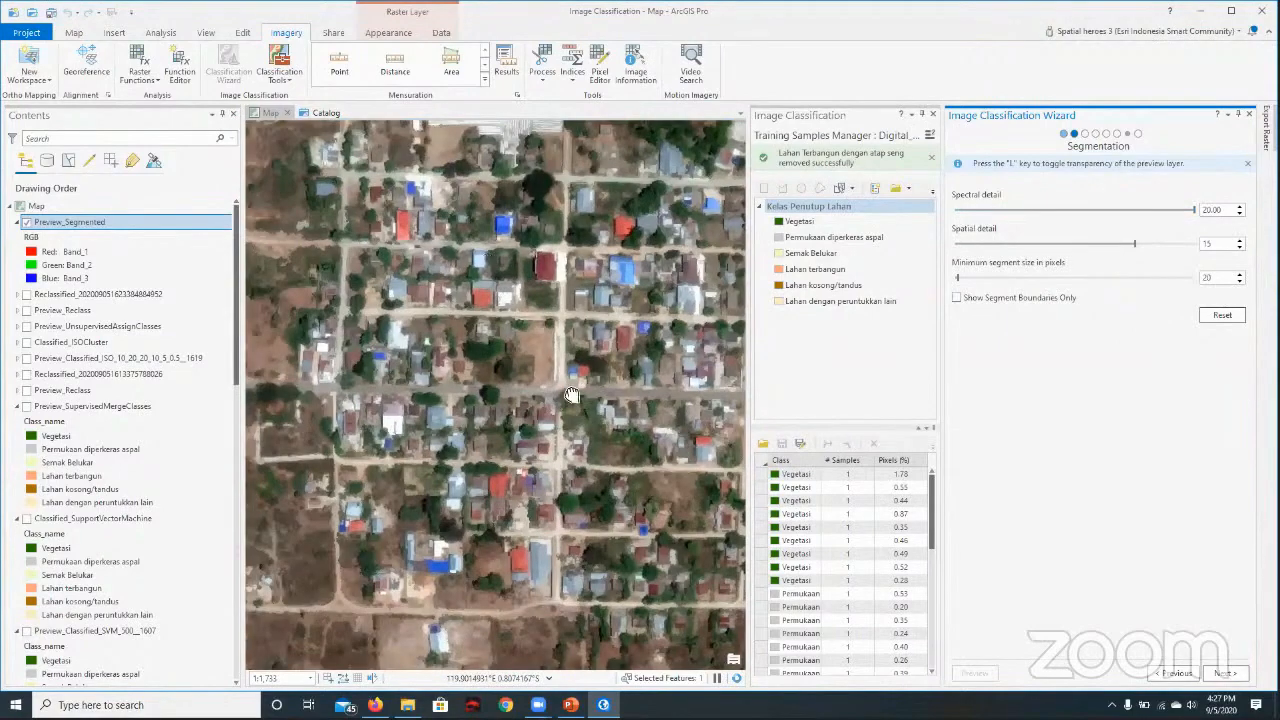
pyautogui.scroll(3, 541, 372)
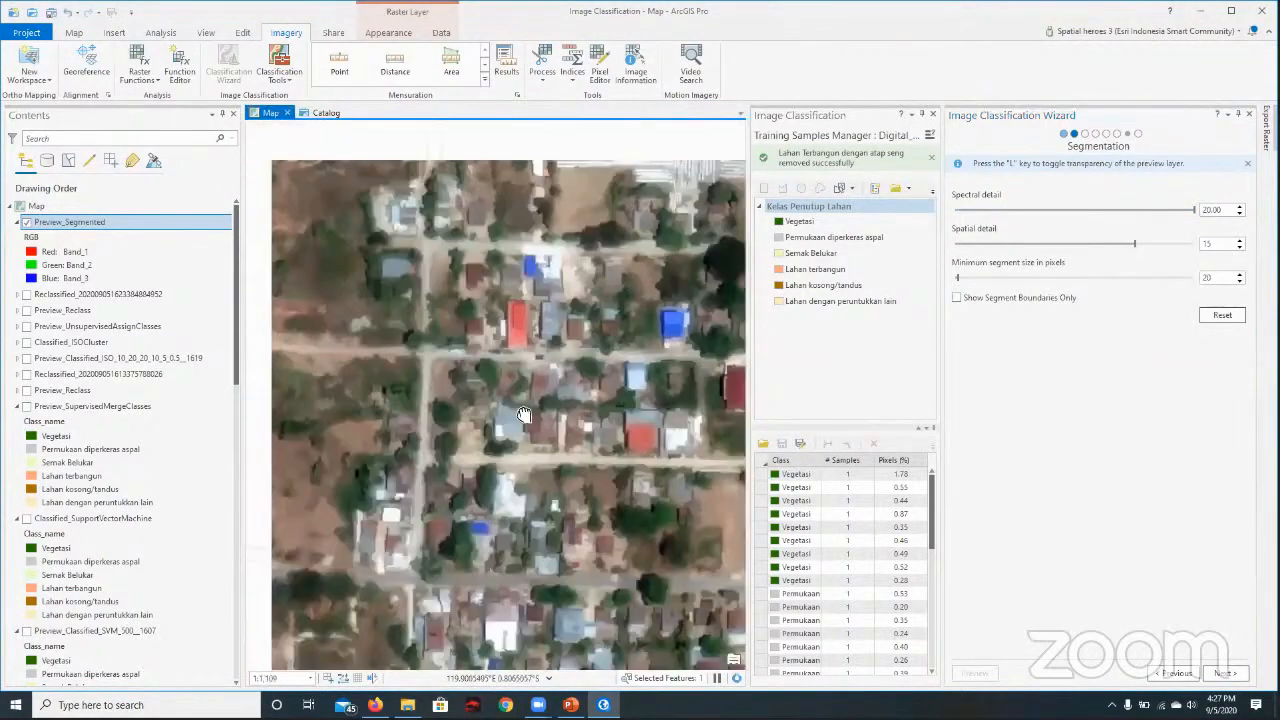
pyautogui.scroll(-3, 493, 345)
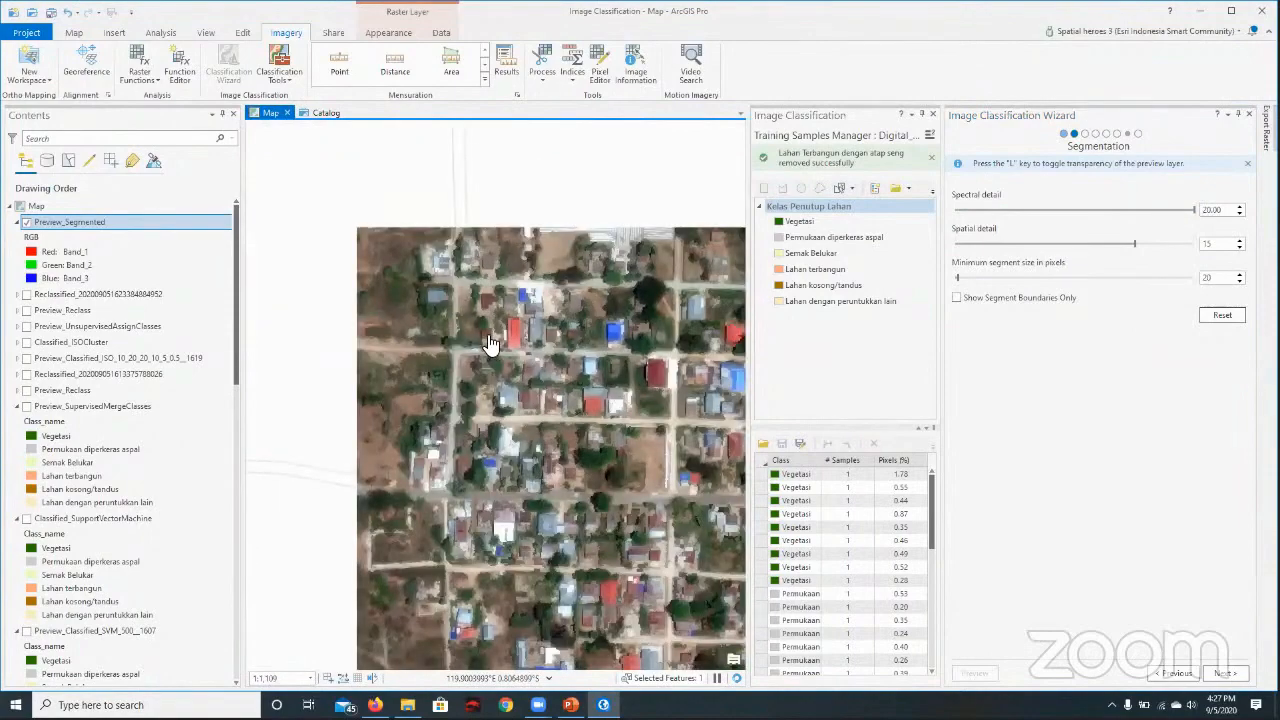
pyautogui.scroll(-2, 493, 343)
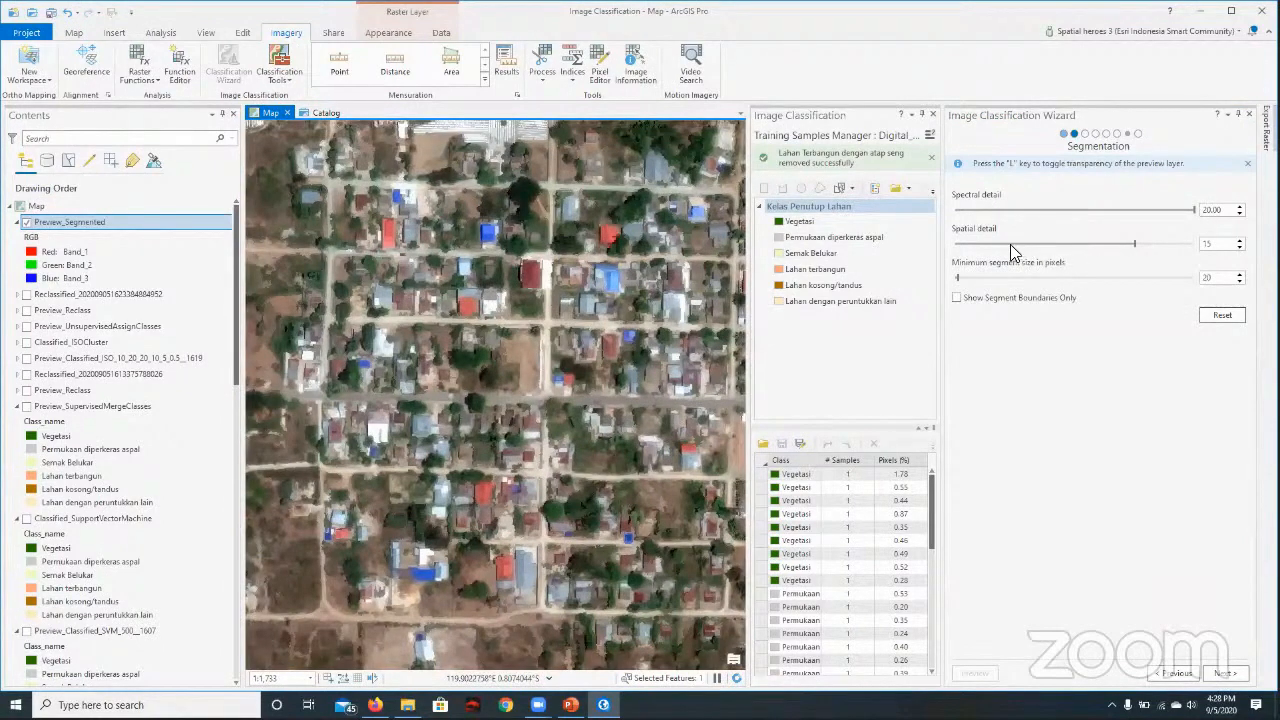
# - Set the spatial detail to 20 and the spectral detail to 8.48, and check the segmented preview at several scales
pyautogui.click(1191, 217)
pyautogui.moveTo(1135, 252); pyautogui.dragTo(1208, 249)
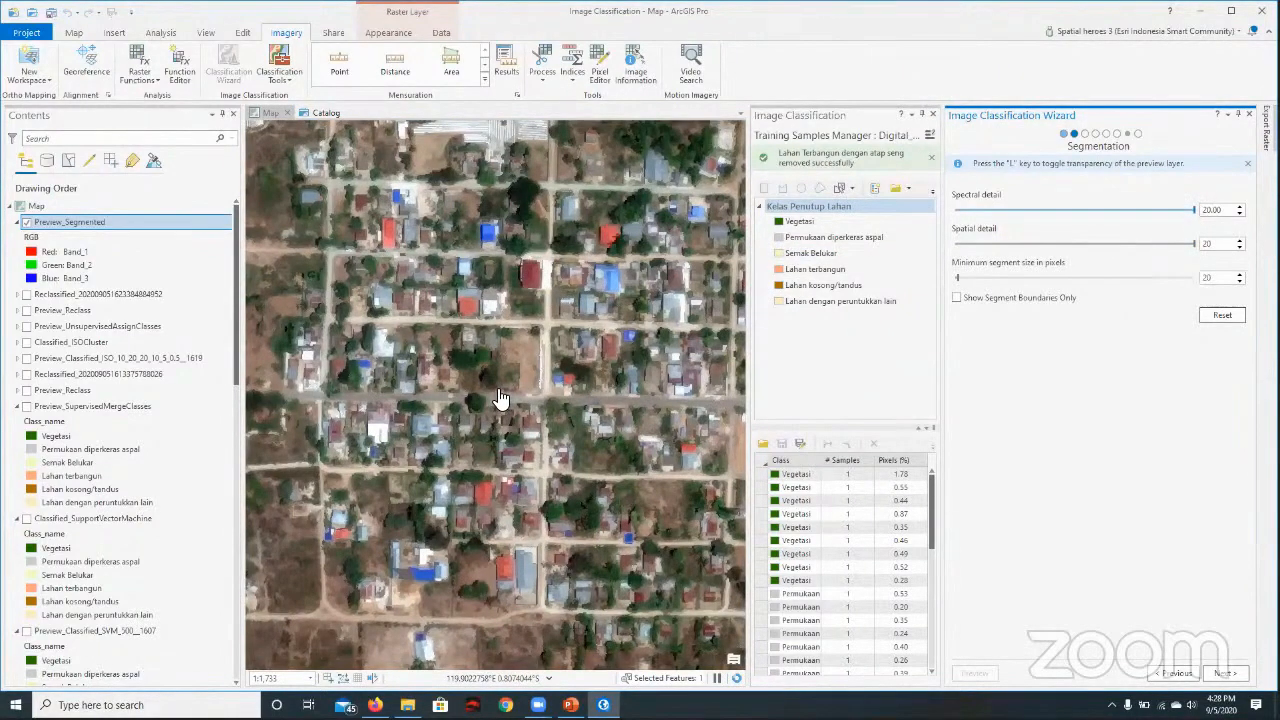
pyautogui.scroll(-2, 500, 398)
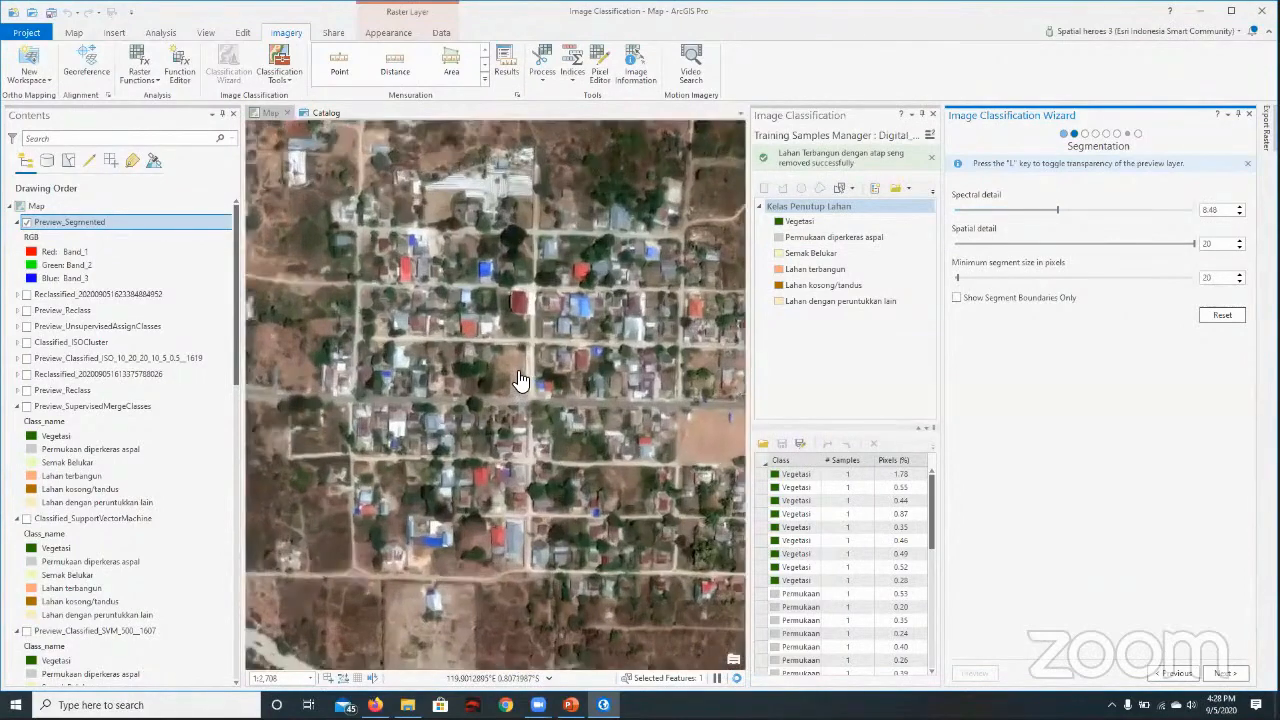
pyautogui.scroll(2, 520, 379)
pyautogui.scroll(-6, 520, 379)
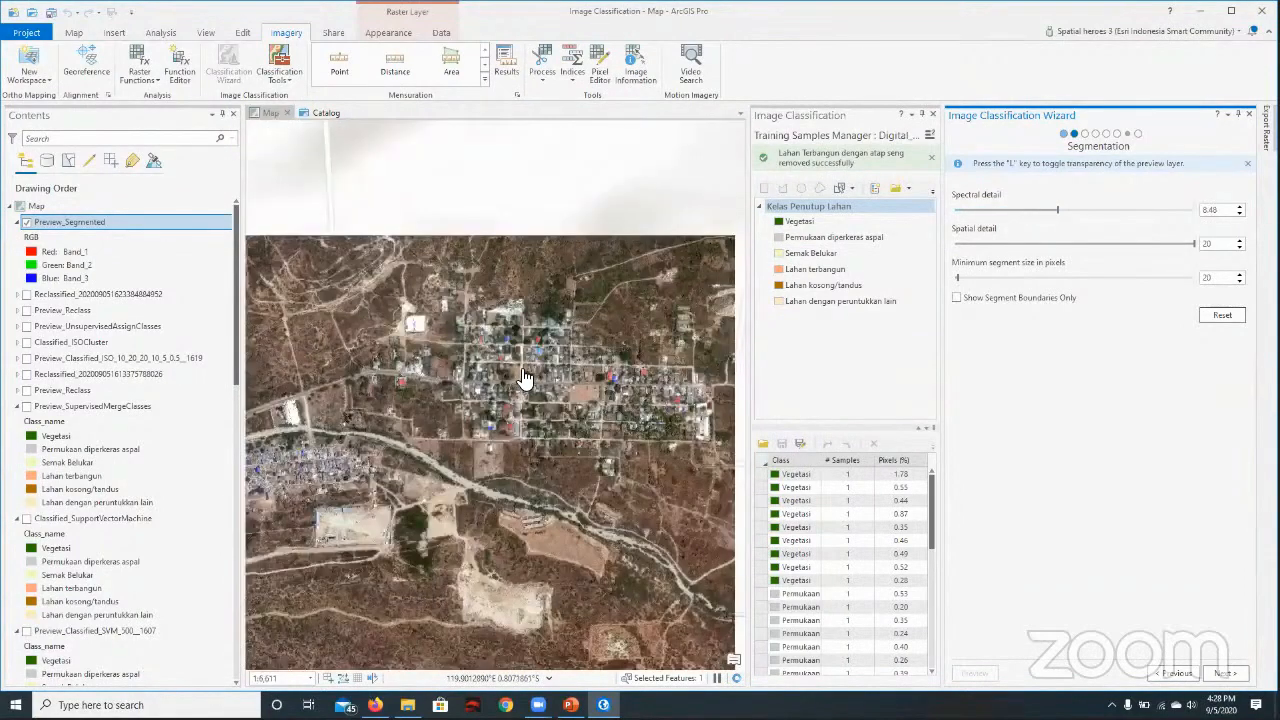
pyautogui.scroll(8, 524, 379)
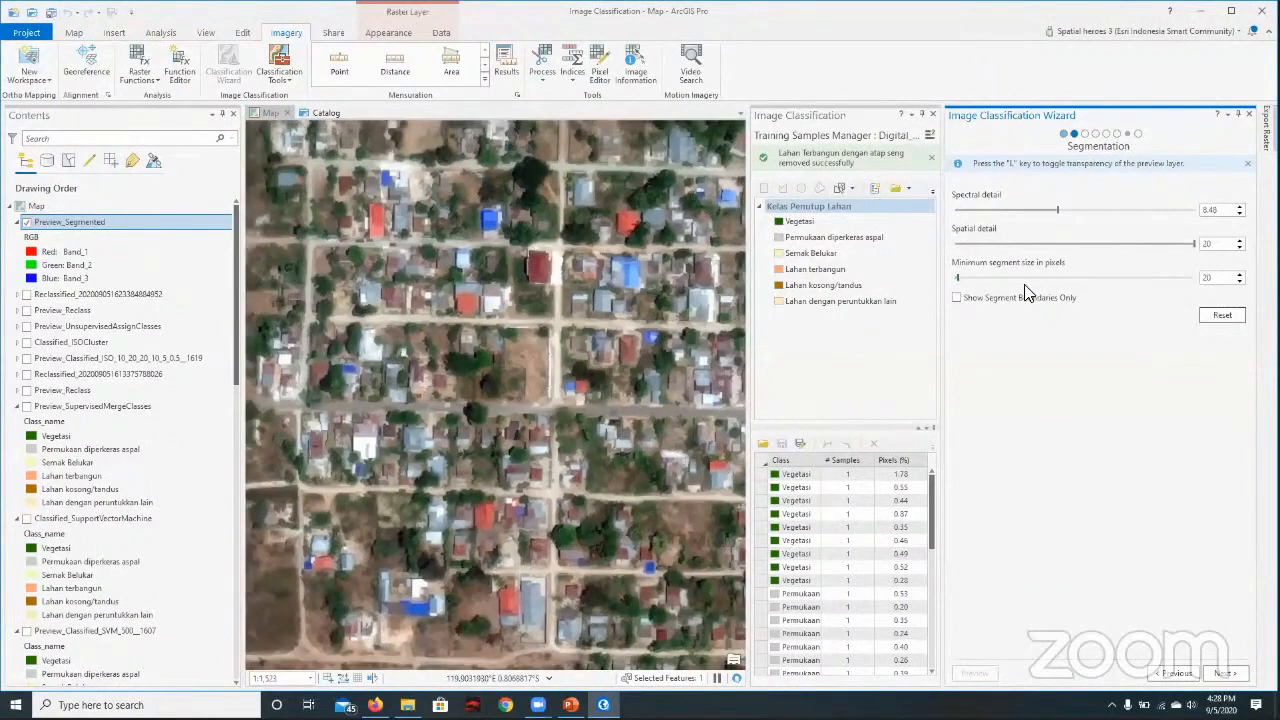
# - Set the minimum segment size to 6167 pixels and compare the segmented preview with the surrounding imagery
pyautogui.moveTo(958, 286); pyautogui.dragTo(1103, 287)
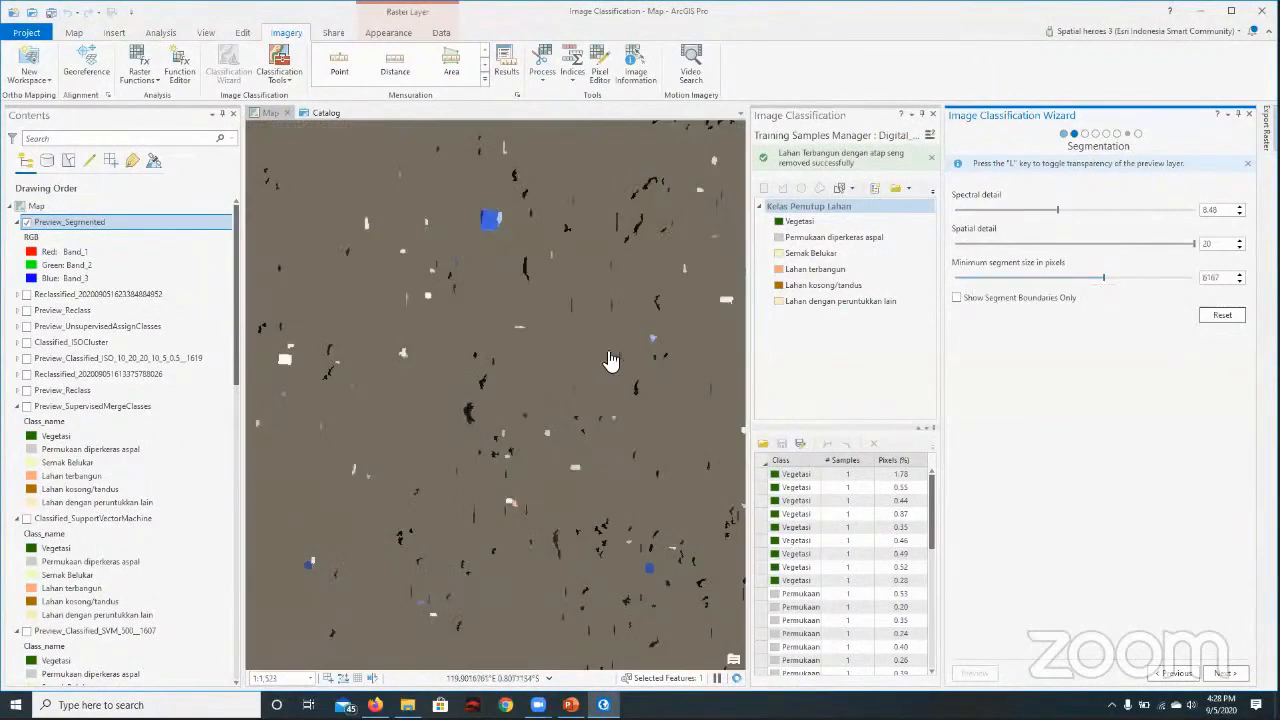
pyautogui.scroll(-3, 607, 355)
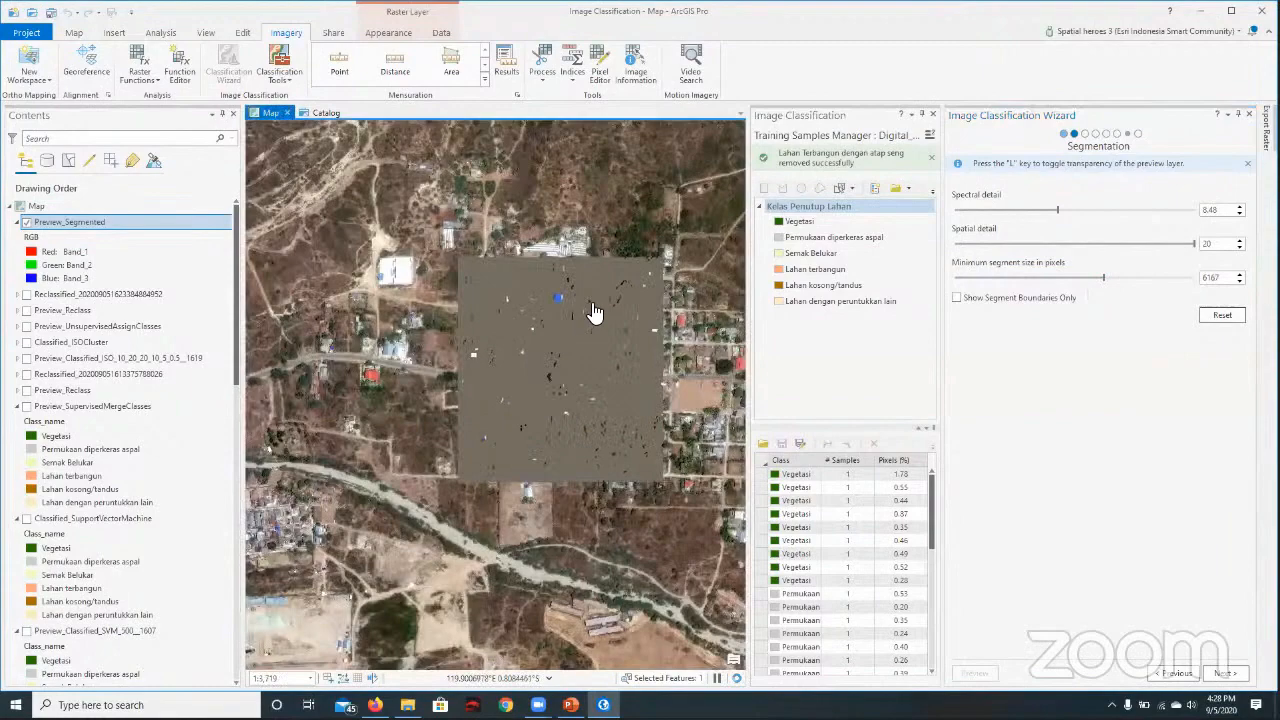
pyautogui.scroll(-2, 600, 314)
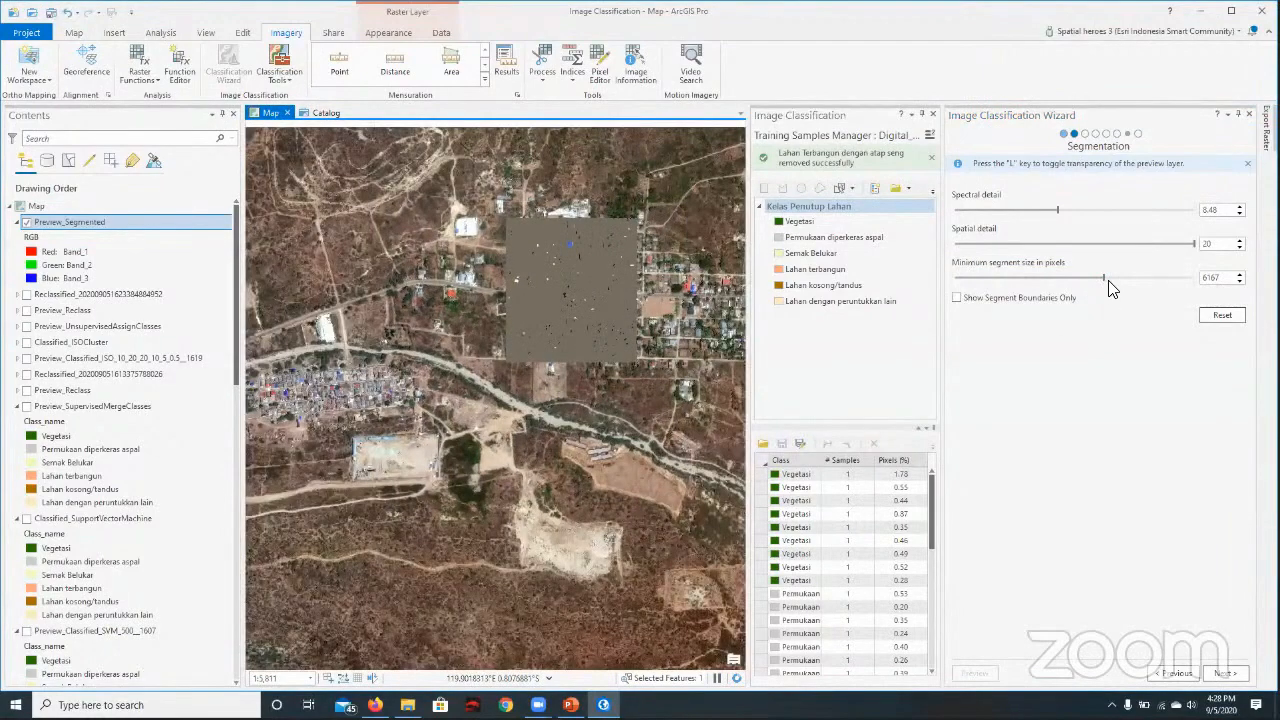
pyautogui.scroll(2, 620, 275)
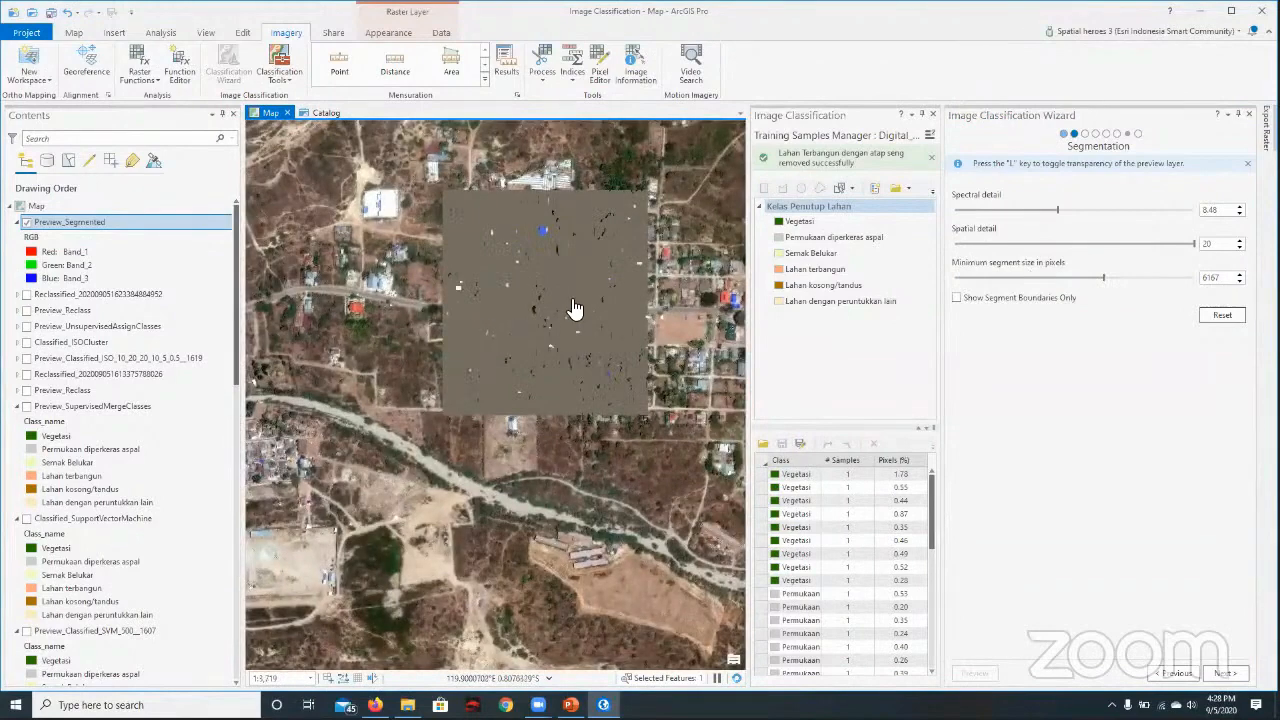
# - Set the minimum segment size to 469 pixels and check the segmented preview around the settlement at several scales
pyautogui.scroll(2, 465, 375)
pyautogui.scroll(2, 463, 393)
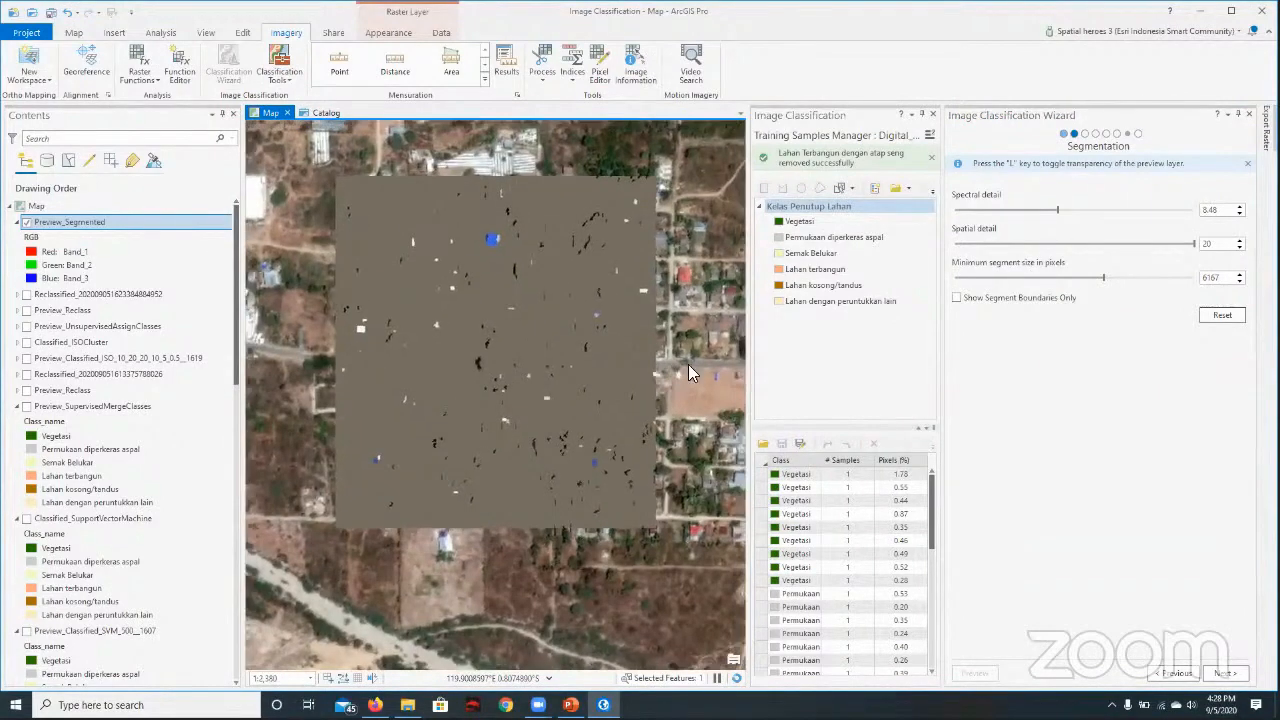
pyautogui.moveTo(1106, 279); pyautogui.dragTo(970, 278)
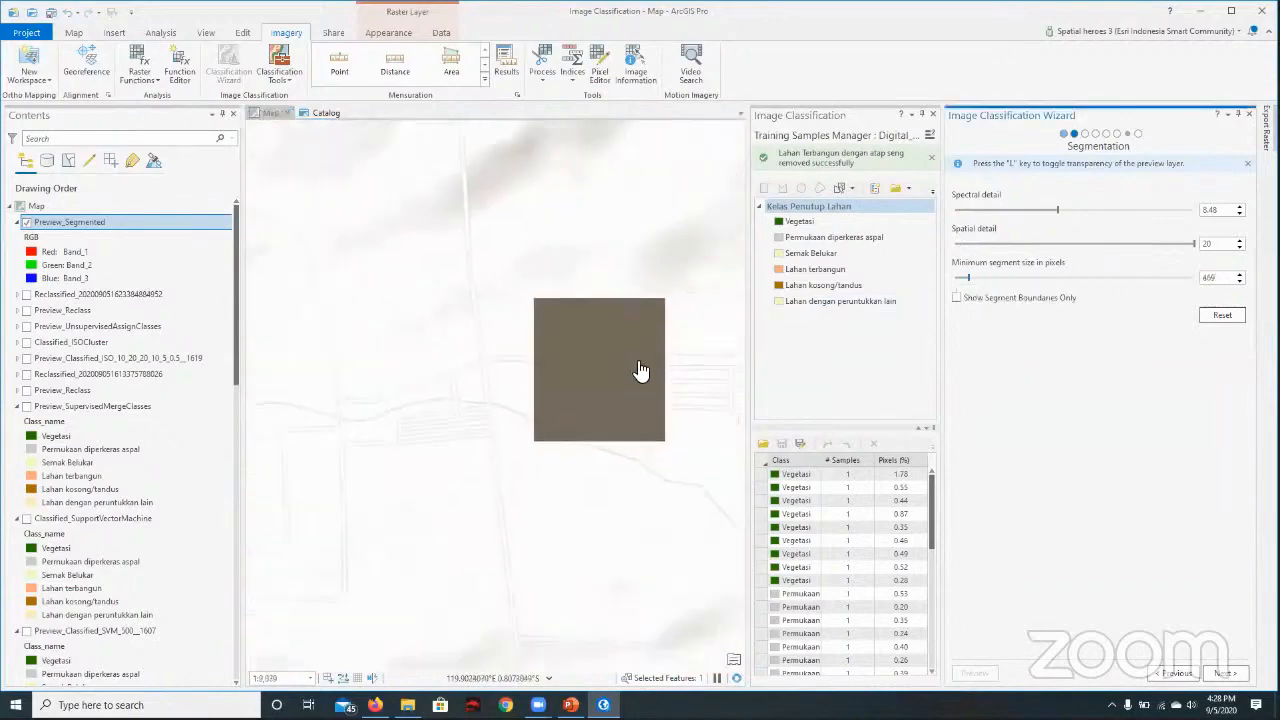
pyautogui.scroll(-6, 674, 374)
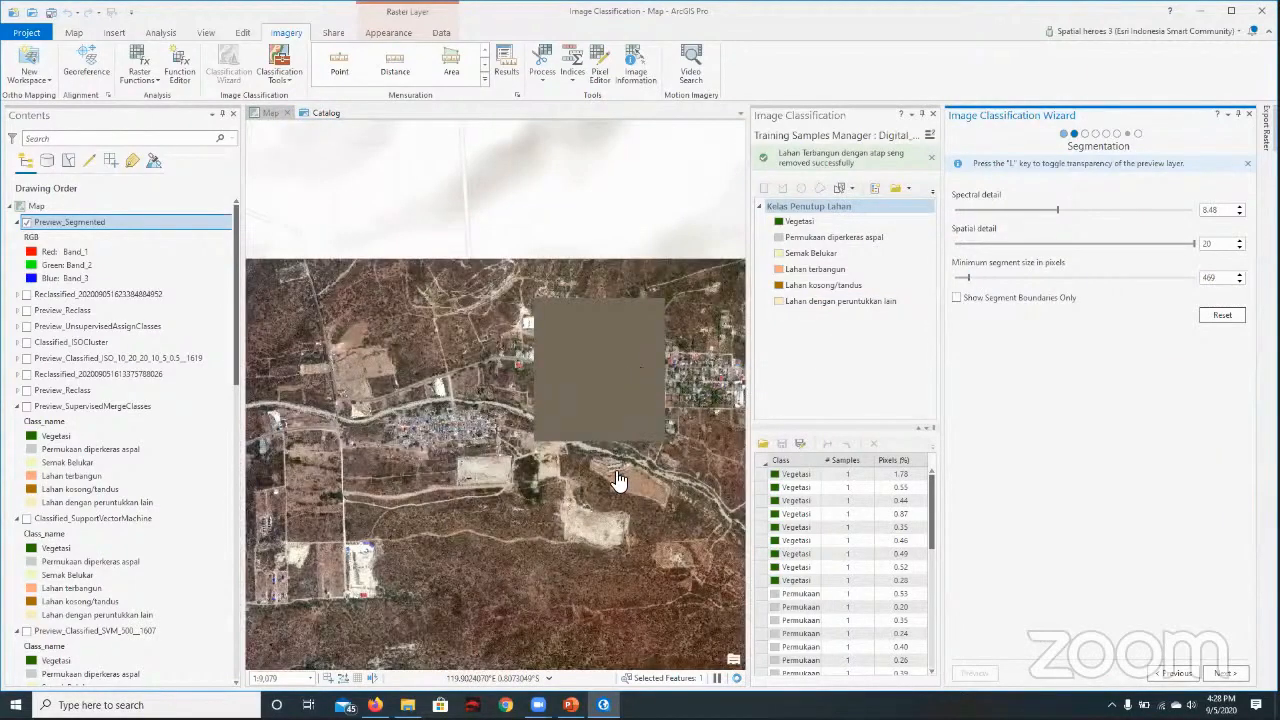
pyautogui.scroll(-2, 619, 480)
pyautogui.scroll(2, 619, 480)
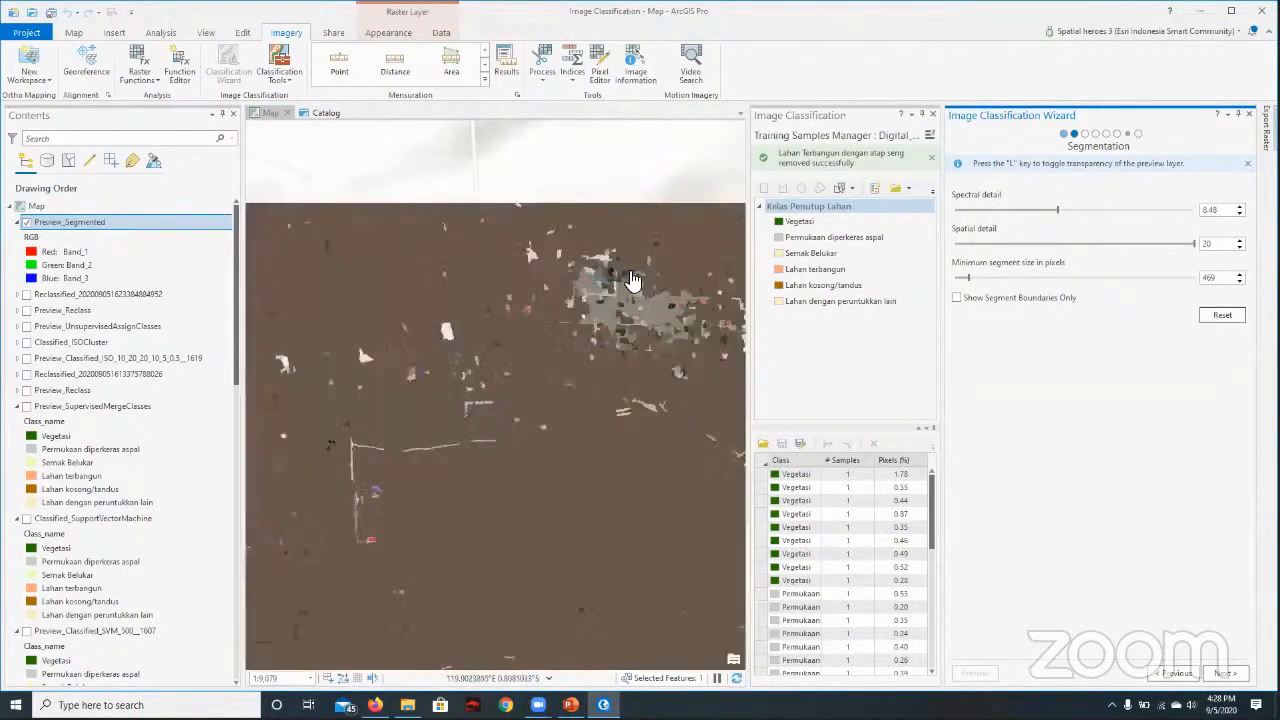
pyautogui.scroll(2, 735, 300)
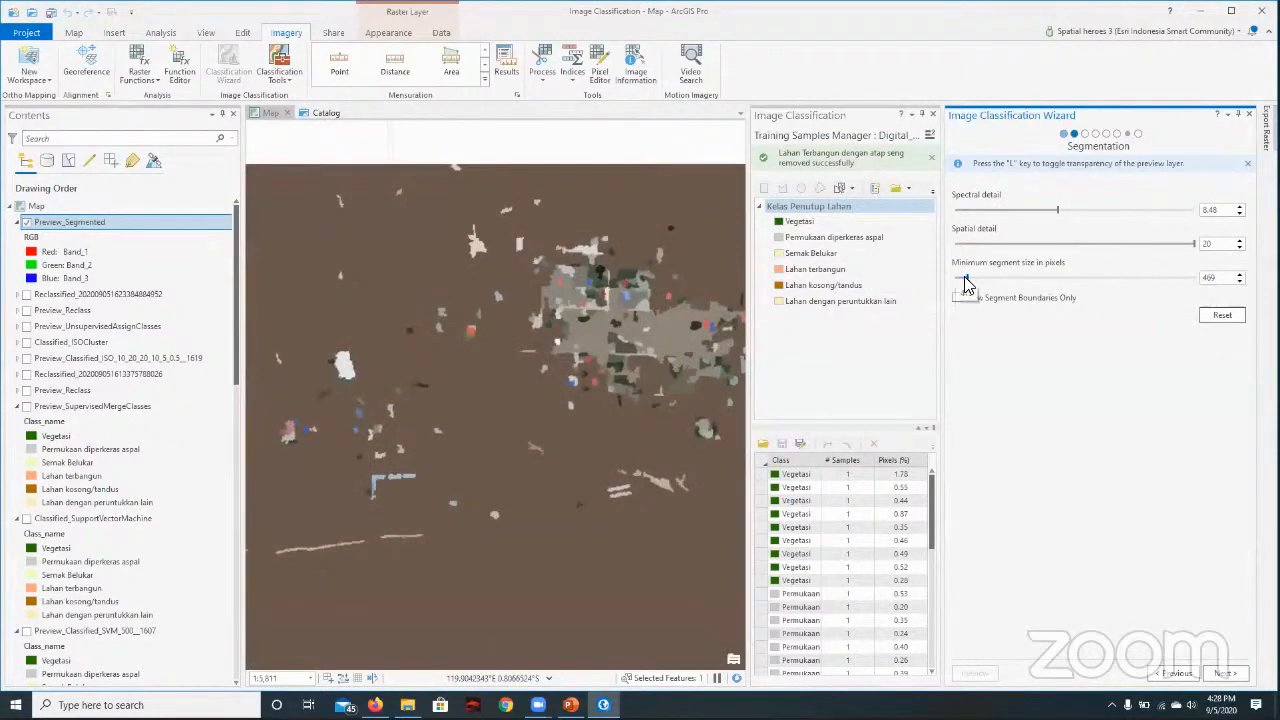
# - Try minimum segment sizes of 1 and 197 pixels and inspect the segmented preview over the settlement
pyautogui.moveTo(966, 285); pyautogui.dragTo(962, 284)
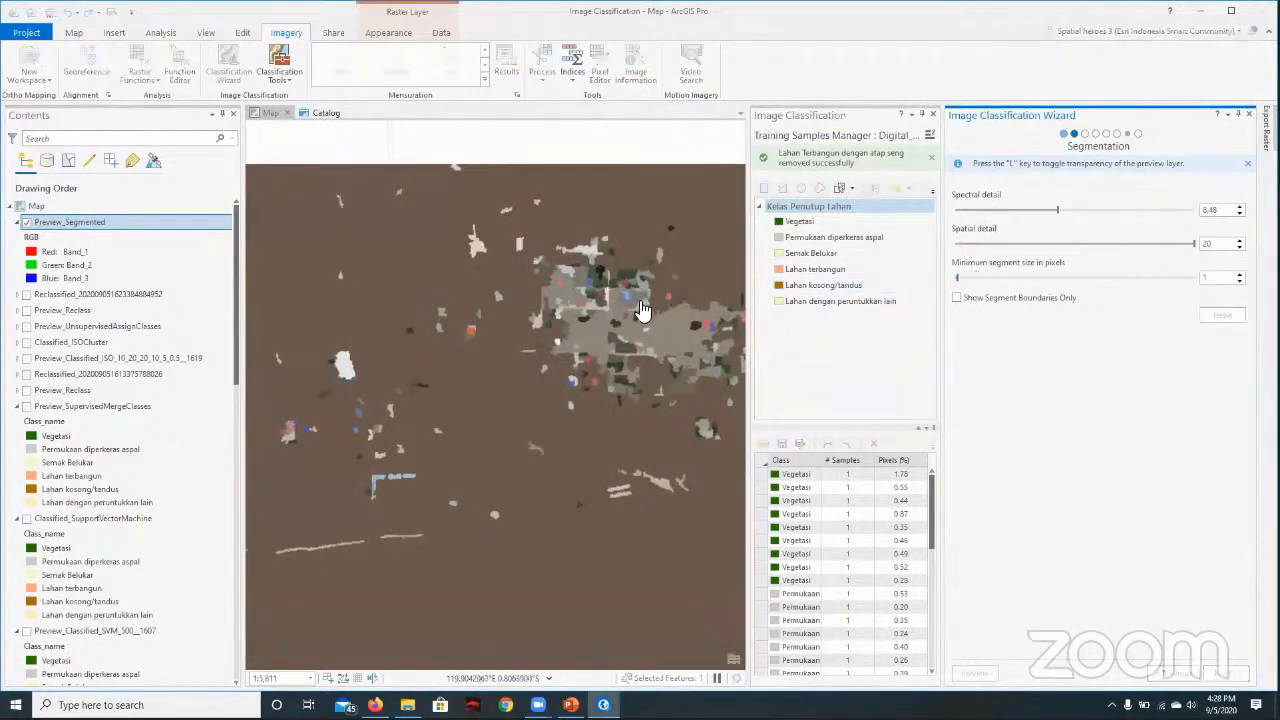
pyautogui.scroll(2, 638, 312)
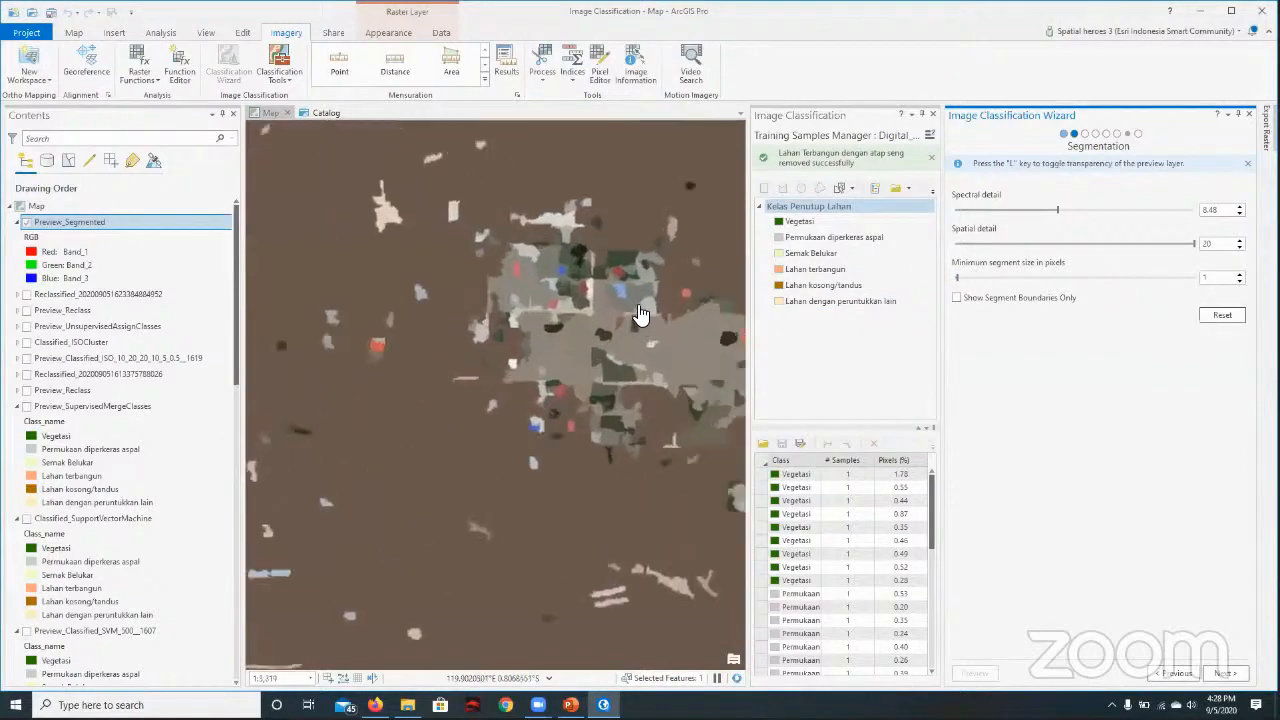
pyautogui.scroll(-3, 640, 314)
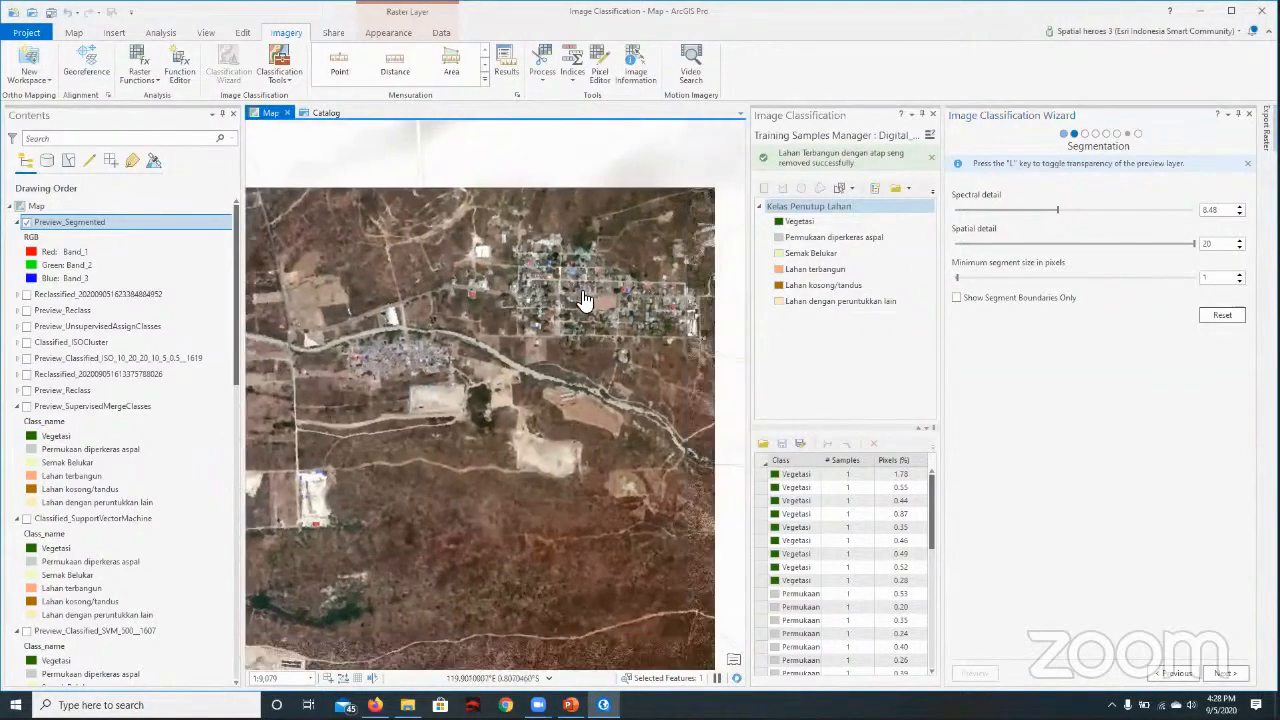
pyautogui.scroll(1, 586, 302)
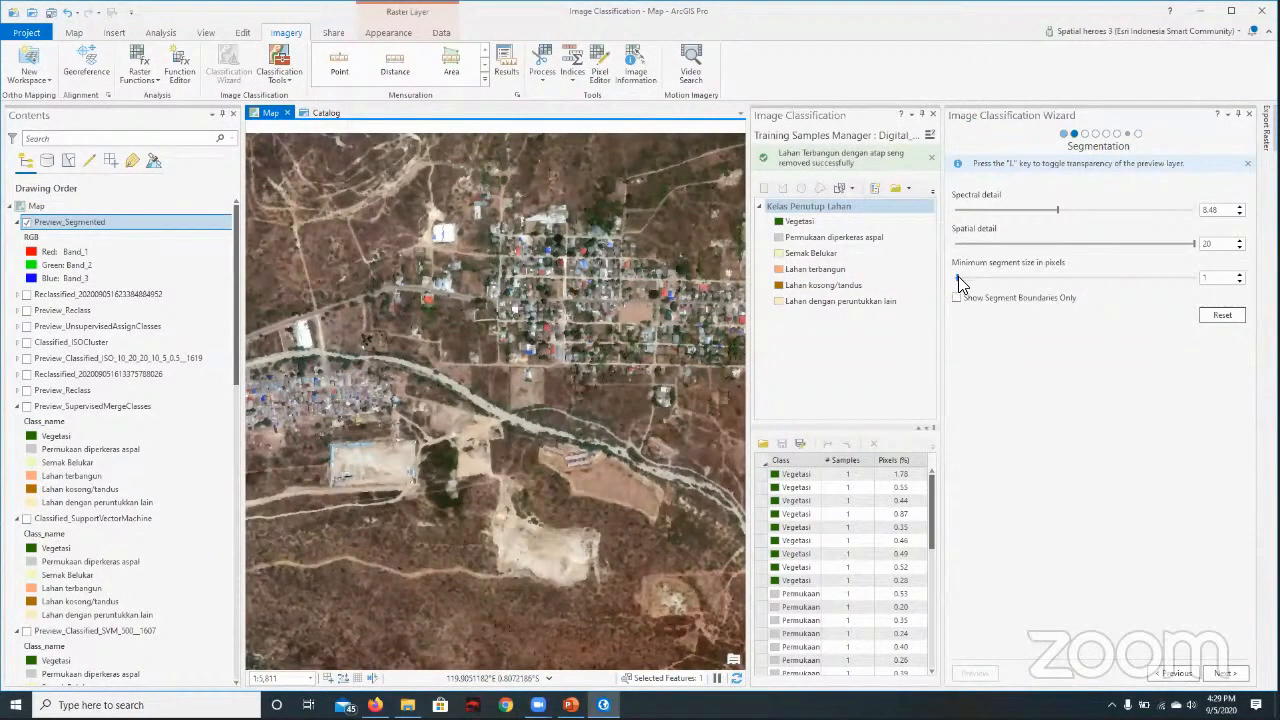
pyautogui.moveTo(958, 278); pyautogui.dragTo(962, 284)
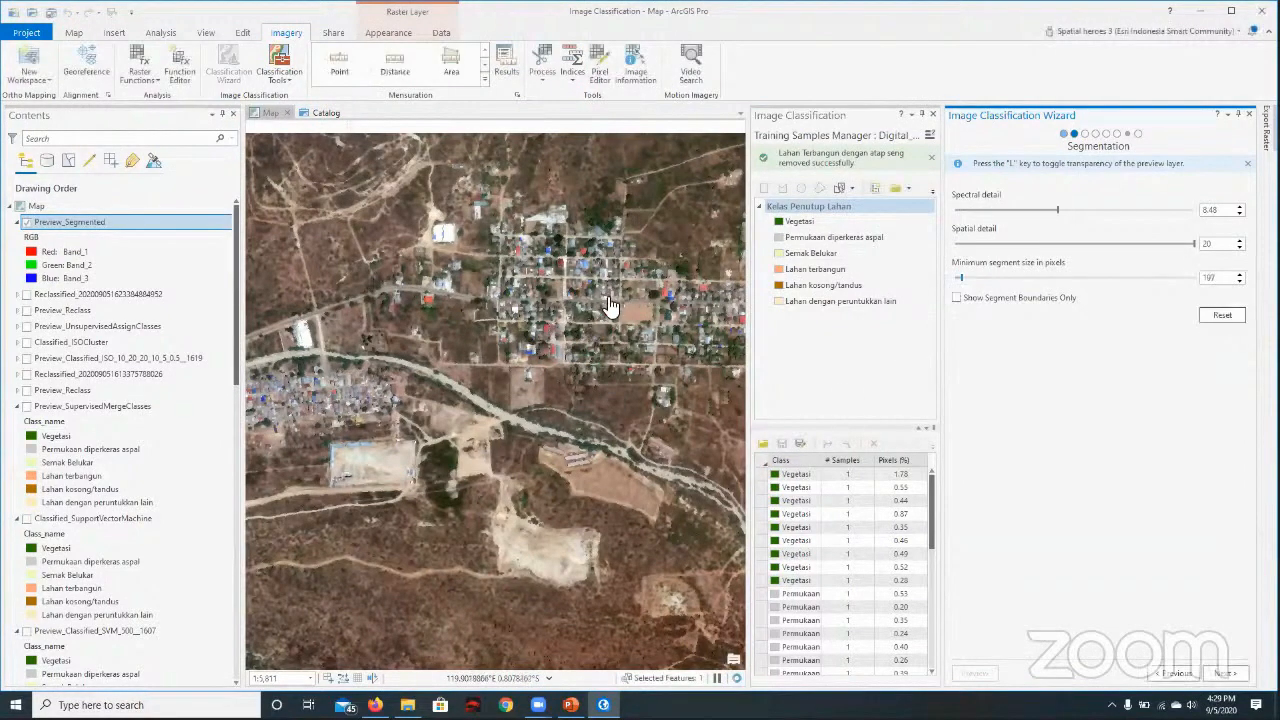
# - Reset the segmentation parameters and set the spectral detail to 20.00, checking the preview over the settlement
pyautogui.click(1226, 316)
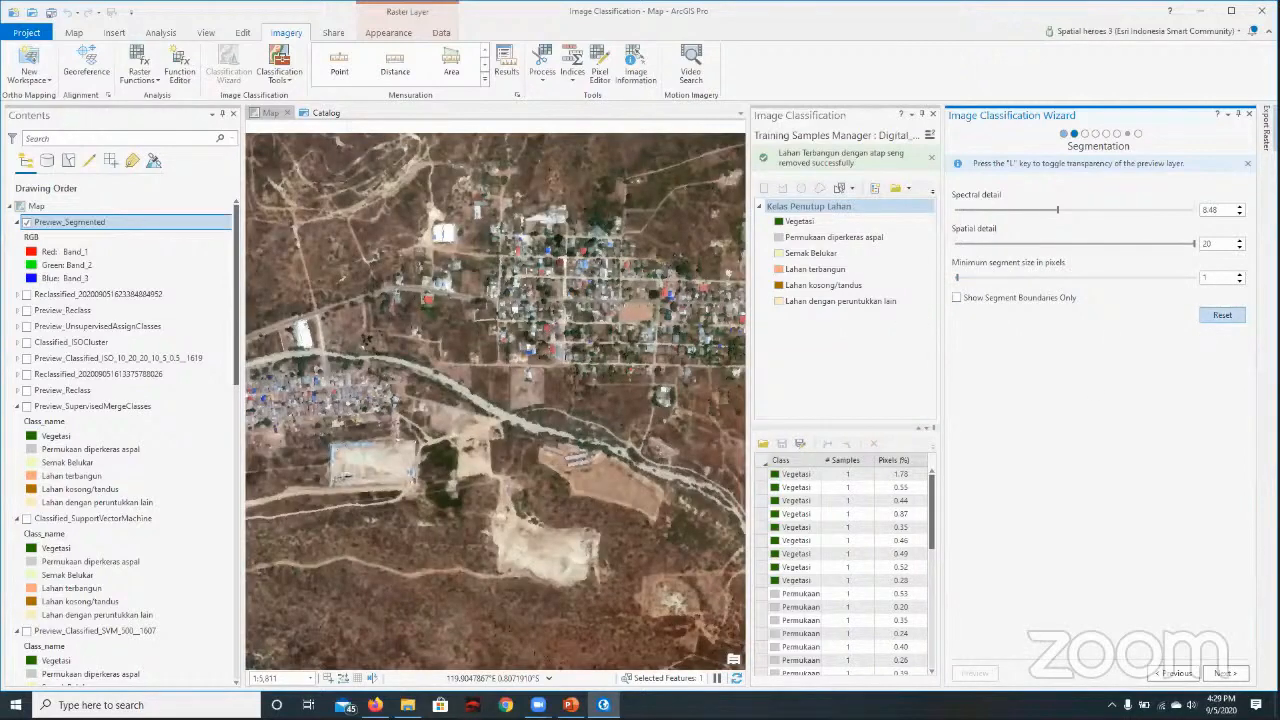
pyautogui.scroll(4, 645, 258)
pyautogui.click(1218, 318)
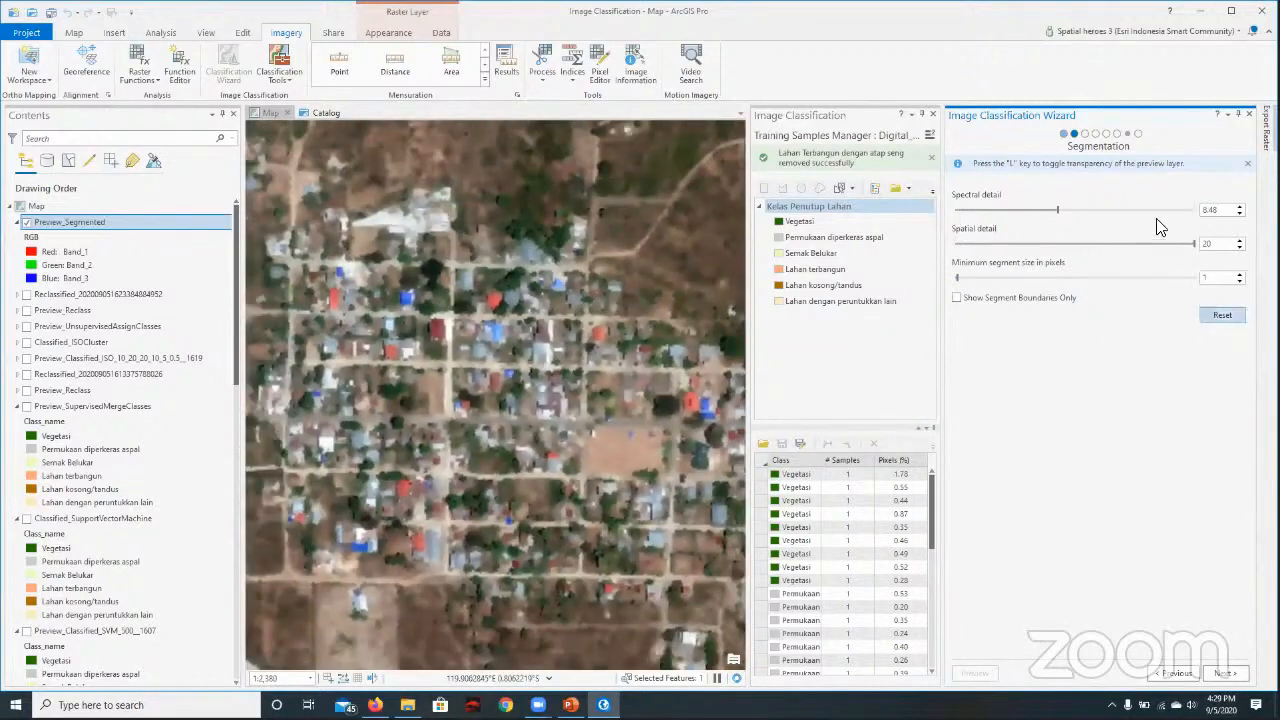
pyautogui.click(1072, 255)
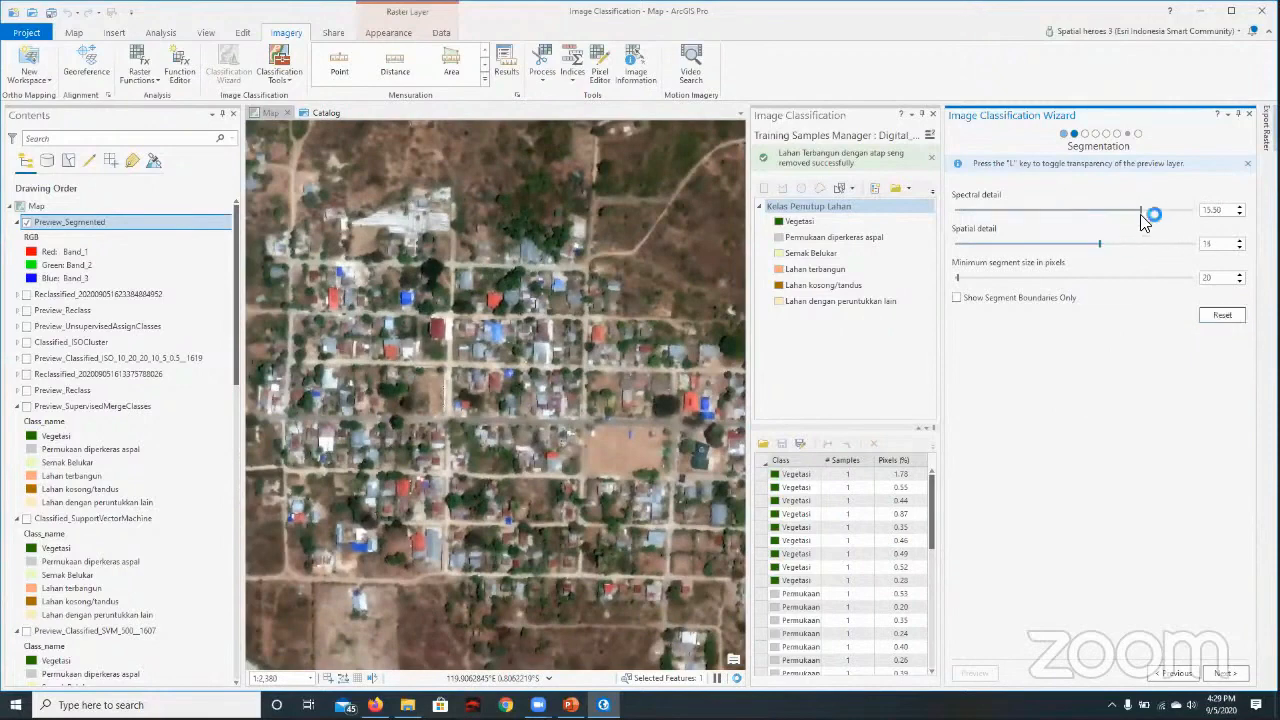
pyautogui.moveTo(1143, 211); pyautogui.dragTo(1193, 210)
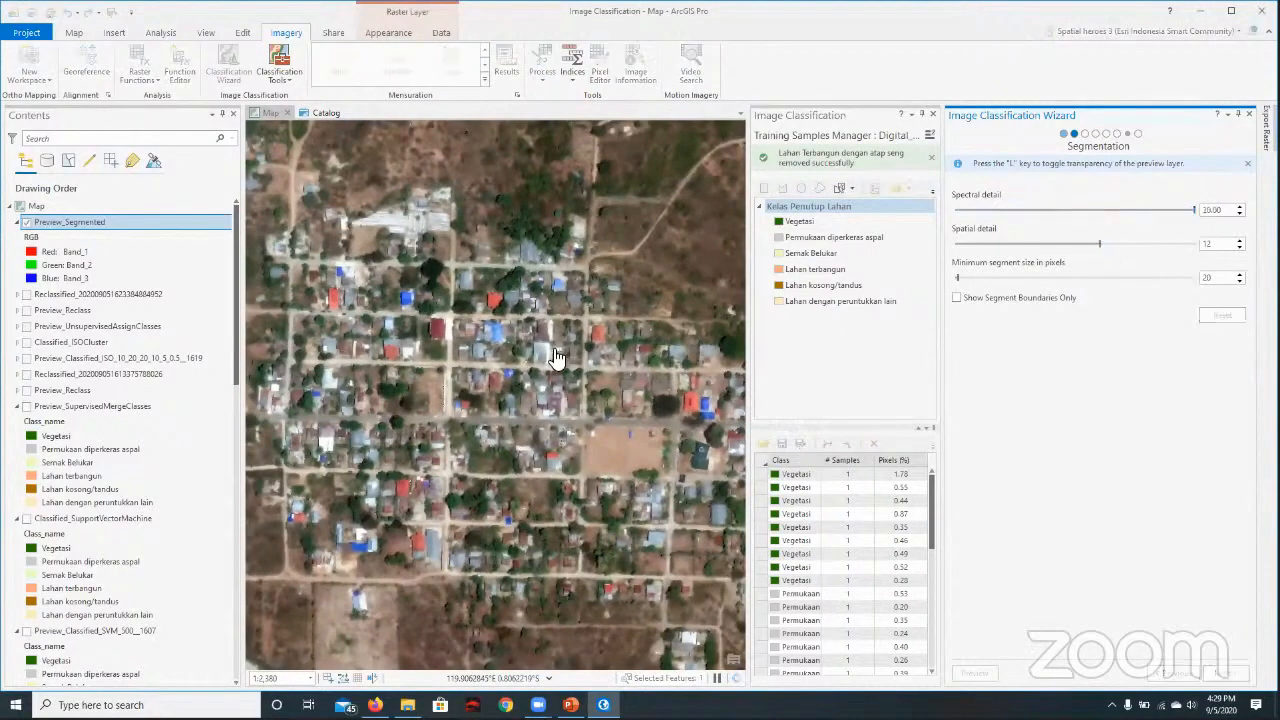
pyautogui.scroll(-1, 550, 355)
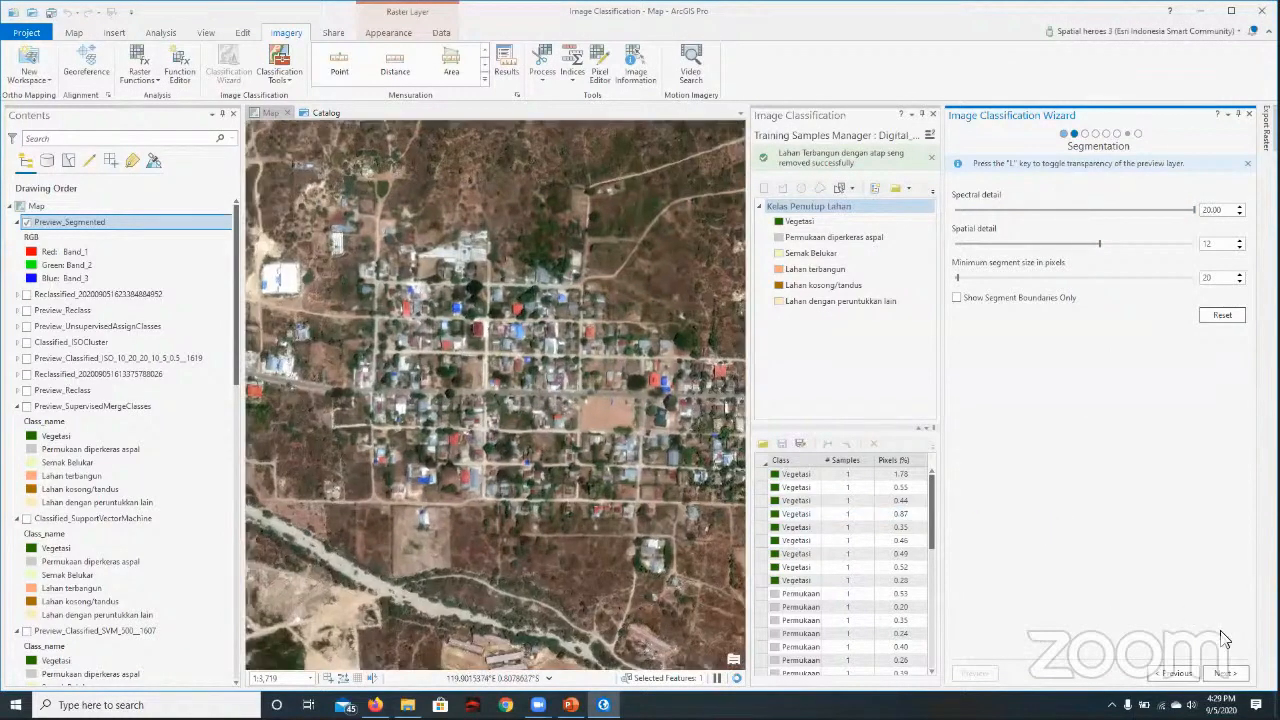
pyautogui.click(1228, 674)
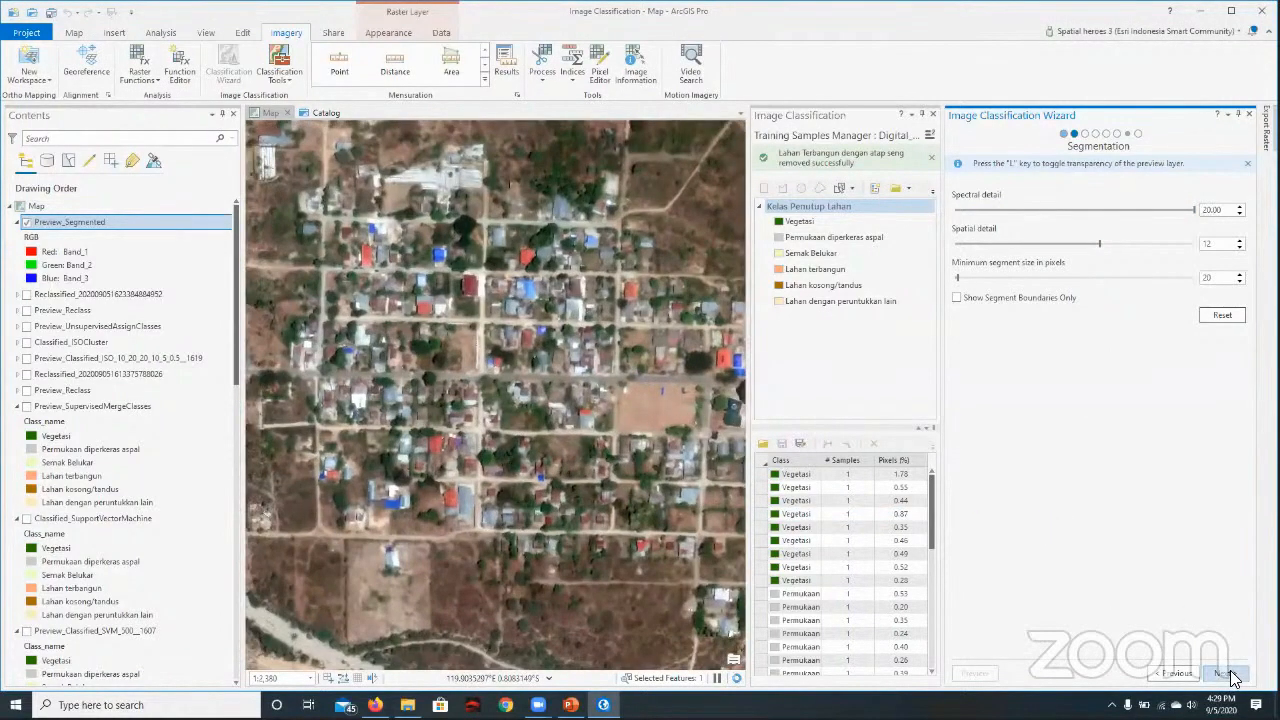
pyautogui.click(1228, 674)
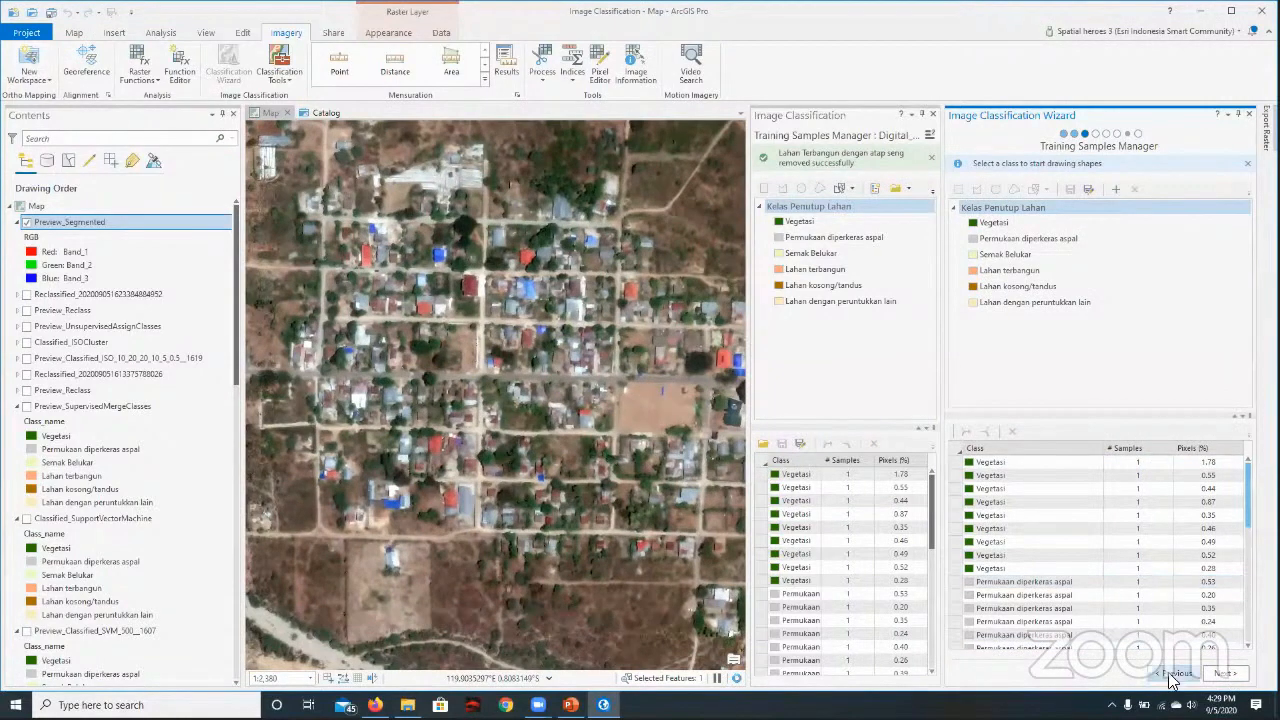
pyautogui.click(1172, 673)
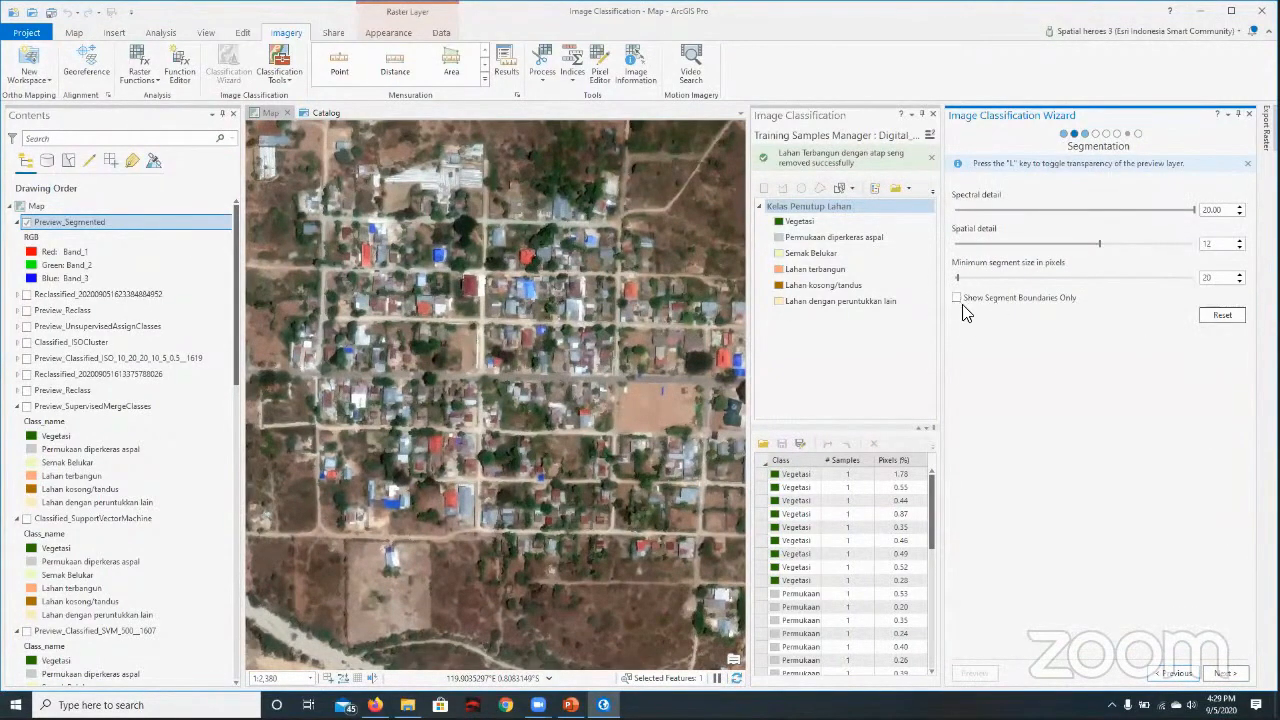
# - Restrict the segmentation preview to segment boundaries only and inspect them around the red-roofed house
pyautogui.click(957, 298)
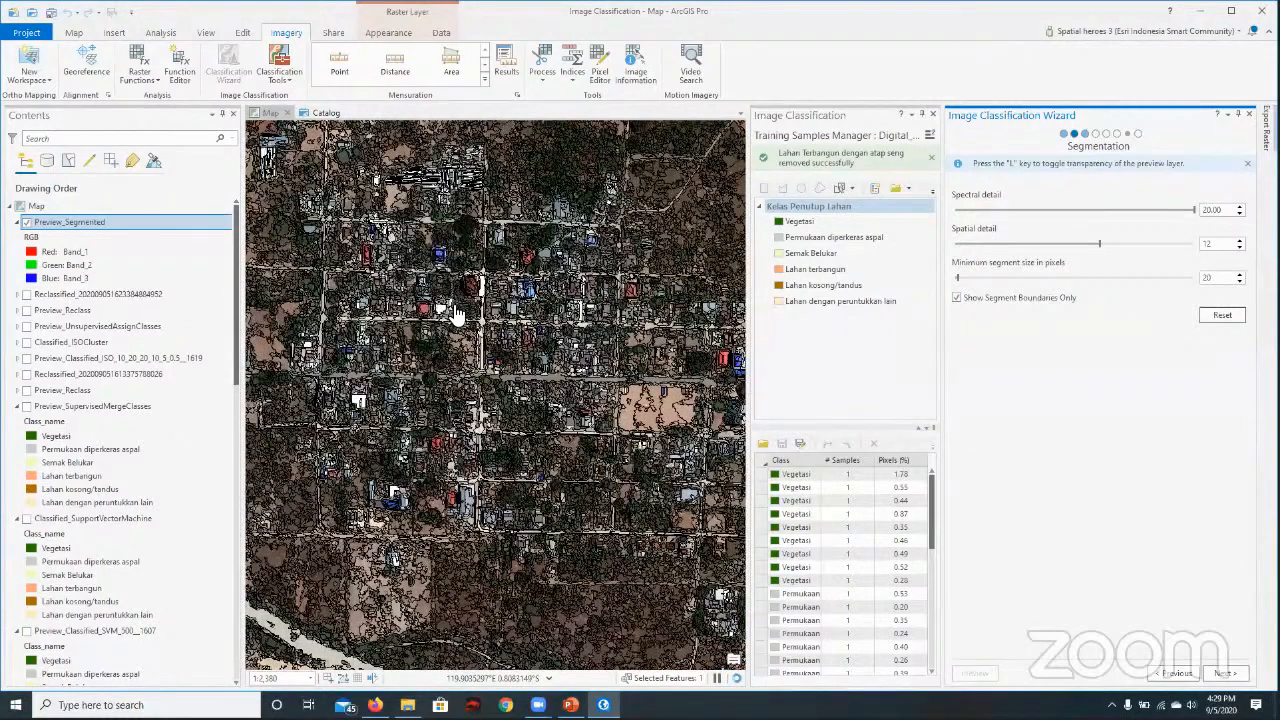
pyautogui.scroll(3, 472, 348)
pyautogui.scroll(2, 490, 335)
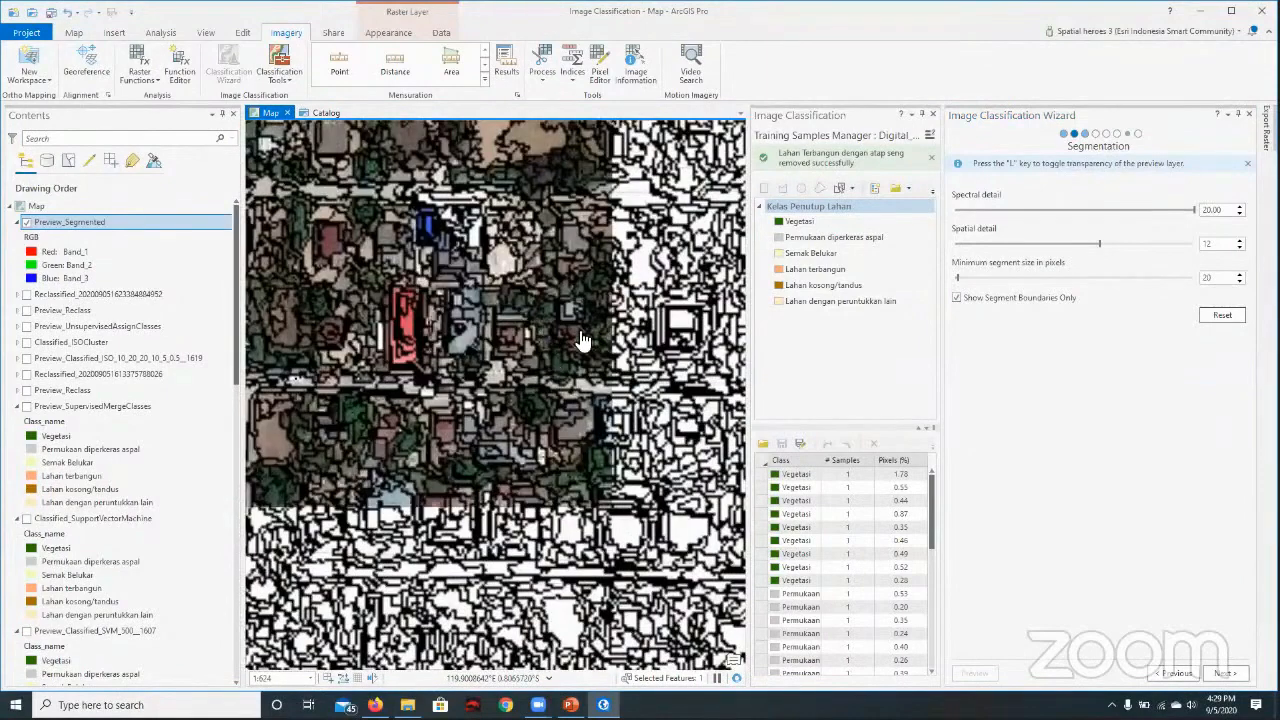
pyautogui.moveTo(501, 336); pyautogui.dragTo(569, 380)
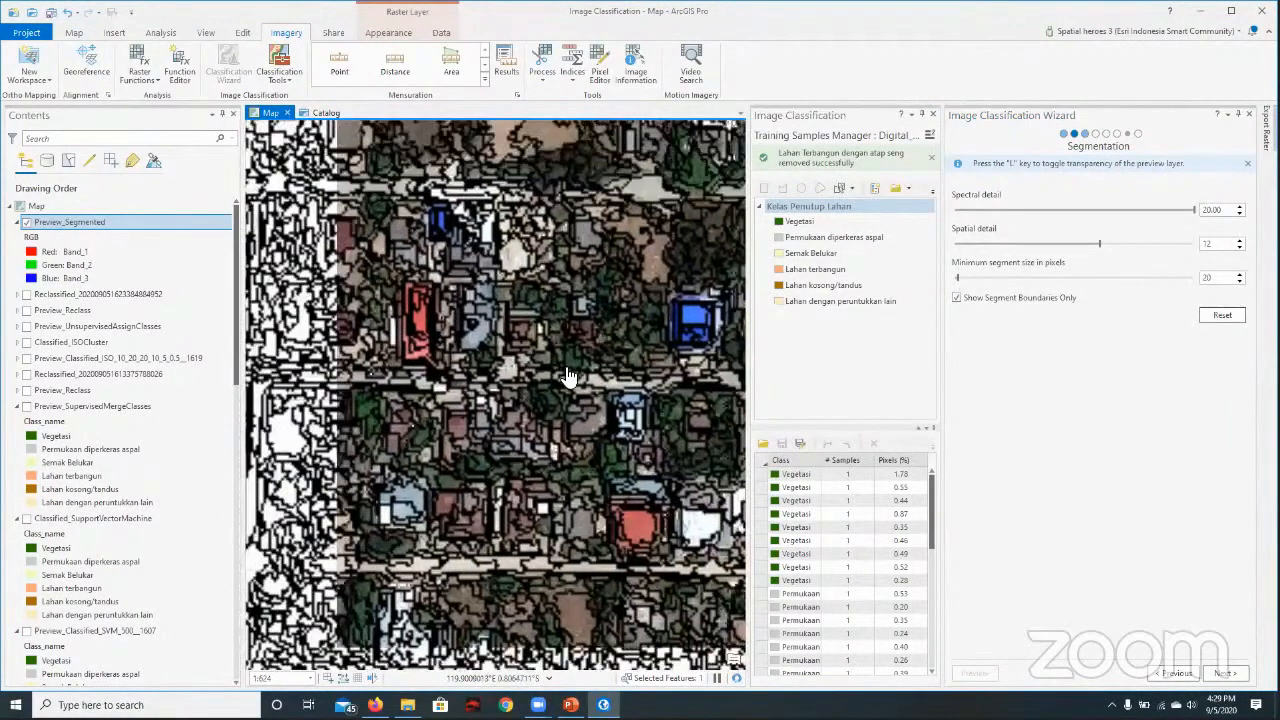
pyautogui.scroll(2, 440, 310)
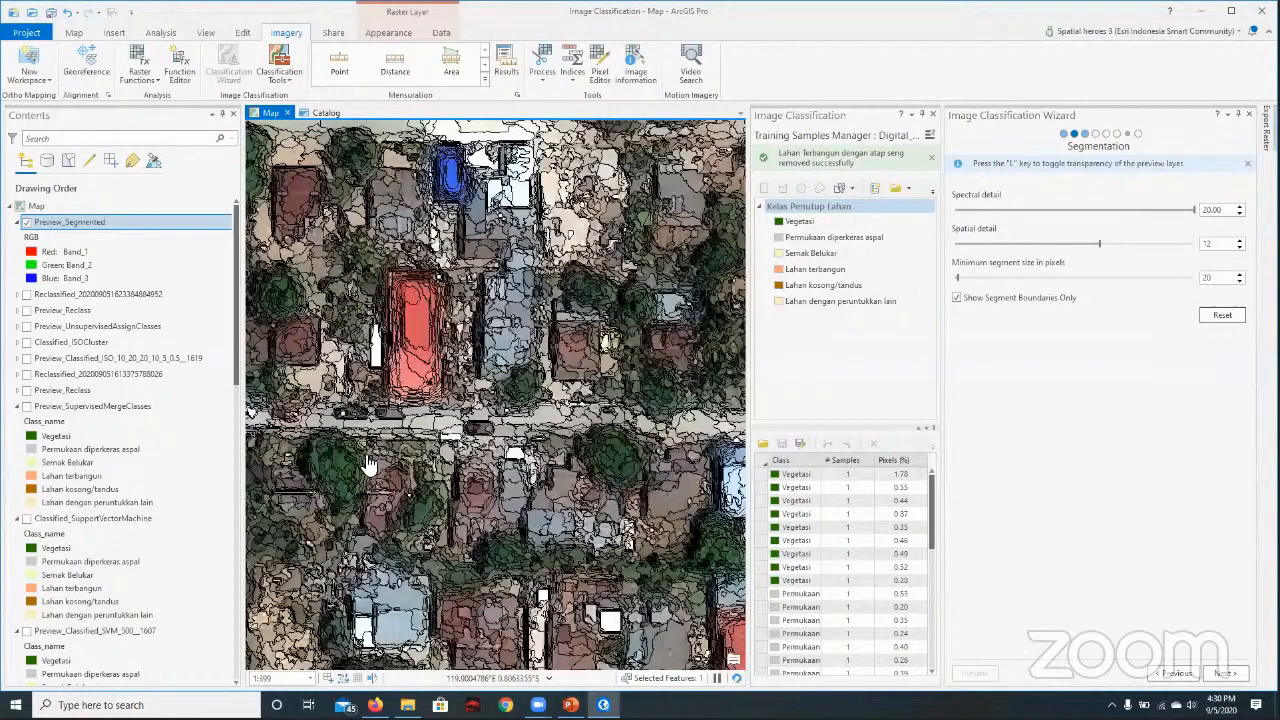
pyautogui.scroll(2, 405, 290)
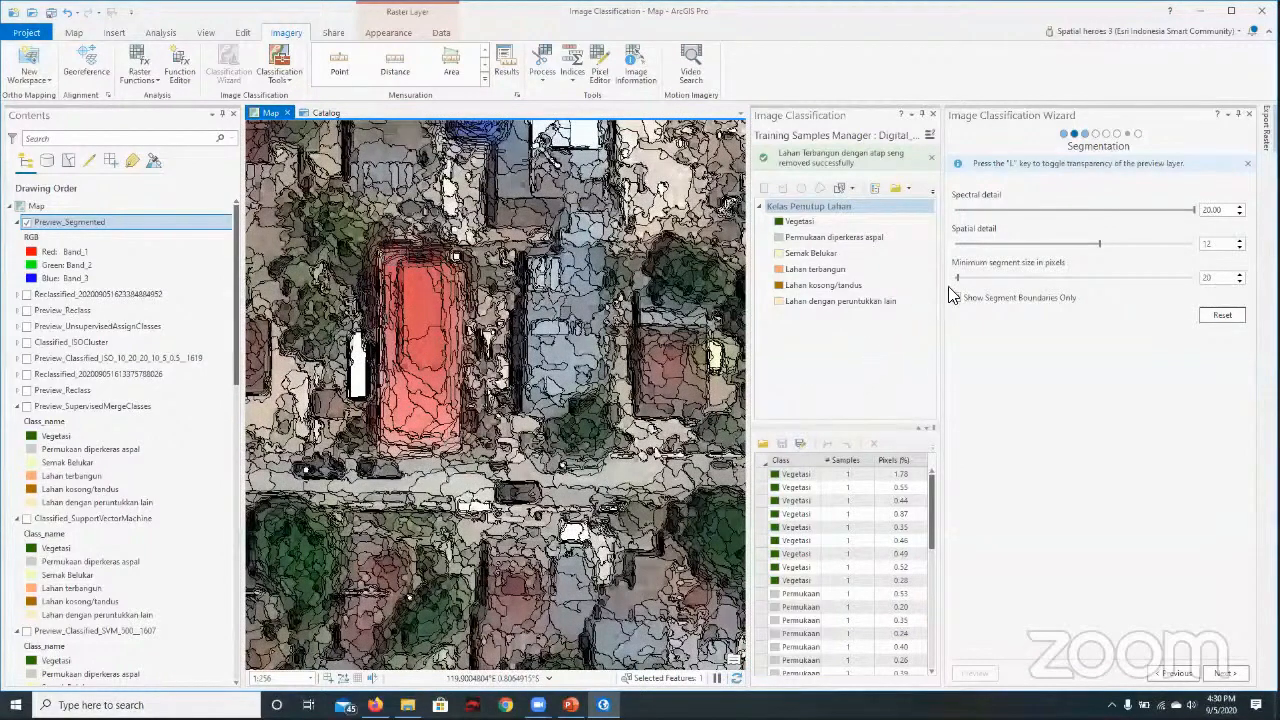
# - Set the minimum segment size to 805 pixels
pyautogui.moveTo(958, 278); pyautogui.dragTo(964, 278)
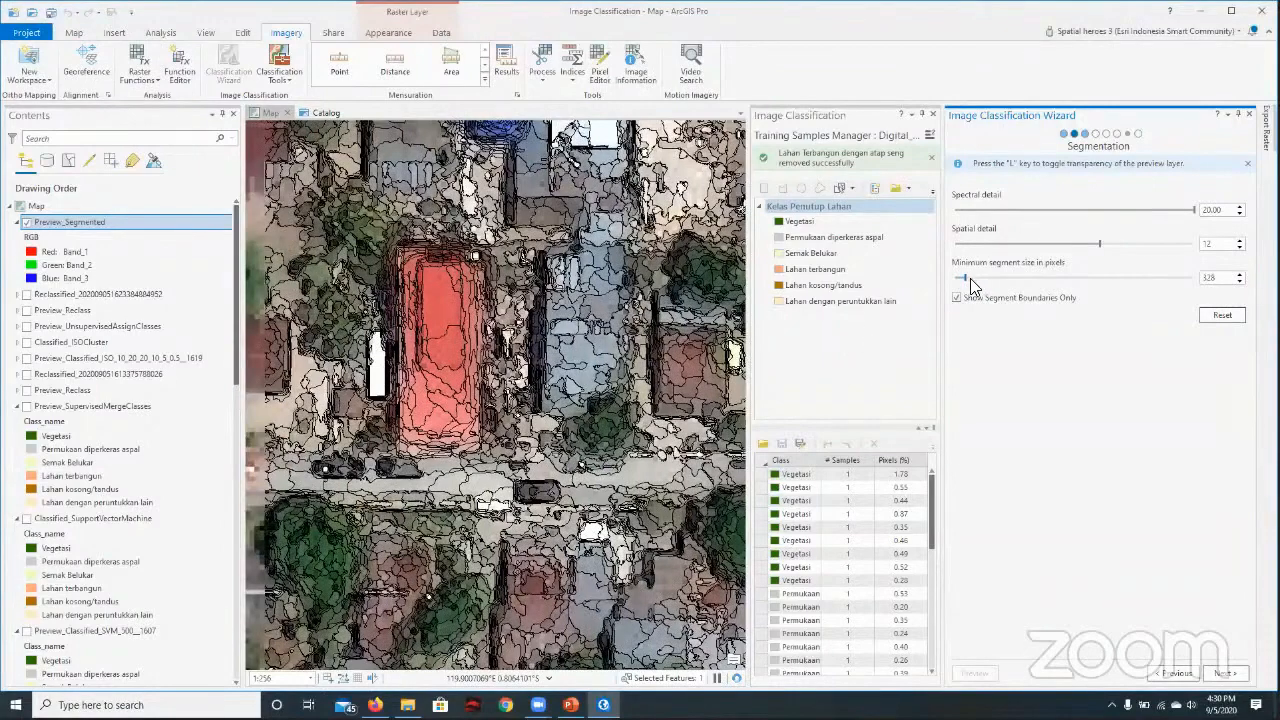
pyautogui.moveTo(966, 278); pyautogui.dragTo(967, 278)
pyautogui.moveTo(972, 277); pyautogui.dragTo(976, 277)
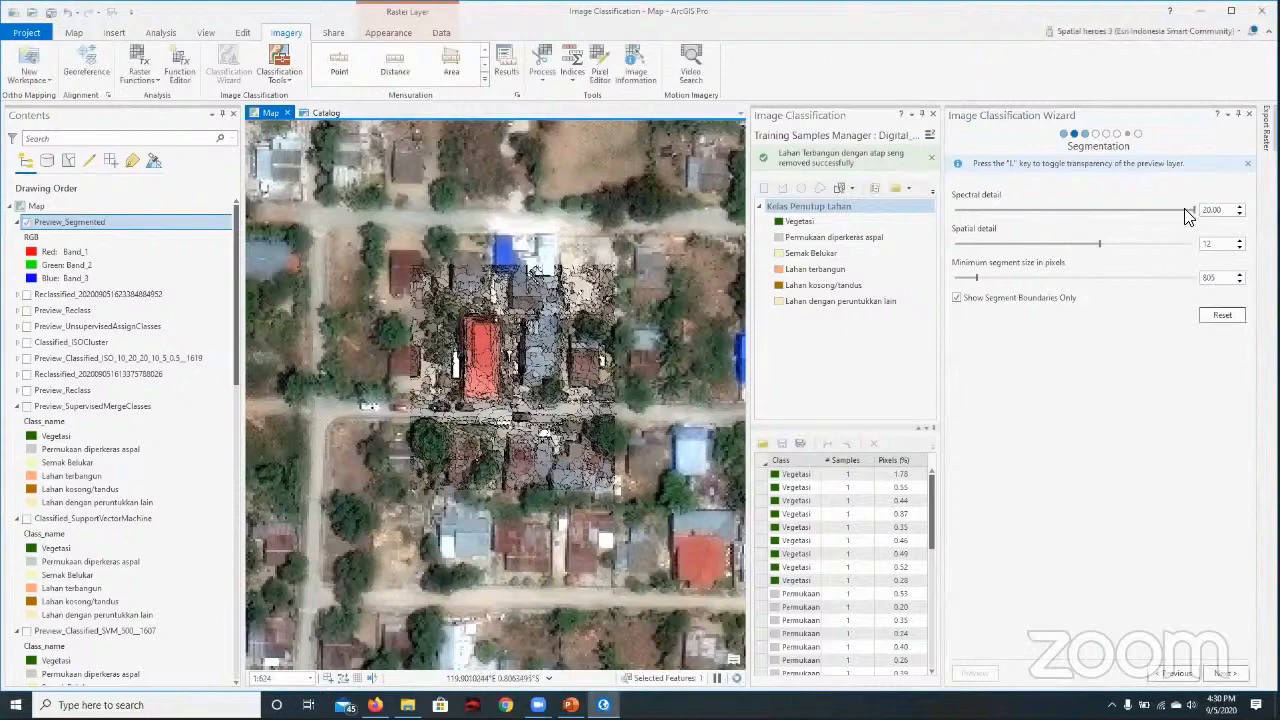
# - Try spectral details of 19.00 and 10.29 and compare the segment boundaries around the houses
pyautogui.click(1184, 209)
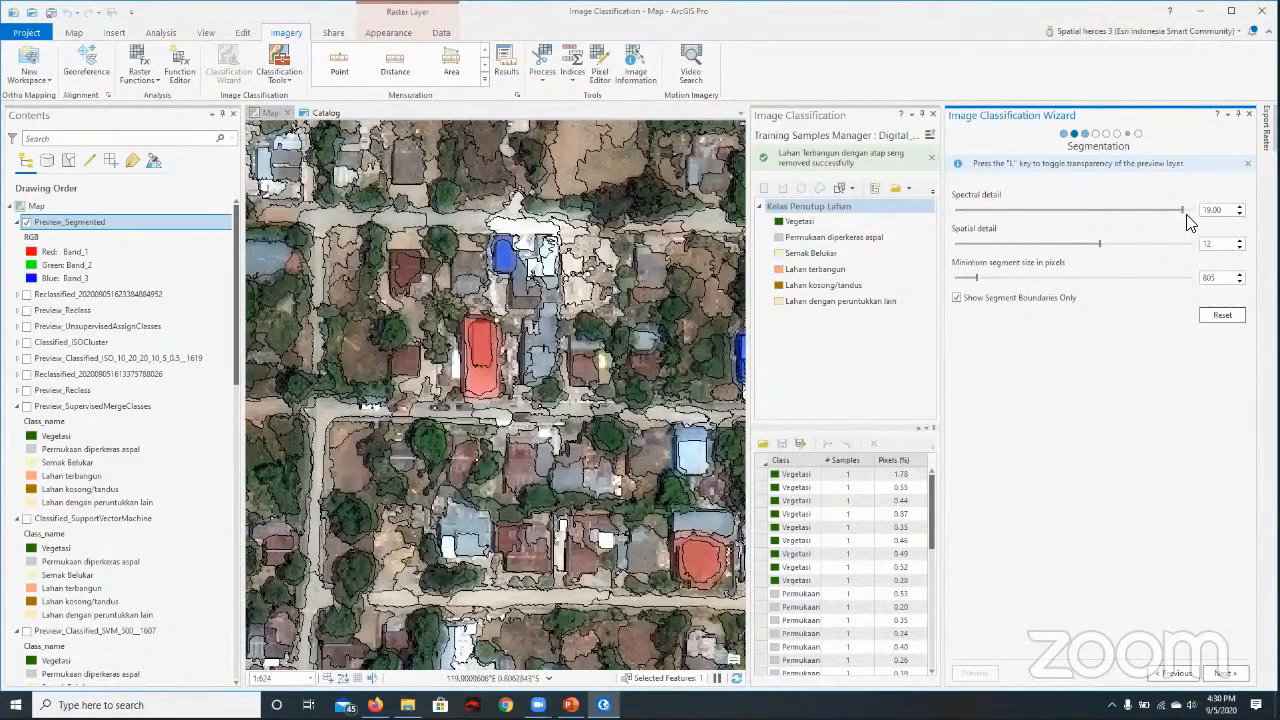
pyautogui.click(1078, 209)
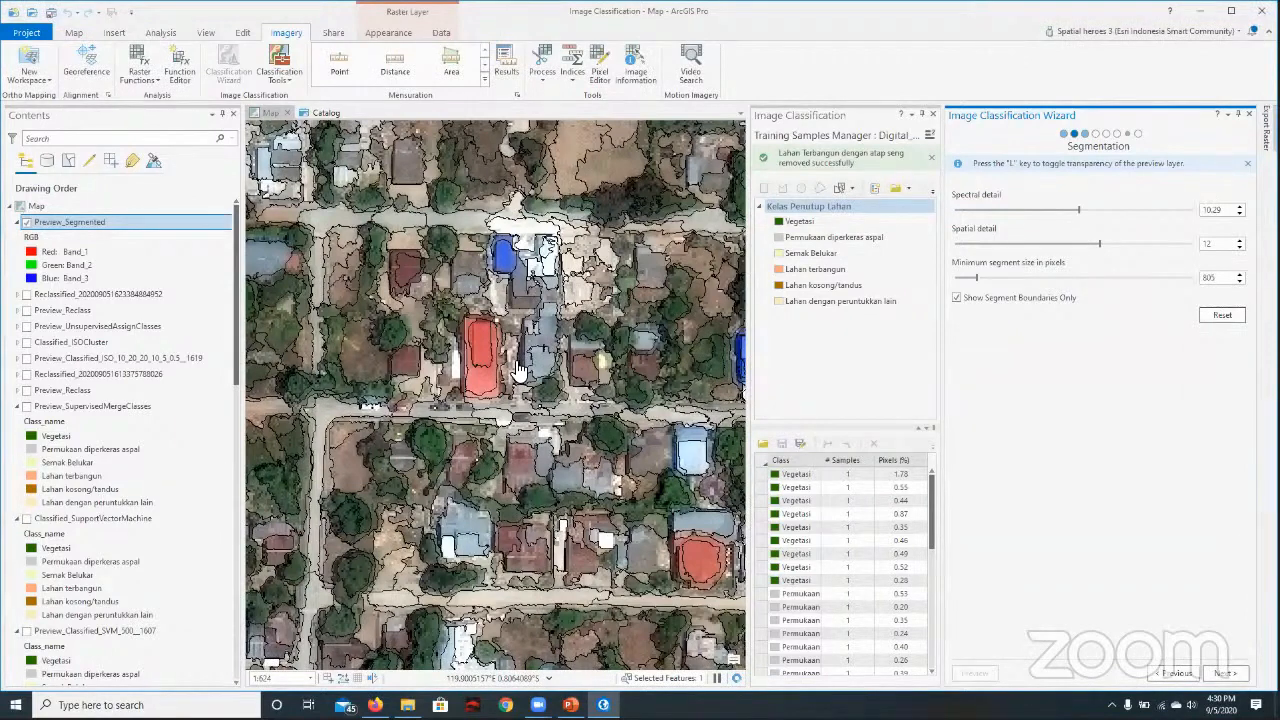
pyautogui.press('l')
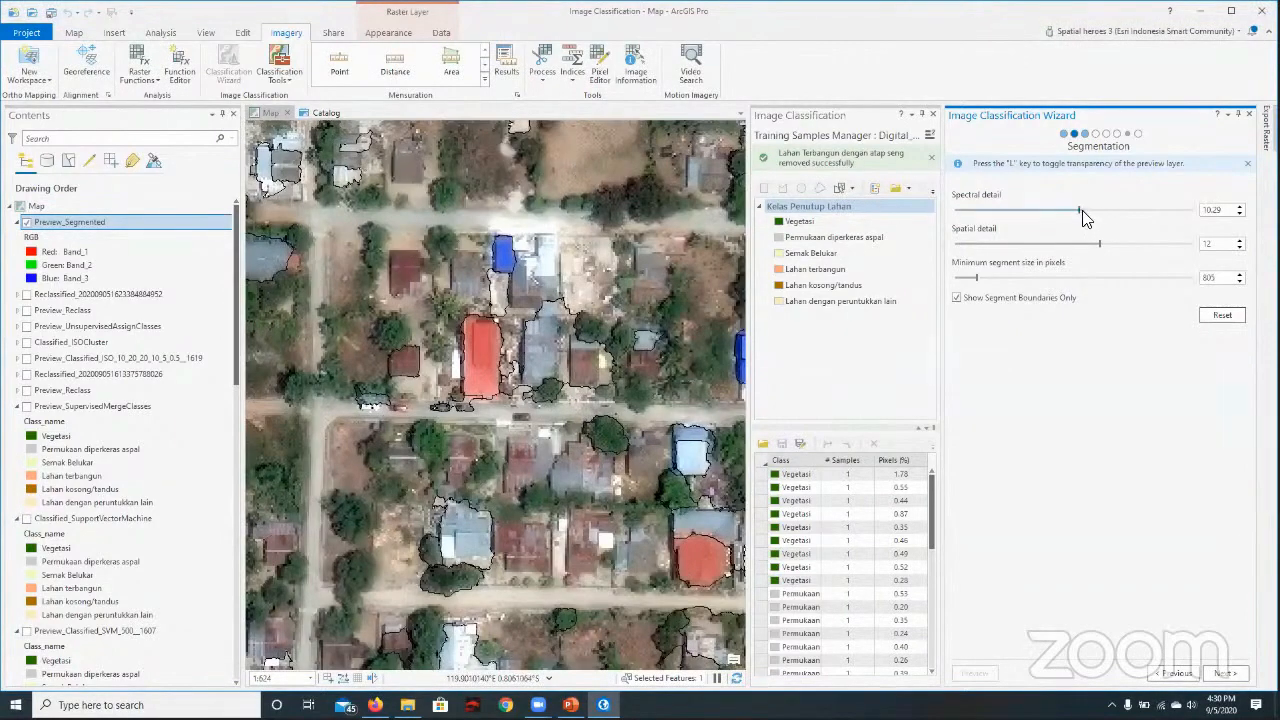
# - Set the spectral detail to 17.48 and examine the segment boundaries around the houses, trees and roads
pyautogui.moveTo(1085, 219); pyautogui.dragTo(1140, 213)
pyautogui.moveTo(1141, 214); pyautogui.dragTo(1162, 216)
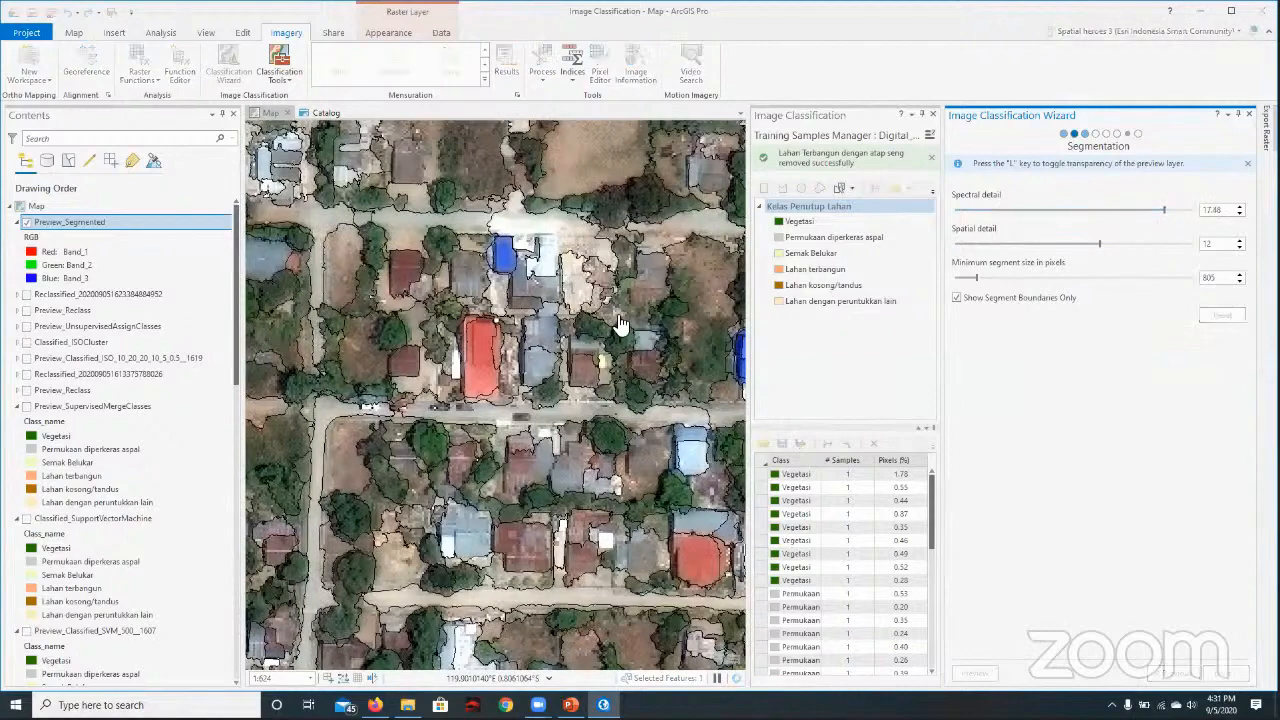
pyautogui.scroll(-2, 620, 325)
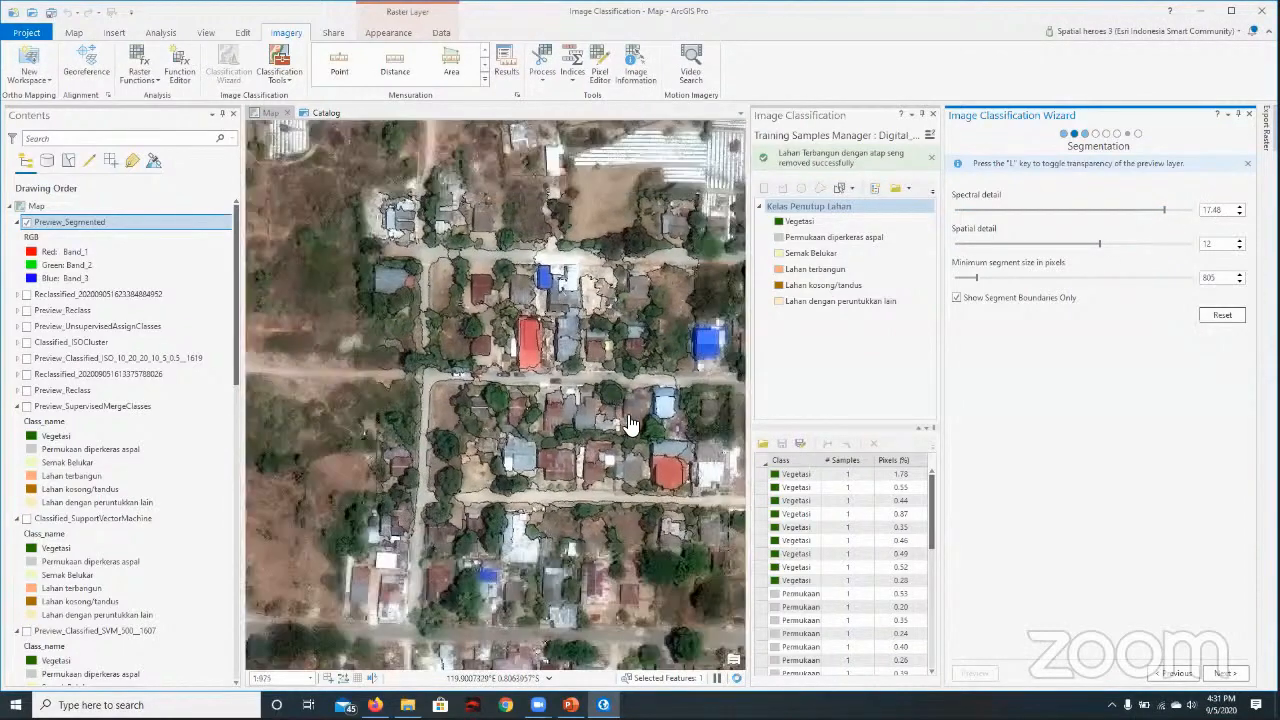
pyautogui.moveTo(625, 430); pyautogui.dragTo(582, 337)
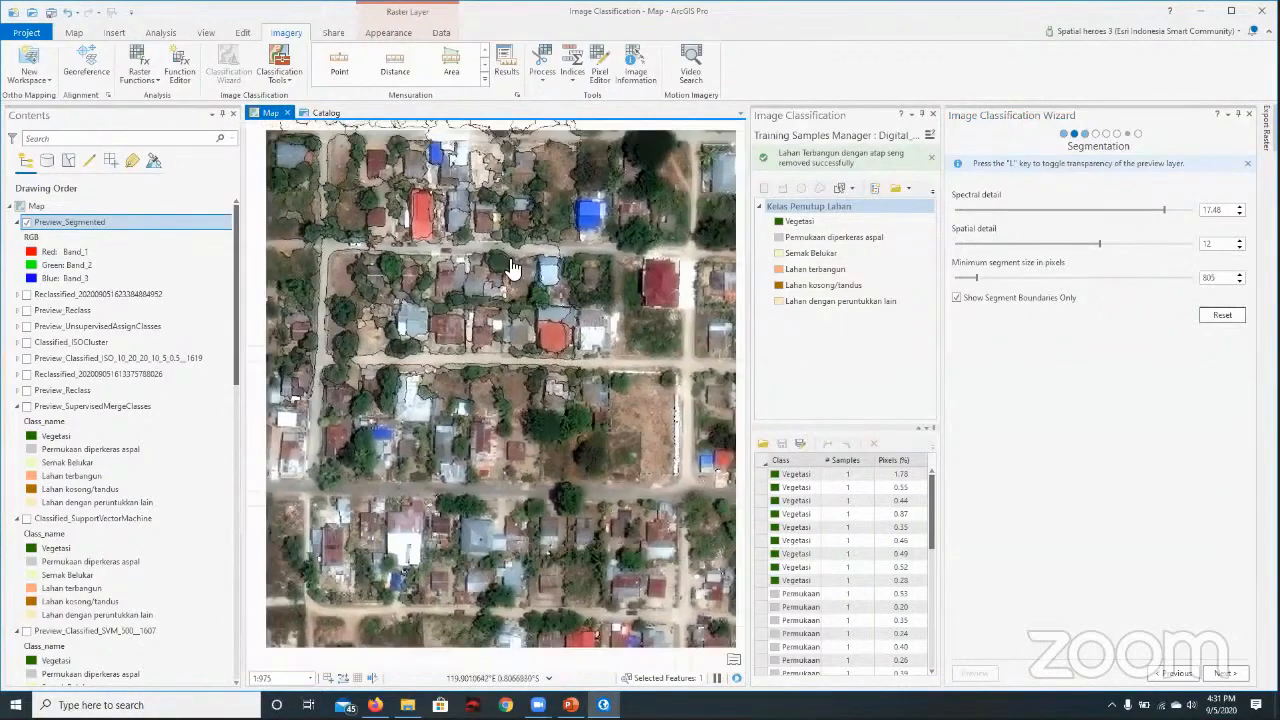
pyautogui.scroll(2, 540, 330)
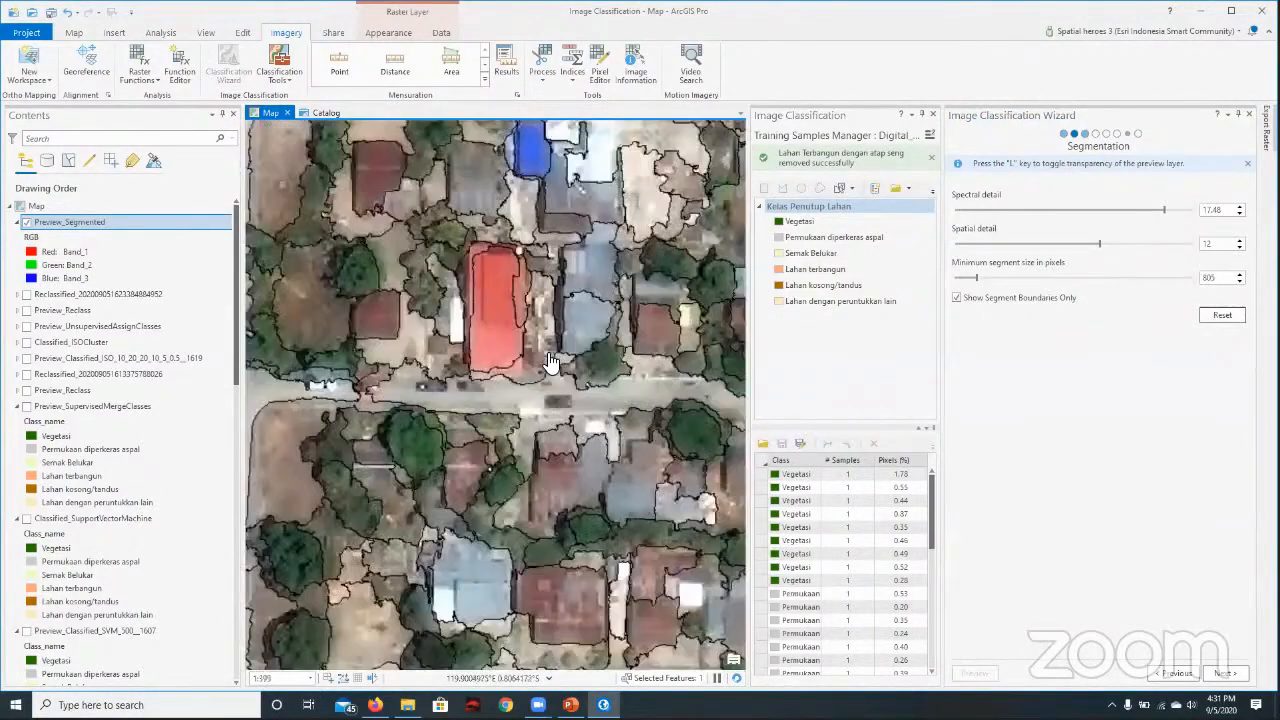
pyautogui.scroll(-2, 542, 342)
pyautogui.moveTo(674, 470); pyautogui.dragTo(640, 392)
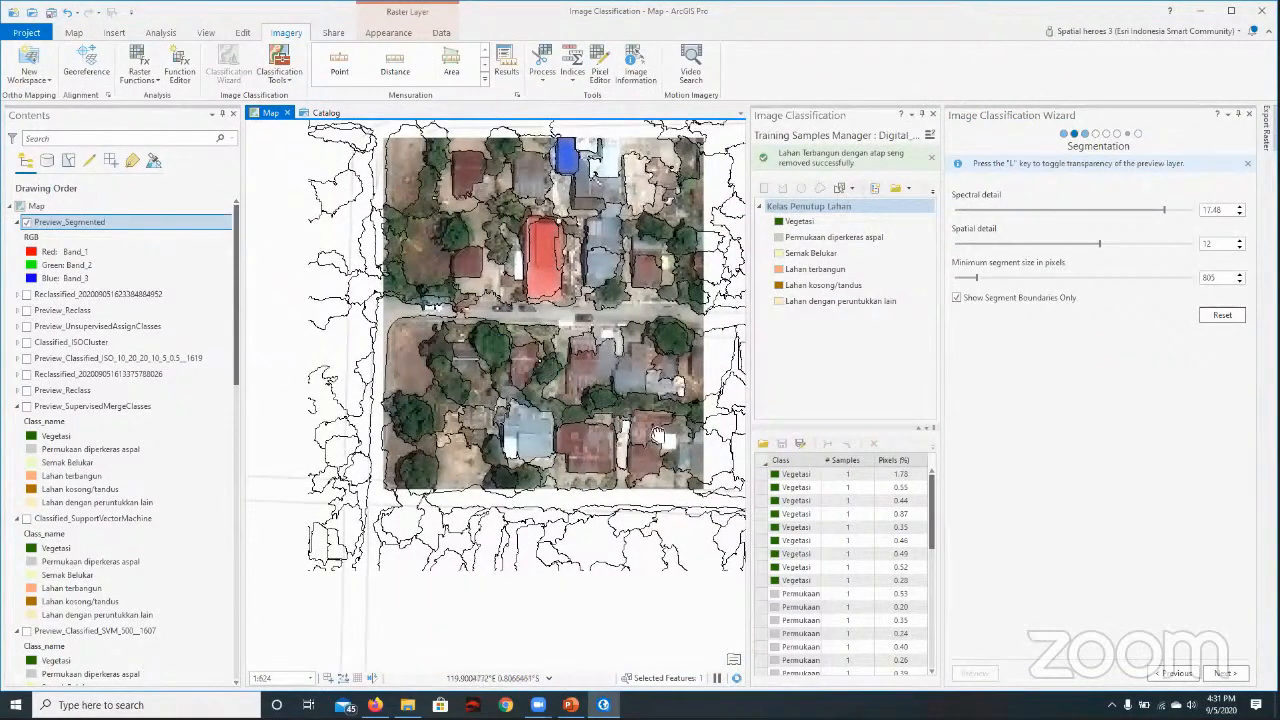
pyautogui.moveTo(628, 461); pyautogui.dragTo(612, 509)
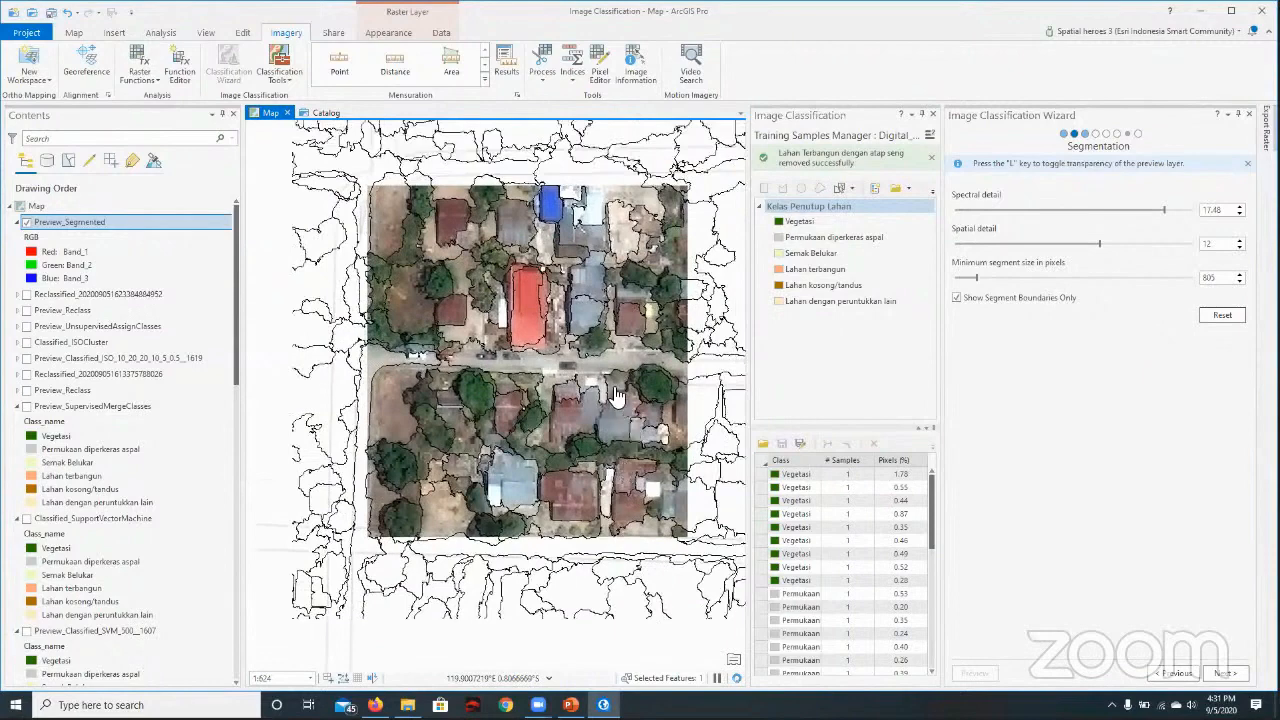
pyautogui.moveTo(569, 367); pyautogui.dragTo(551, 387)
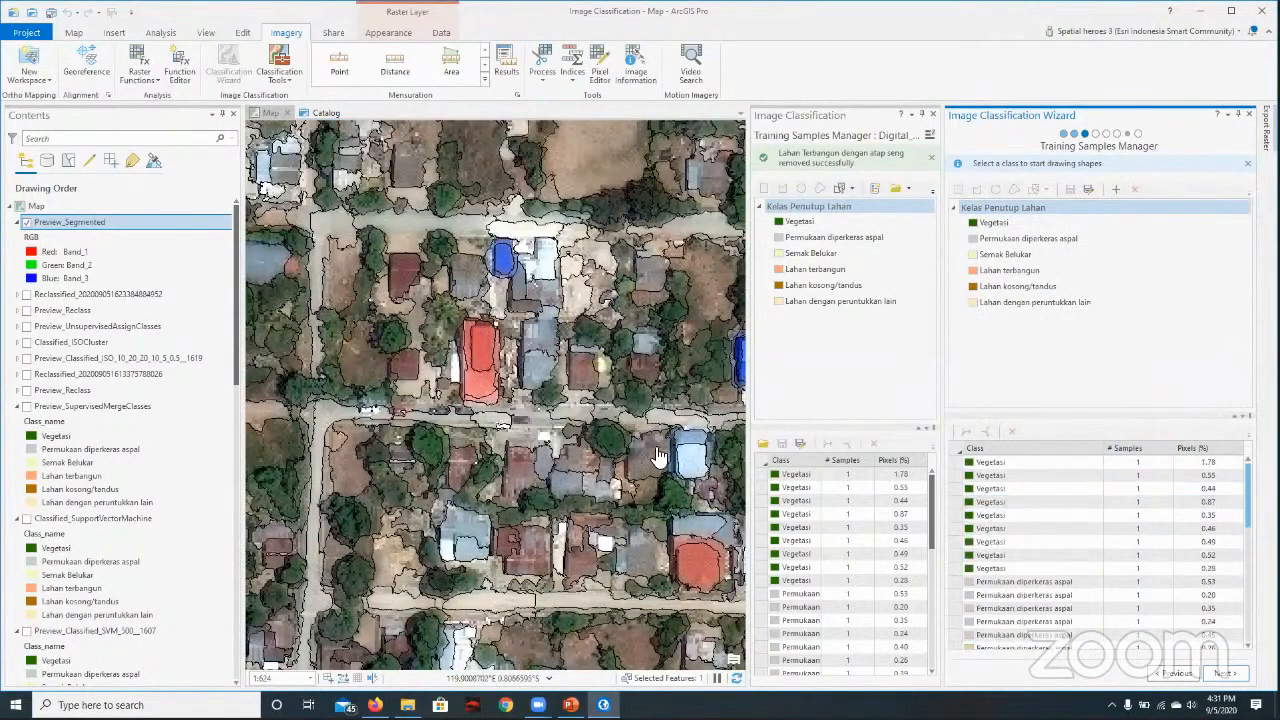
# - Look over the class samples in the wizard's Training Samples Manager and proceed to the Train page
pyautogui.scroll(-3, 610, 390)
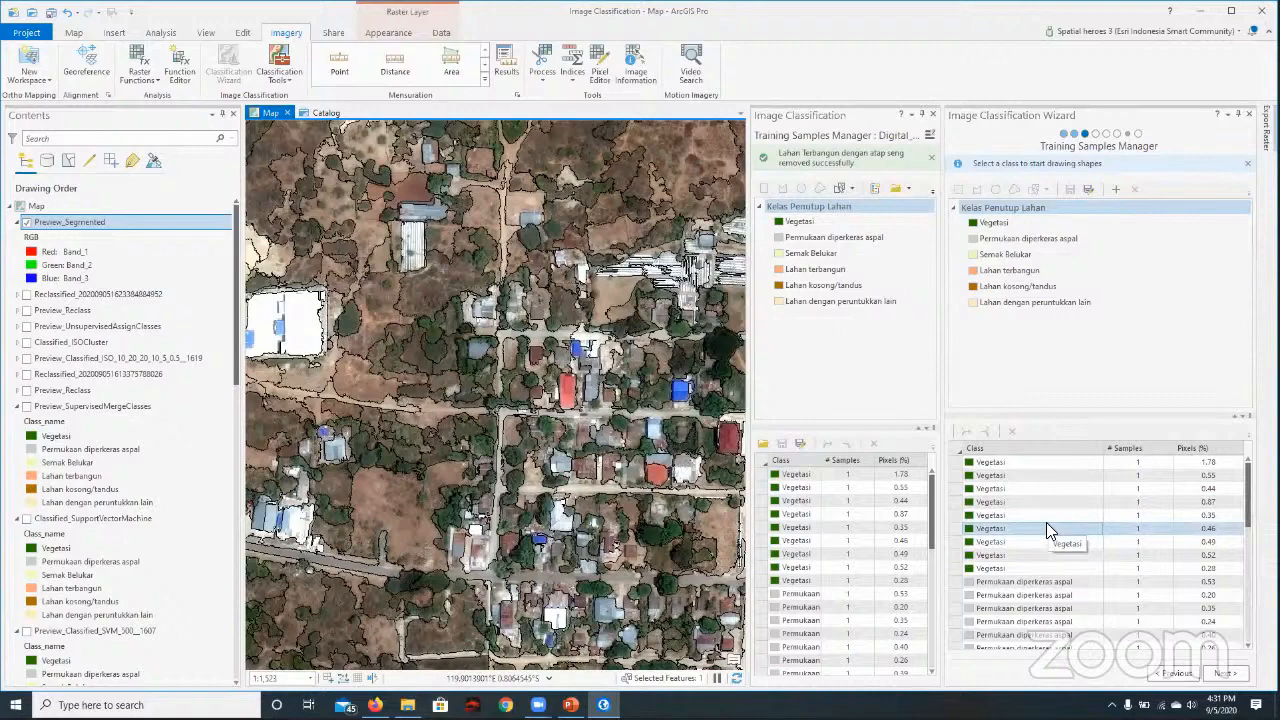
pyautogui.scroll(-4, 1058, 518)
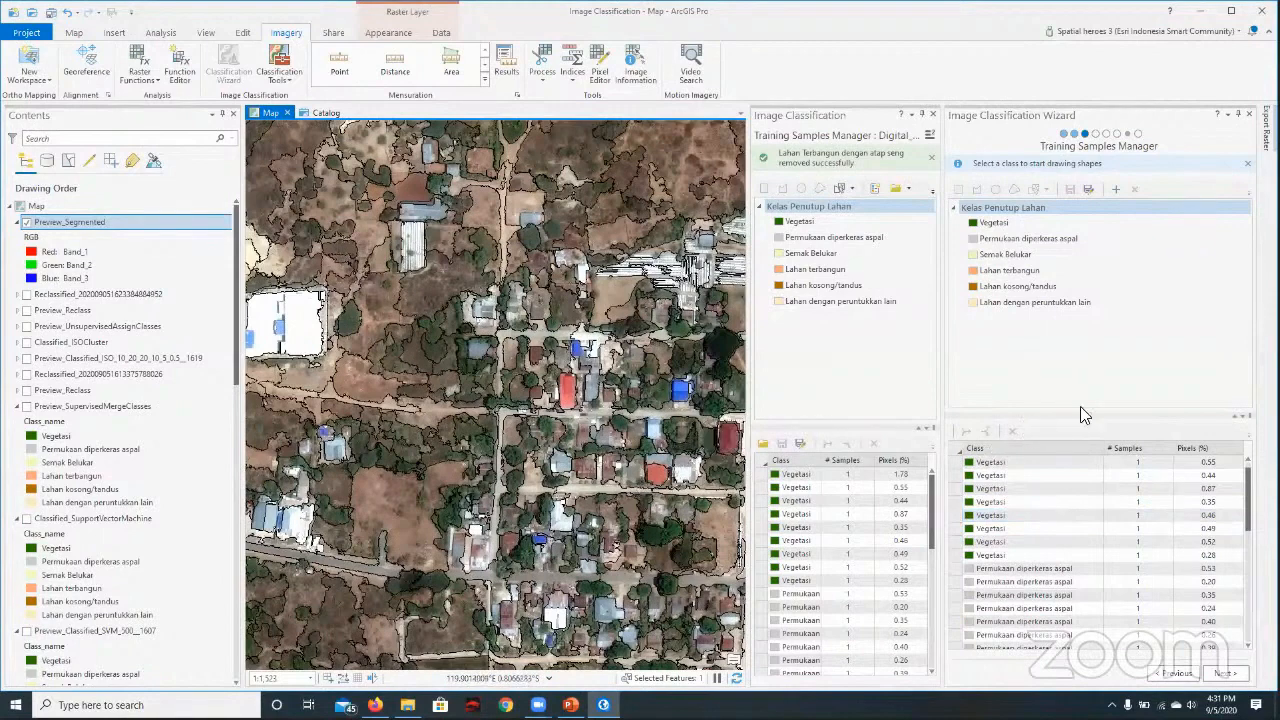
pyautogui.click(1130, 370)
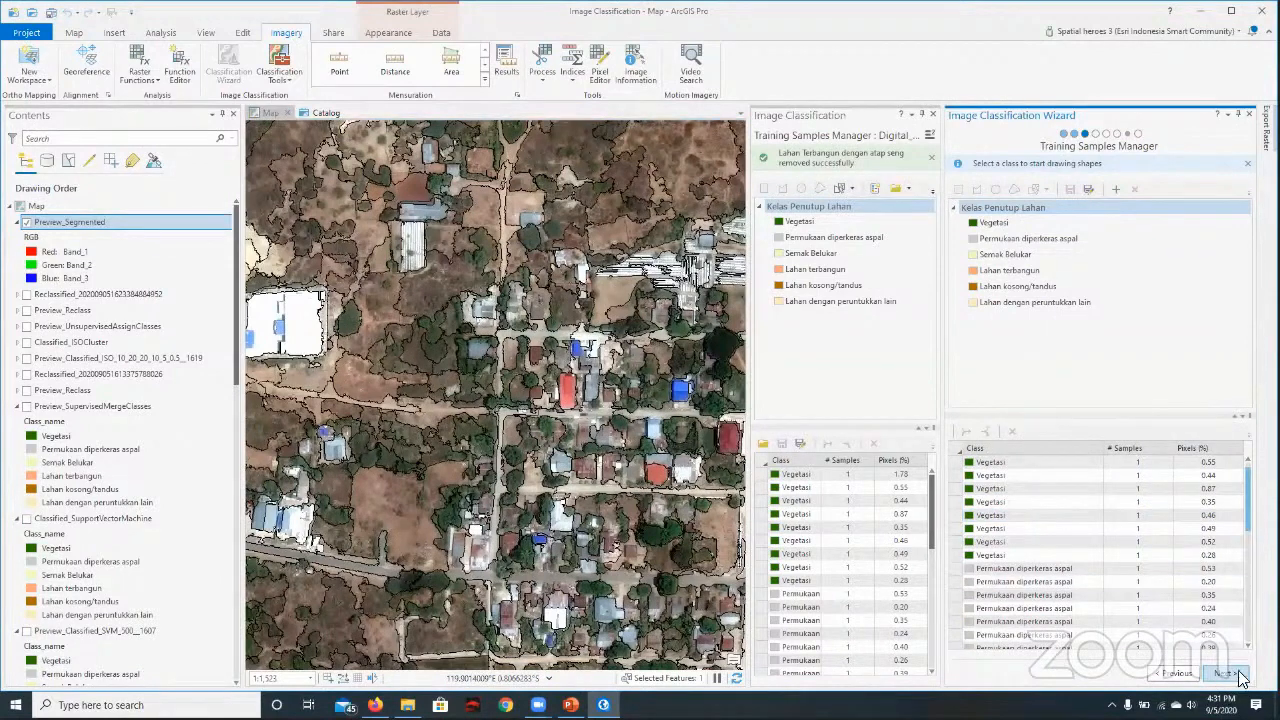
pyautogui.press('Return')
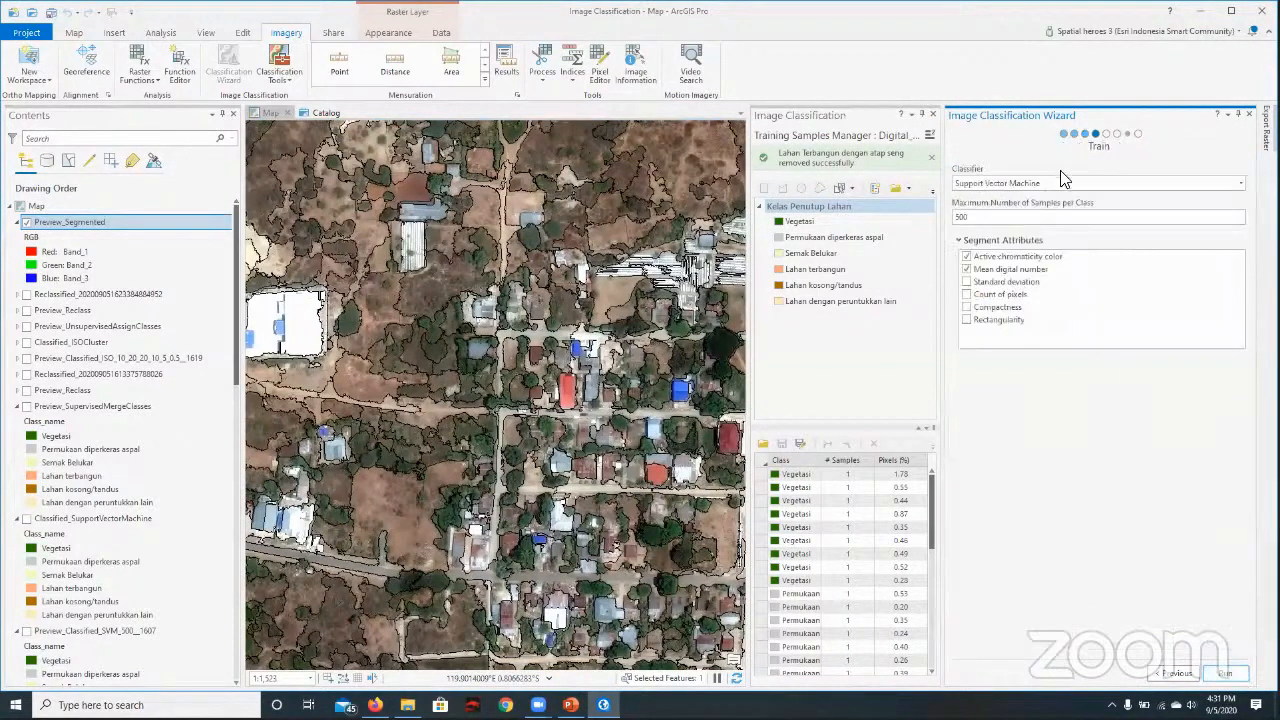
# - Try the Random Trees classifier to view its parameters, and return to Support Vector Machine
pyautogui.click(1142, 183)
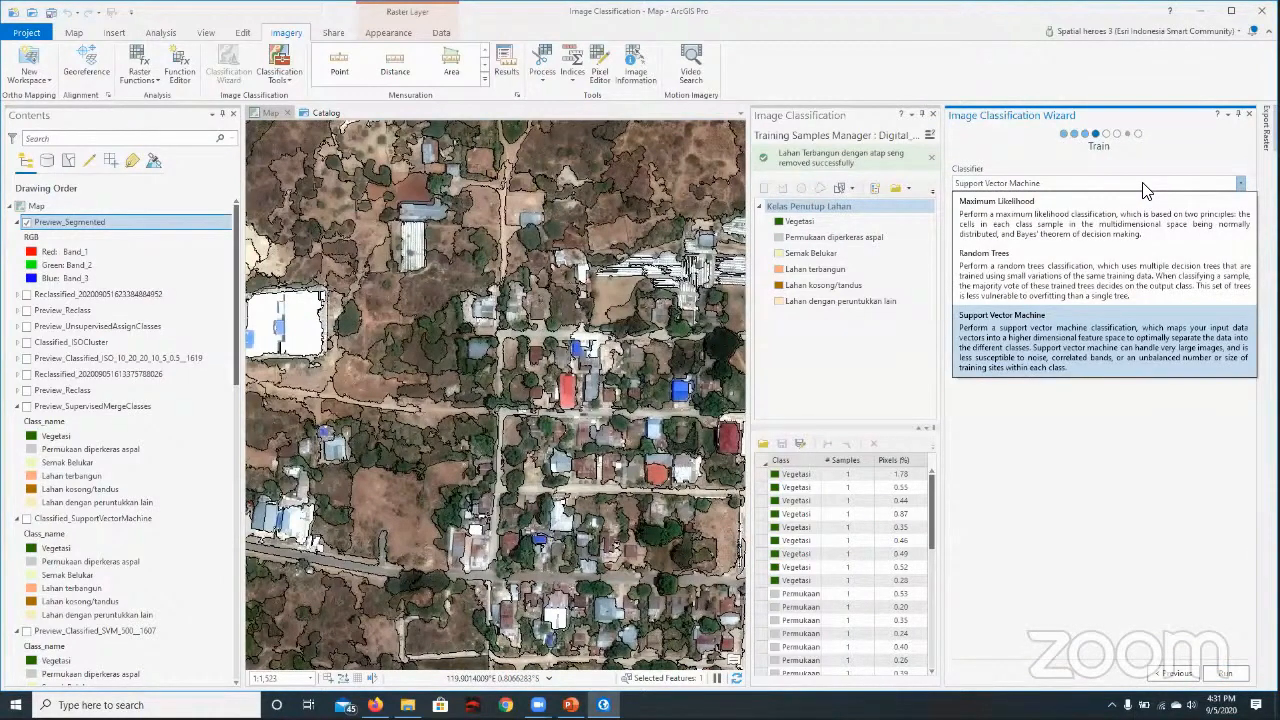
pyautogui.click(1136, 264)
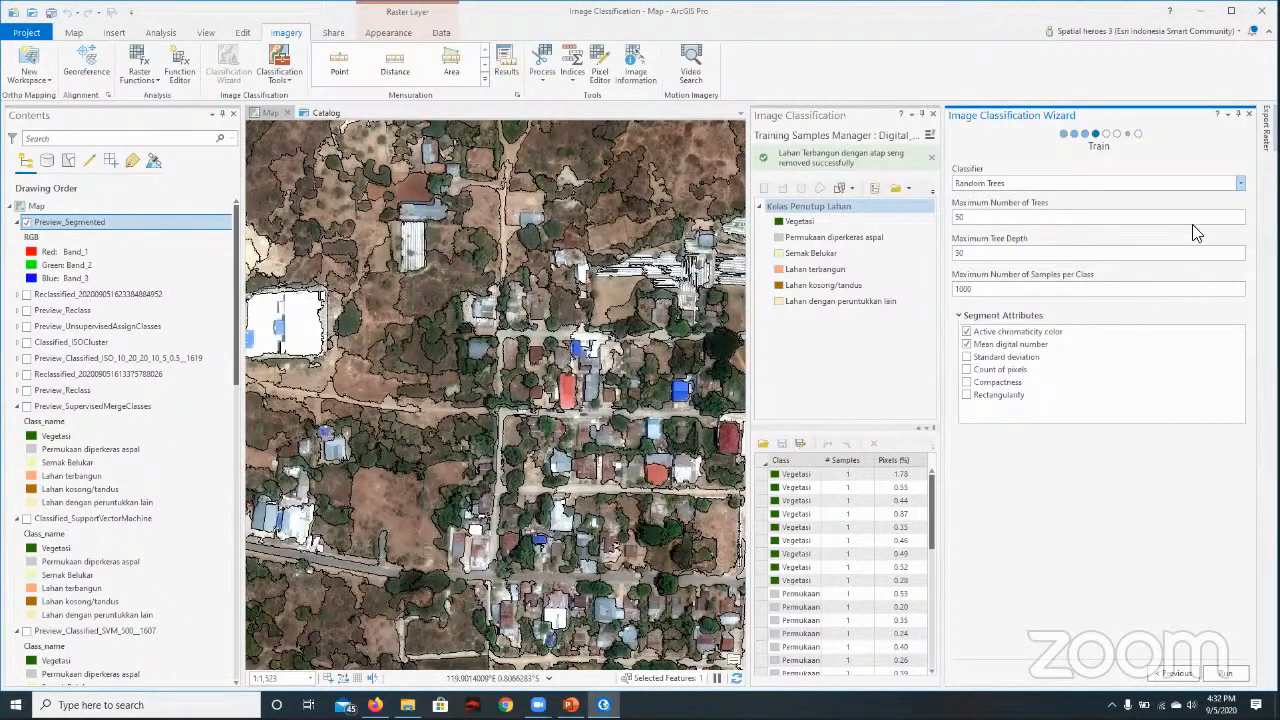
pyautogui.click(1239, 186)
pyautogui.click(1160, 334)
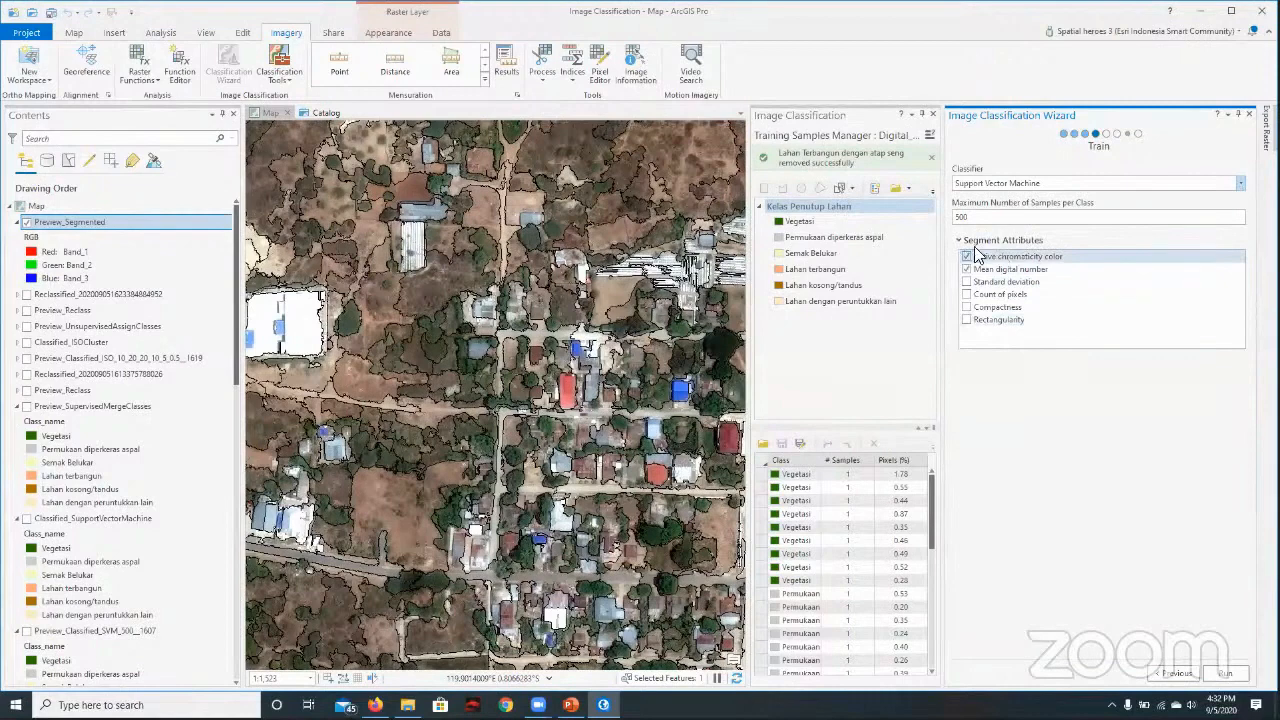
# - Limit the segment attributes to Active chromaticity color and Compactness, and run the Support Vector Machine training
pyautogui.click(1128, 296)
pyautogui.click(621, 313)
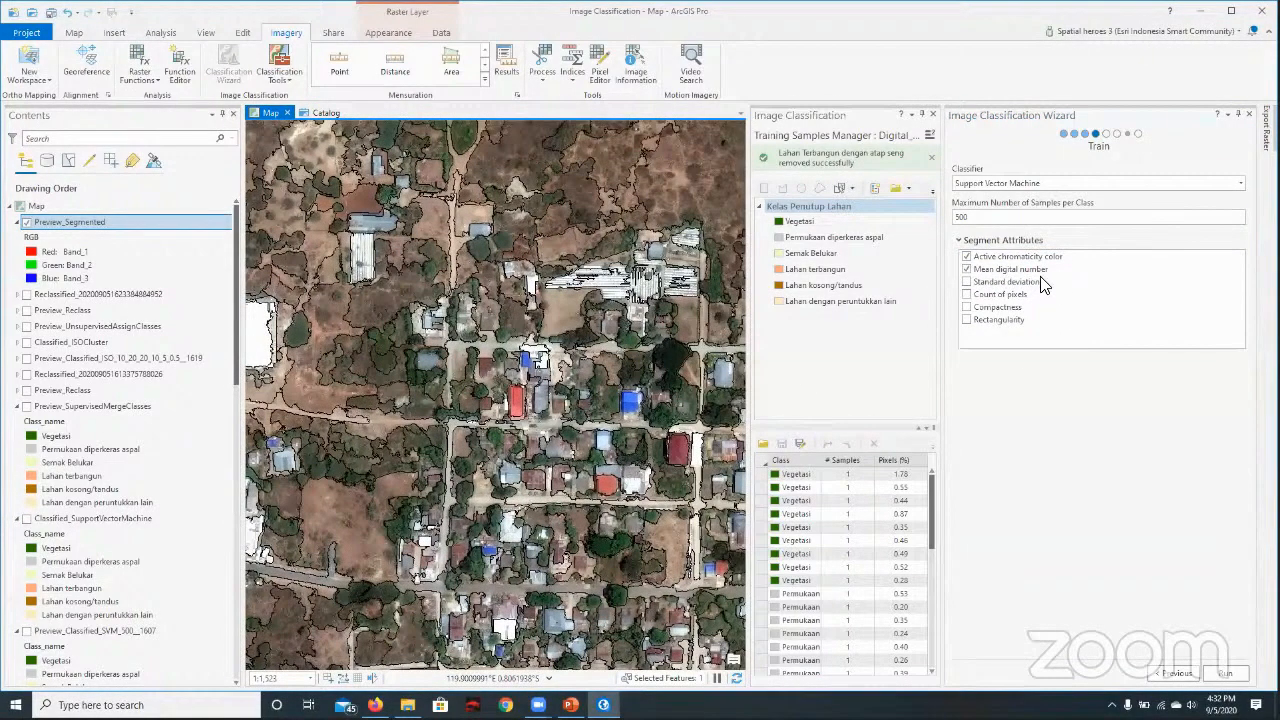
pyautogui.click(966, 271)
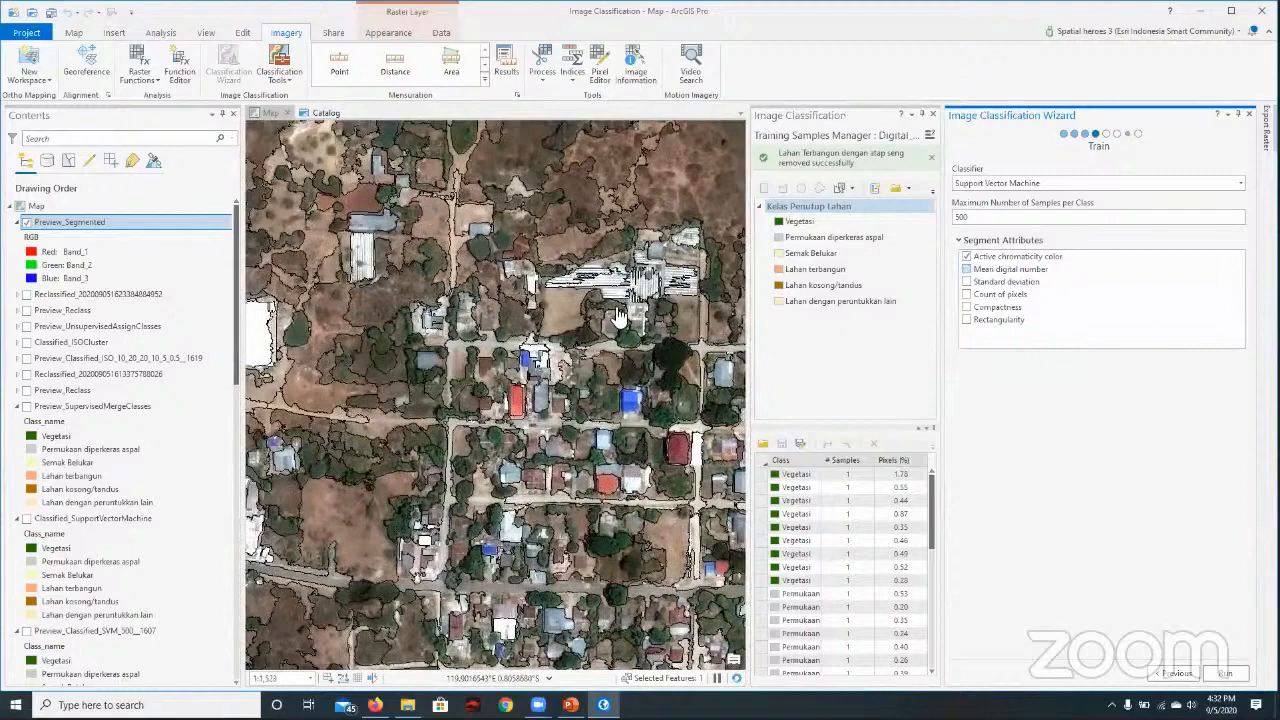
pyautogui.click(966, 269)
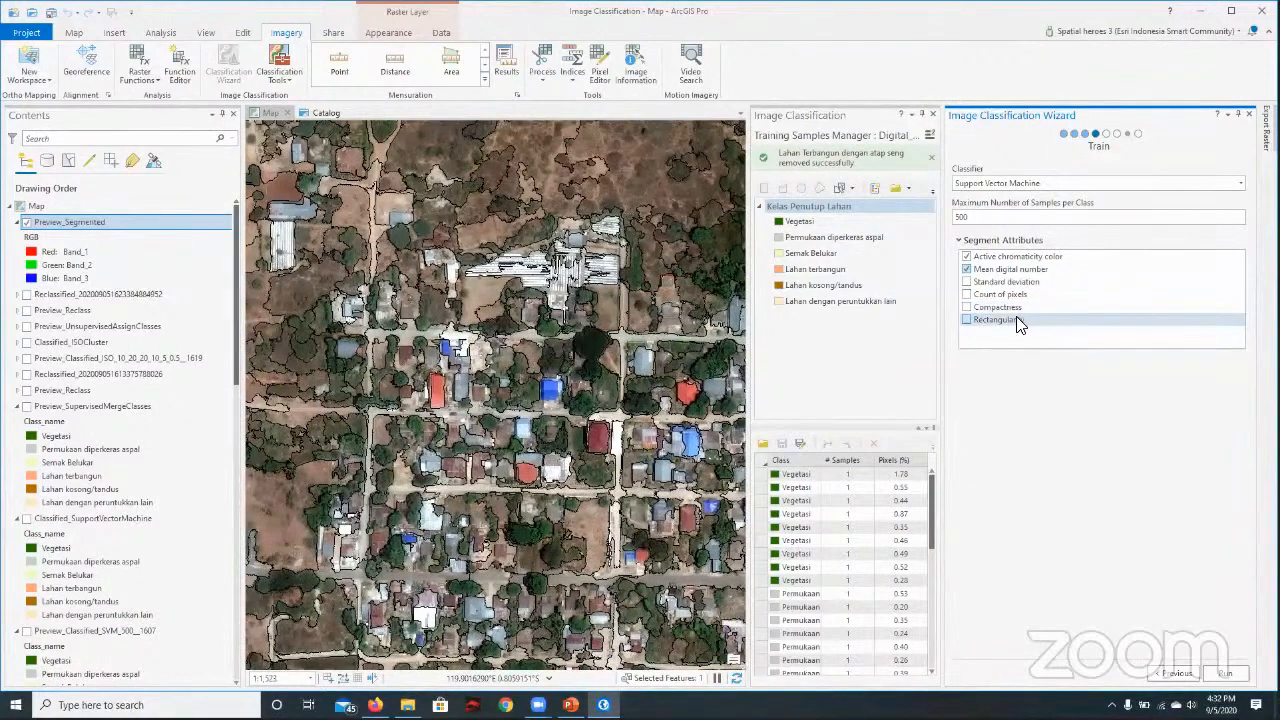
pyautogui.click(966, 320)
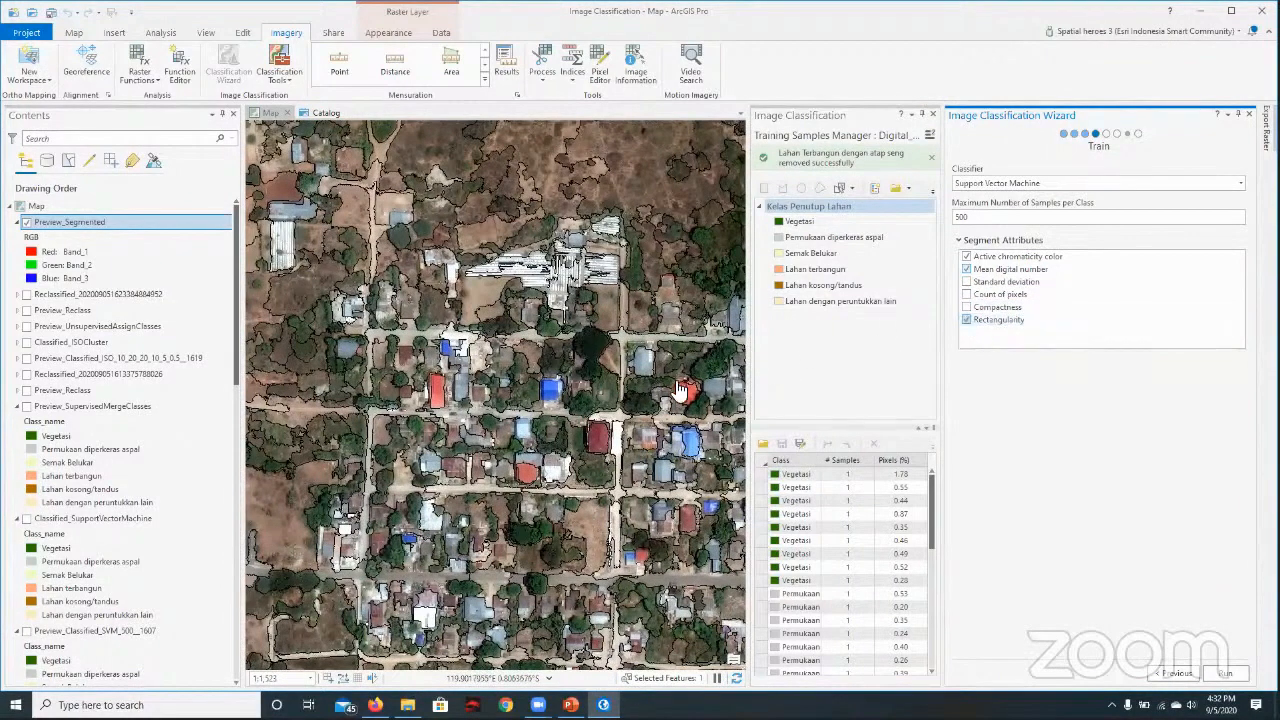
pyautogui.click(966, 307)
pyautogui.click(966, 320)
pyautogui.click(966, 307)
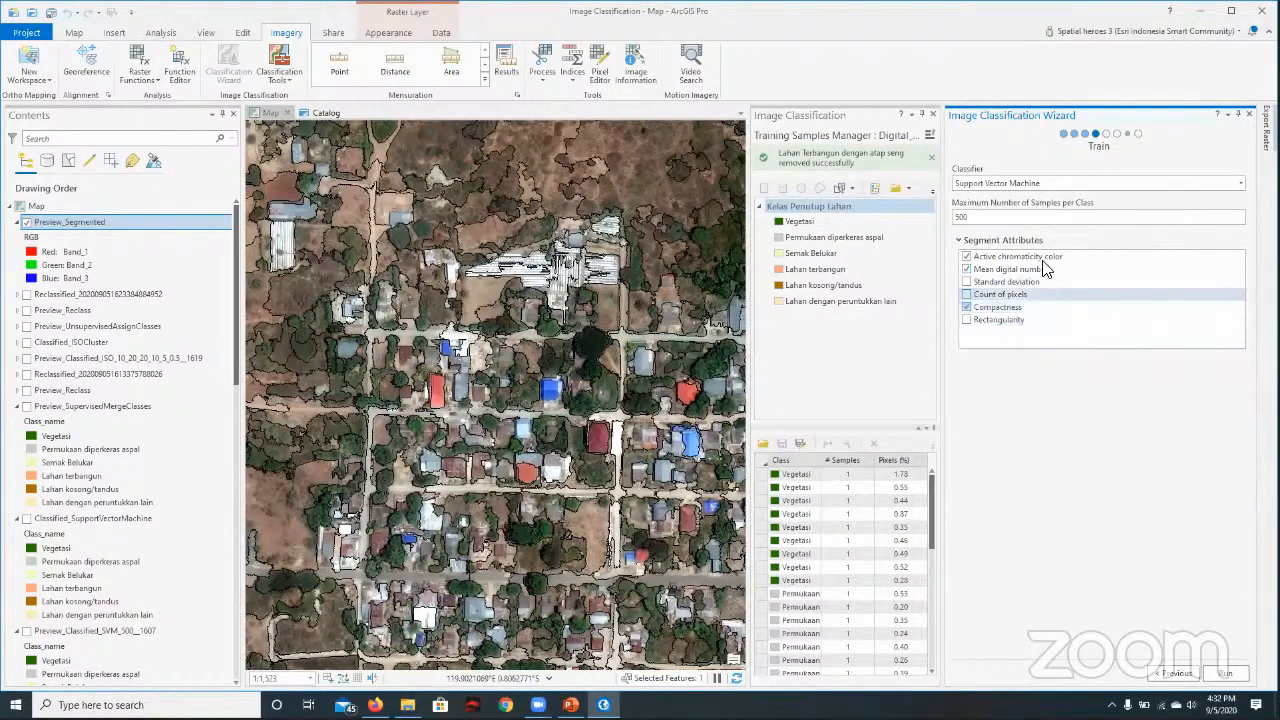
pyautogui.click(968, 269)
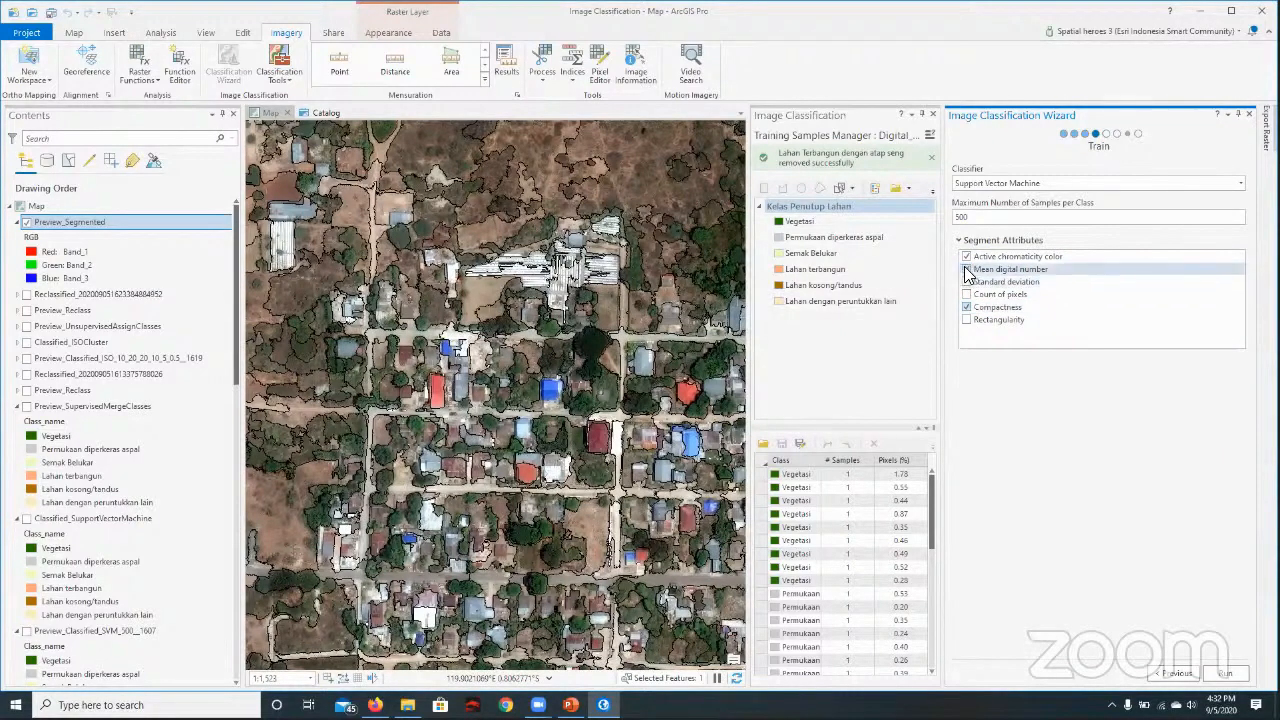
pyautogui.click(1040, 257)
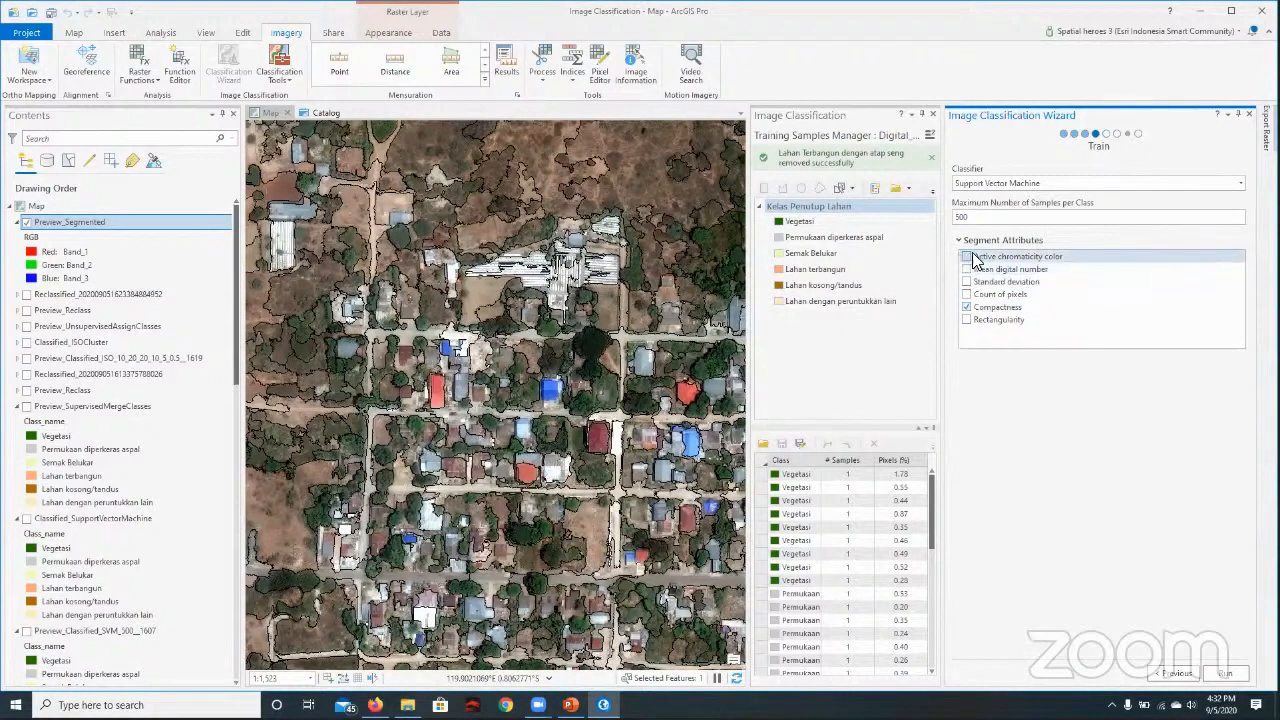
pyautogui.click(970, 256)
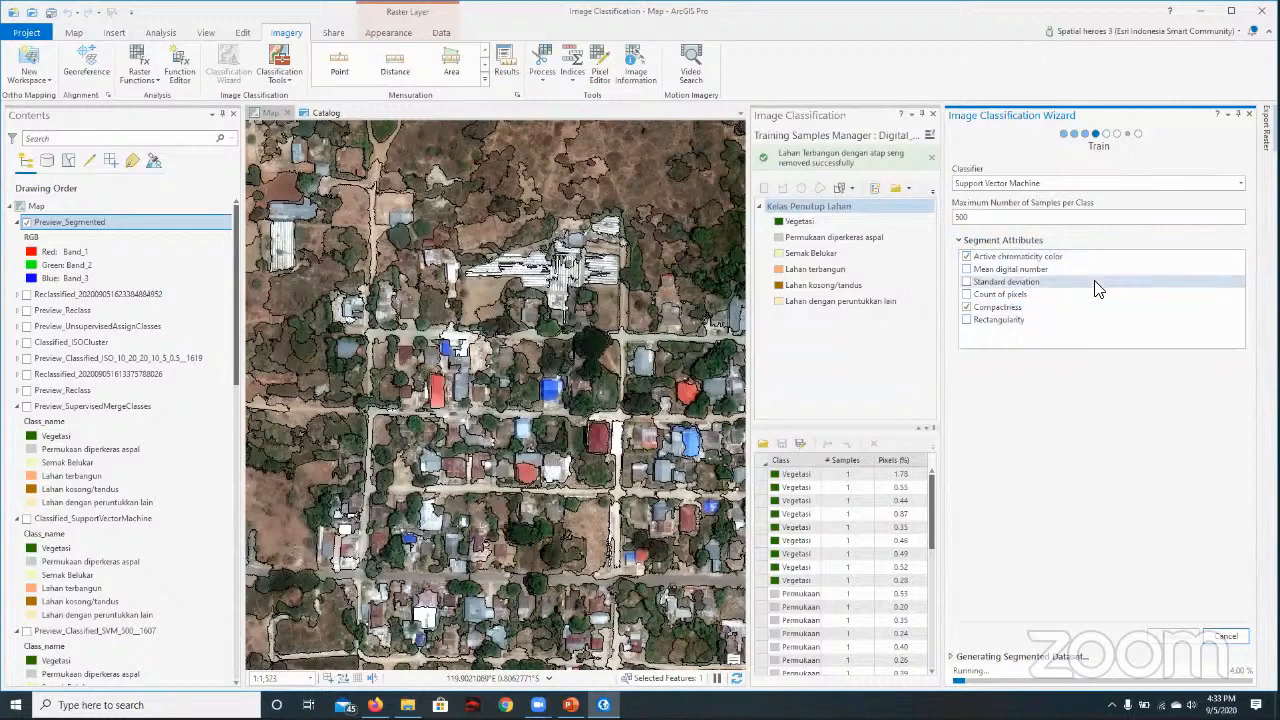
# - Review the descriptions of the available classifiers, keeping Support Vector Machine selected
pyautogui.click(1005, 269)
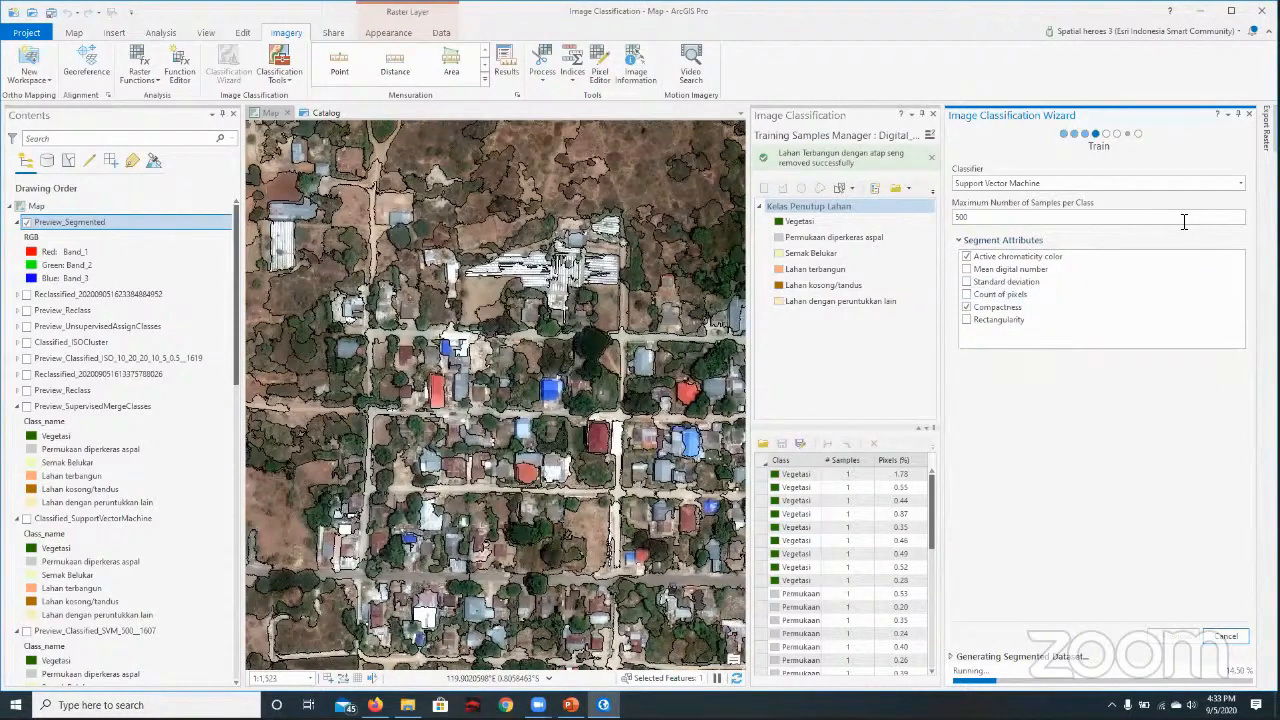
pyautogui.click(1163, 187)
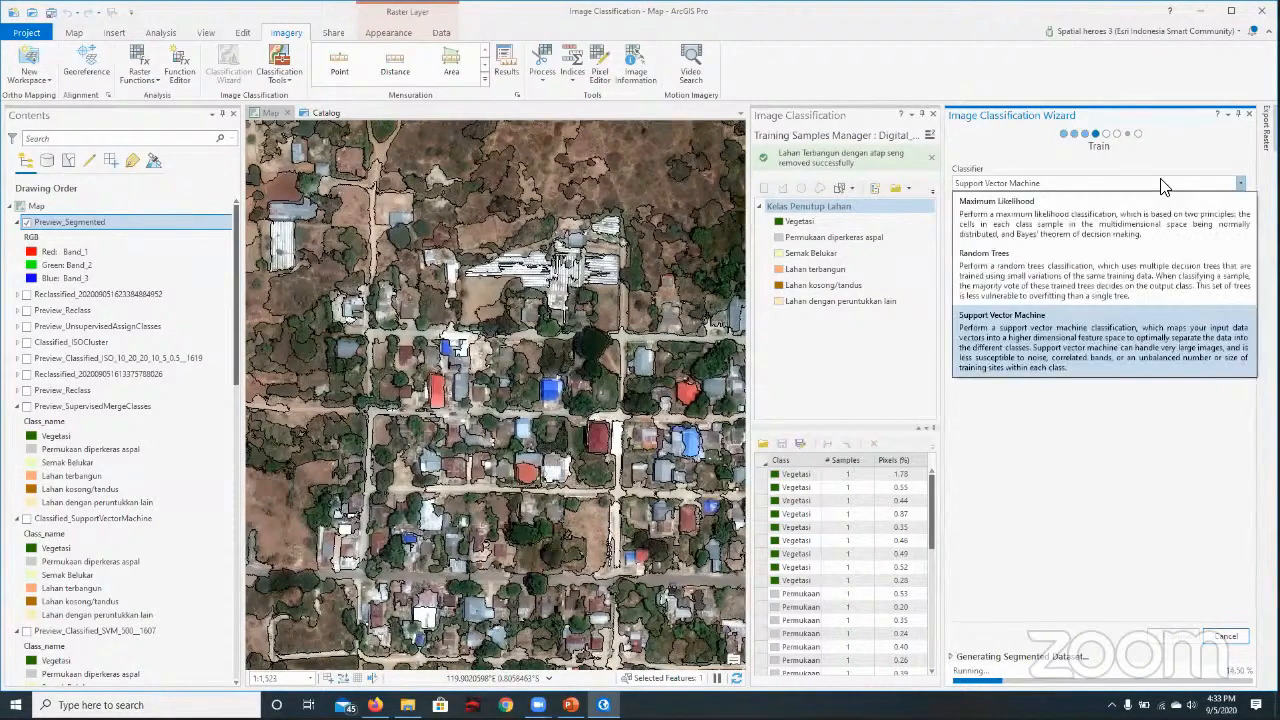
pyautogui.click(1163, 187)
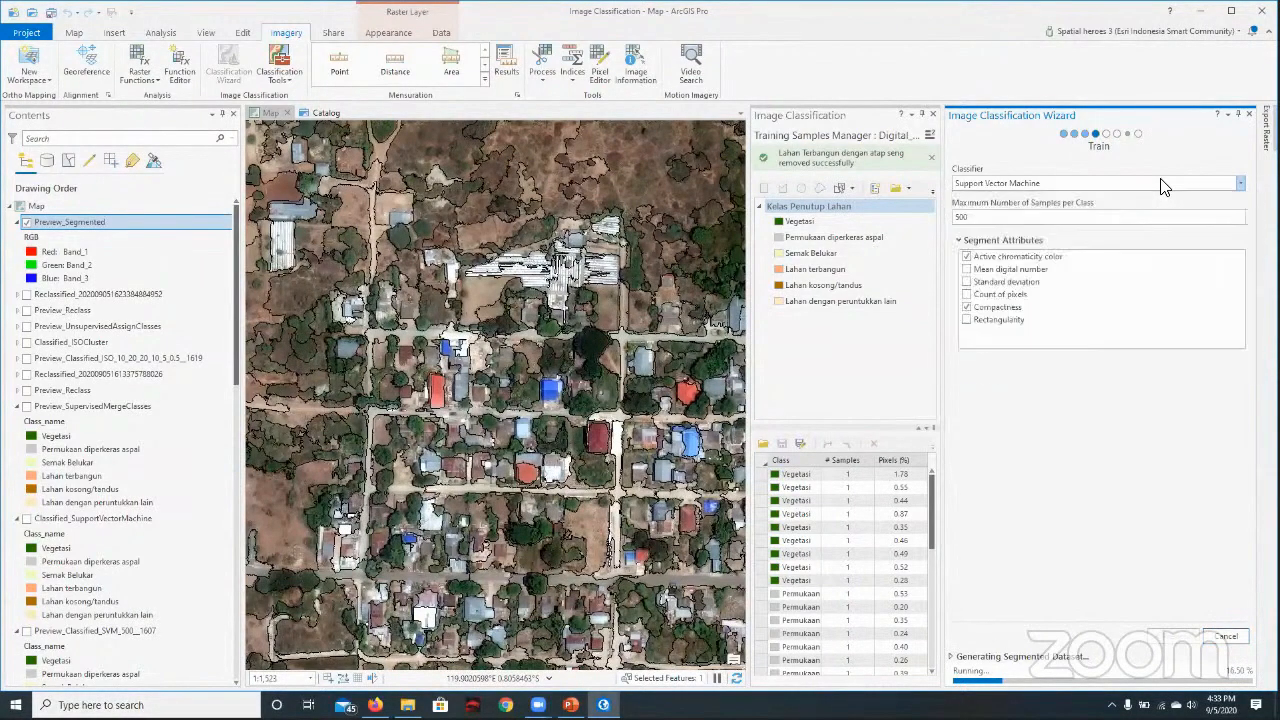
pyautogui.click(1163, 187)
pyautogui.click(1163, 187)
pyautogui.click(1163, 187)
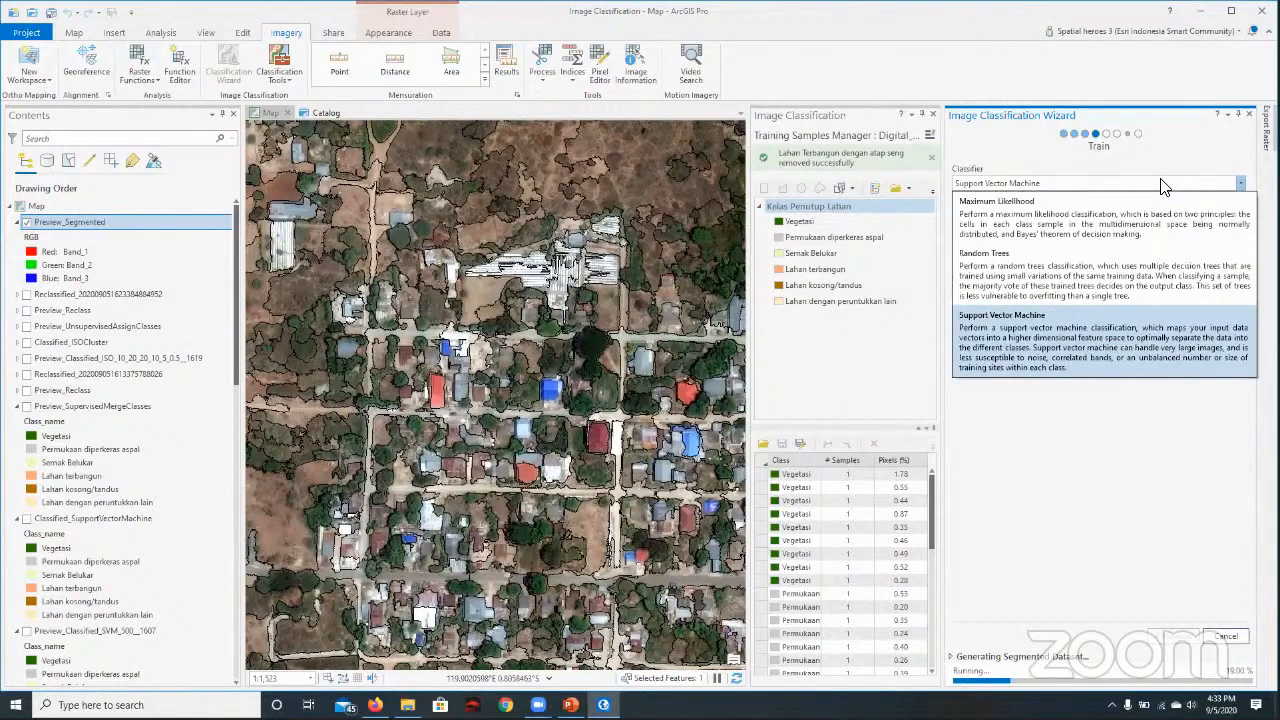
pyautogui.click(1163, 187)
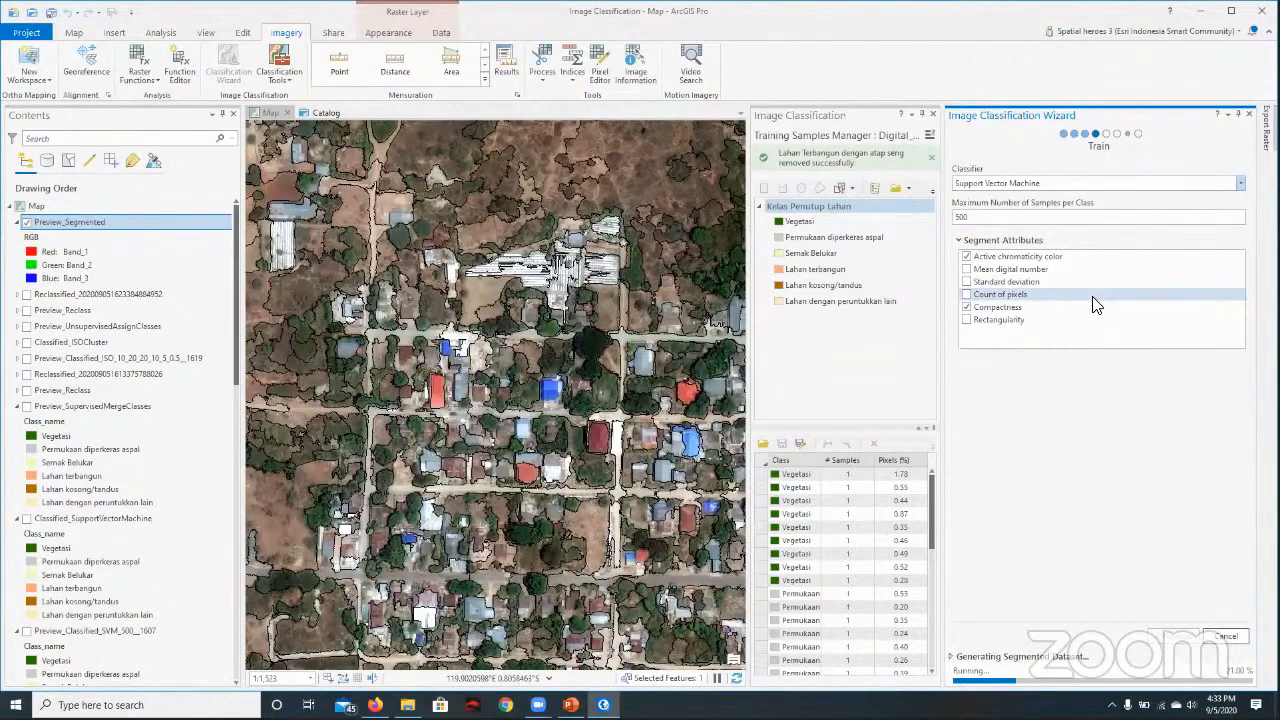
# - Examine the segmentation preview over the wider area around the settlements and the river
pyautogui.click(27, 295)
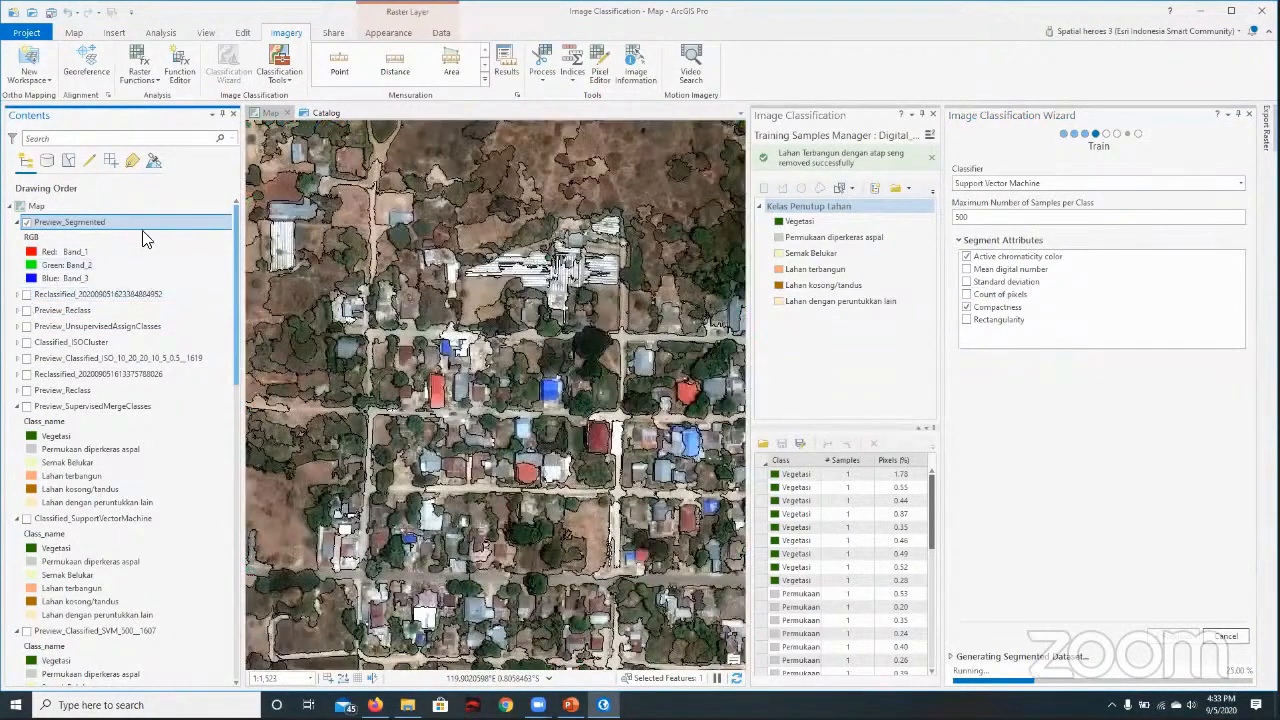
pyautogui.scroll(-2, 530, 280)
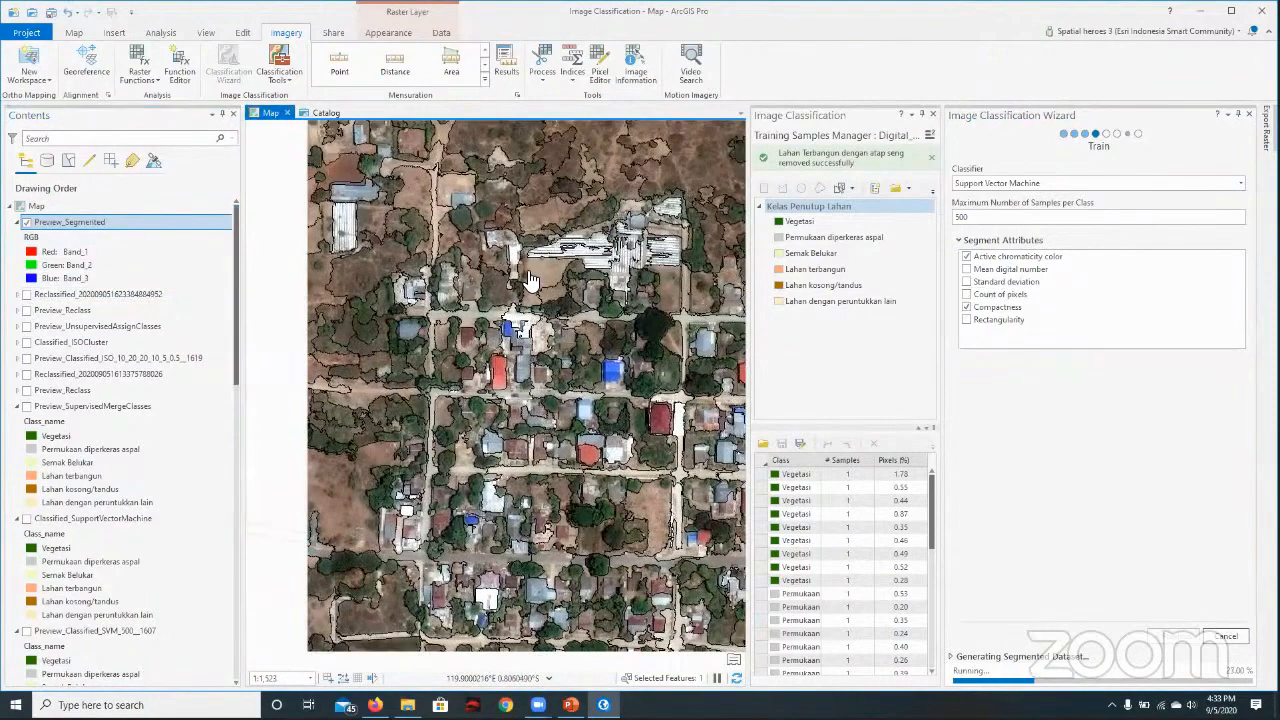
pyautogui.scroll(-2, 528, 281)
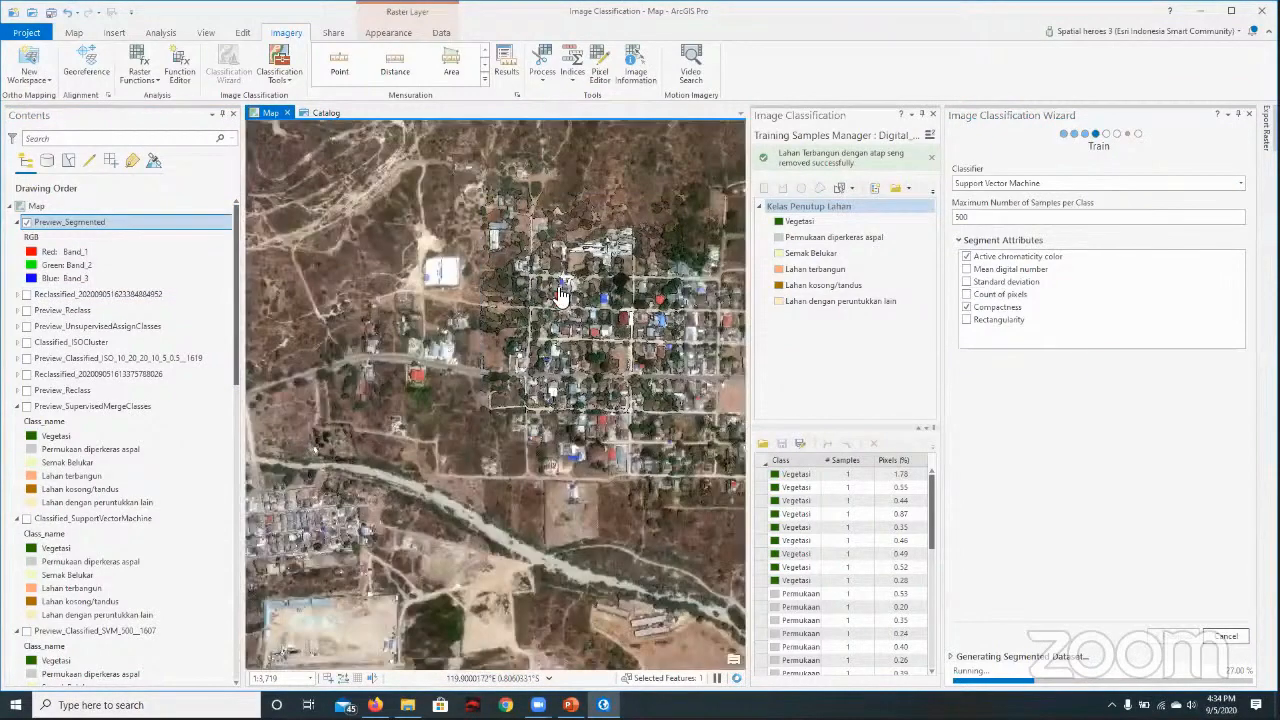
pyautogui.moveTo(432, 351); pyautogui.dragTo(505, 305)
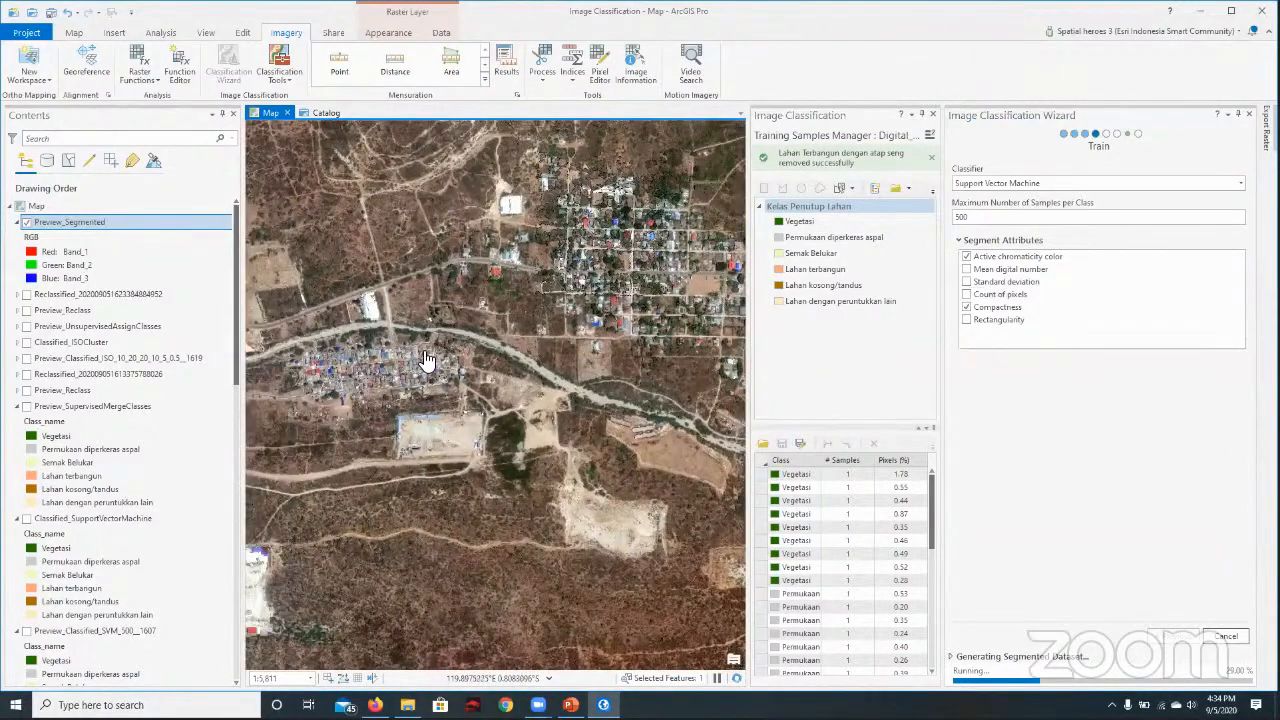
pyautogui.moveTo(520, 309); pyautogui.dragTo(633, 302)
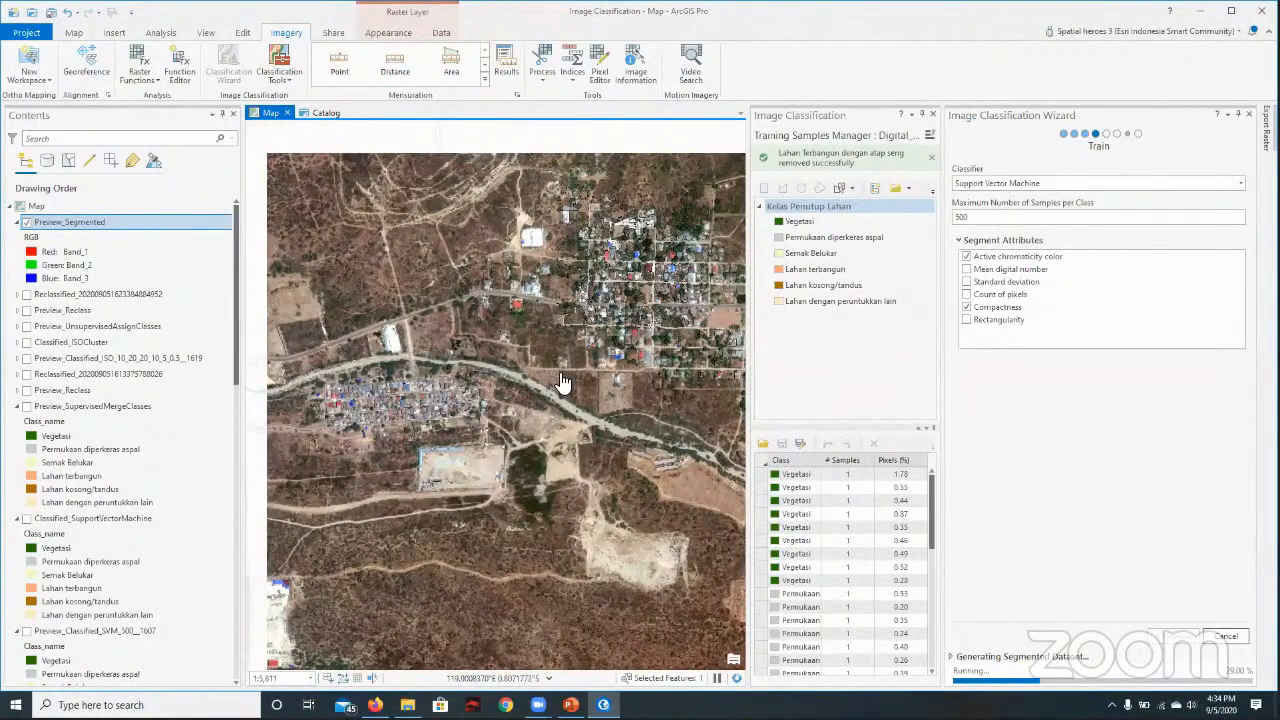
pyautogui.scroll(2, 557, 381)
pyautogui.scroll(-2, 557, 381)
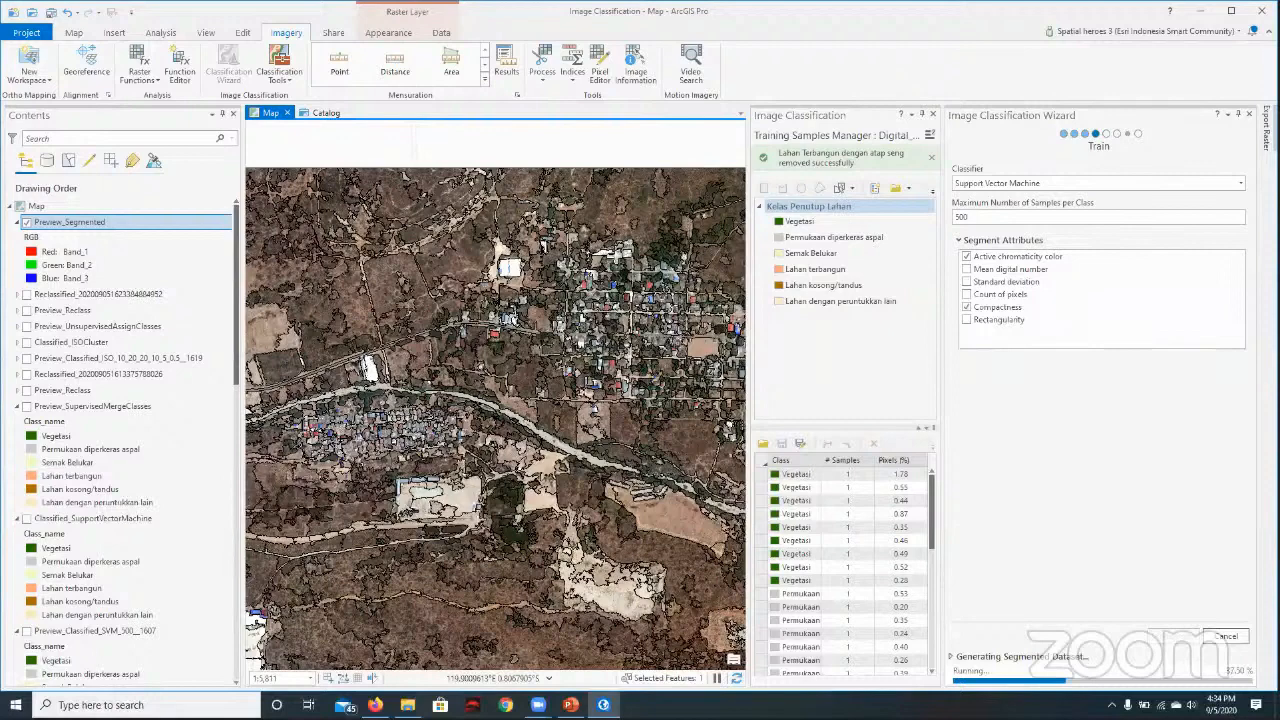
# - Switch to Firefox, search the web for "open aerial map" in a new tab and open the OpenAerialMap site
pyautogui.hotkey('alt', 'Tab')
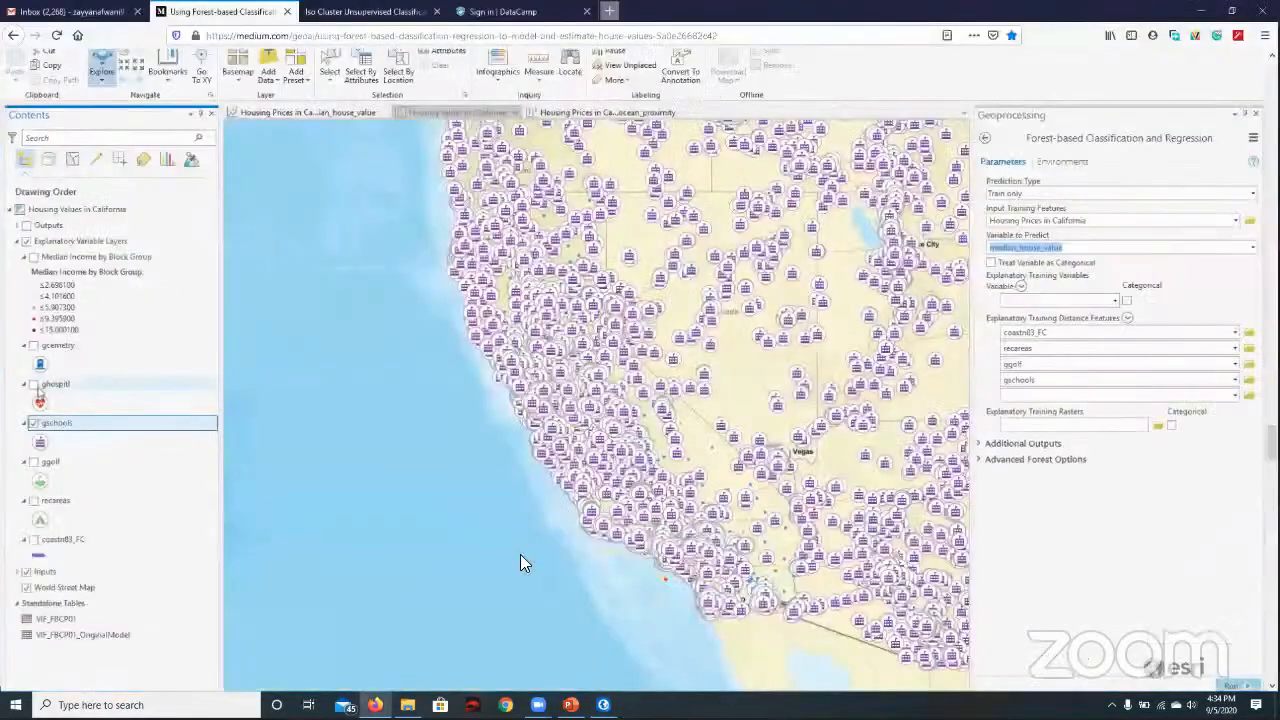
pyautogui.hotkey('ctrl', 't')
pyautogui.write('ope')
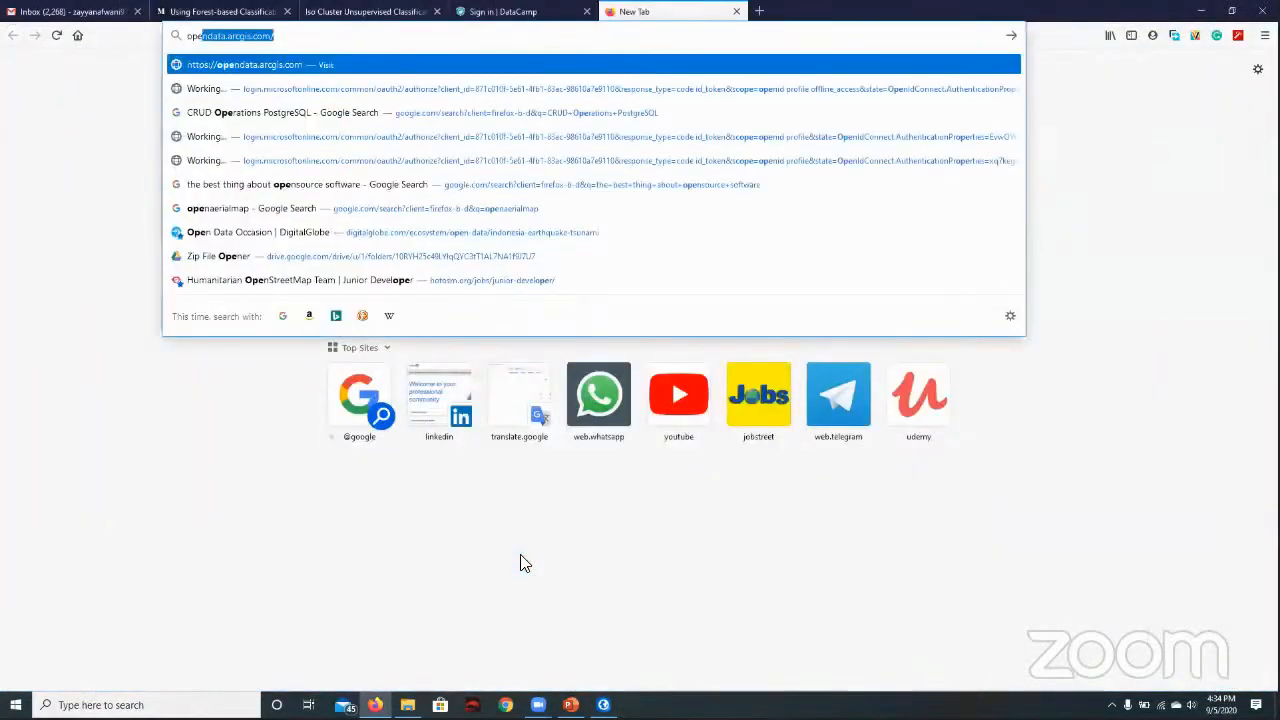
pyautogui.write('n')
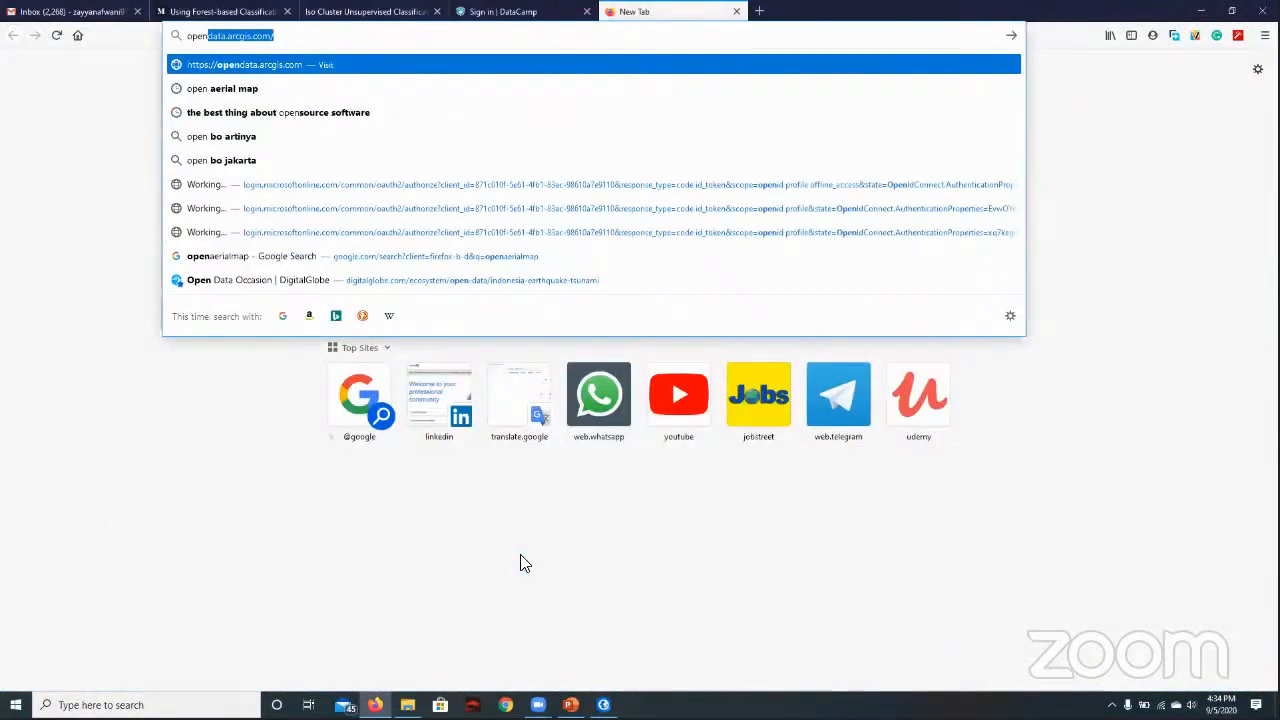
pyautogui.press('Down')
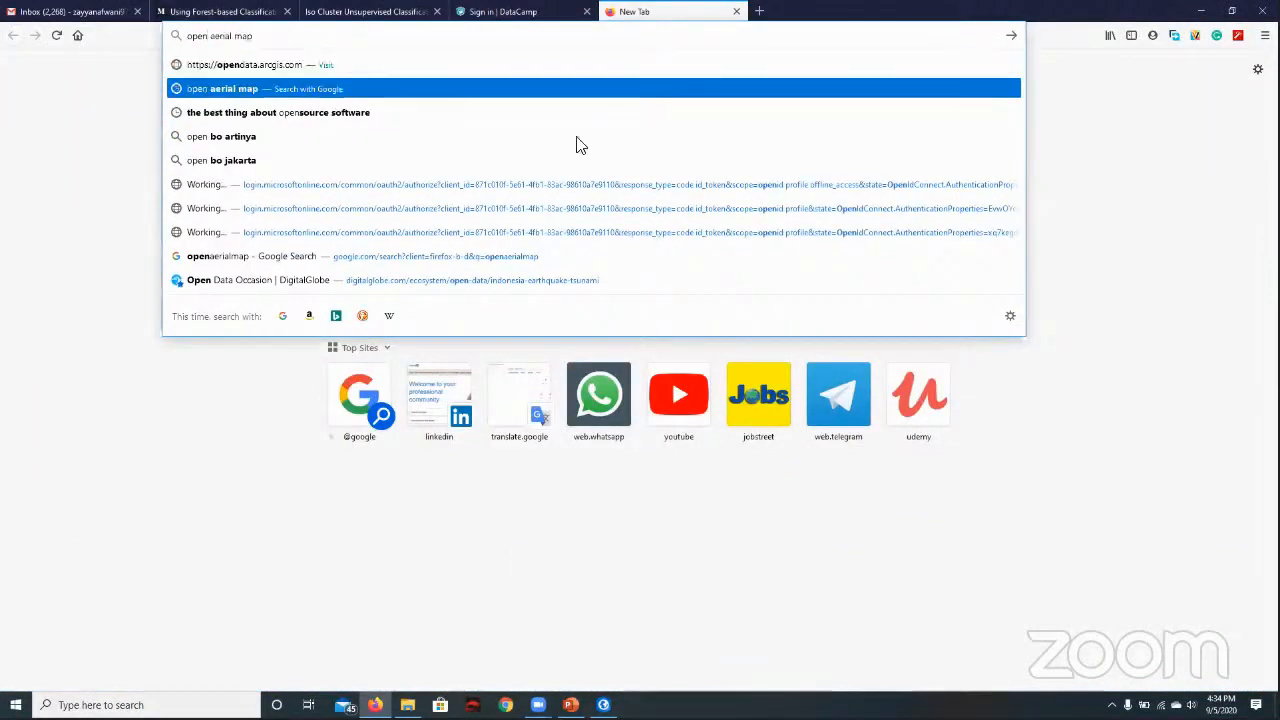
pyautogui.press('Return')
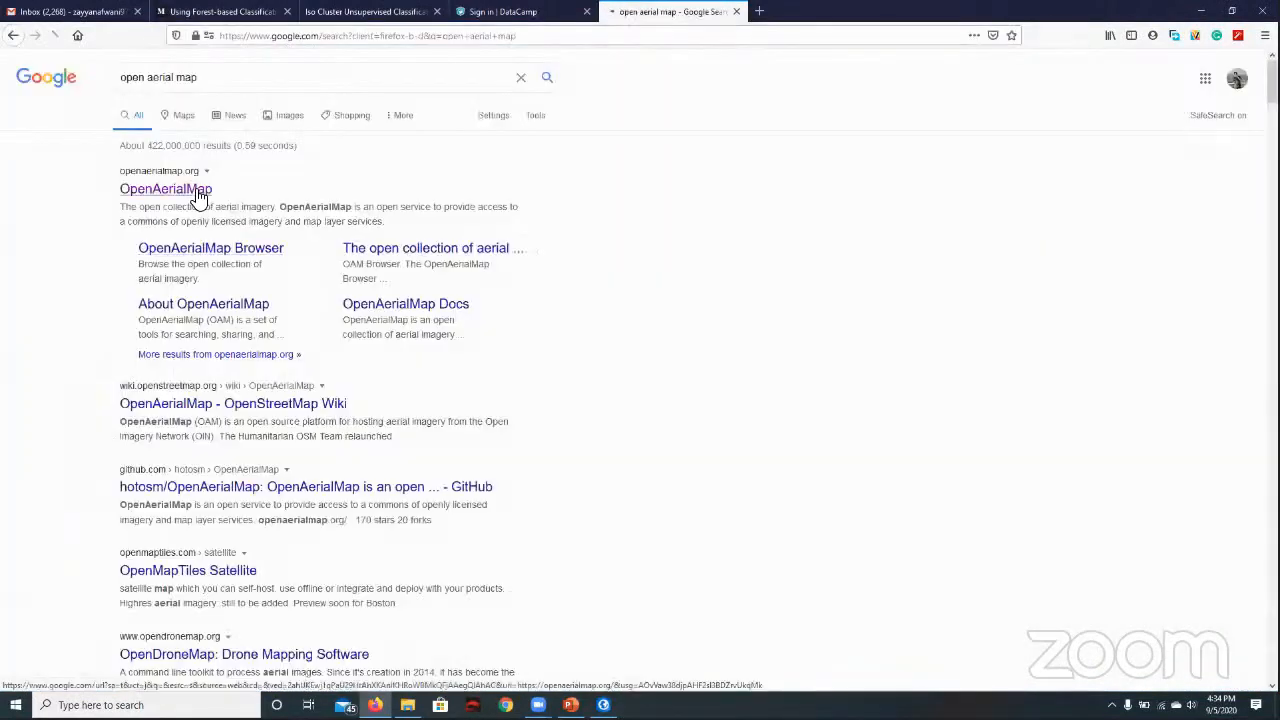
pyautogui.click(197, 195)
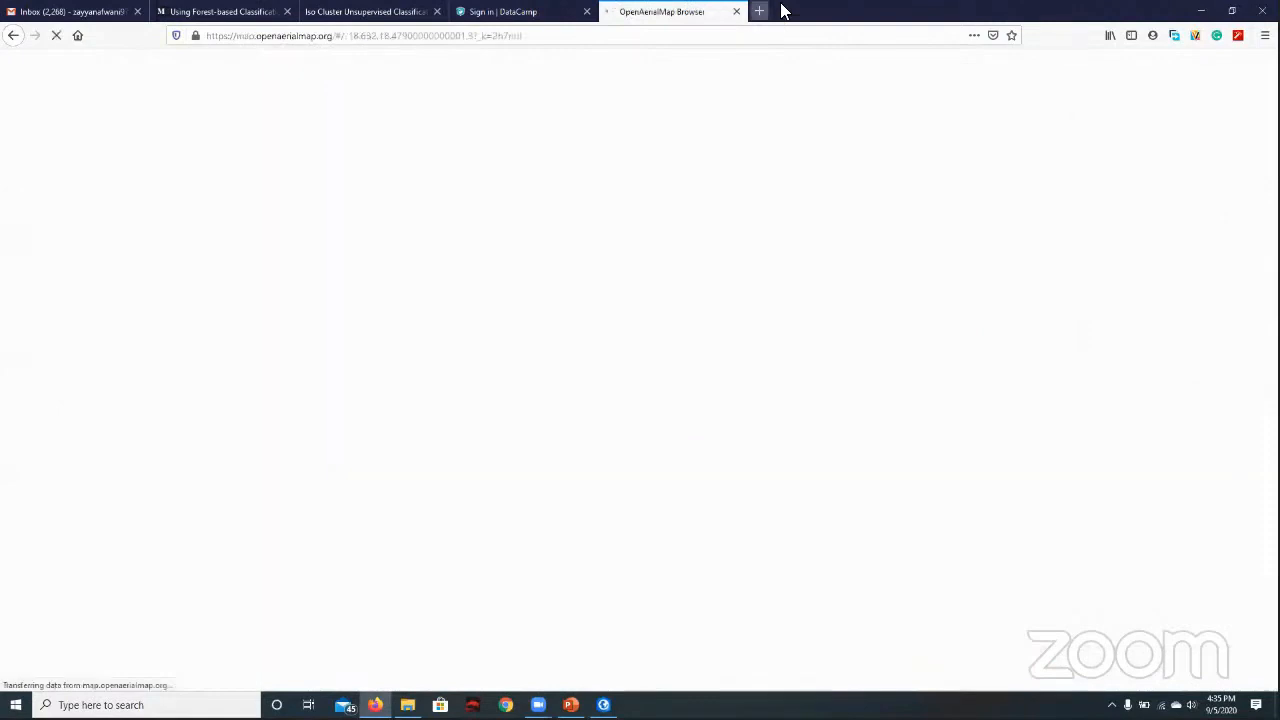
# - Search the web for "digital globe" in a new browser tab
pyautogui.click(765, 11)
pyautogui.write('digita')
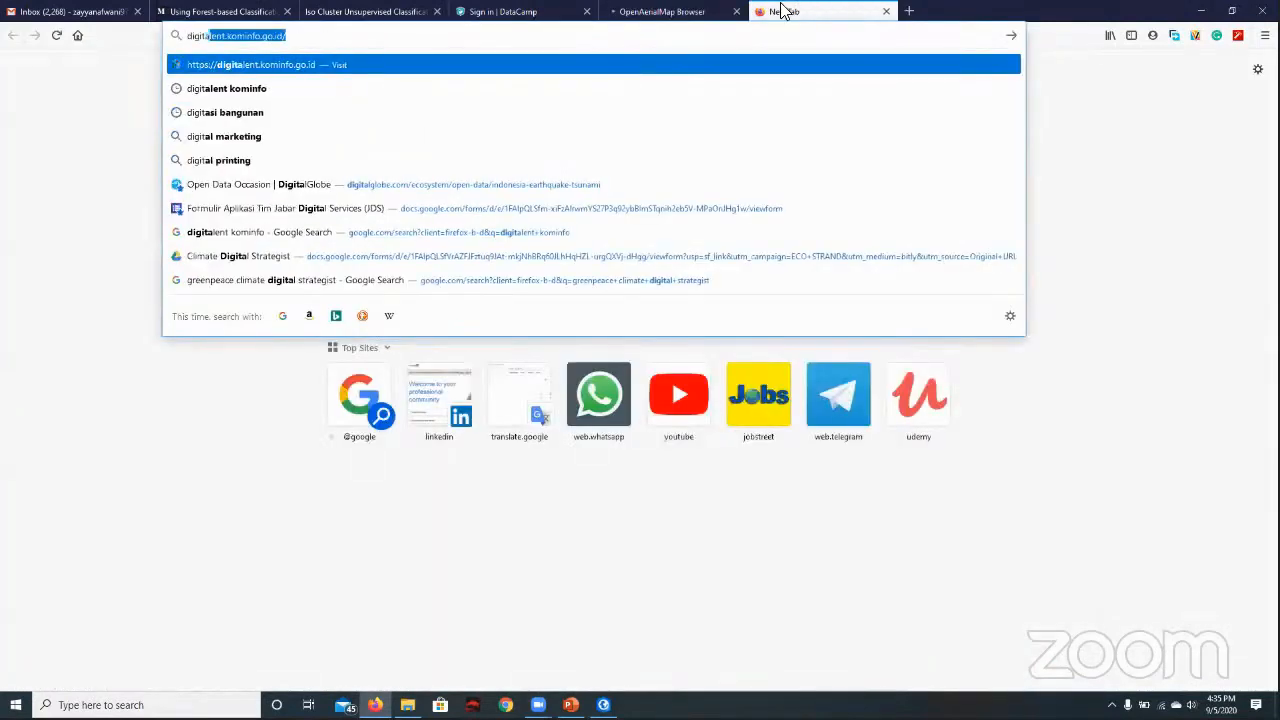
pyautogui.write('l glob')
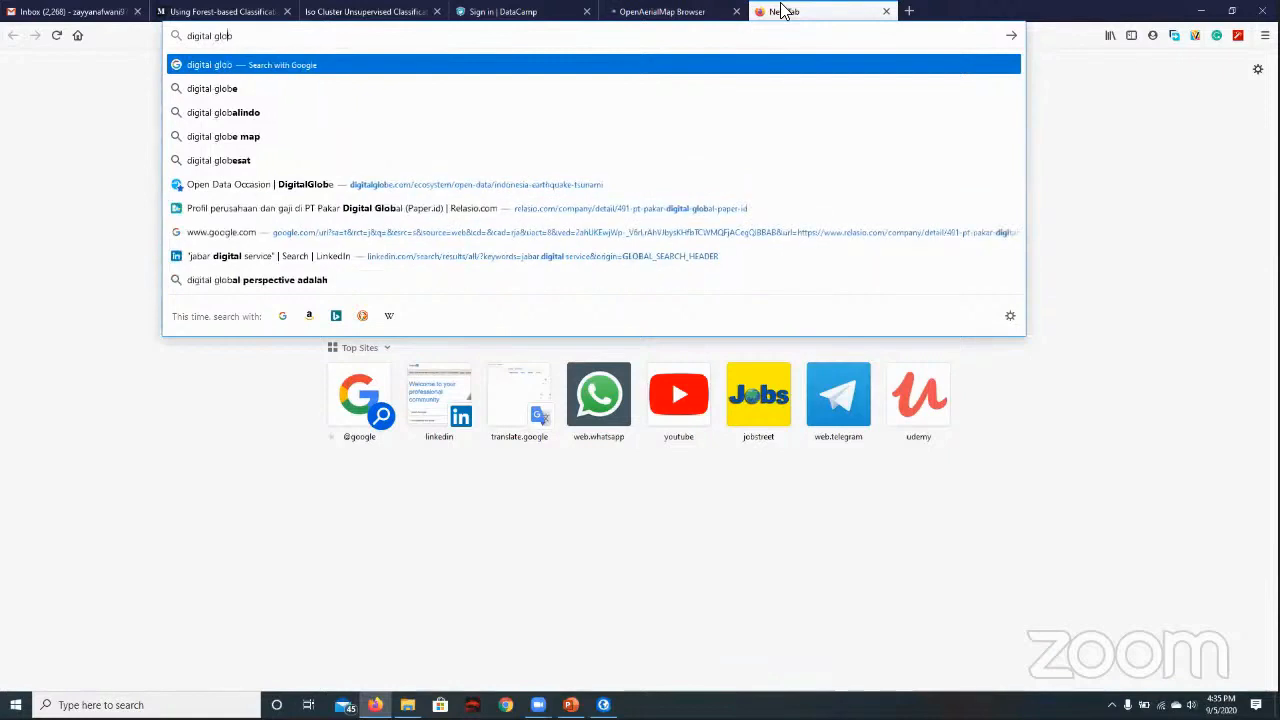
pyautogui.press('Down')
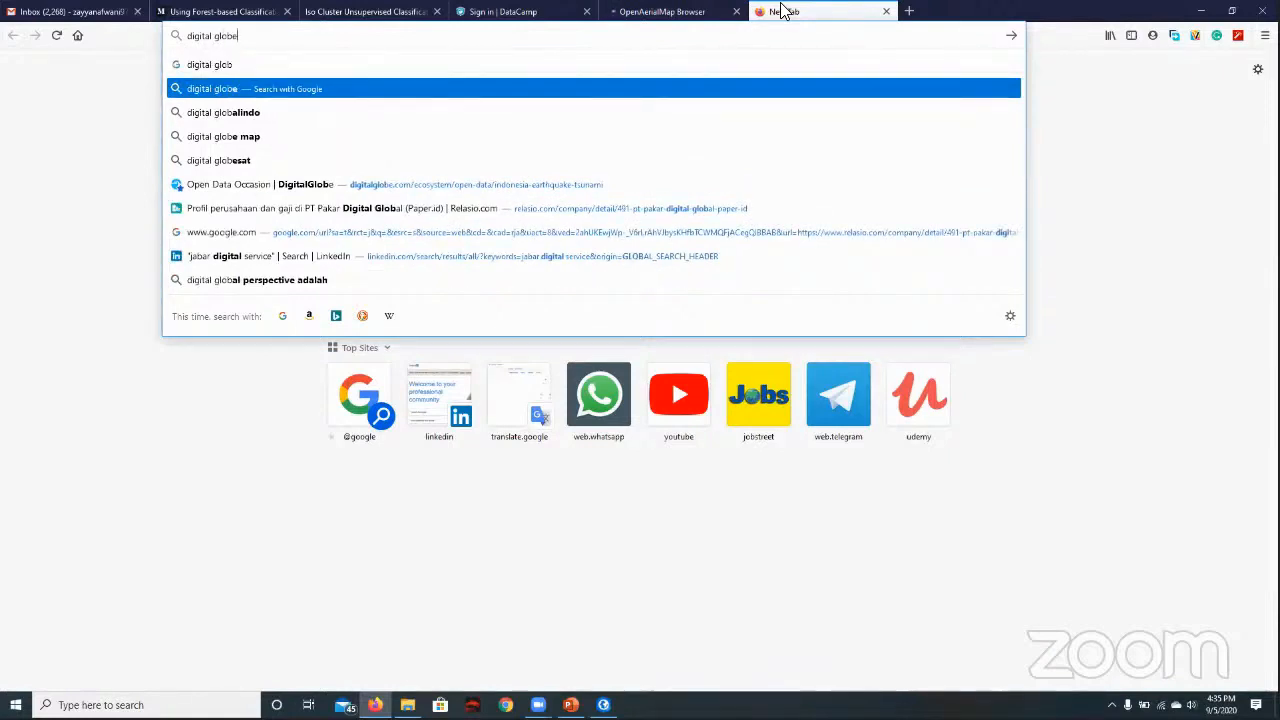
pyautogui.press('Return')
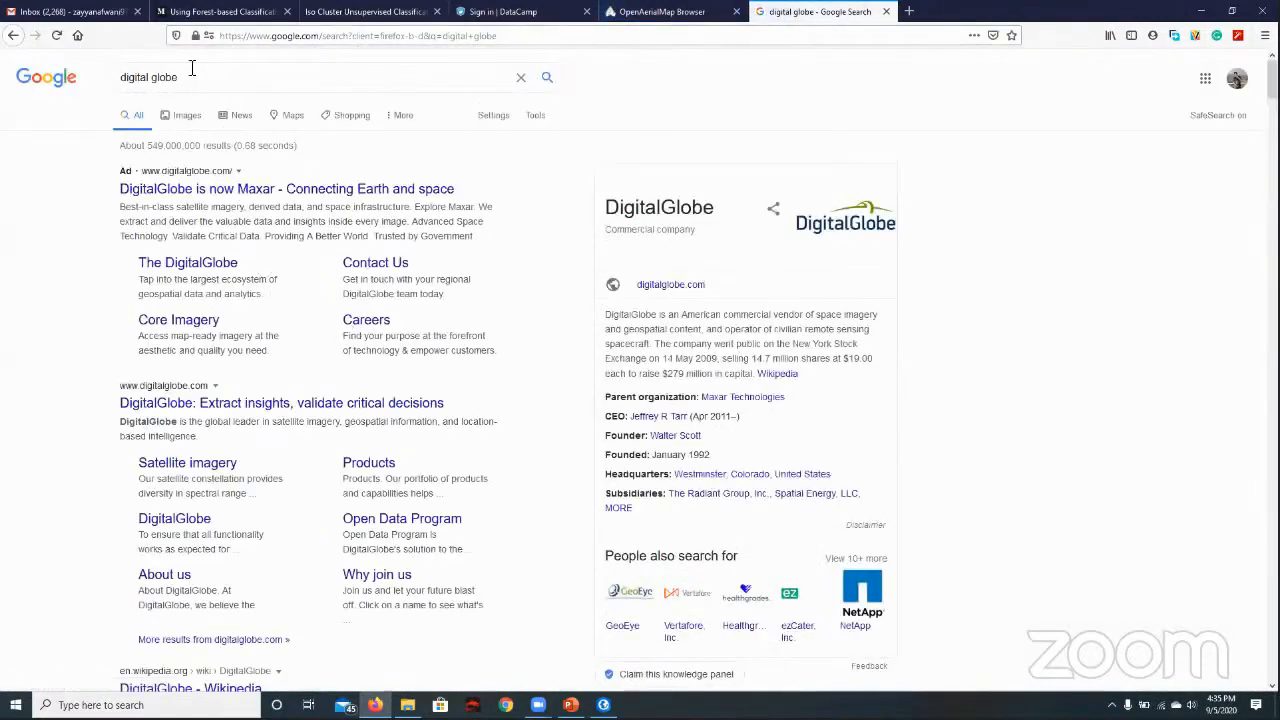
# - Refine the search to "open data digitalglobe" and open DigitalGlobe's Open Data Program page
pyautogui.click(127, 82)
pyautogui.write('open data')
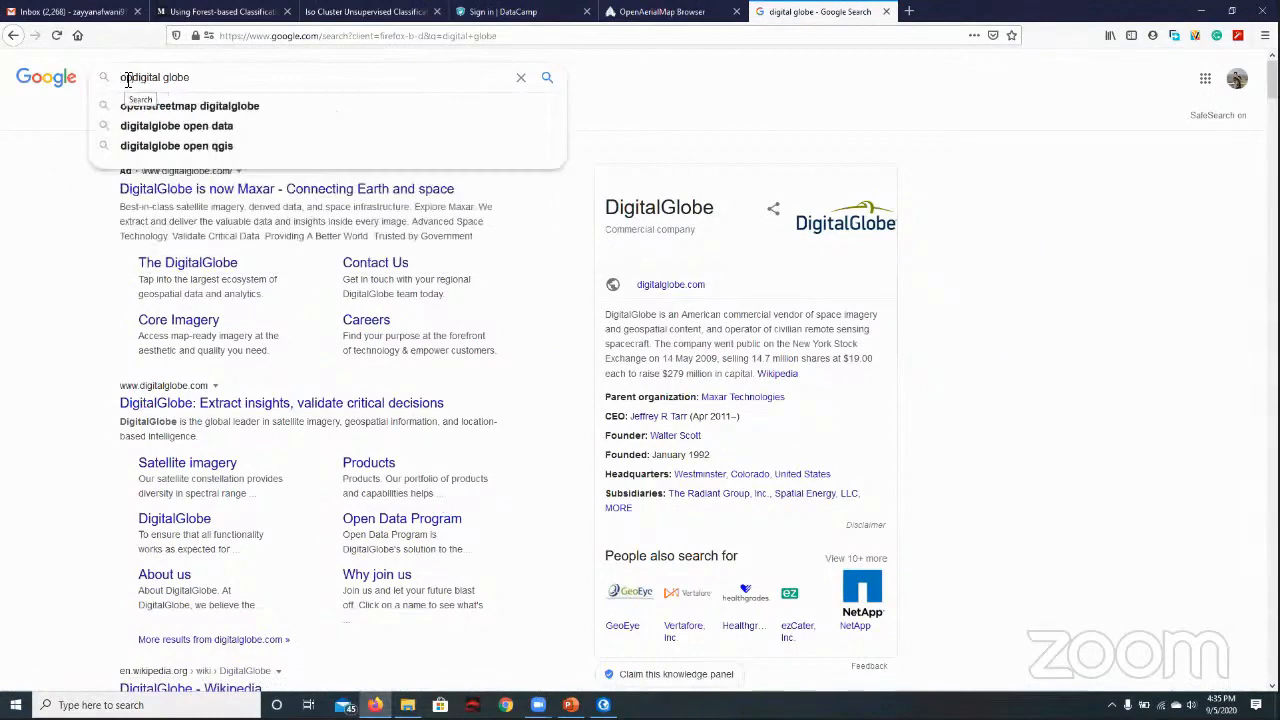
pyautogui.press('Return')
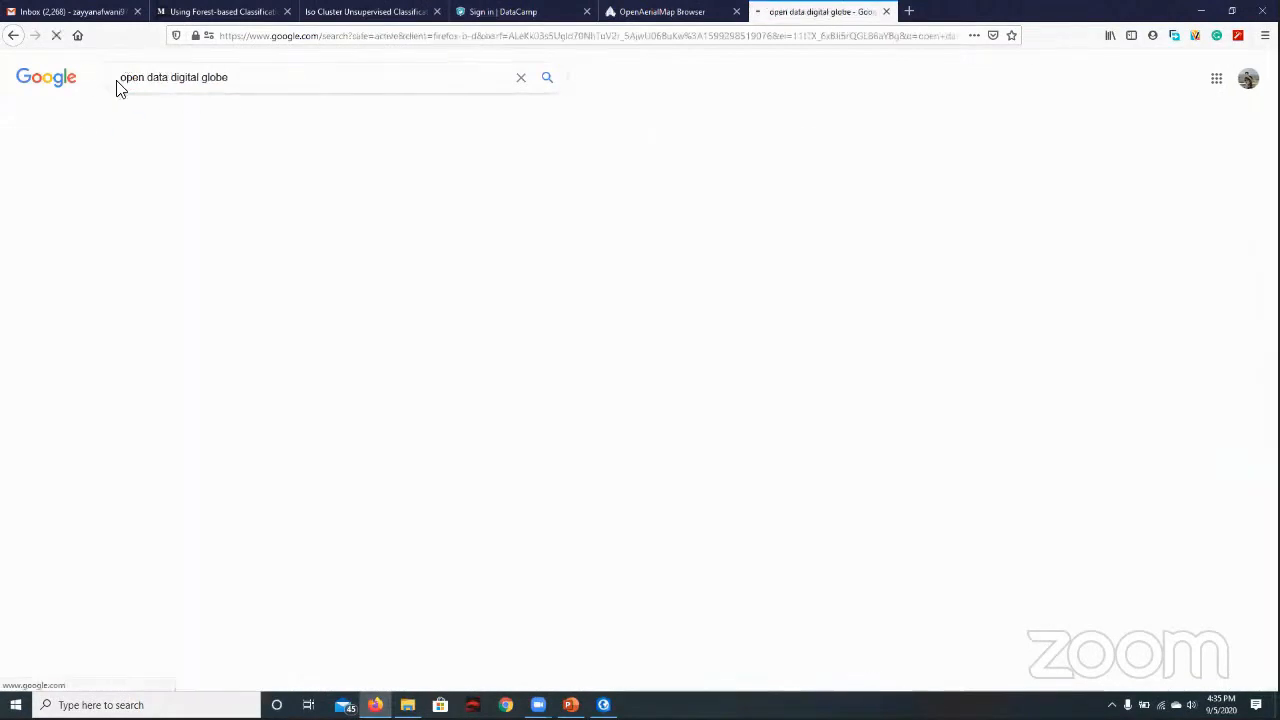
pyautogui.click(300, 175)
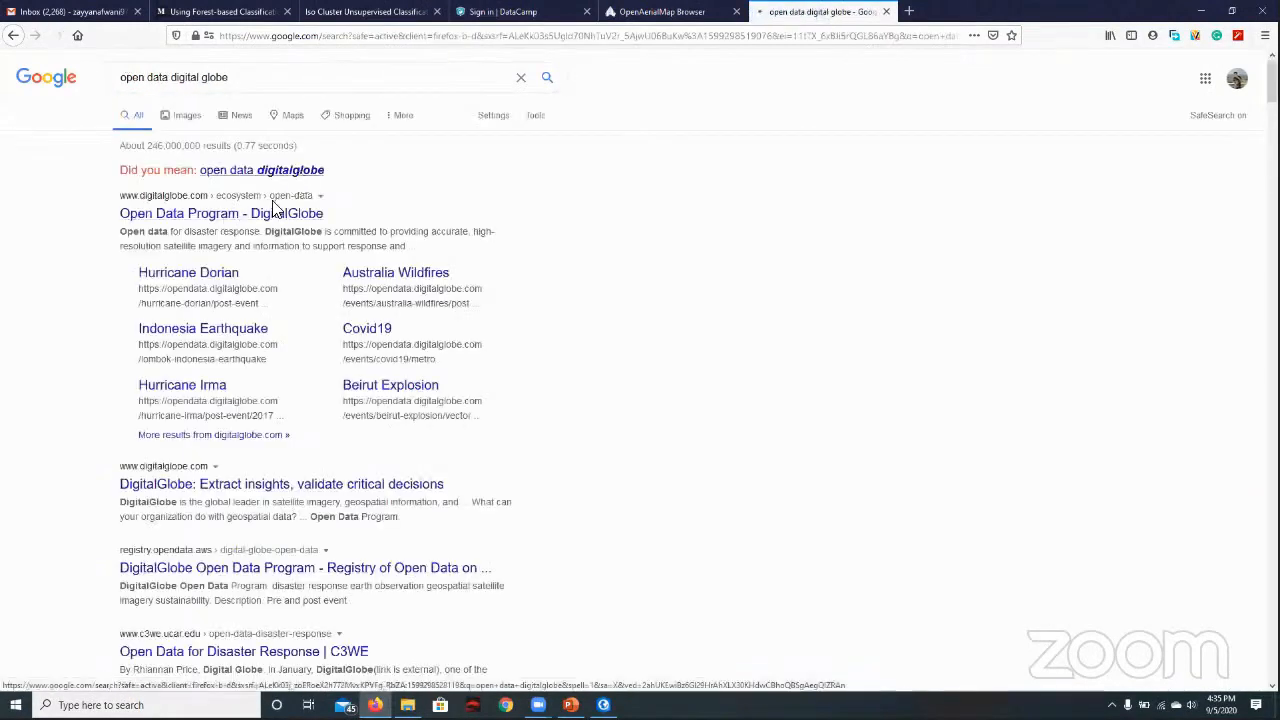
pyautogui.click(252, 199)
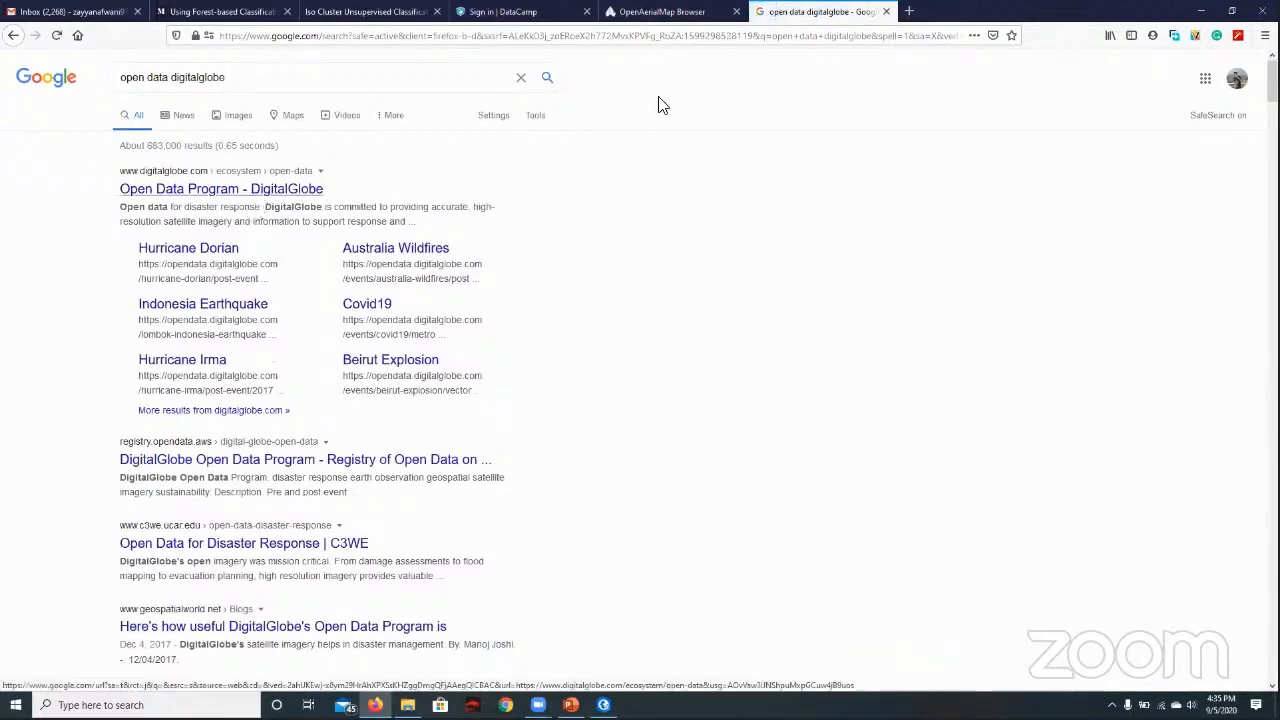
# - Return to the OpenAerialMap page and examine the imagery coverage from Africa across Indonesia and Australia
pyautogui.hotkey('ctrl', 'pageup')
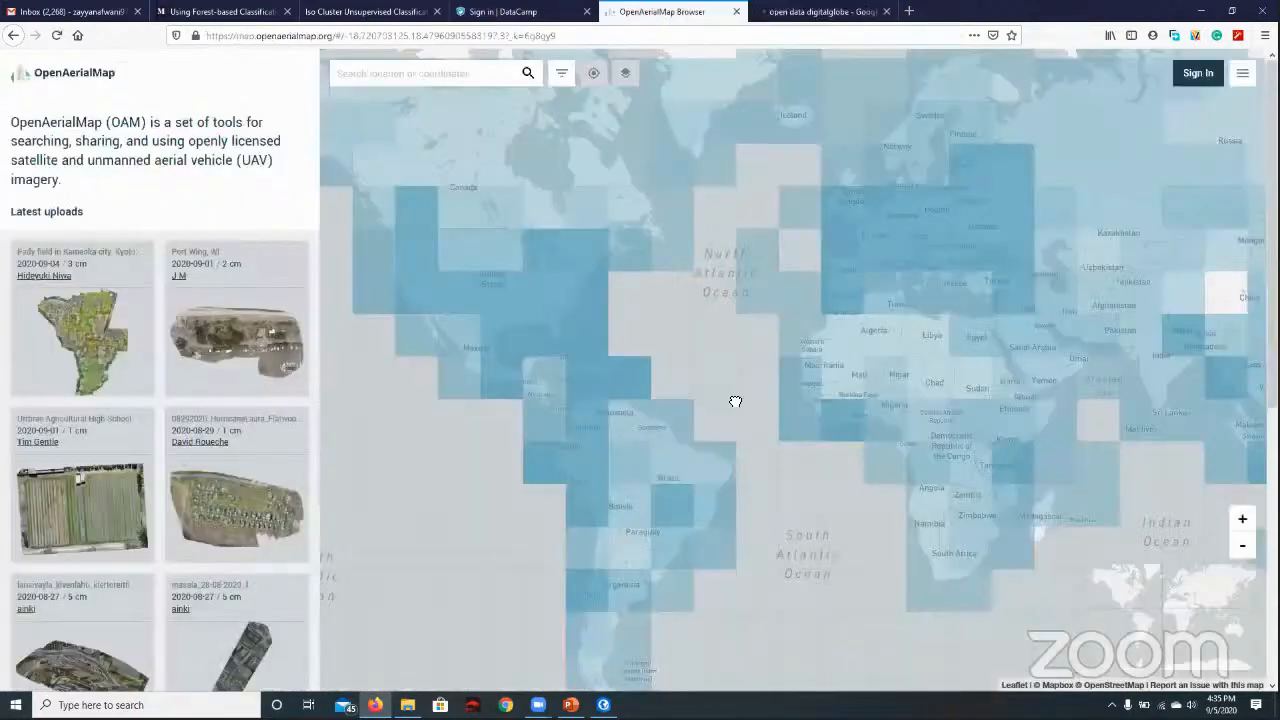
pyautogui.scroll(1, 891, 423)
pyautogui.moveTo(891, 423); pyautogui.dragTo(769, 408)
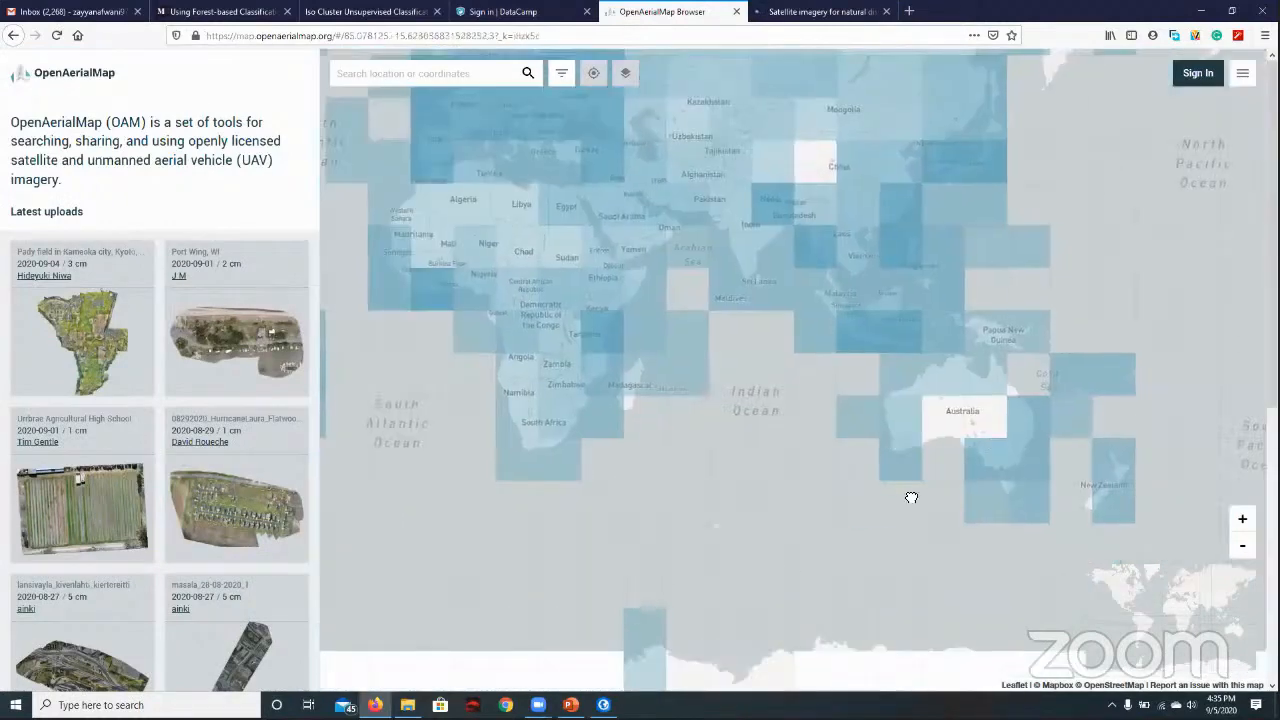
pyautogui.moveTo(911, 497); pyautogui.dragTo(723, 523)
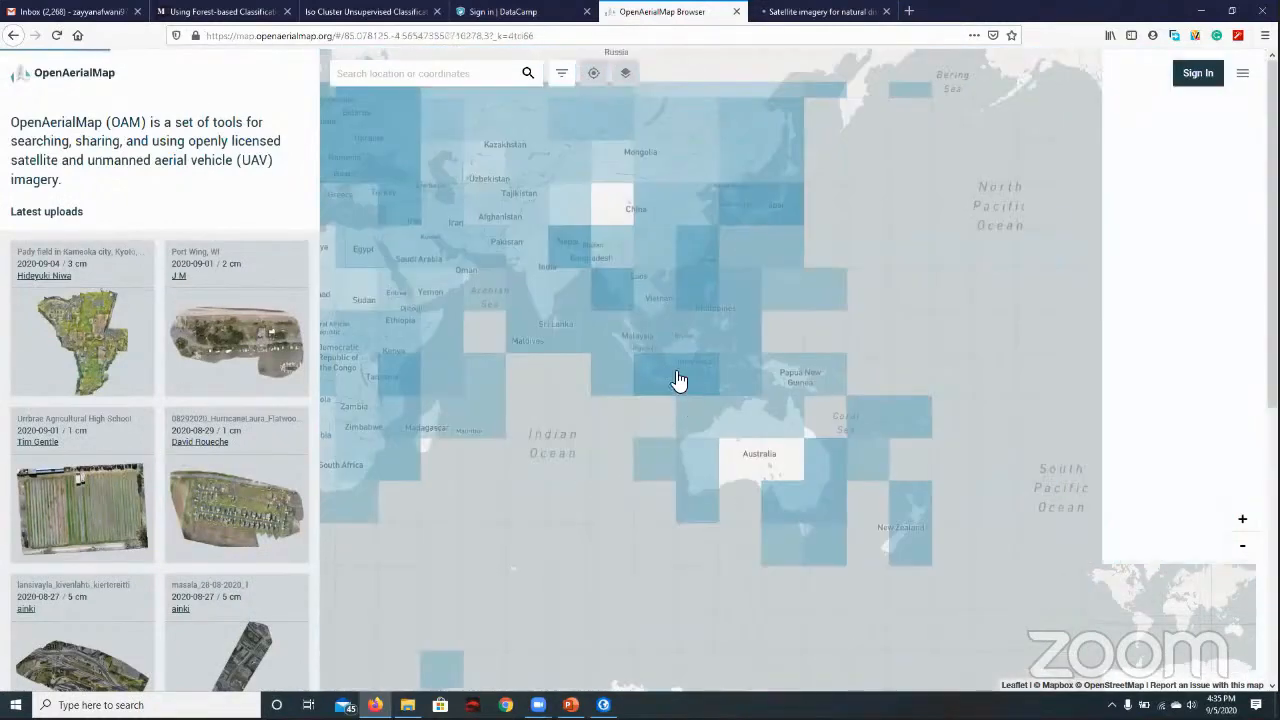
pyautogui.scroll(2, 766, 386)
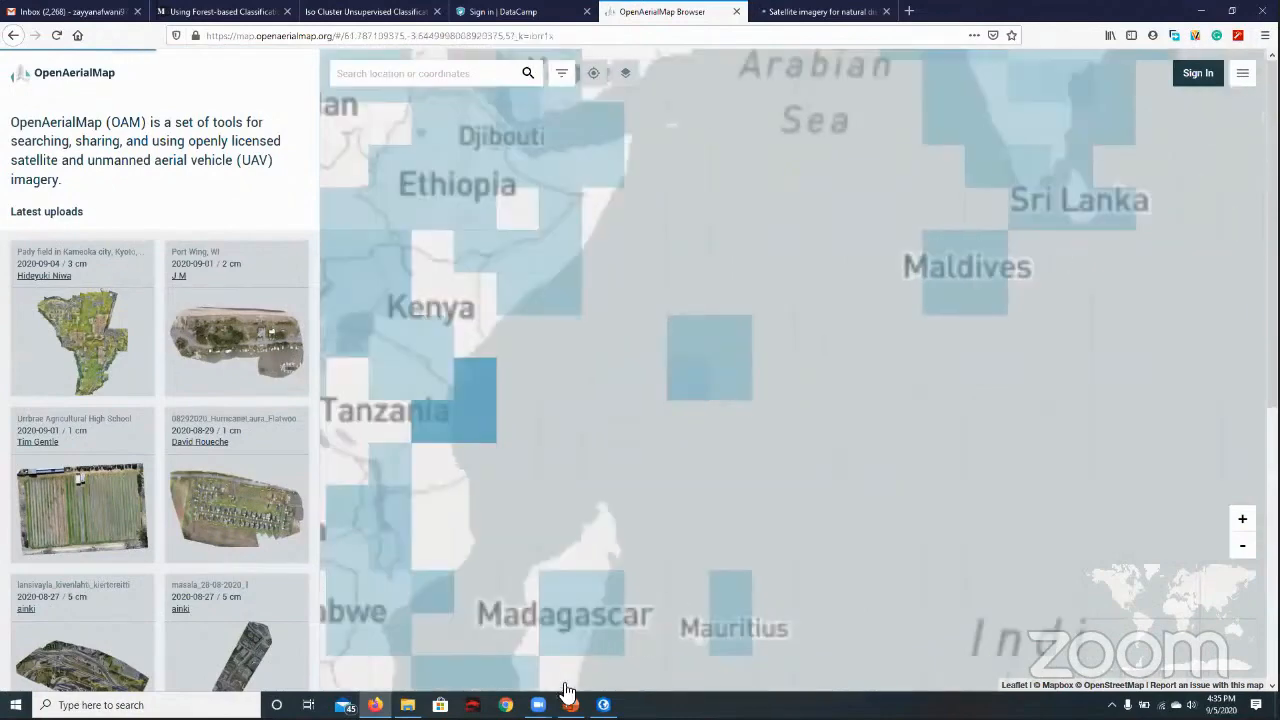
# - Switch to ArcGIS Pro, show the training messages and examine the Support Vector Machine classification preview across the Palu image
pyautogui.click(603, 705)
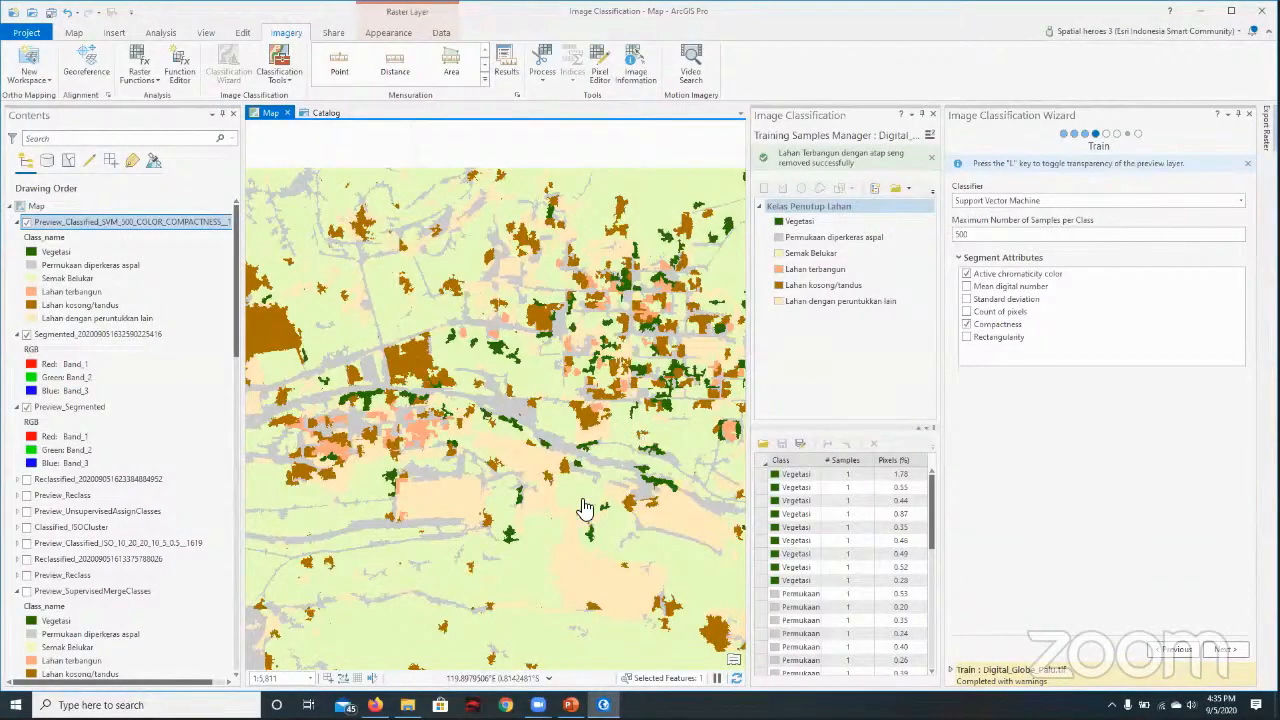
pyautogui.scroll(-2, 560, 400)
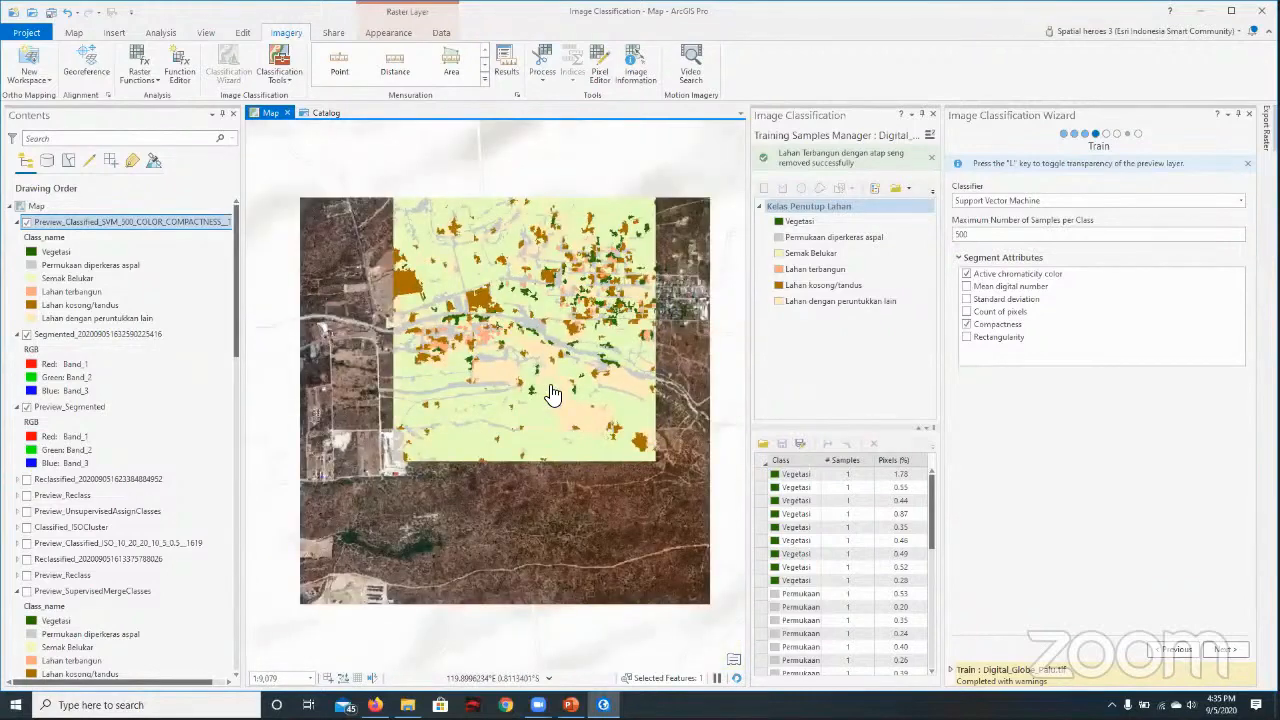
pyautogui.scroll(-1, 528, 350)
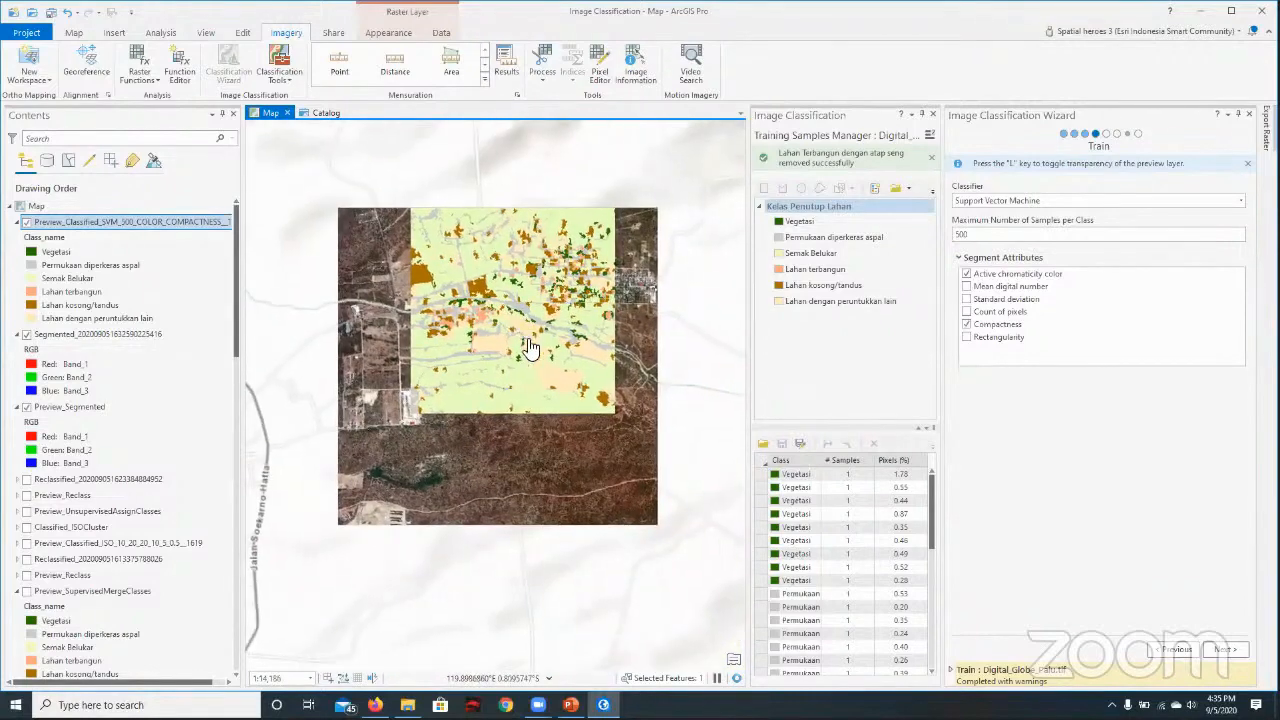
pyautogui.scroll(1, 530, 347)
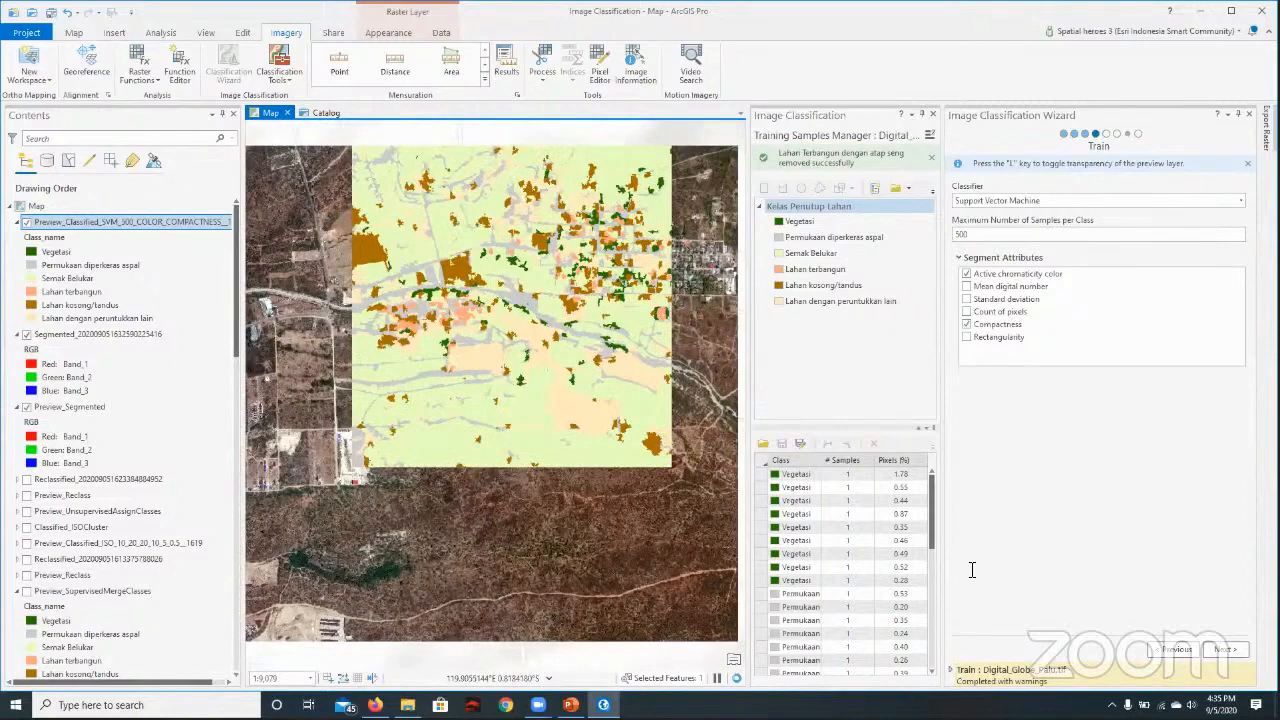
pyautogui.click(958, 545)
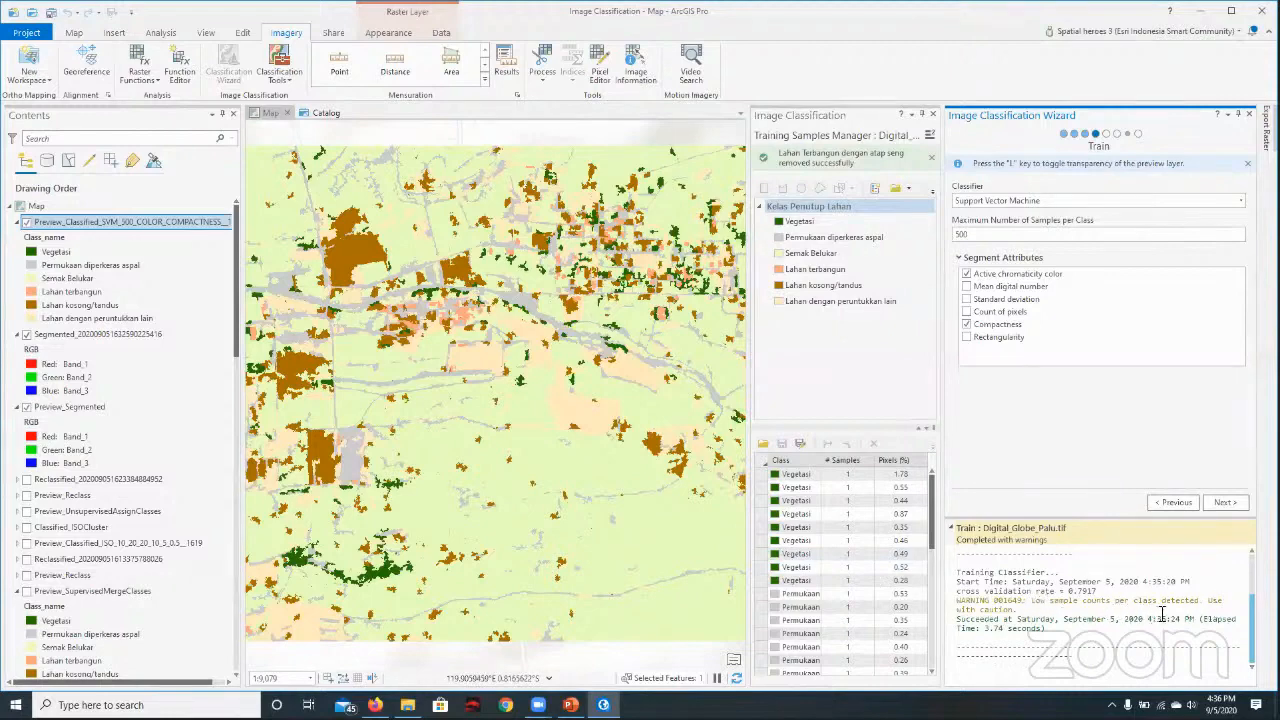
pyautogui.scroll(-1, 466, 325)
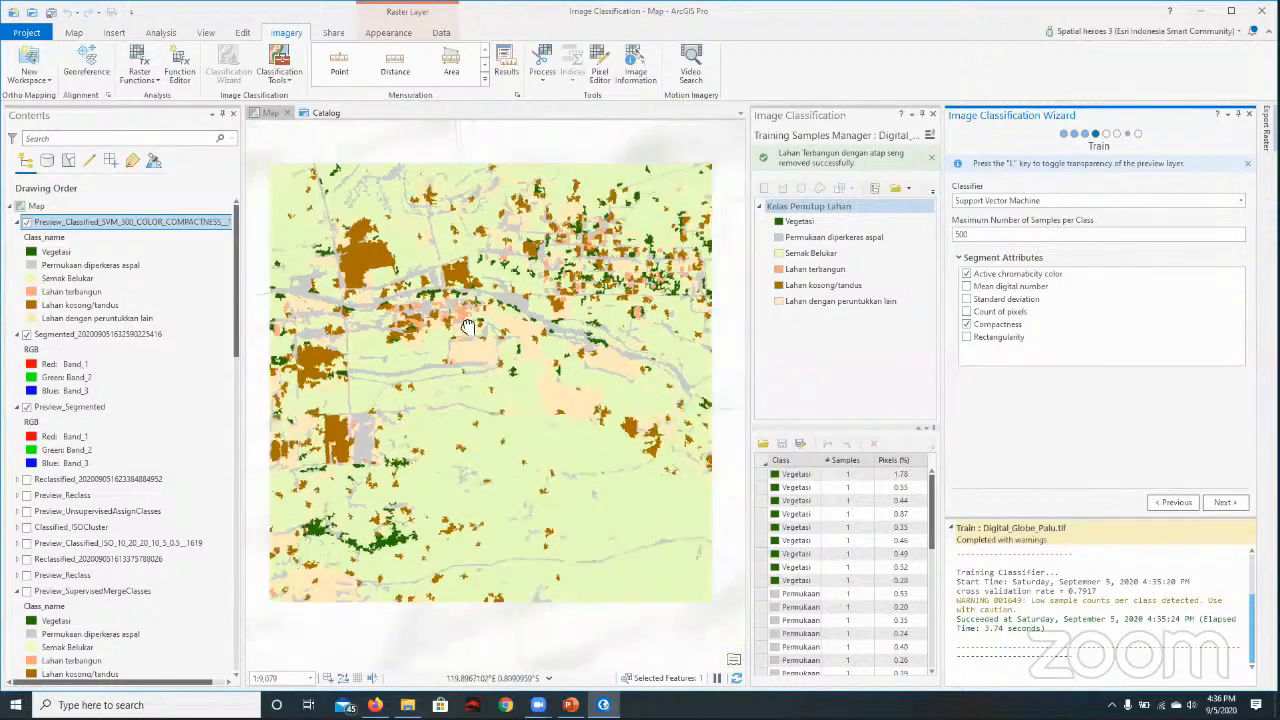
pyautogui.scroll(-2, 466, 325)
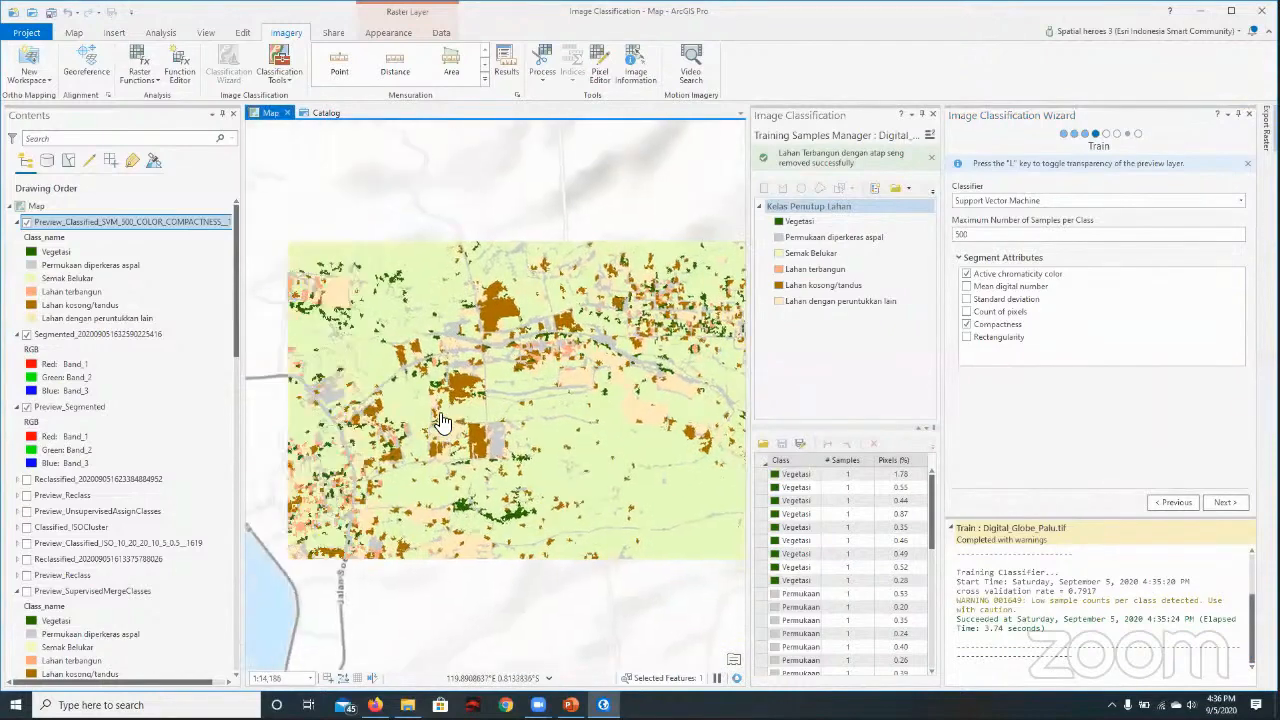
pyautogui.scroll(2, 443, 421)
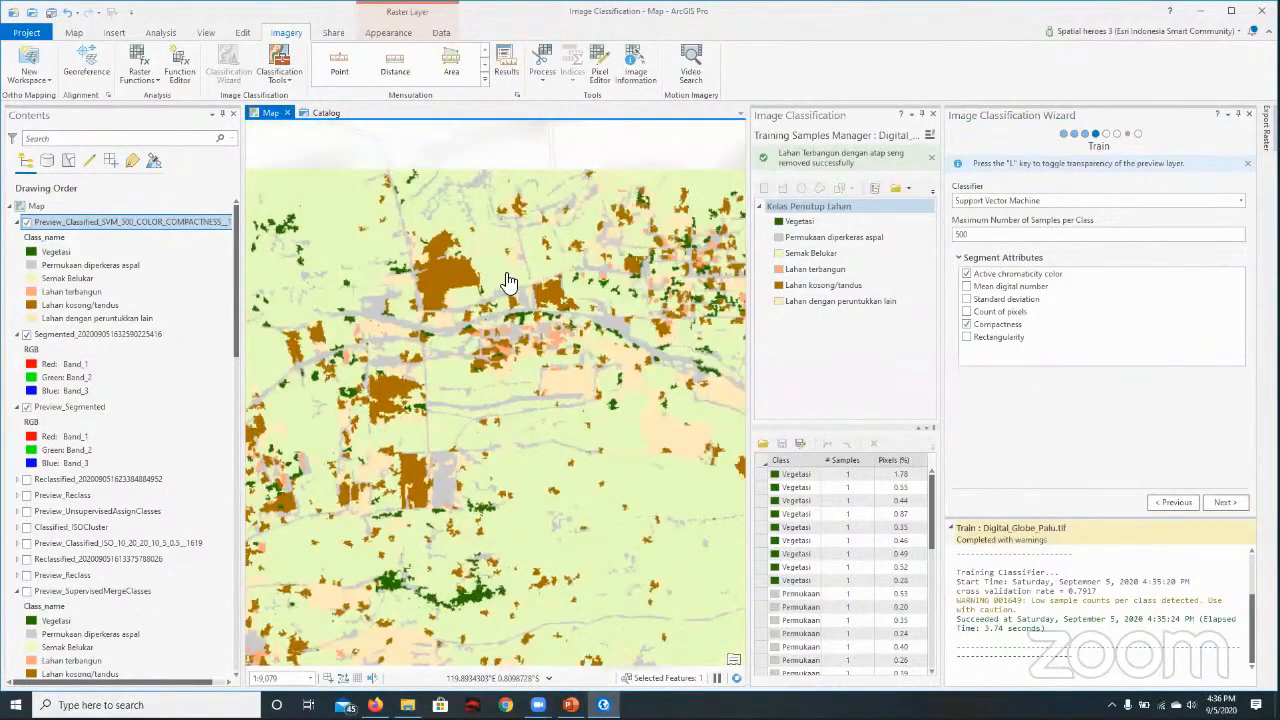
pyautogui.scroll(2, 508, 281)
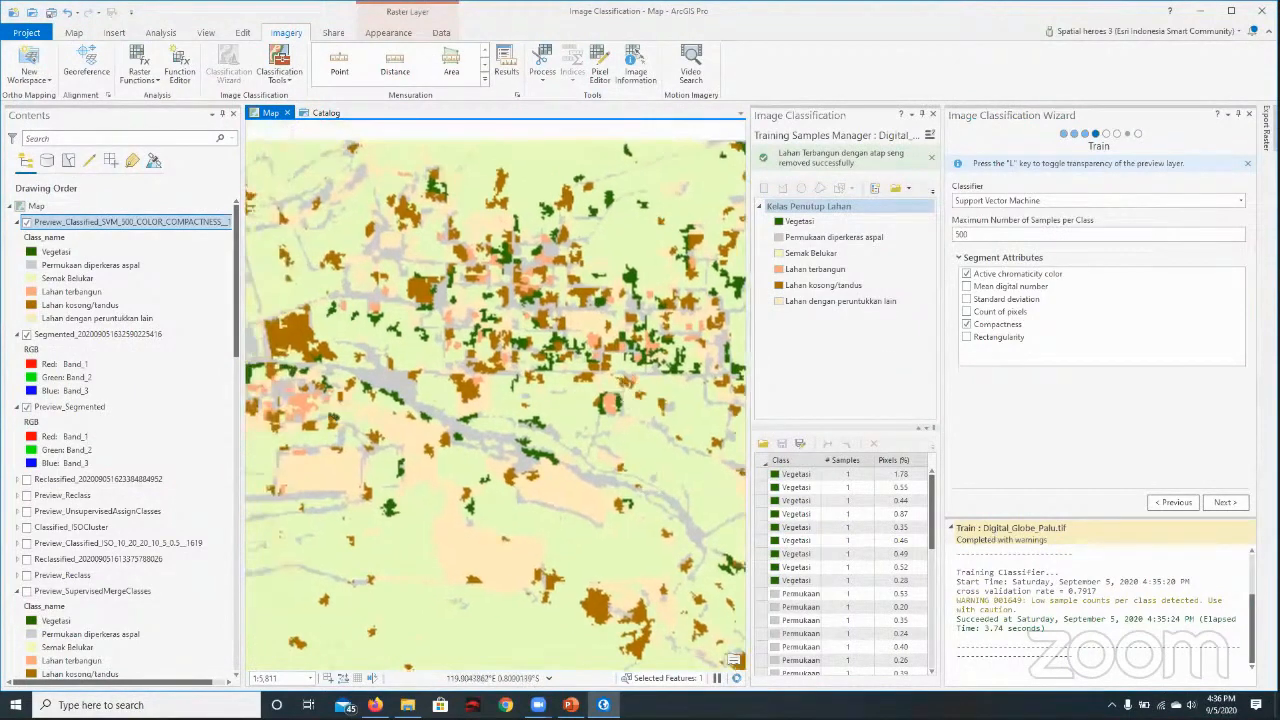
# - Continue to classification, name the output dataset Classified_SVM_ObjectBased and run it
pyautogui.click(1236, 503)
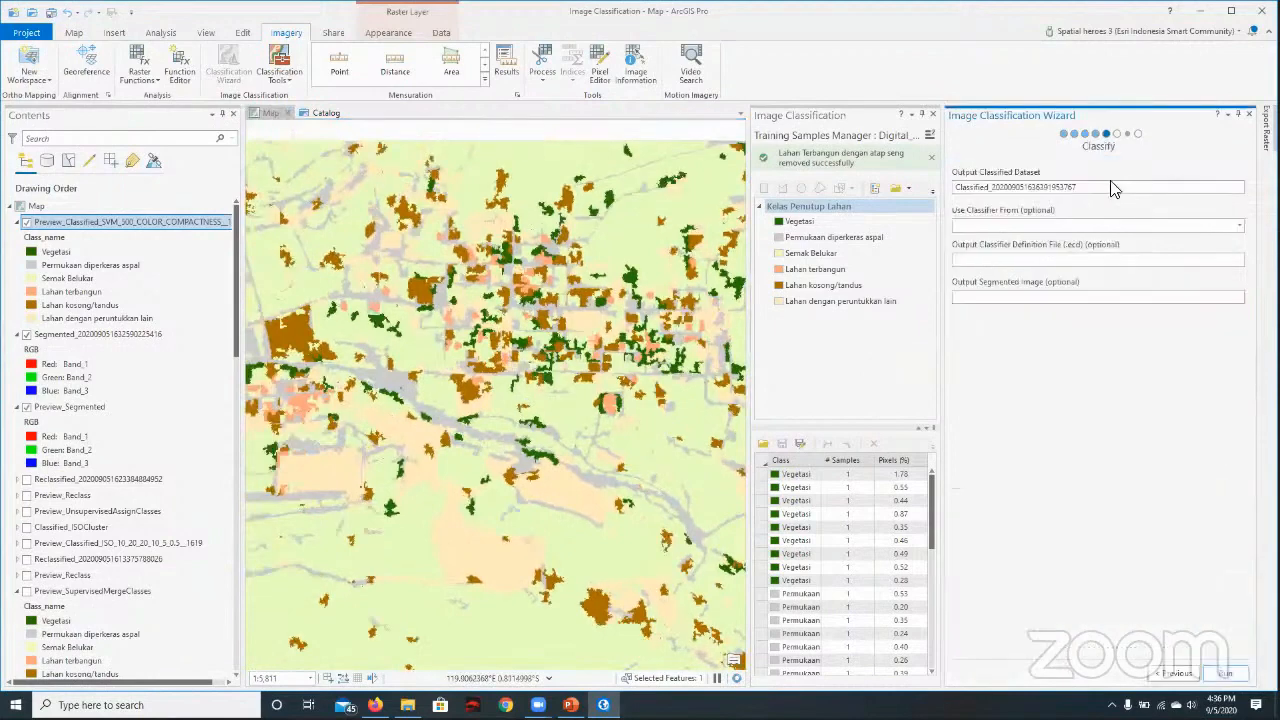
pyautogui.moveTo(1088, 187); pyautogui.dragTo(991, 191)
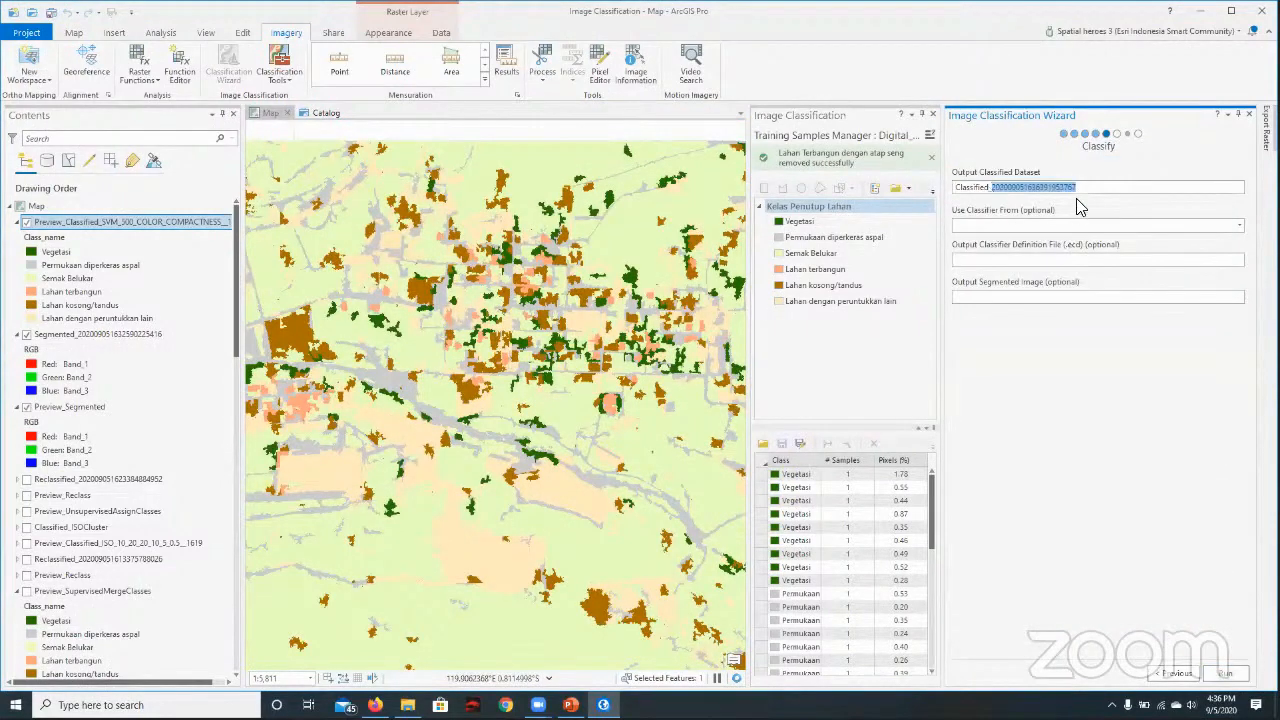
pyautogui.write('SVM_')
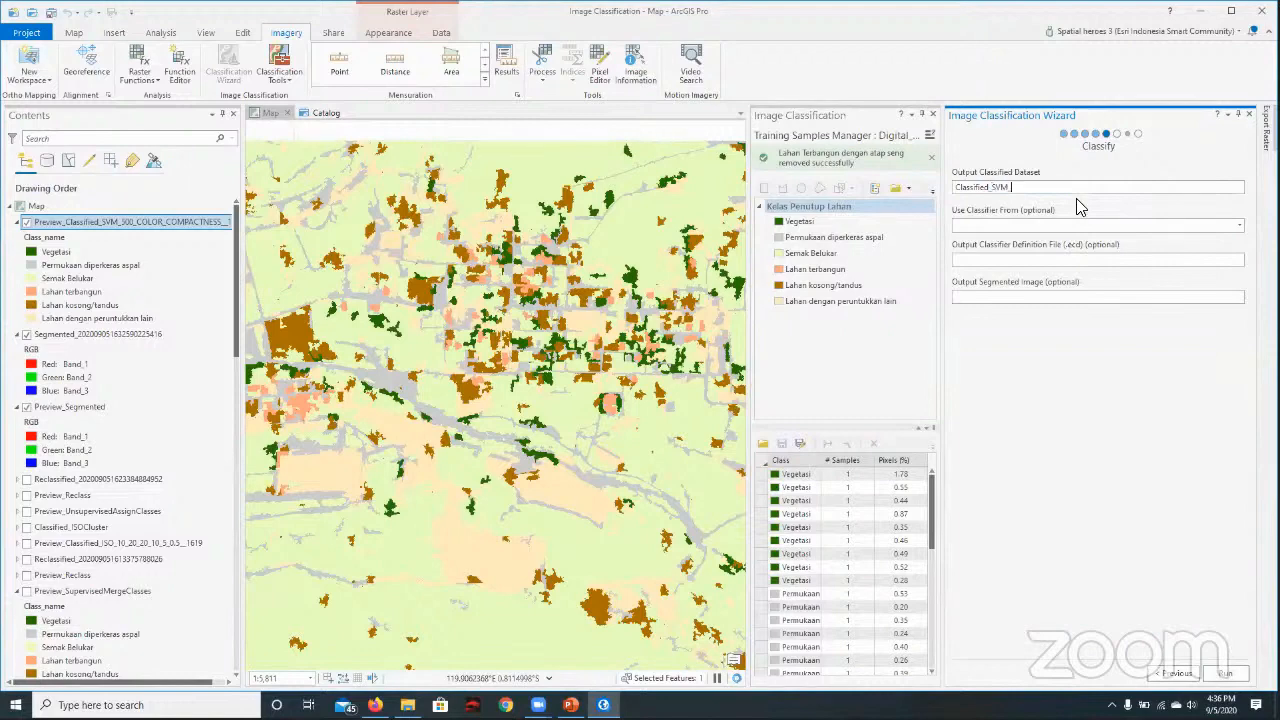
pyautogui.write('ObjectBased')
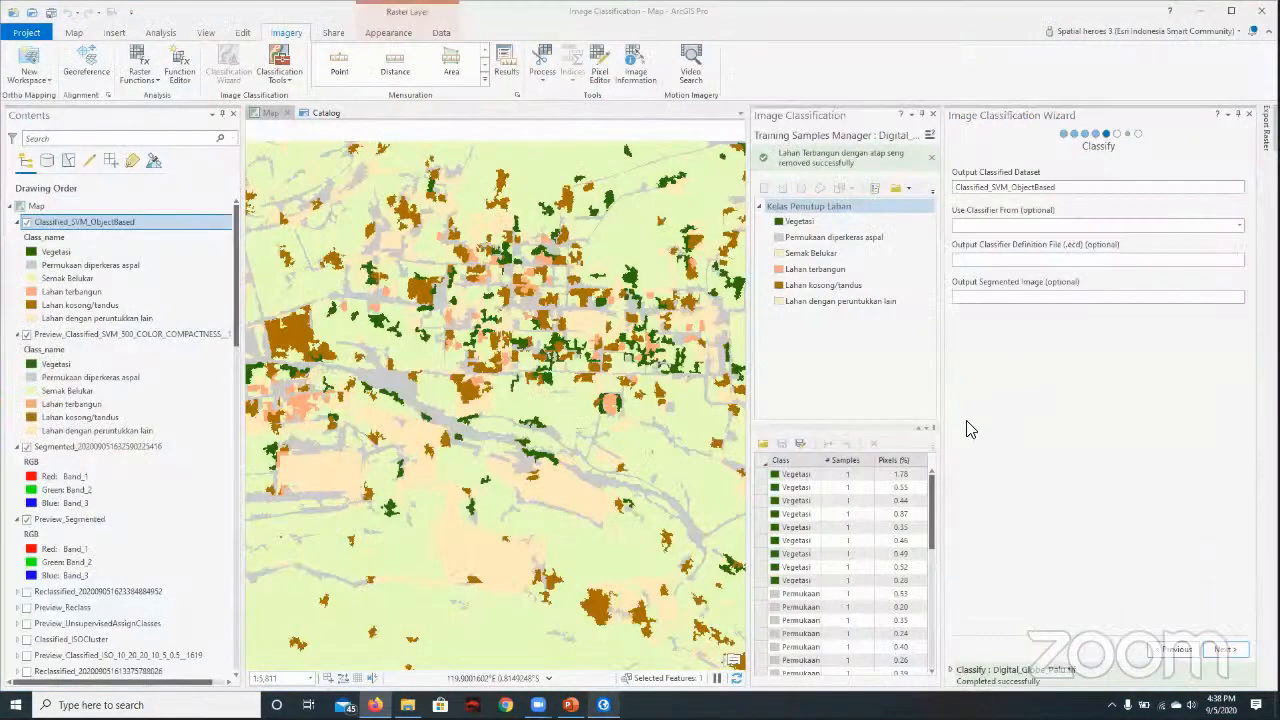
# - Leave the classes unmerged, continue to the Reclassifier and choose to reclassify within a region
pyautogui.click(1228, 650)
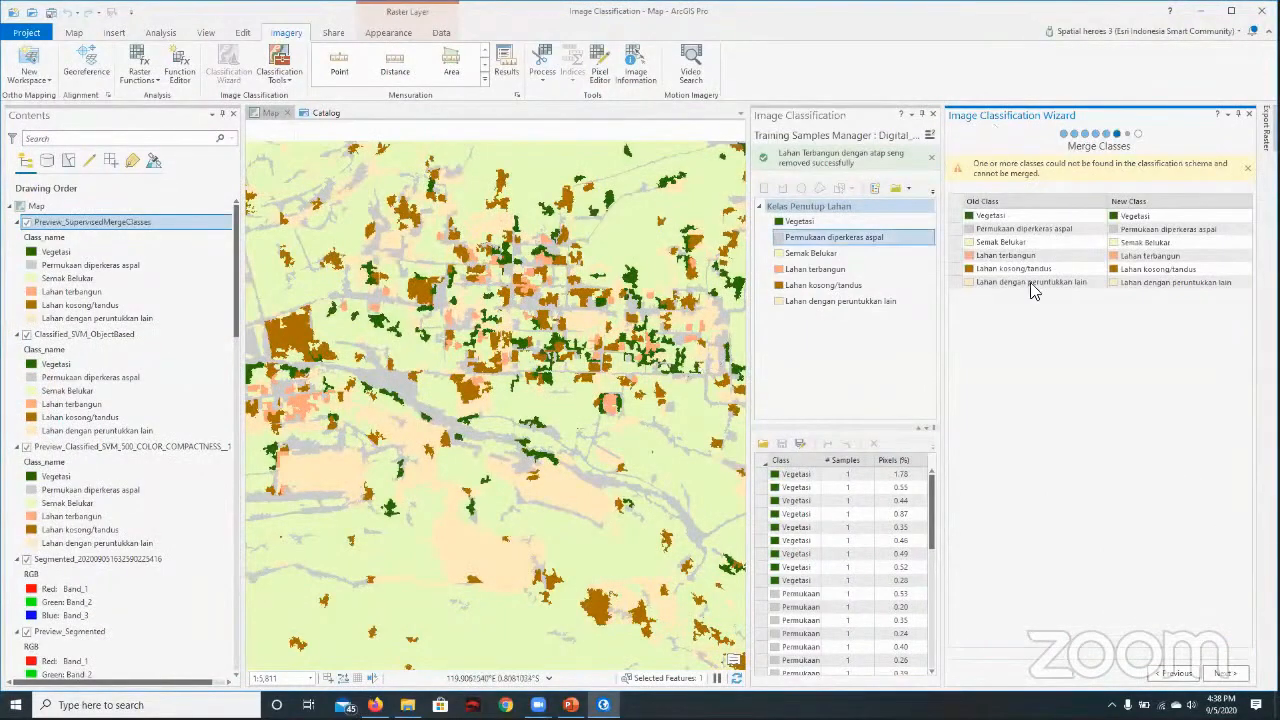
pyautogui.click(1230, 676)
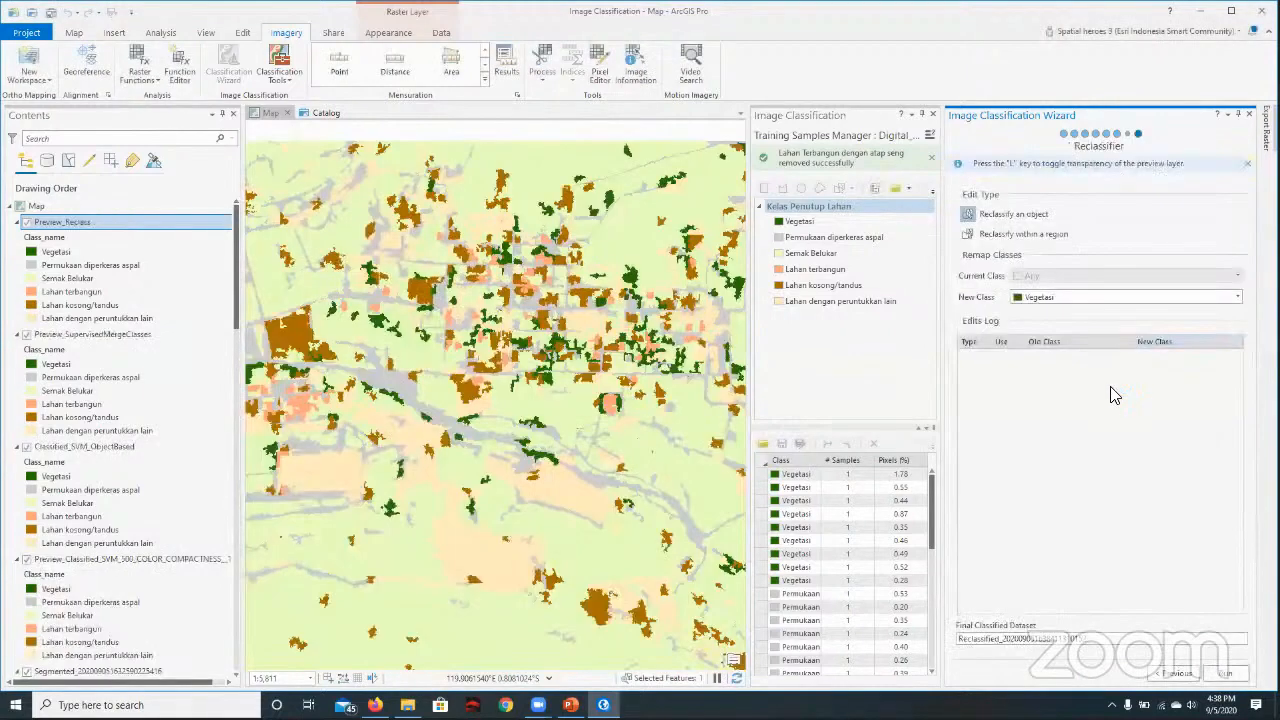
pyautogui.click(970, 236)
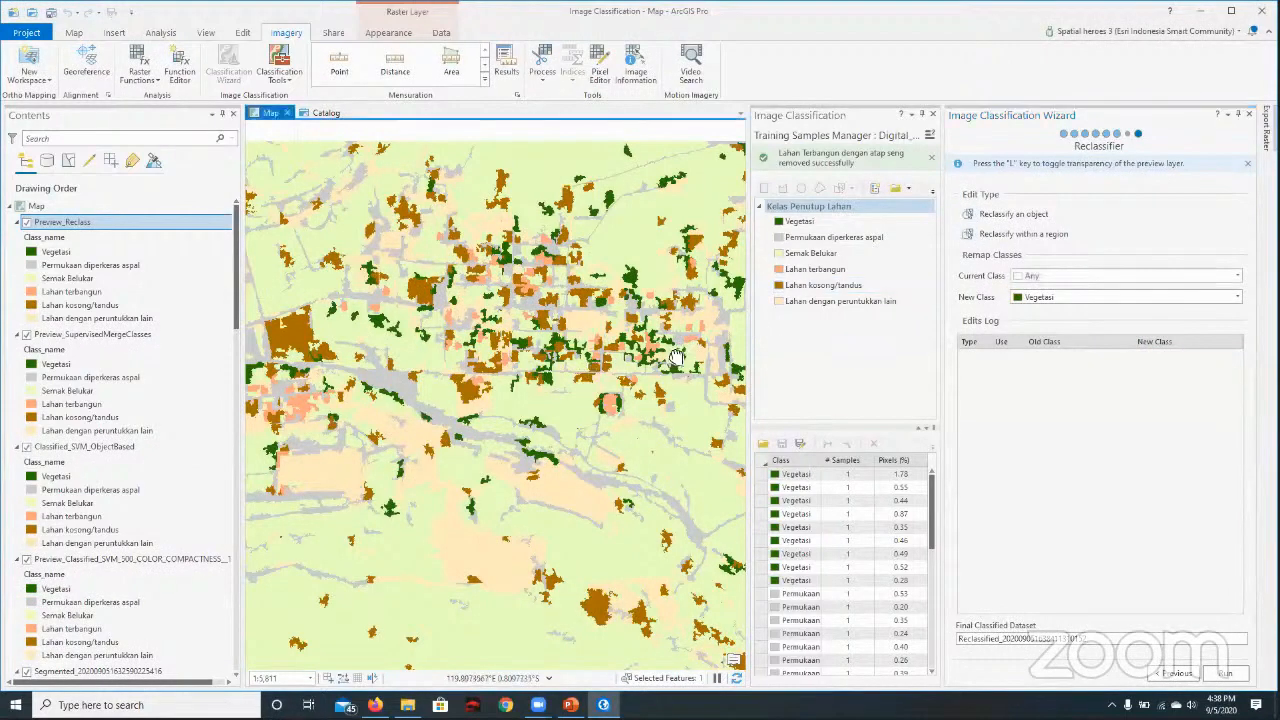
# - Examine the reclassification preview of the Palu area closely for stray isolated pixels within the land cover regions
pyautogui.scroll(2, 500, 331)
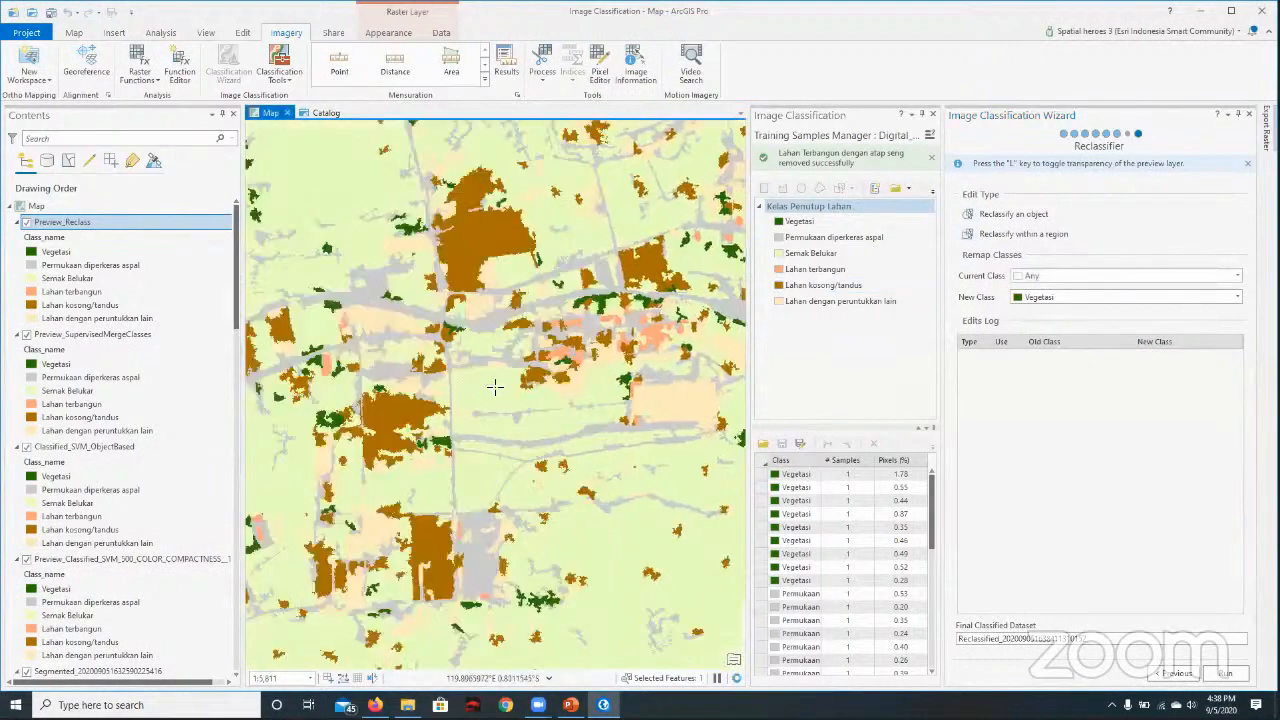
pyautogui.scroll(4, 548, 275)
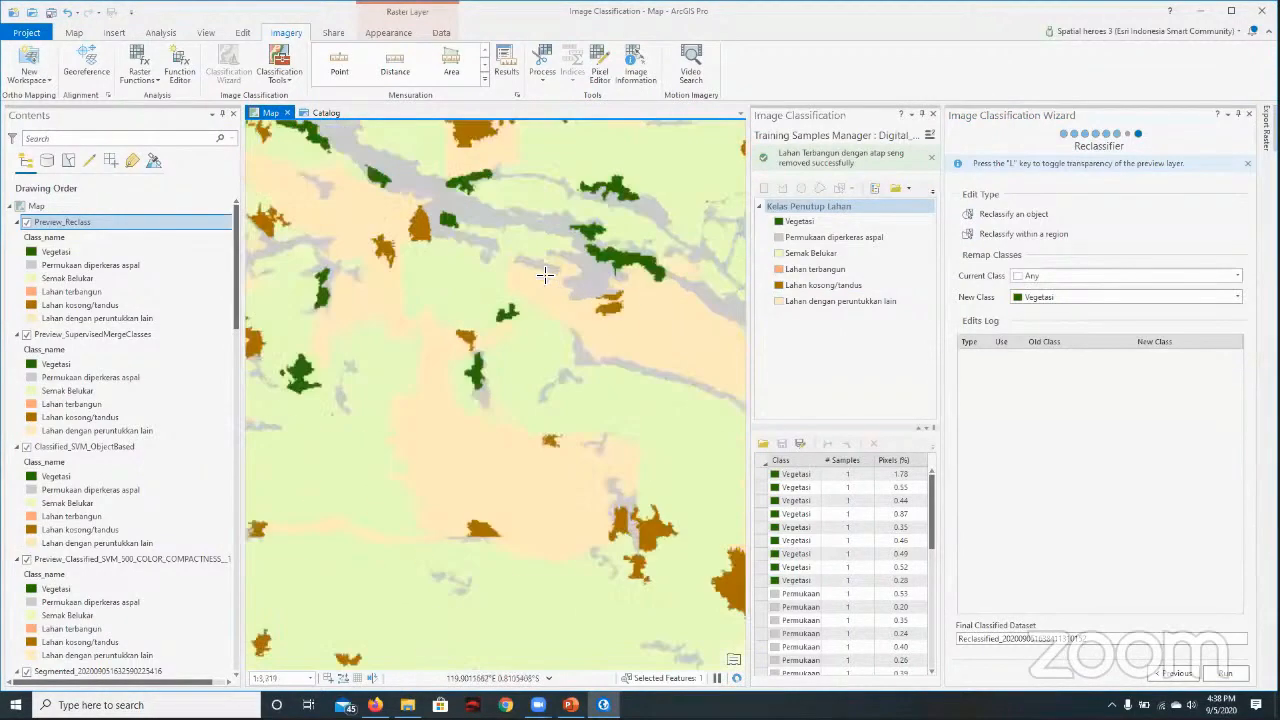
pyautogui.scroll(4, 548, 275)
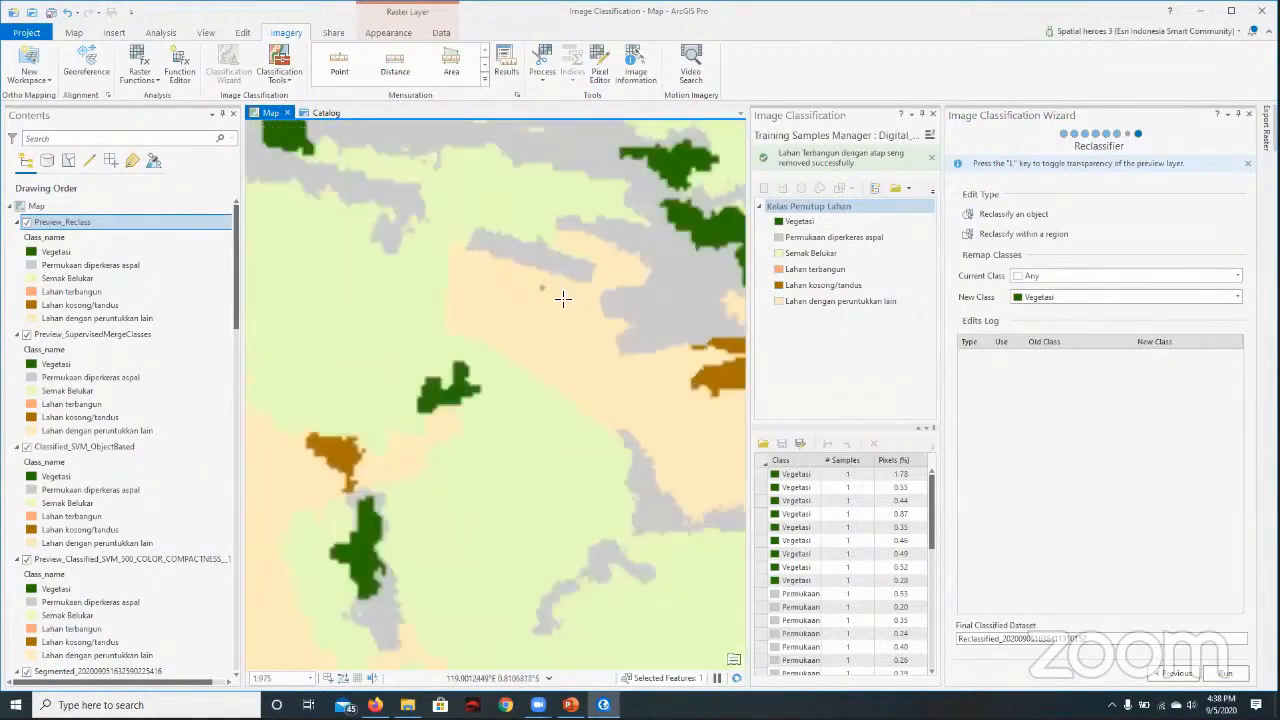
pyautogui.scroll(-2, 563, 298)
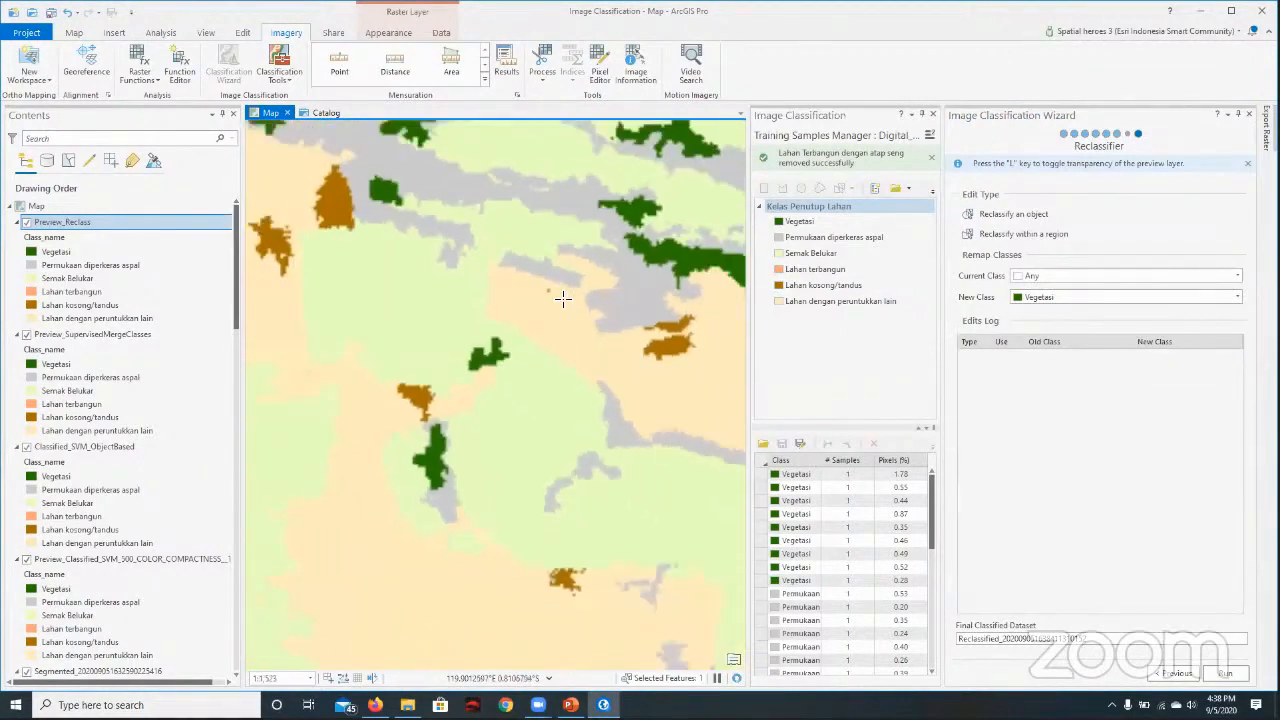
pyautogui.scroll(-2, 569, 295)
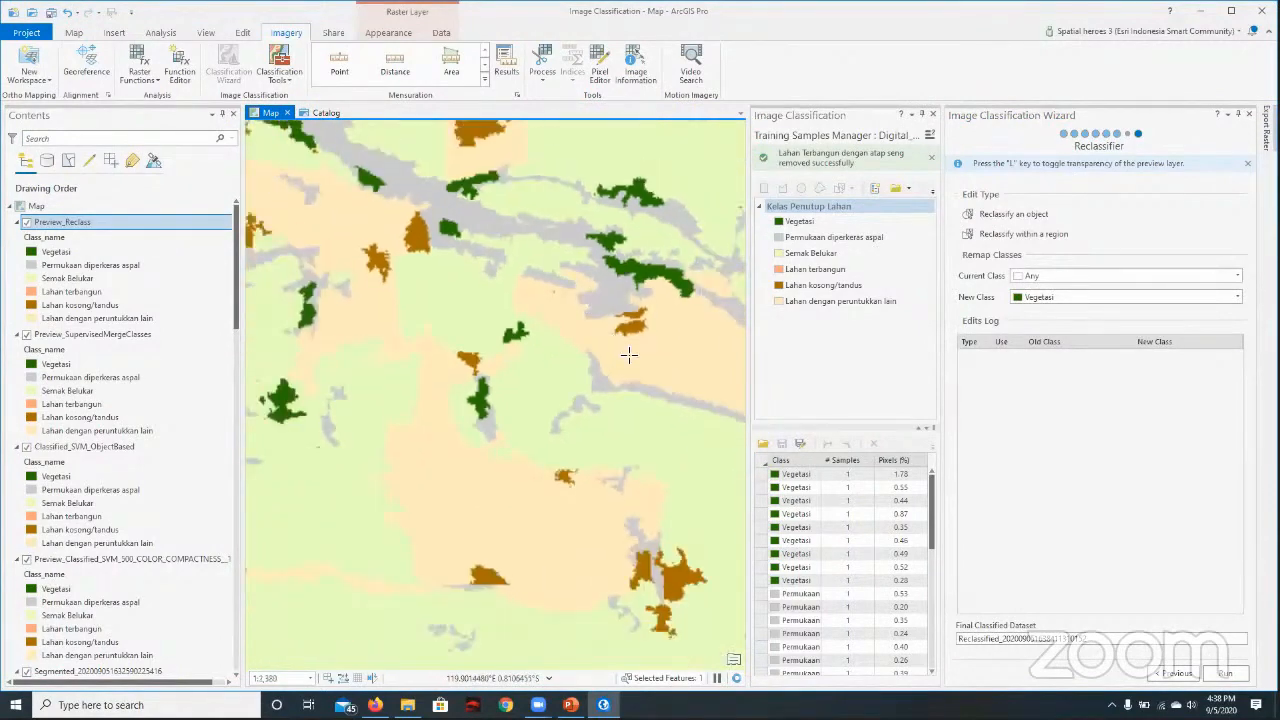
pyautogui.moveTo(739, 336); pyautogui.dragTo(637, 341)
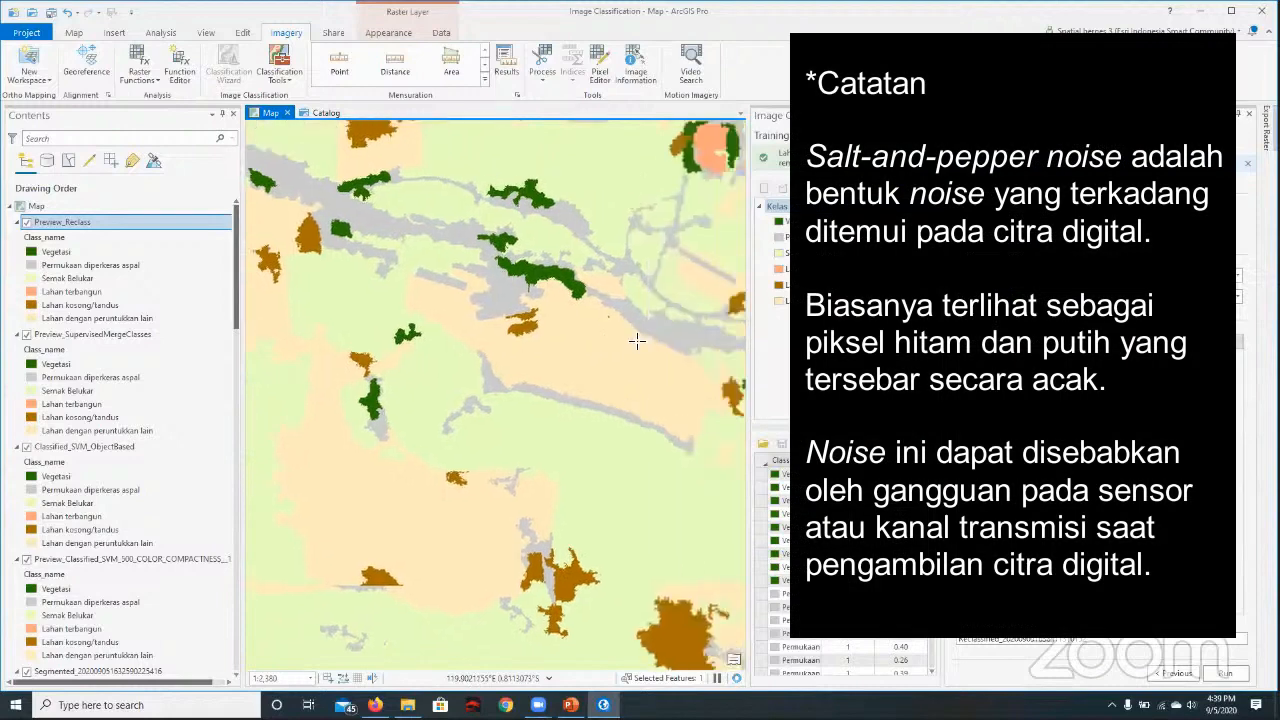
pyautogui.scroll(2, 637, 341)
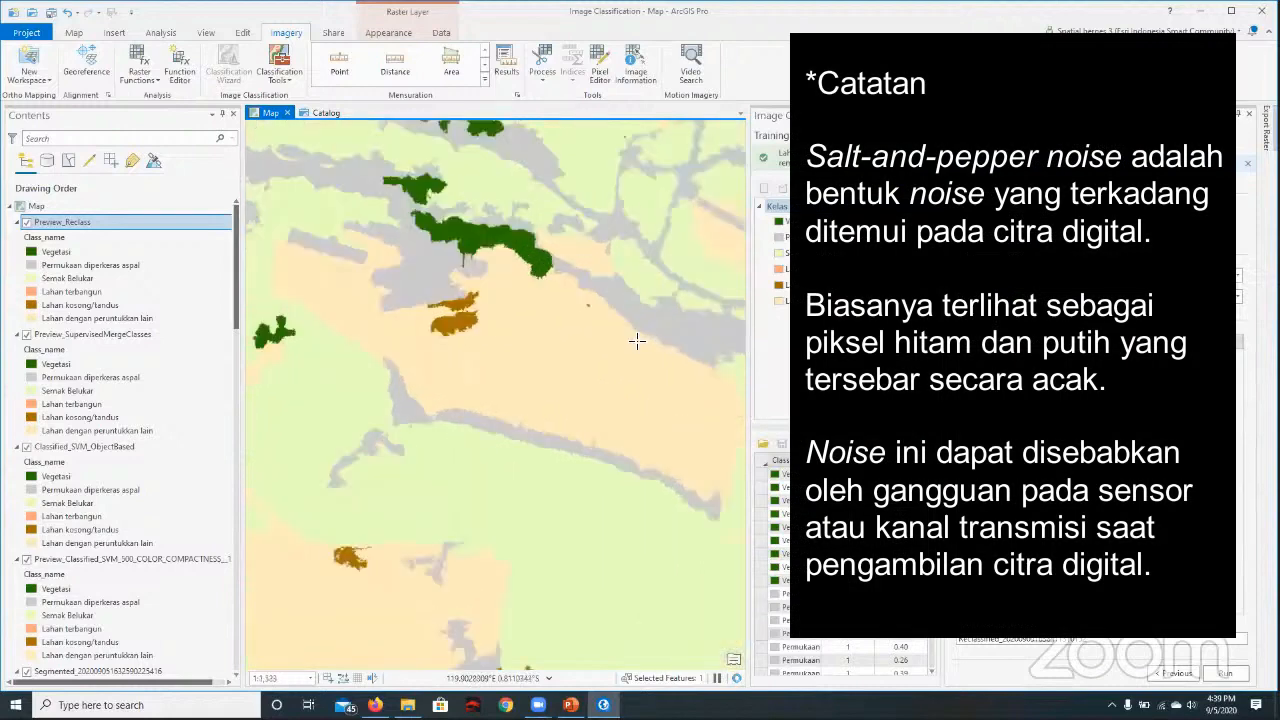
pyautogui.scroll(1, 585, 284)
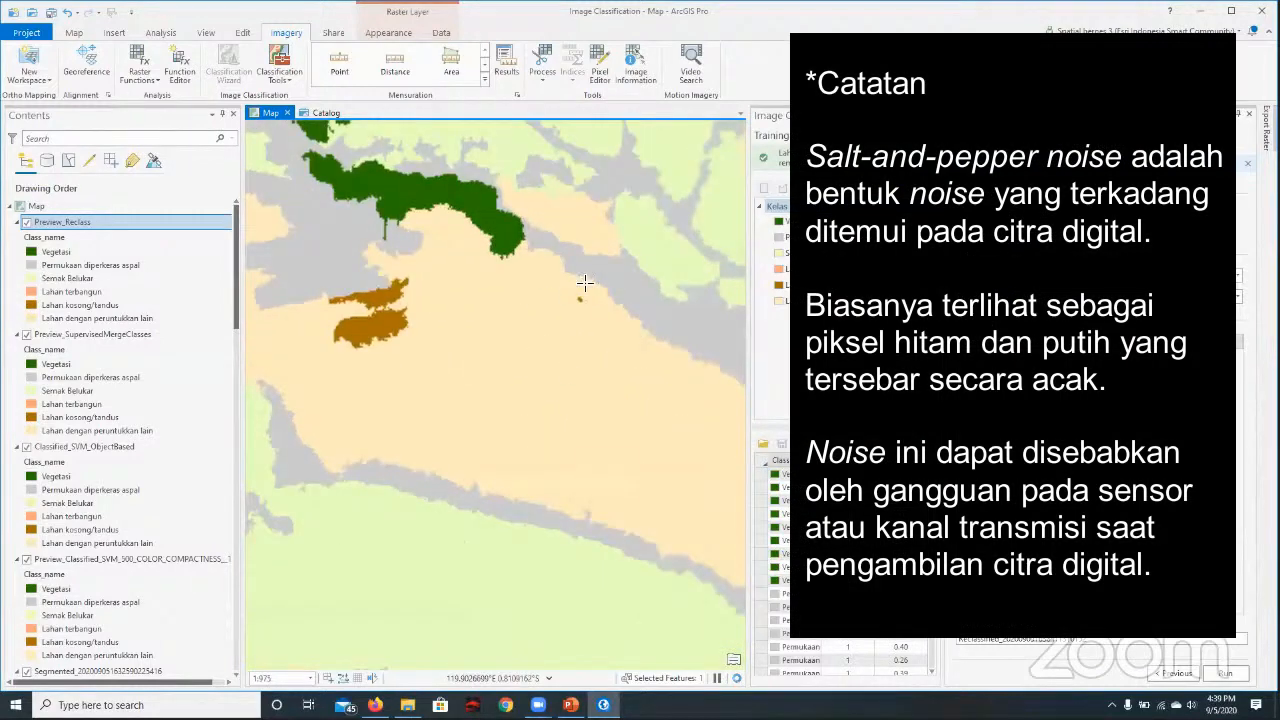
pyautogui.moveTo(477, 350); pyautogui.dragTo(397, 412)
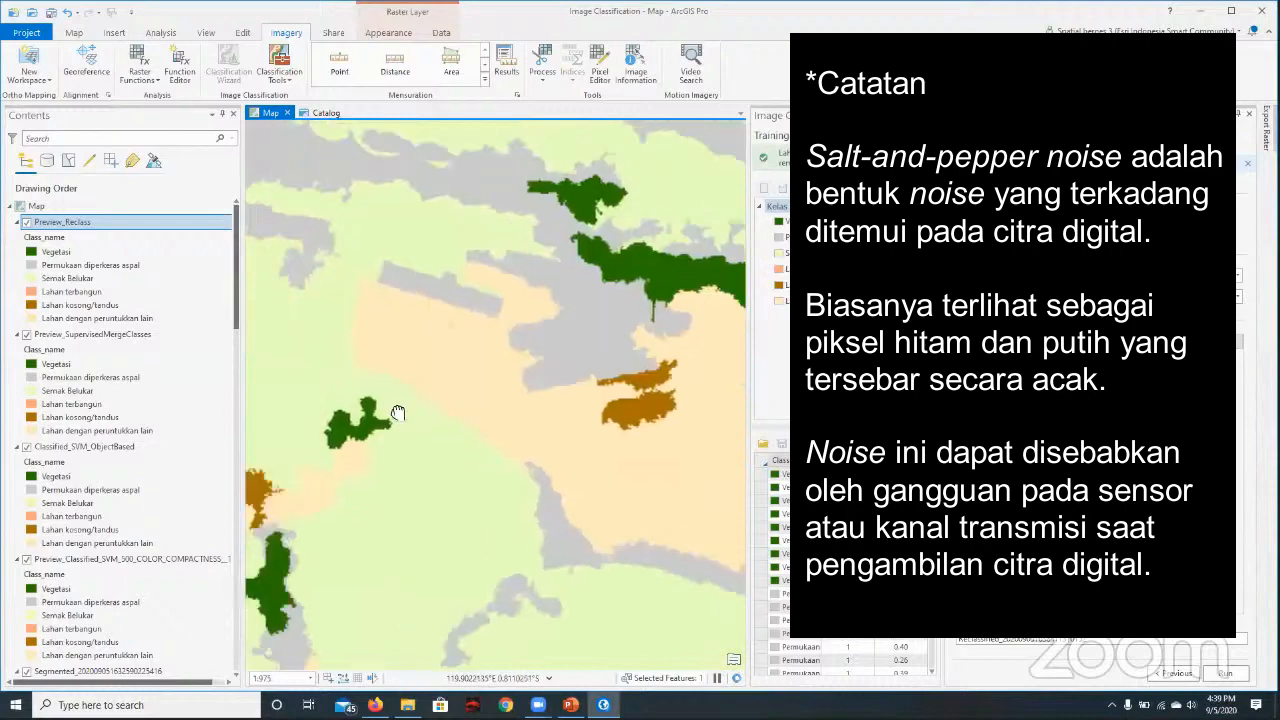
pyautogui.scroll(2, 495, 371)
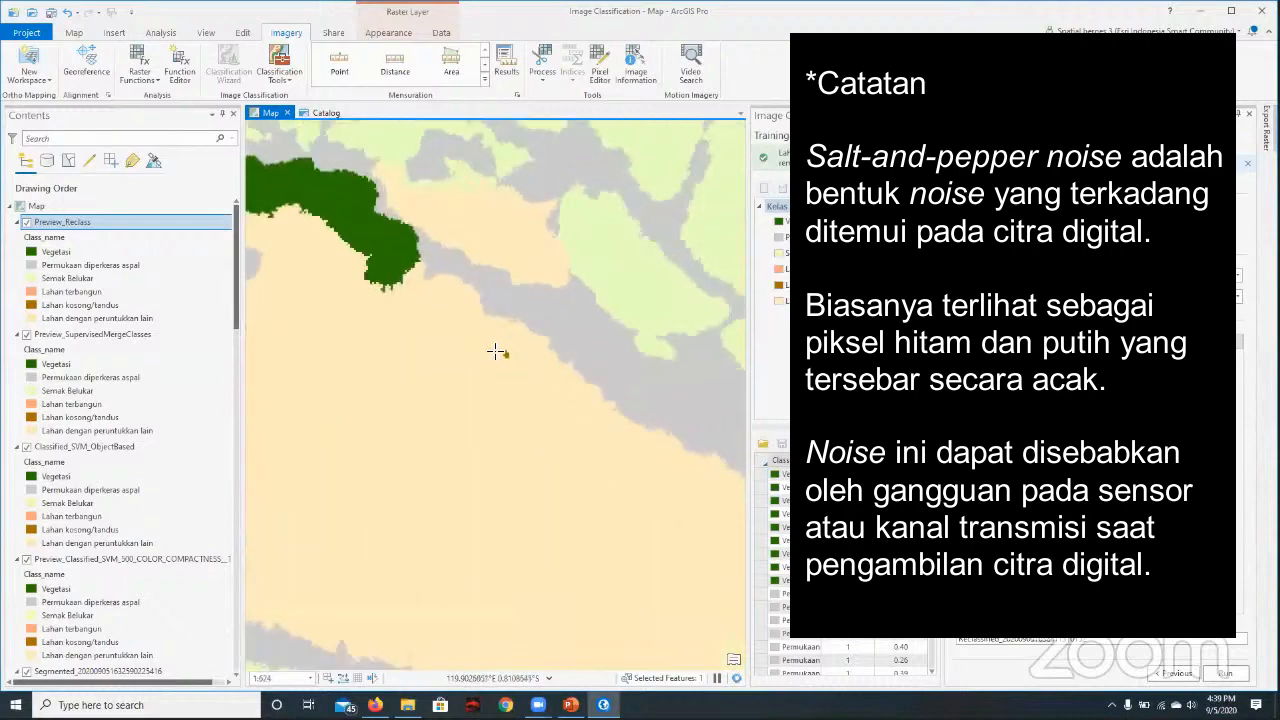
pyautogui.scroll(-3, 516, 367)
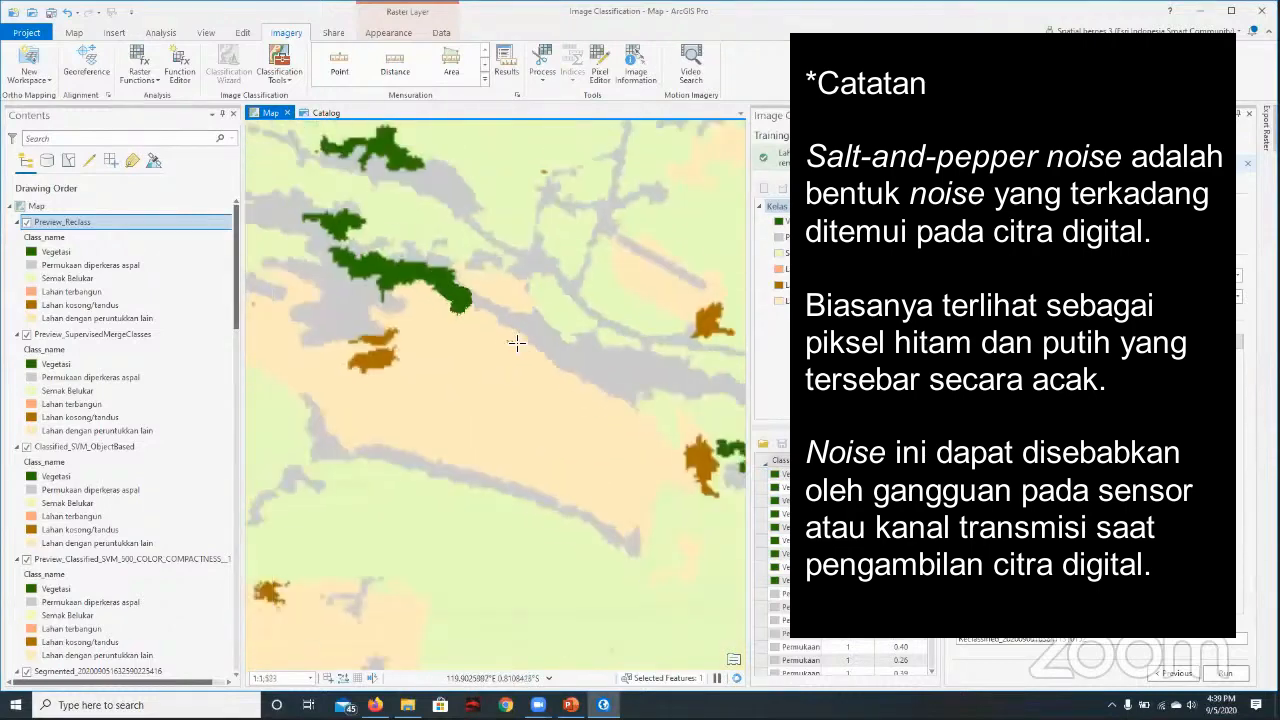
pyautogui.scroll(-2, 556, 474)
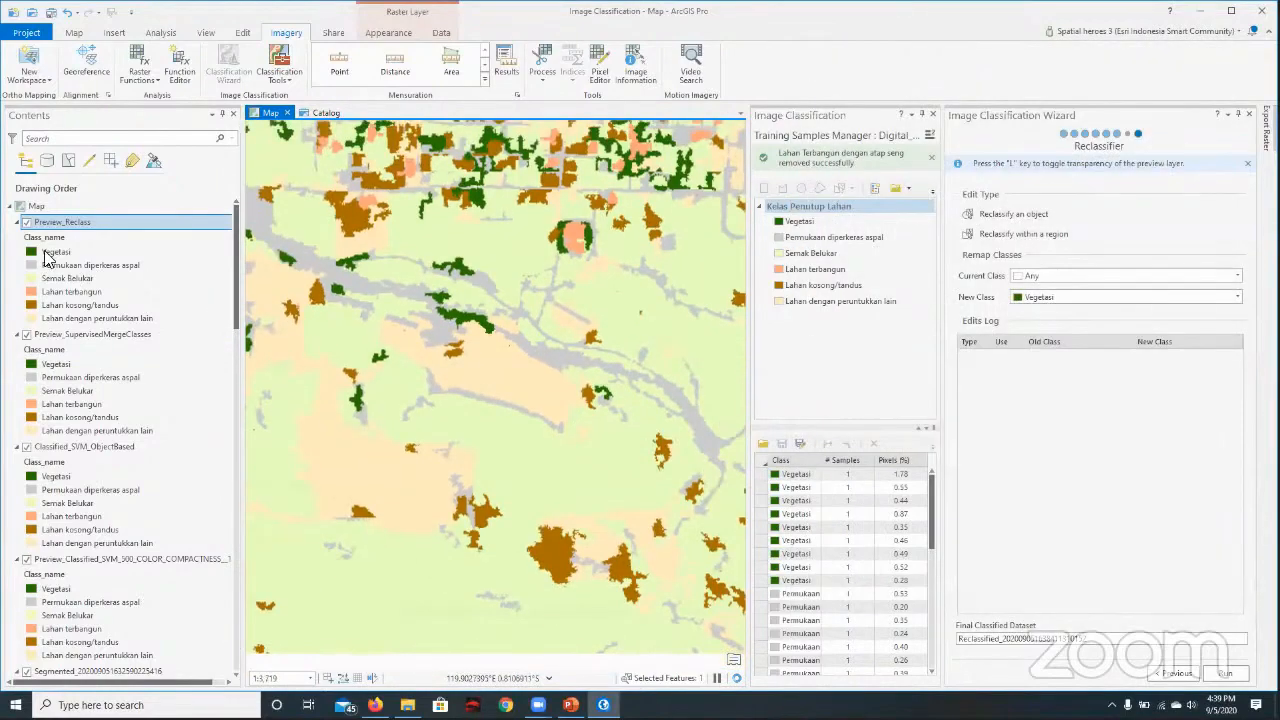
# - Hide the Preview_SupervisedMergeClasses layer, run the Reclassifier without any edits and finish the classification wizard
pyautogui.click(25, 335)
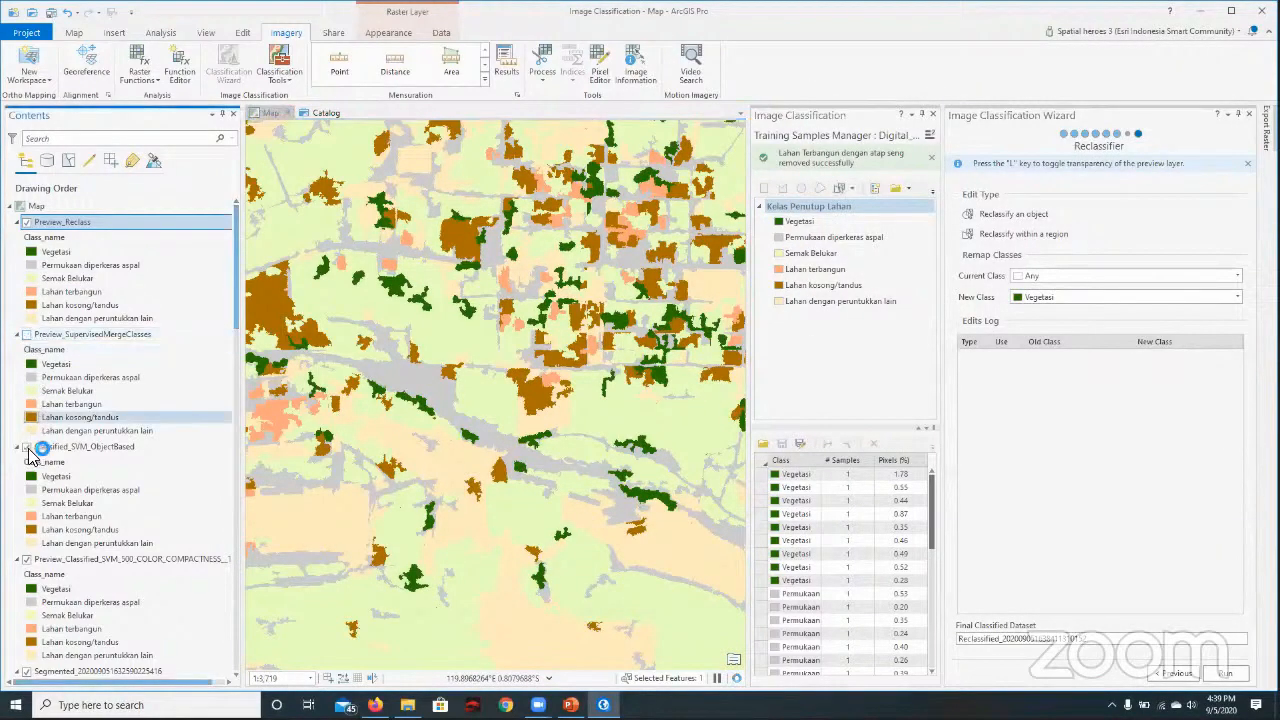
pyautogui.click(1241, 677)
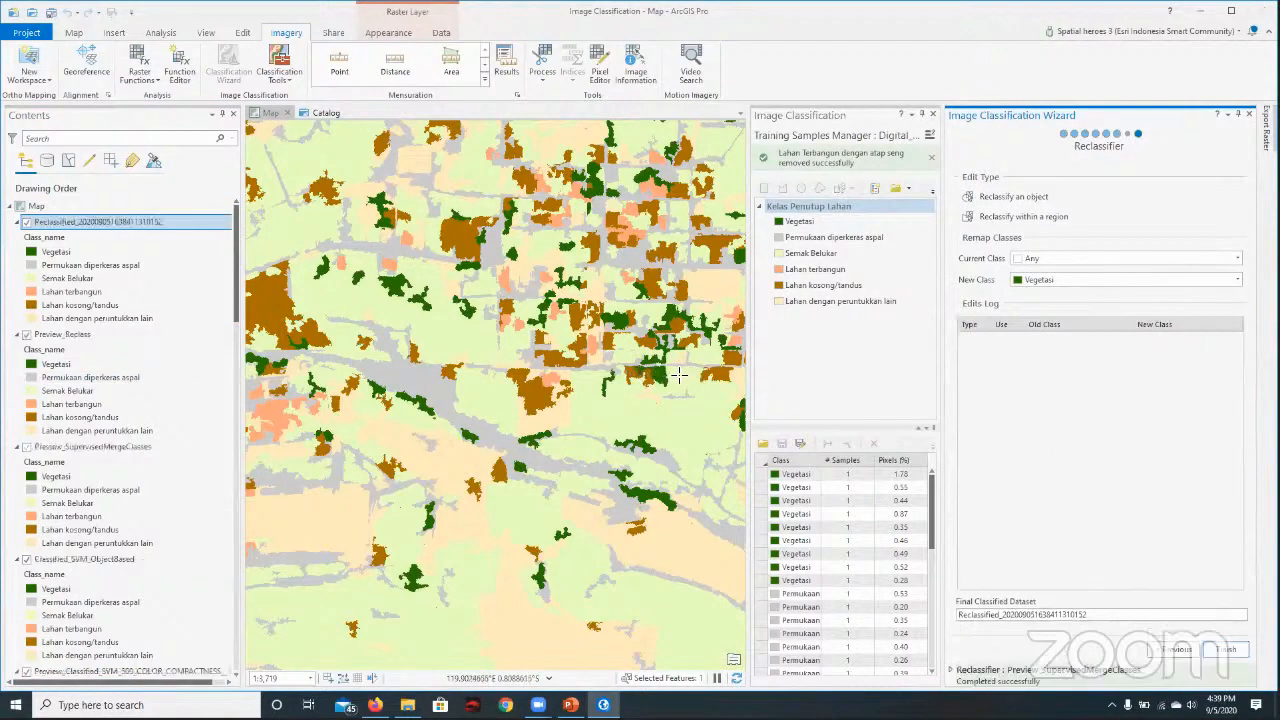
pyautogui.click(1208, 648)
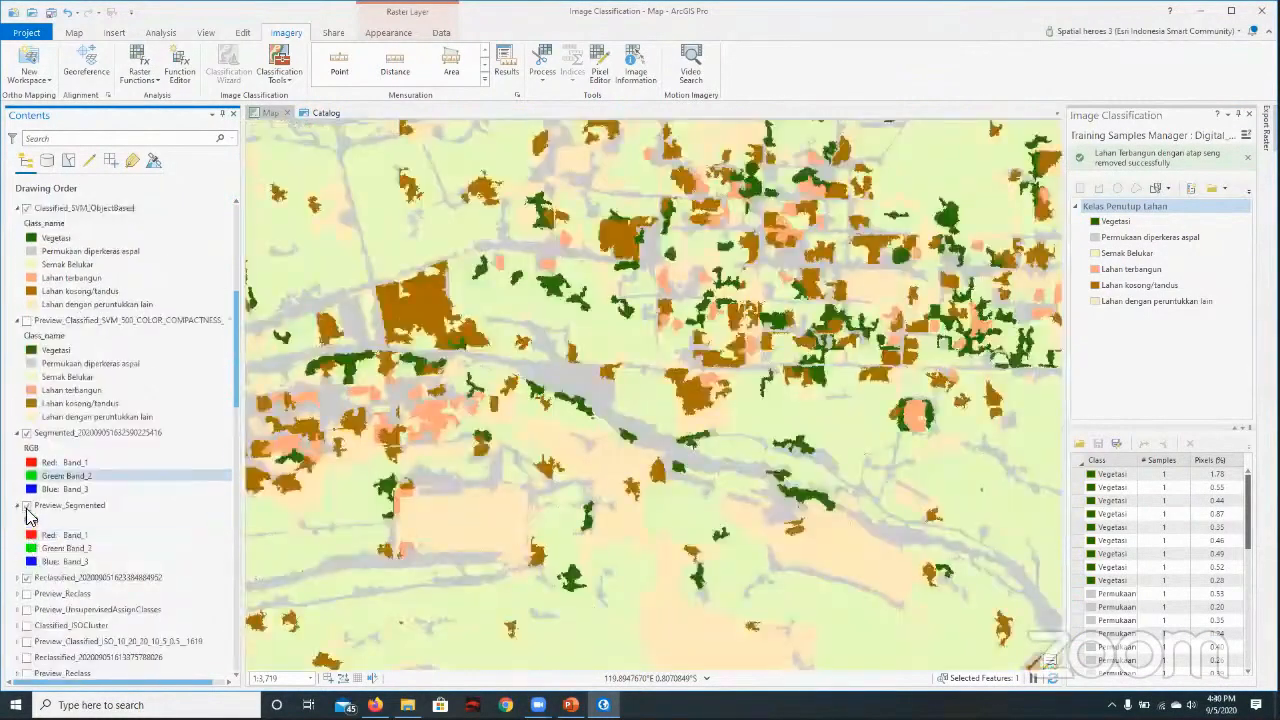
# - Hide the Preview_Segmented, segmented and Classified_SVM_ObjectBased layers and collapse the Preview_Reclass legend
pyautogui.click(27, 505)
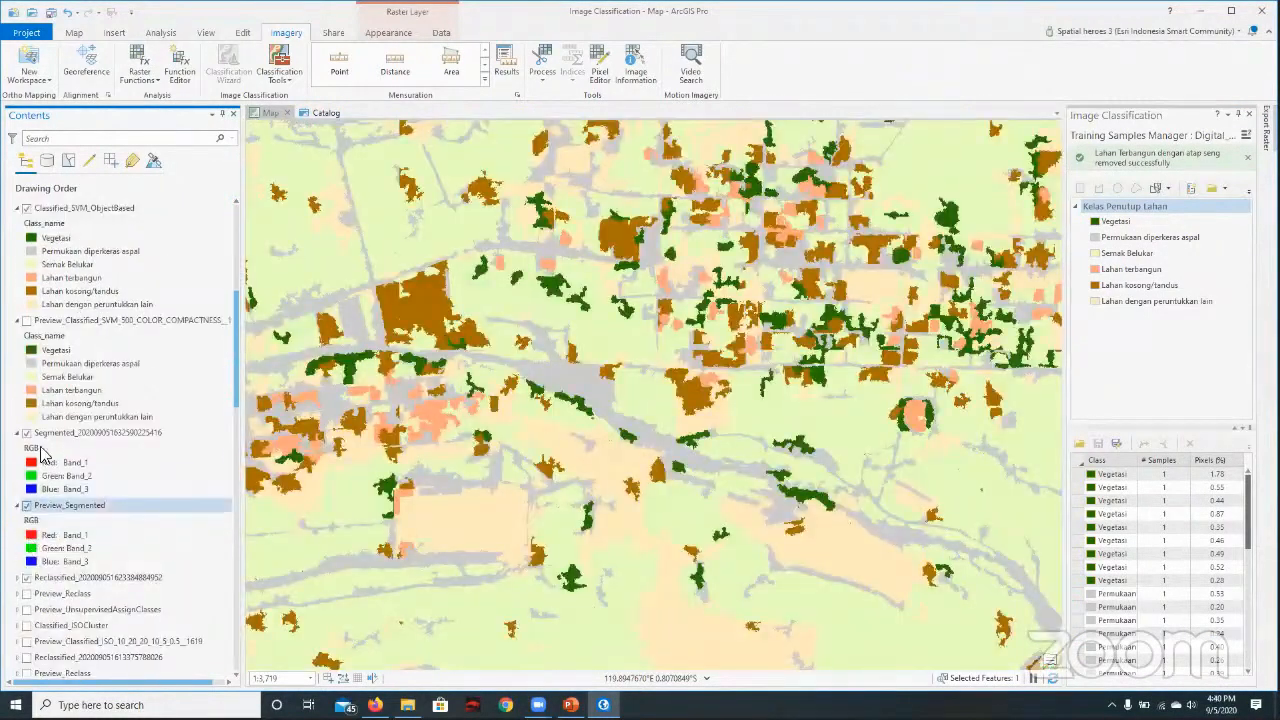
pyautogui.click(27, 433)
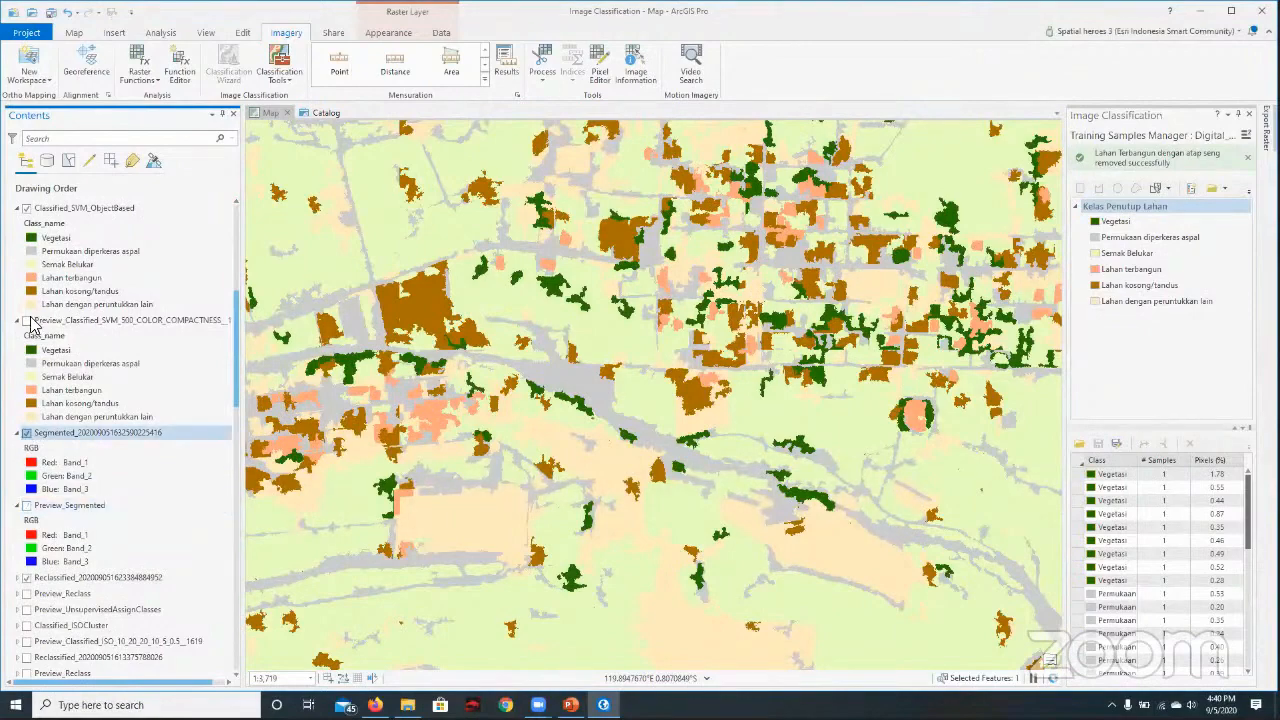
pyautogui.scroll(8, 30, 325)
pyautogui.click(30, 527)
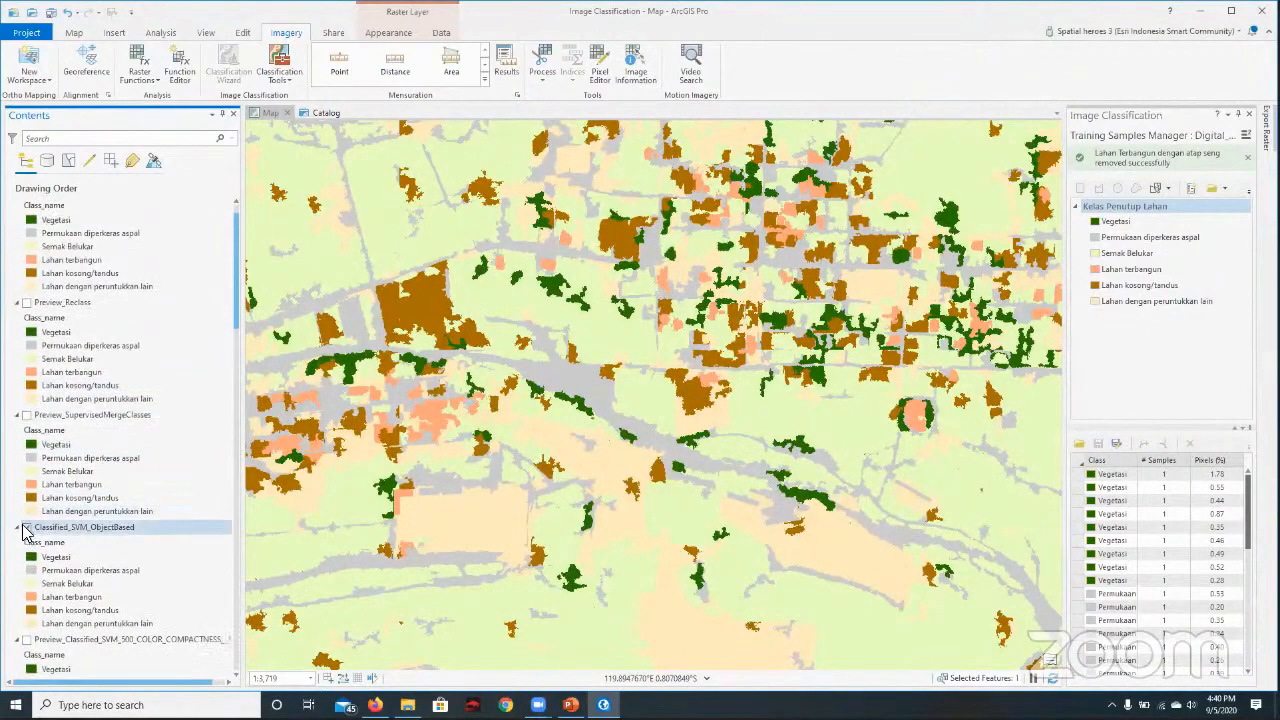
pyautogui.click(16, 303)
pyautogui.scroll(1, 17, 303)
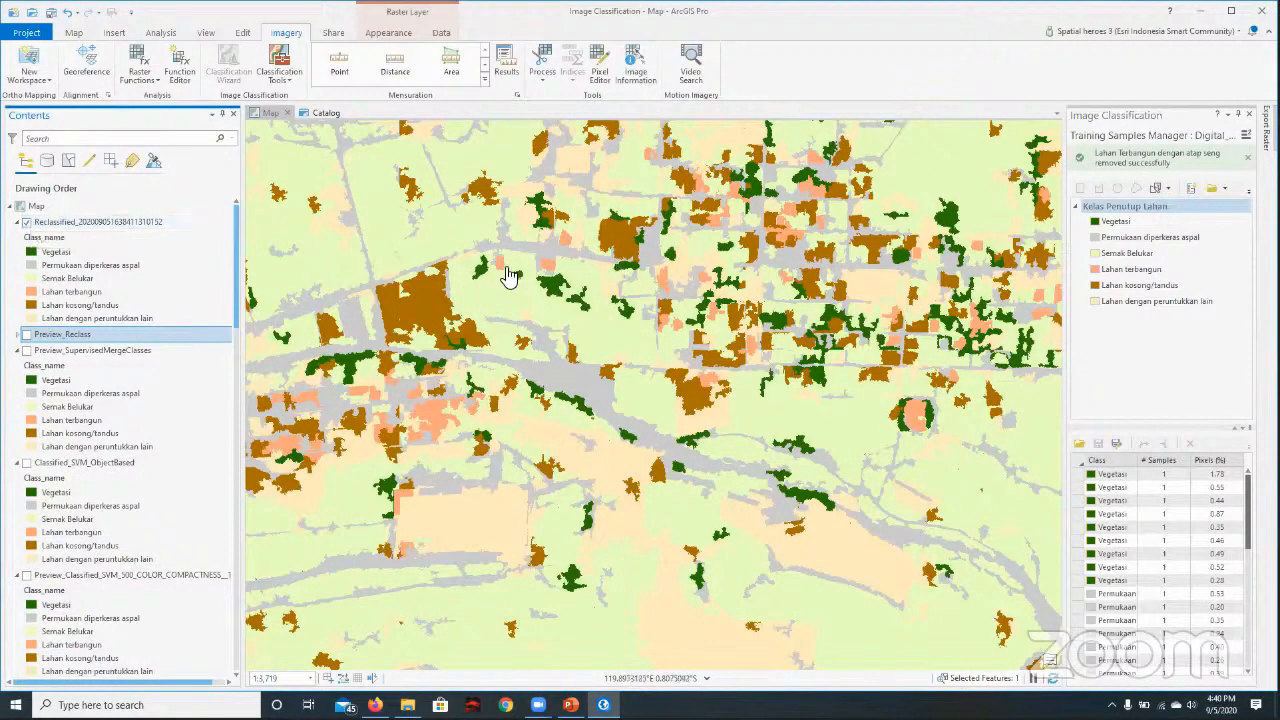
# - Move the earlier reclassified and Preview_SupervisedMergeClasses layers directly beneath the newest reclassified layer, and hide the earlier reclassified one
pyautogui.scroll(-4, 503, 273)
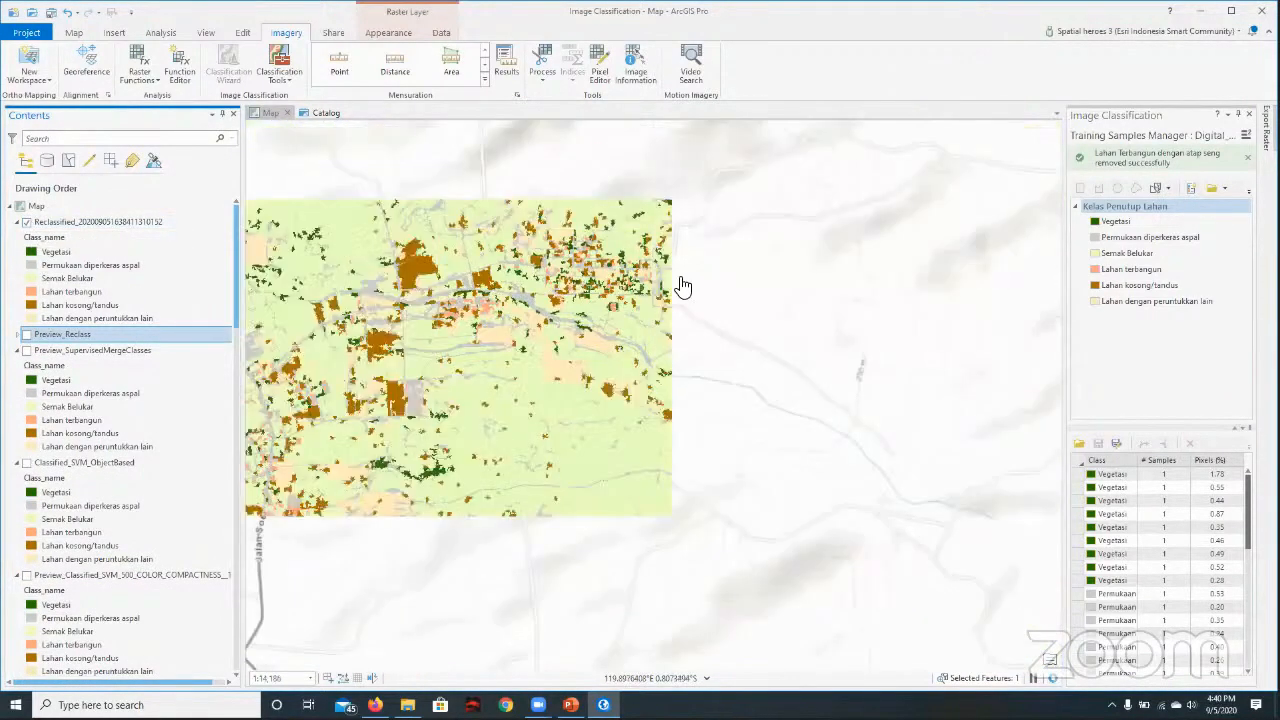
pyautogui.moveTo(431, 323); pyautogui.dragTo(627, 331)
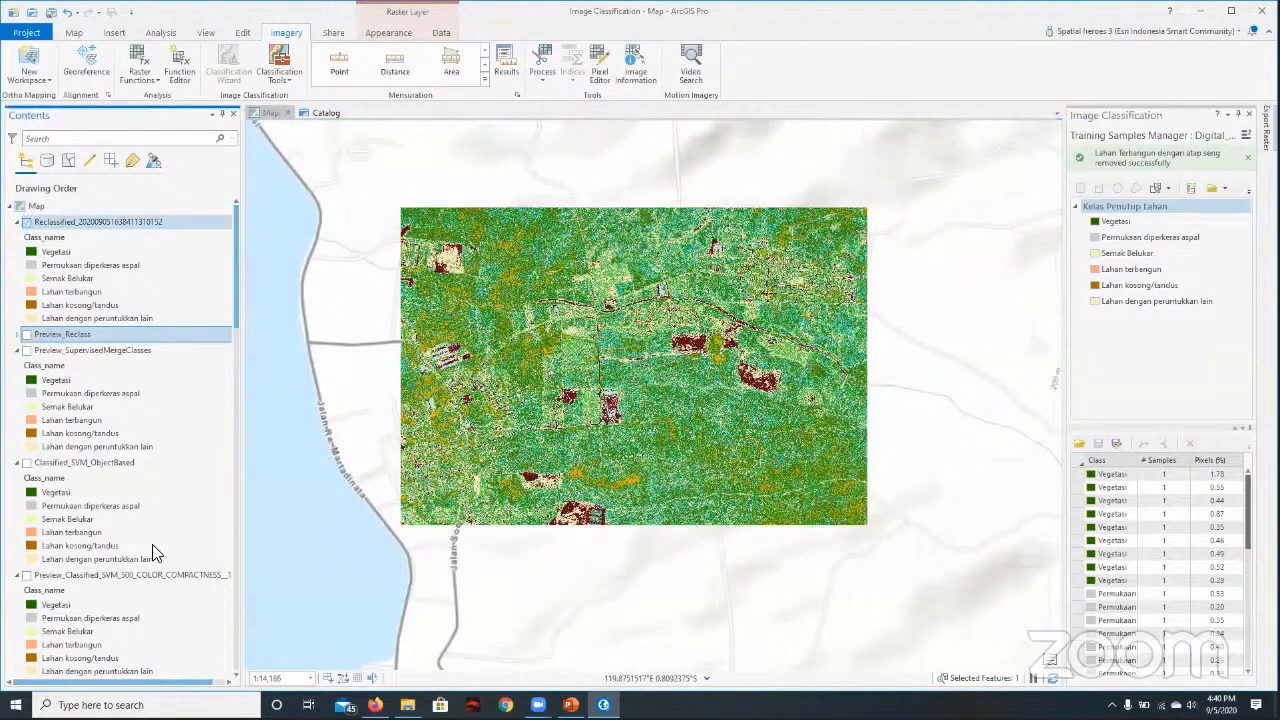
pyautogui.scroll(-7, 129, 503)
pyautogui.click(134, 482)
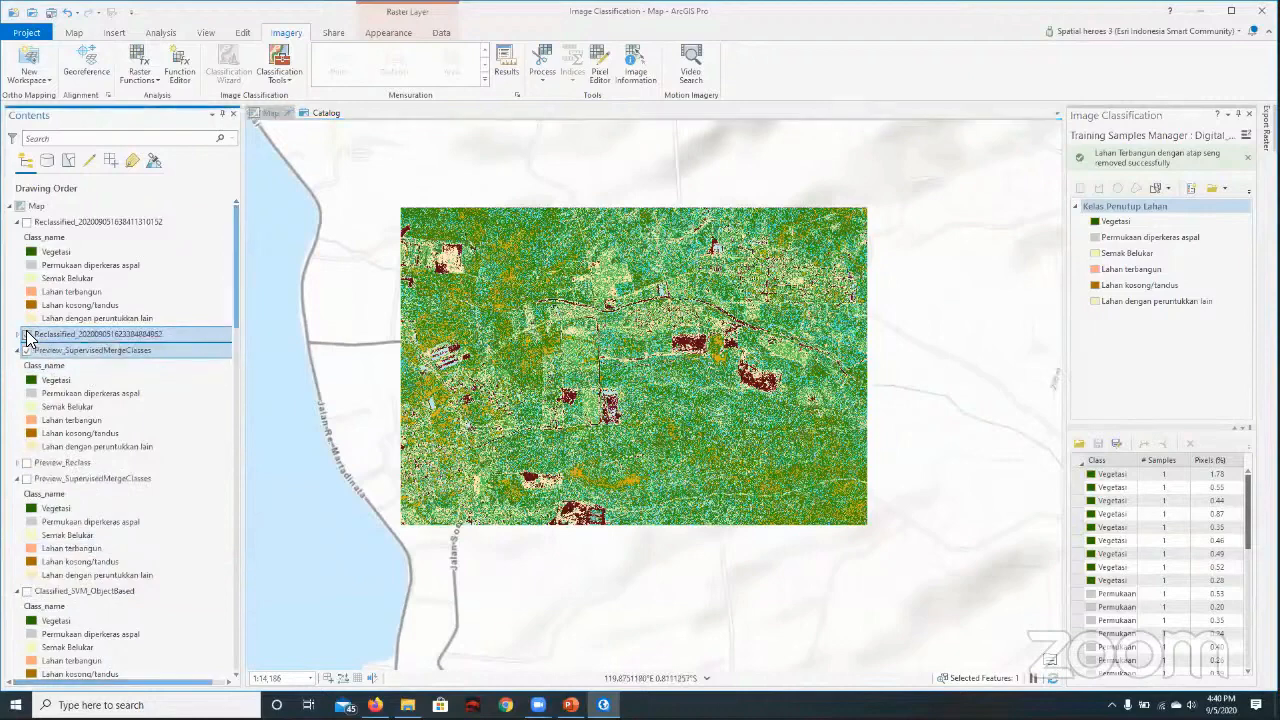
pyautogui.click(27, 335)
# - Toggle the newest reclassified layer on and off to compare the object-based result with the supervised classification beneath it
pyautogui.click(26, 222)
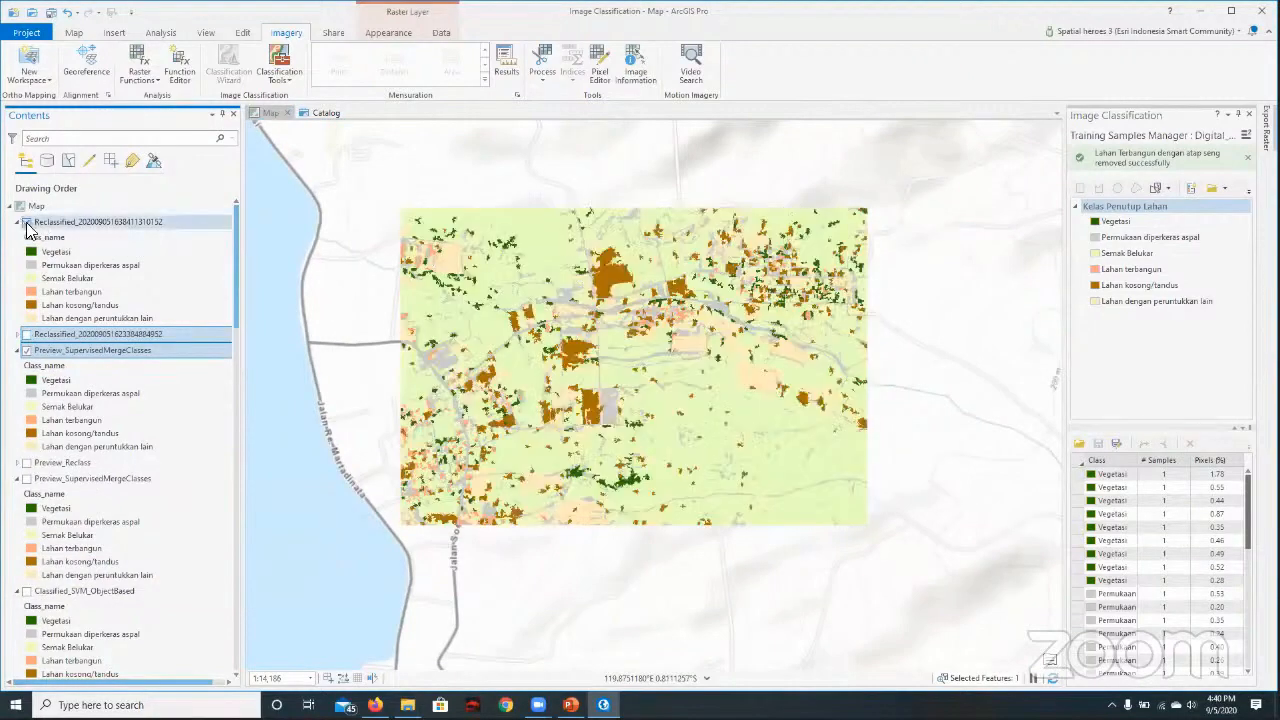
pyautogui.click(27, 223)
pyautogui.click(27, 223)
pyautogui.click(27, 223)
pyautogui.click(27, 223)
pyautogui.click(27, 223)
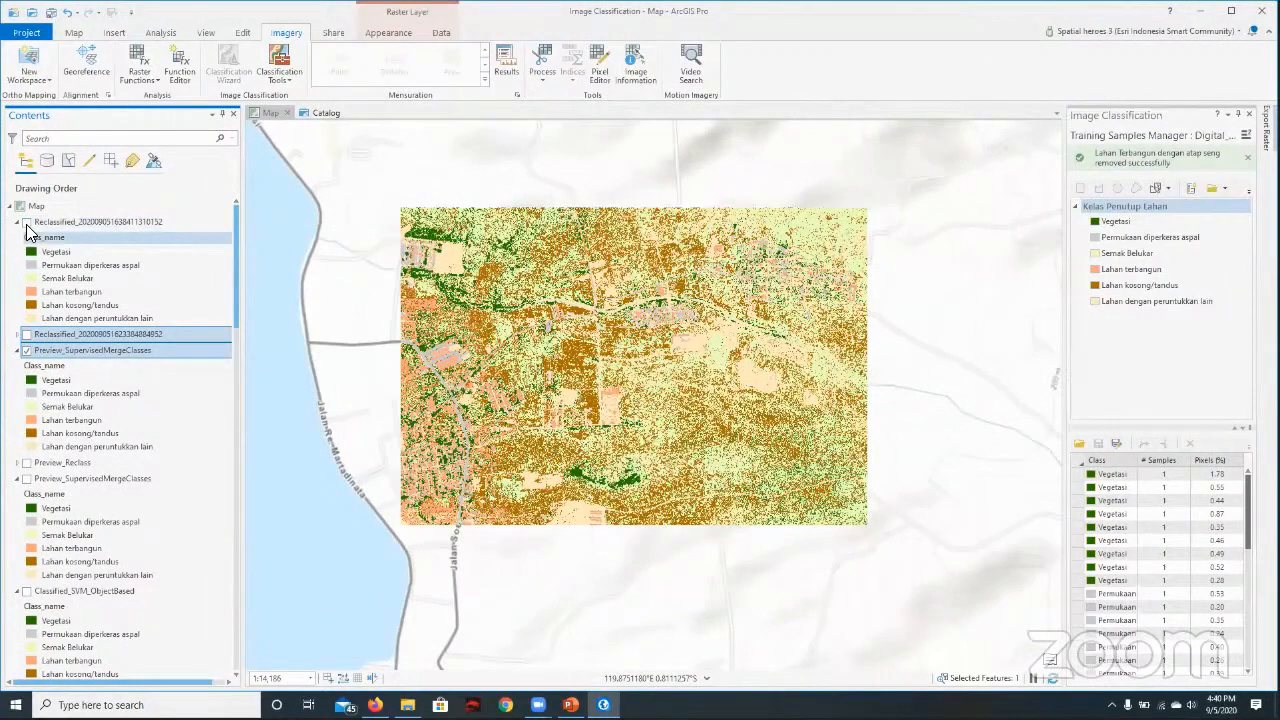
pyautogui.click(27, 223)
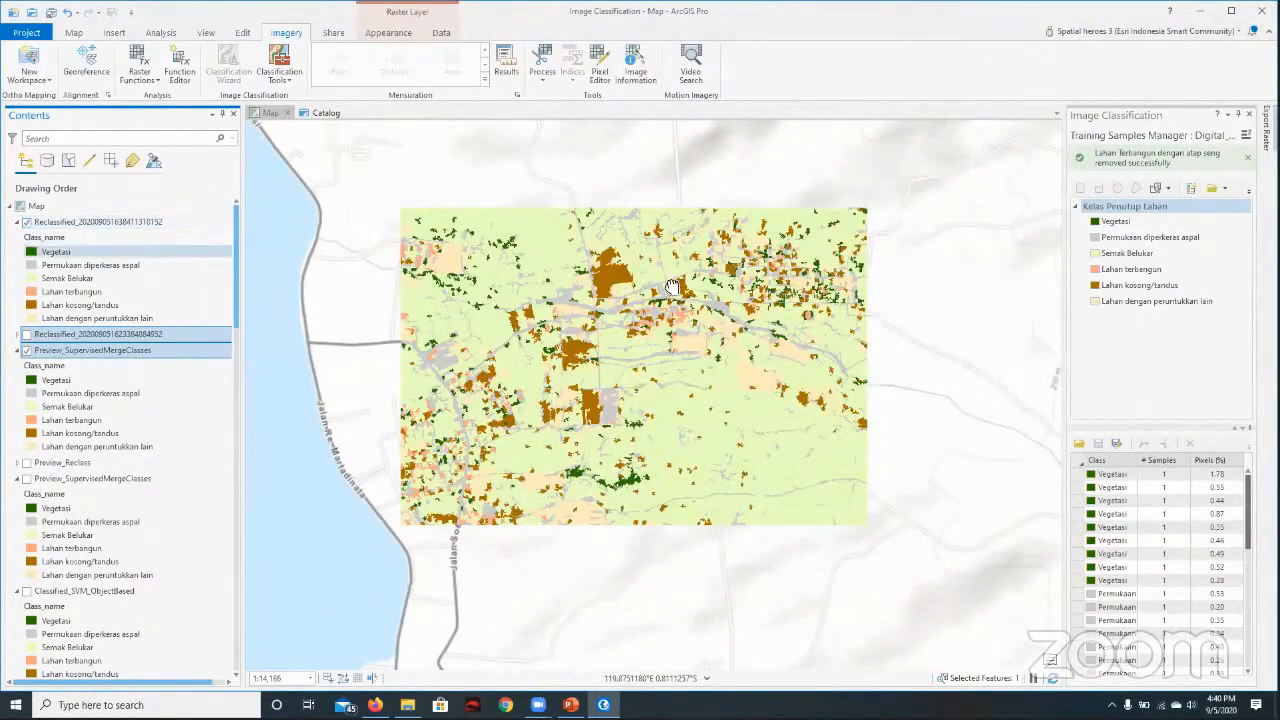
# - Examine the object-based result across the Palu area, and hide the newest reclassified layer to expose the supervised classification beneath
pyautogui.scroll(2, 520, 460)
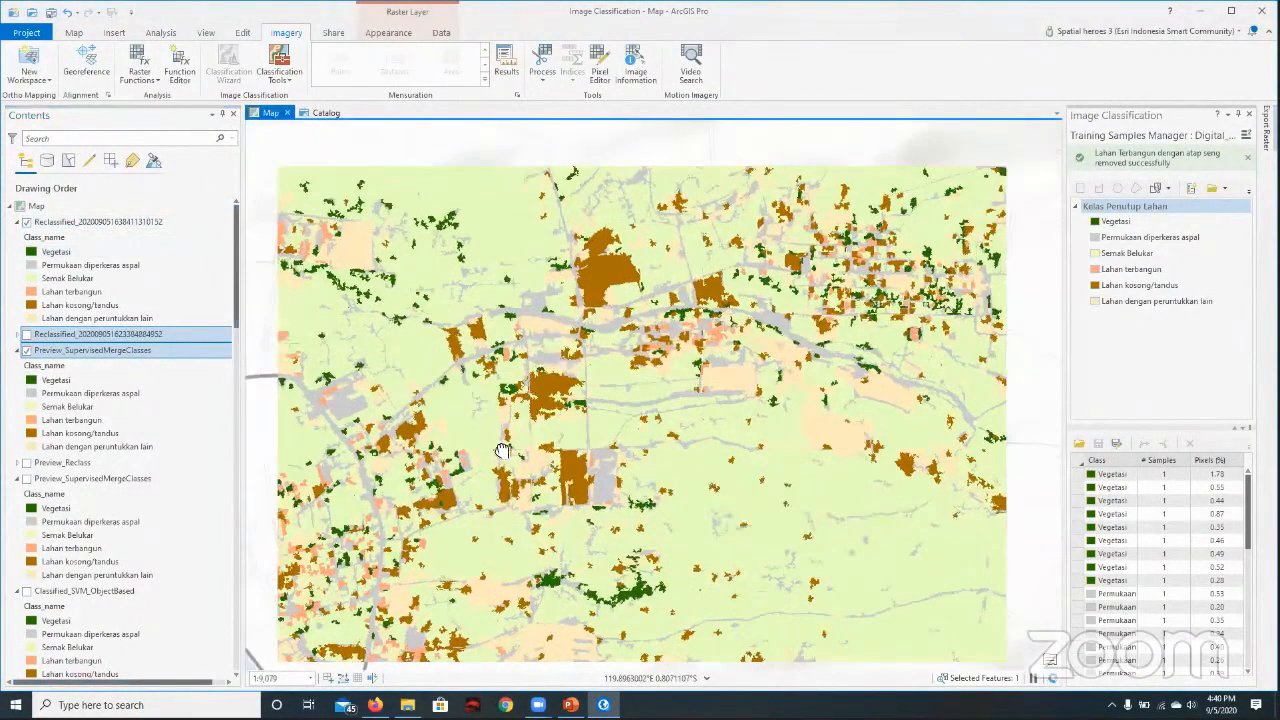
pyautogui.moveTo(502, 451); pyautogui.dragTo(609, 417)
pyautogui.moveTo(814, 266); pyautogui.dragTo(709, 329)
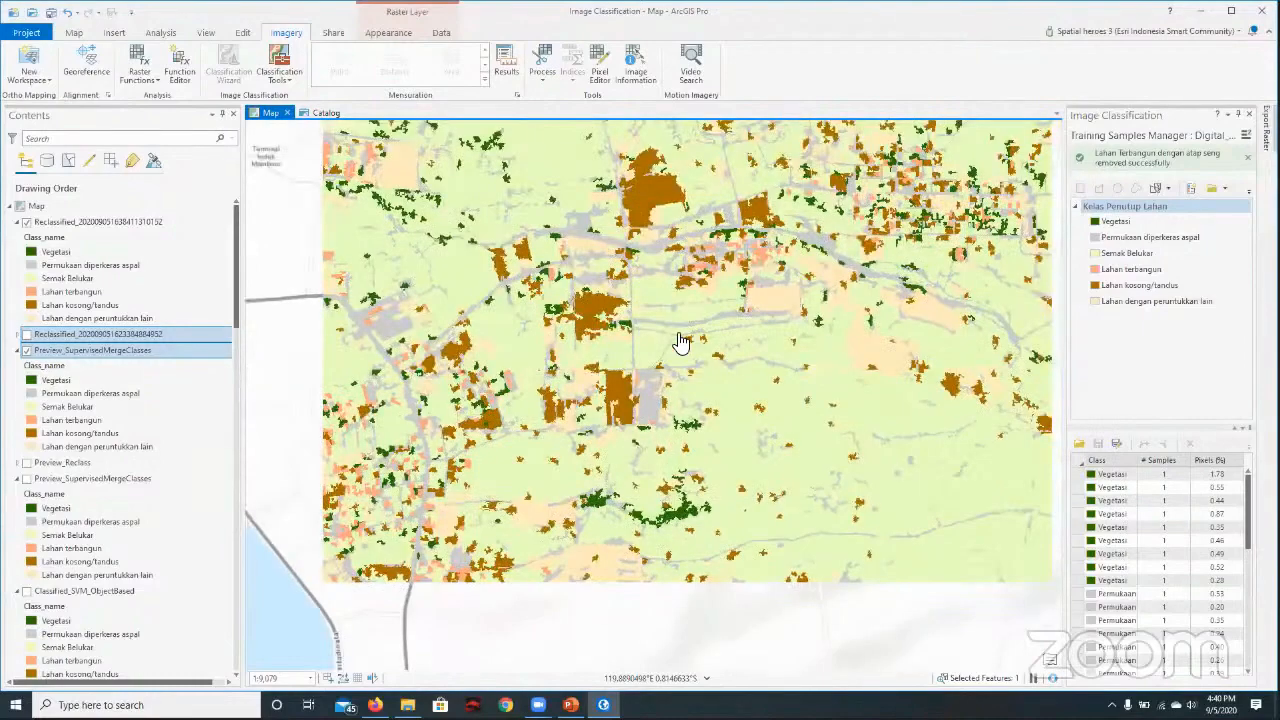
pyautogui.scroll(3, 680, 342)
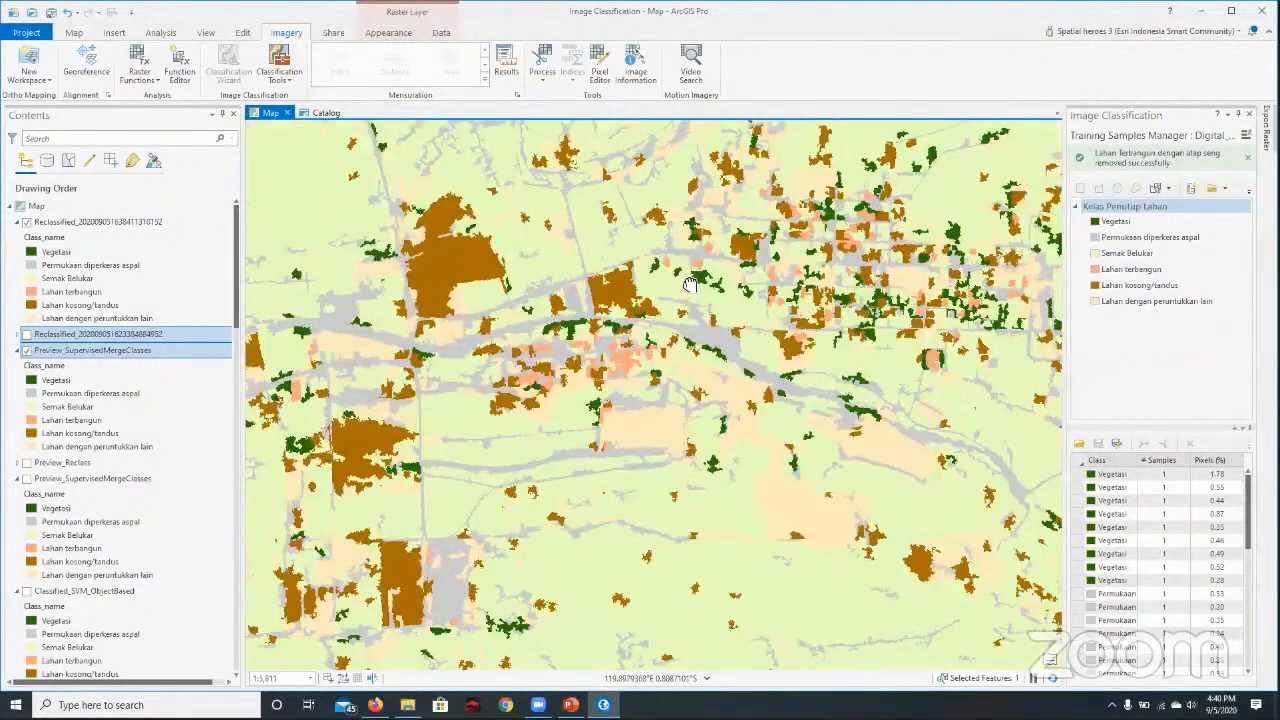
pyautogui.scroll(-3, 690, 285)
pyautogui.keyDown('ctrl'); pyautogui.click(40, 222); pyautogui.keyUp('ctrl')
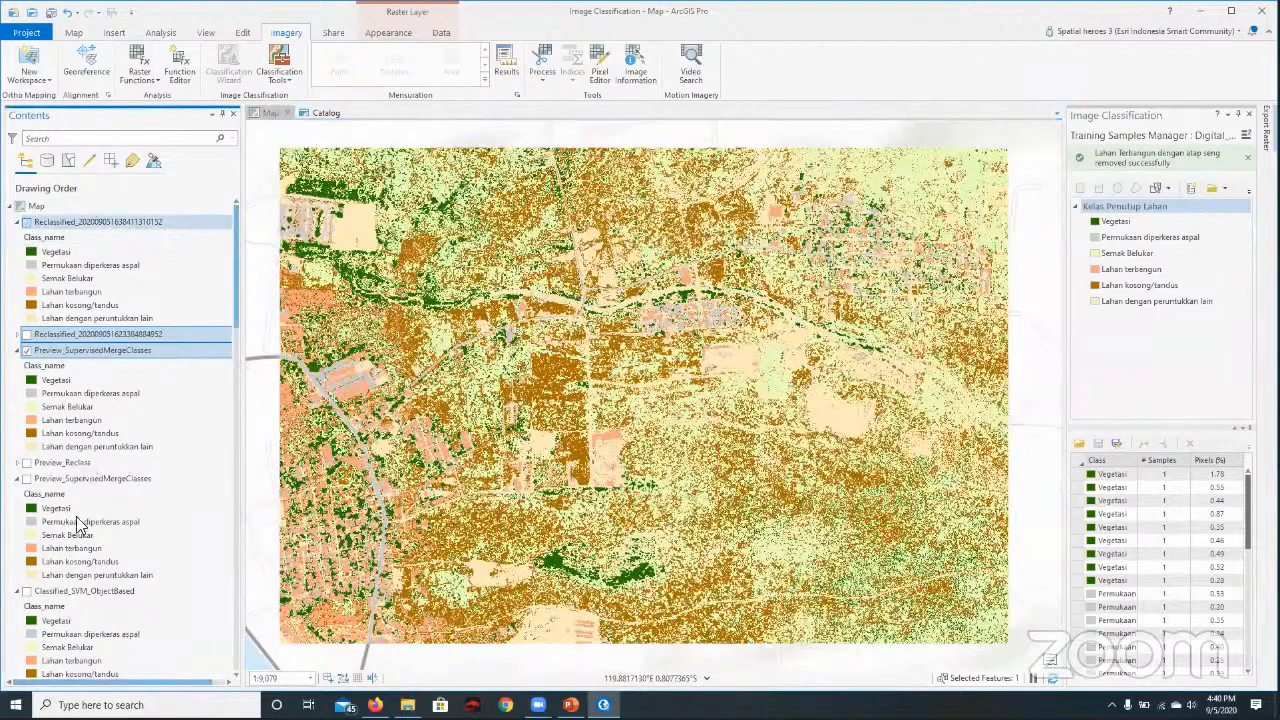
# - Configure an unsupervised, object-based classification of Digital_Globe_Palu.tif with the Kelas Penutup Lahan.ecs schema and continue to segmentation
pyautogui.scroll(-5, 80, 580)
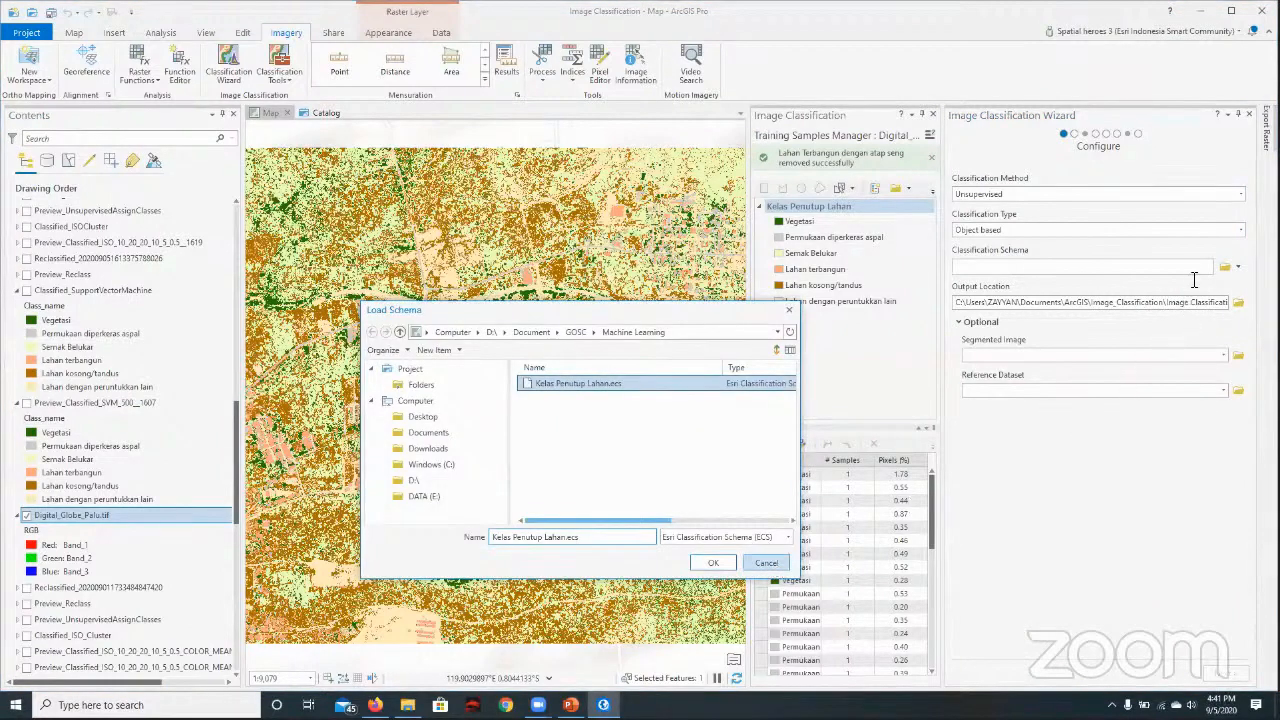
pyautogui.press('Escape')
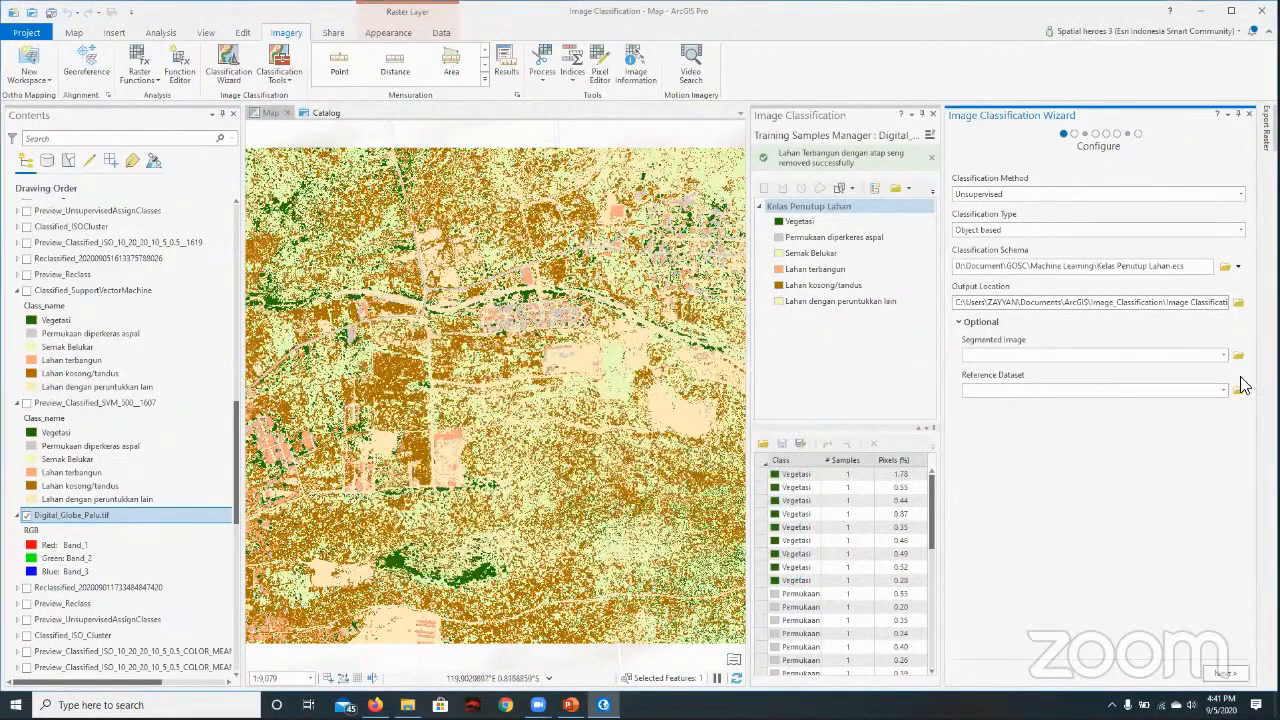
pyautogui.click(1232, 671)
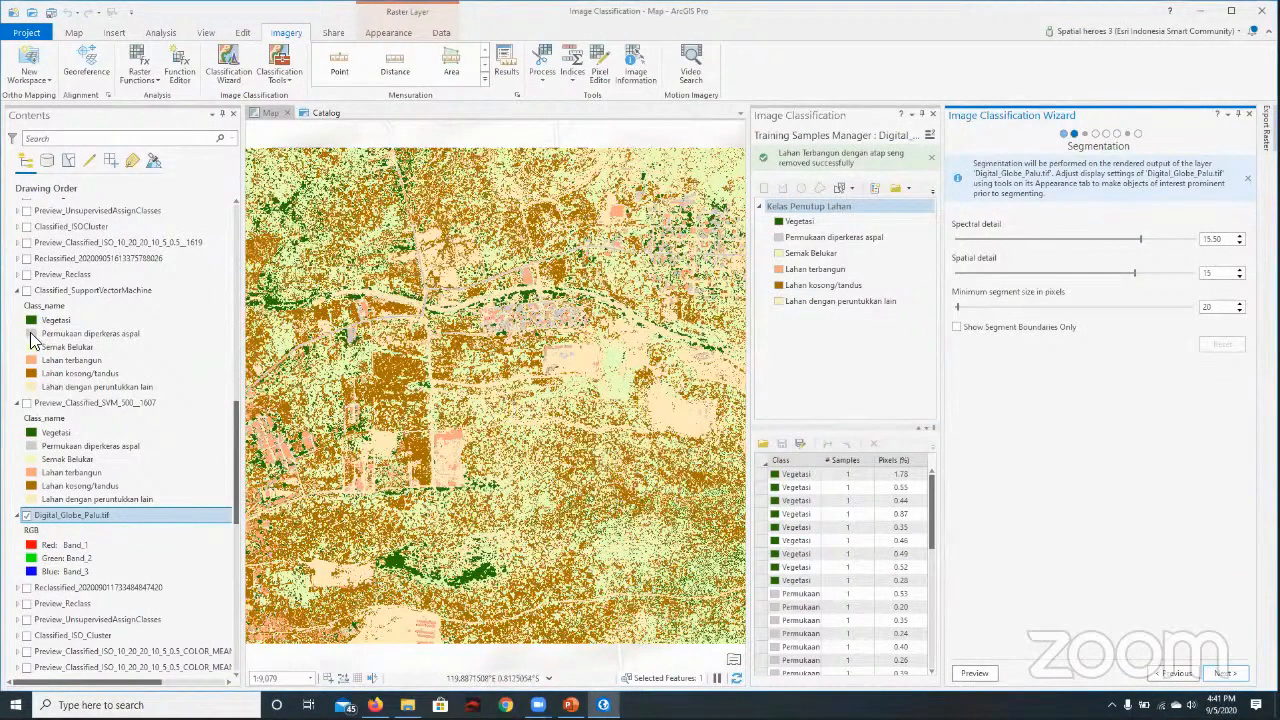
# - Hide the Preview_SupervisedMergeClasses layer, enable showing segment boundaries only and preview the segmentation
pyautogui.scroll(10, 31, 338)
pyautogui.click(52, 354)
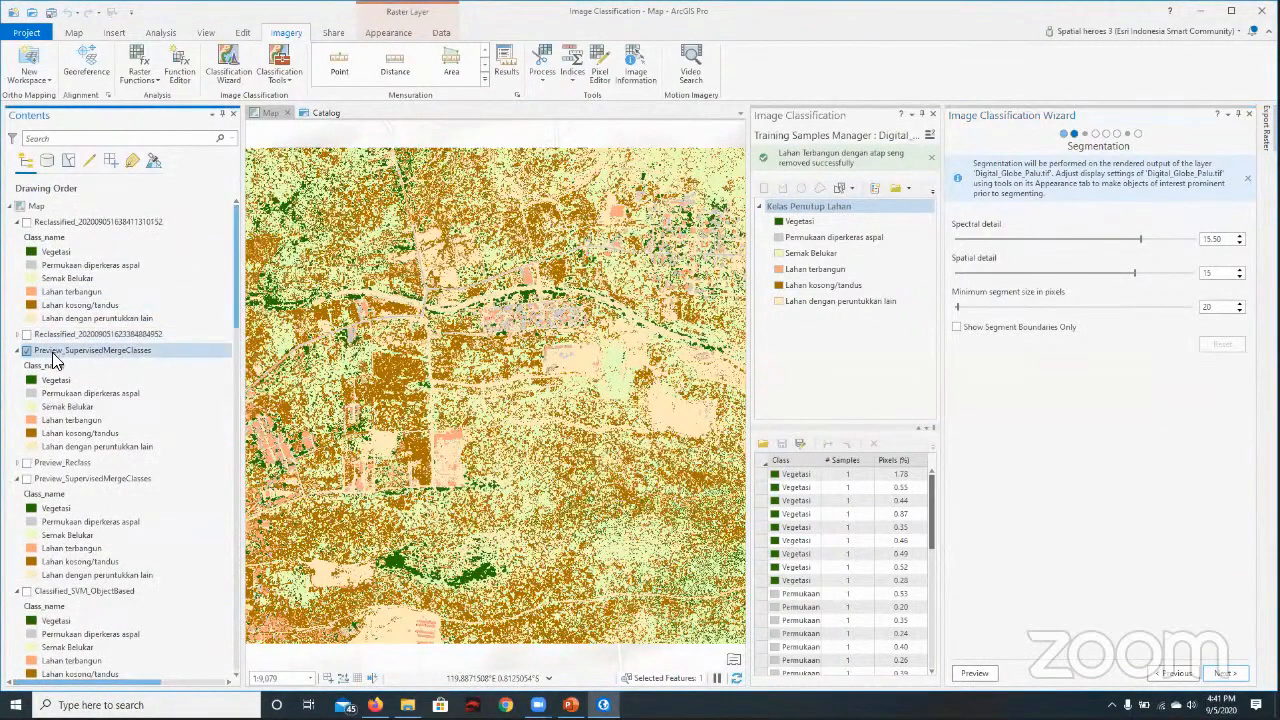
pyautogui.click(957, 327)
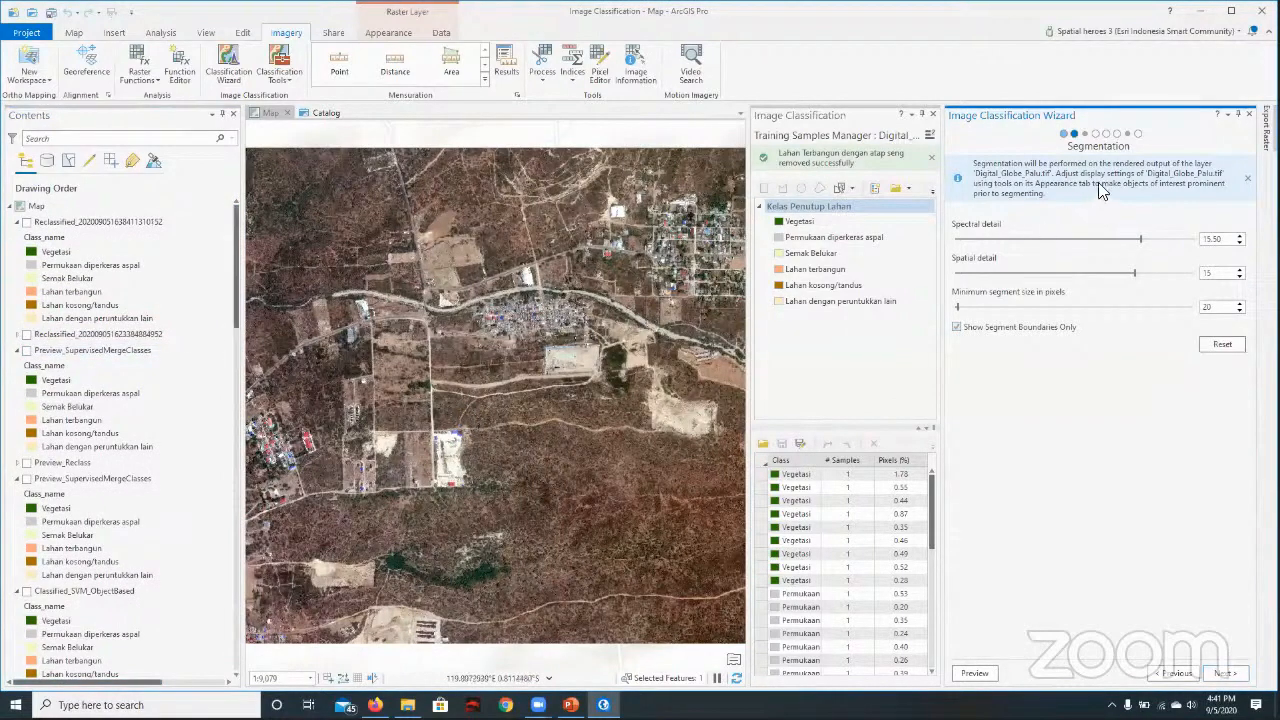
pyautogui.click(975, 675)
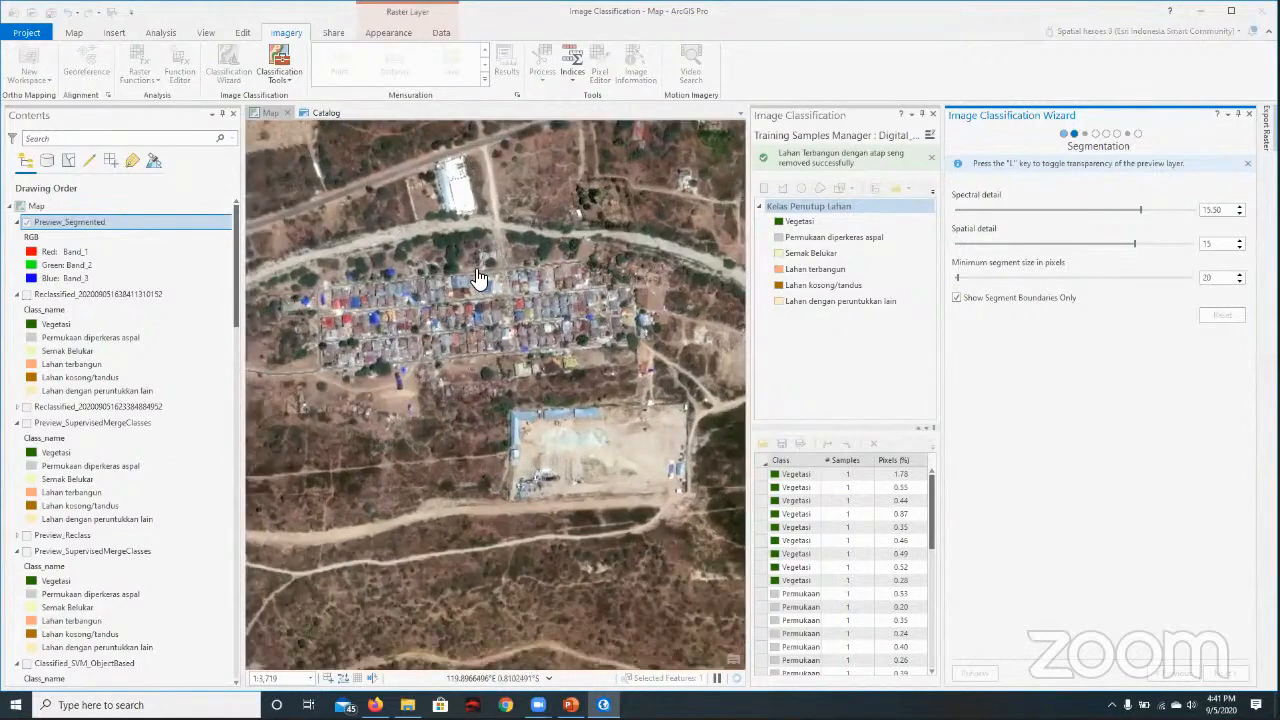
# - Set the segmentation to 13.37 spectral detail, 16 spatial detail and a minimum segment size of 160 pixels
pyautogui.scroll(1, 447, 301)
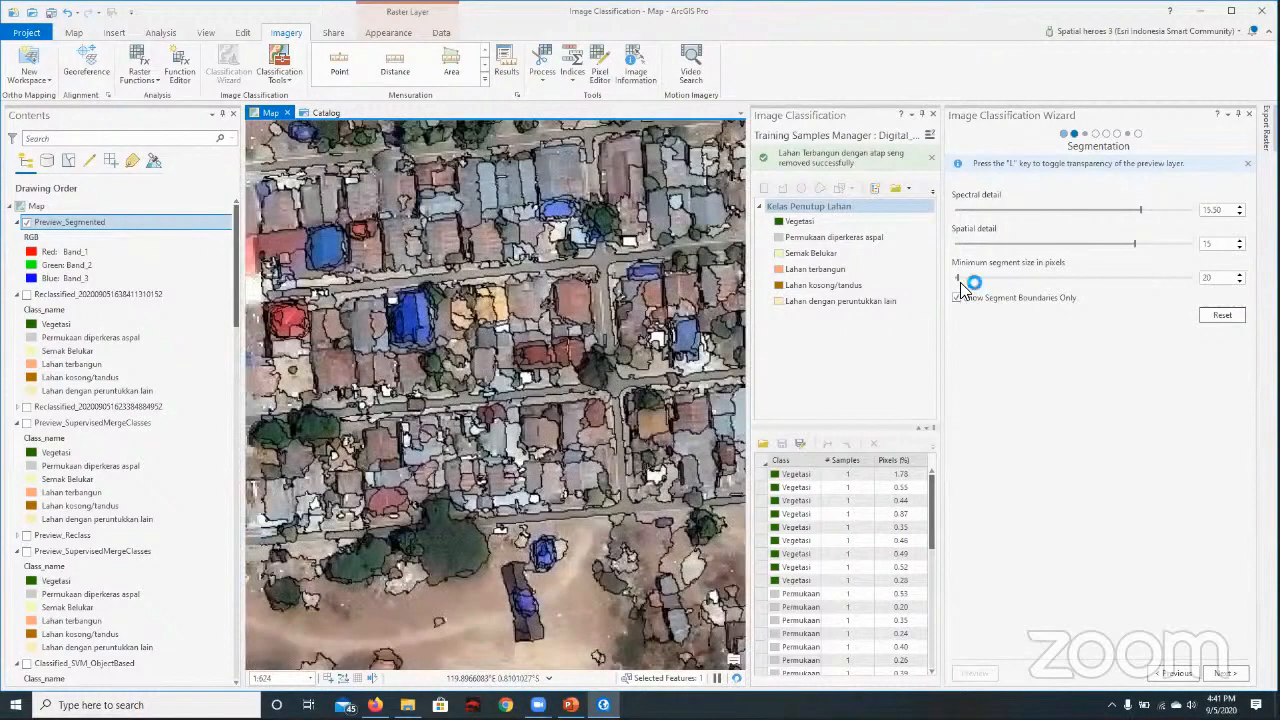
pyautogui.moveTo(960, 278); pyautogui.dragTo(970, 278)
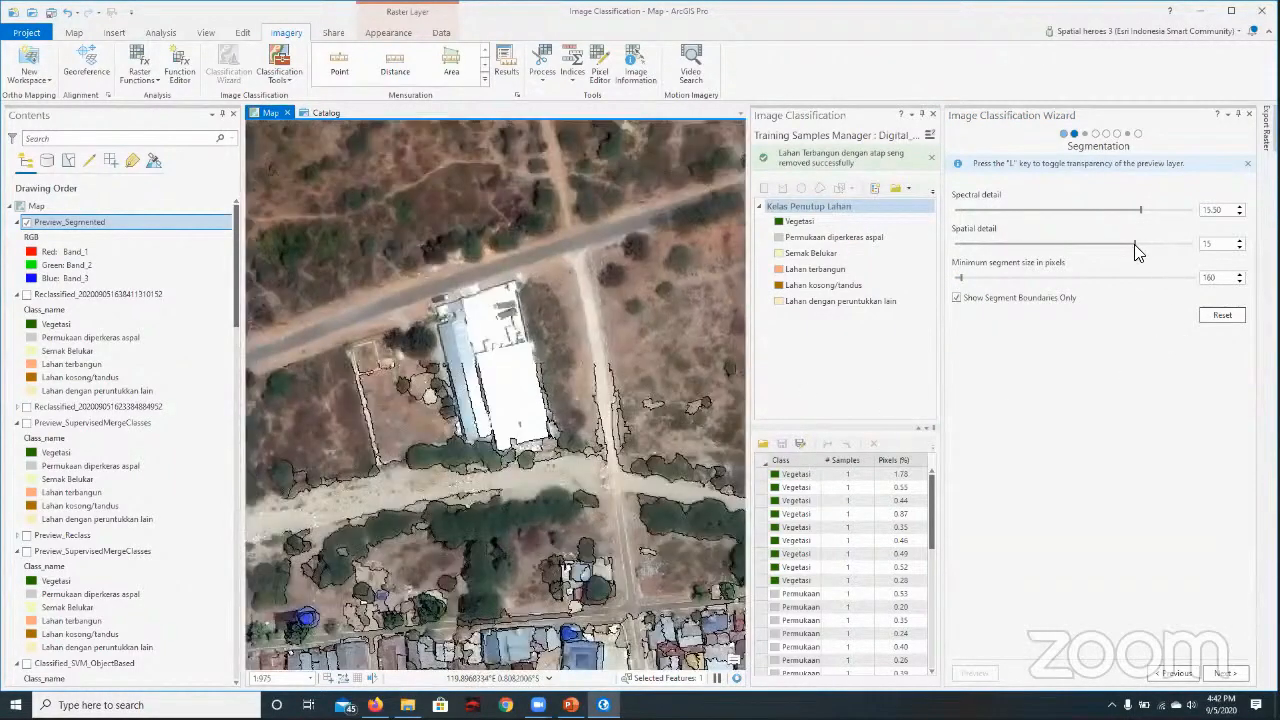
pyautogui.click(1141, 212)
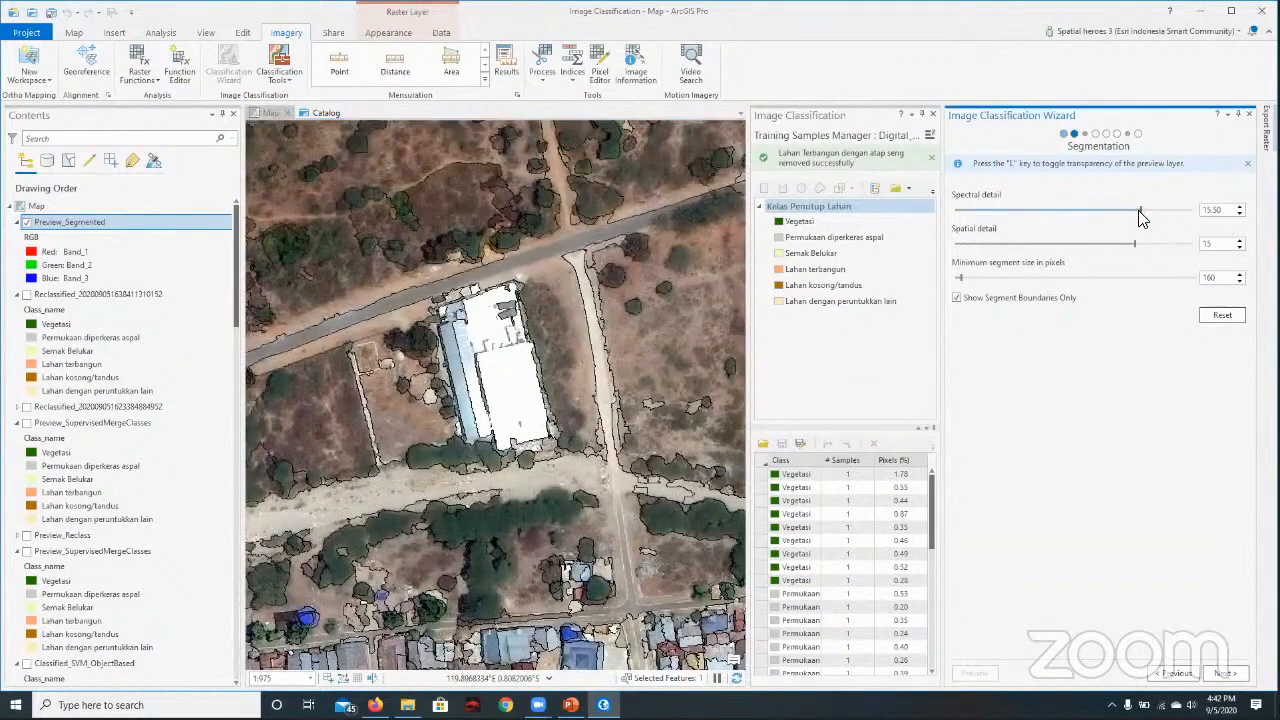
pyautogui.moveTo(1141, 212); pyautogui.dragTo(1116, 213)
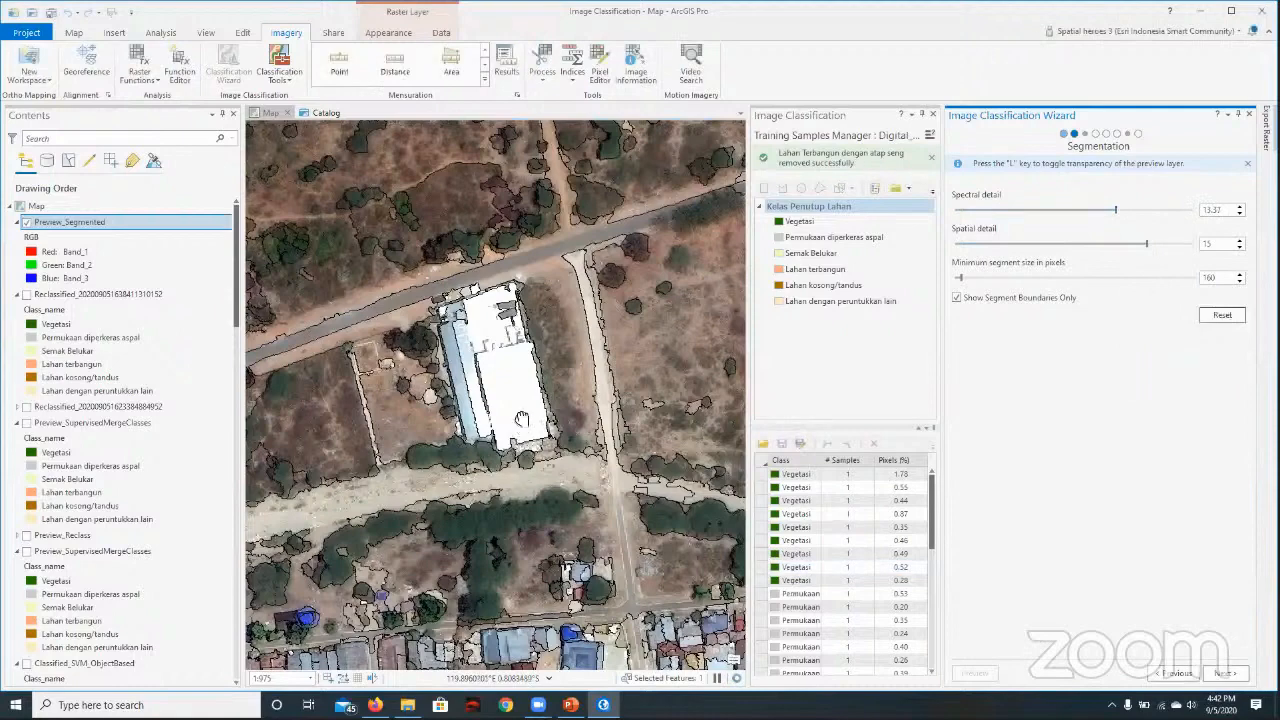
# - Examine how the segment boundaries follow the large white-roofed building and its surroundings
pyautogui.moveTo(541, 353); pyautogui.dragTo(543, 345)
pyautogui.scroll(2, 545, 340)
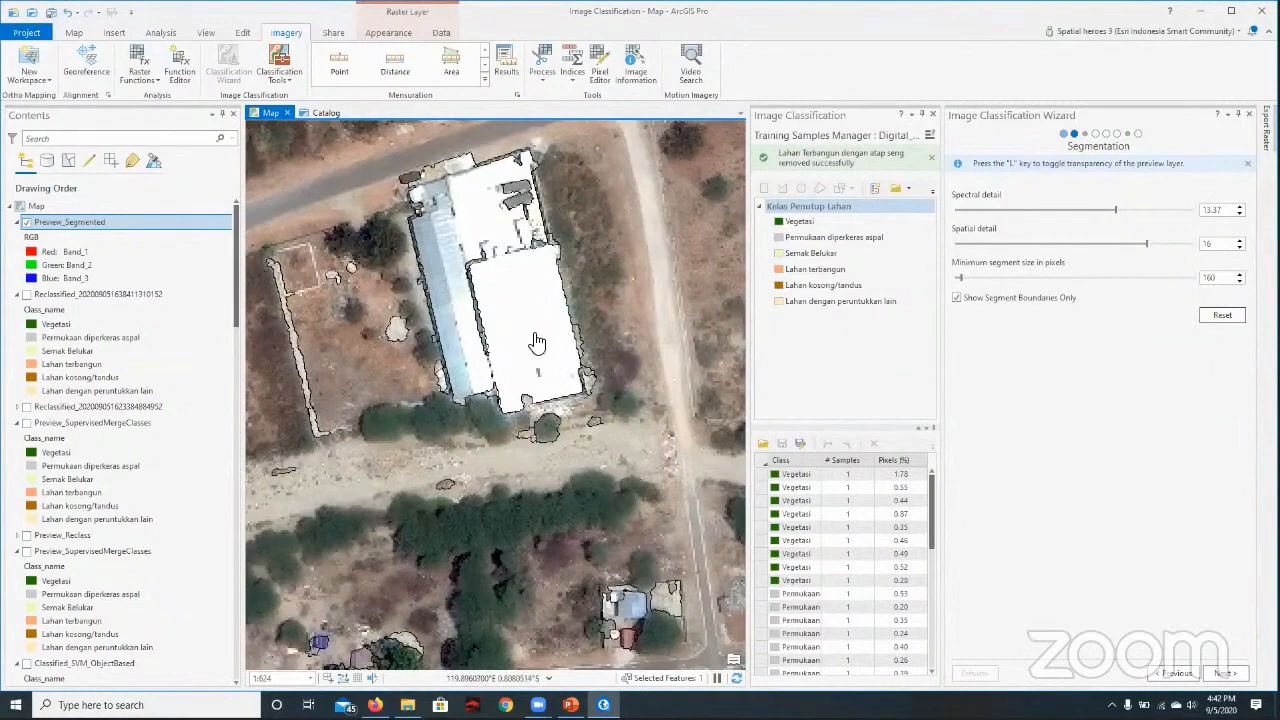
pyautogui.moveTo(537, 344); pyautogui.dragTo(527, 446)
pyautogui.scroll(2, 527, 446)
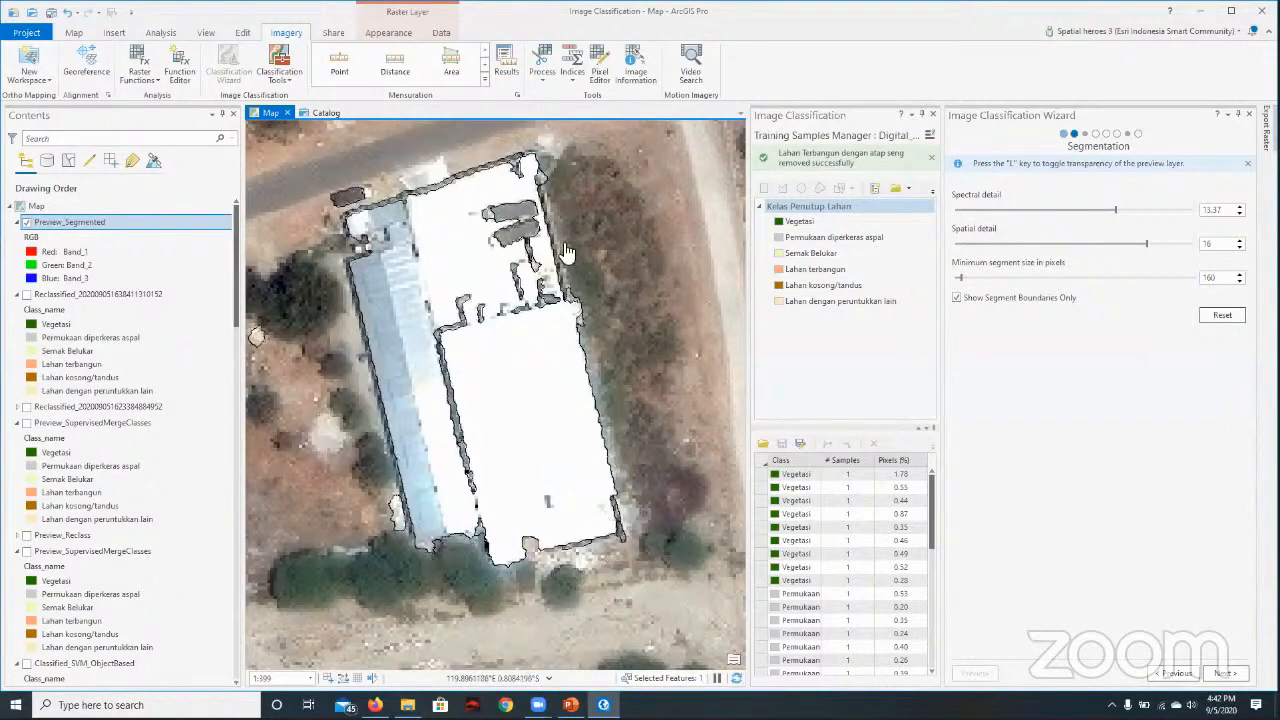
pyautogui.scroll(3, 548, 232)
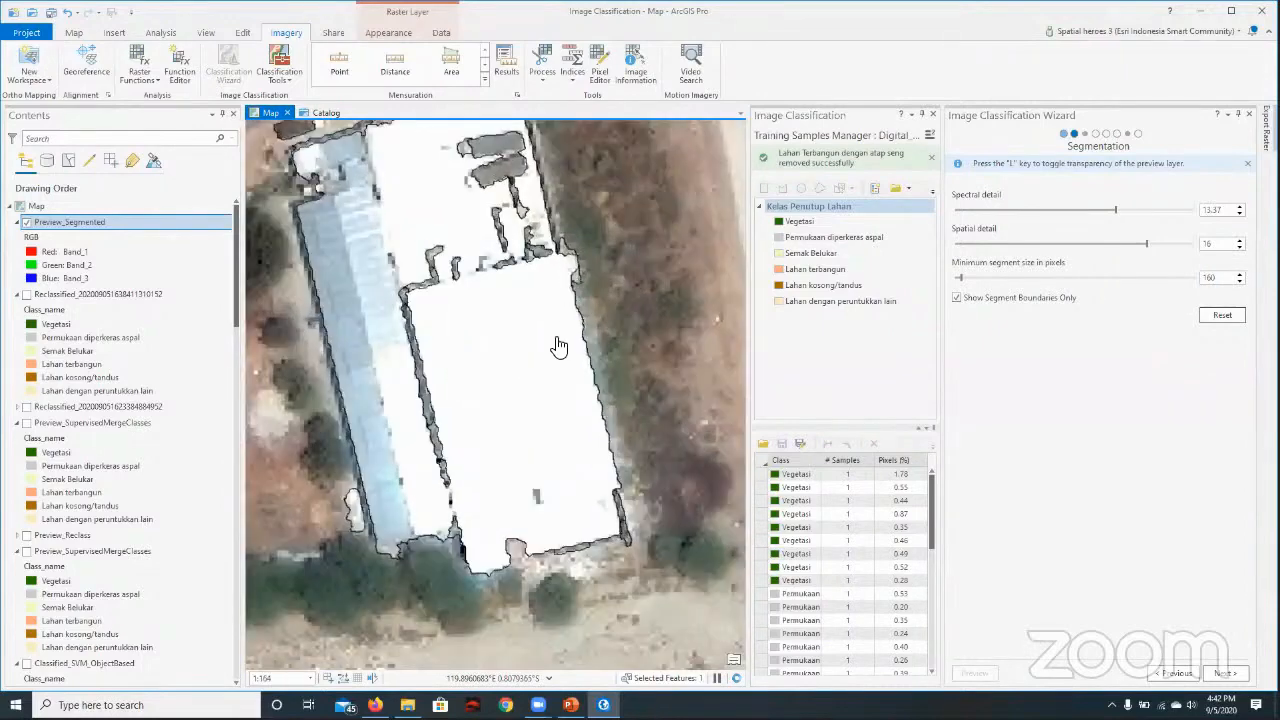
pyautogui.scroll(-1, 558, 352)
pyautogui.scroll(-5, 568, 317)
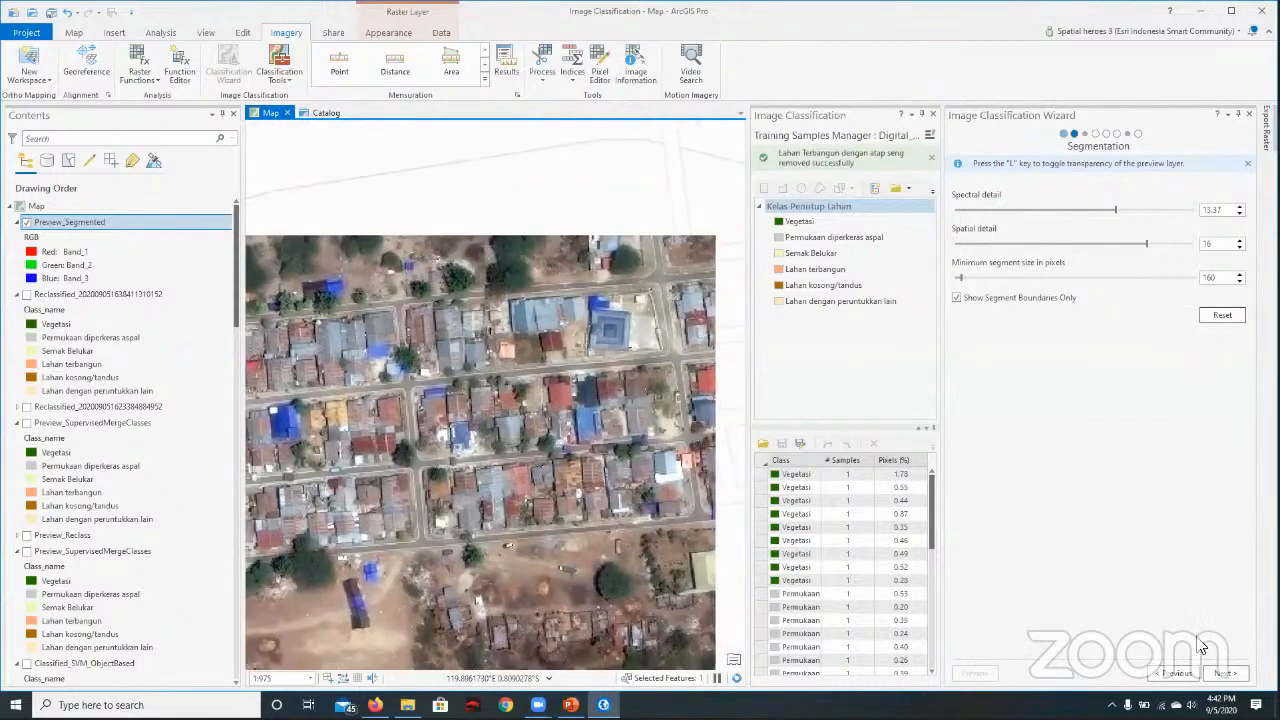
# - Continue to training, keep only active chromaticity color and compactness as segment attributes, and run the ISO Cluster classifier
pyautogui.click(1228, 675)
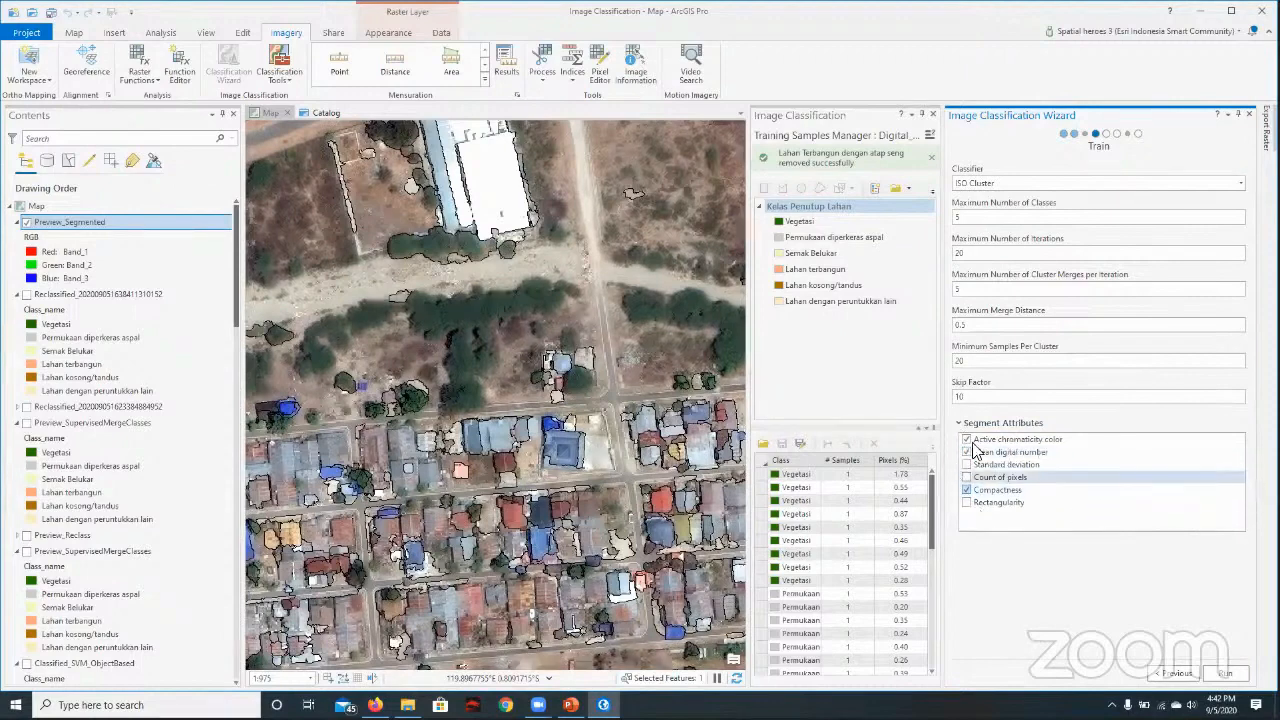
pyautogui.click(1015, 440)
pyautogui.click(967, 453)
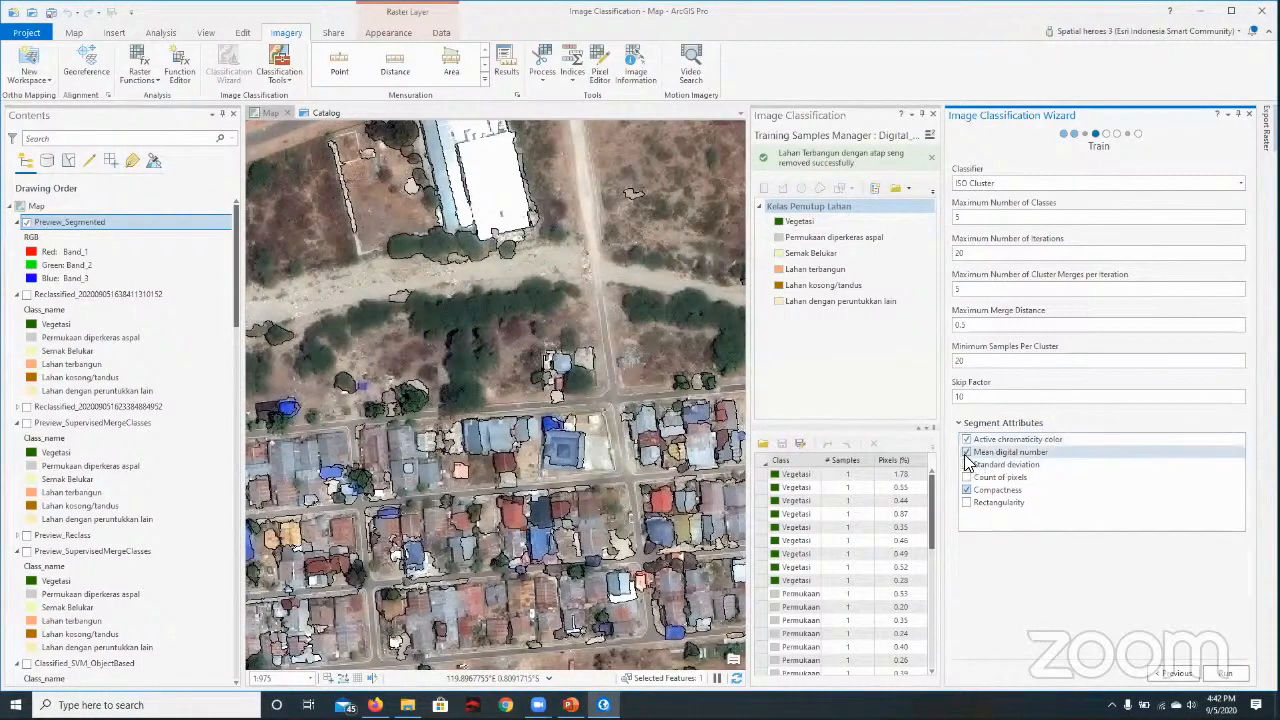
pyautogui.click(1035, 466)
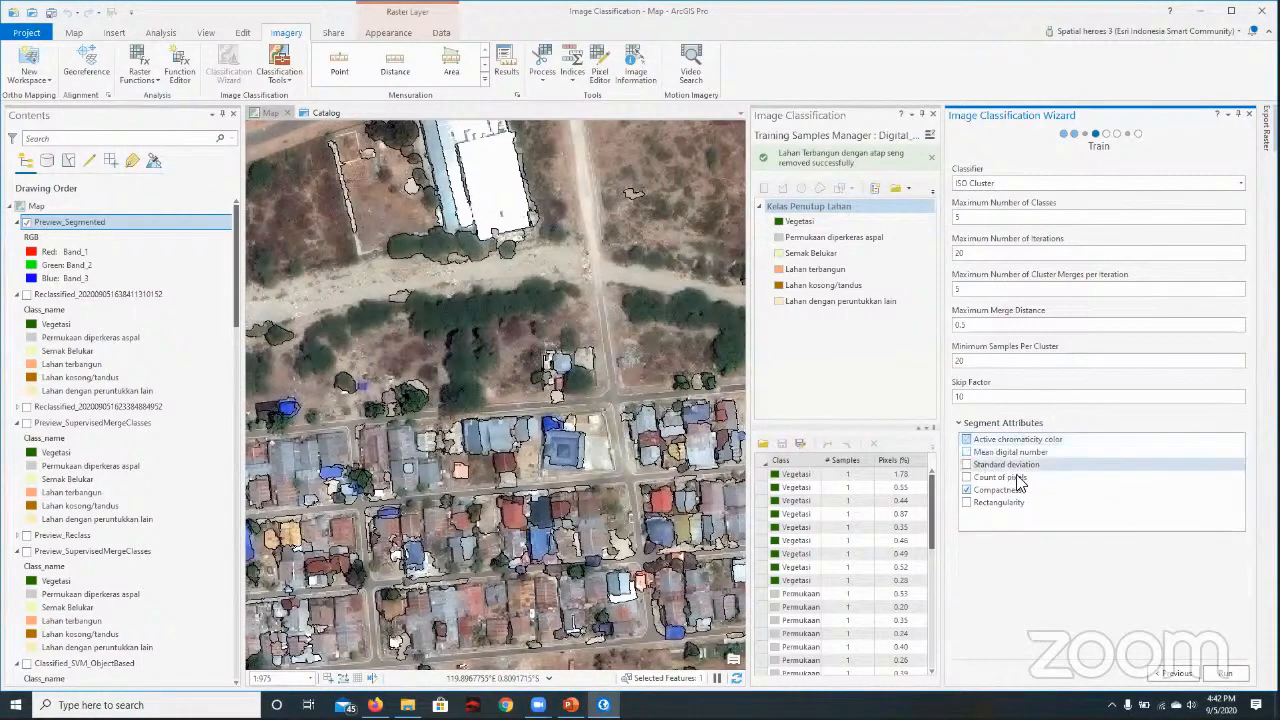
pyautogui.click(966, 439)
pyautogui.click(1234, 675)
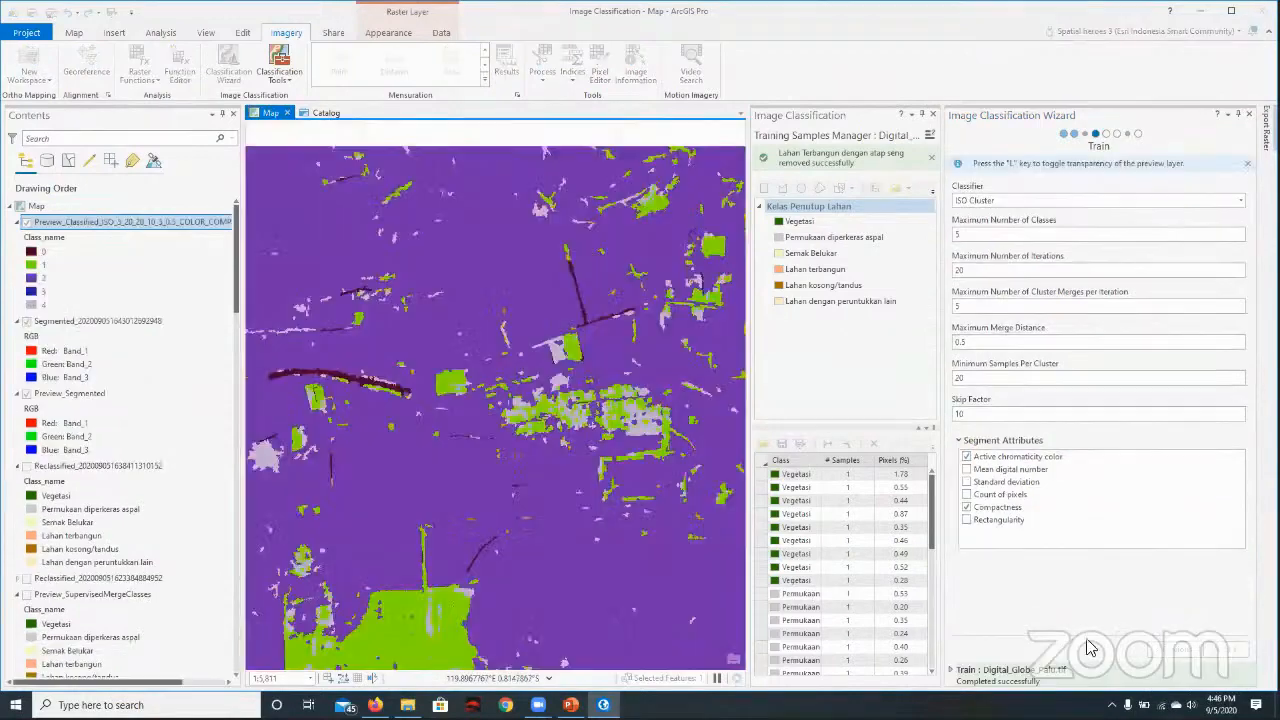
# - Review the ISO Cluster preview across the image, and continue to classification to generate the classified dataset
pyautogui.scroll(-3, 400, 486)
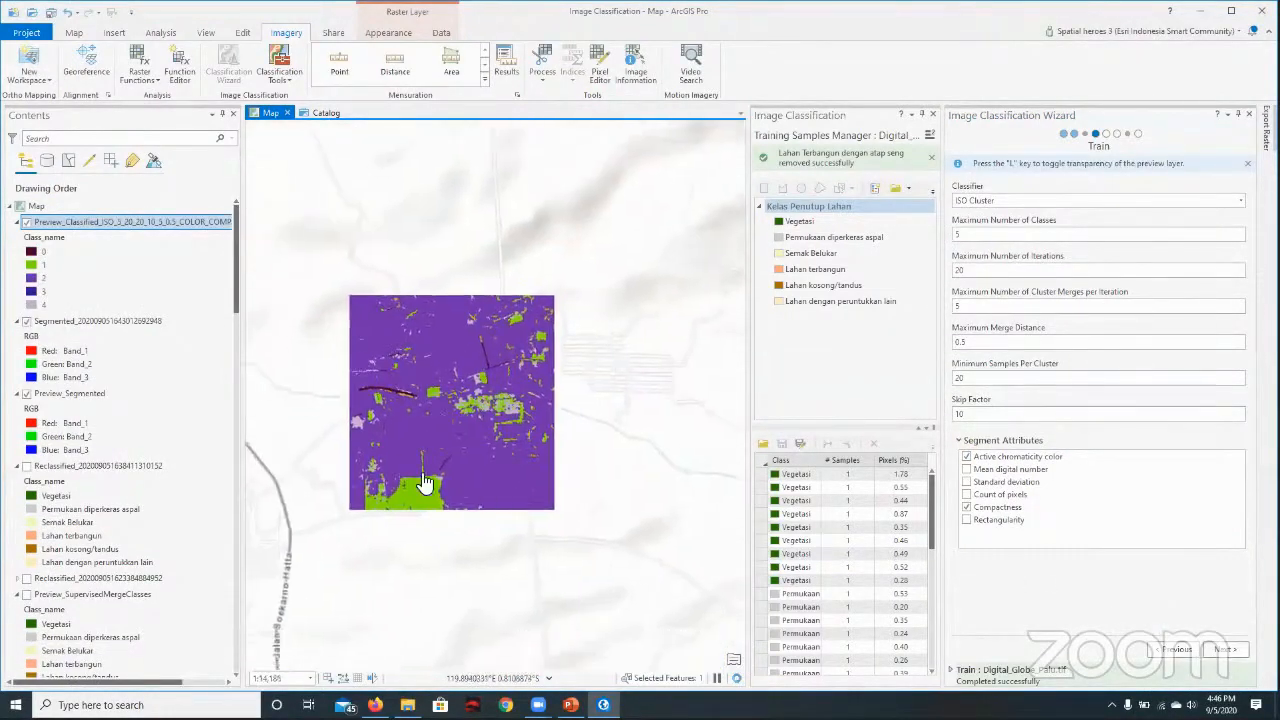
pyautogui.scroll(2, 423, 486)
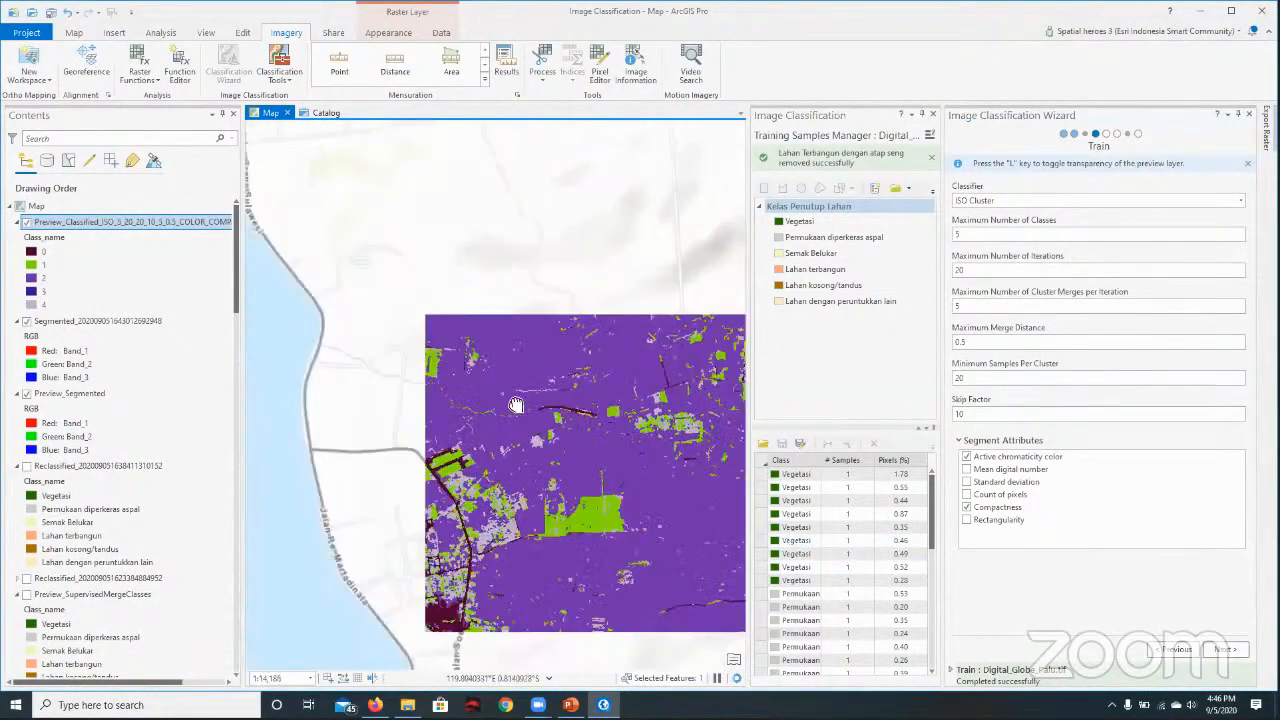
pyautogui.scroll(3, 517, 405)
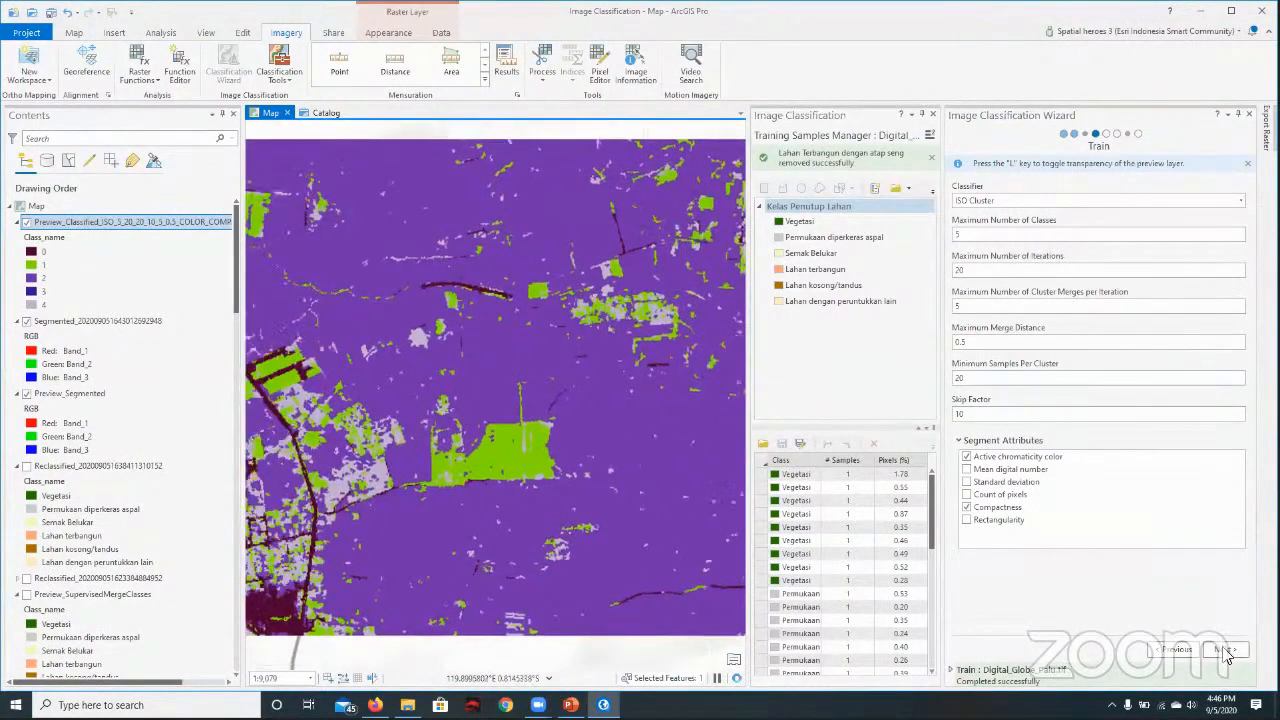
pyautogui.click(1226, 650)
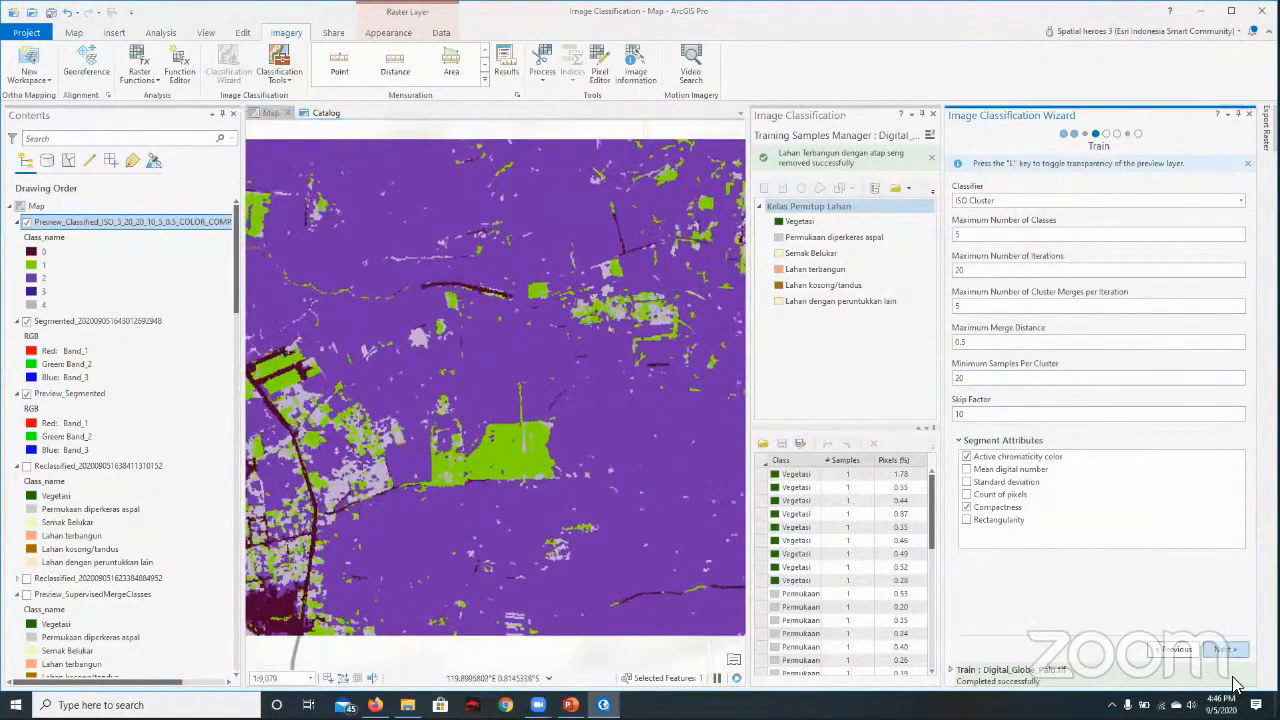
pyautogui.click(1225, 649)
pyautogui.click(1225, 649)
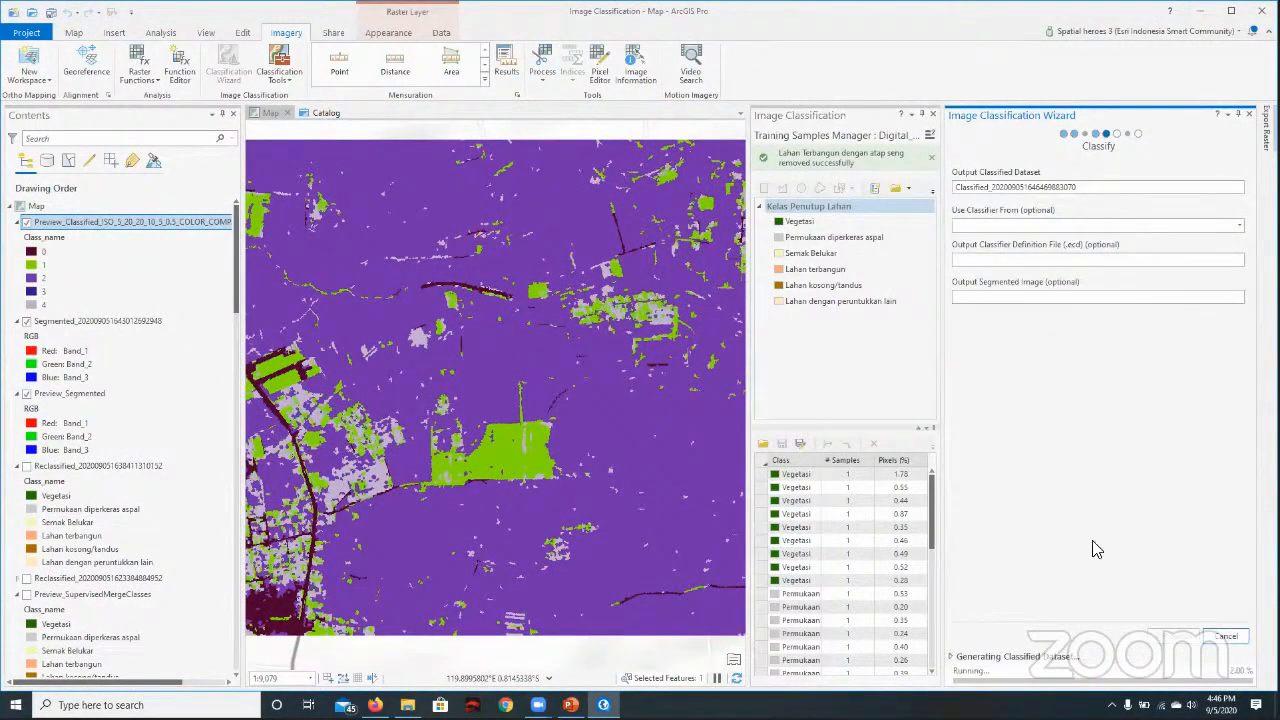
# - Toggle the ISO Cluster preview off and on, and hide the new segmented layer and Preview_Segmented
pyautogui.click(26, 223)
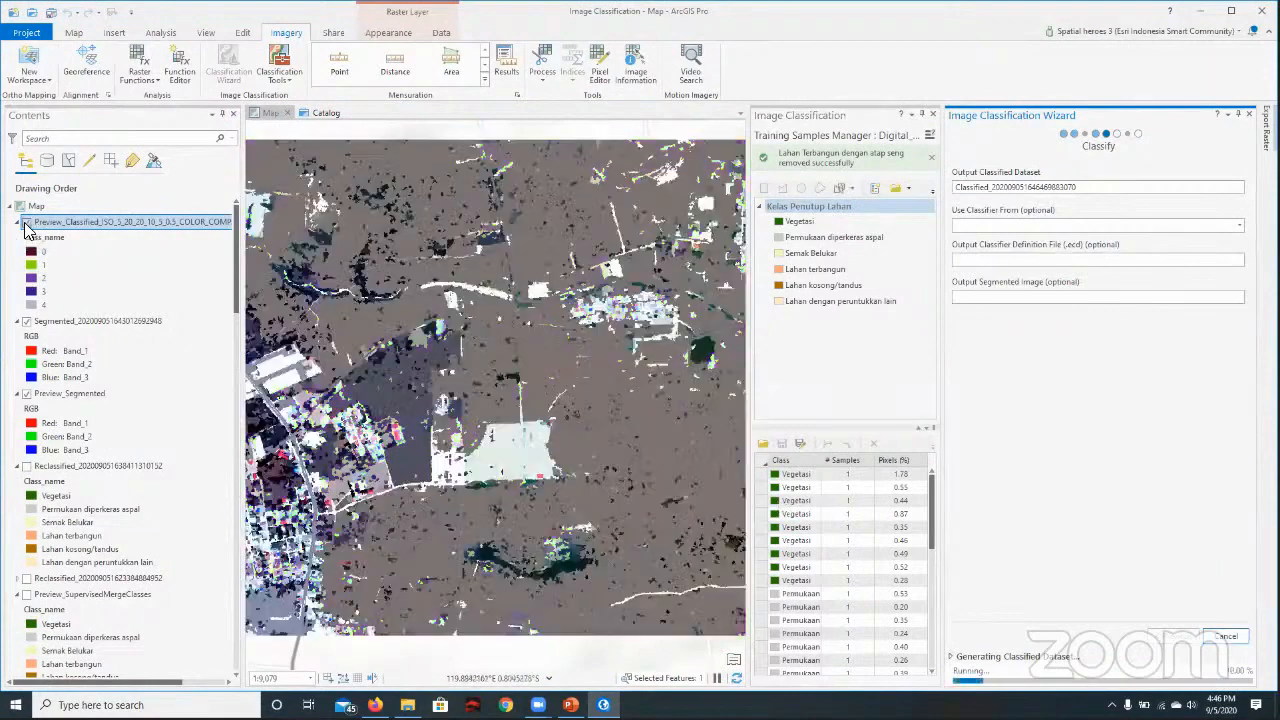
pyautogui.click(26, 223)
pyautogui.click(26, 321)
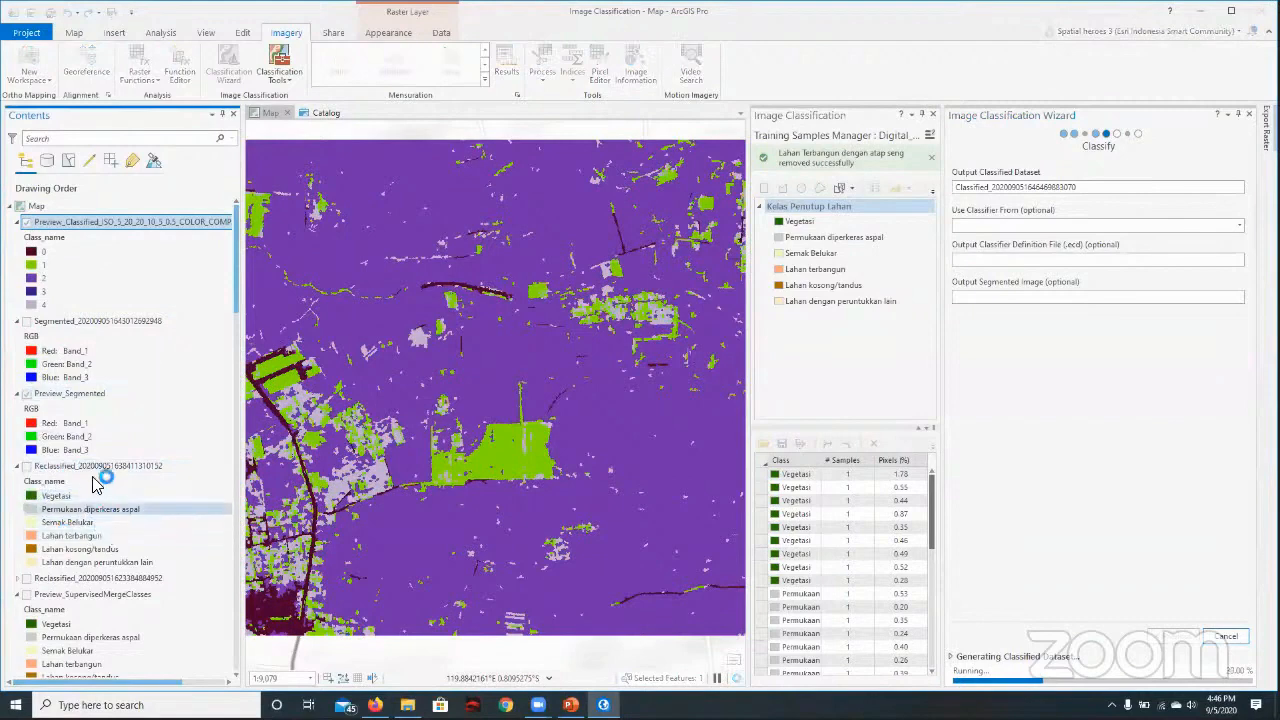
pyautogui.click(38, 395)
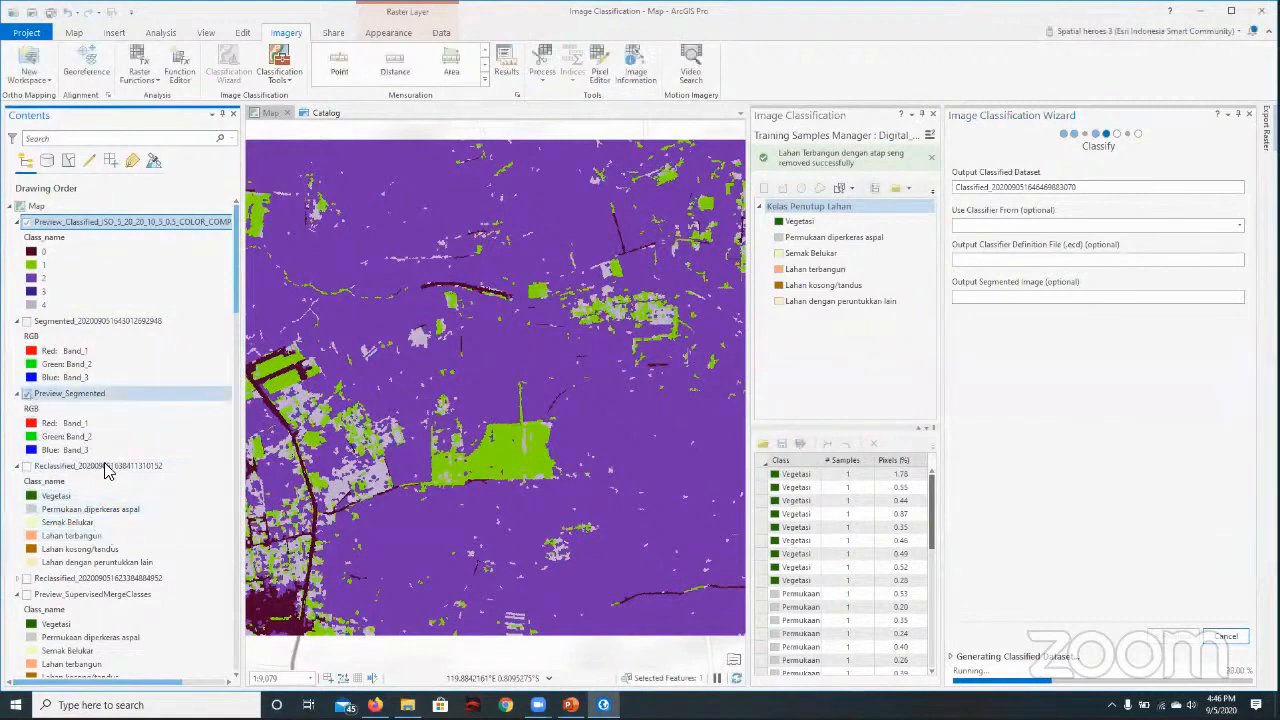
# - Move the reclassified layers above the segmented layers, placing the older one directly beneath the ISO Cluster preview, and show it
pyautogui.moveTo(108, 471); pyautogui.dragTo(127, 317)
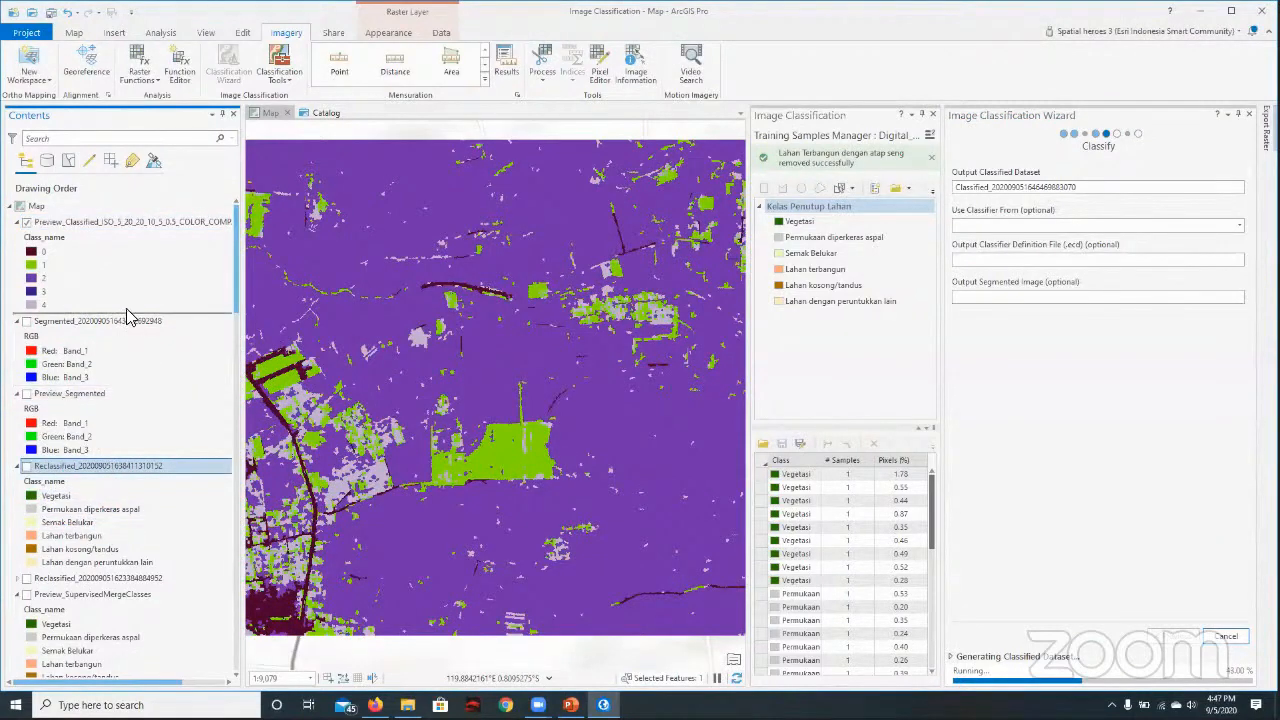
pyautogui.click(96, 582)
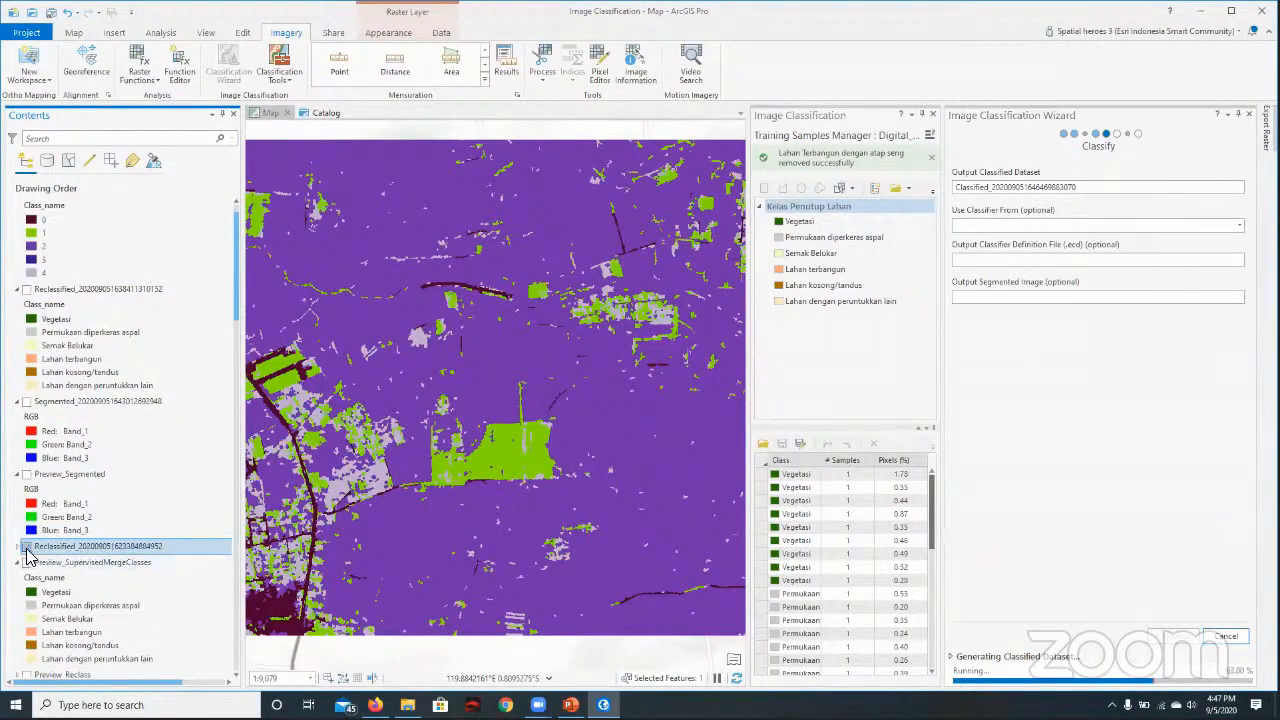
pyautogui.click(1234, 641)
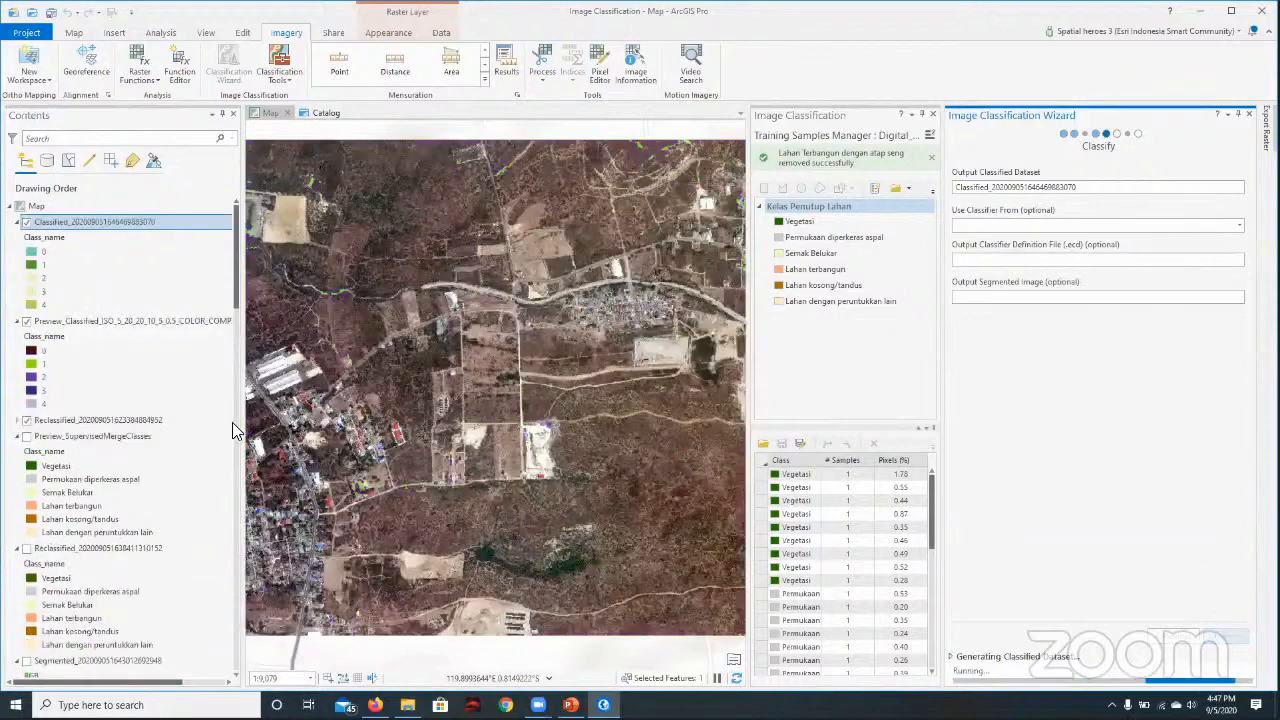
# - Remove the ISO Cluster preview layer from the map
pyautogui.rightClick(78, 322)
pyautogui.click(108, 326)
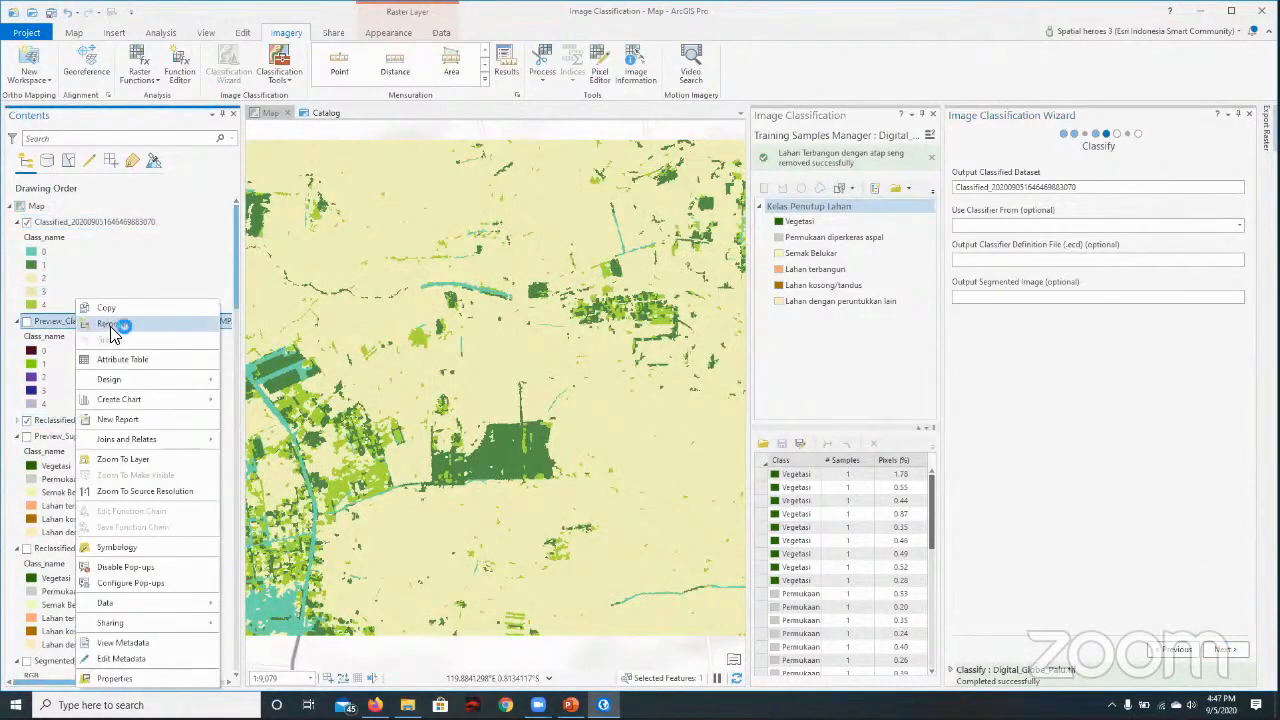
pyautogui.scroll(2, 551, 360)
# - Continue to assigning classes and bring the full extent of the unsupervised classification into view
pyautogui.click(1240, 677)
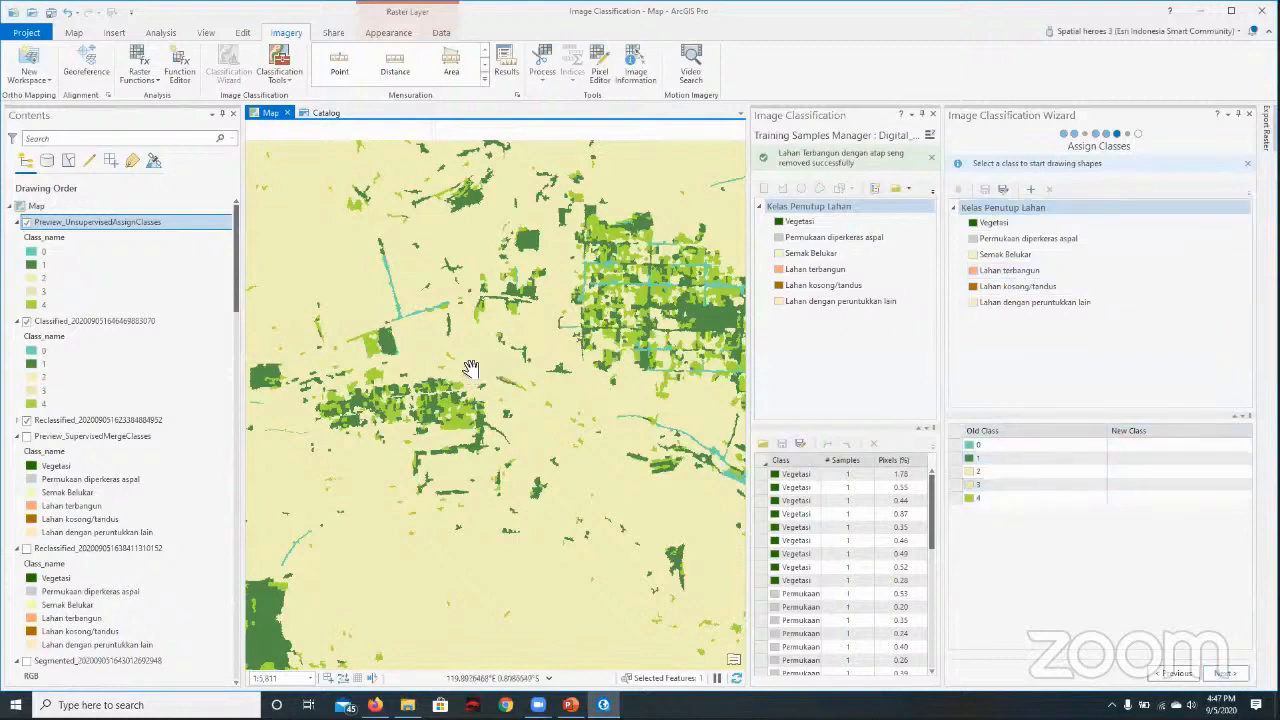
pyautogui.scroll(-3, 470, 368)
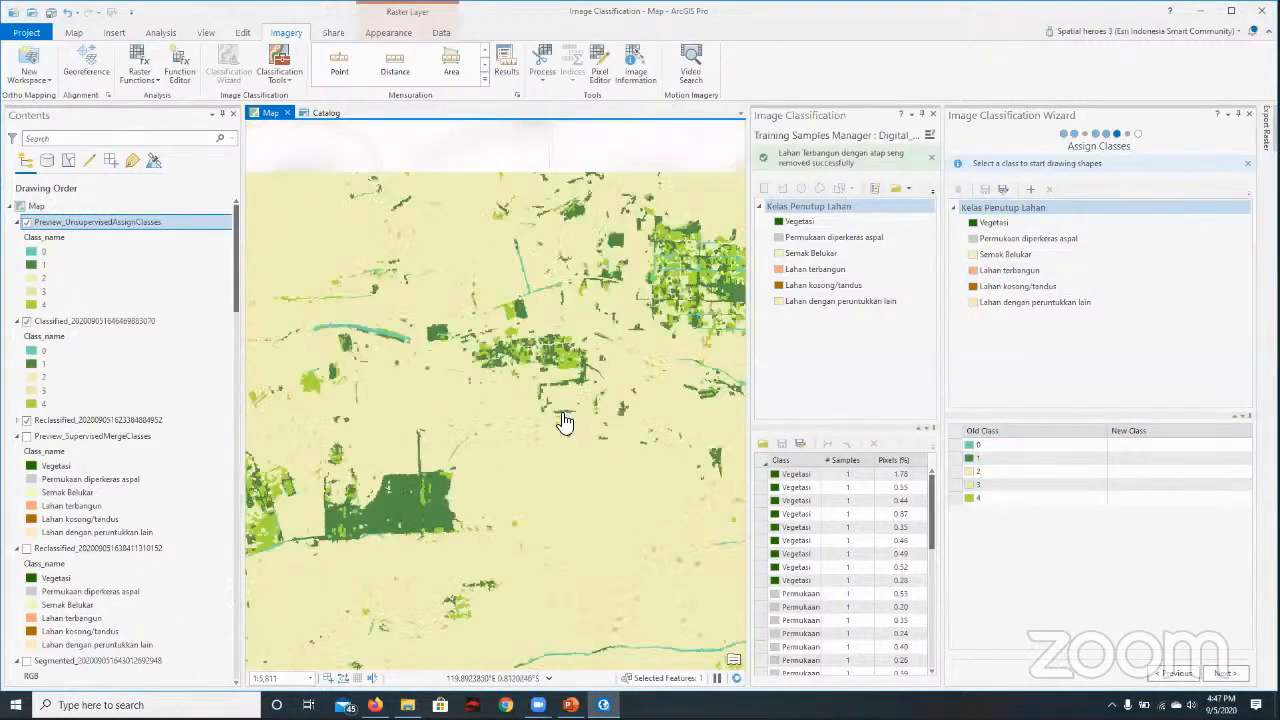
pyautogui.scroll(-2, 411, 423)
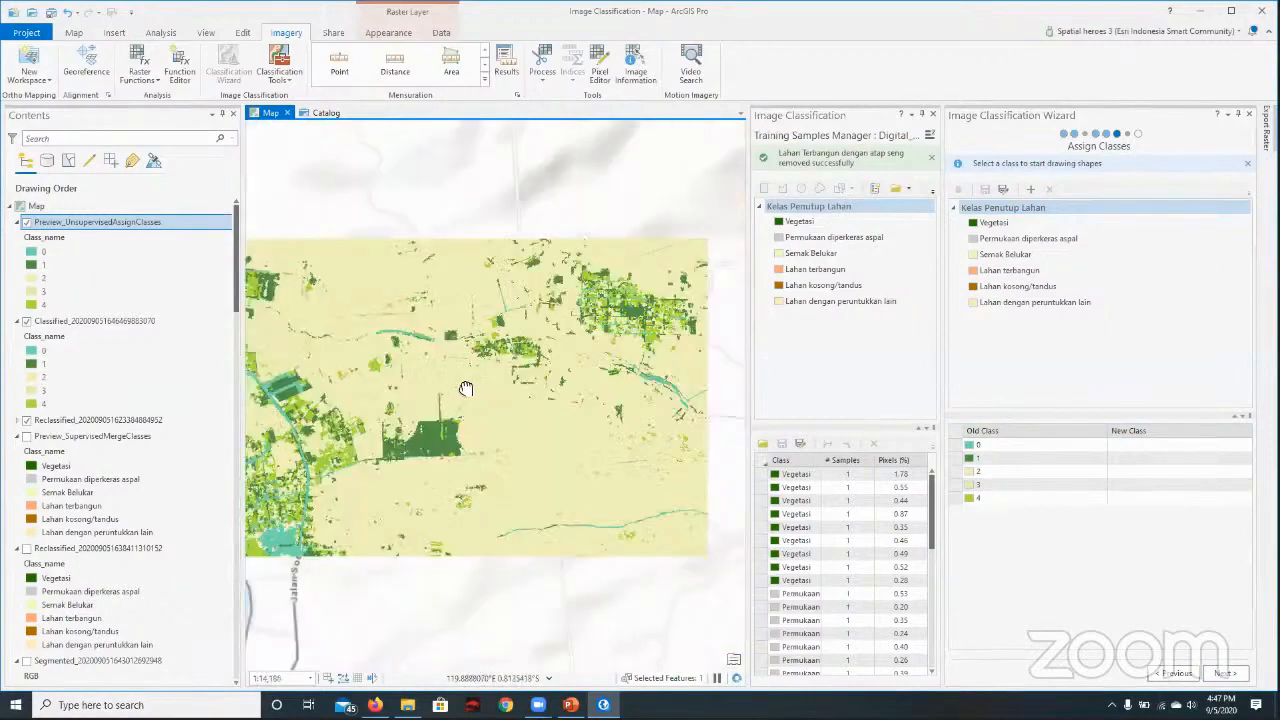
pyautogui.moveTo(465, 388); pyautogui.dragTo(492, 370)
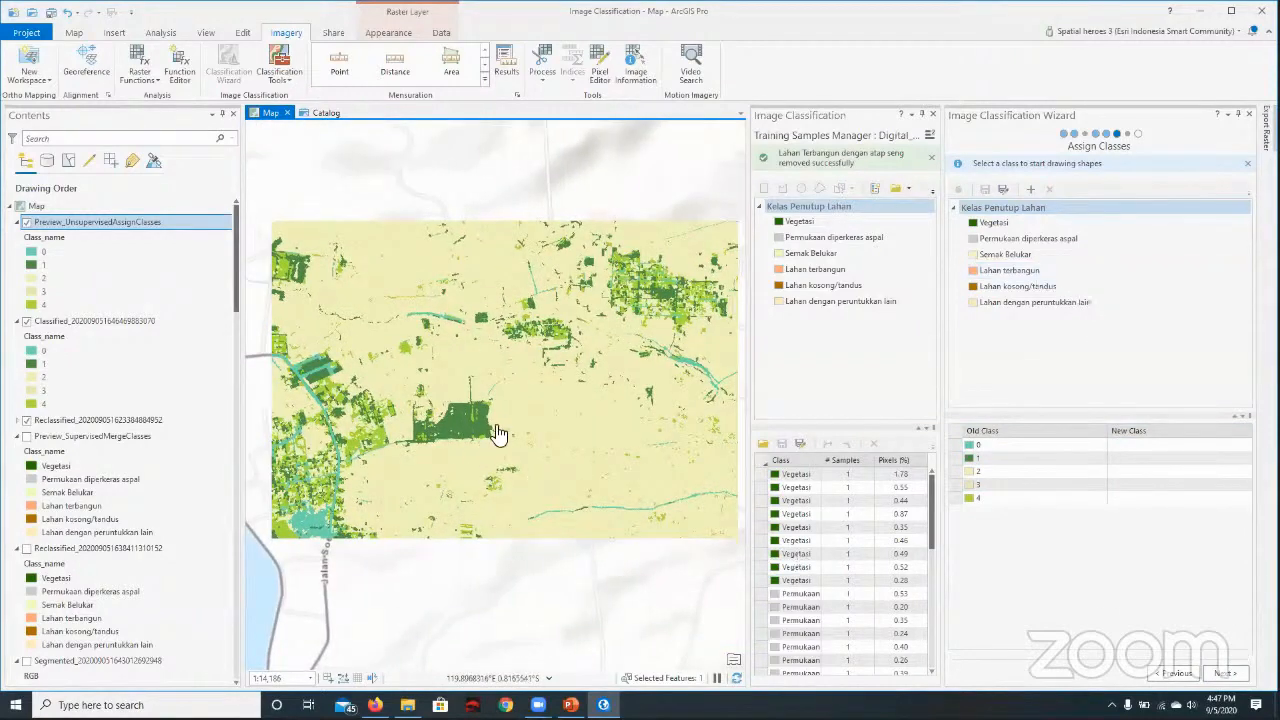
pyautogui.moveTo(498, 432)
pyautogui.mouseDown()
pyautogui.moveTo(466, 418)
pyautogui.moveTo(495, 426)
pyautogui.mouseUp()
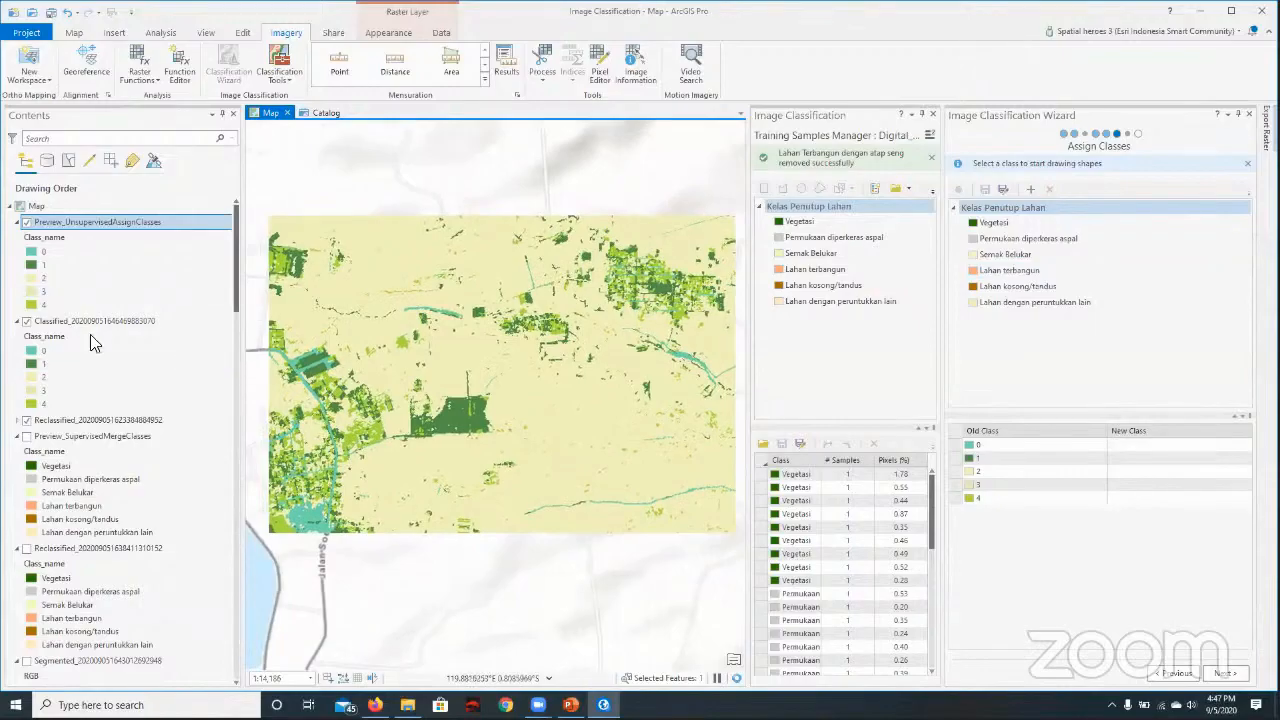